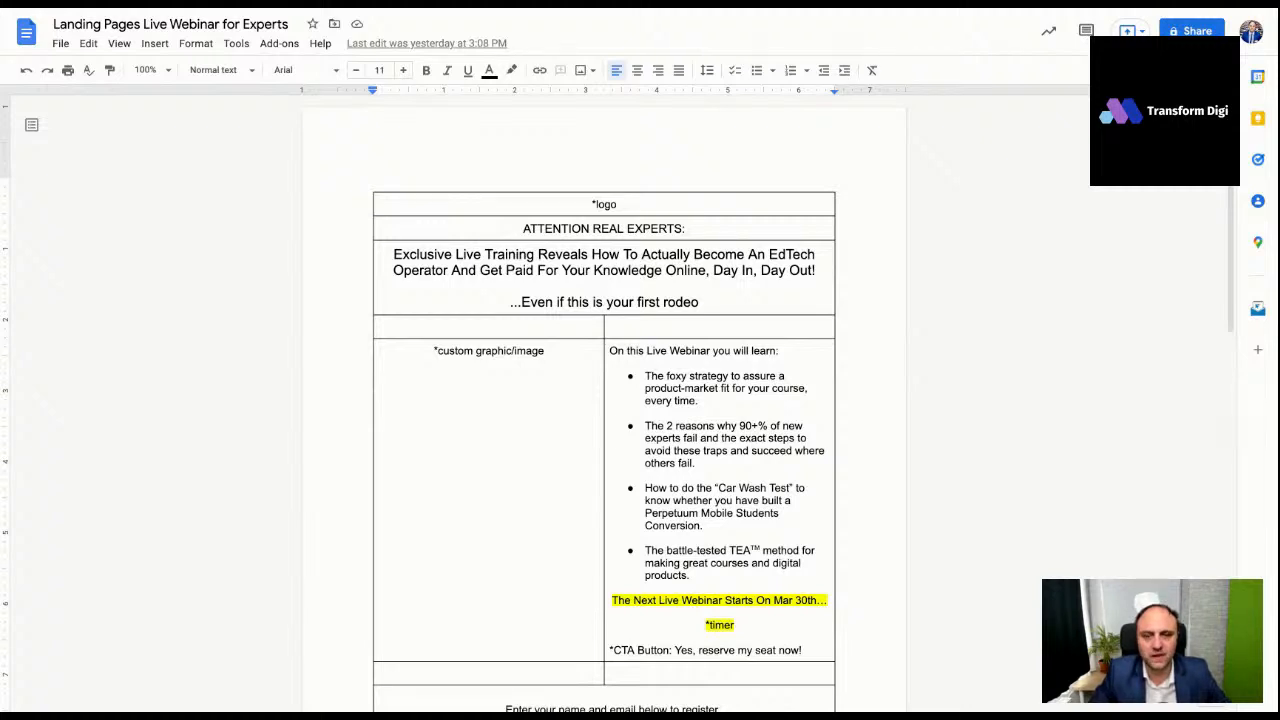
Select the "ATTENTION REAL EXPERTS:" line in the webinar landing page document and switch to the Kartra page builder
scroll(578, 329, down, 1)
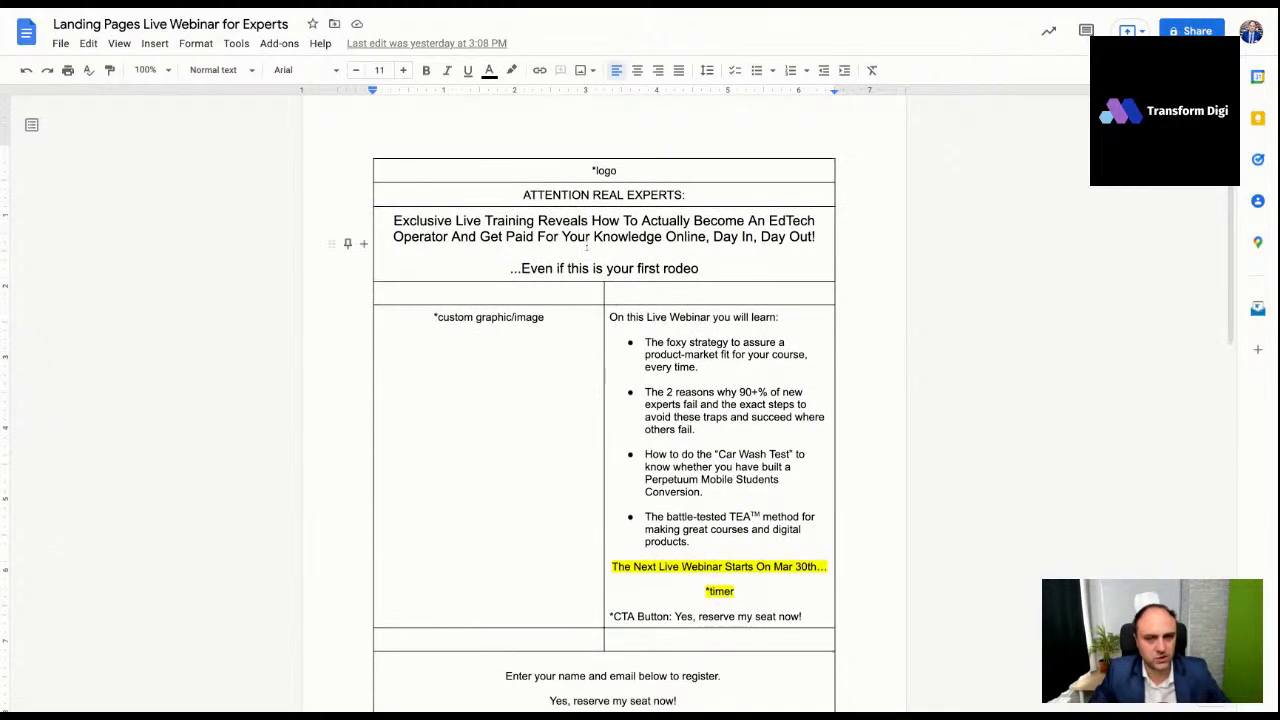
drag(518, 196, 348, 194)
click(697, 221)
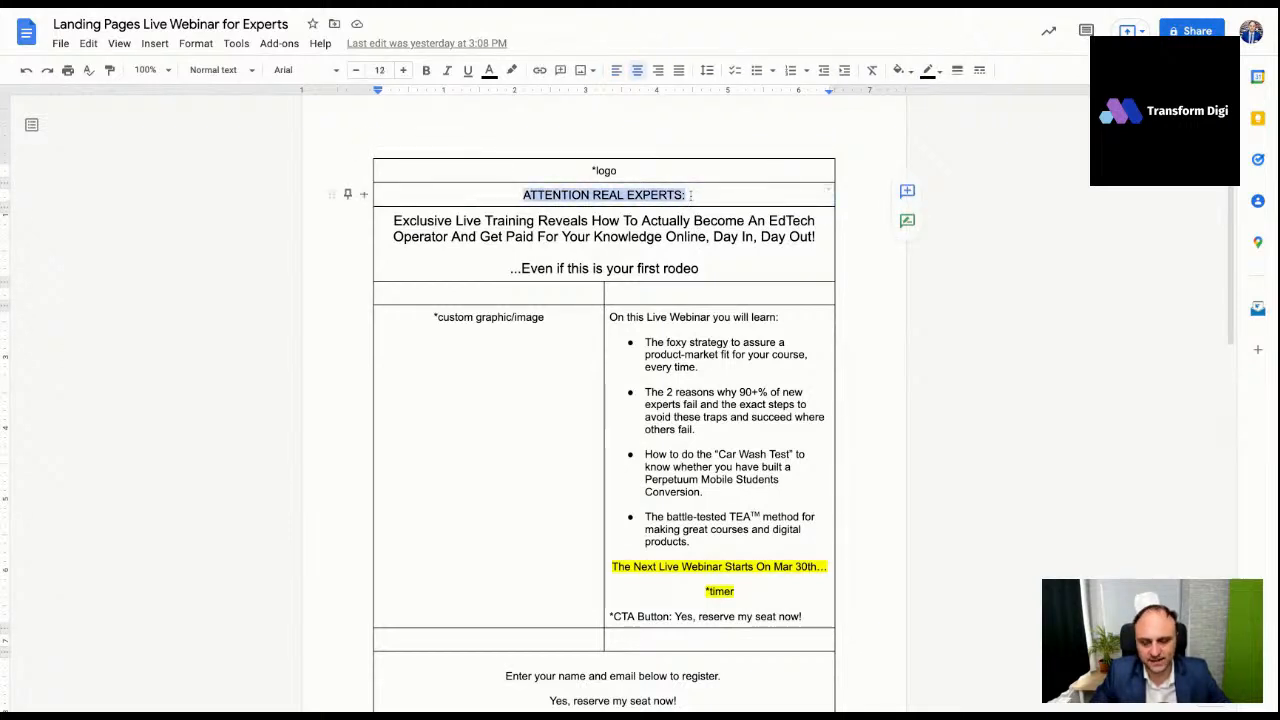
click(400, 10)
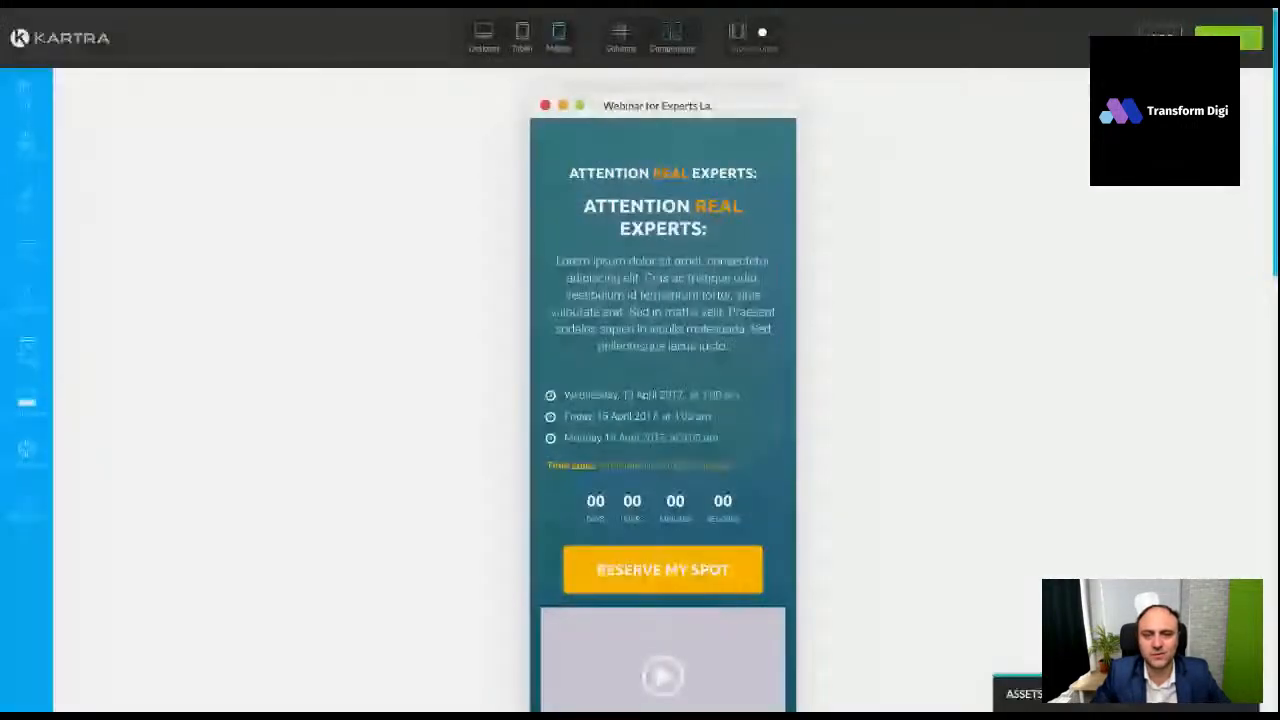
scroll(619, 266, down, 2)
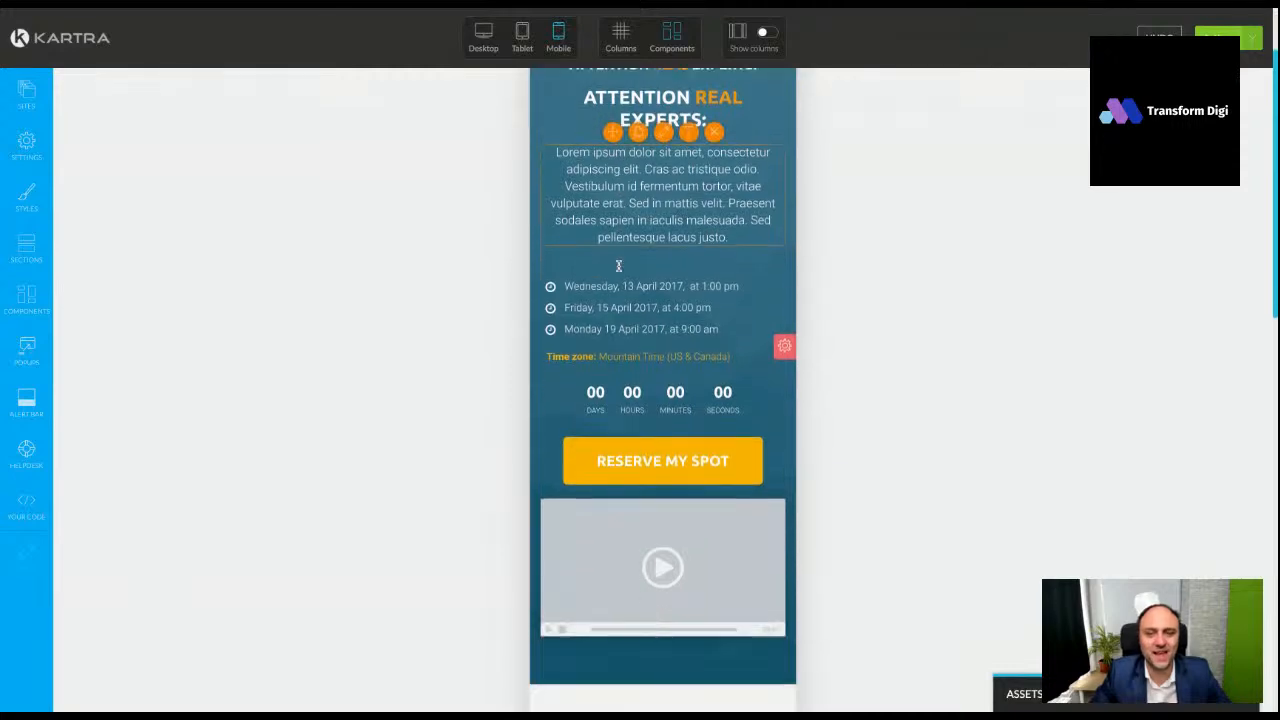
scroll(618, 266, up, 2)
click(1255, 43)
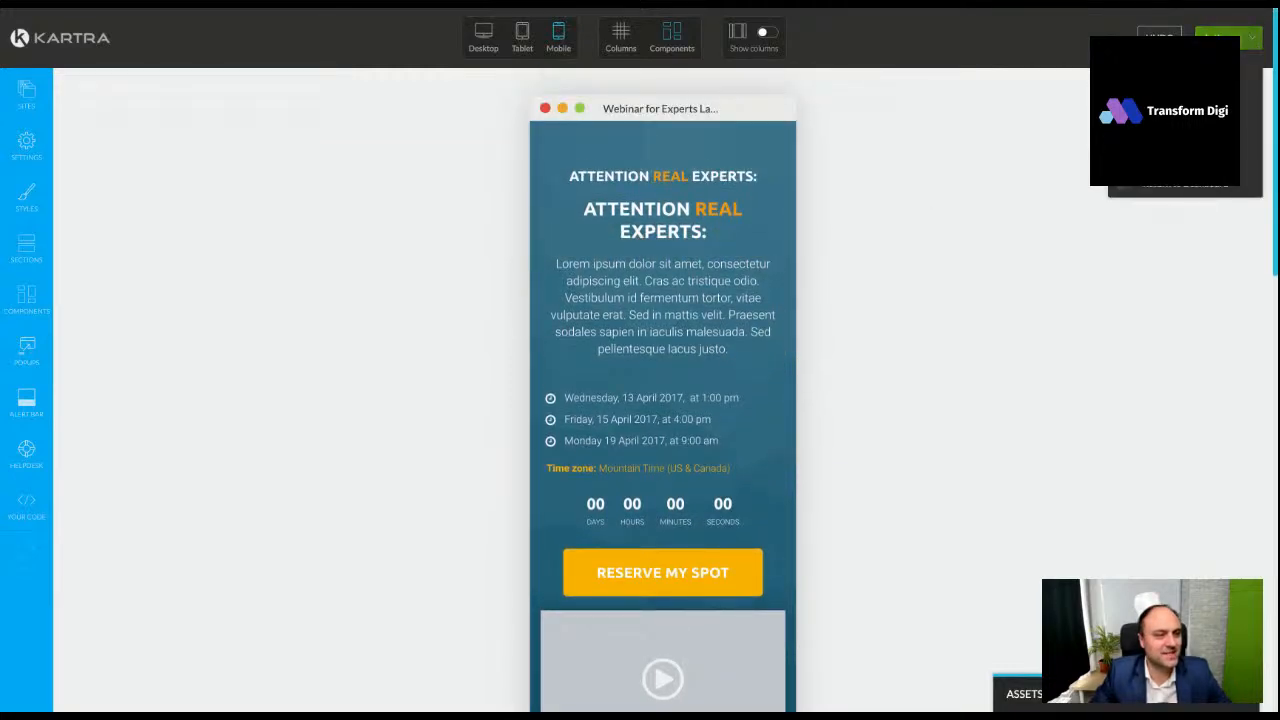
click(1184, 109)
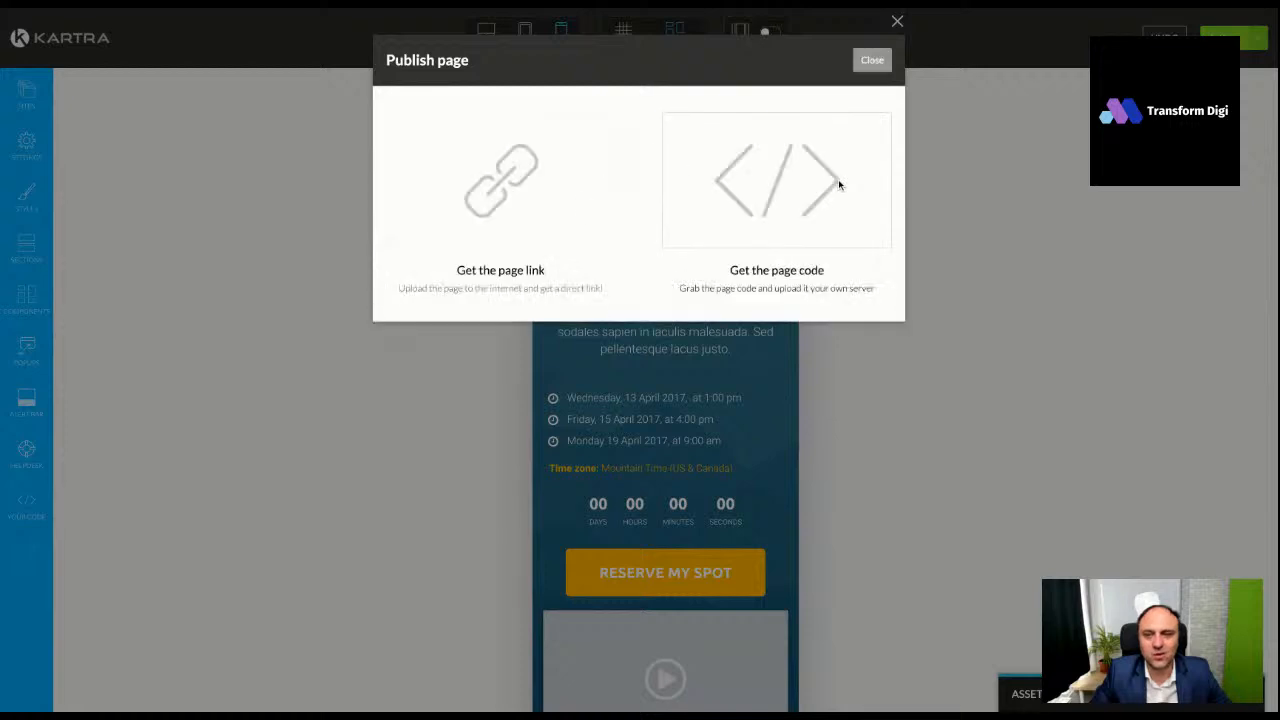
click(872, 60)
Leave the page editor and return to the My Pages list on the Kartra dashboard
click(1255, 43)
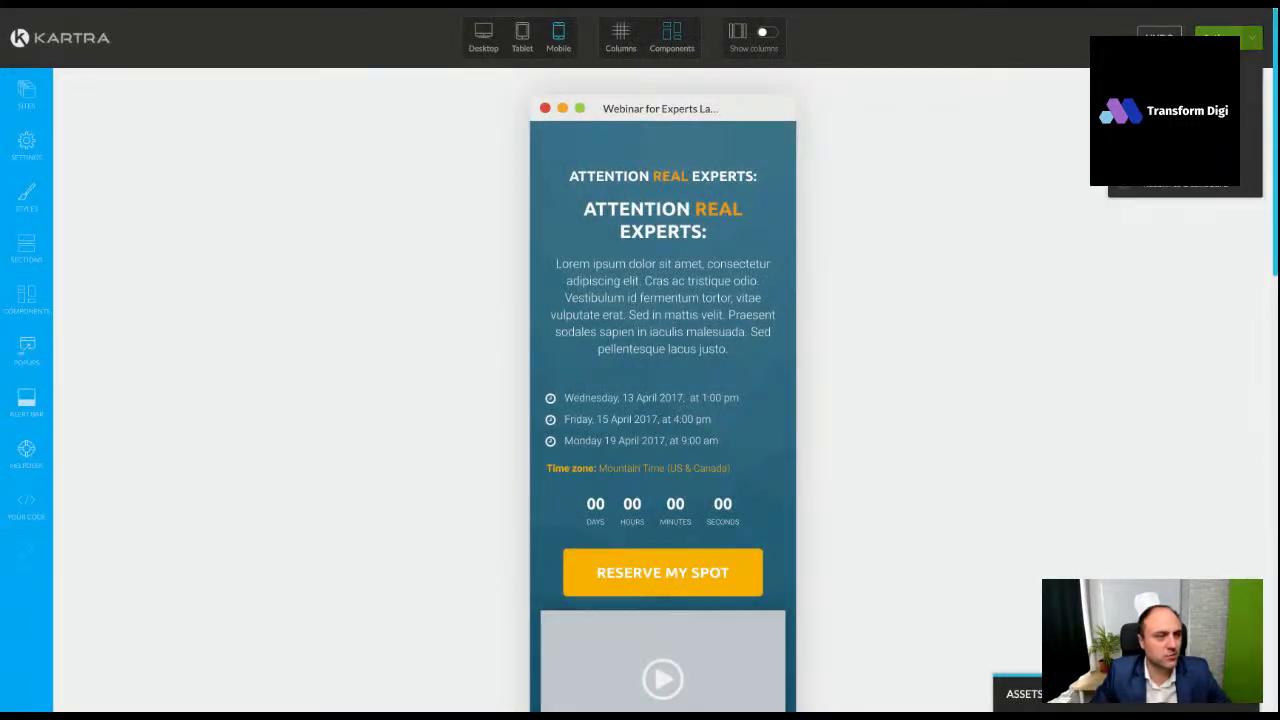
click(1155, 190)
click(760, 60)
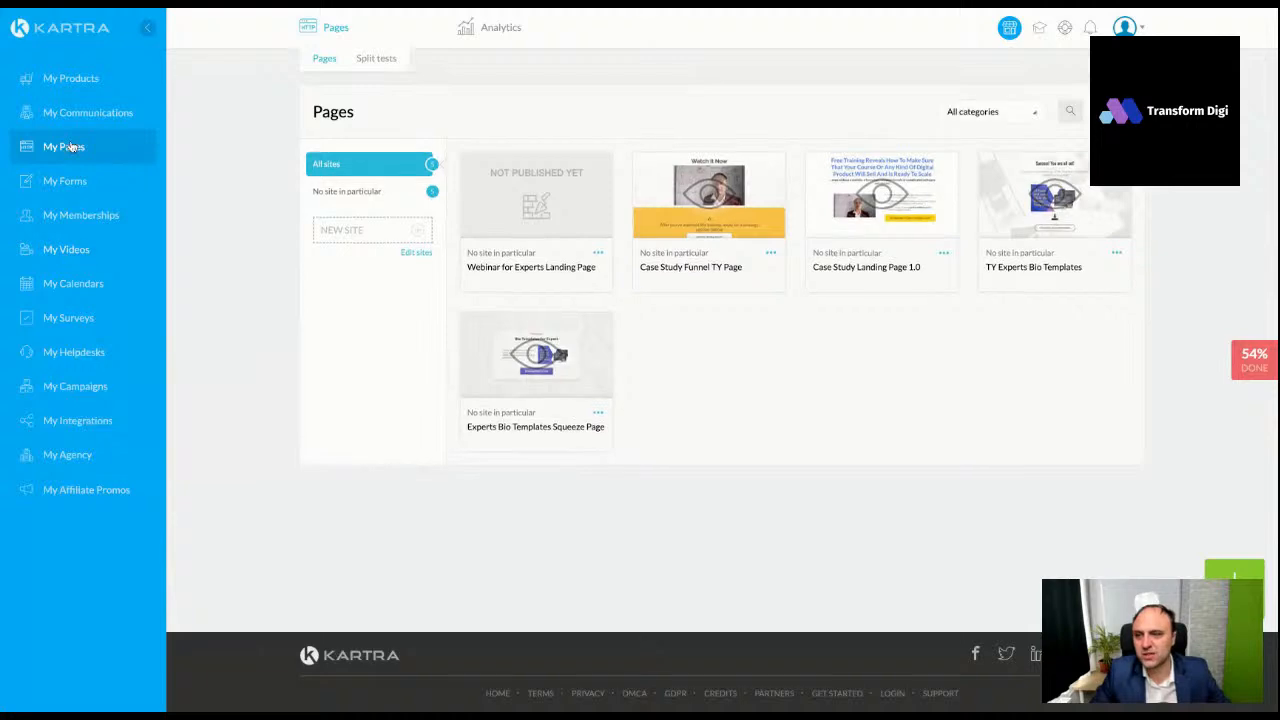
Browse the Webinar Registration templates available for a new page and close the template picker
click(1234, 575)
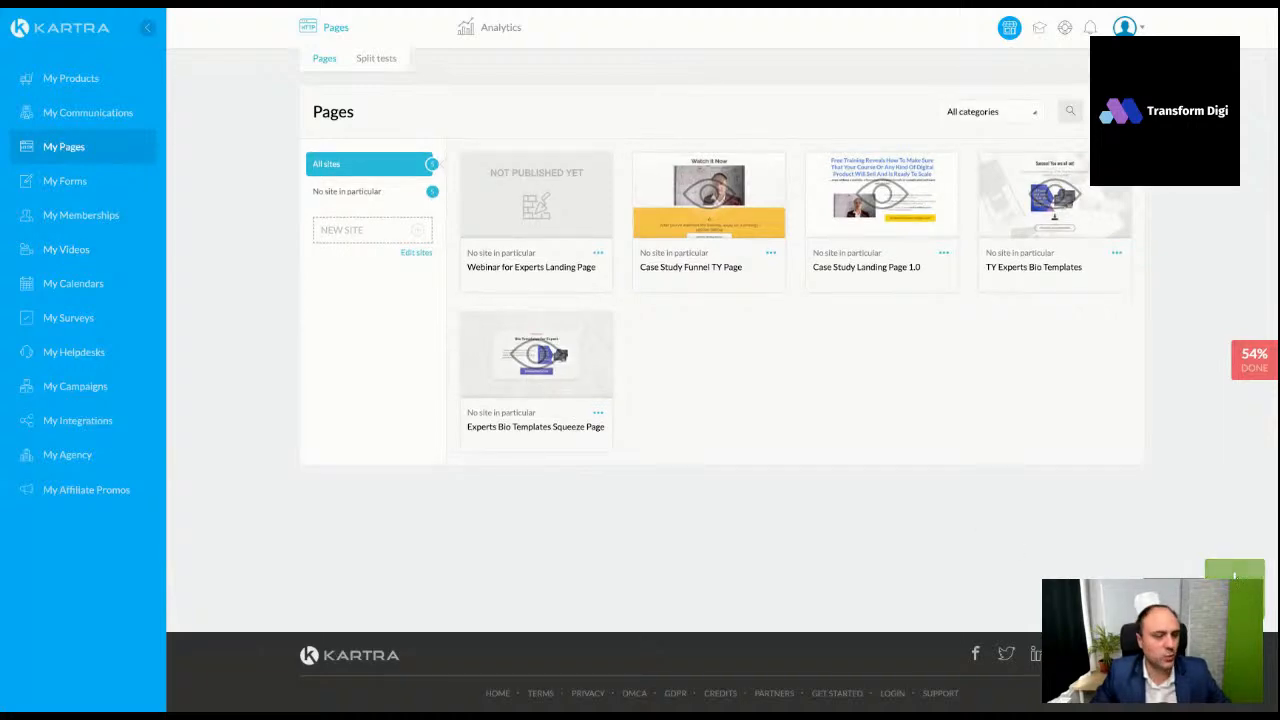
scroll(537, 286, down, 1)
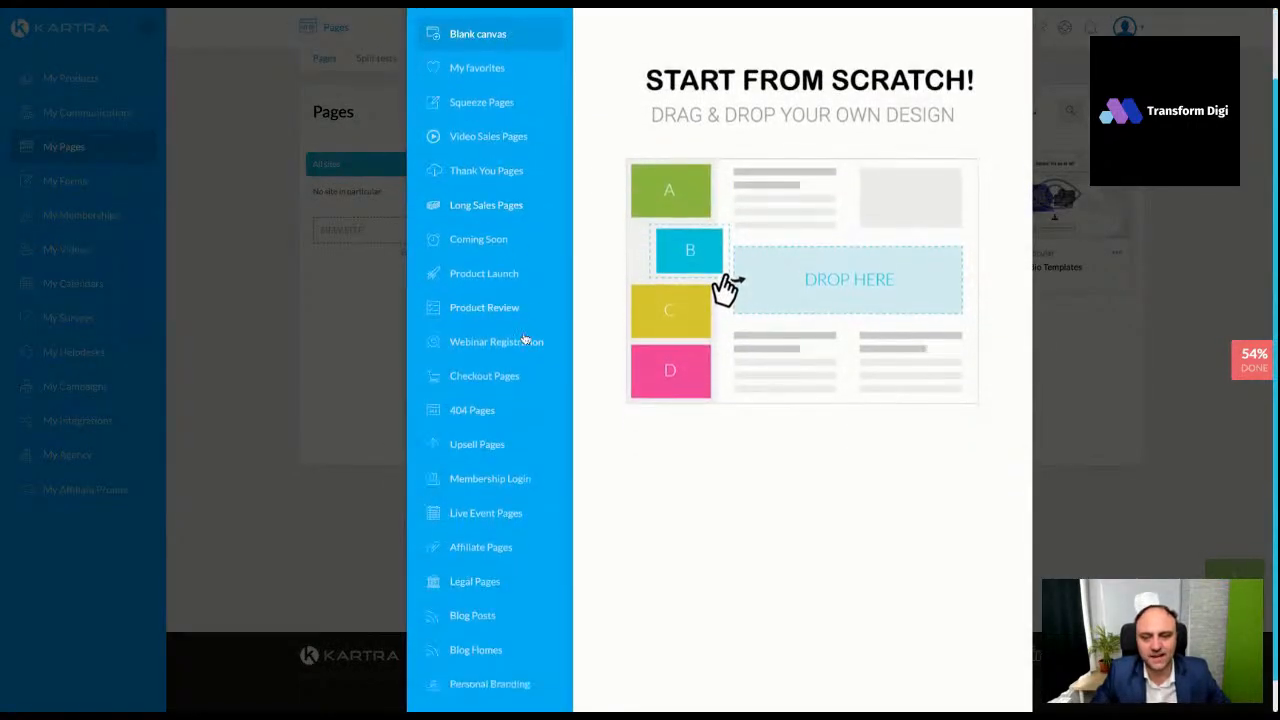
click(525, 341)
scroll(796, 327, up, 1)
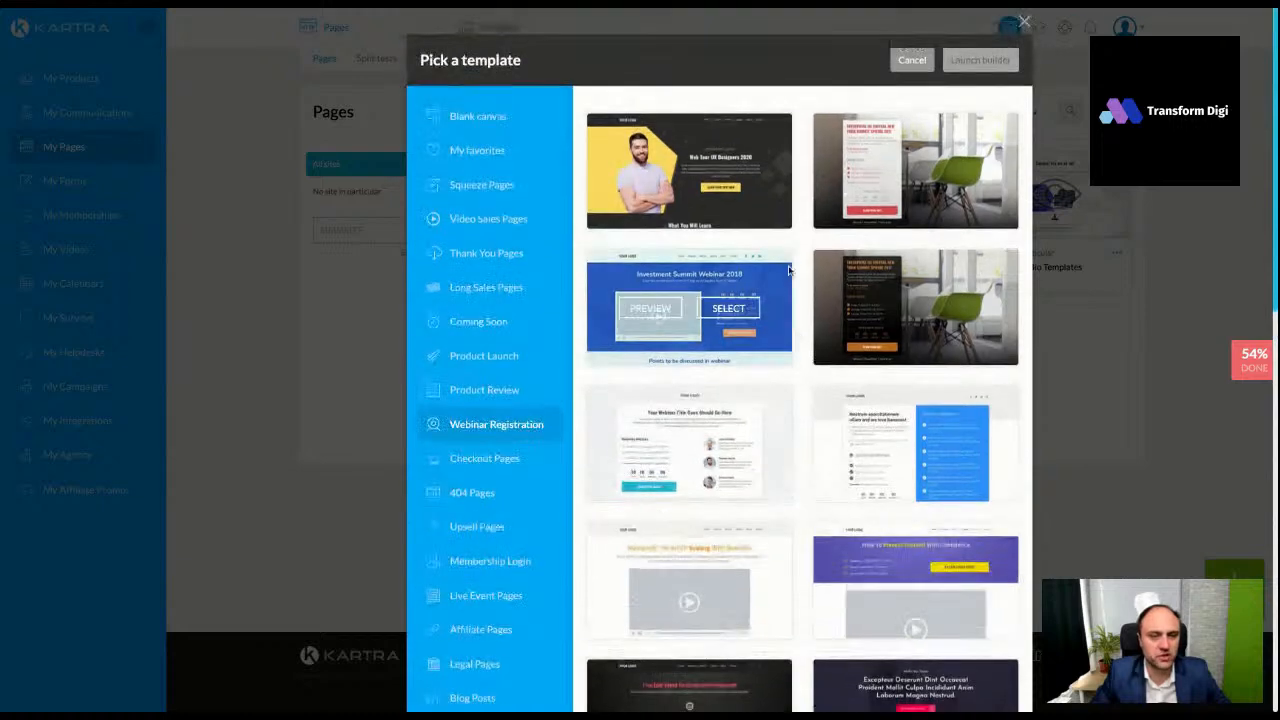
scroll(795, 311, down, 4)
scroll(795, 311, down, 5)
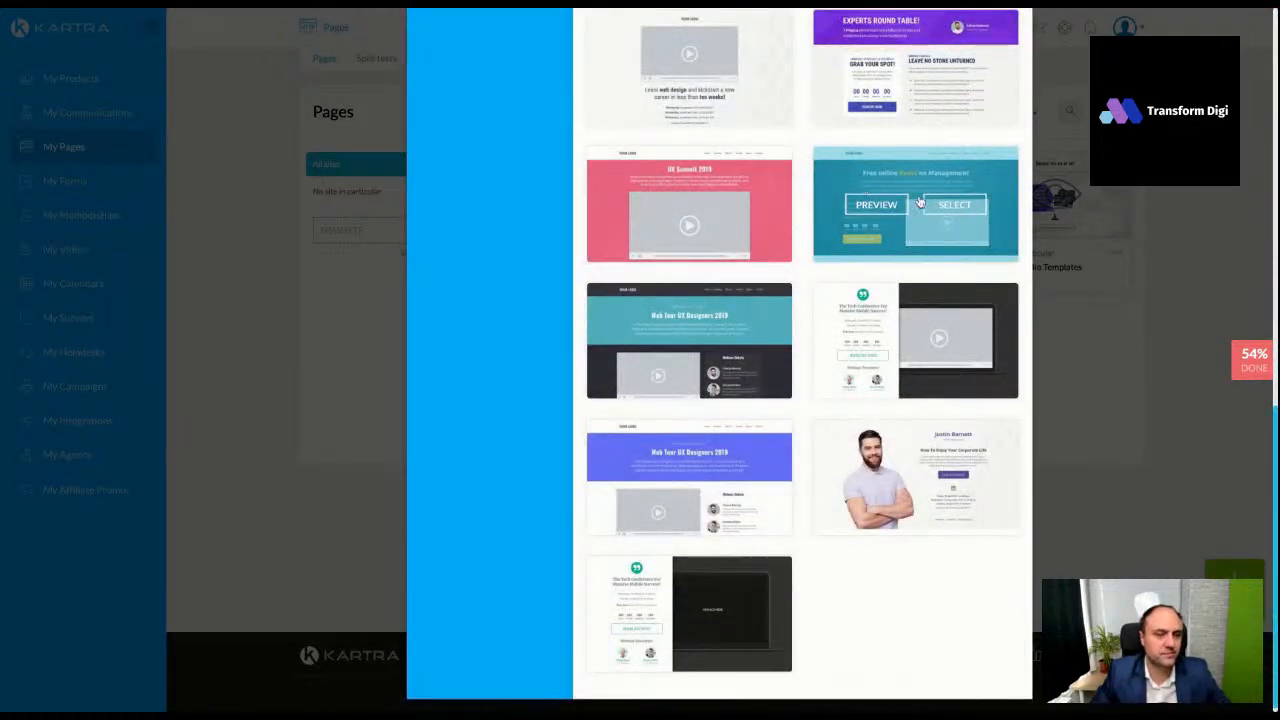
scroll(916, 199, up, 7)
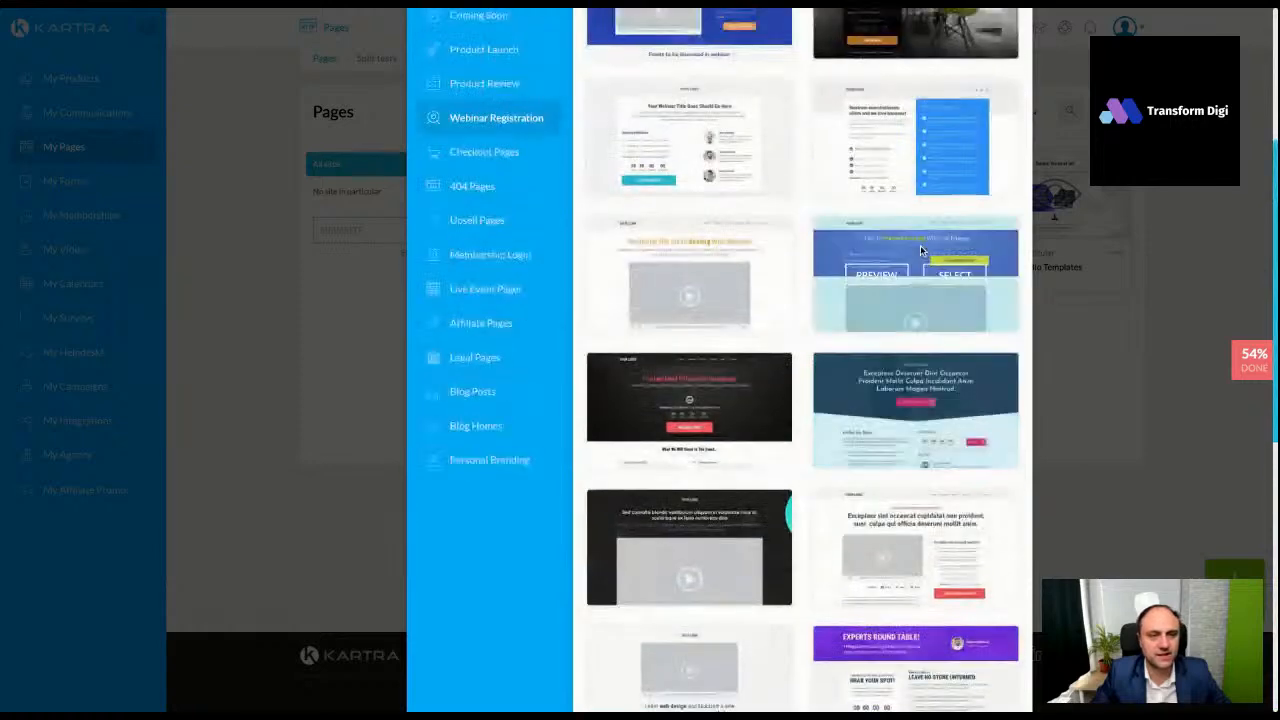
scroll(914, 166, up, 3)
click(1027, 27)
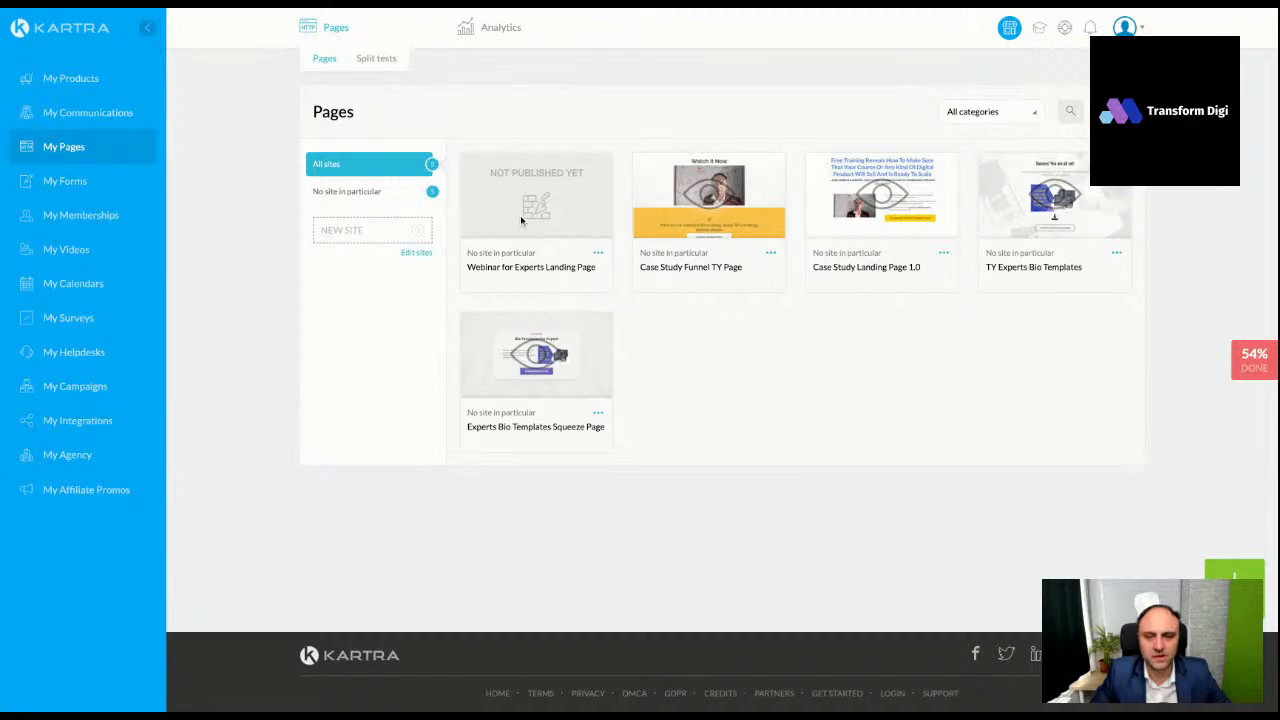
Reopen the Webinar for Experts Landing Page for editing
click(598, 253)
click(656, 277)
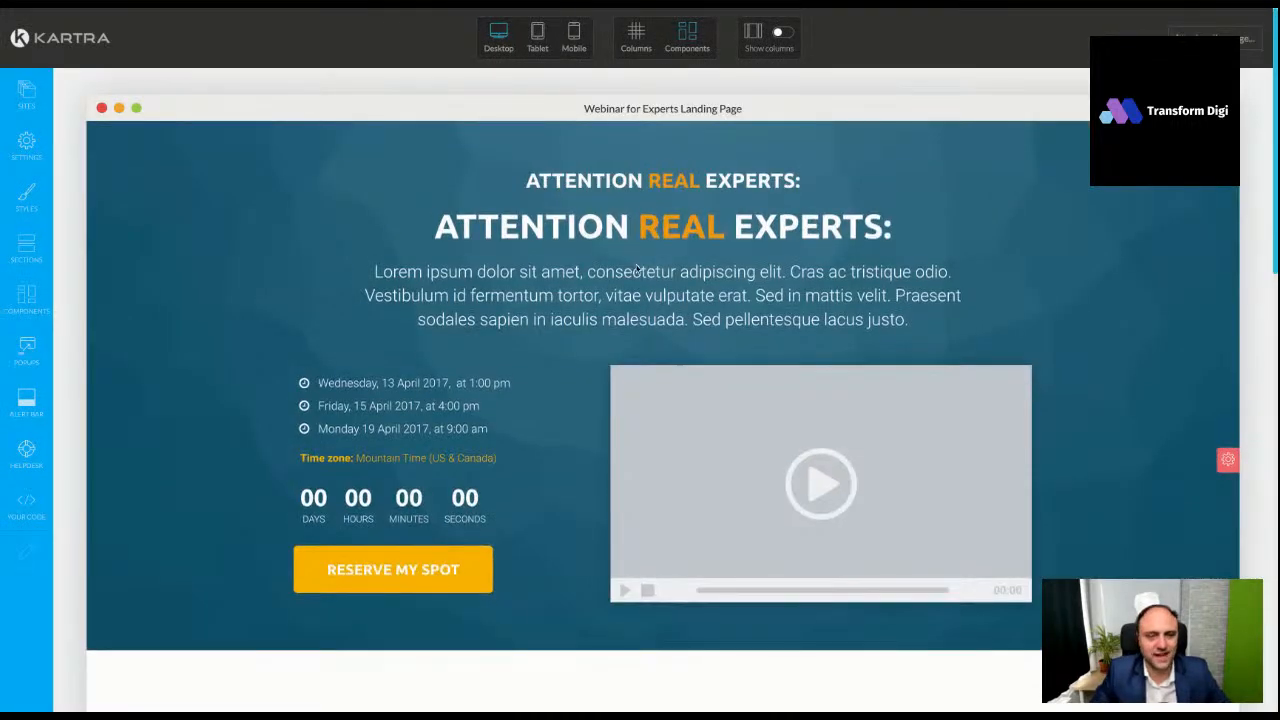
Examine the font size and line height options for the small "ATTENTION REAL EXPERTS:" line above the main headline
click(683, 180)
triple_click(683, 180)
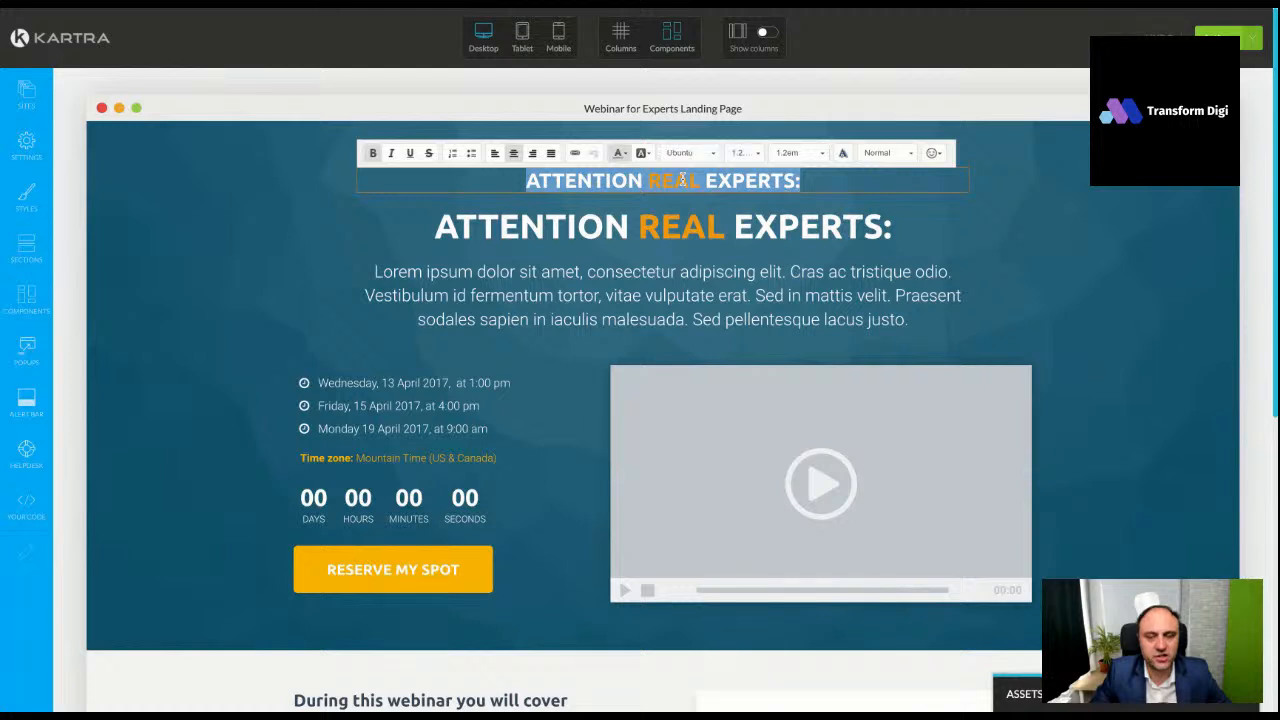
click(785, 155)
click(755, 154)
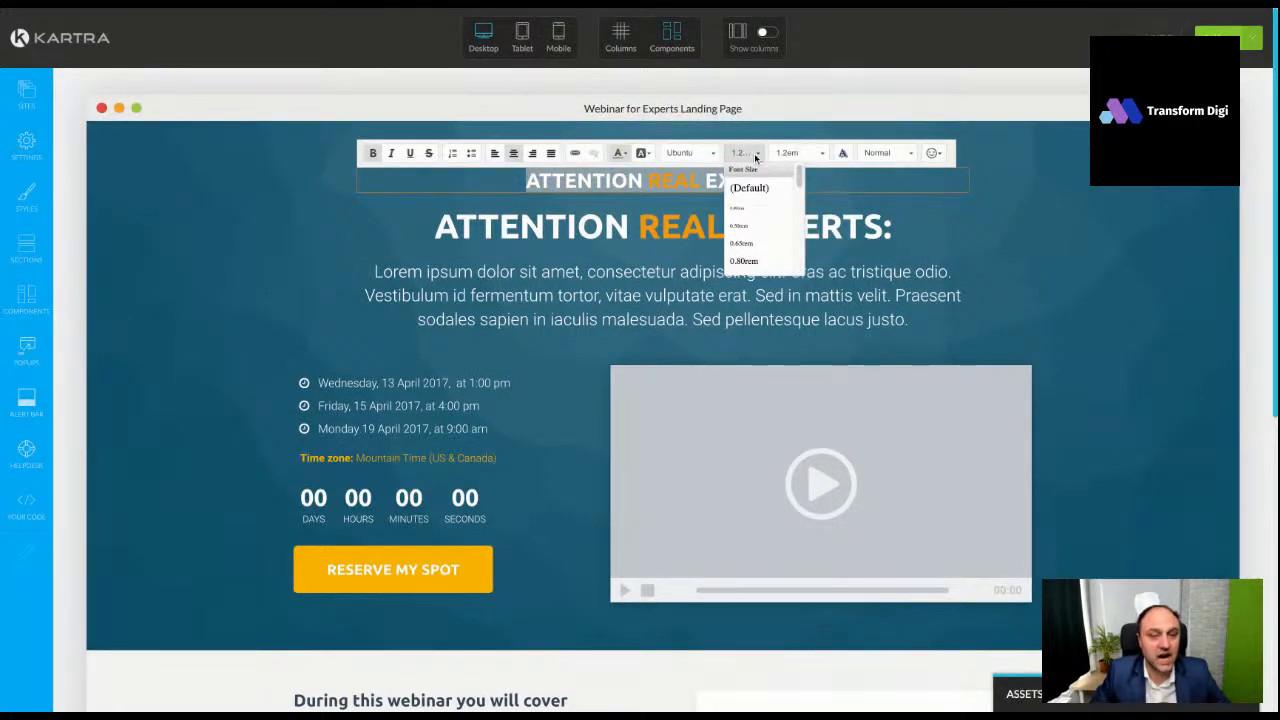
scroll(760, 223, down, 3)
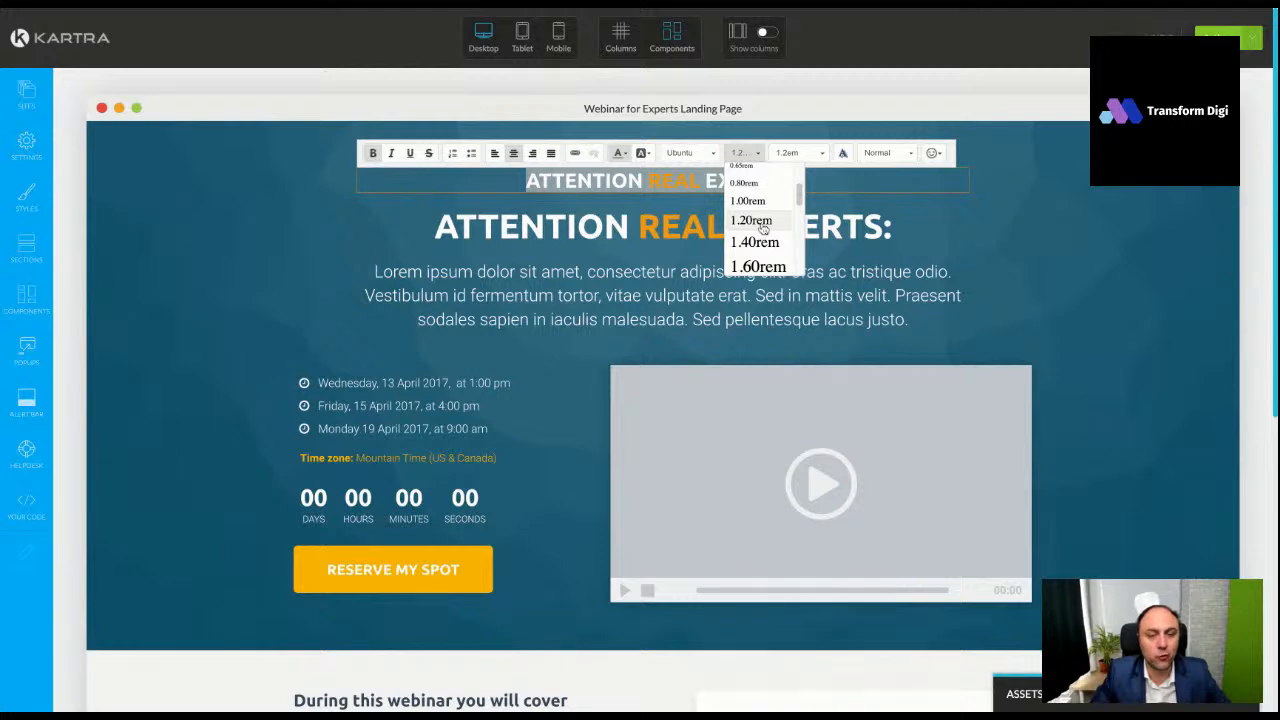
click(808, 156)
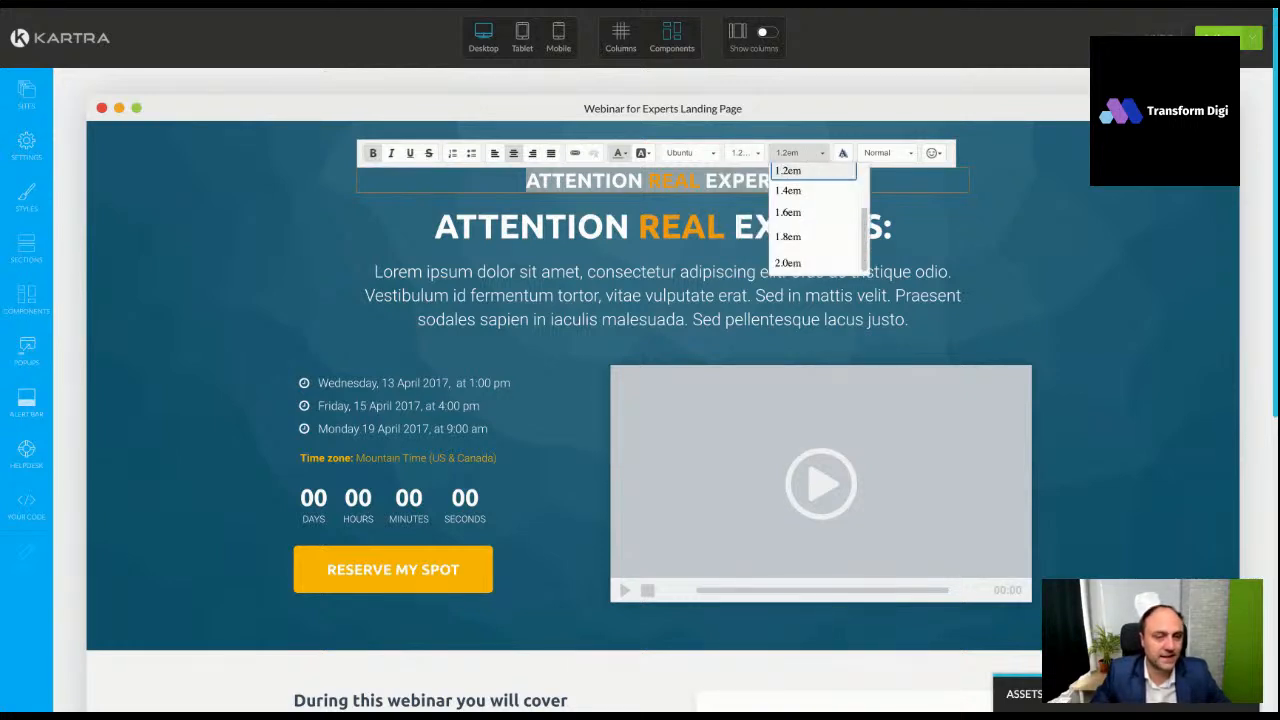
click(637, 232)
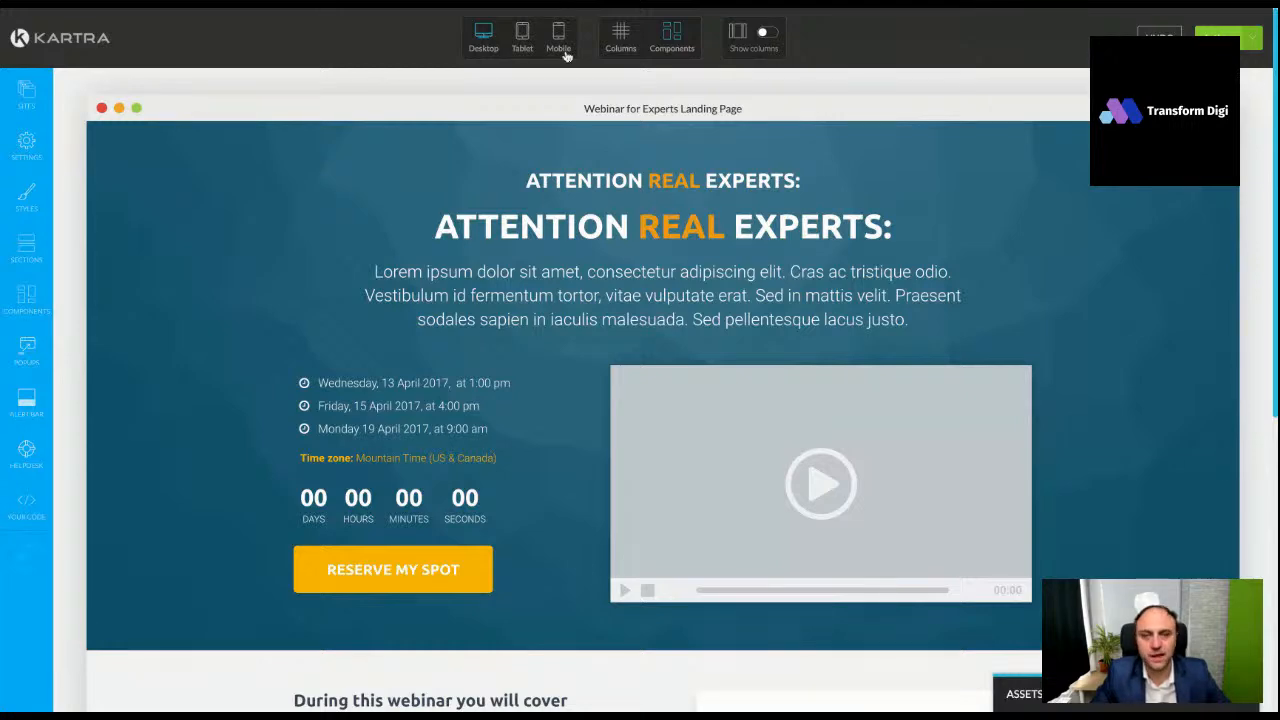
Replace the second headline with "Exclusive Live Training Reveals How To Actually Become An EdTech Operator And Get Paid For Your Knowledge Online, Day In, Day Out!"
click(677, 229)
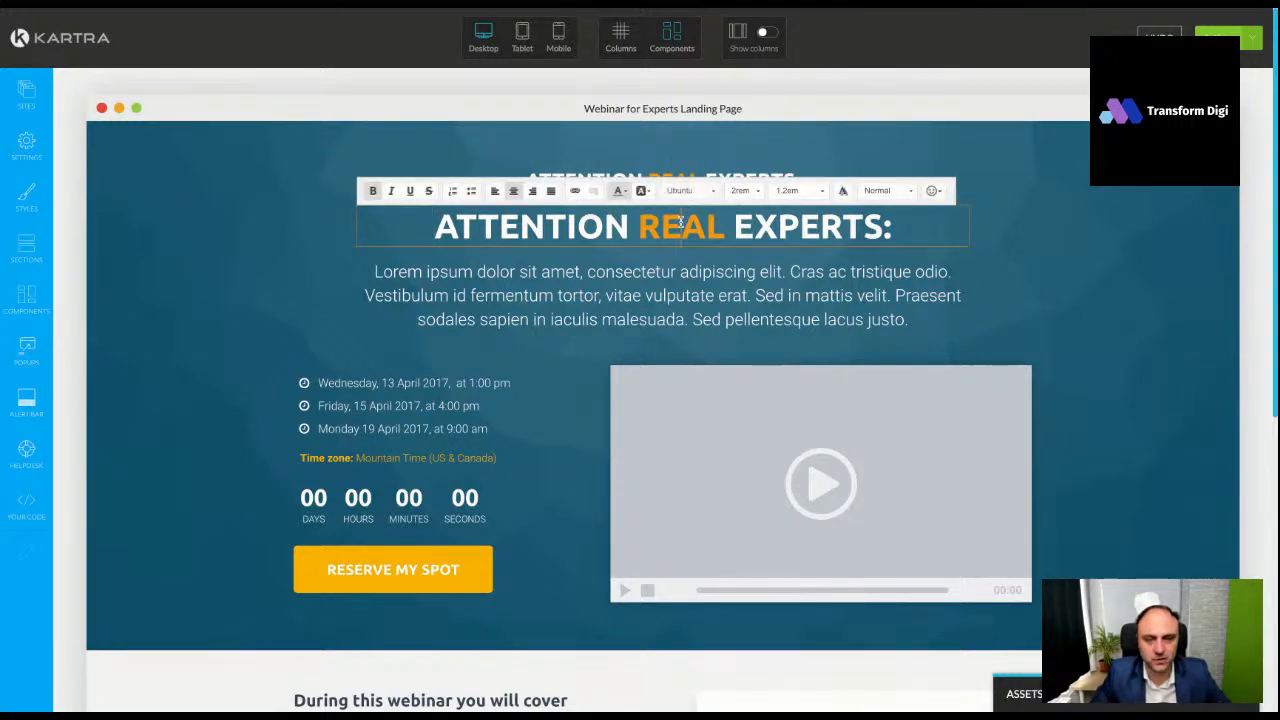
key(ctrl+a)
text(Exclusive Live Training Reveals How To Actually Become An EdTech Operator And Get Paid For Your Knowledge Online, Day In, Day Out!)
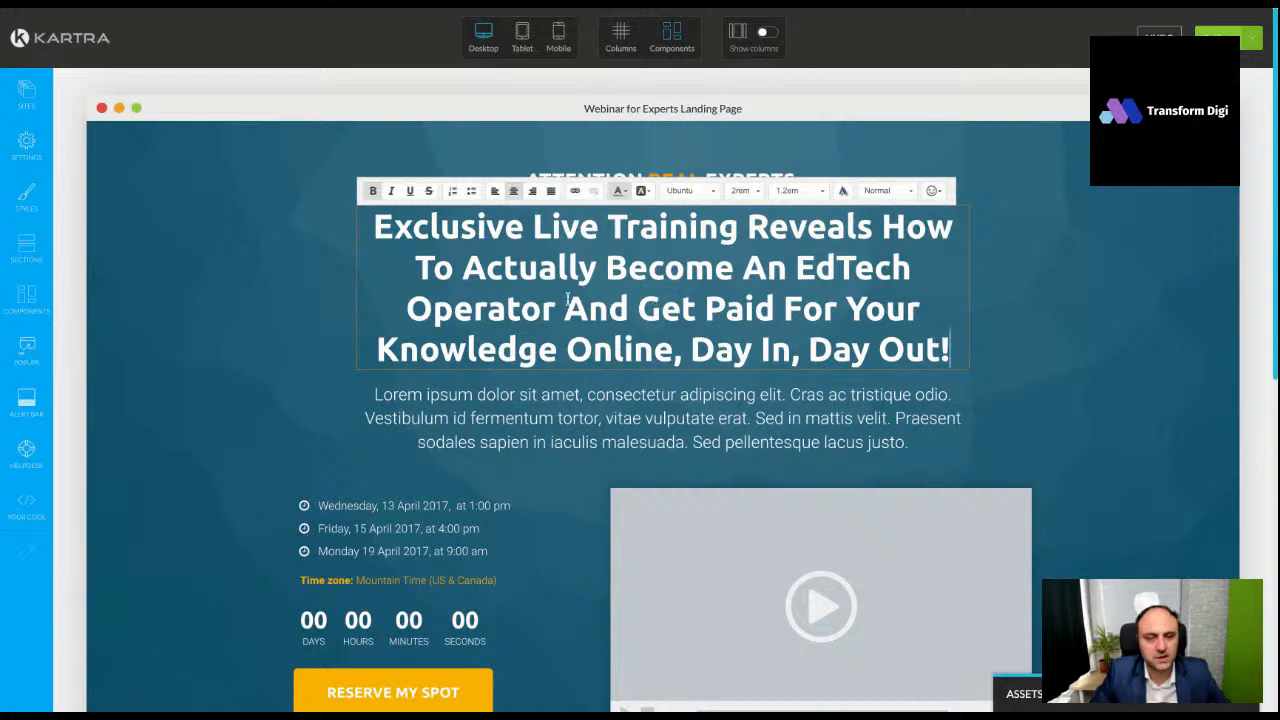
Give the words "EdTech Operator" in the main headline an orange background highlight
drag(799, 268, 555, 312)
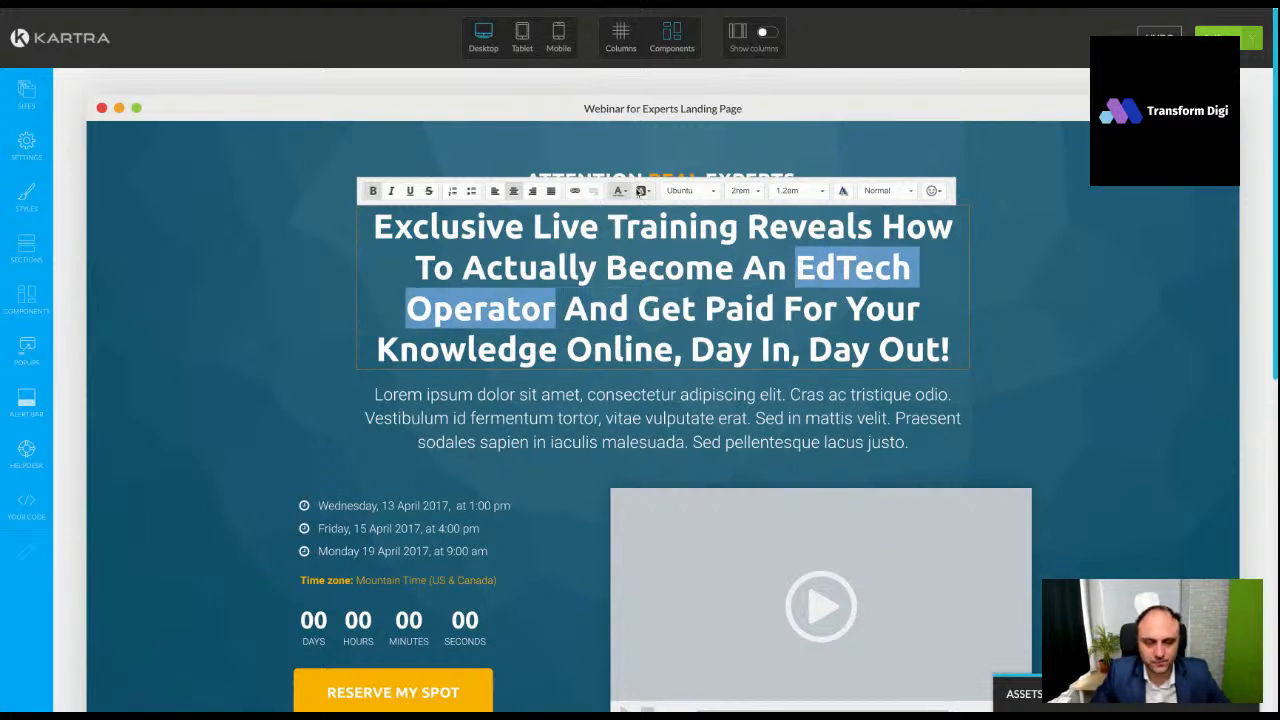
click(643, 191)
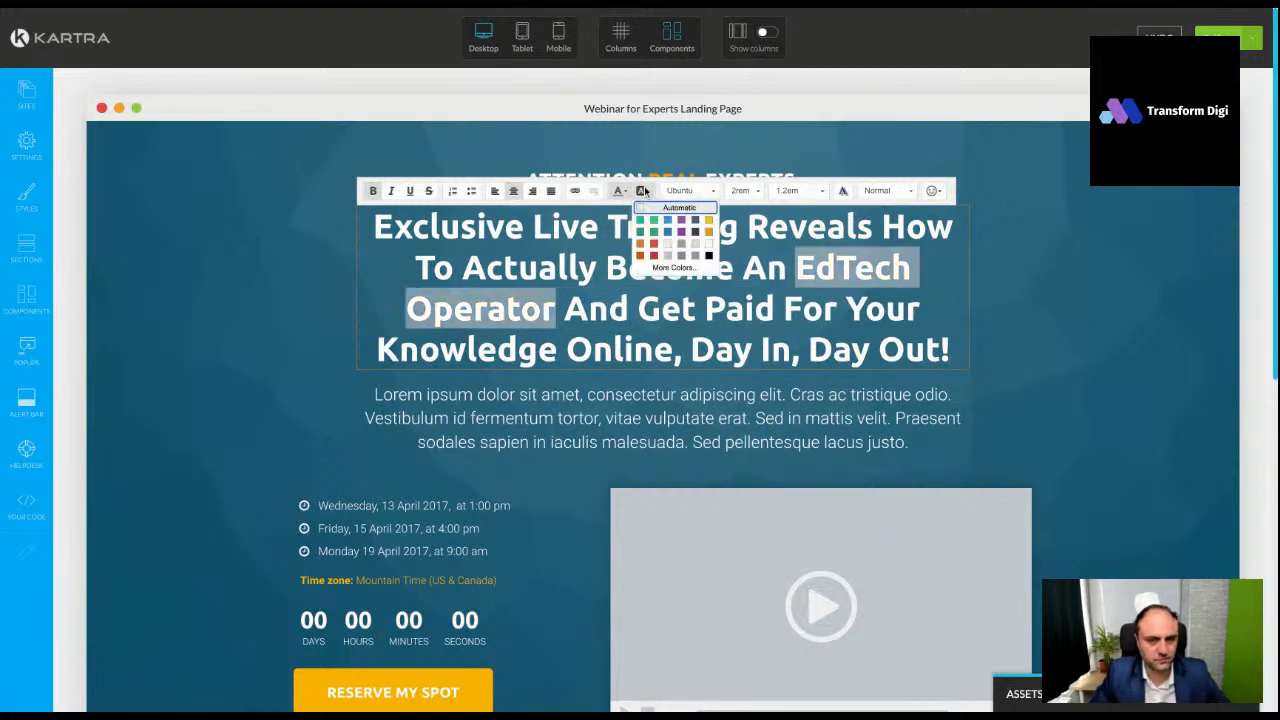
click(710, 244)
click(645, 309)
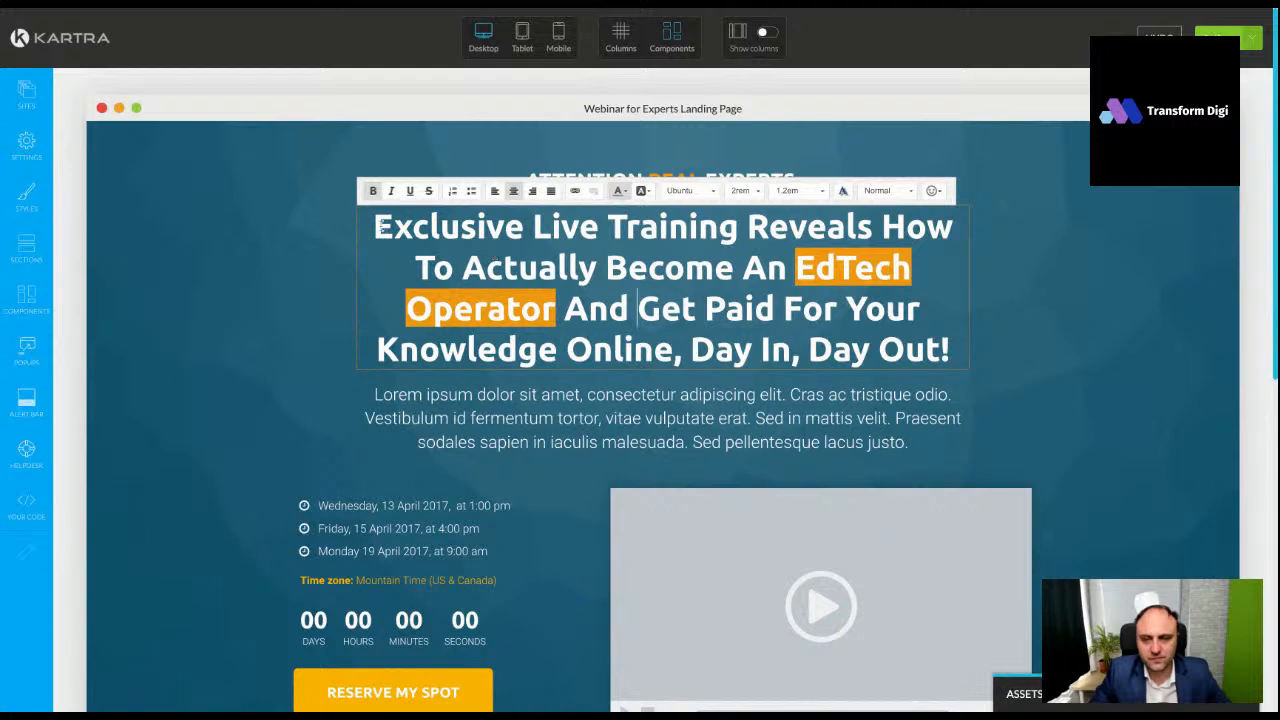
Try the entire main headline at a 1.60rem font size and settle on 1.80rem
triple_click(380, 227)
click(743, 190)
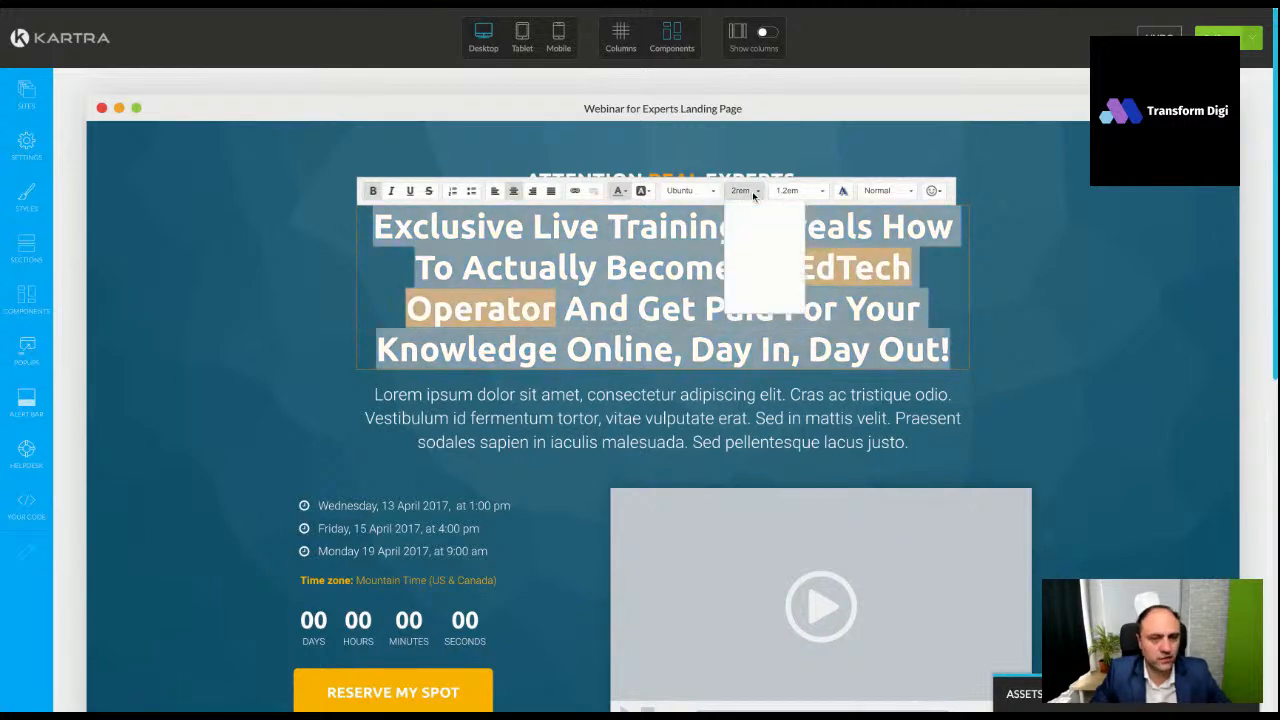
scroll(760, 272, down, 2)
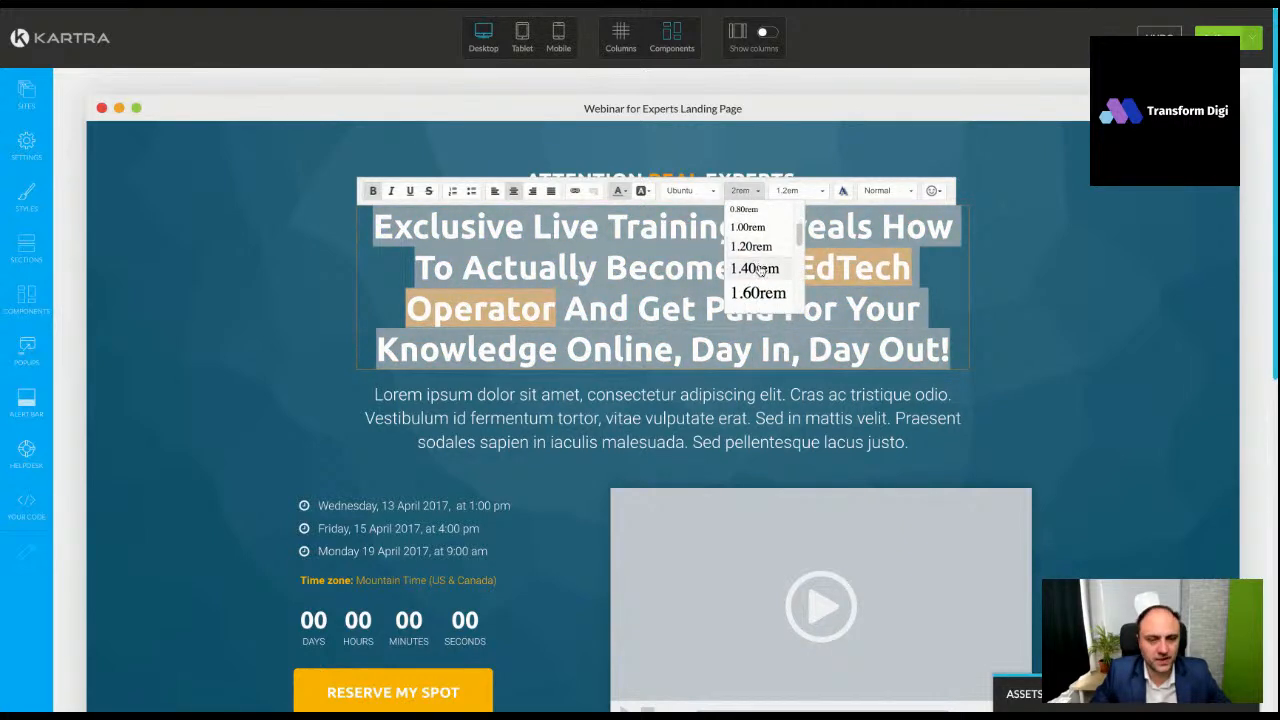
click(762, 283)
click(743, 190)
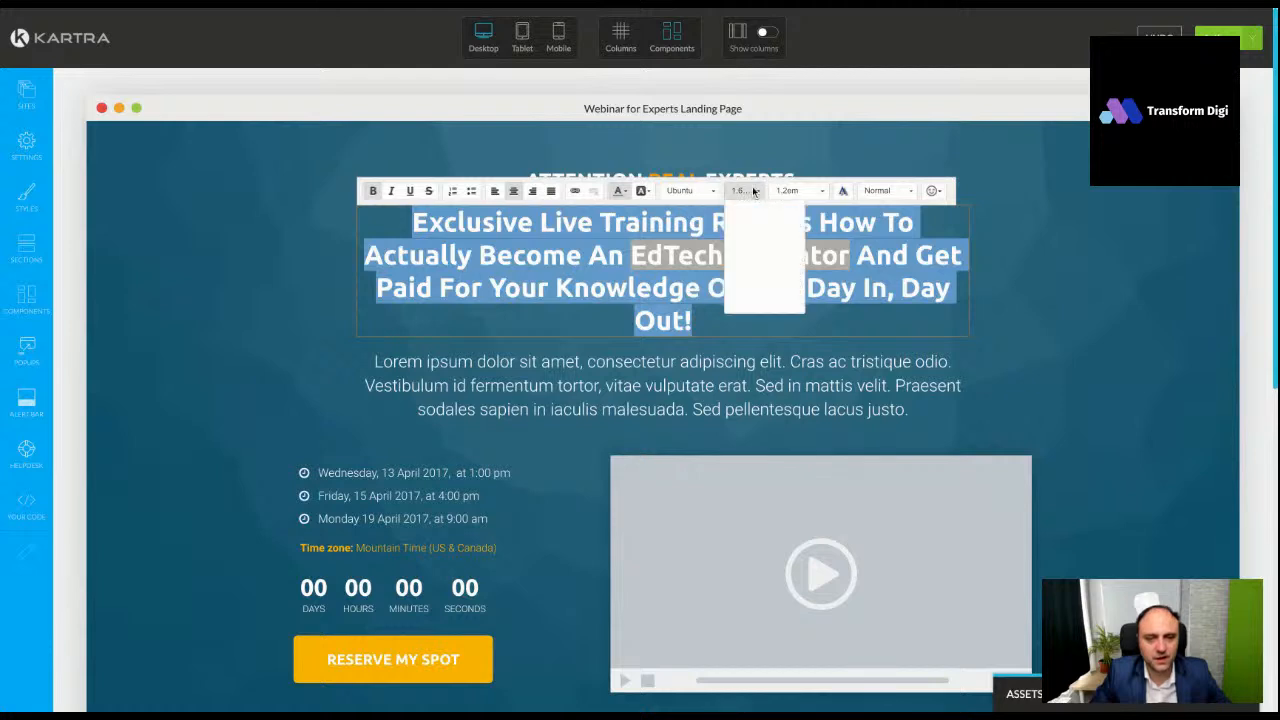
scroll(760, 274, down, 2)
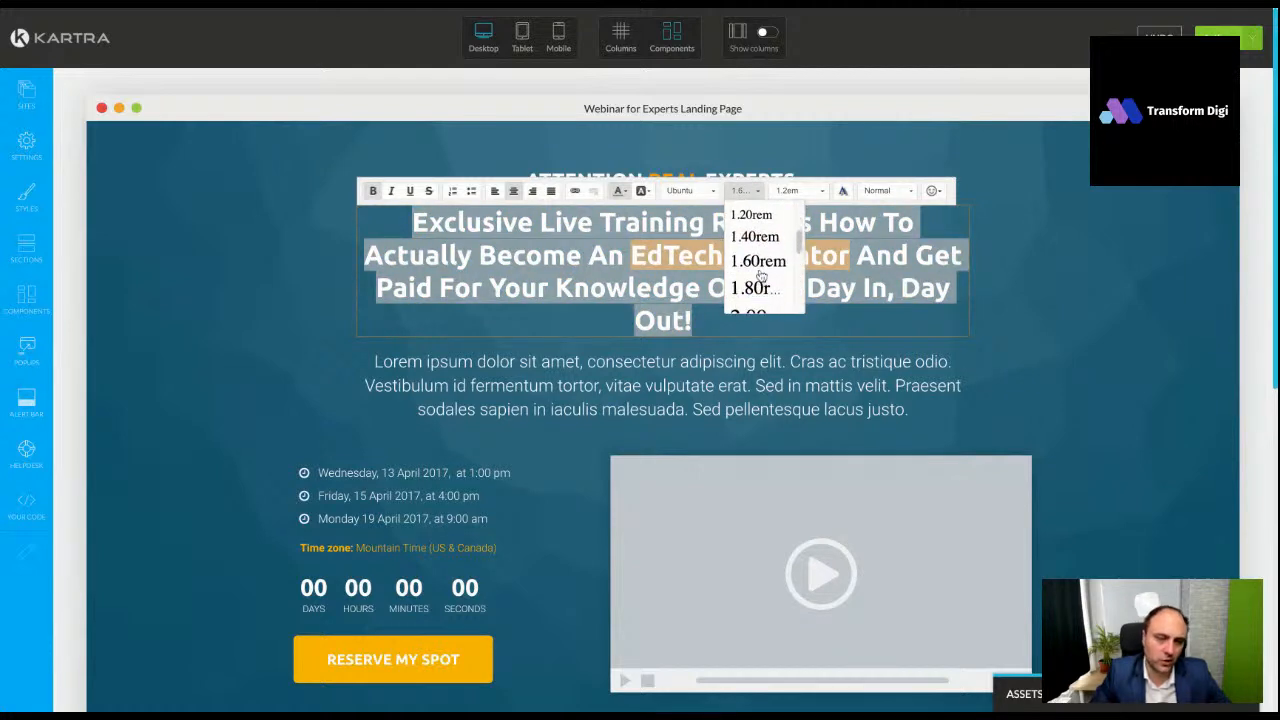
click(757, 288)
click(1037, 367)
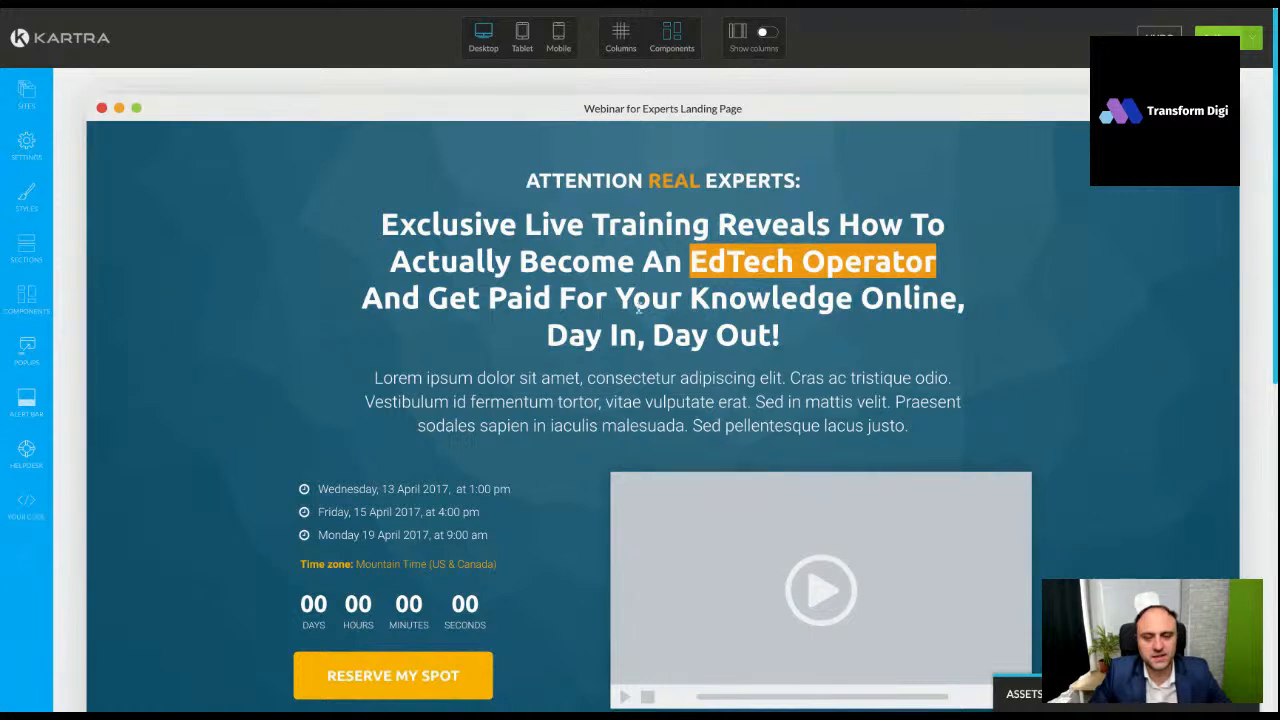
Give the words "Live Training" in the main headline the same orange background highlight as "EdTech Operator"
mouse_move(632, 306)
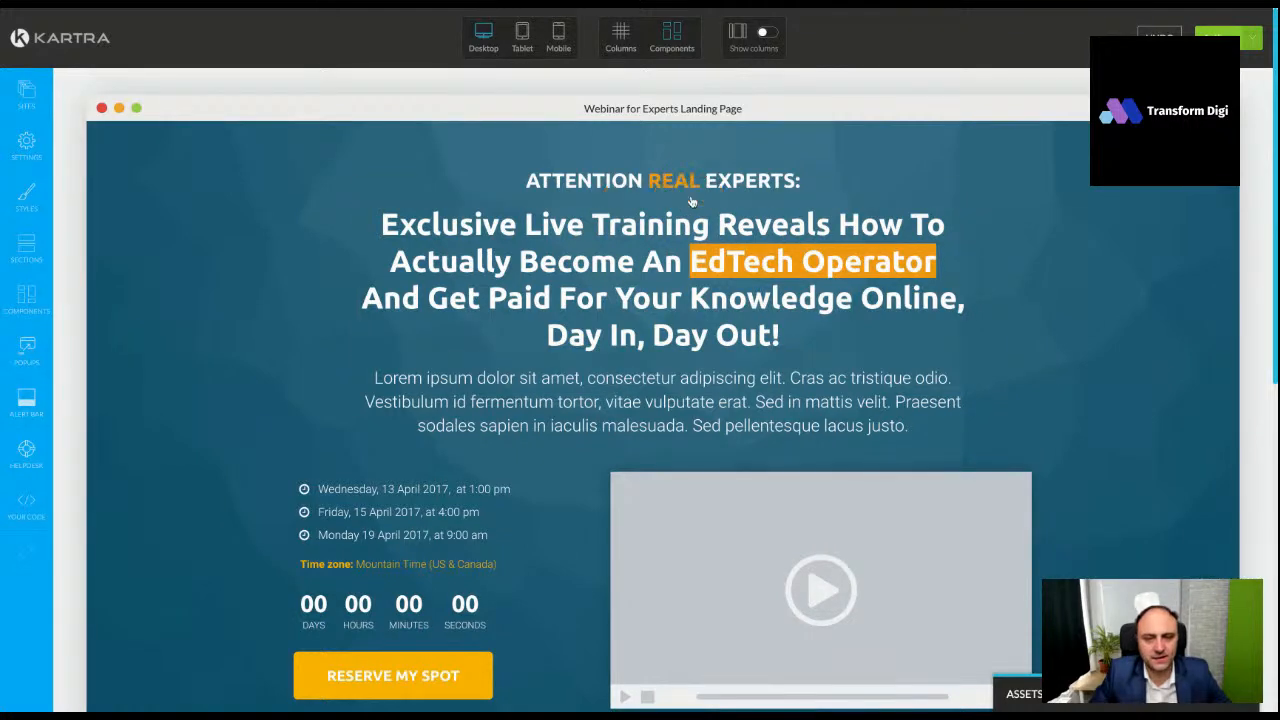
click(590, 290)
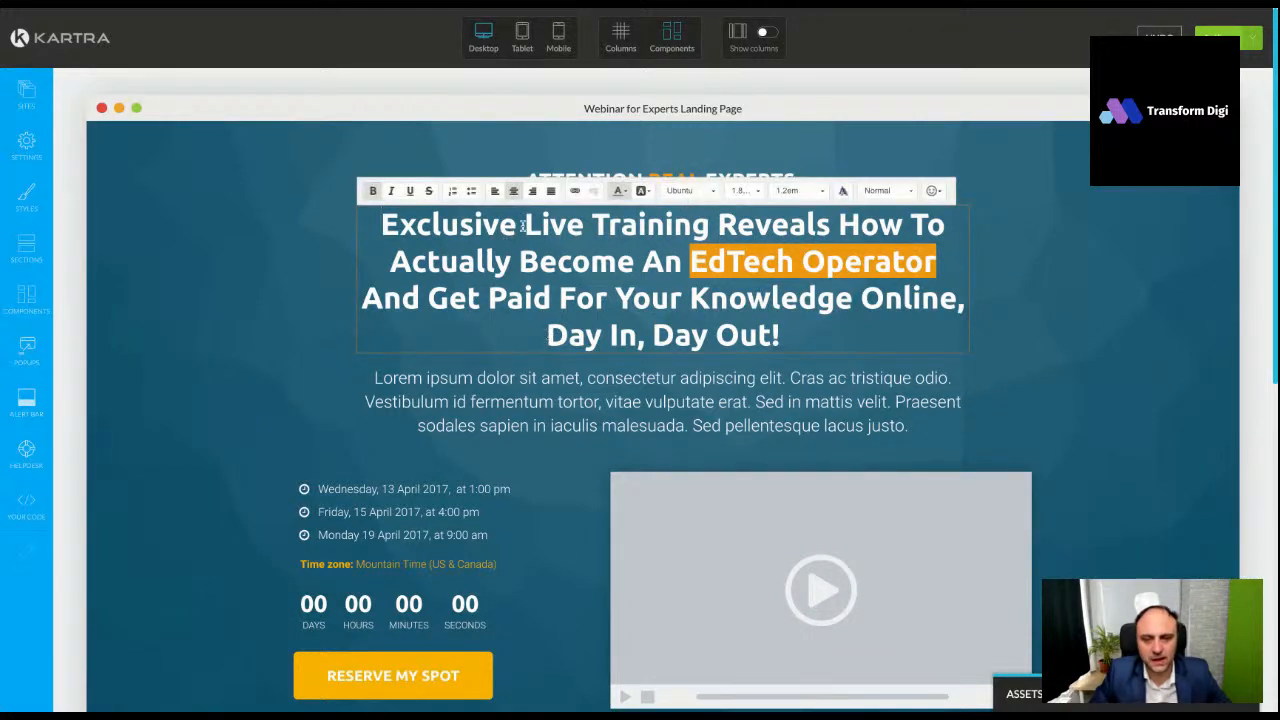
drag(522, 226, 710, 226)
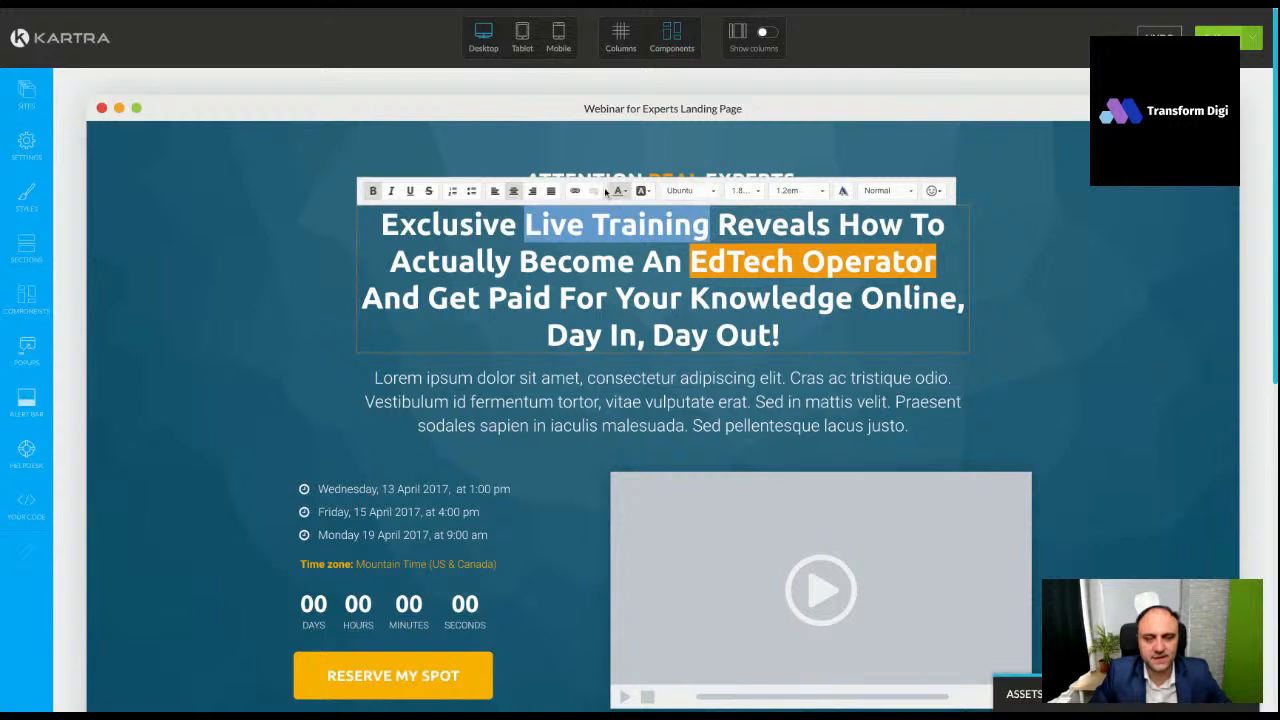
click(645, 191)
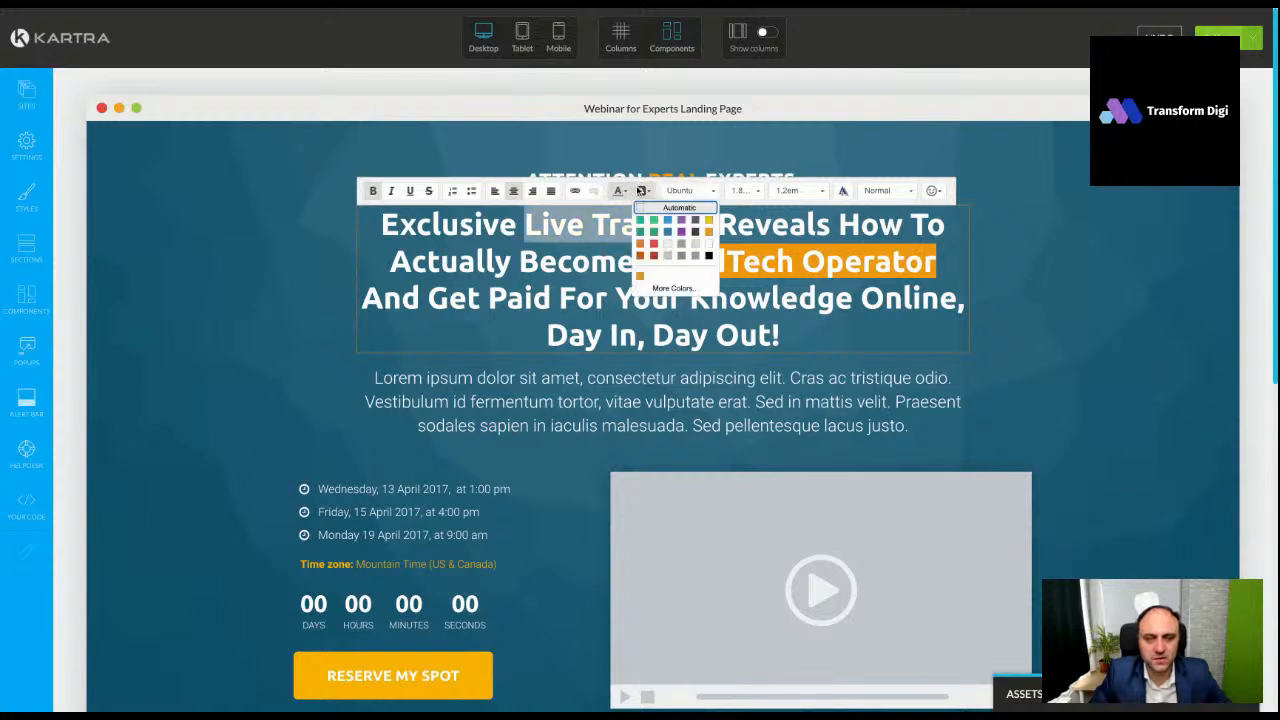
click(709, 231)
scroll(629, 393, down, 1)
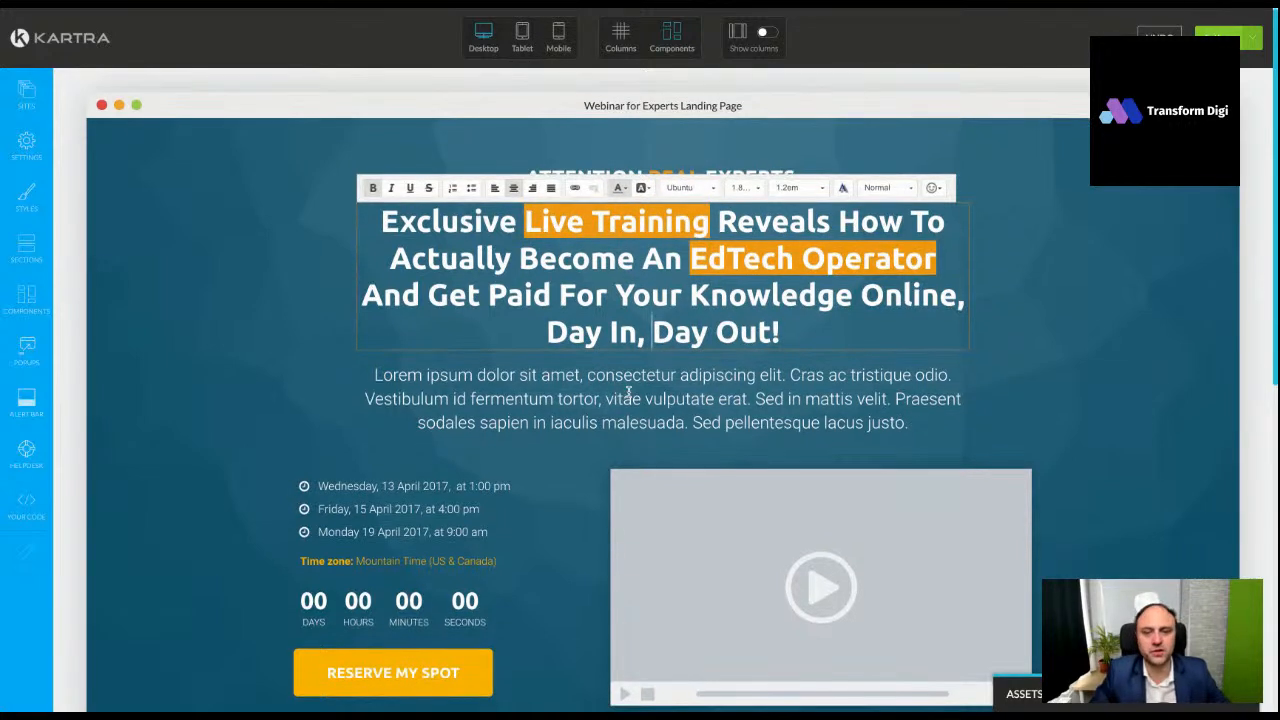
Replace the placeholder paragraph beneath the main headline with "...Even if this is your first rode"
click(516, 12)
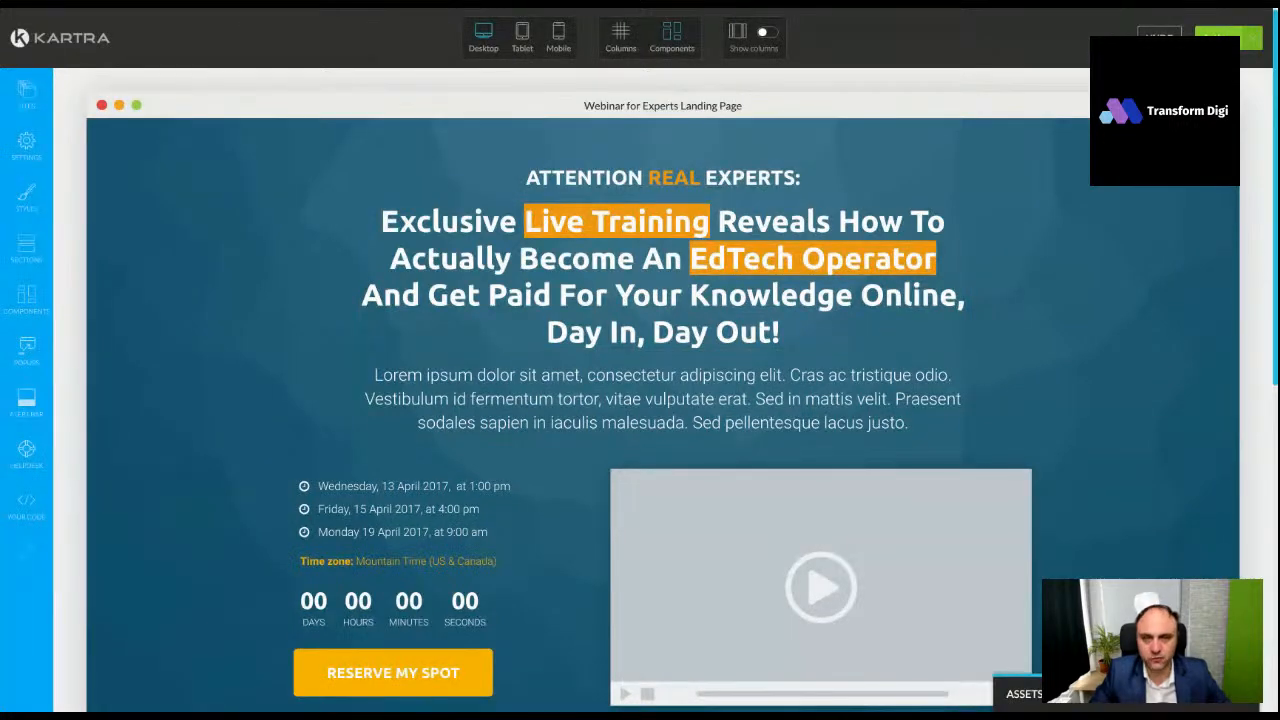
click(660, 374)
triple_click(679, 383)
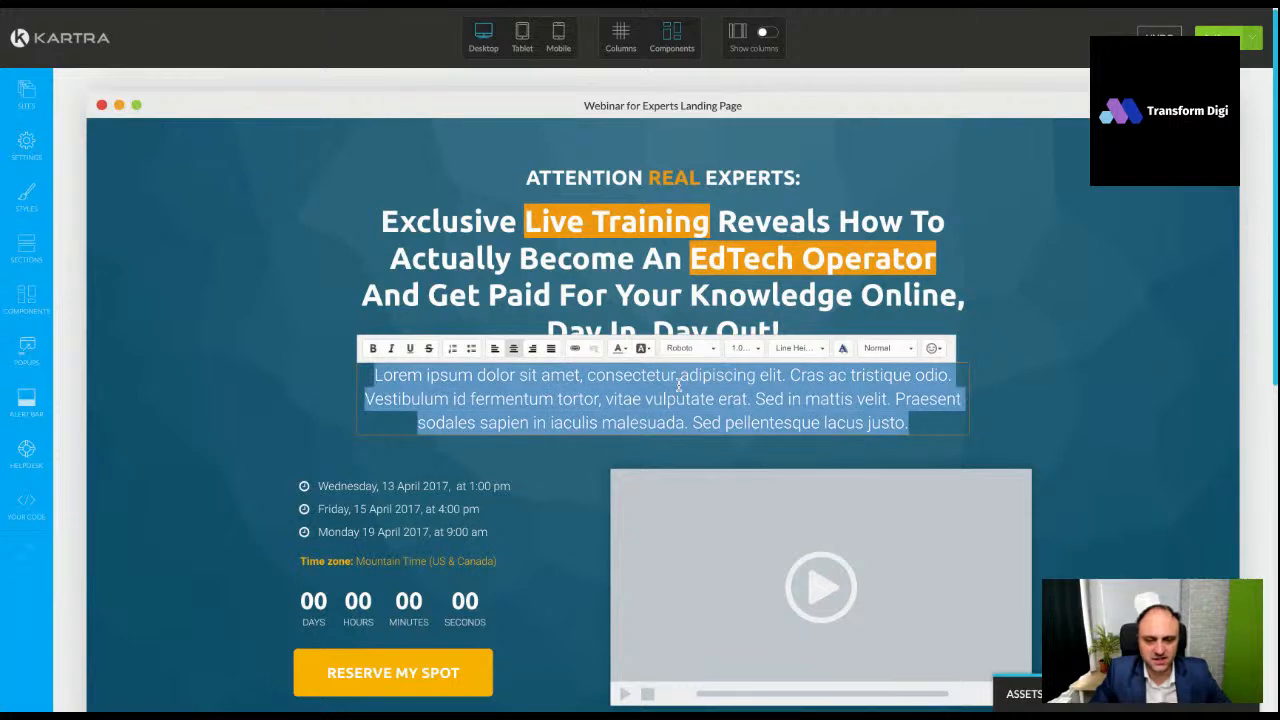
text(...Even if this is your first rodeo)
key(ctrl+z)
text(...Even if this is your first rodeo)
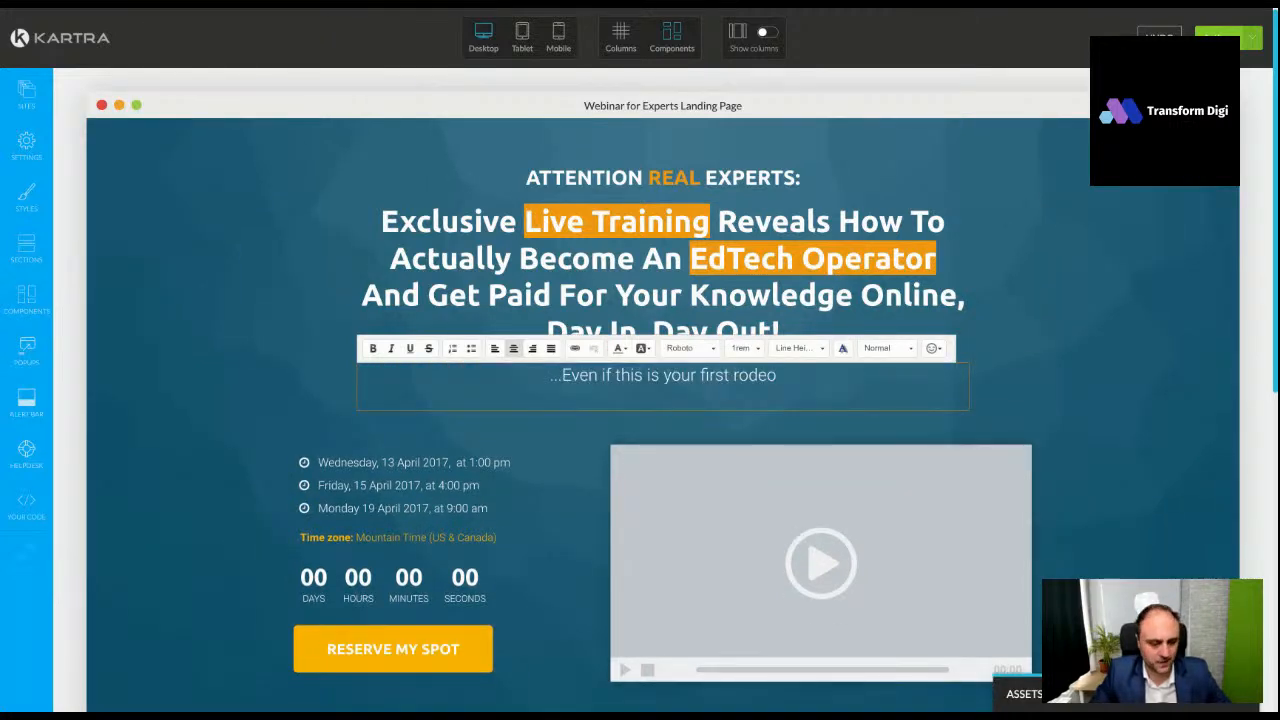
key(BackSpace)
key(BackSpace)
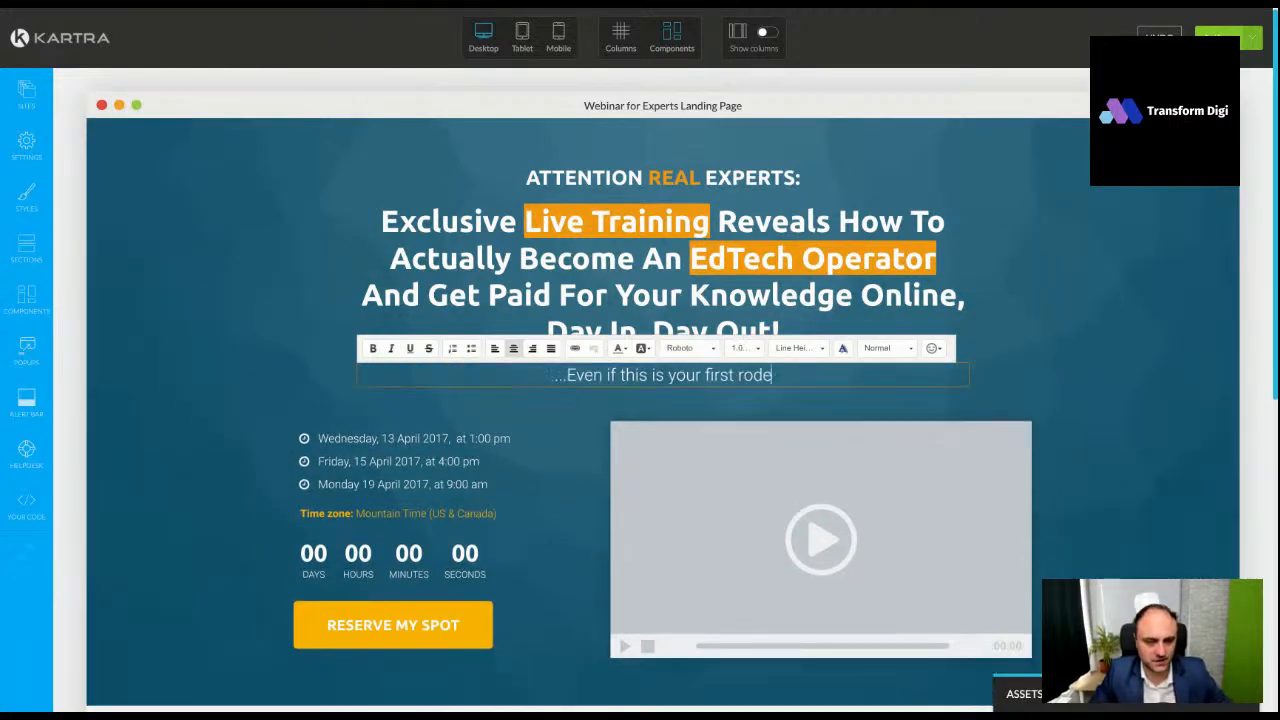
Set the font size of the entire "...Even if this is your first rode" line to 1.20rem
key(ctrl+a)
click(742, 349)
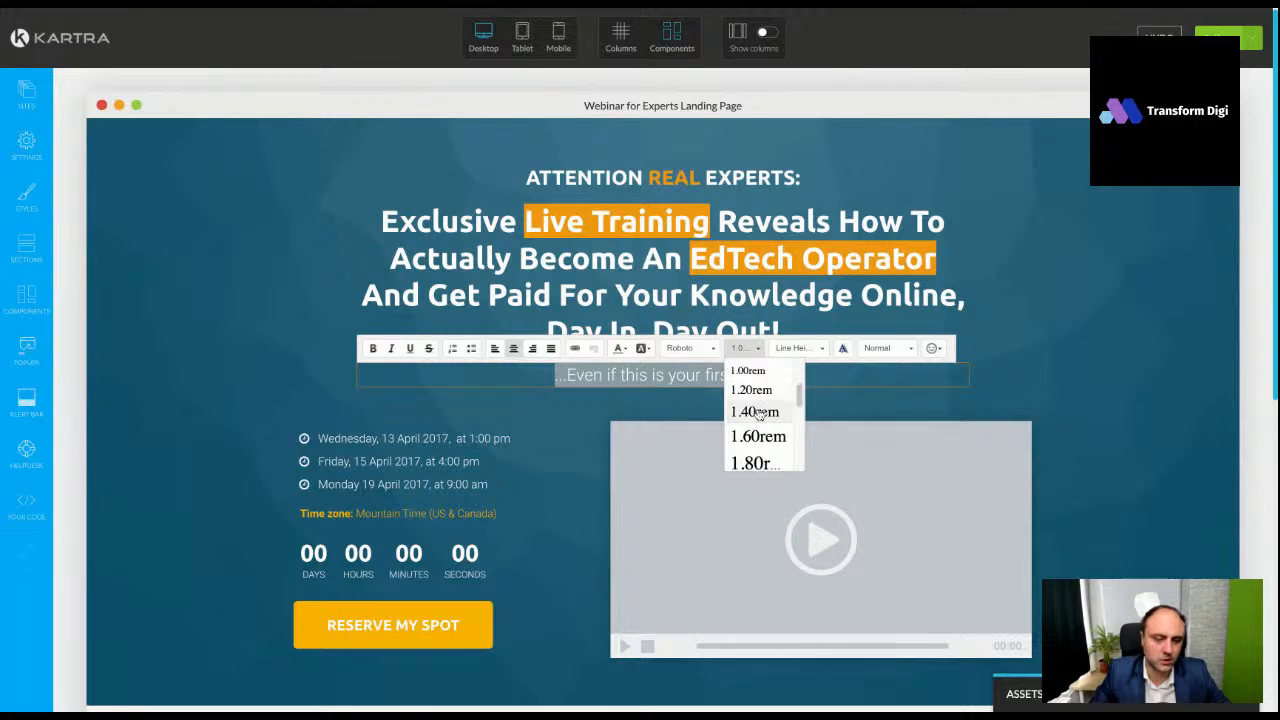
scroll(757, 413, down, 1)
click(757, 391)
click(1121, 399)
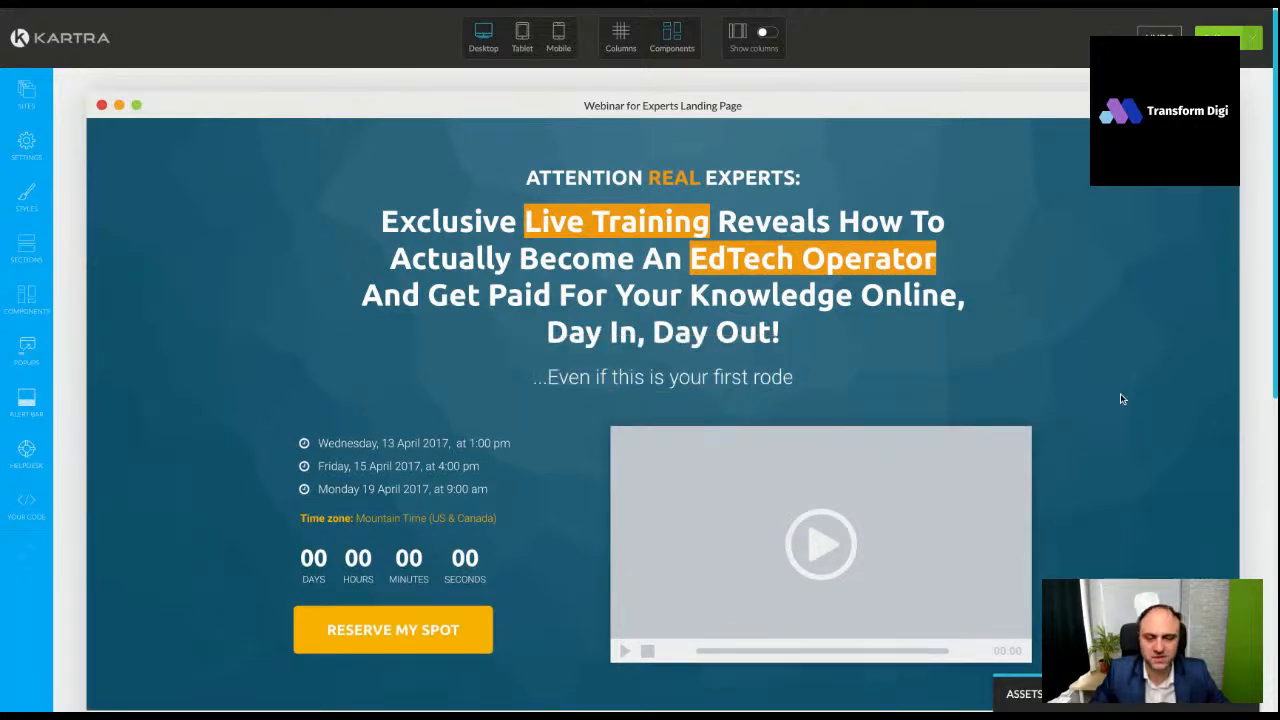
Make the entire "...Even if this is your first rode" line italic
click(700, 366)
click(475, 365)
key(ctrl+a)
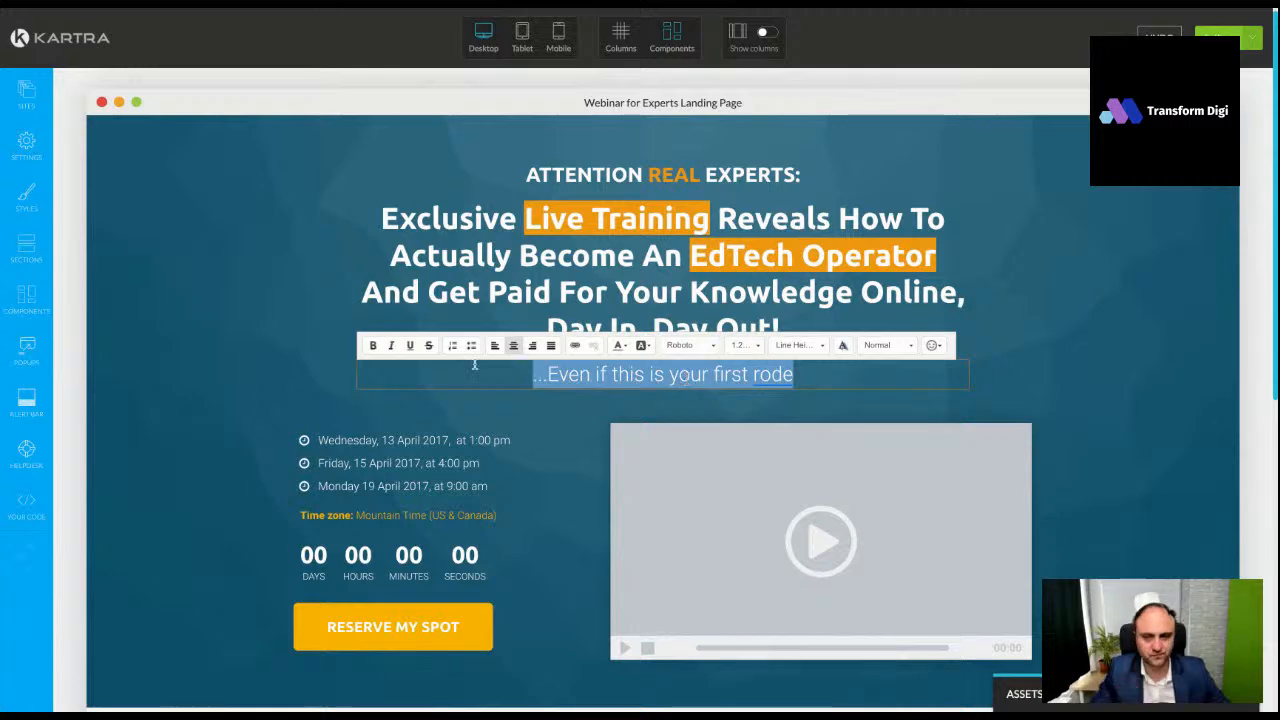
click(391, 345)
click(1013, 406)
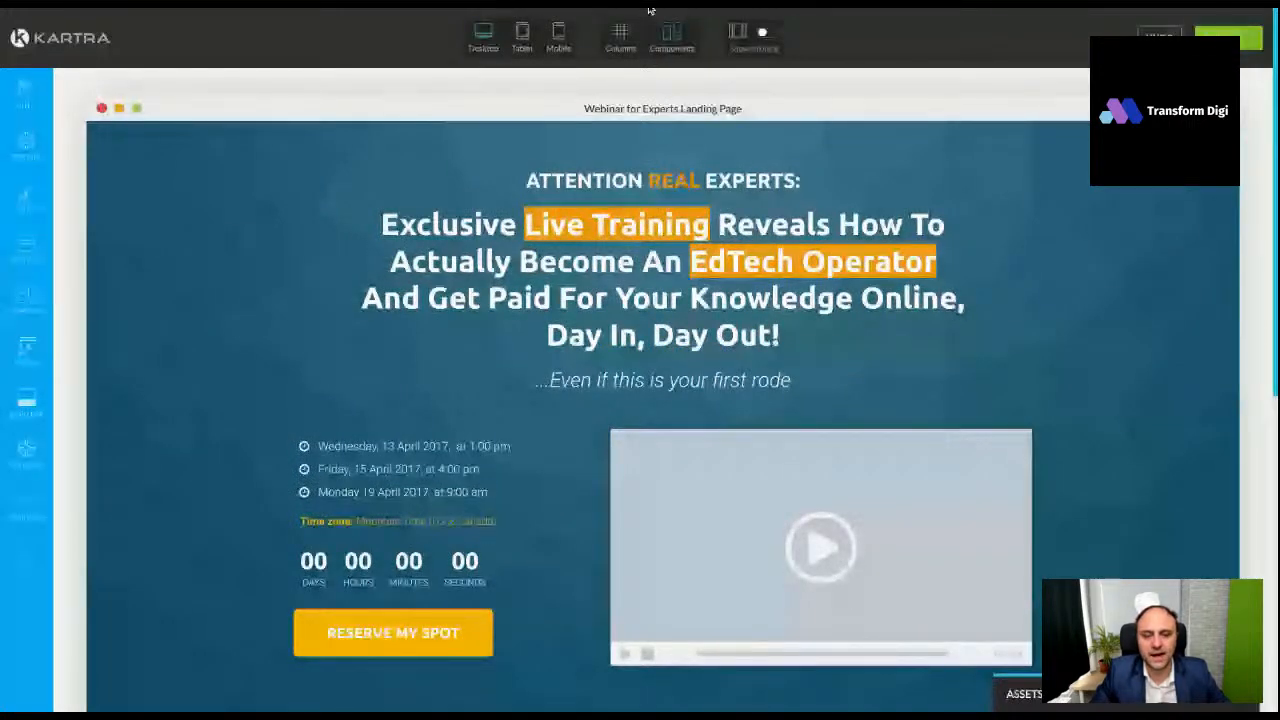
Try moving the video placeholder above the webinar dates in the hero section's left column and undo the move
scroll(650, 280, down, 2)
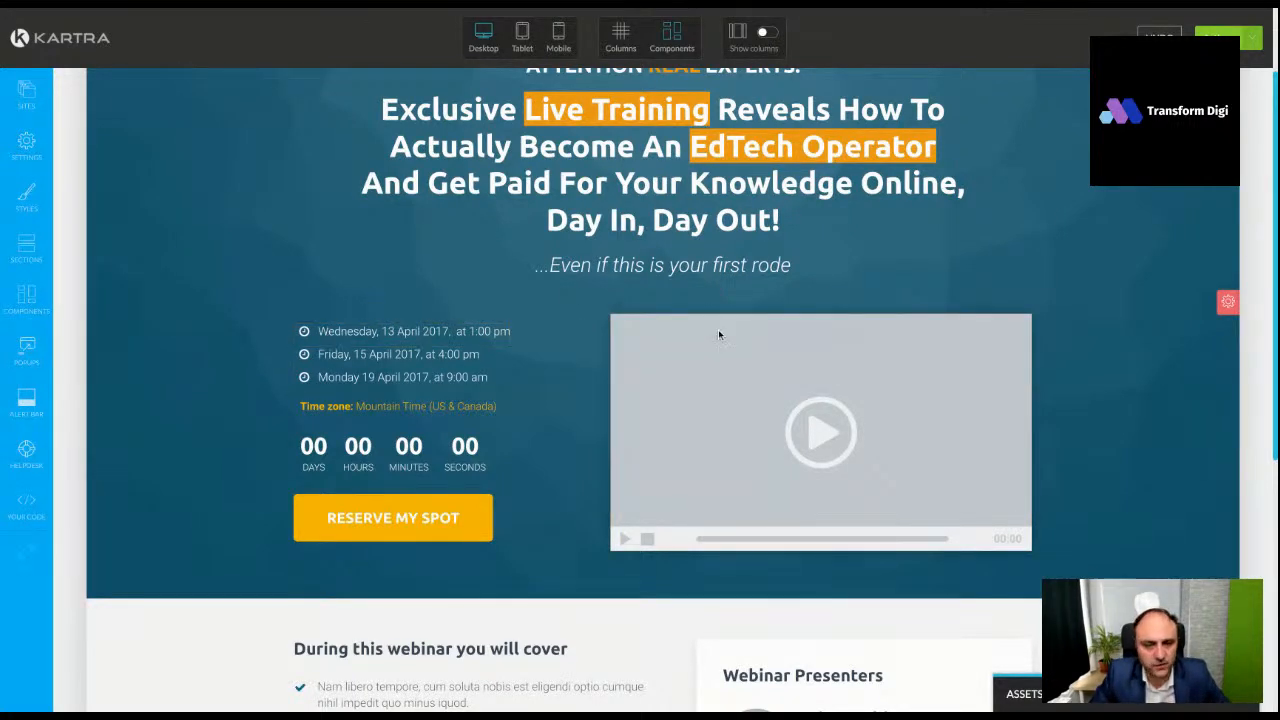
drag(784, 302, 440, 330)
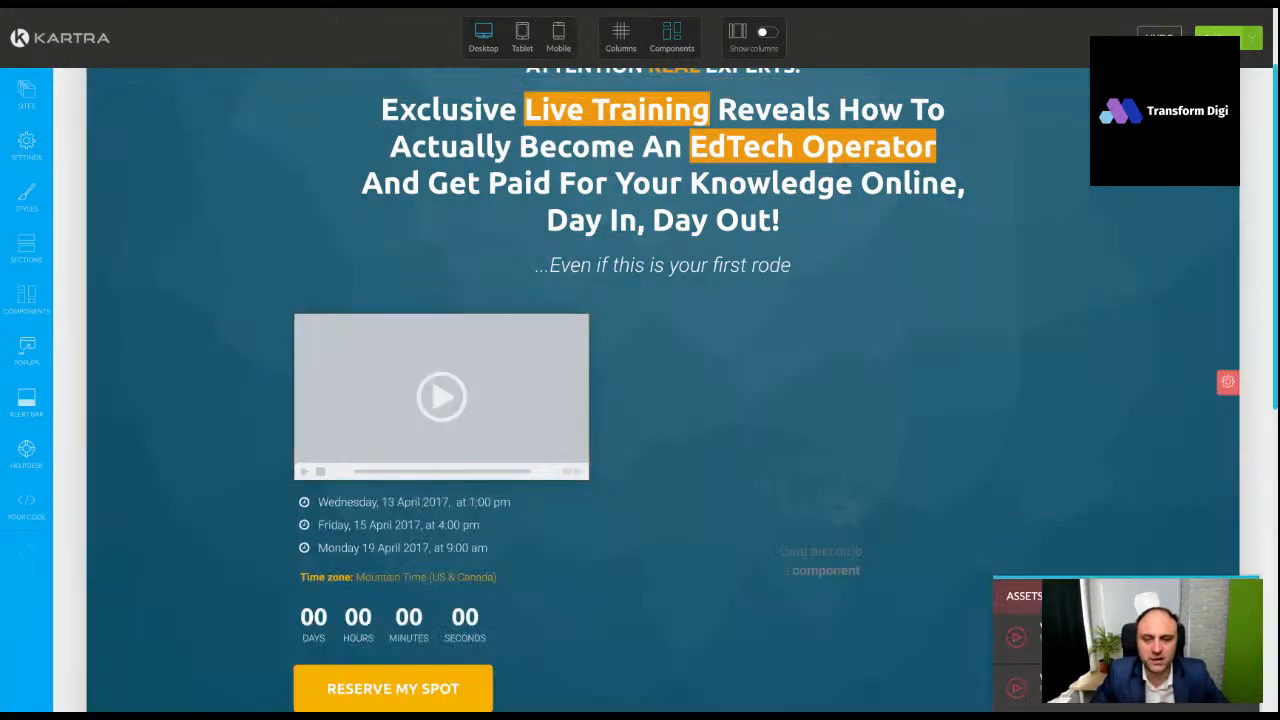
scroll(660, 350, down, 2)
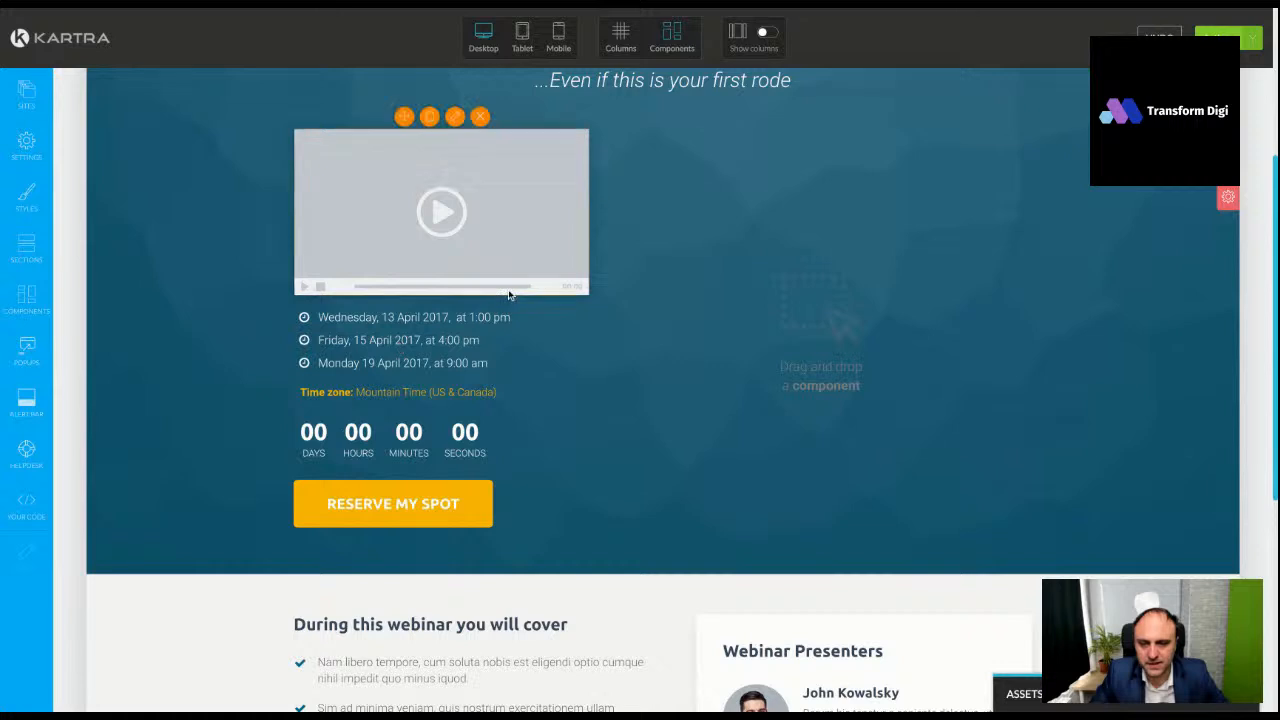
drag(379, 297, 380, 298)
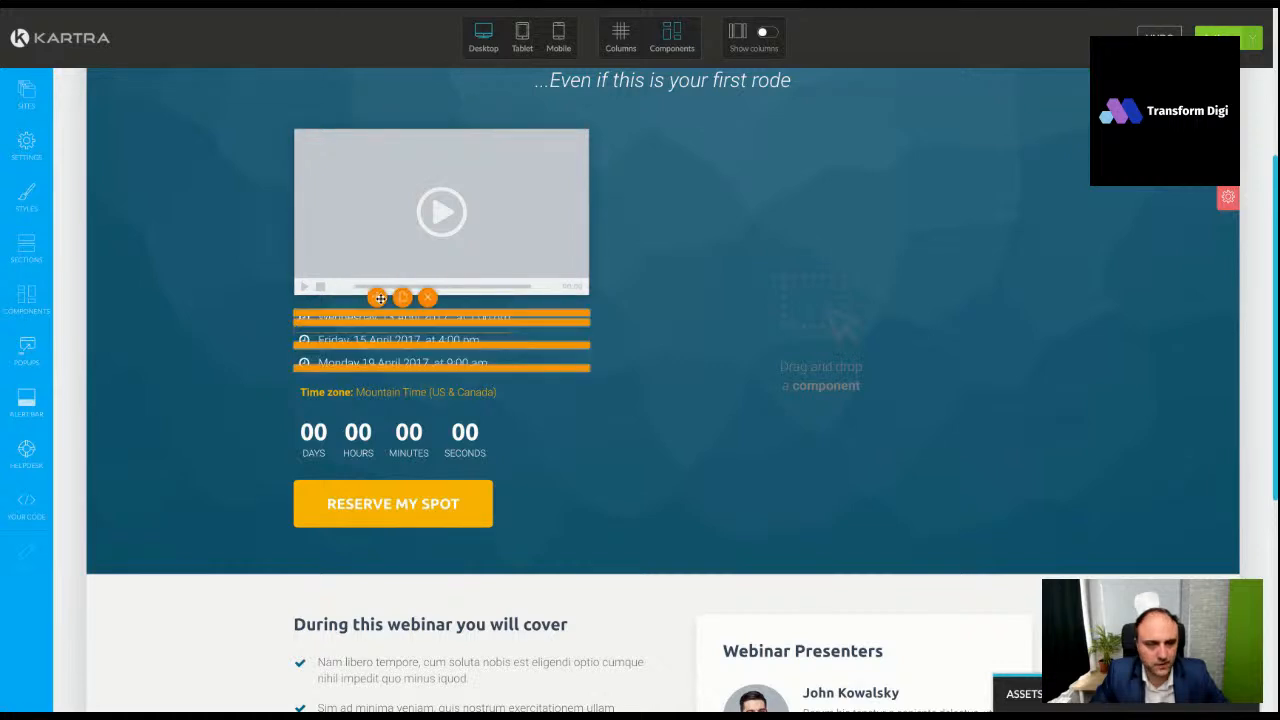
scroll(380, 298, up, 1)
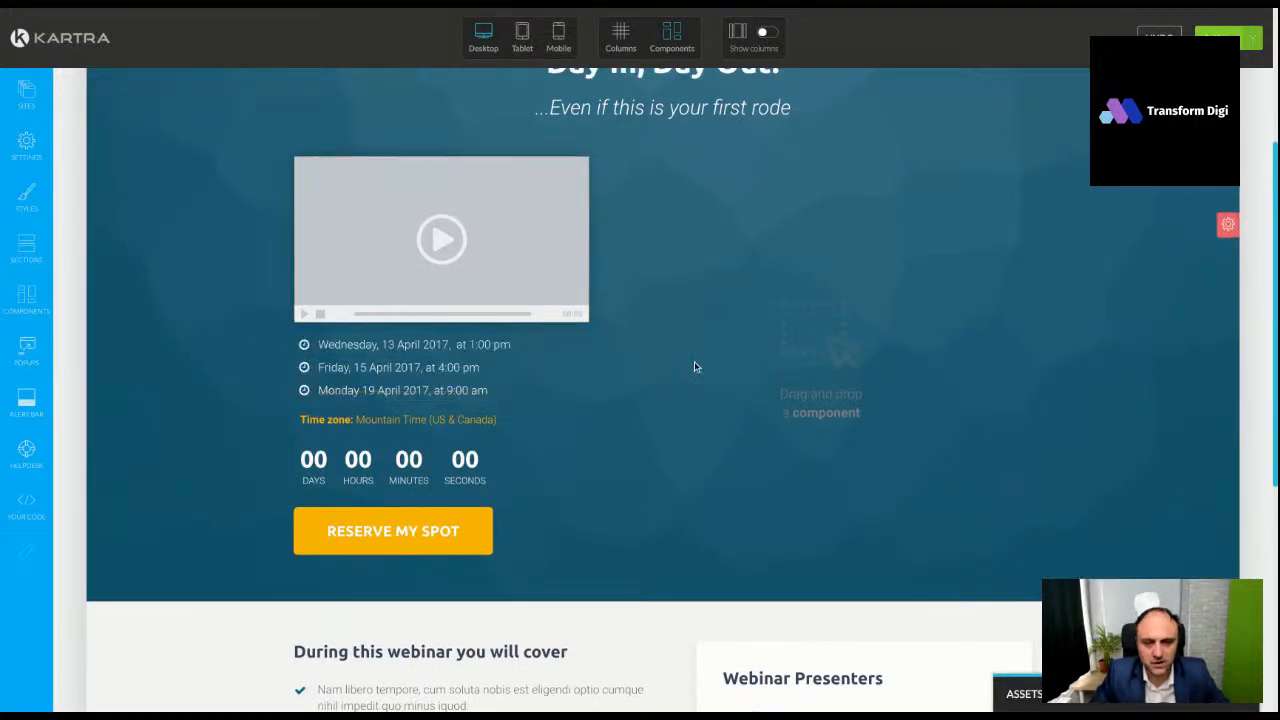
scroll(690, 362, up, 1)
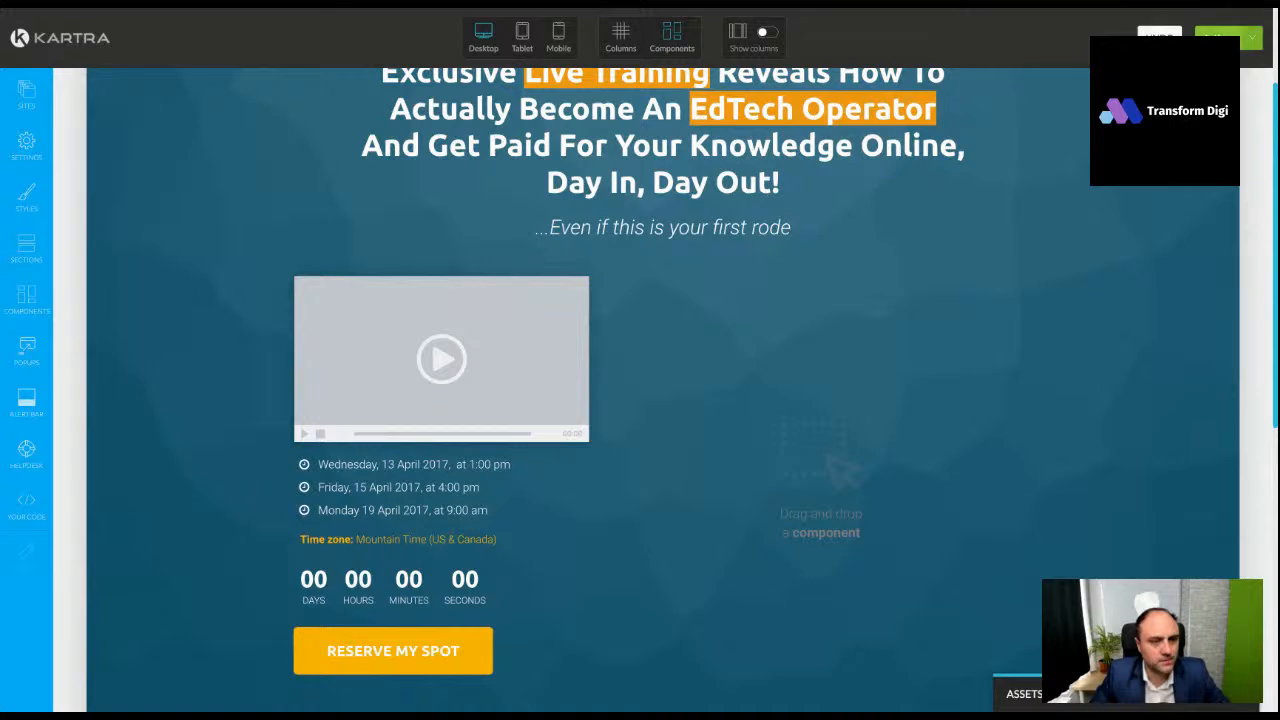
click(1159, 38)
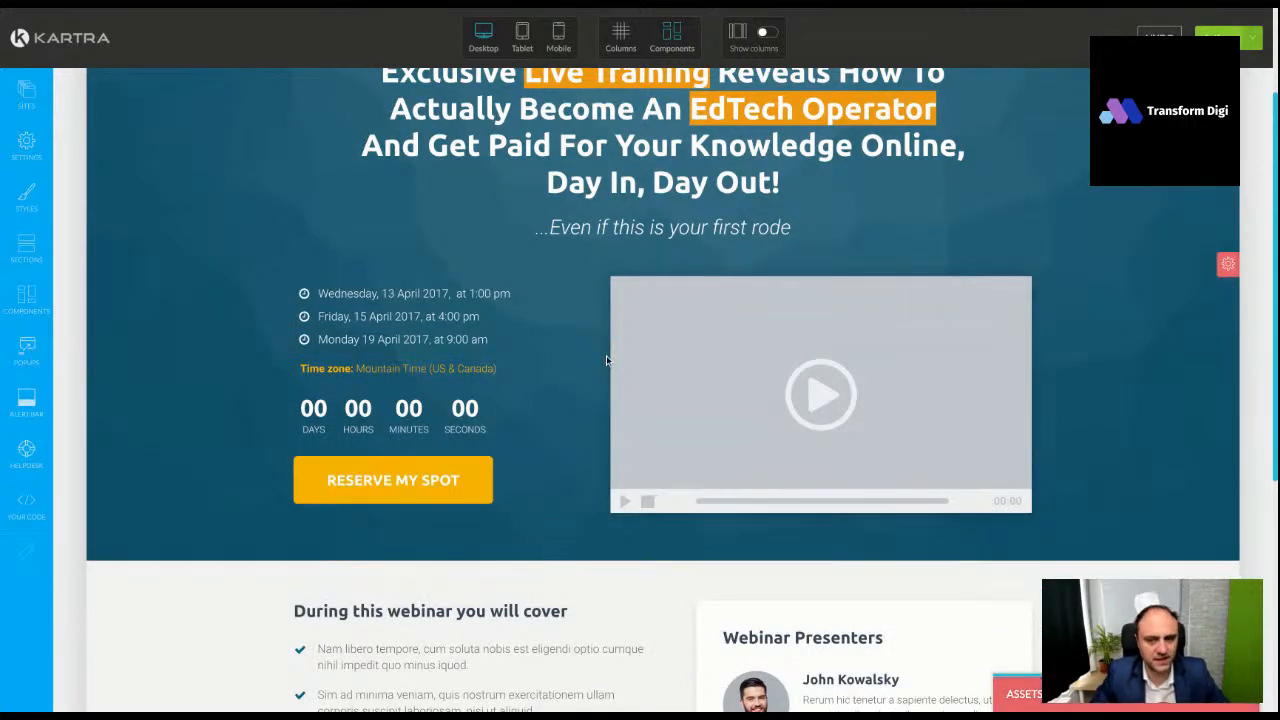
Review the page layout from the hero headlines down to the webinar presenters and the footer
scroll(617, 360, down, 1)
scroll(678, 368, down, 1)
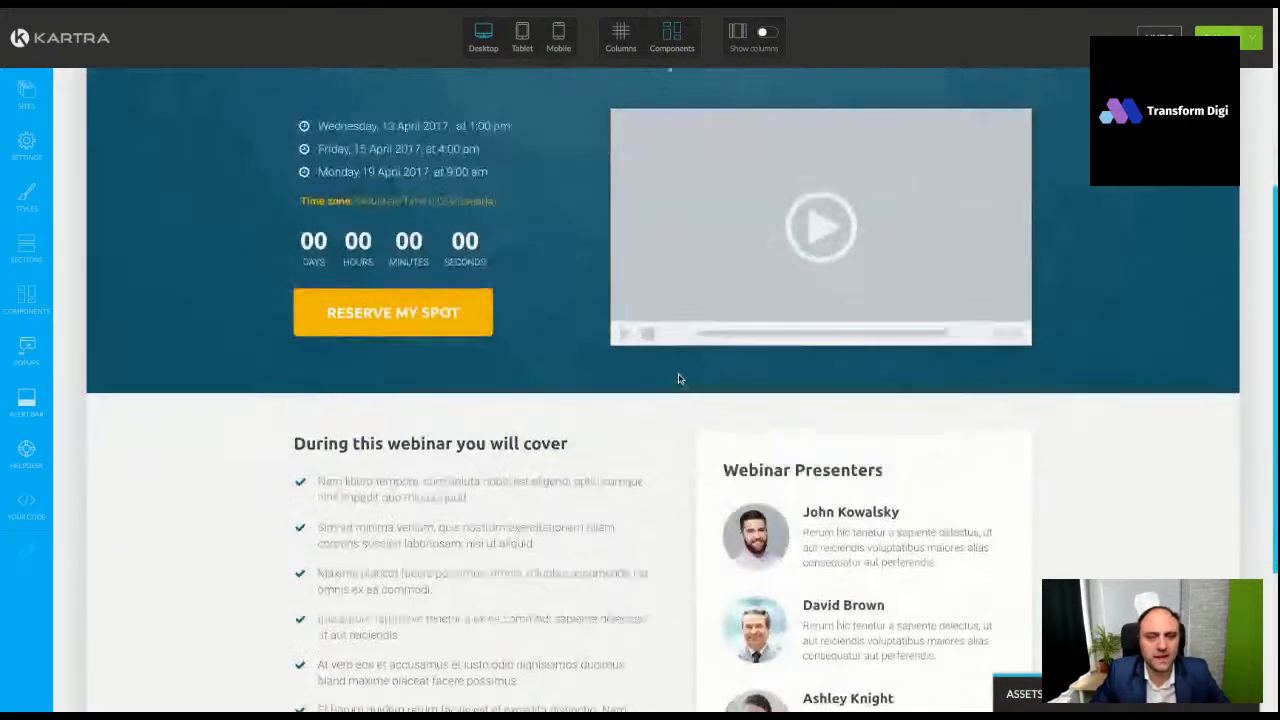
scroll(678, 372, up, 2)
scroll(575, 303, down, 2)
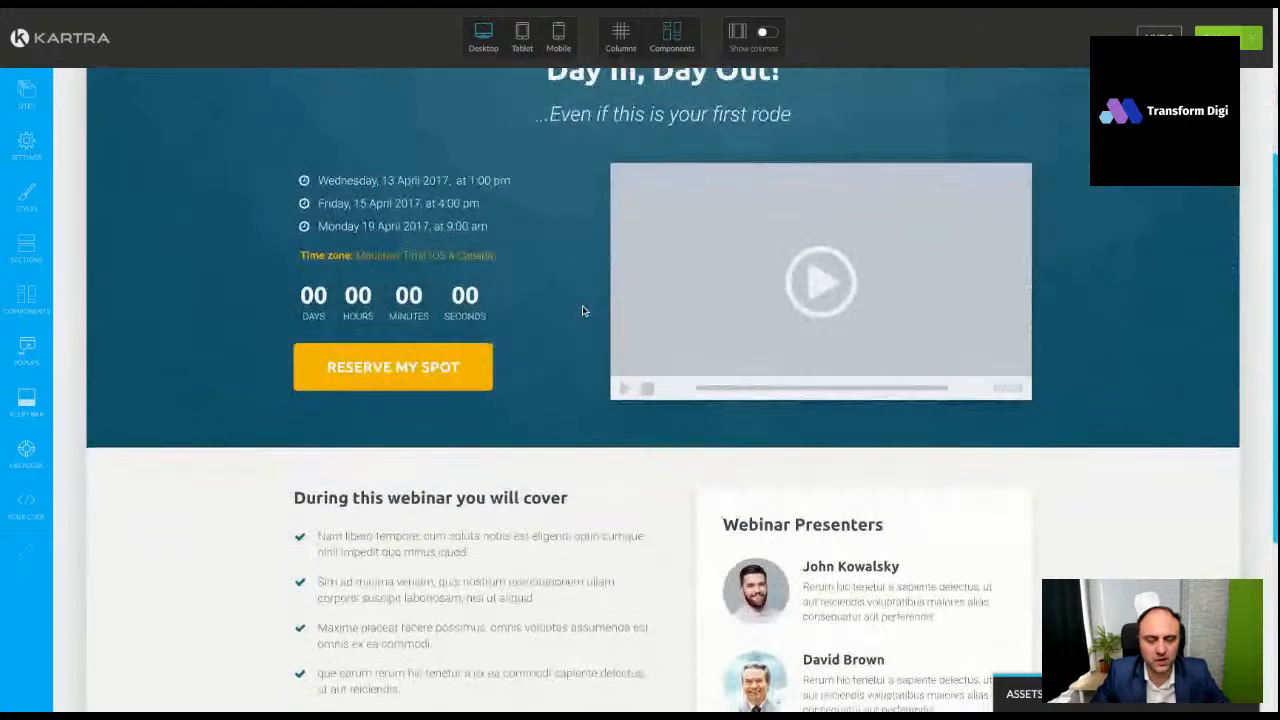
scroll(762, 253, up, 3)
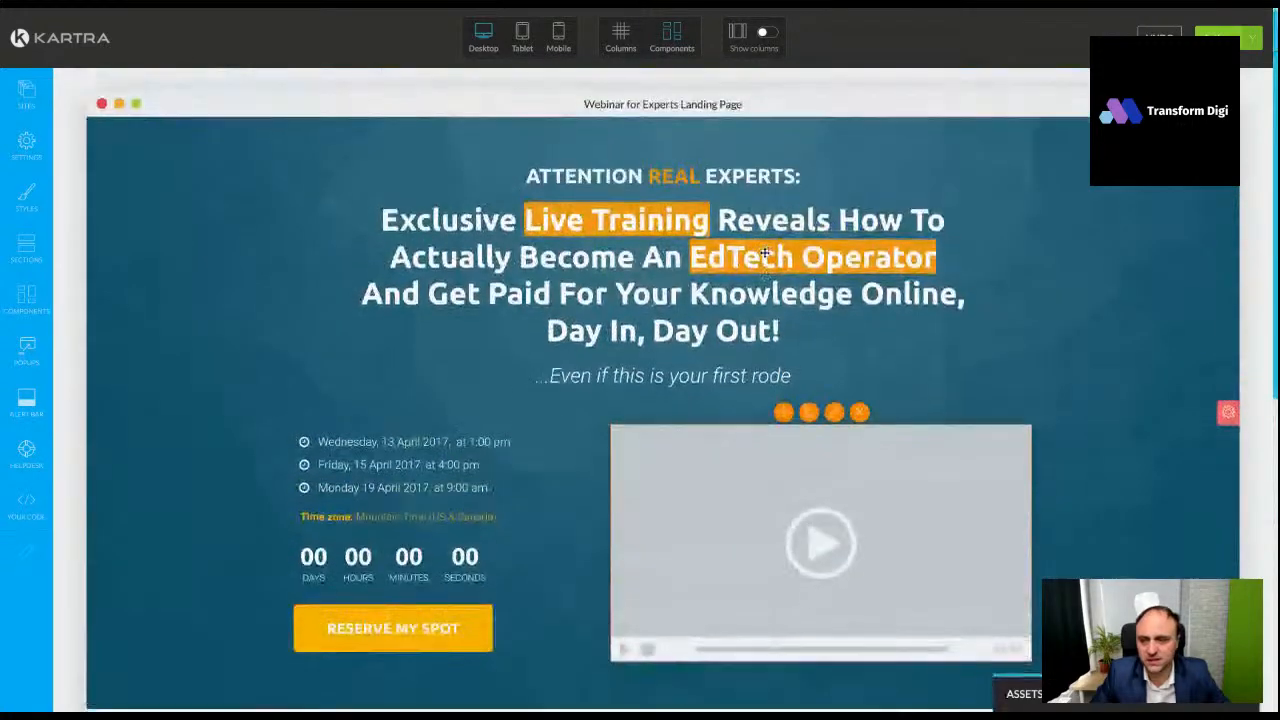
scroll(763, 251, down, 5)
scroll(727, 274, down, 1)
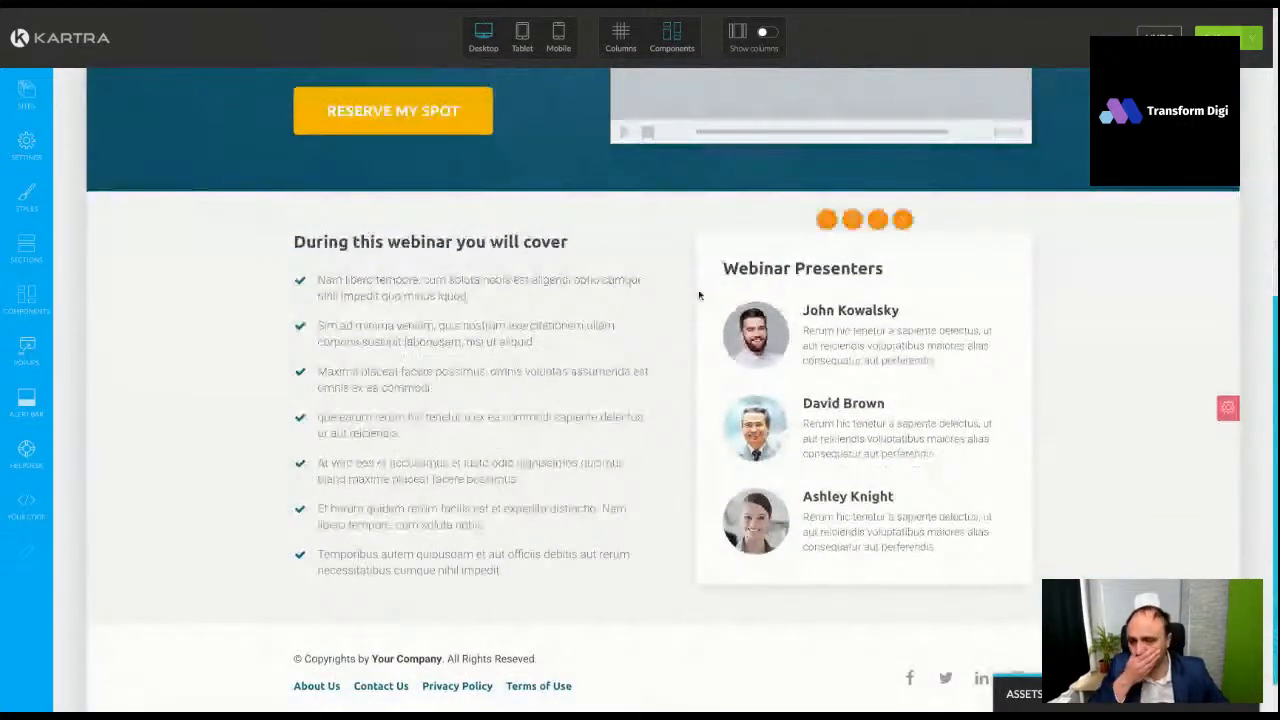
Add an empty two-column 50%/50% row above the "During this webinar you will cover" and presenters content
click(26, 299)
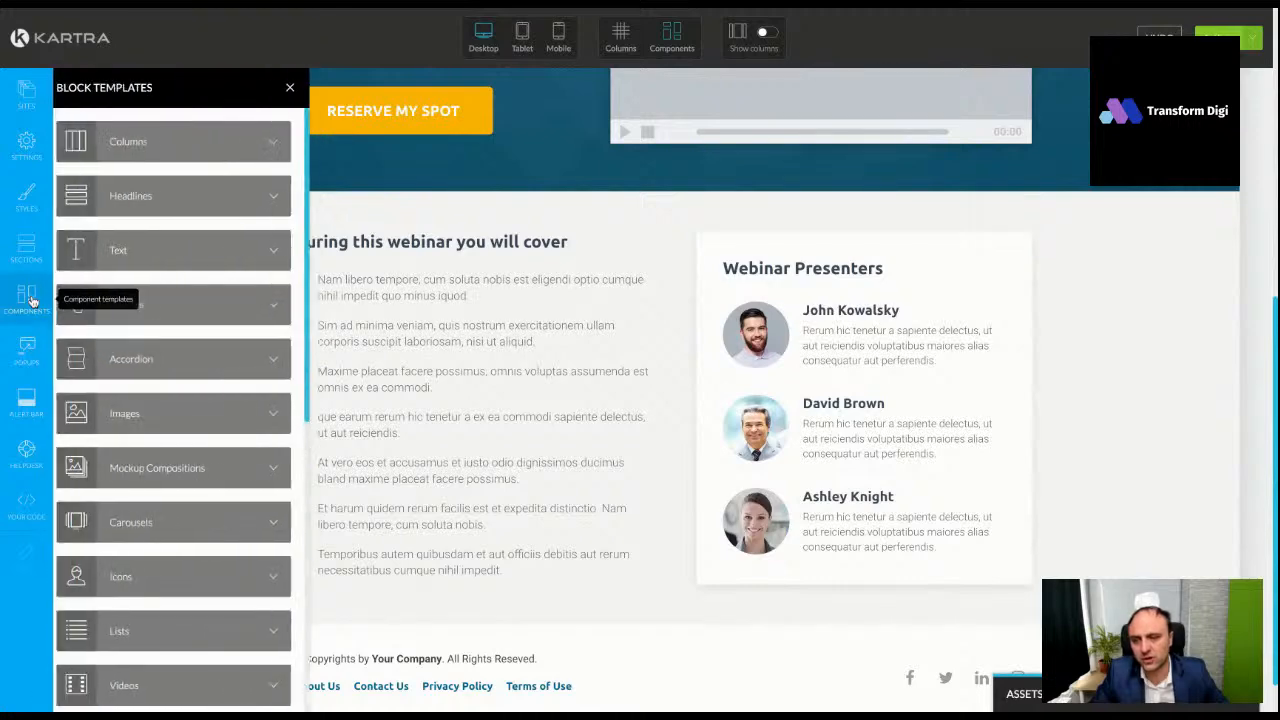
click(158, 150)
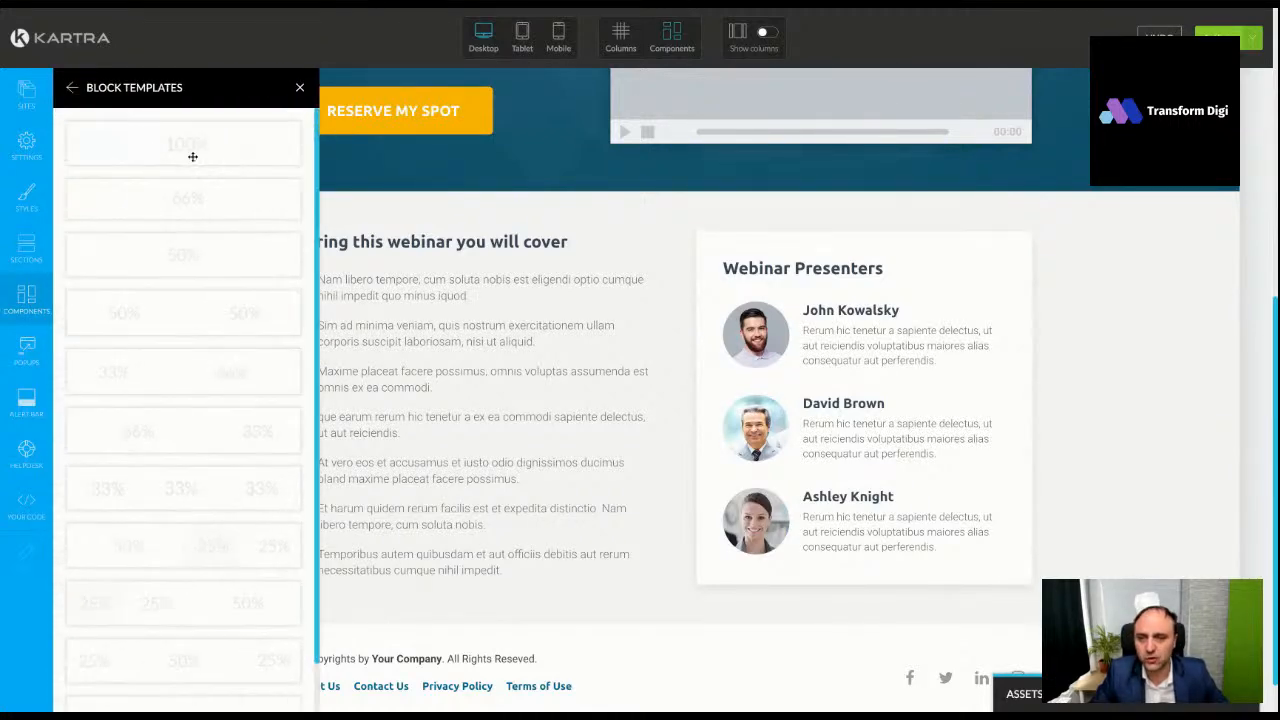
click(174, 314)
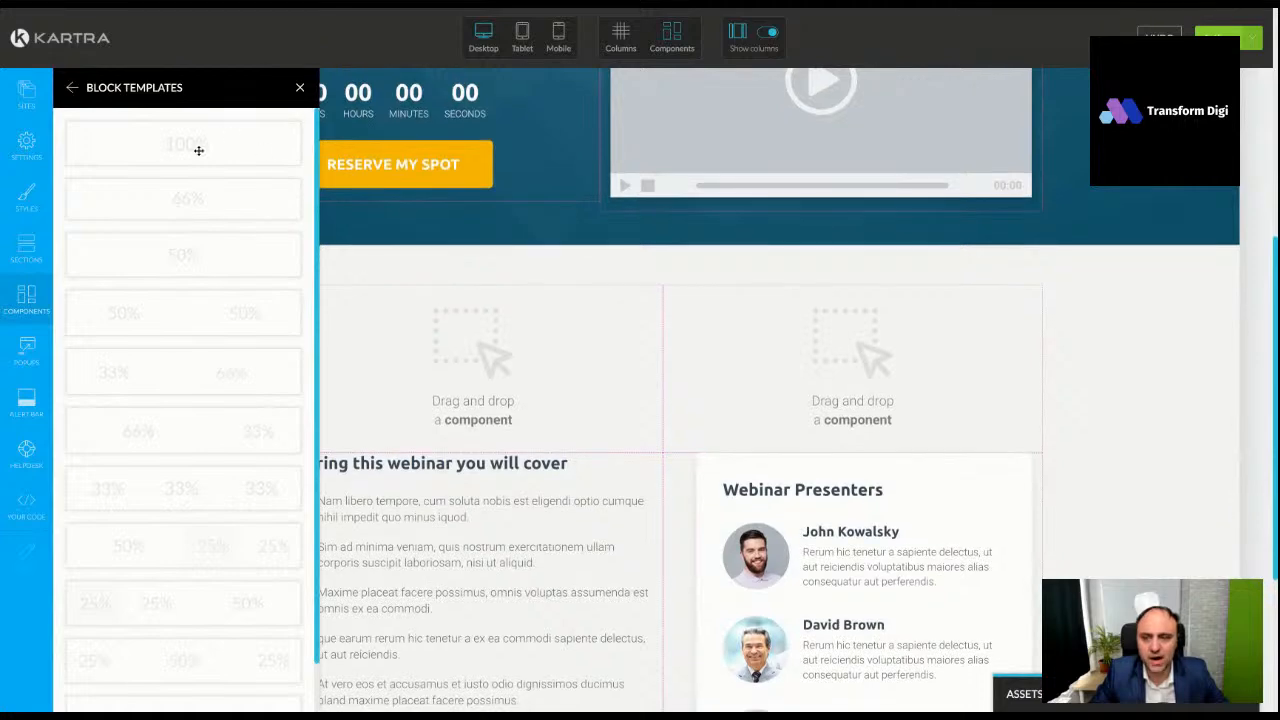
scroll(220, 345, down, 1)
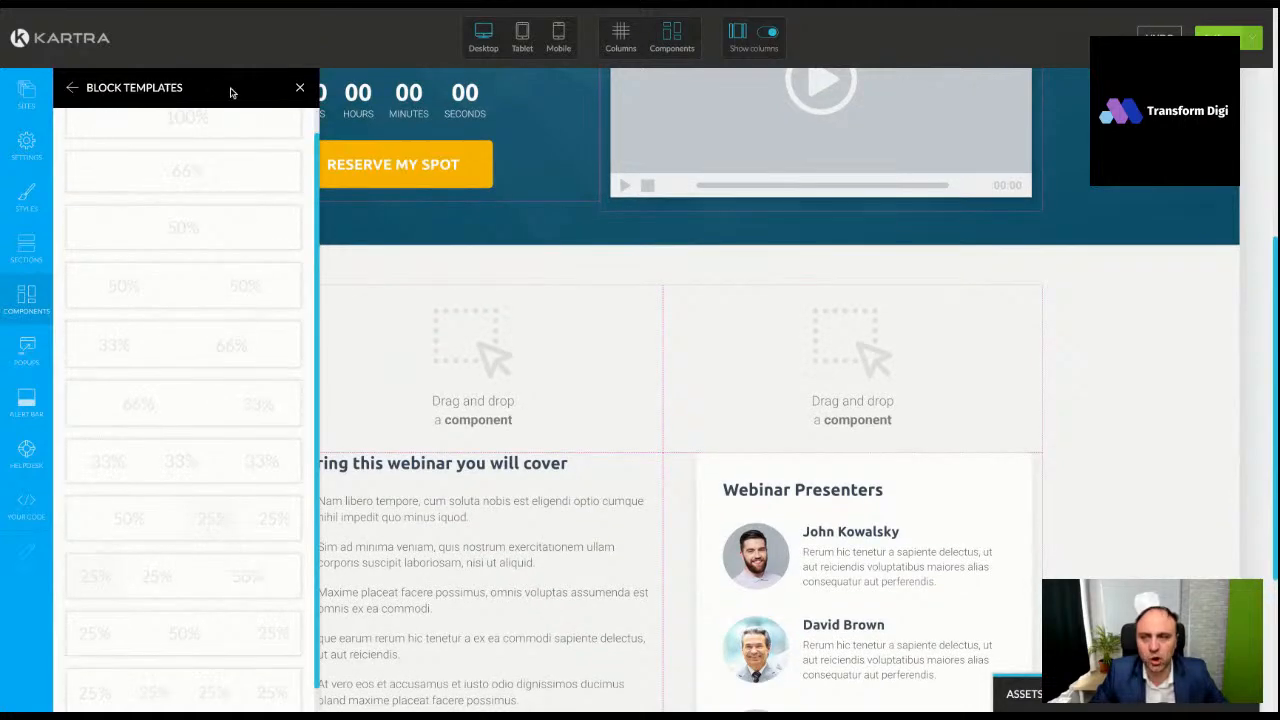
click(300, 89)
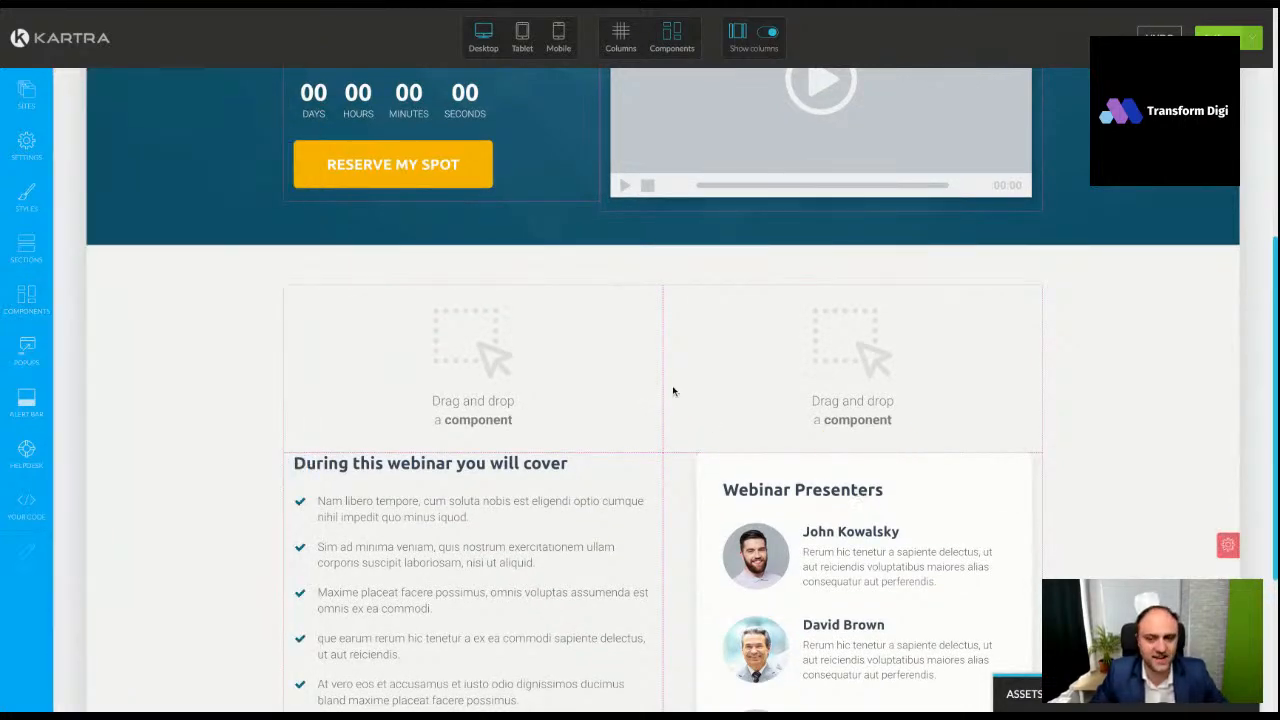
Resize the hero section's two columns holding the dates and the video to equal 50% widths
scroll(654, 376, up, 5)
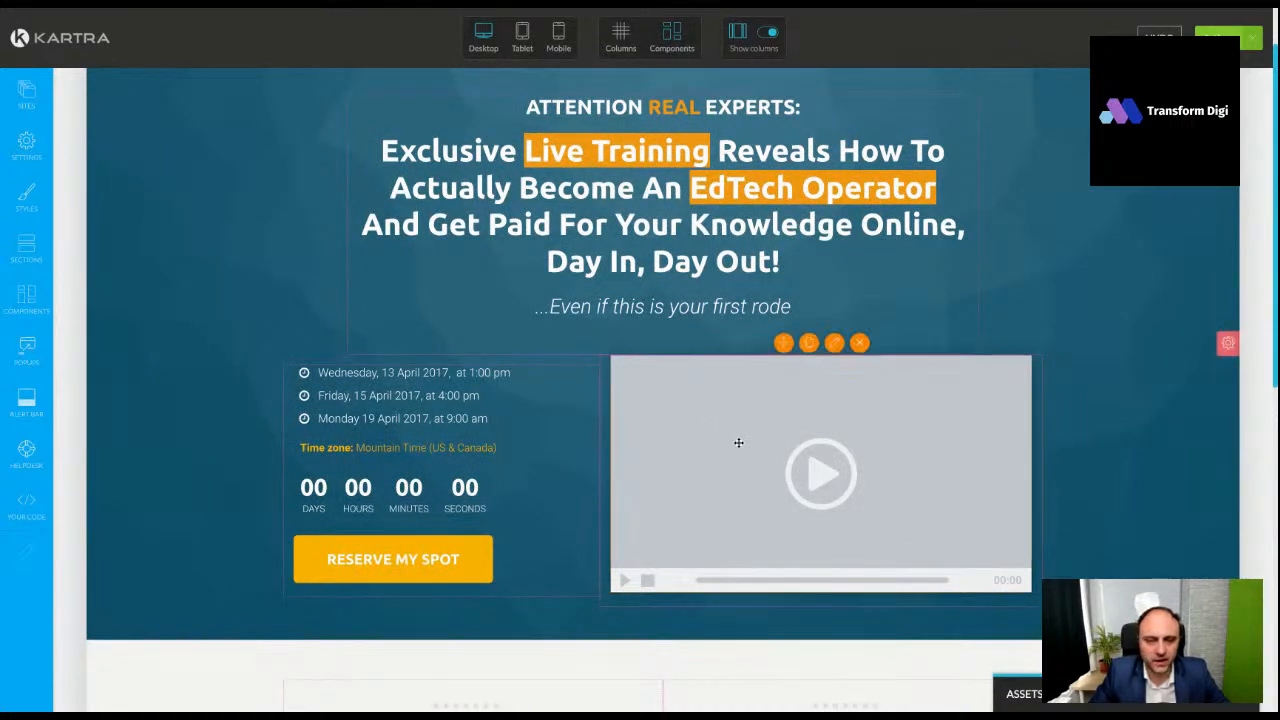
click(620, 32)
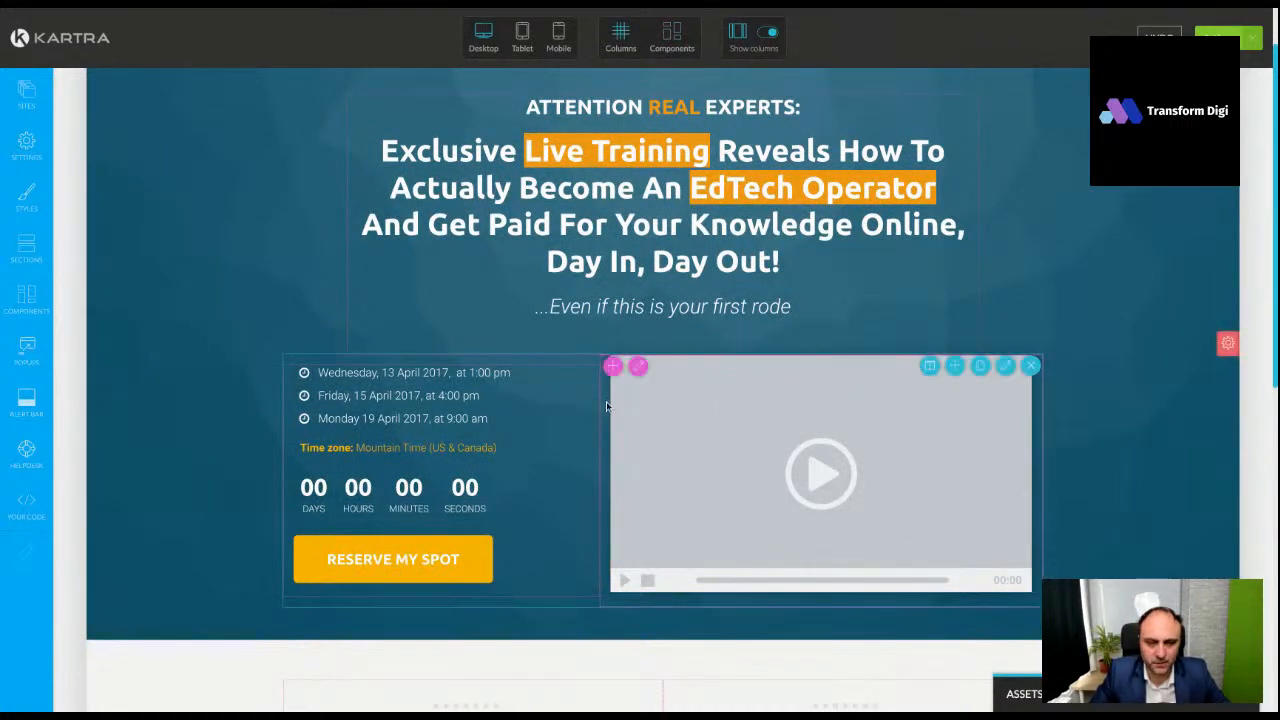
click(930, 367)
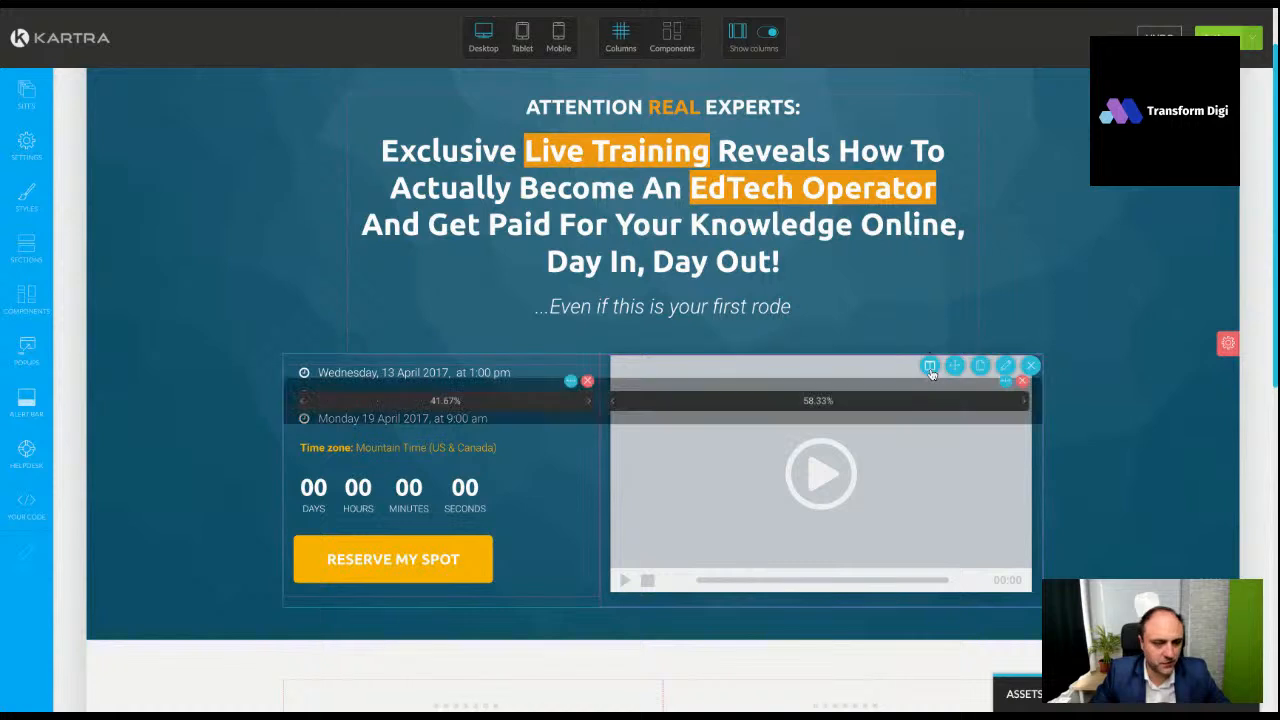
click(609, 402)
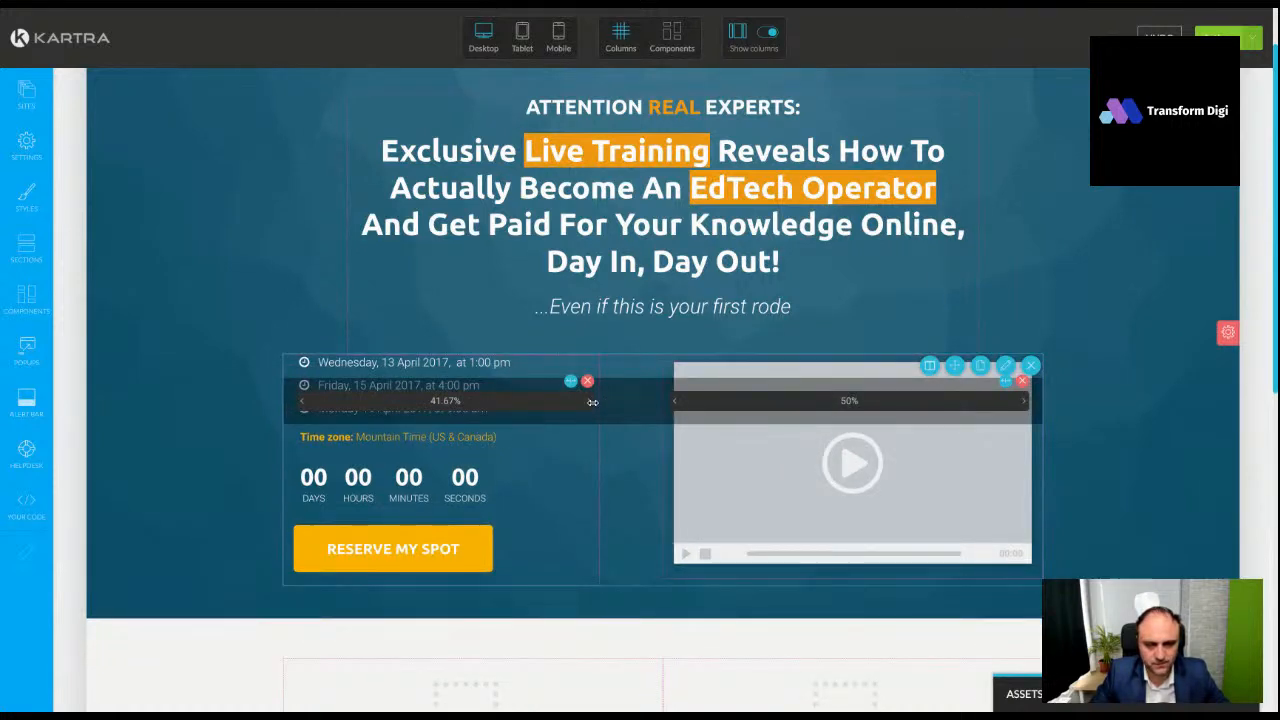
click(592, 402)
click(848, 432)
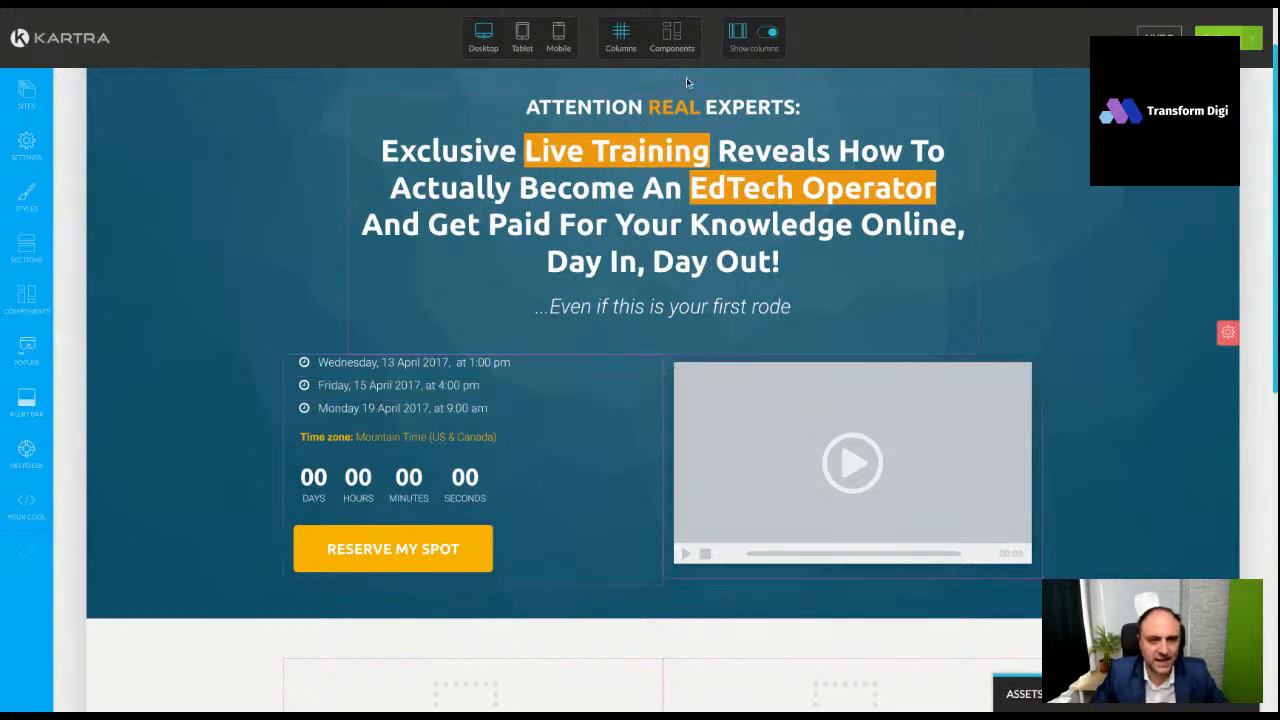
Add an image component directly below the video placeholder in the hero section's right column
click(865, 350)
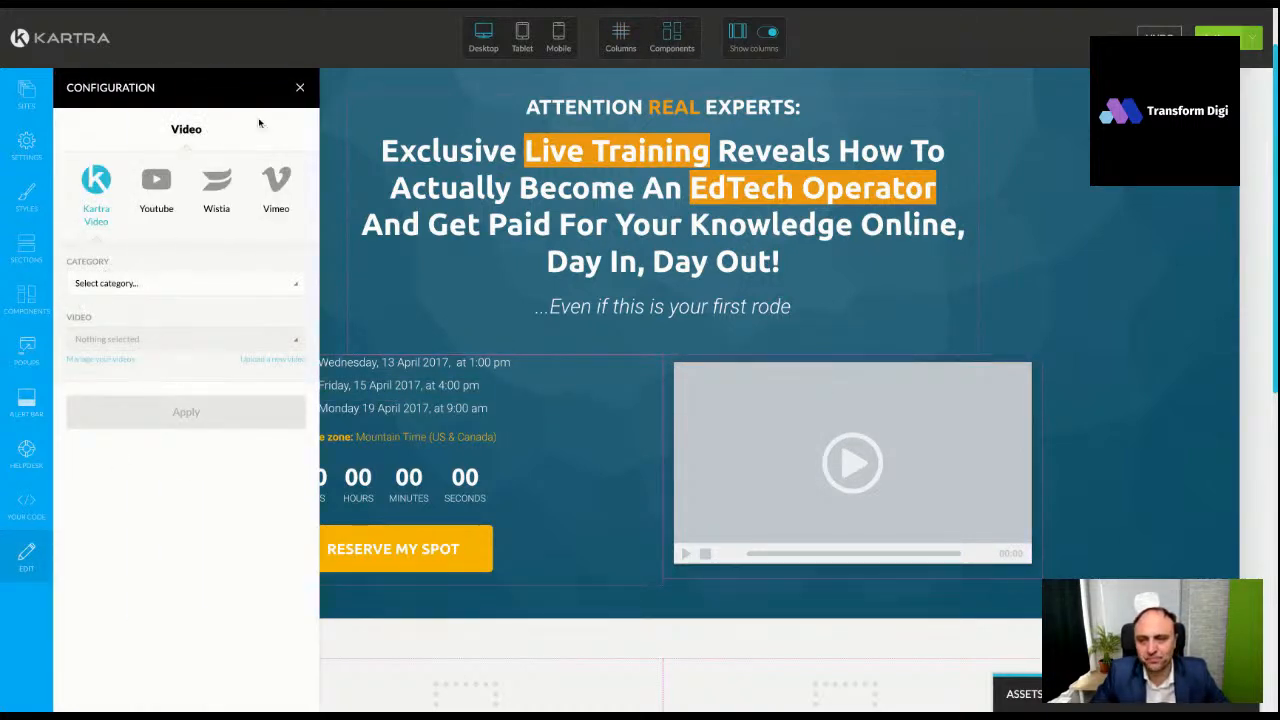
click(300, 90)
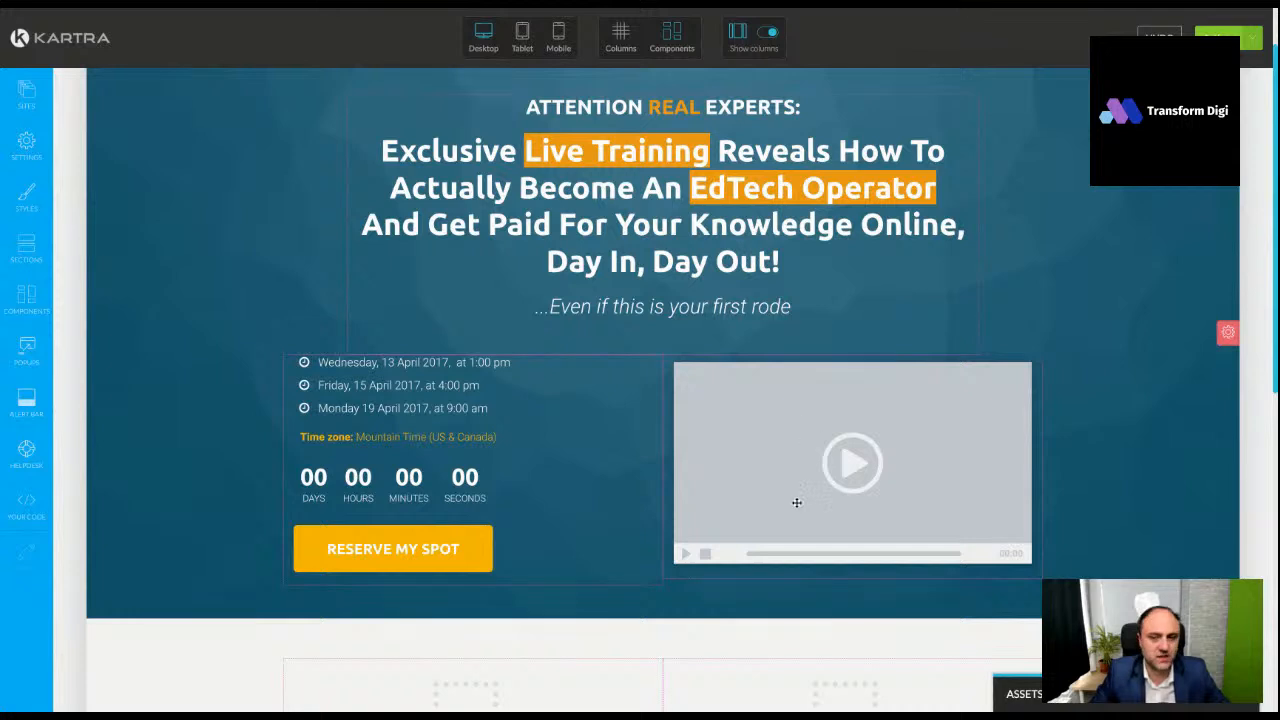
mouse_move(770, 490)
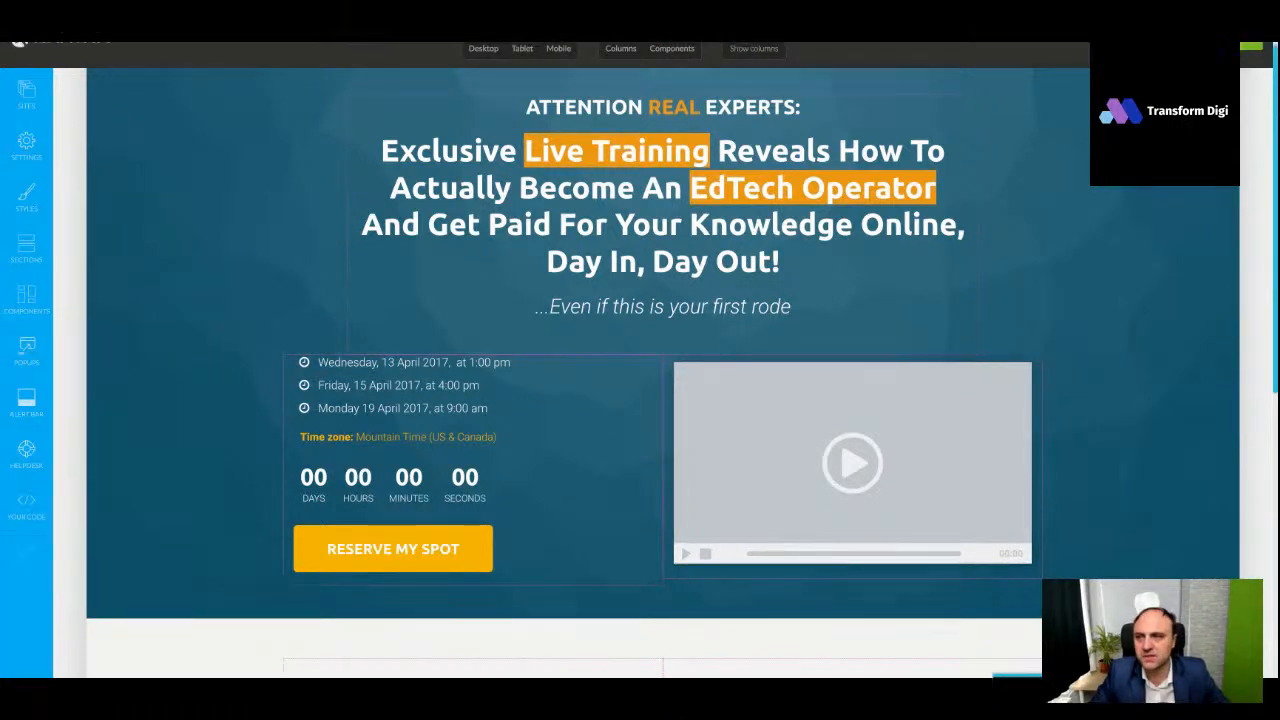
click(30, 300)
click(234, 414)
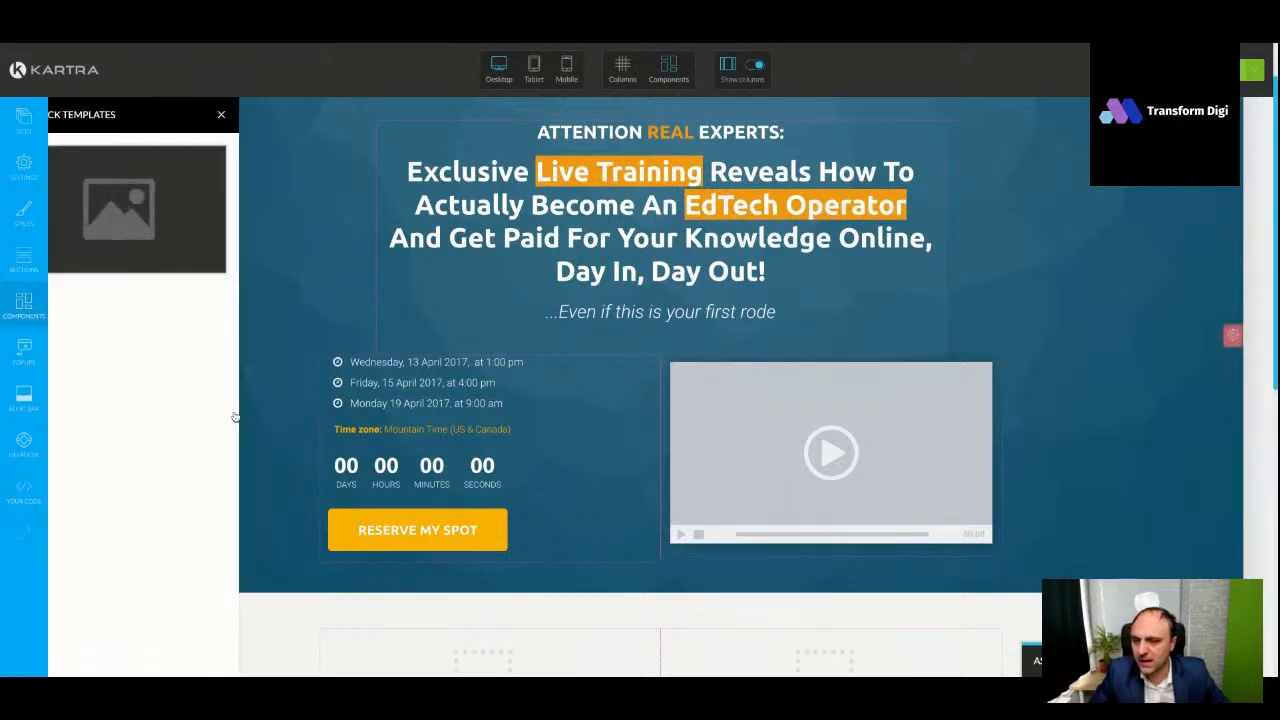
drag(160, 203, 831, 424)
drag(150, 195, 343, 277)
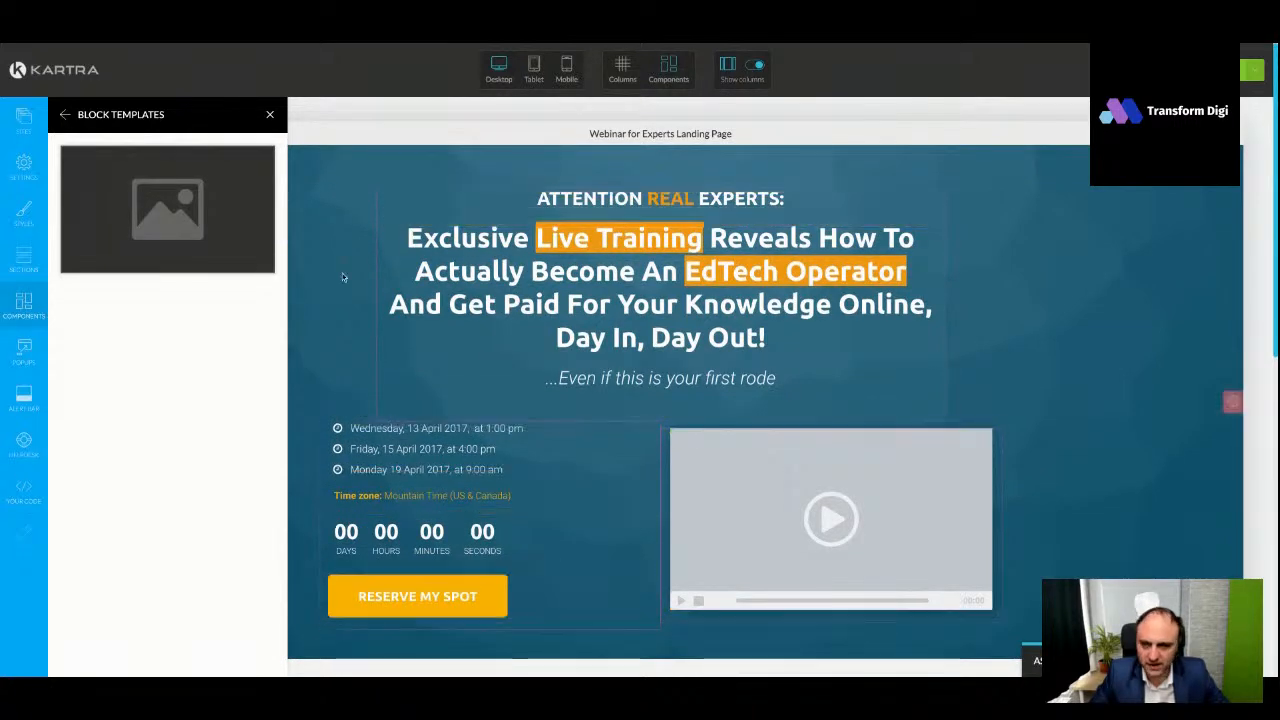
drag(186, 224, 783, 622)
scroll(783, 464, down, 2)
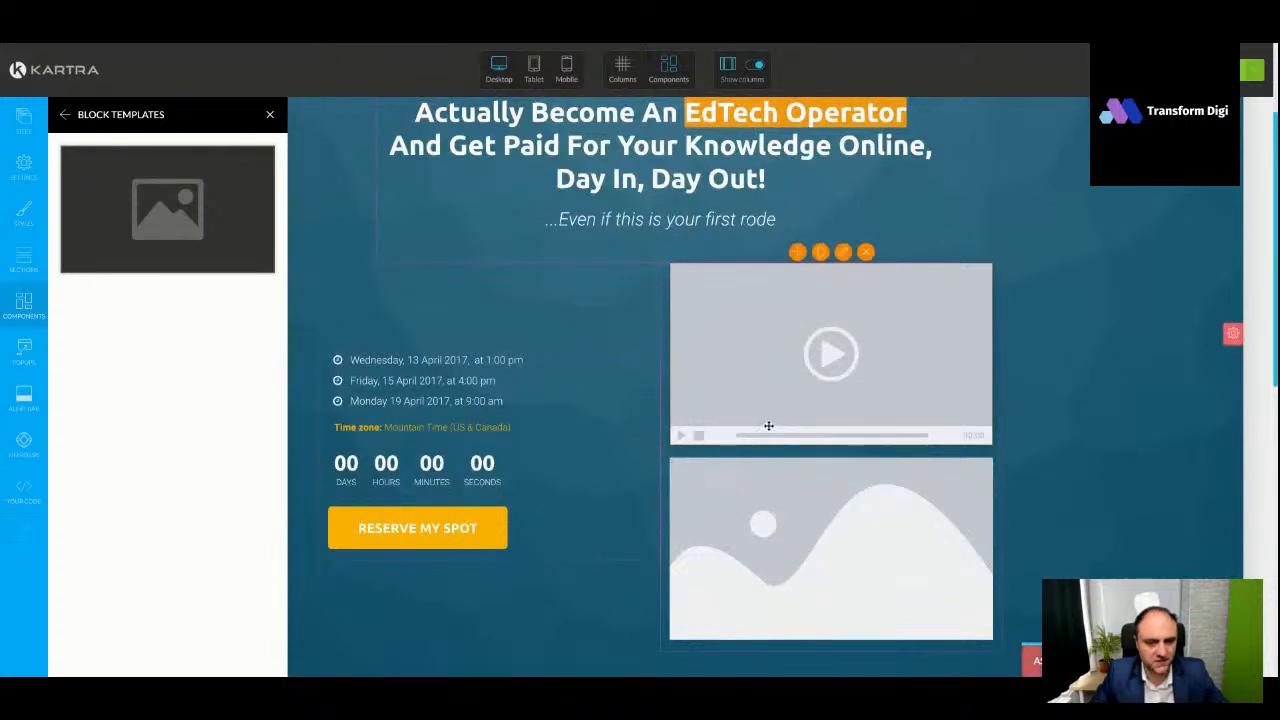
Delete the hero's video placeholder and set the remaining image component to the library photo of the man in a suit
click(866, 254)
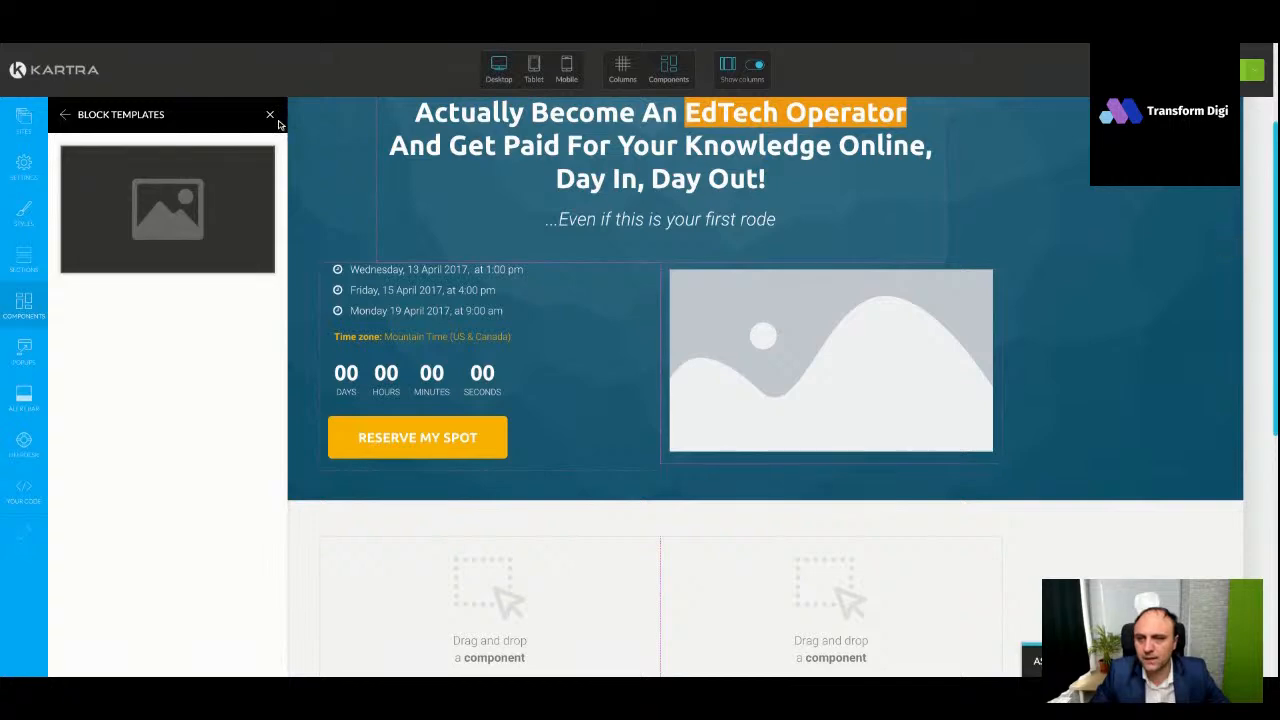
click(269, 115)
click(855, 262)
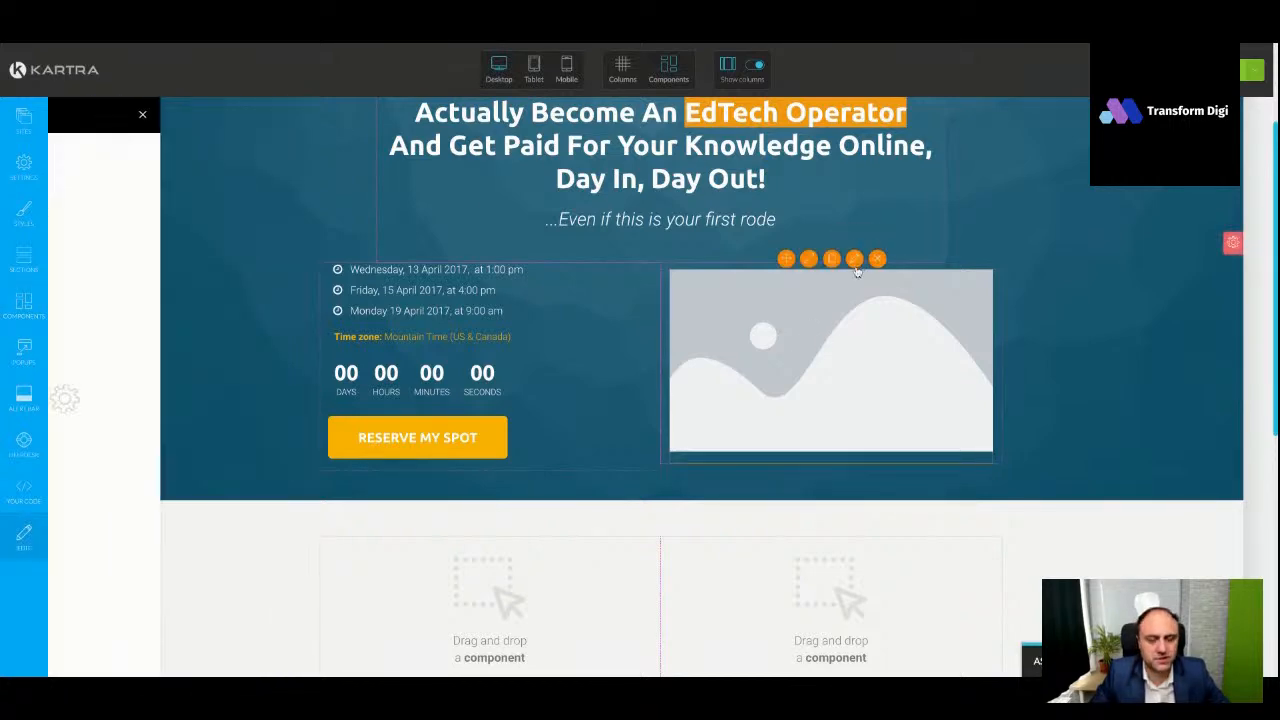
click(137, 197)
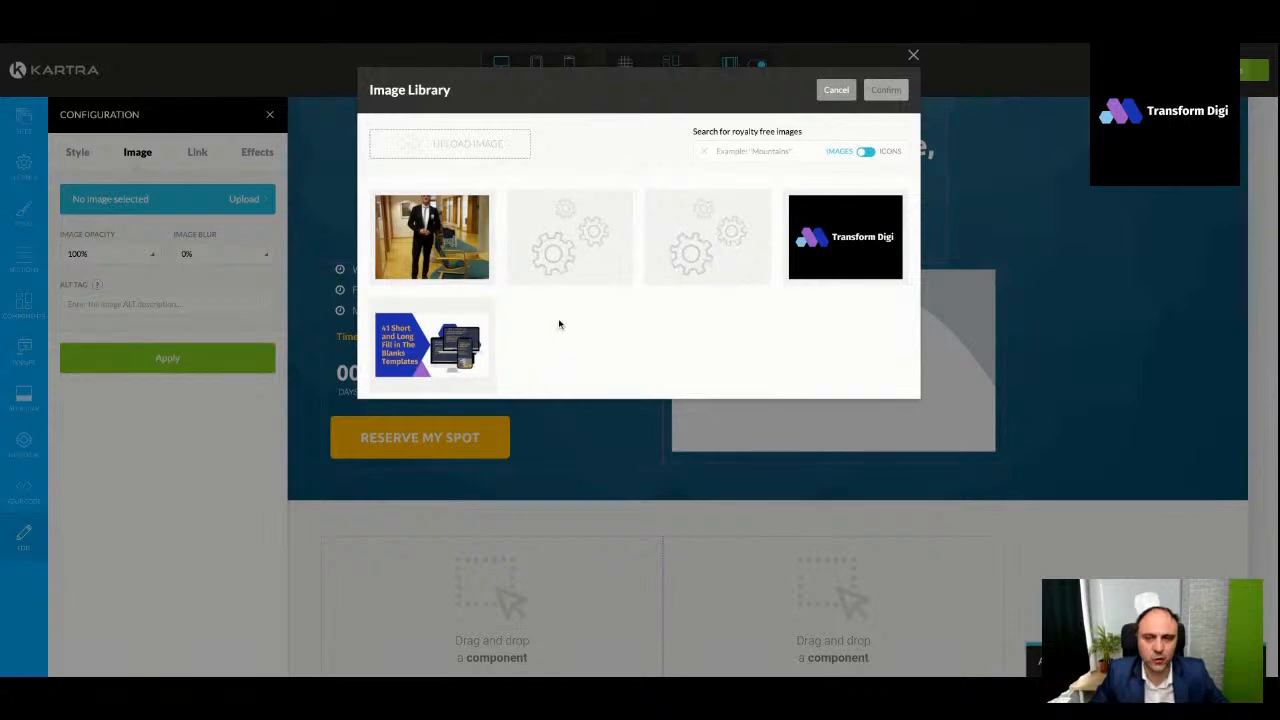
click(432, 237)
click(885, 89)
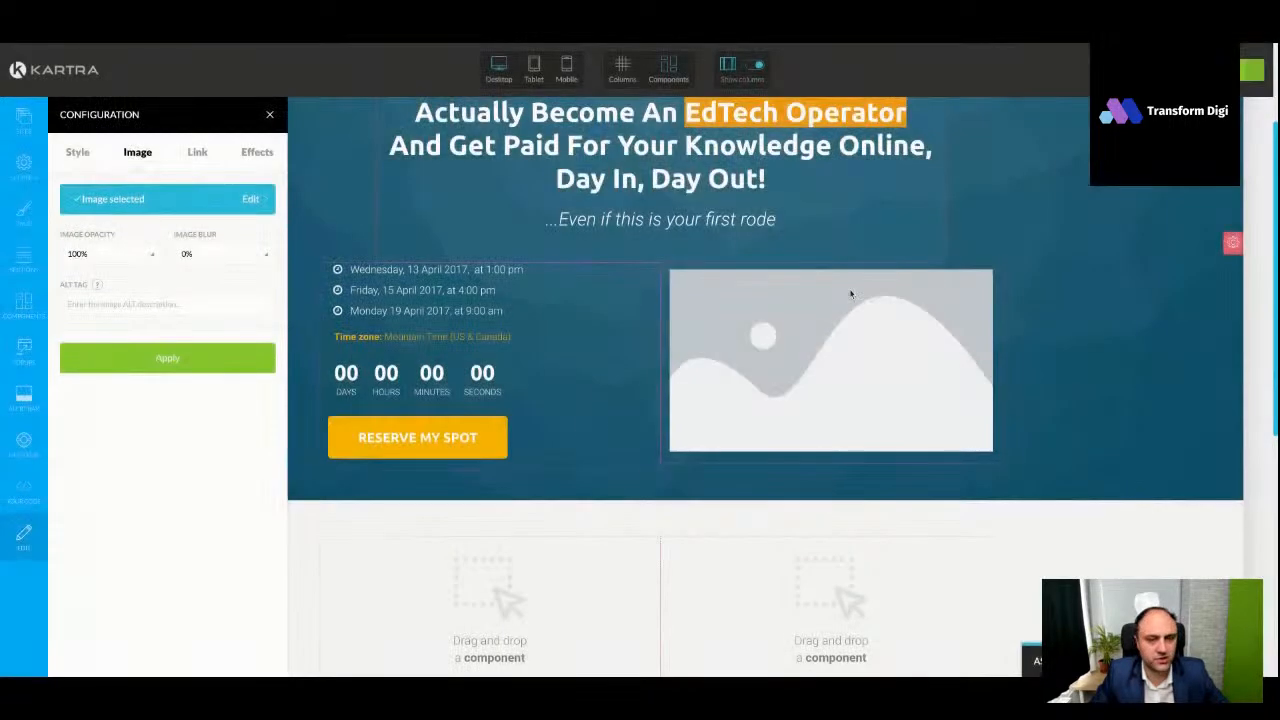
click(163, 366)
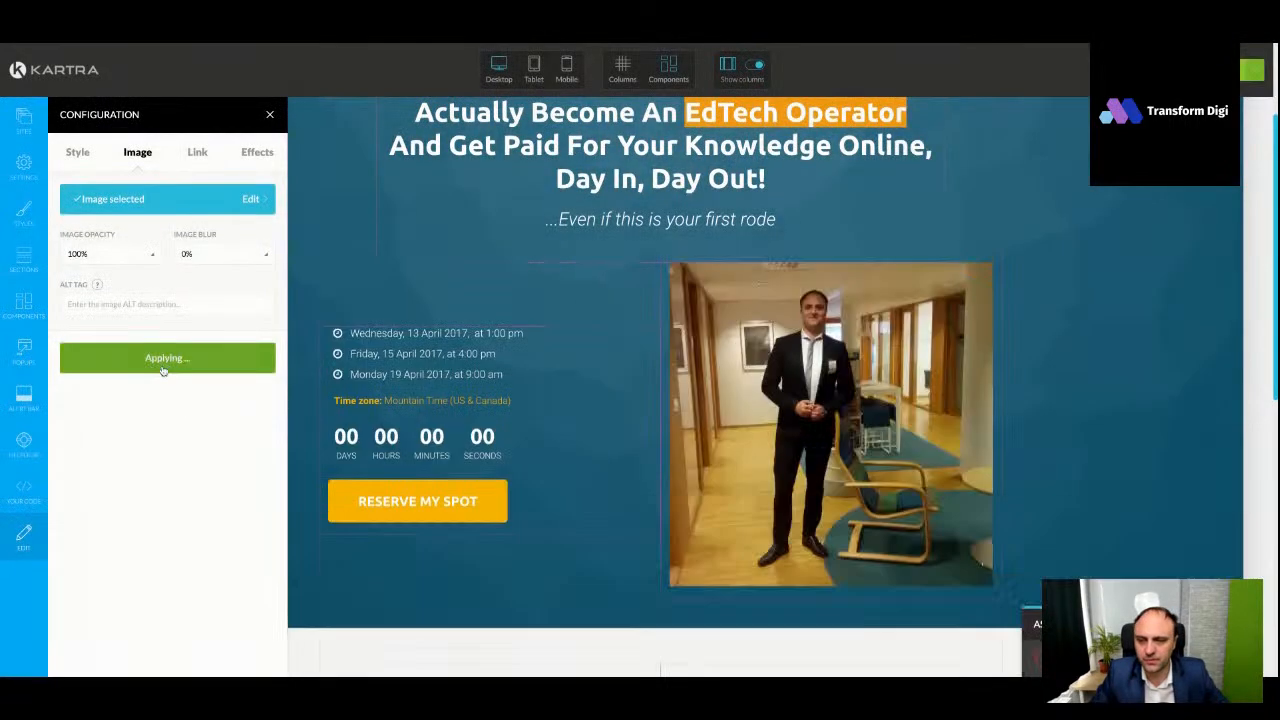
click(269, 115)
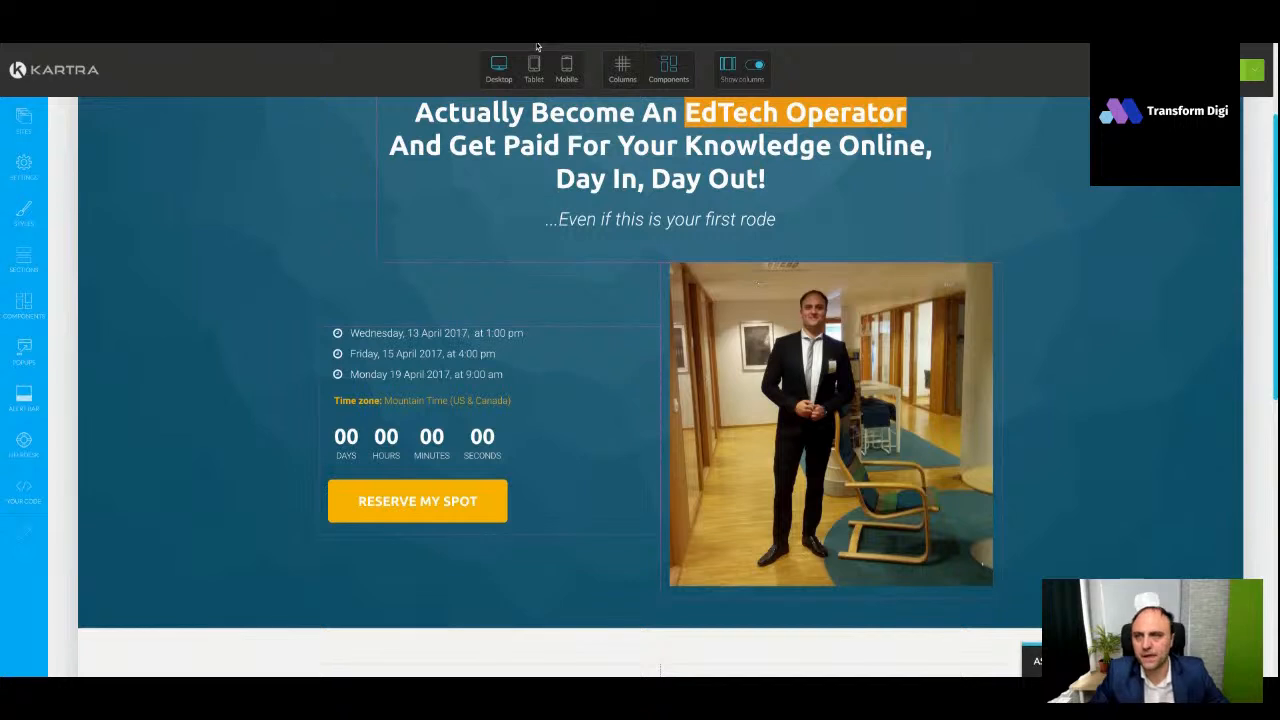
Duplicate the "...Even if this is your first rode" subheadline and move the copy directly above the hero's list of dates
scroll(650, 248, up, 2)
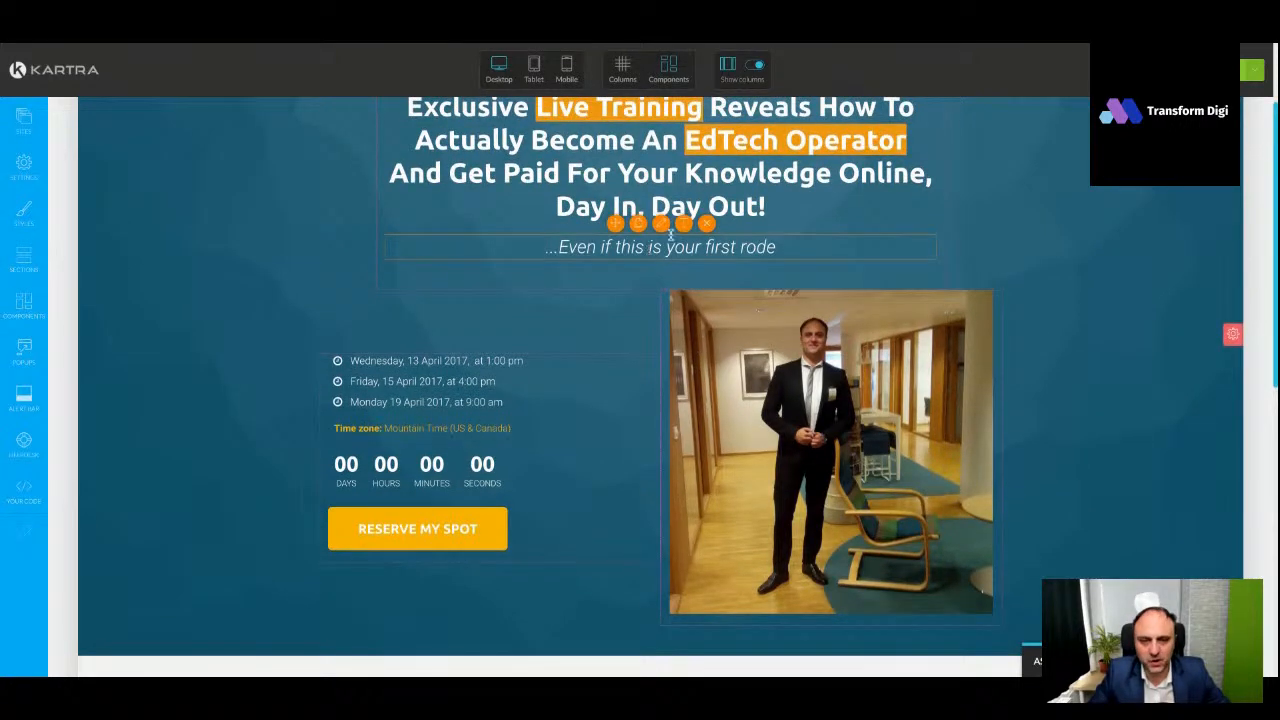
click(640, 225)
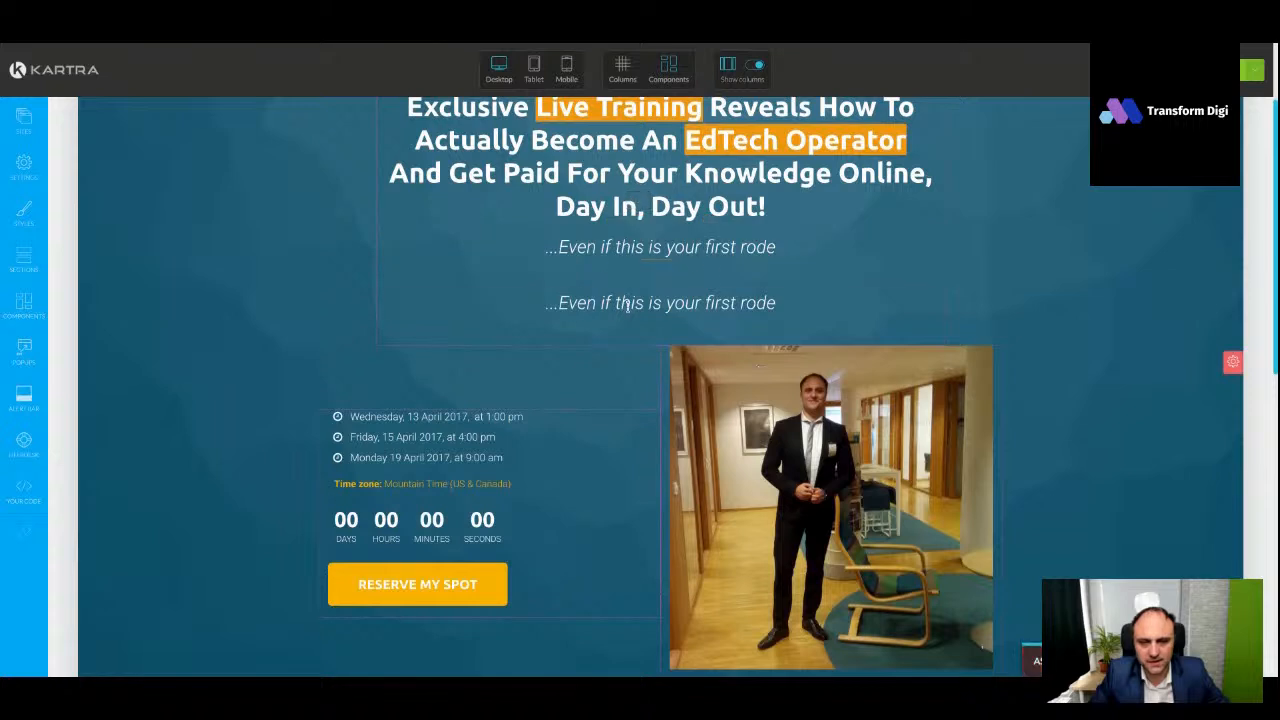
drag(617, 281, 506, 349)
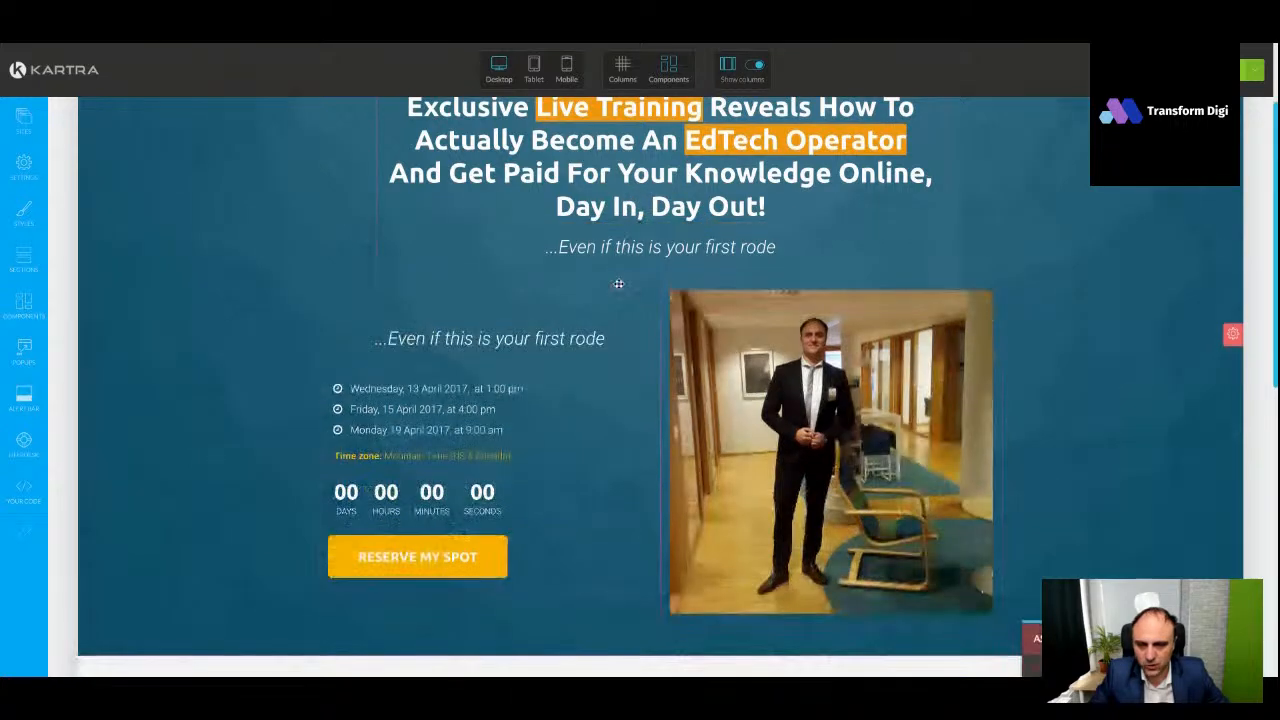
Replace the copied subheadline's text with "On this Live Webinar you will learn:" and remove its italic formatting
click(514, 336)
triple_click(510, 338)
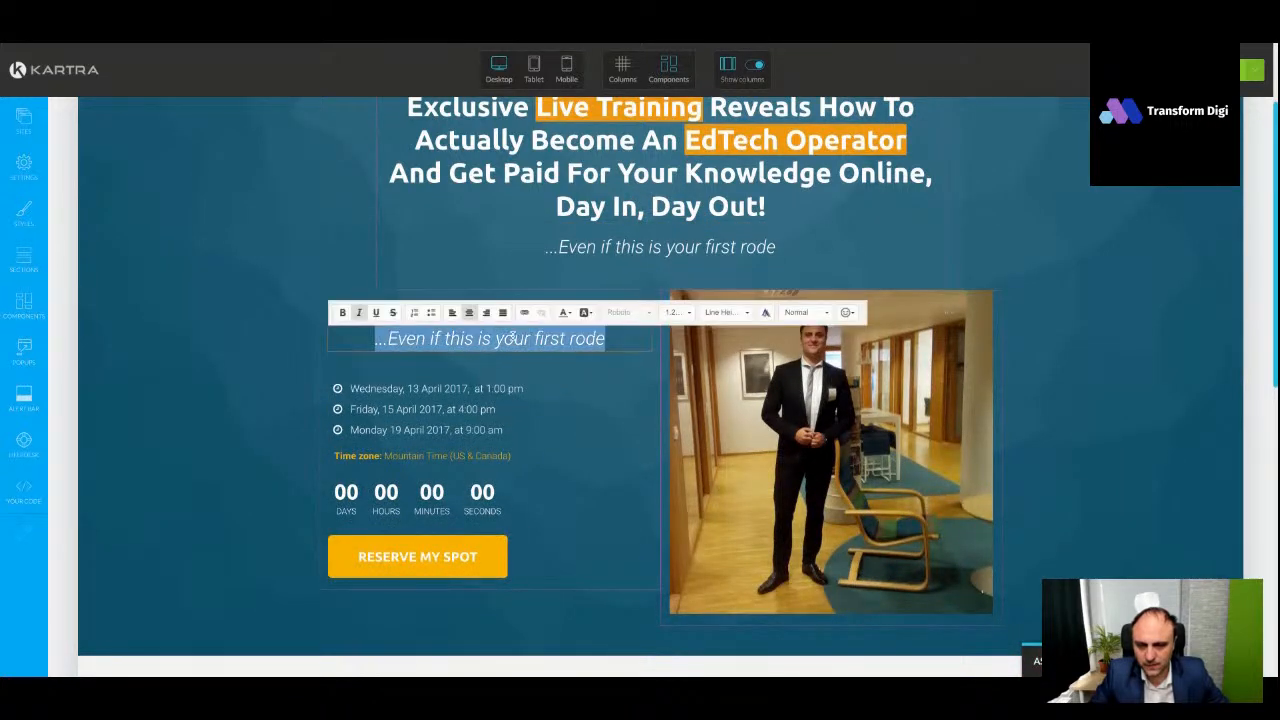
text(On this Live Webinar you will learn:)
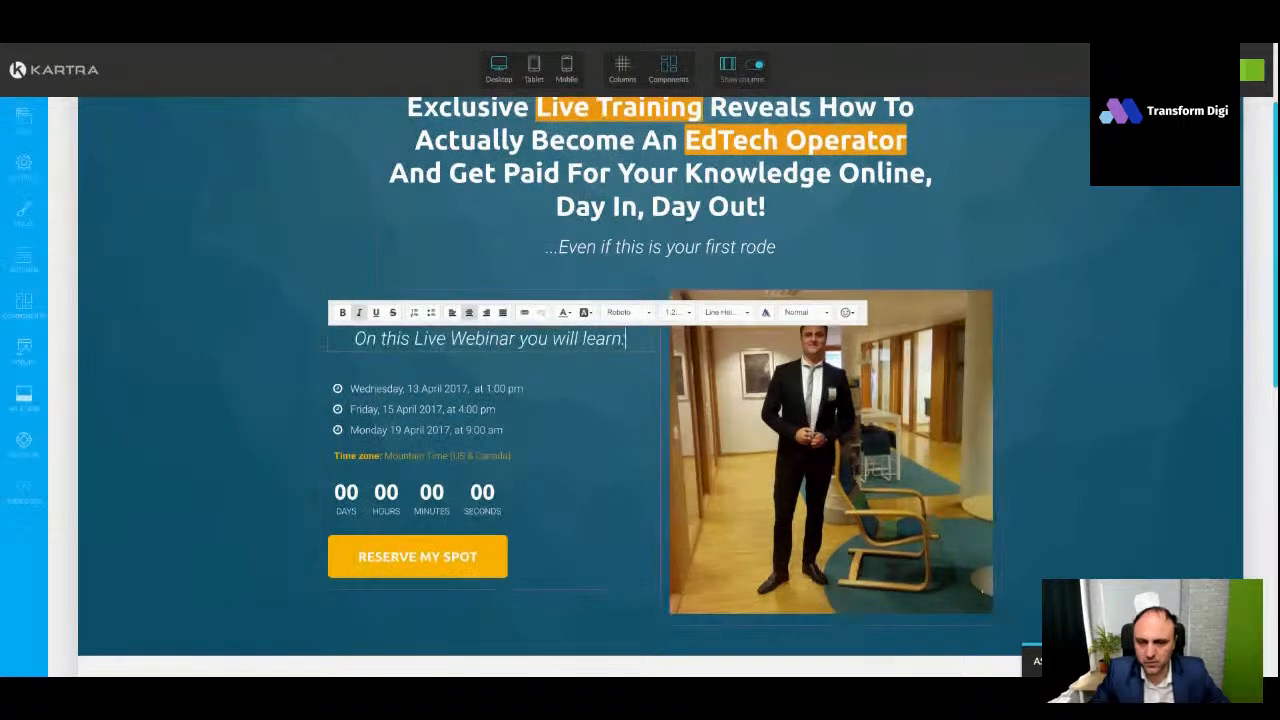
key(ctrl+a)
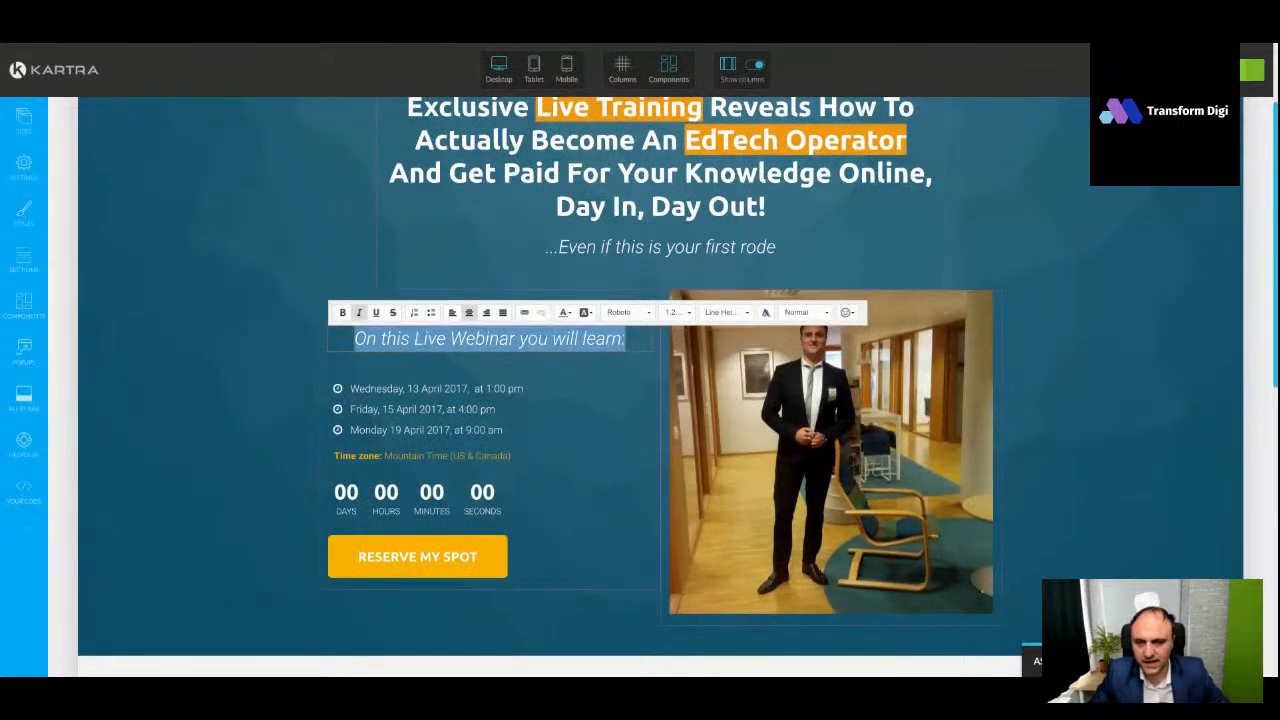
click(359, 313)
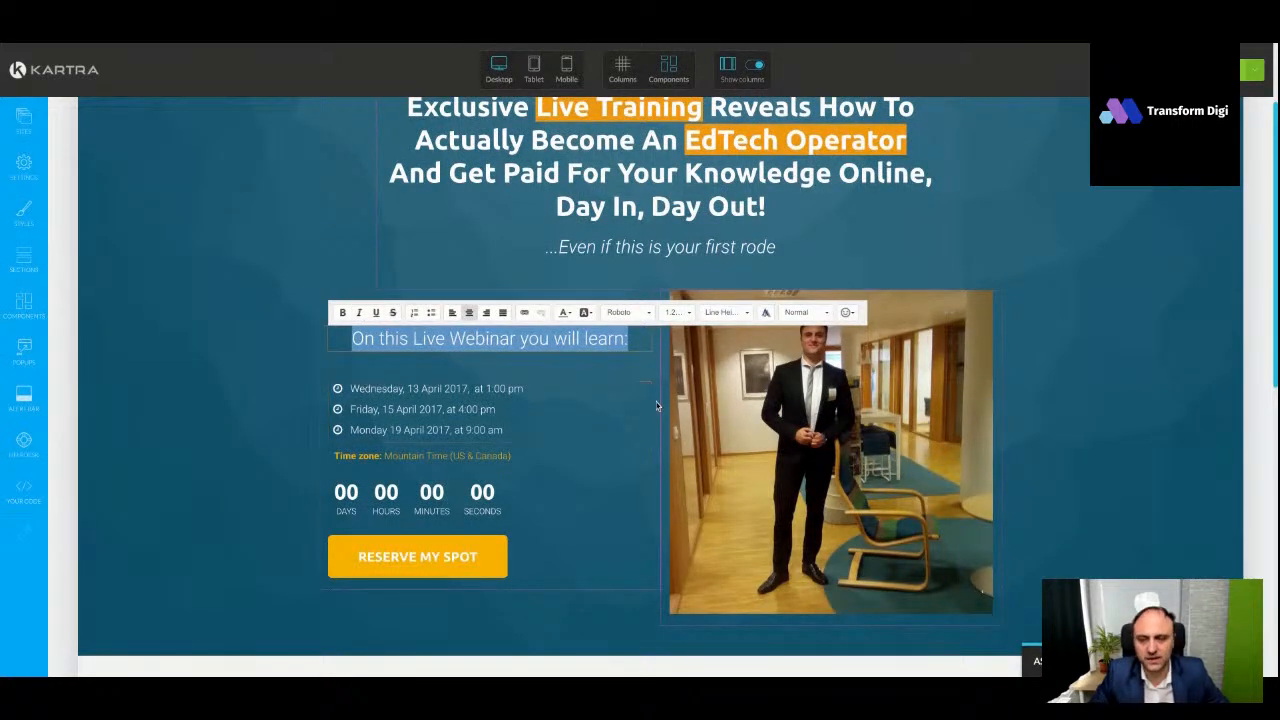
Replace the first date in the hero list with "The foxy strategy to assure a product-market fit for your course, every time" from the copy document
click(1095, 384)
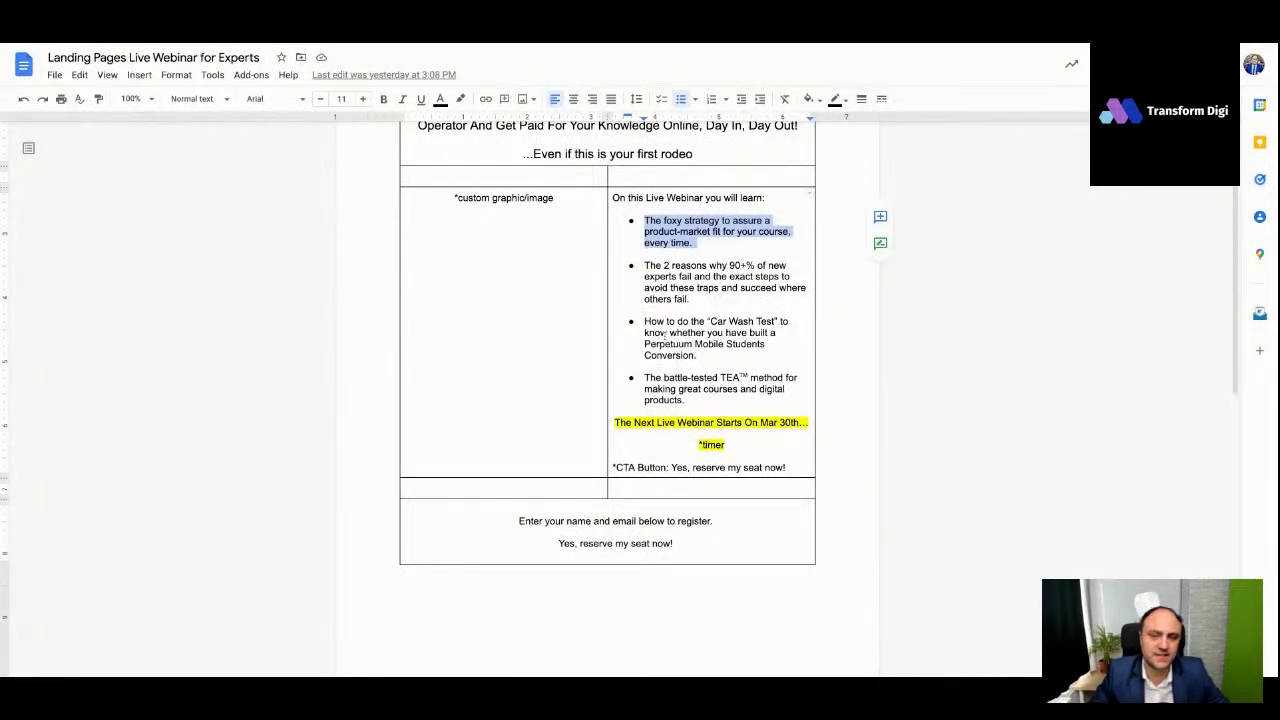
click(307, 42)
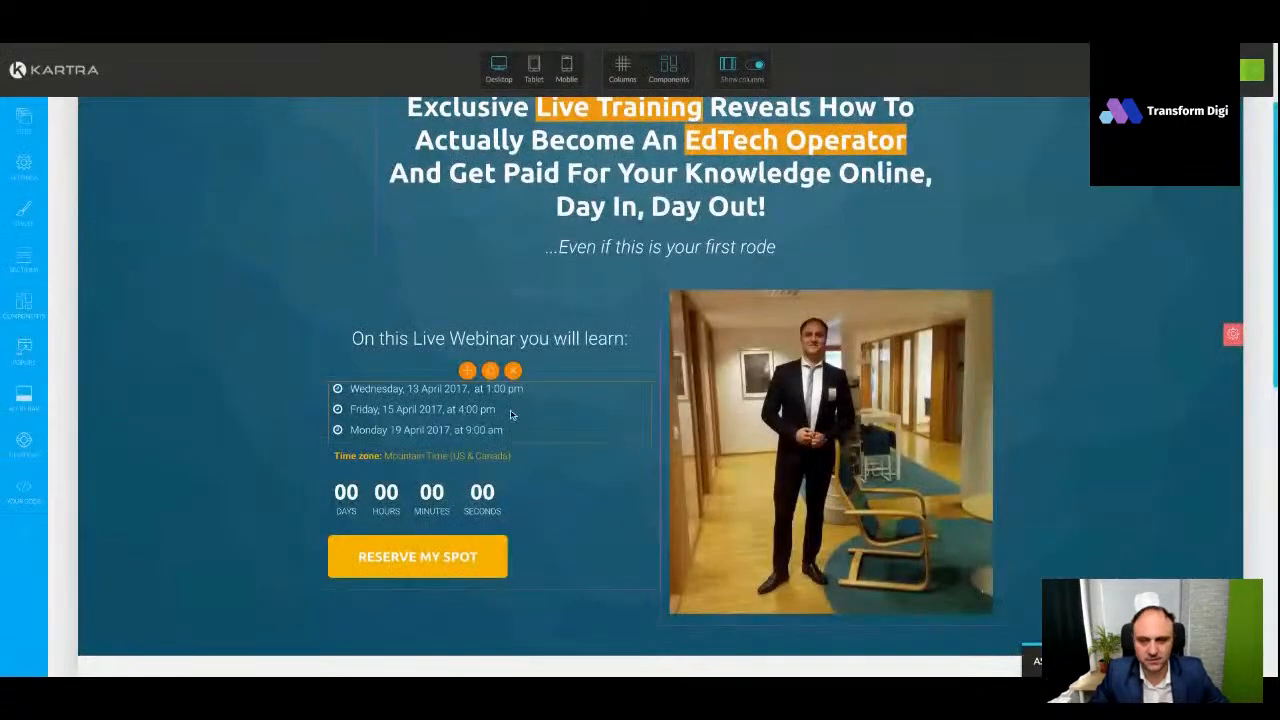
scroll(485, 360, down, 1)
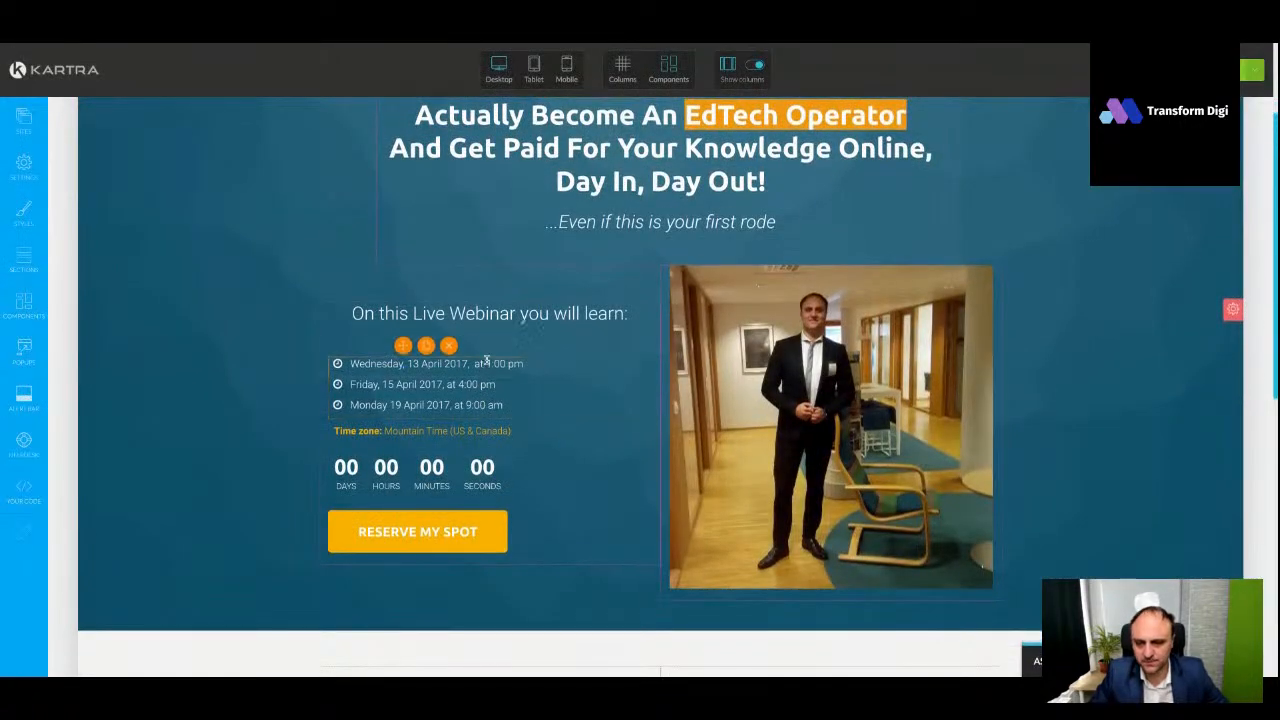
click(436, 363)
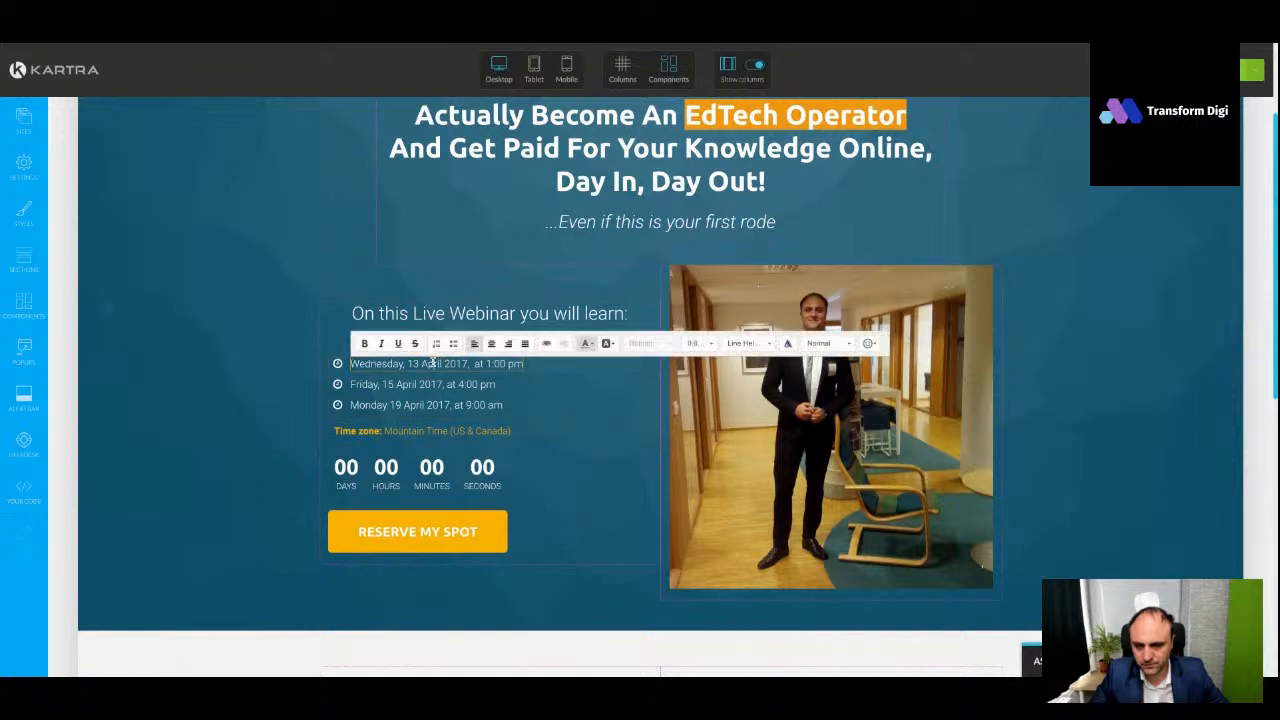
triple_click(436, 363)
text(The foxy strategy to assure a product-market fit for your course, every time)
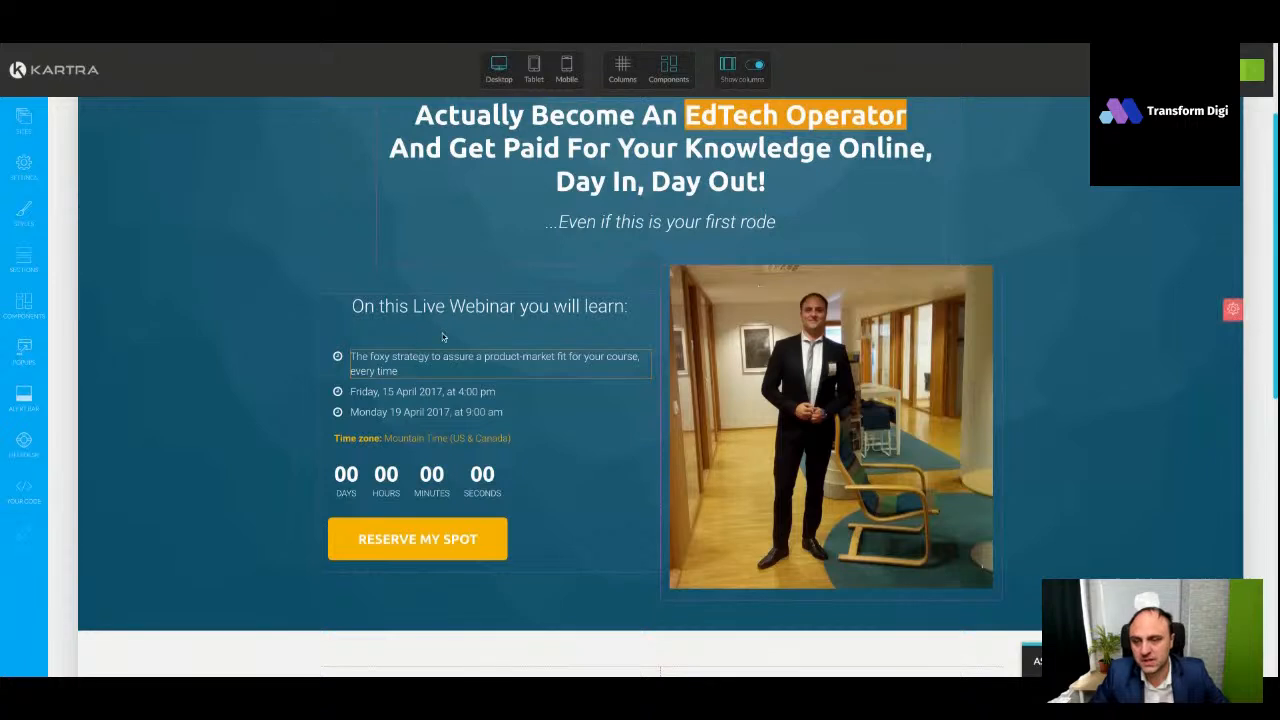
Replace the second date with "The 2 reasons why 90+% of new experts fail and the exact steps to avoid these traps and succeed where others fail."
click(425, 388)
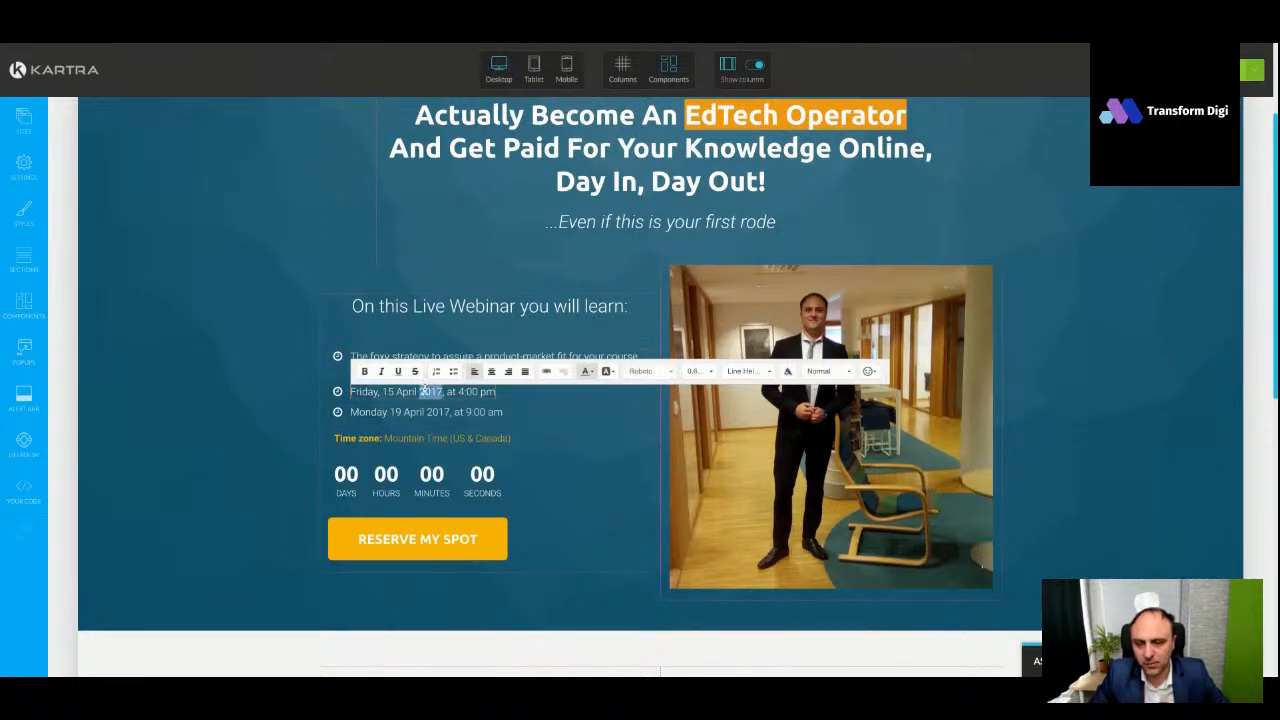
key(ctrl+a)
text(The 2 reasons why 90+% of new experts fail and the exact steps to avoid these traps and succeed where others fail.)
click(563, 458)
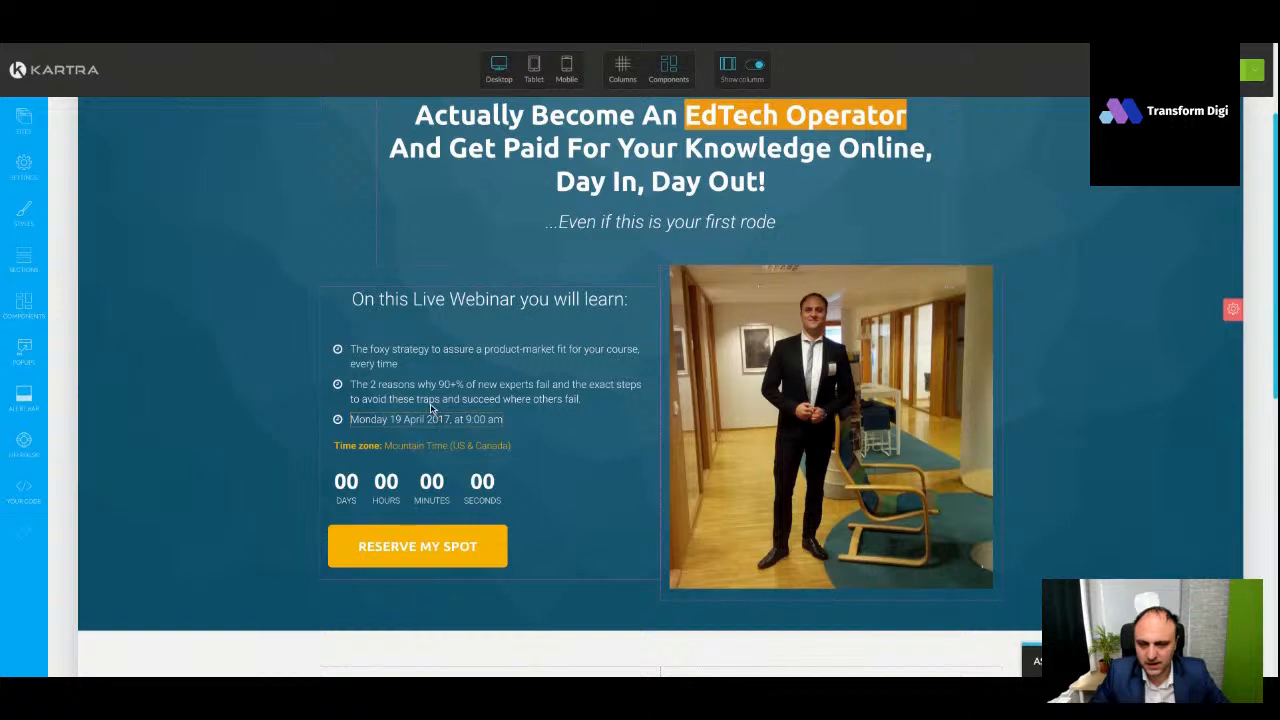
Replace the third date with "How to do the "Car Wash Test" to know whether you have built a Perpetuum Mobile Students Conversion."
scroll(483, 408, down, 1)
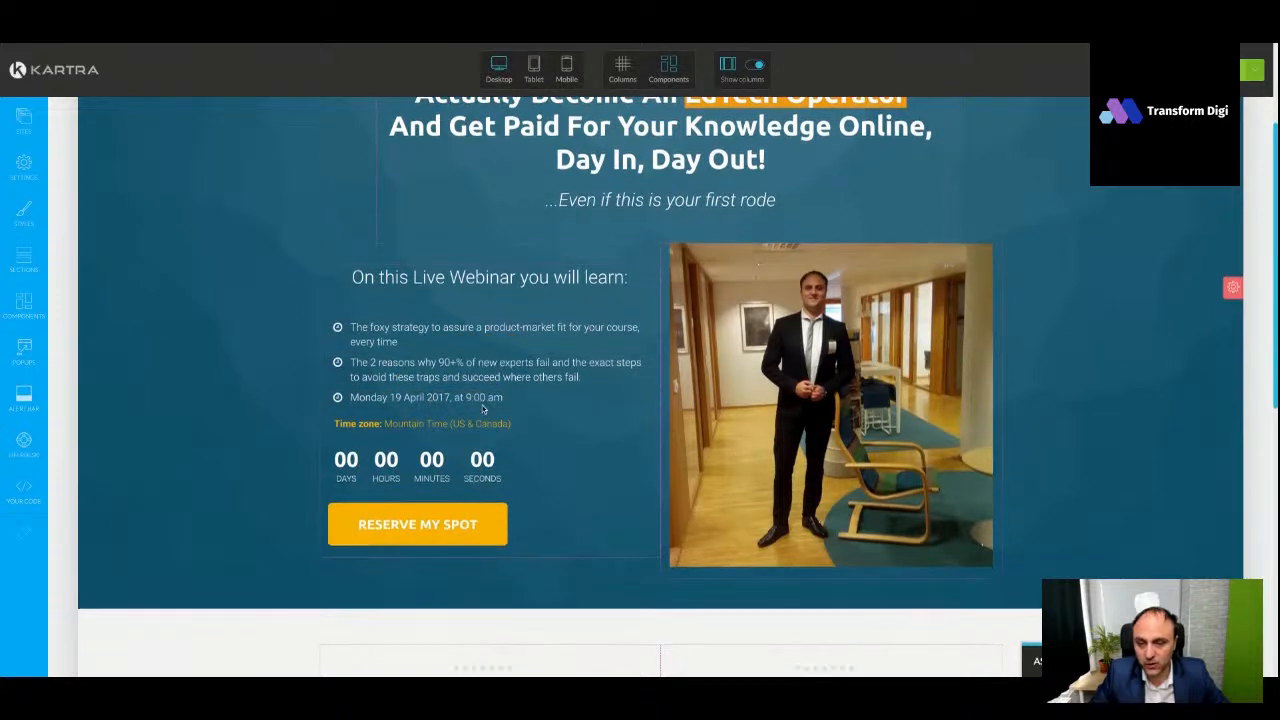
click(427, 394)
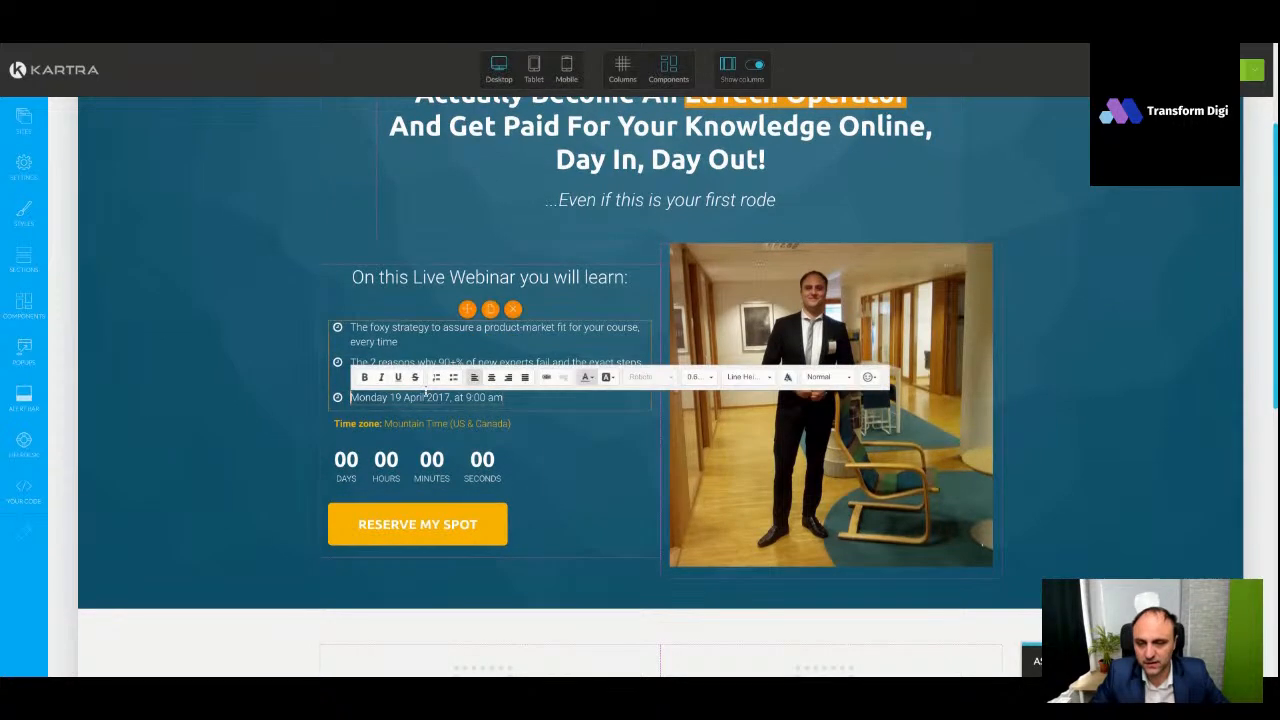
triple_click(427, 394)
text(How to do the "Car Wash Test" to know whether you have built a Perpetuum Mobile Students Conversion.)
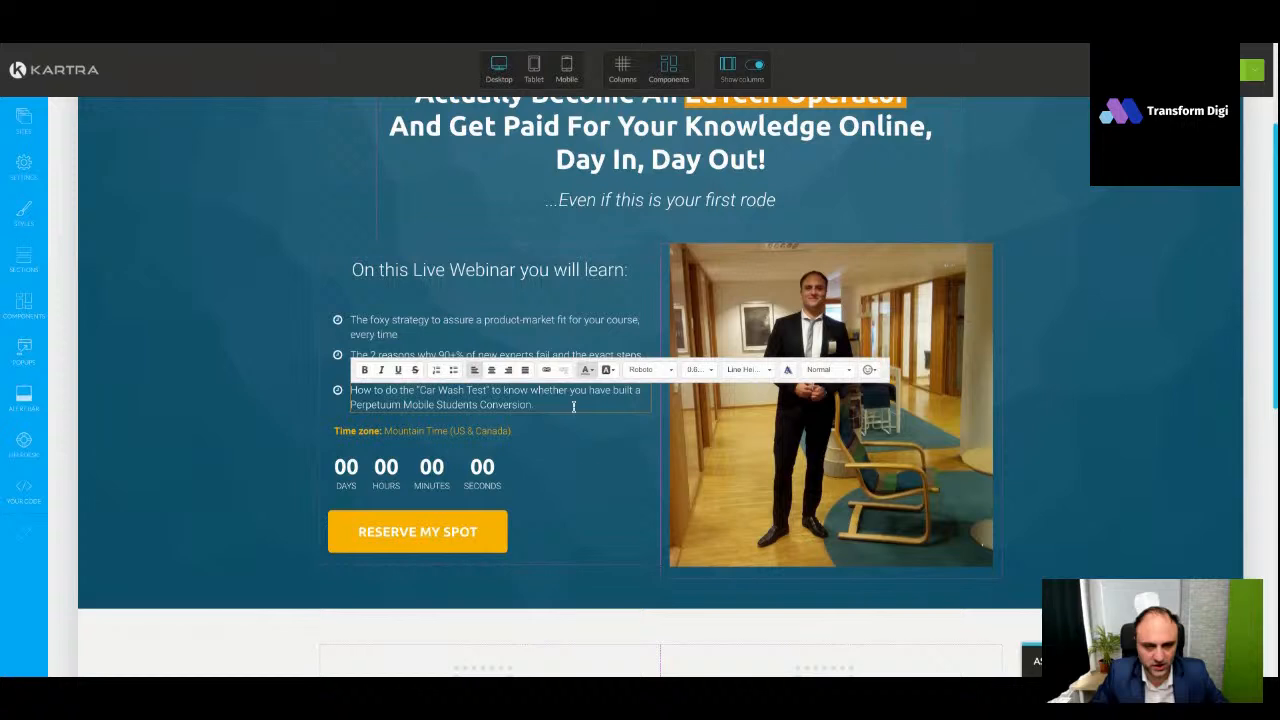
click(596, 461)
Duplicate the "Car Wash Test" bullet and change the copy to "The battle-tested TEATM method for making great courses and digital products"
scroll(597, 351, down, 1)
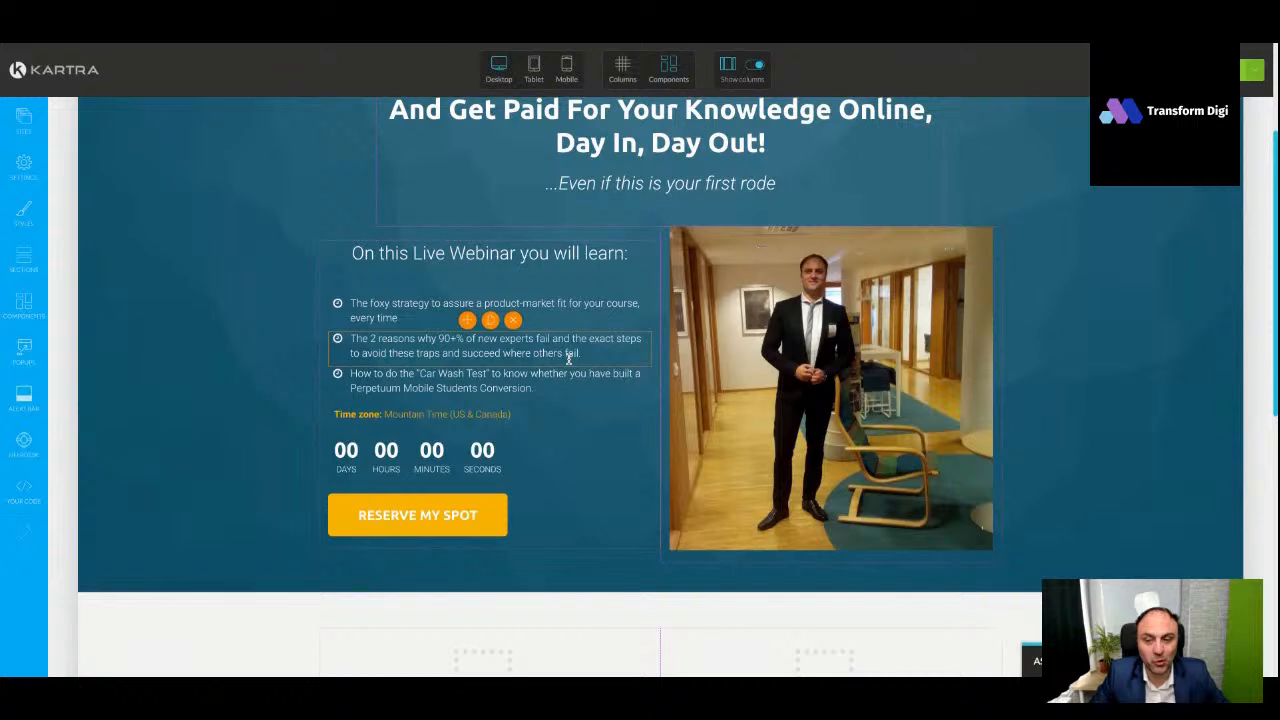
click(490, 357)
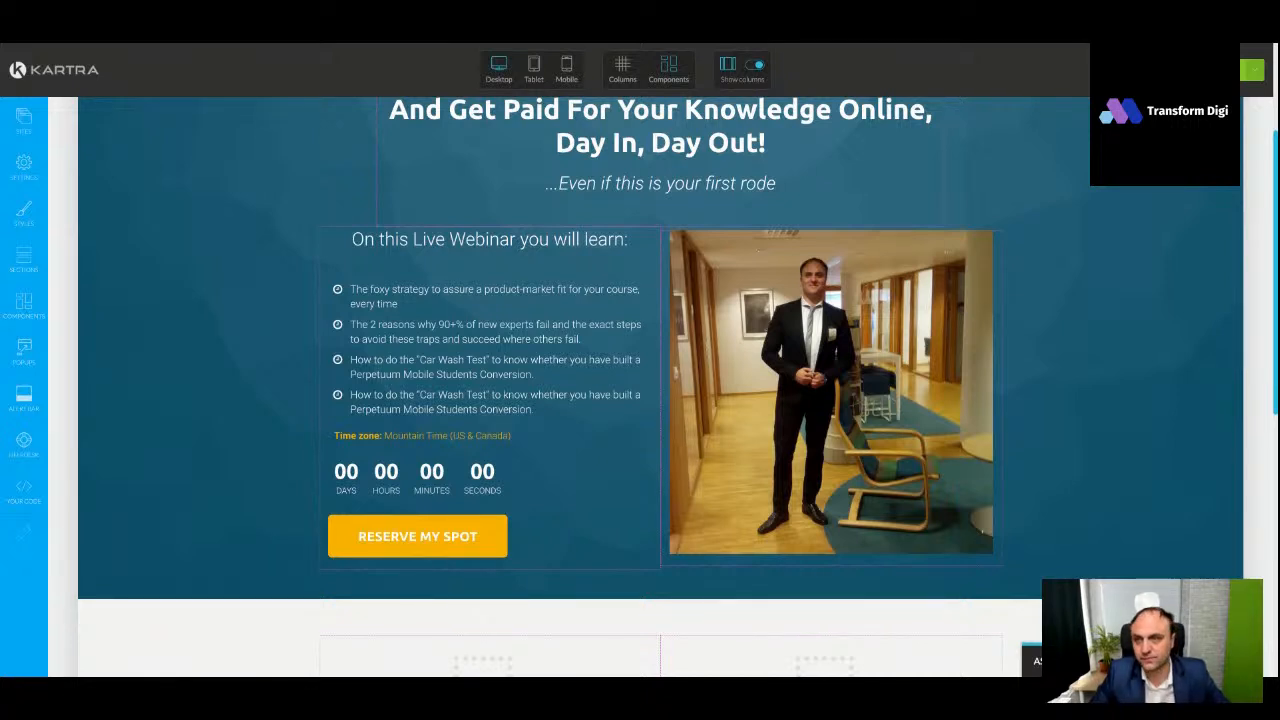
click(508, 412)
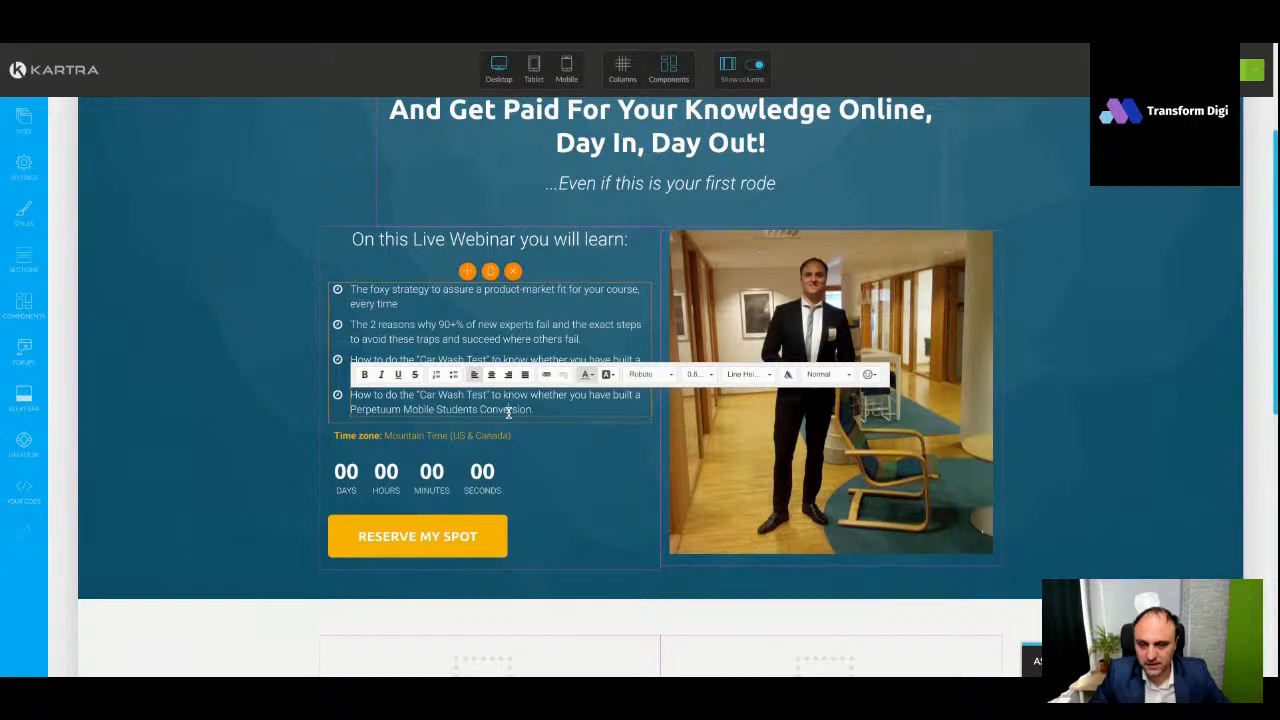
triple_click(508, 412)
text(The battle-tested TEATM method for making great courses and digital products.)
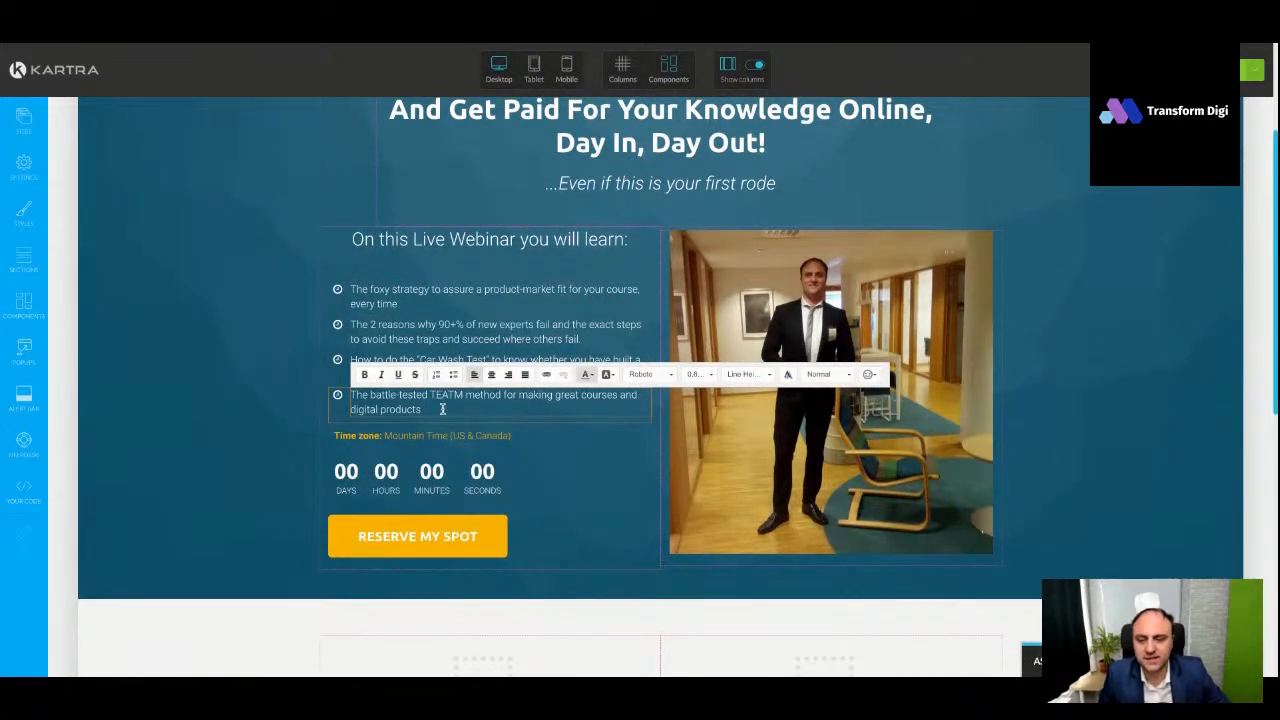
Remove the "TM" from "TEATM" in the fourth bullet so that it reads "TEA method"
click(462, 395)
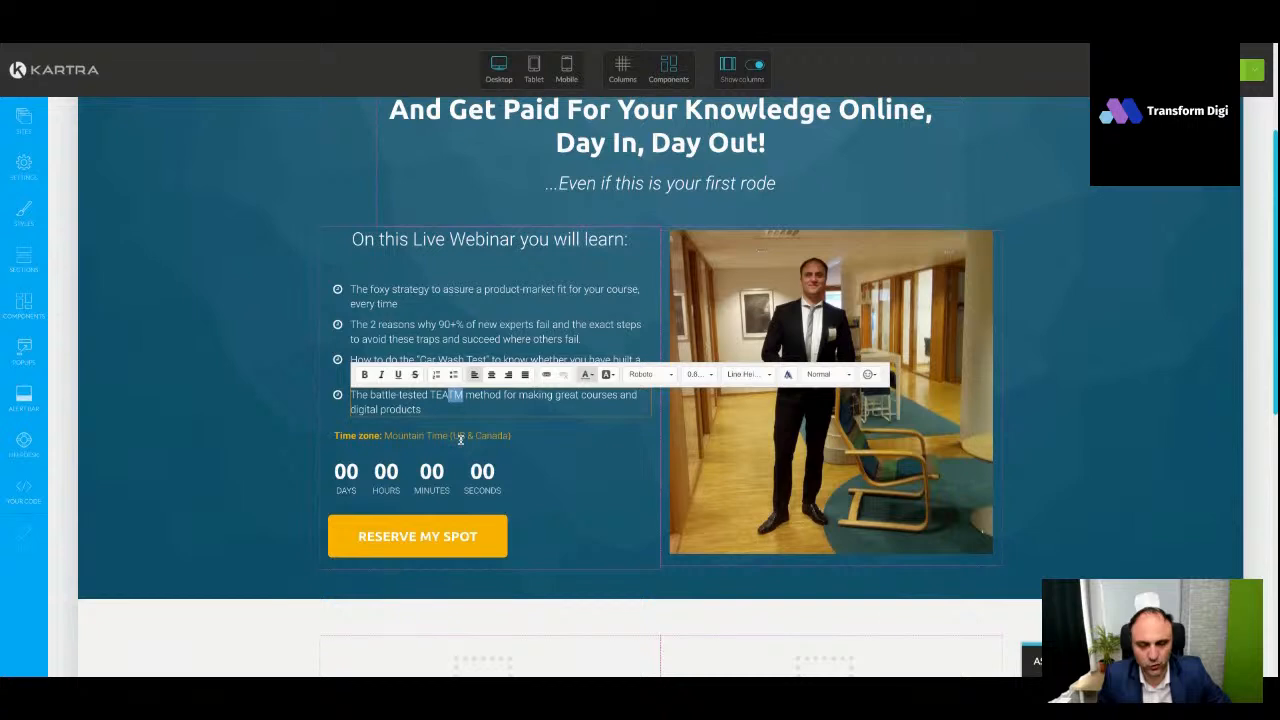
key(BackSpace)
key(BackSpace)
click(587, 459)
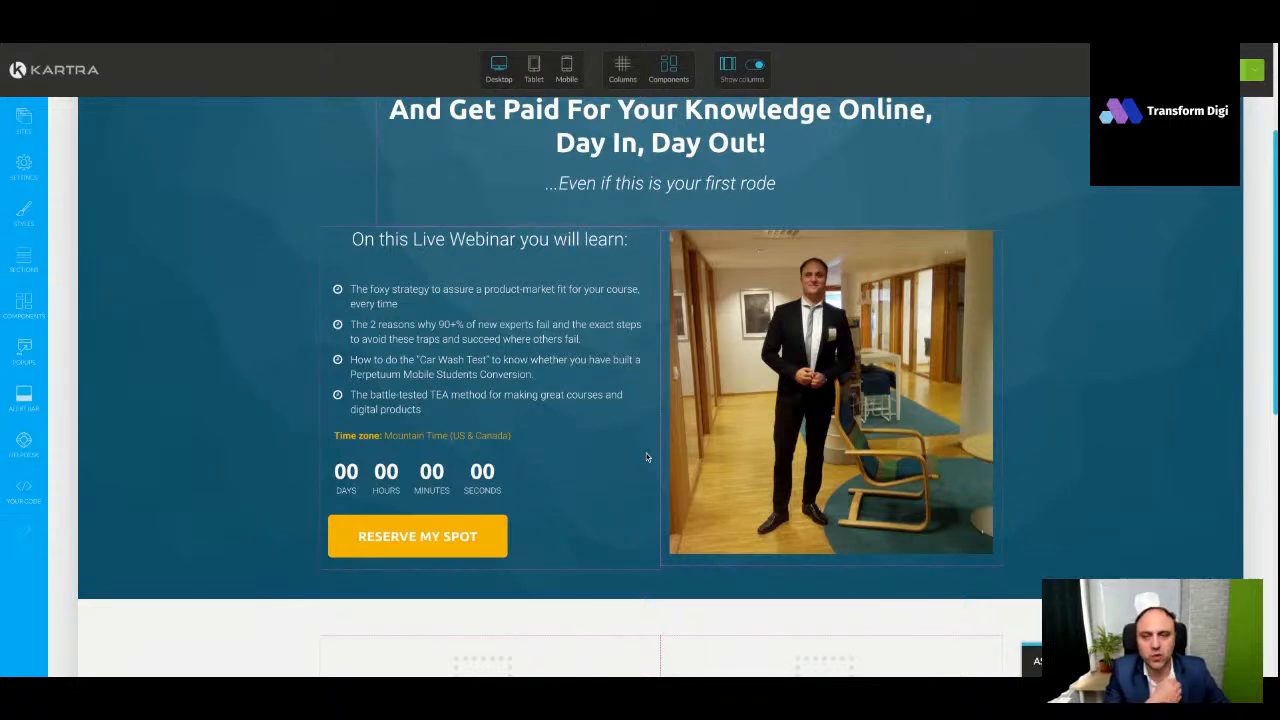
scroll(641, 421, down, 1)
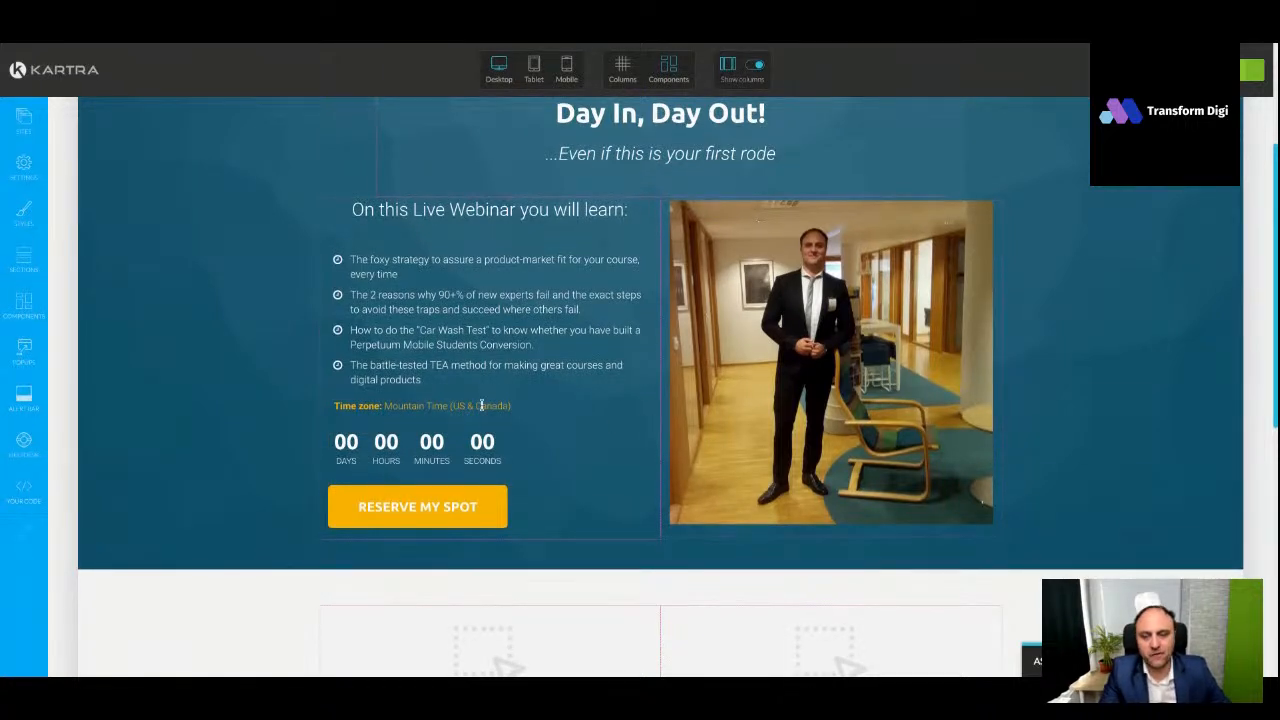
mouse_move(481, 405)
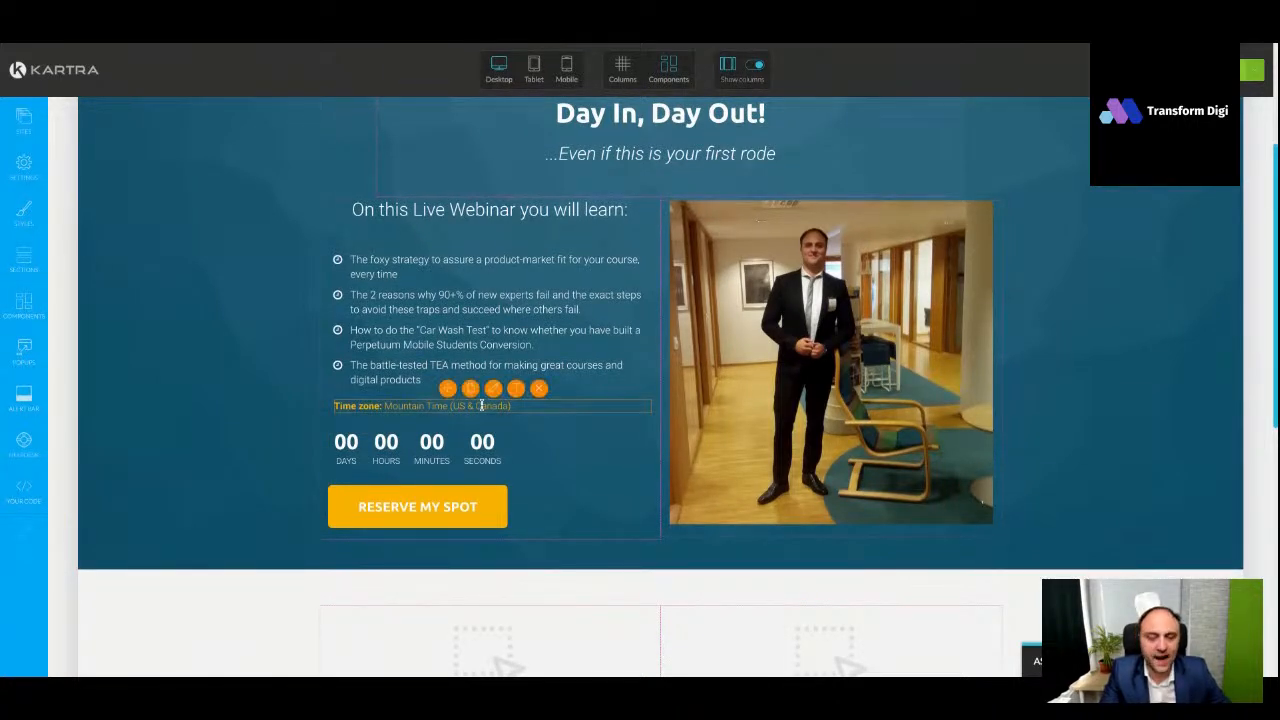
scroll(605, 443, down, 1)
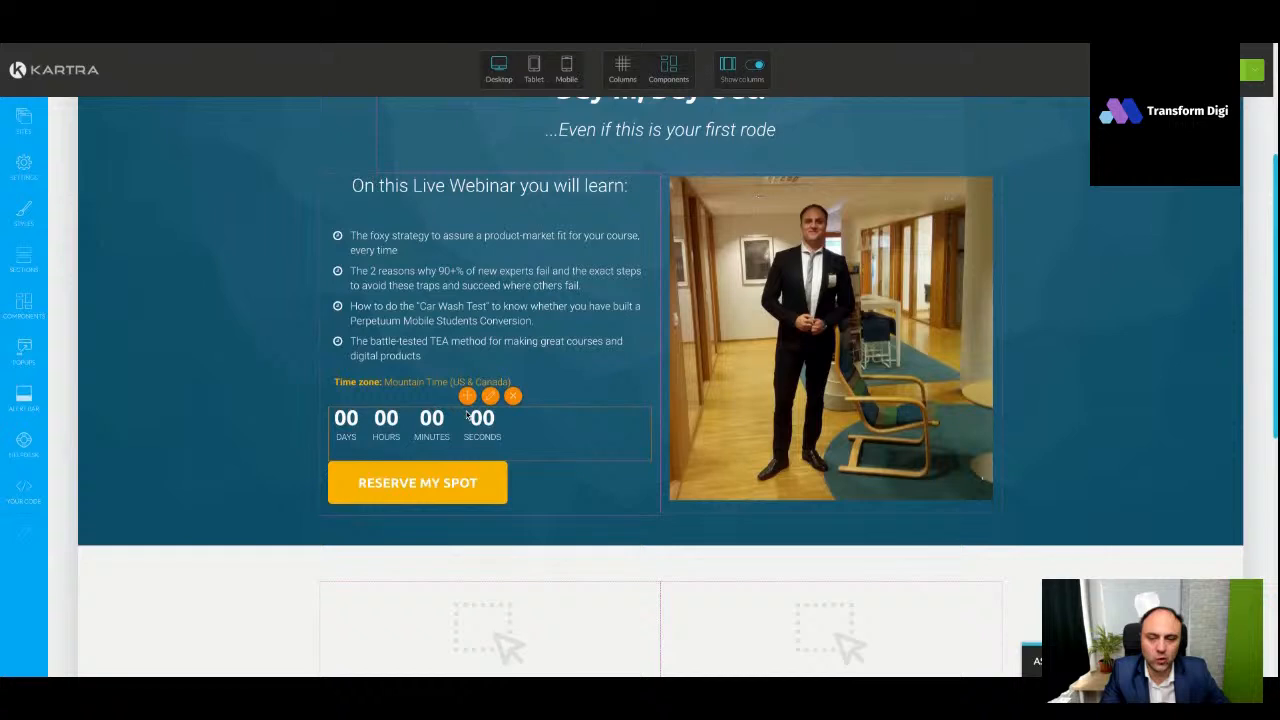
scroll(662, 393, down, 1)
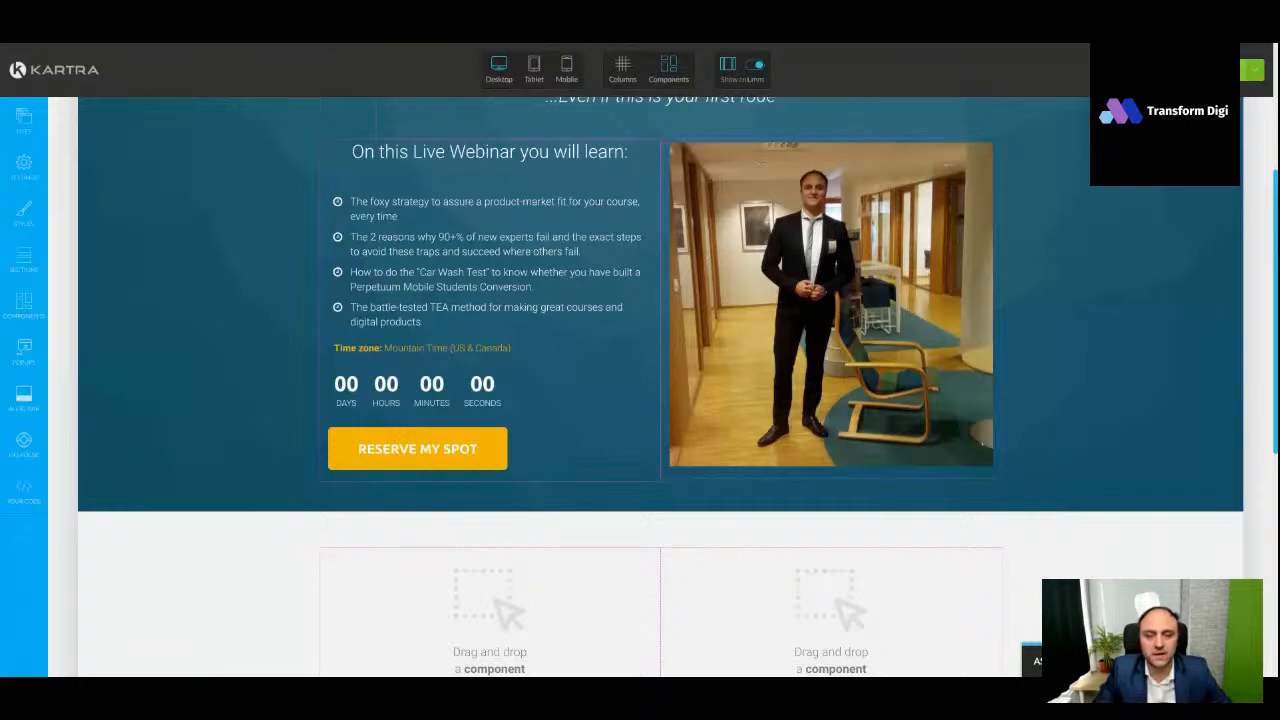
mouse_move(568, 382)
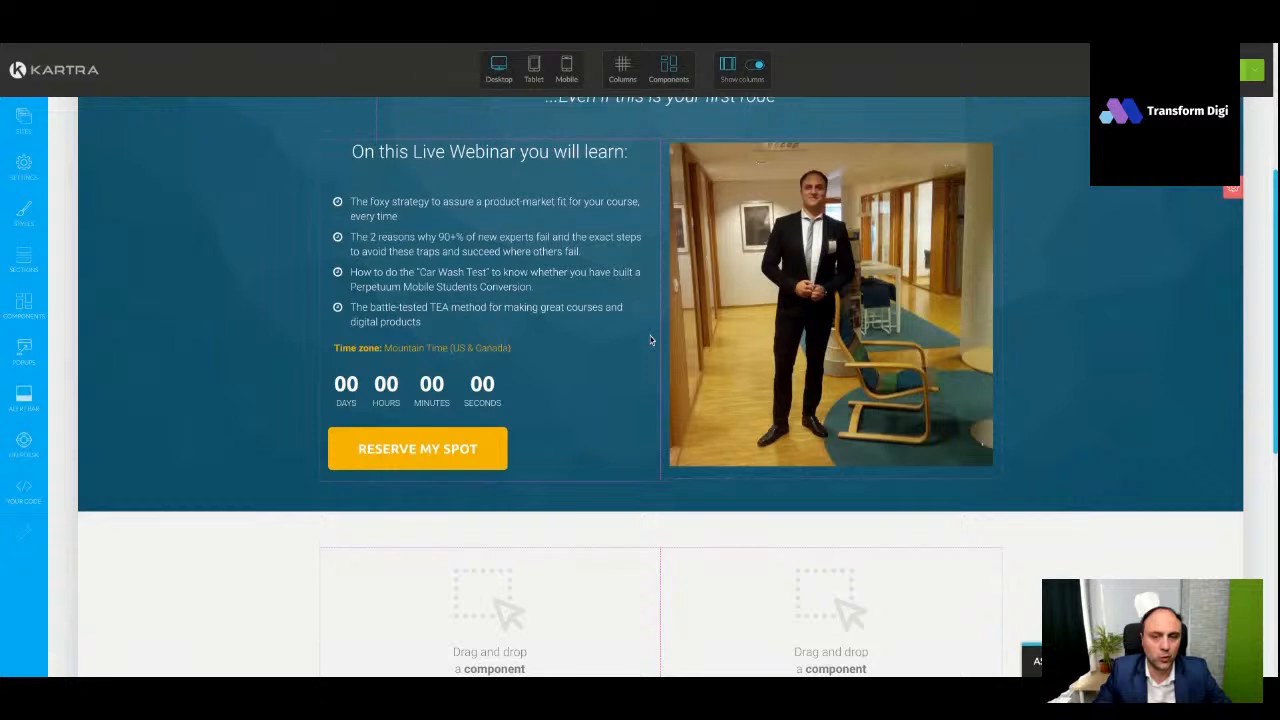
scroll(650, 340, down, 1)
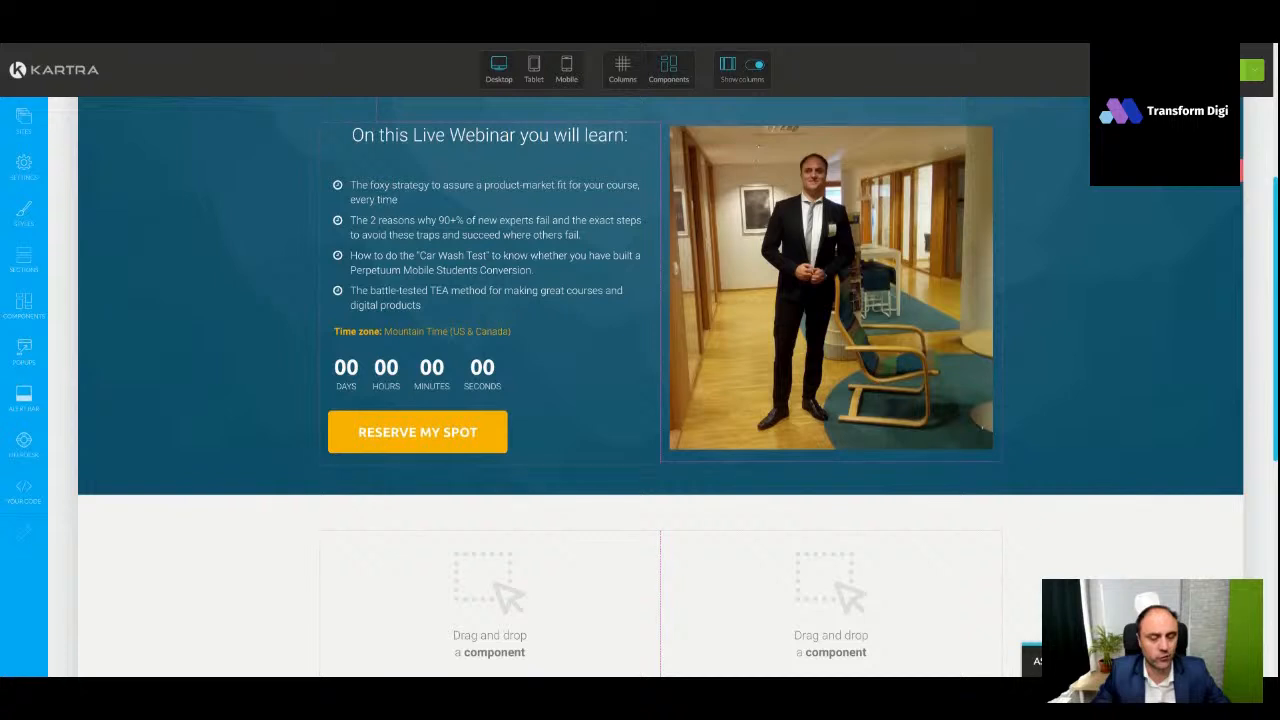
Open the hero countdown's timer settings, go through the countdown ending options and choose "Fixed date and time"
scroll(660, 397, down, 1)
scroll(660, 390, down, 1)
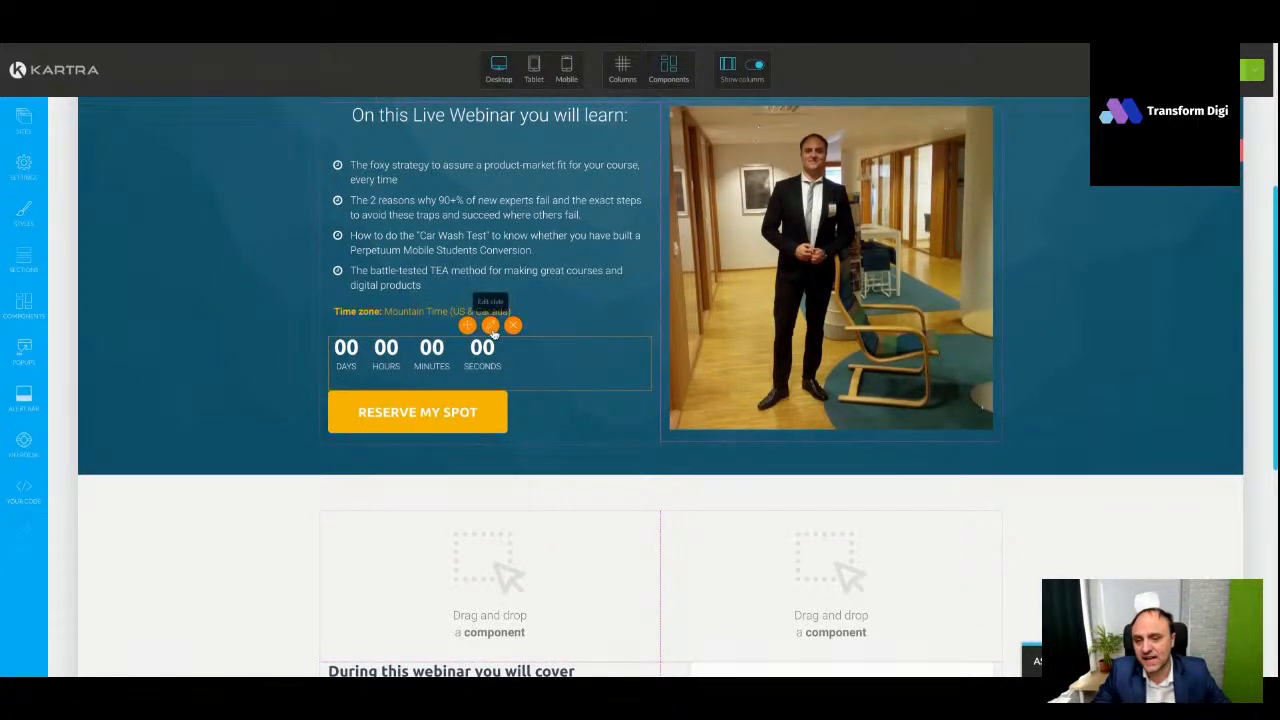
click(490, 326)
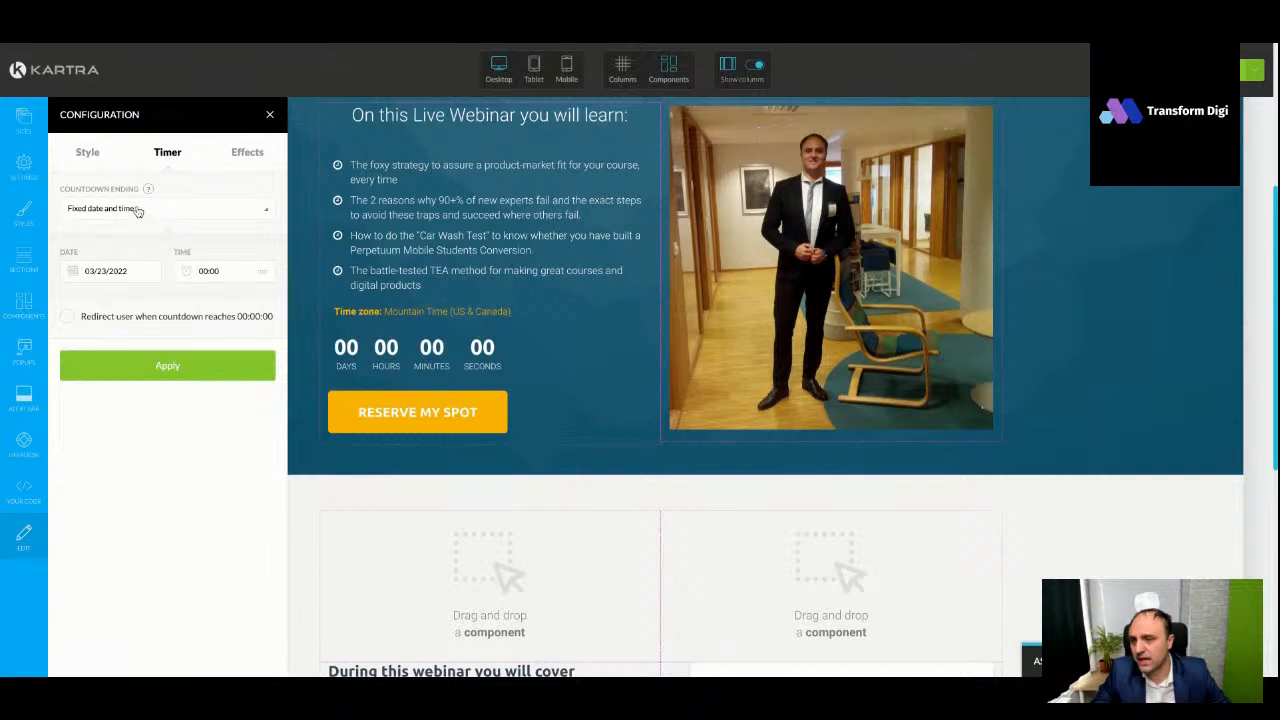
click(139, 211)
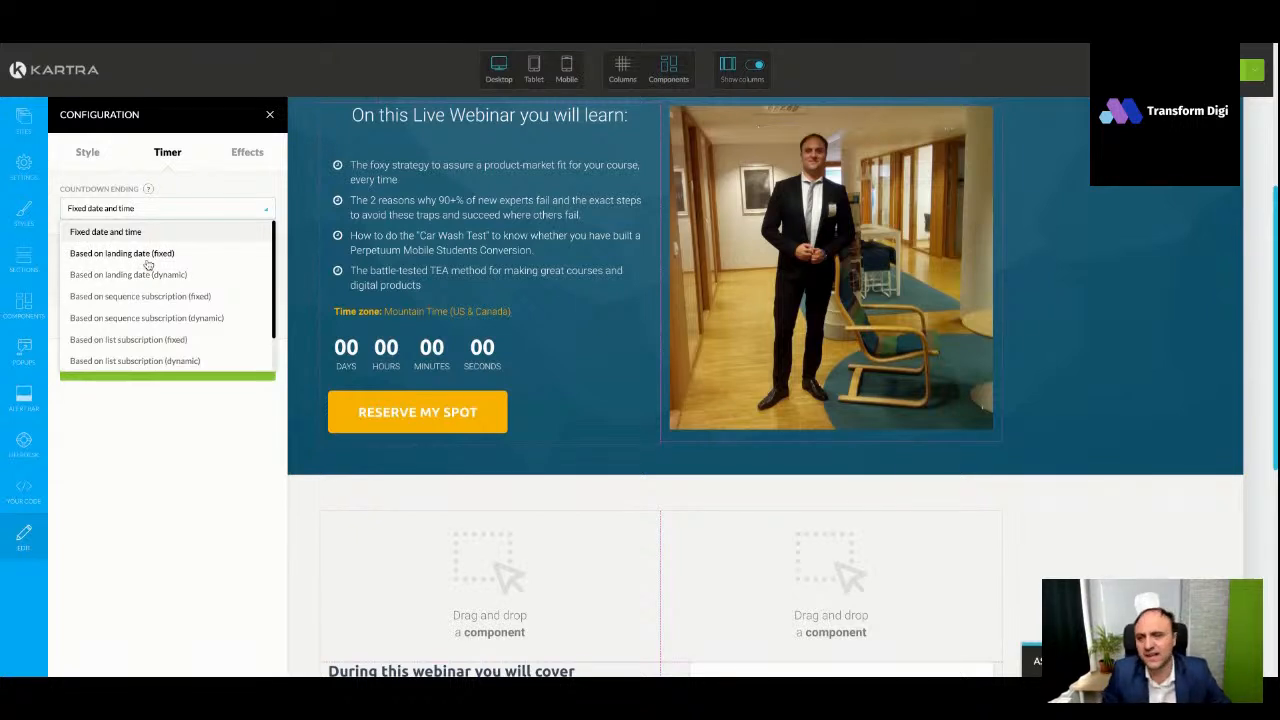
click(159, 211)
click(159, 211)
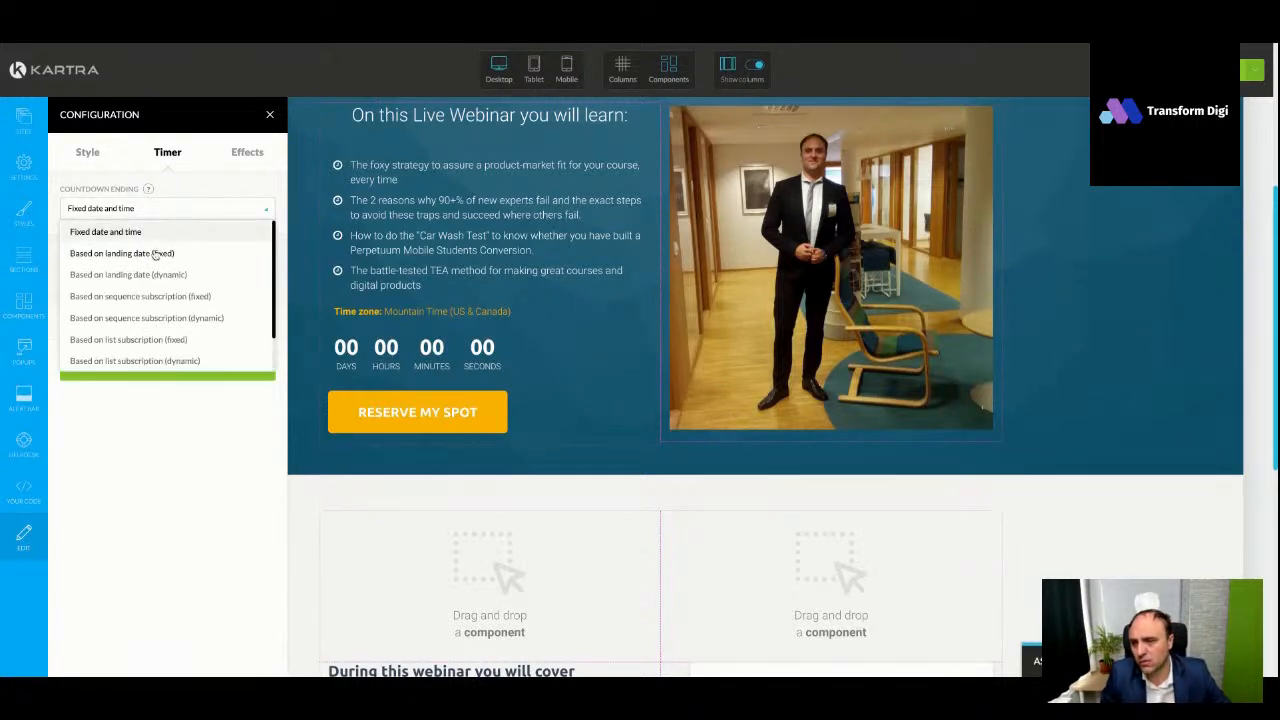
scroll(166, 325, down, 3)
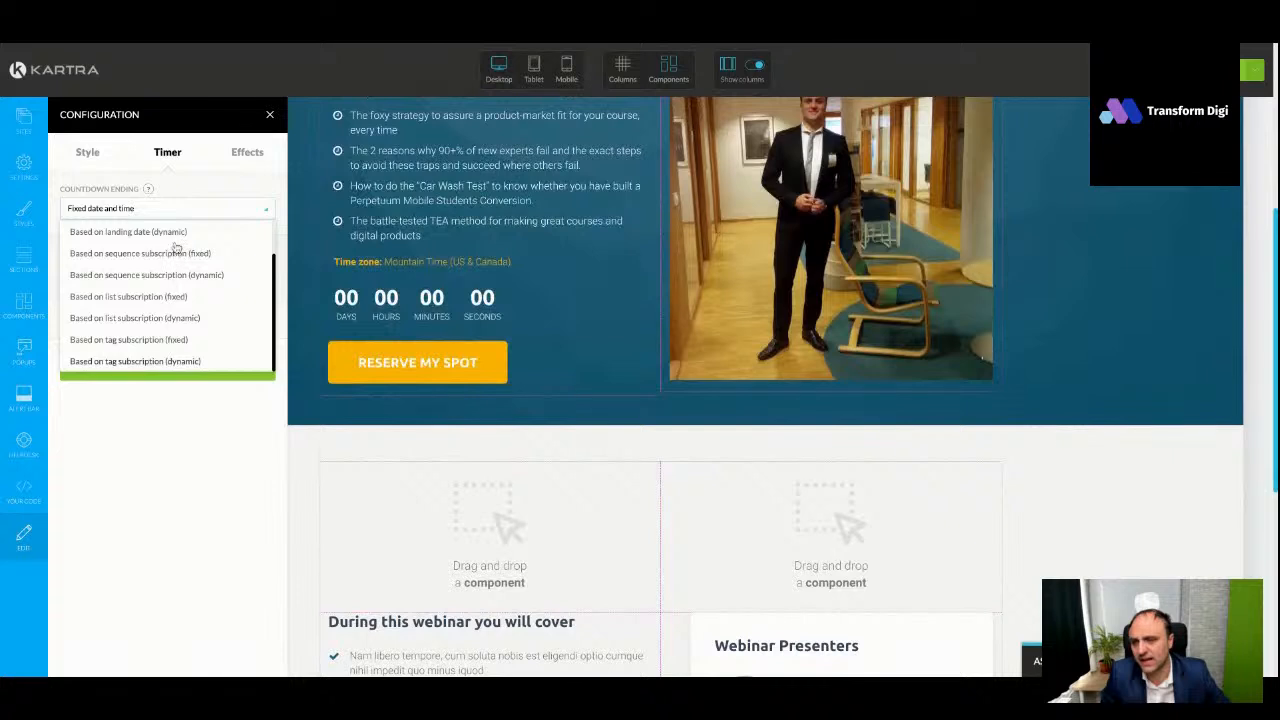
scroll(158, 247, up, 3)
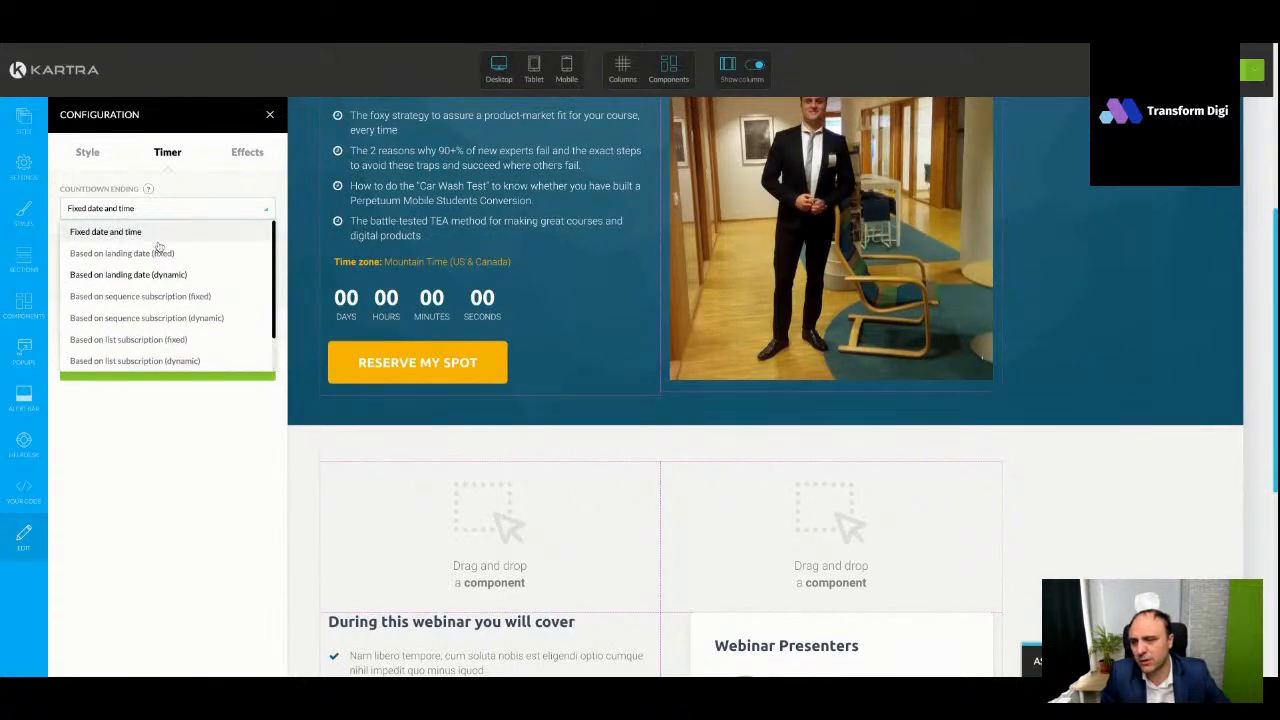
click(142, 234)
Set the countdown's end date to 03/30/2022 and its time to 10:00, and apply the settings
click(130, 271)
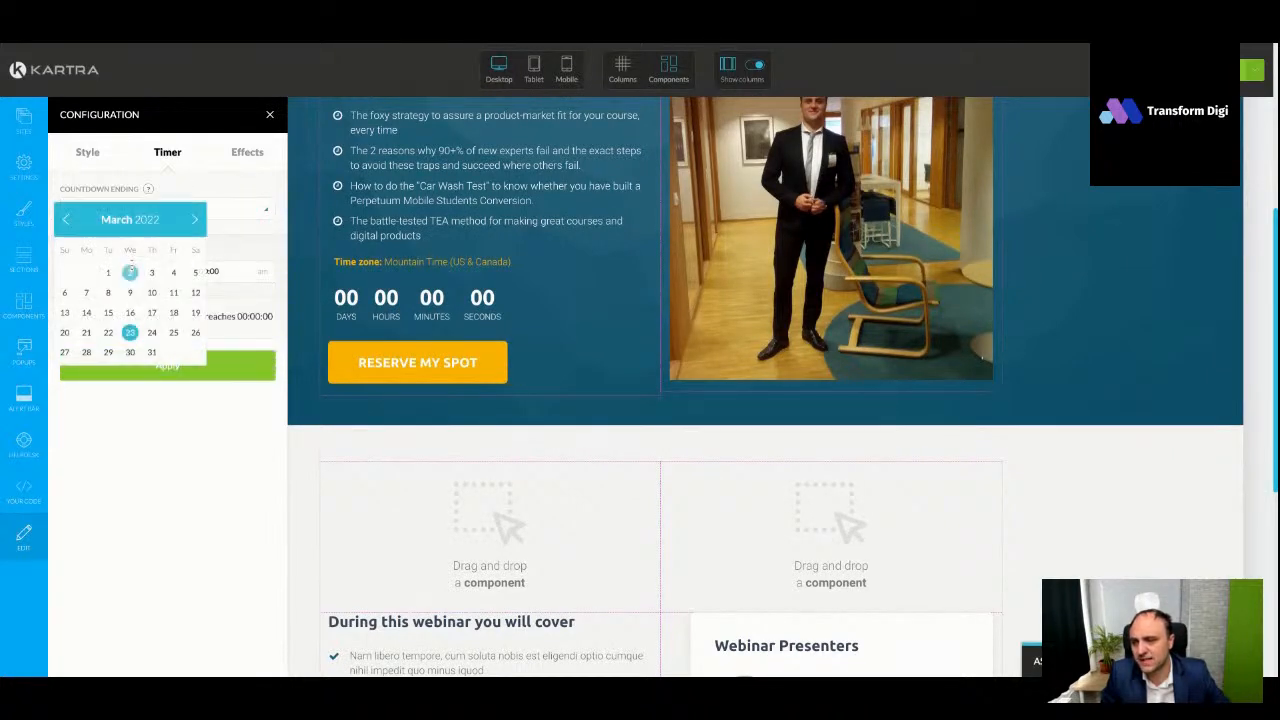
click(129, 352)
click(209, 272)
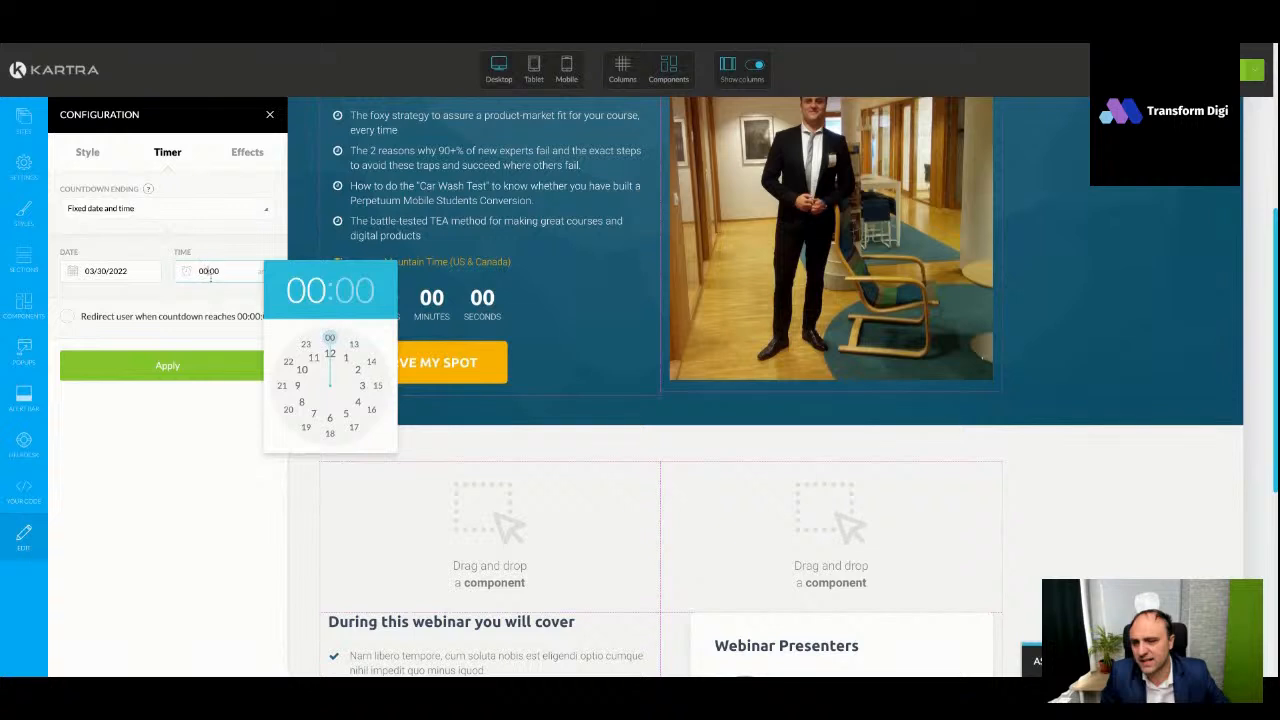
scroll(321, 384, down, 1)
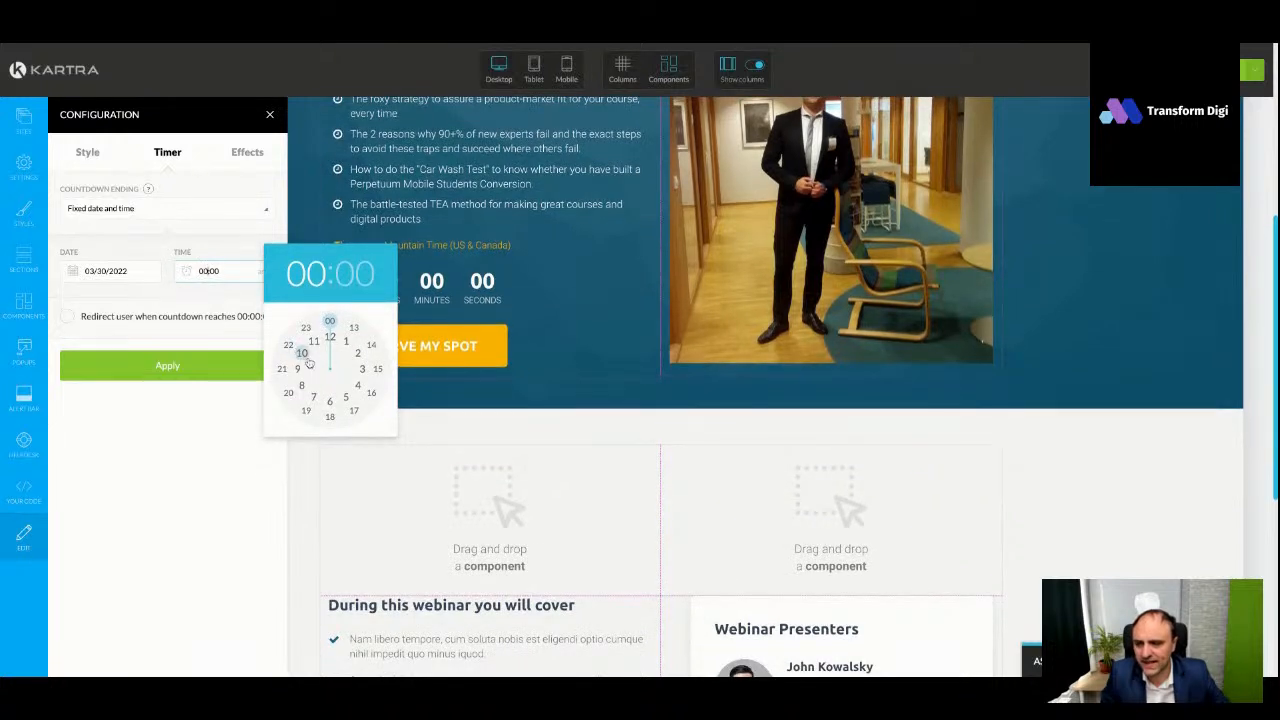
click(301, 354)
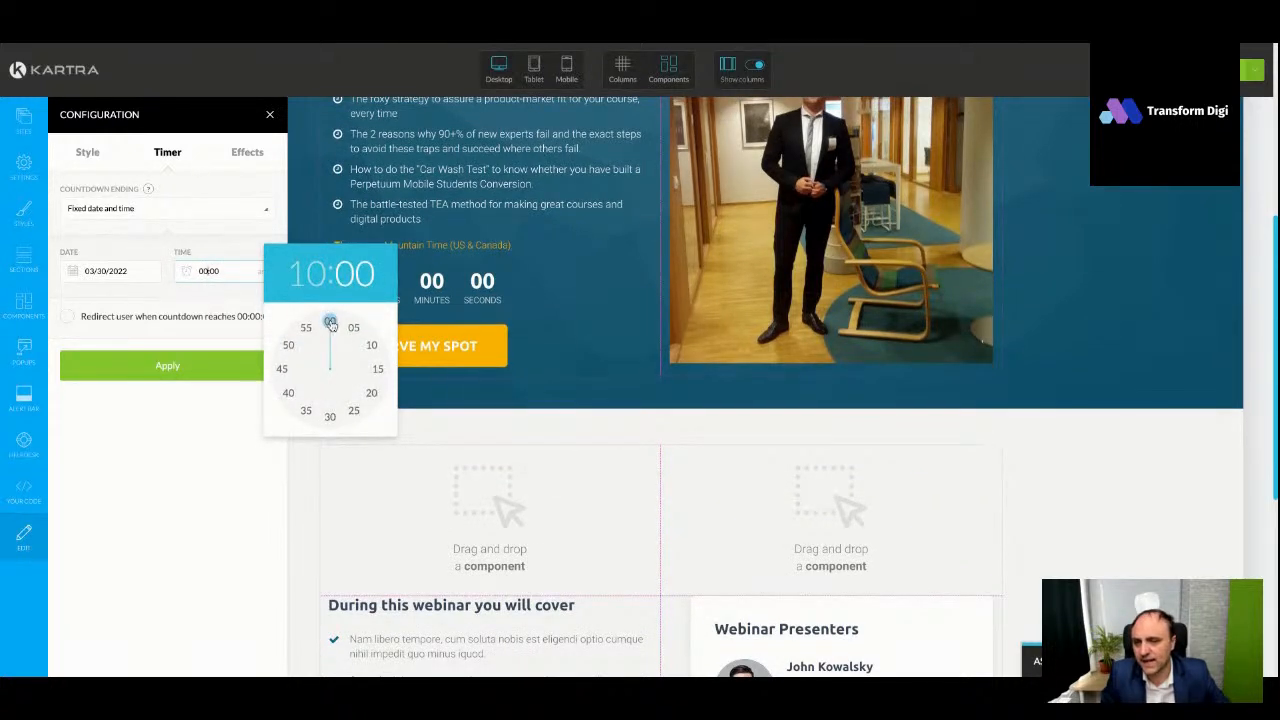
click(330, 323)
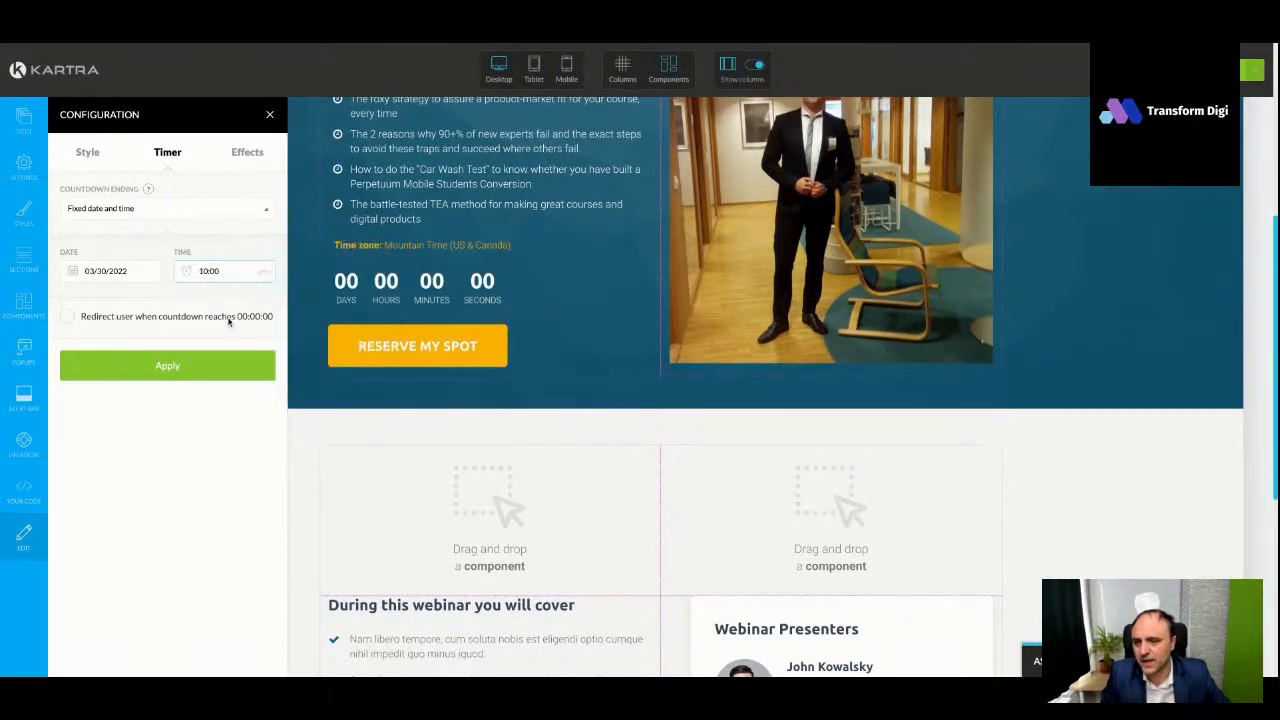
click(217, 372)
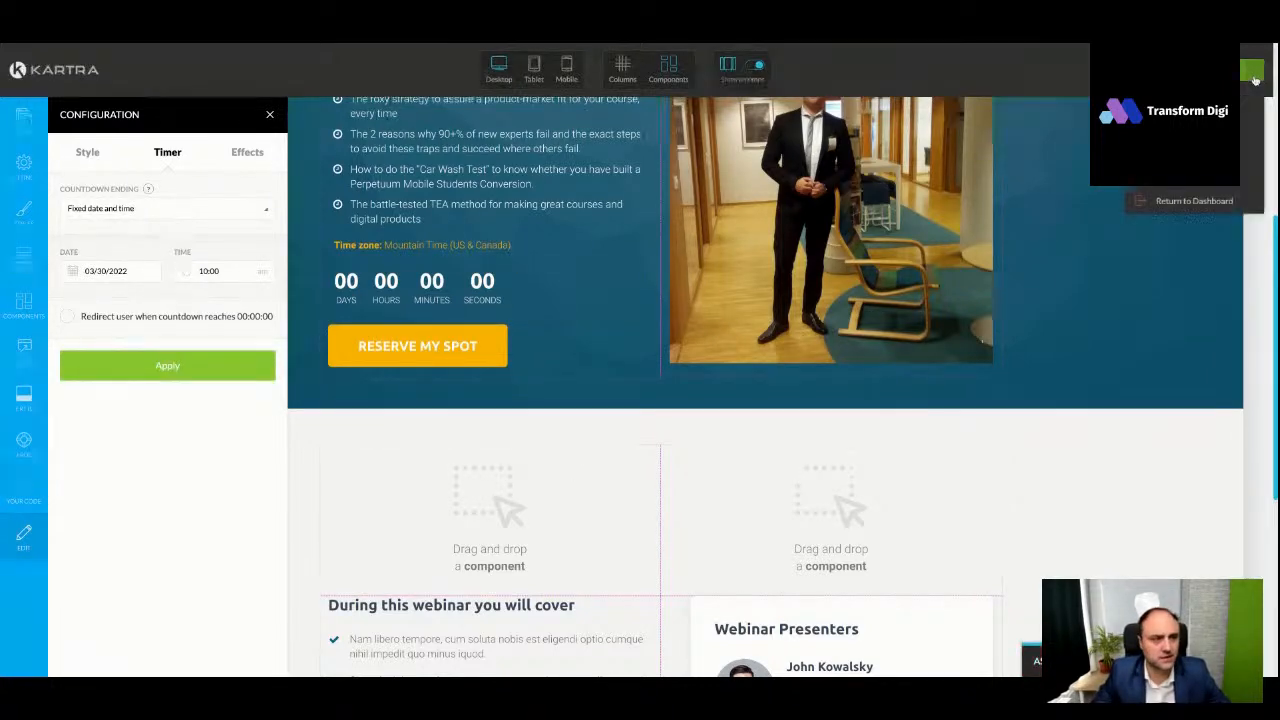
click(1252, 72)
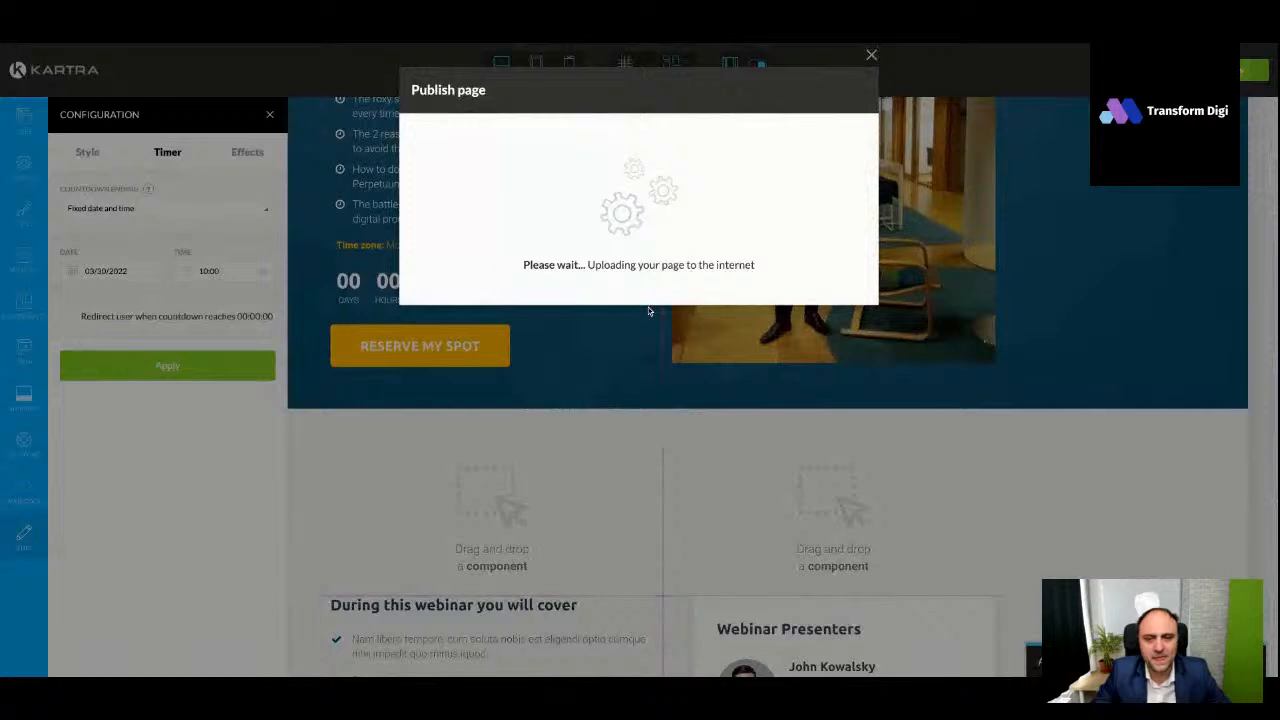
click(549, 234)
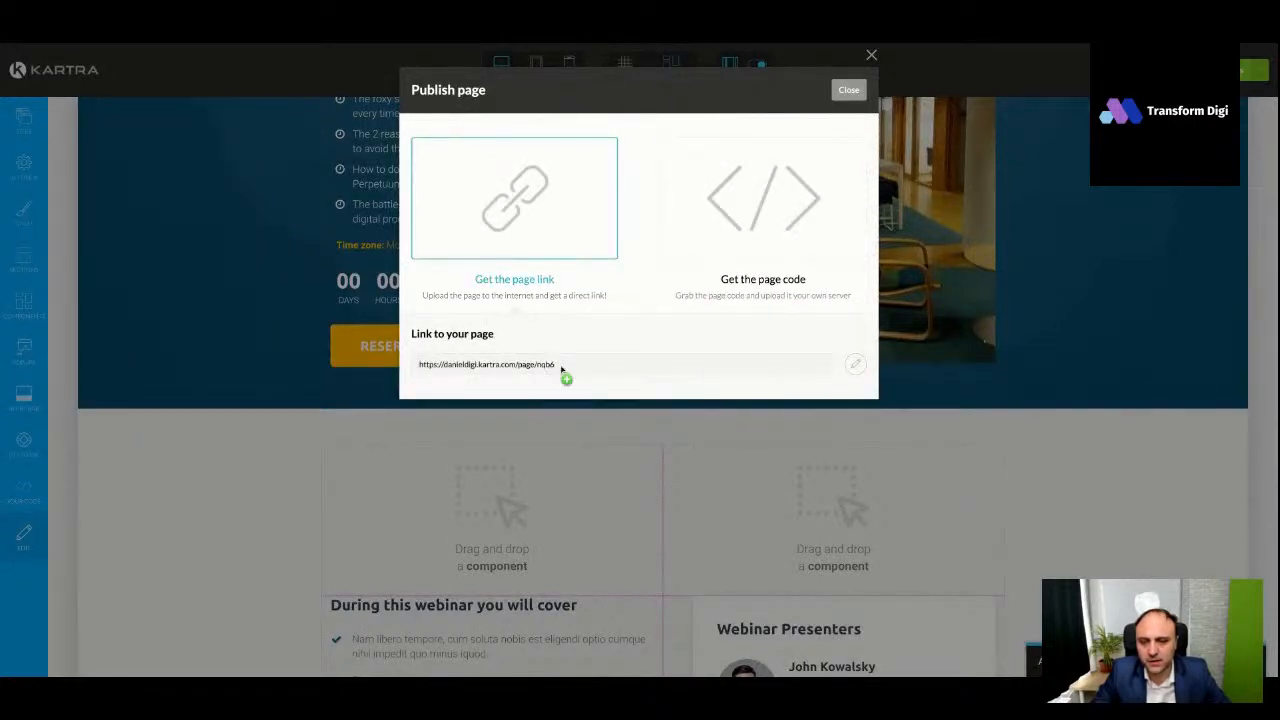
click(854, 364)
click(526, 369)
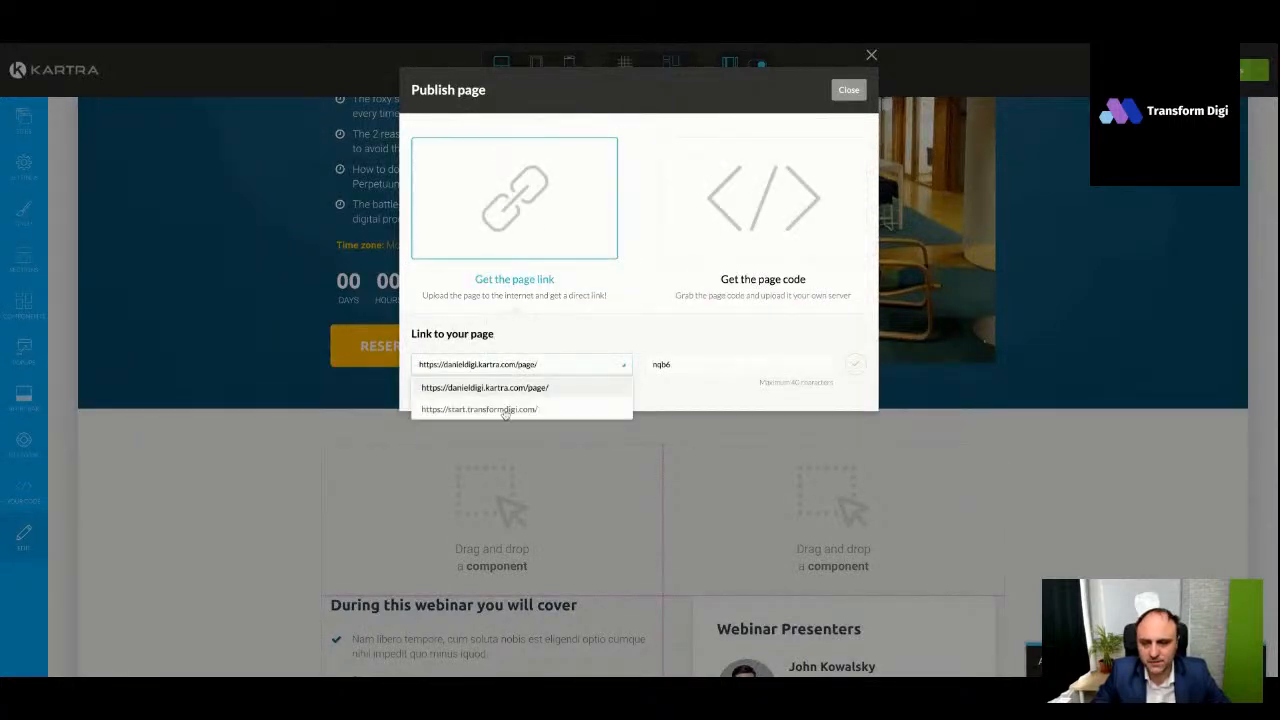
click(505, 410)
click(855, 364)
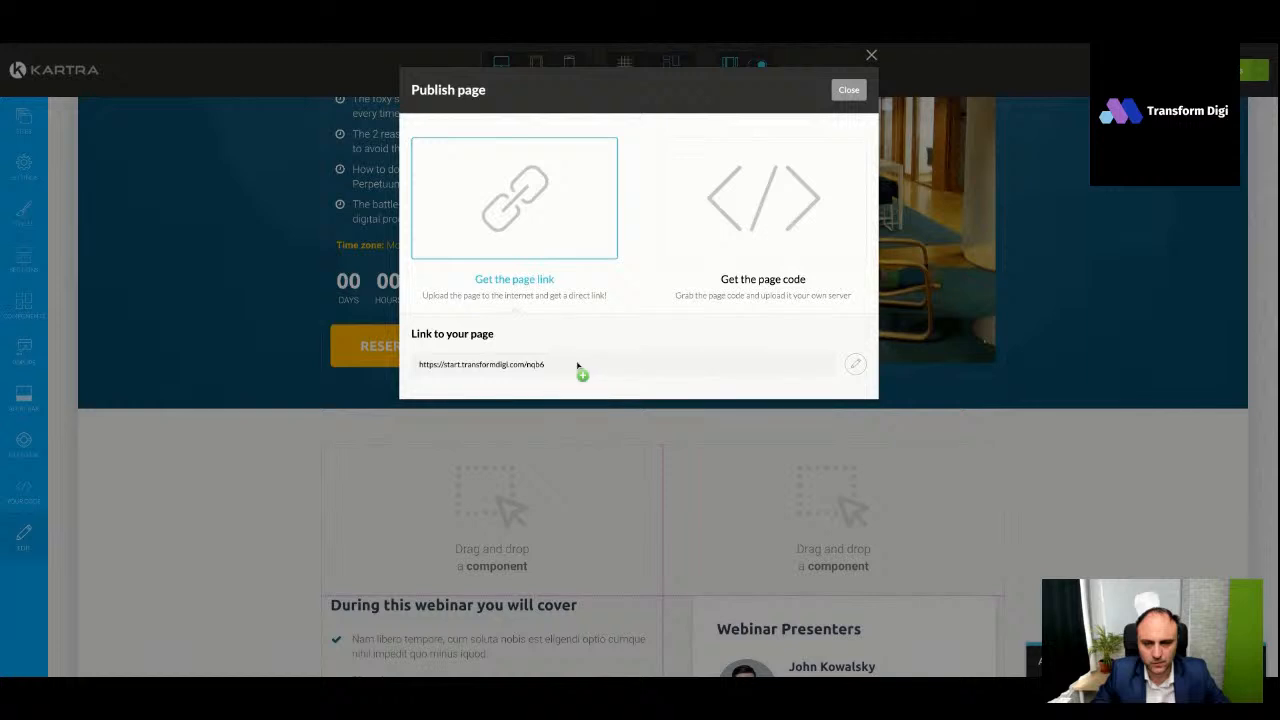
Open the published page from its link and check the hero, learning bullets and running countdown
triple_click(577, 368)
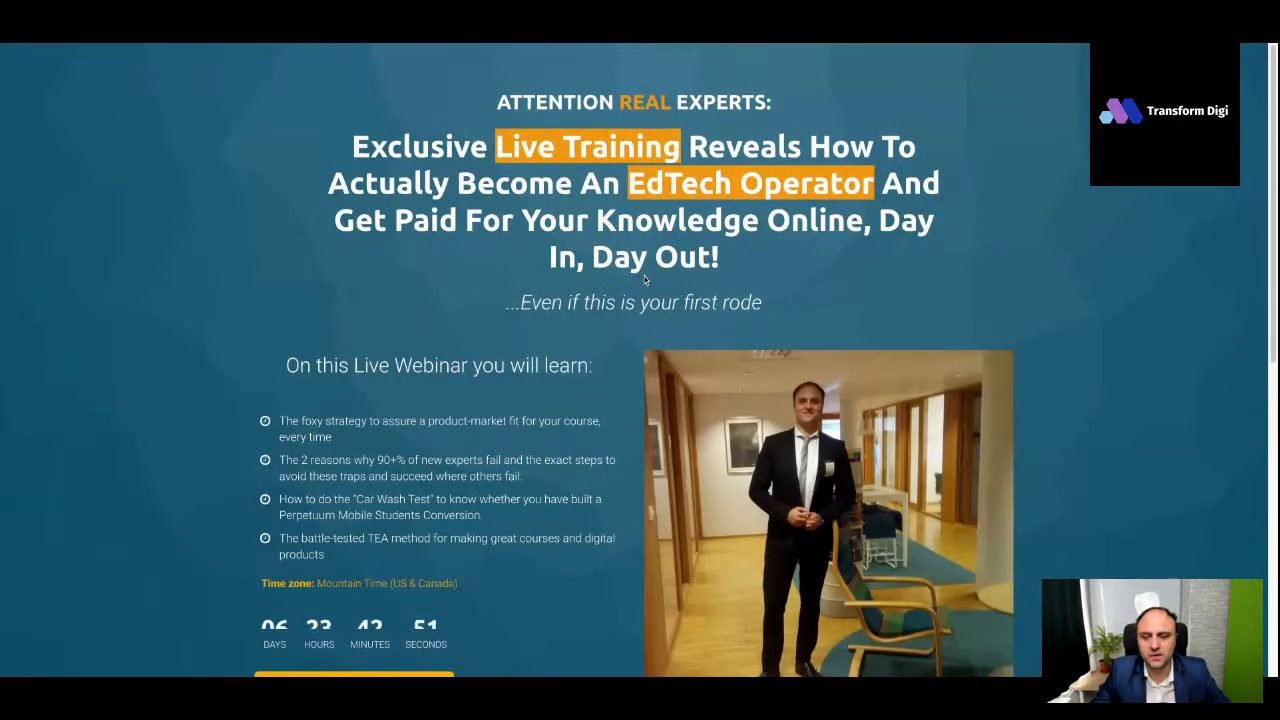
scroll(645, 280, down, 1)
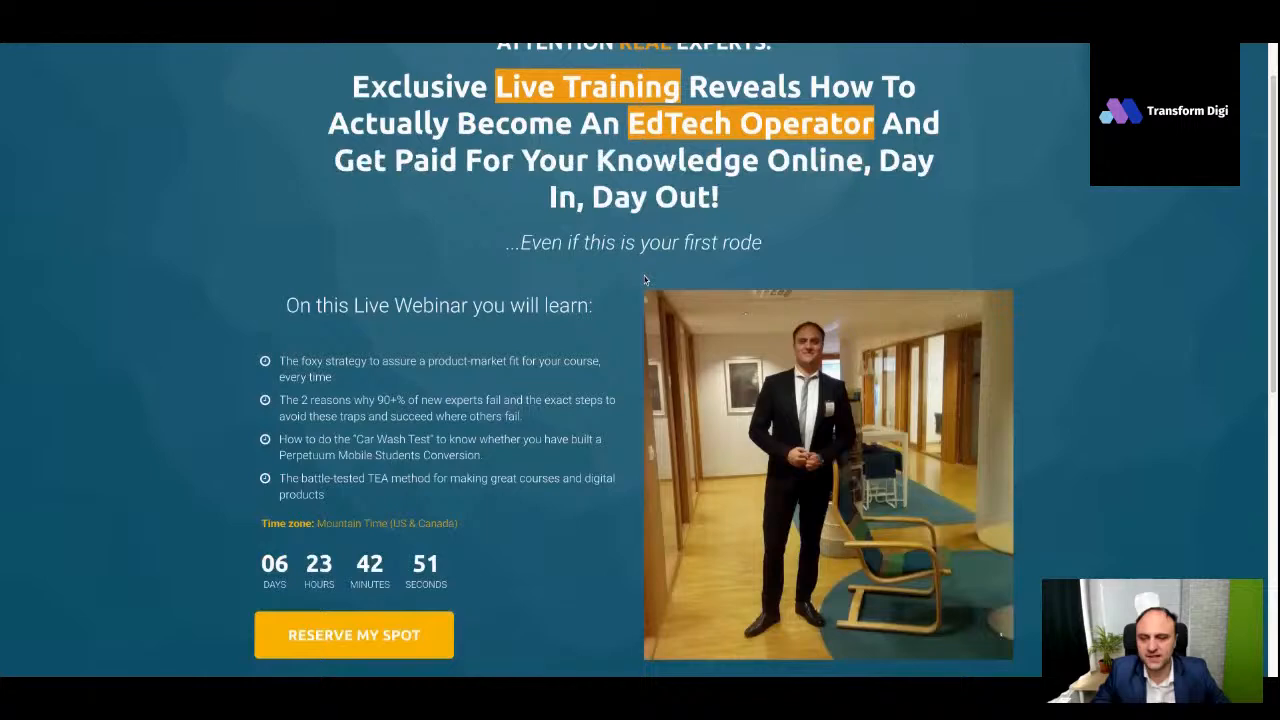
scroll(645, 280, down, 3)
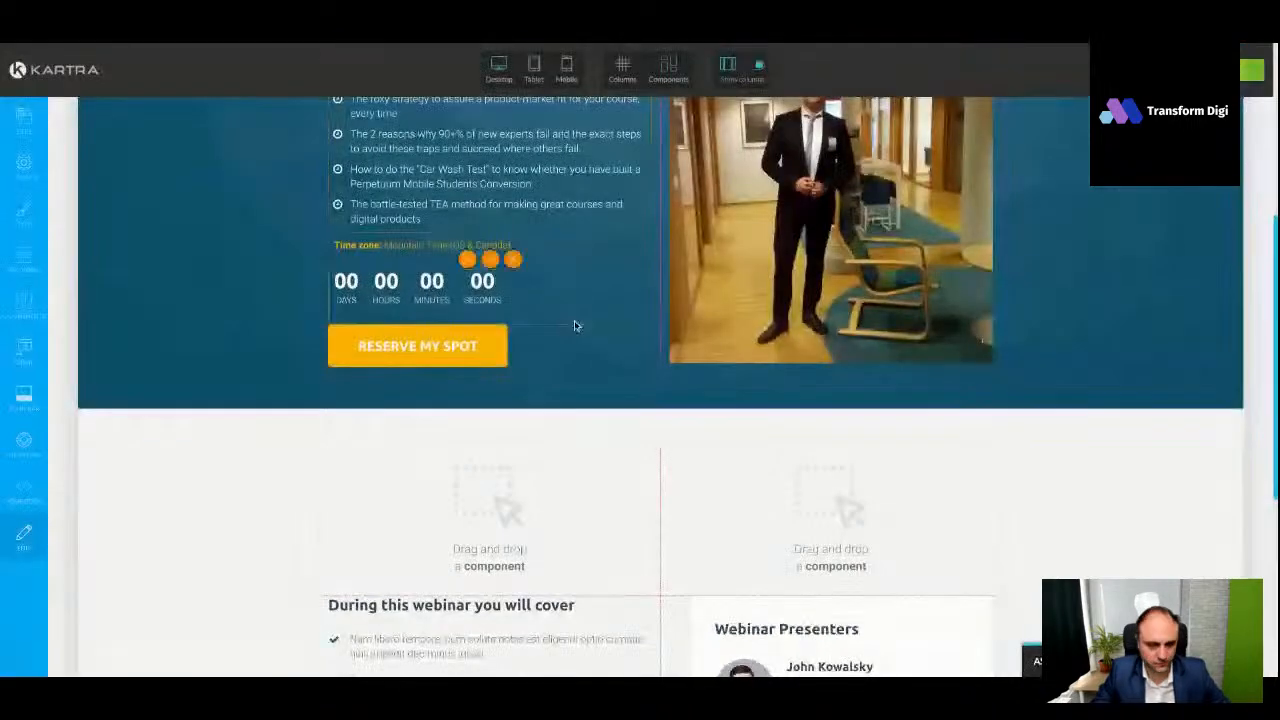
Back in the page editor, check the countdown's timer, style and effects settings without changing them
scroll(575, 326, up, 1)
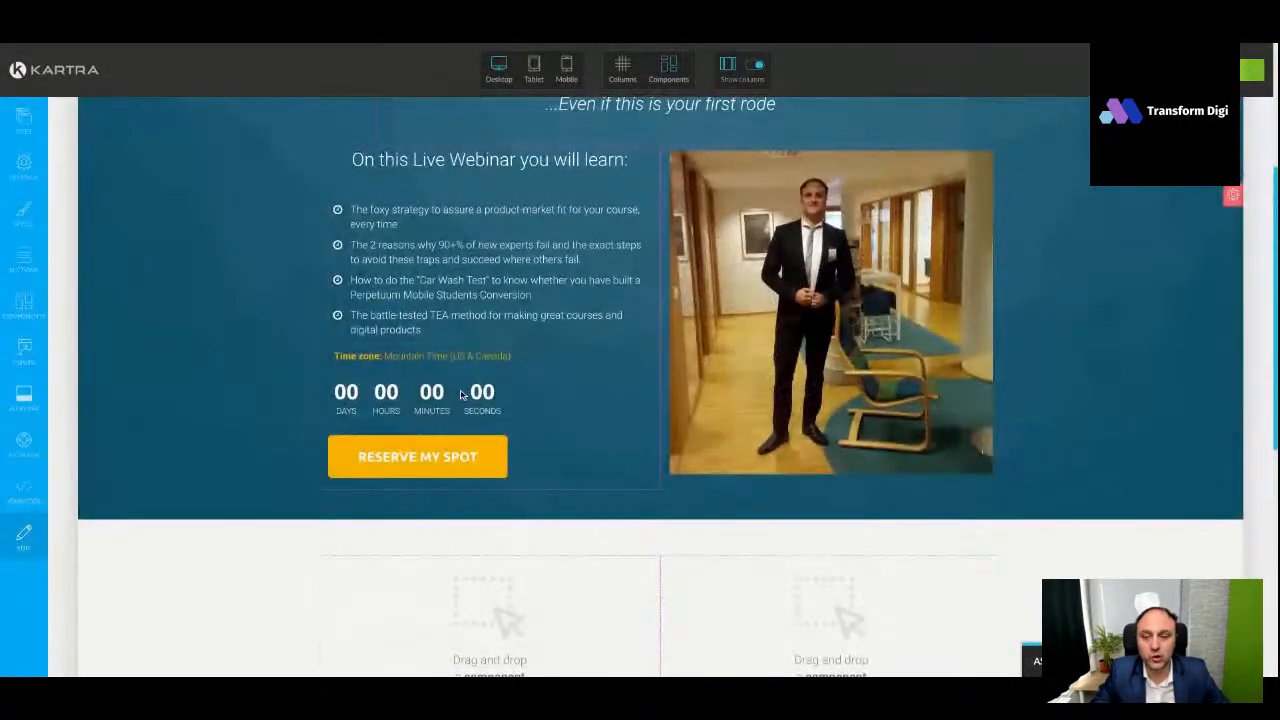
click(490, 371)
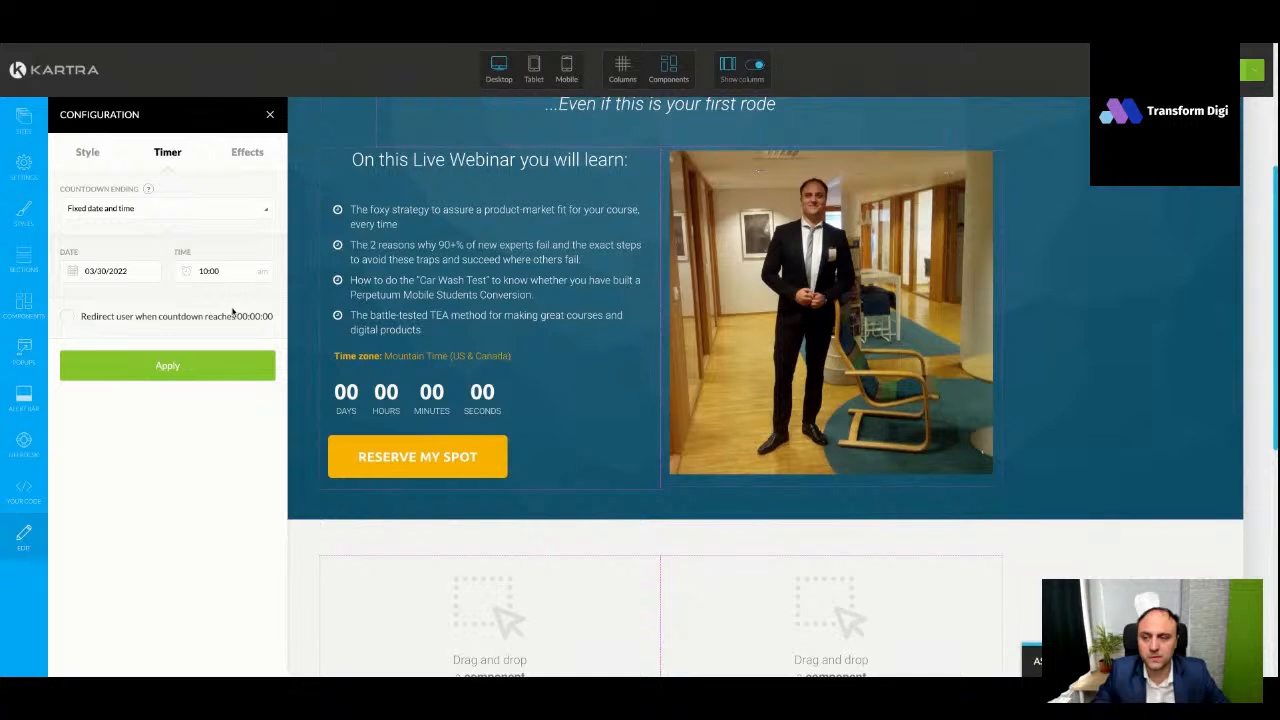
click(87, 152)
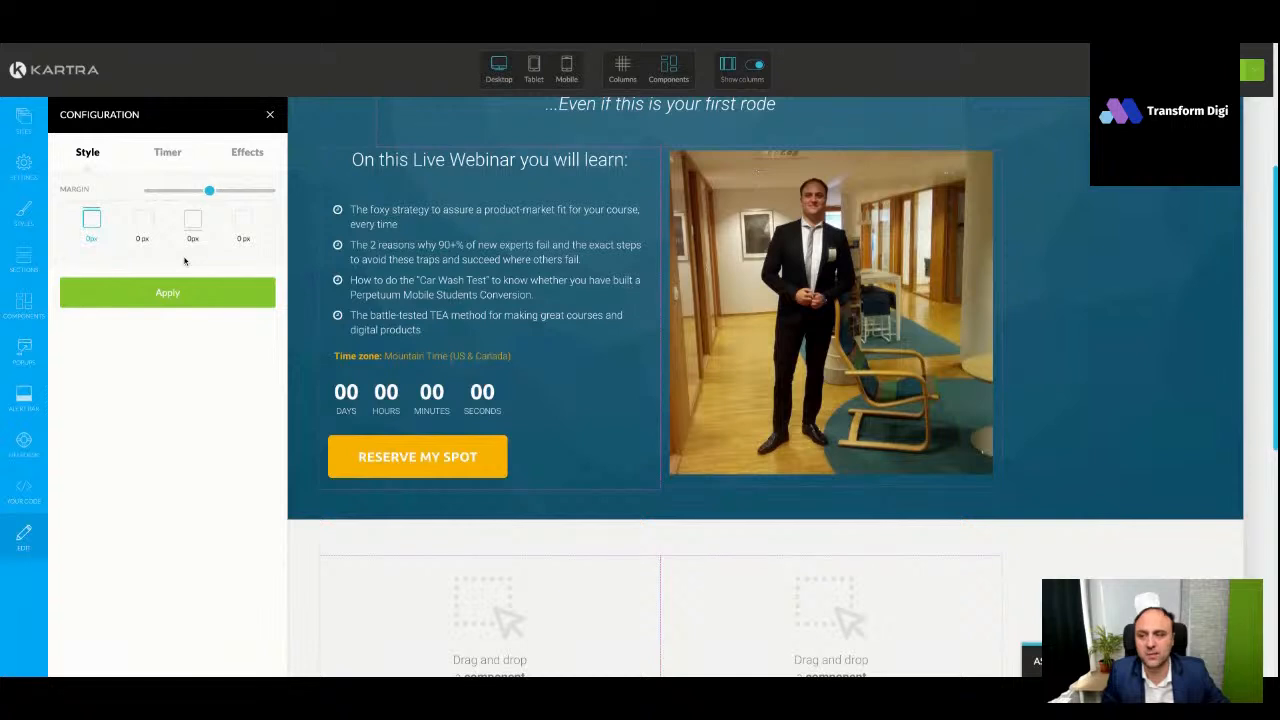
click(246, 152)
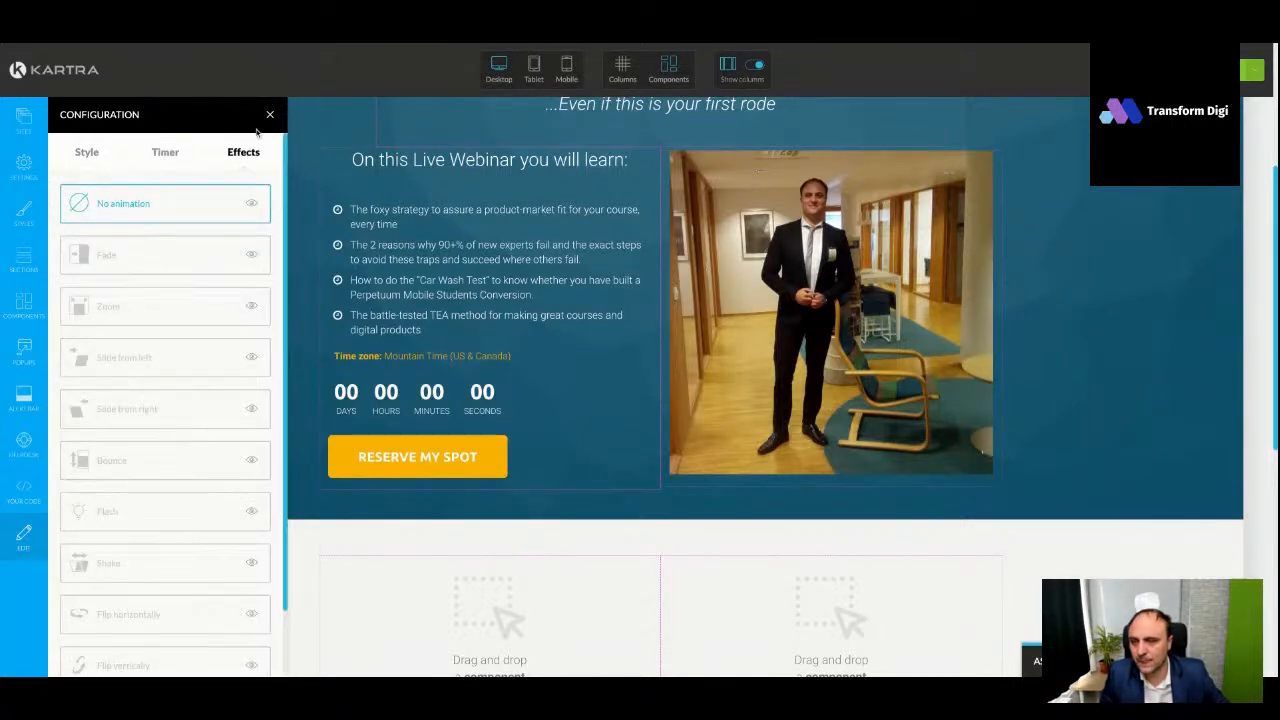
click(269, 115)
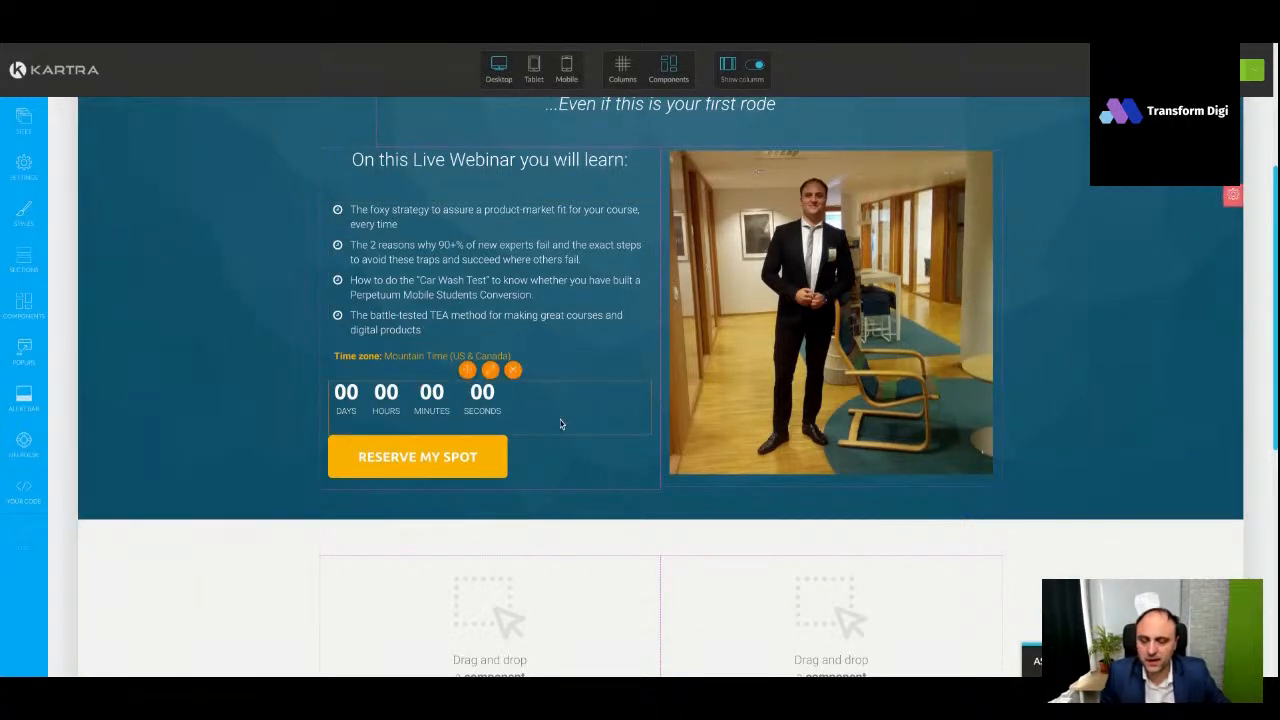
Copy the CTA button text "Yes, reserve my seat now!" from the landing page copy in Google Docs
scroll(560, 424, down, 1)
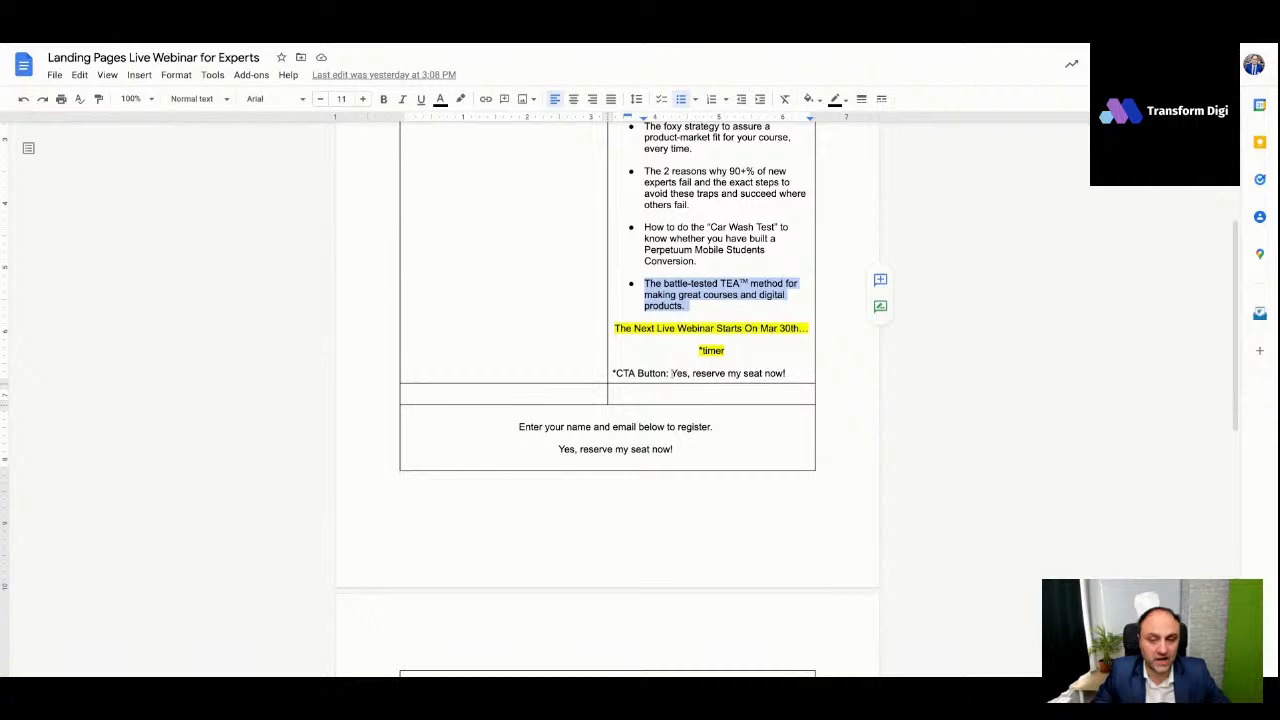
drag(671, 373, 790, 374)
key(ctrl+c)
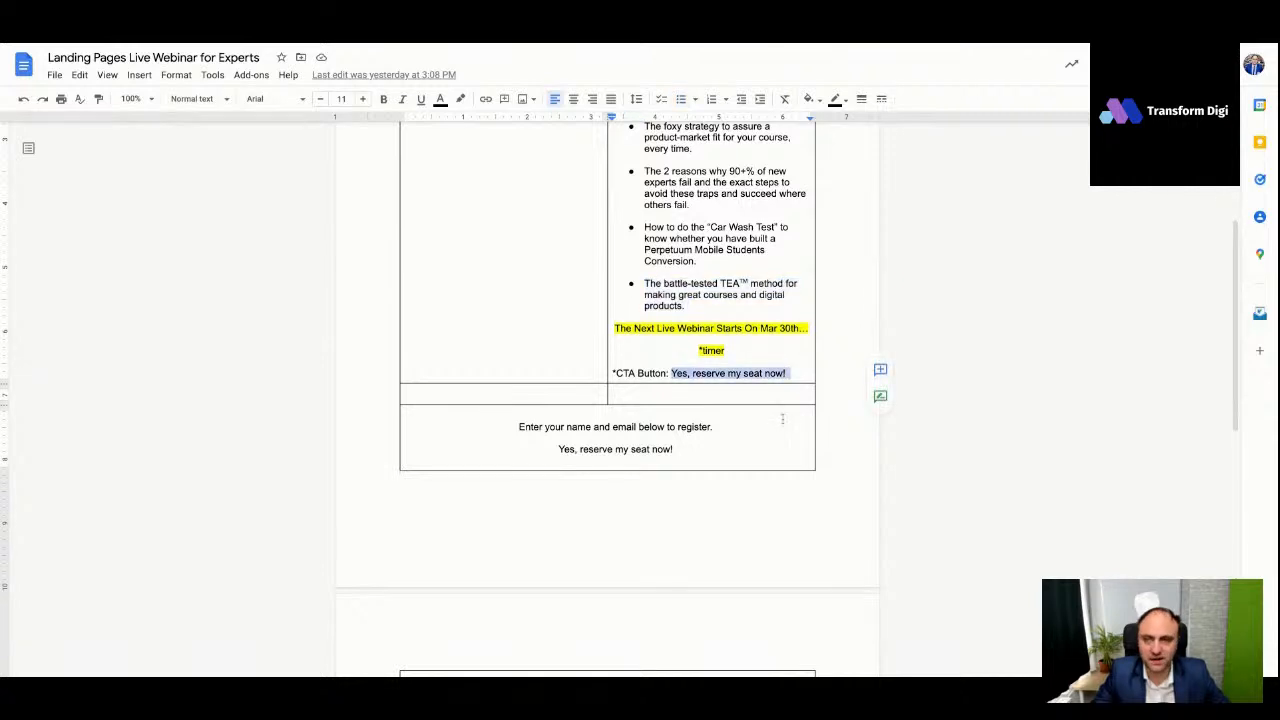
Back in Kartra, replace the "RESERVE MY SPOT" button text with "Yes, reserve my seat now!" and apply it
click(334, 46)
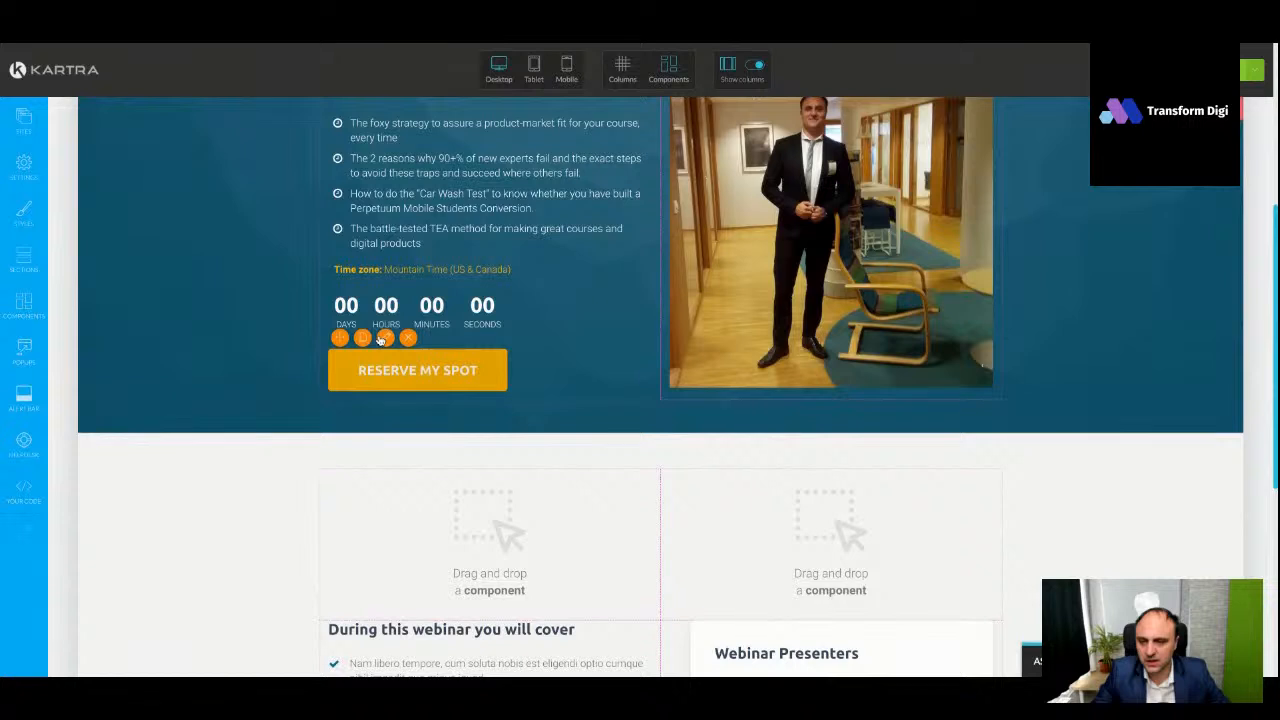
click(382, 338)
click(121, 154)
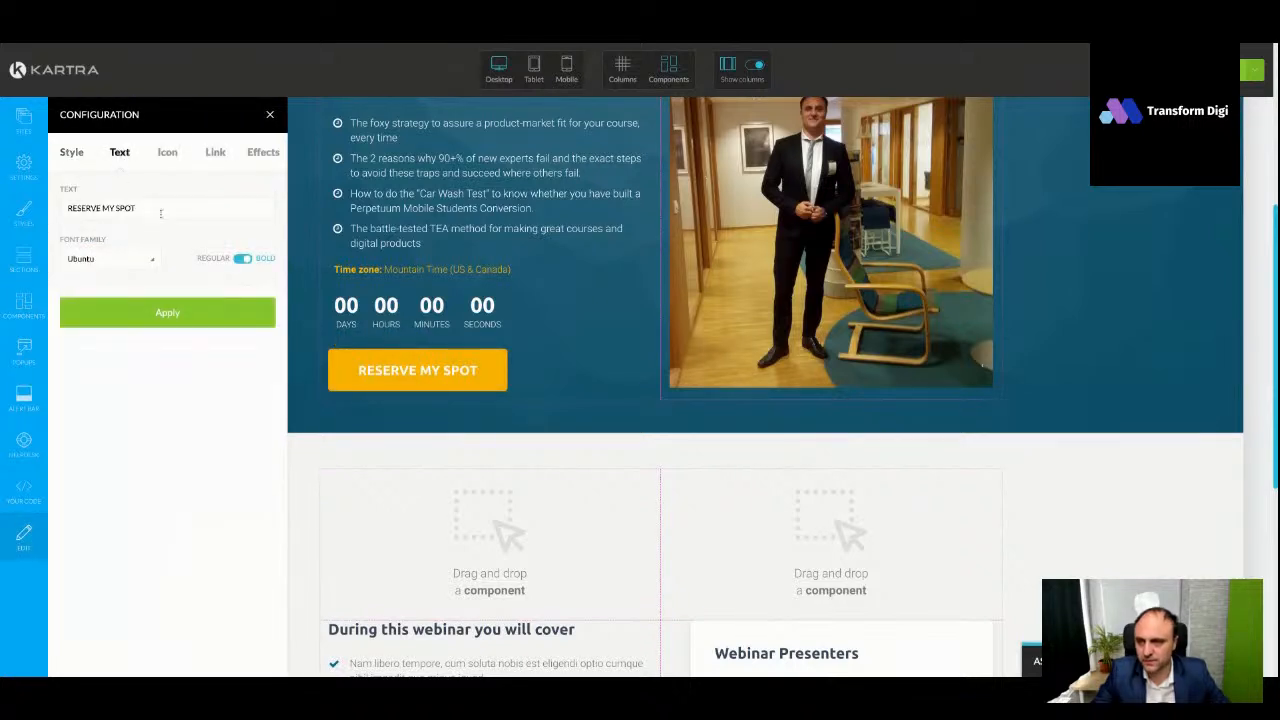
key(ctrl+a)
key(ctrl+v)
click(183, 318)
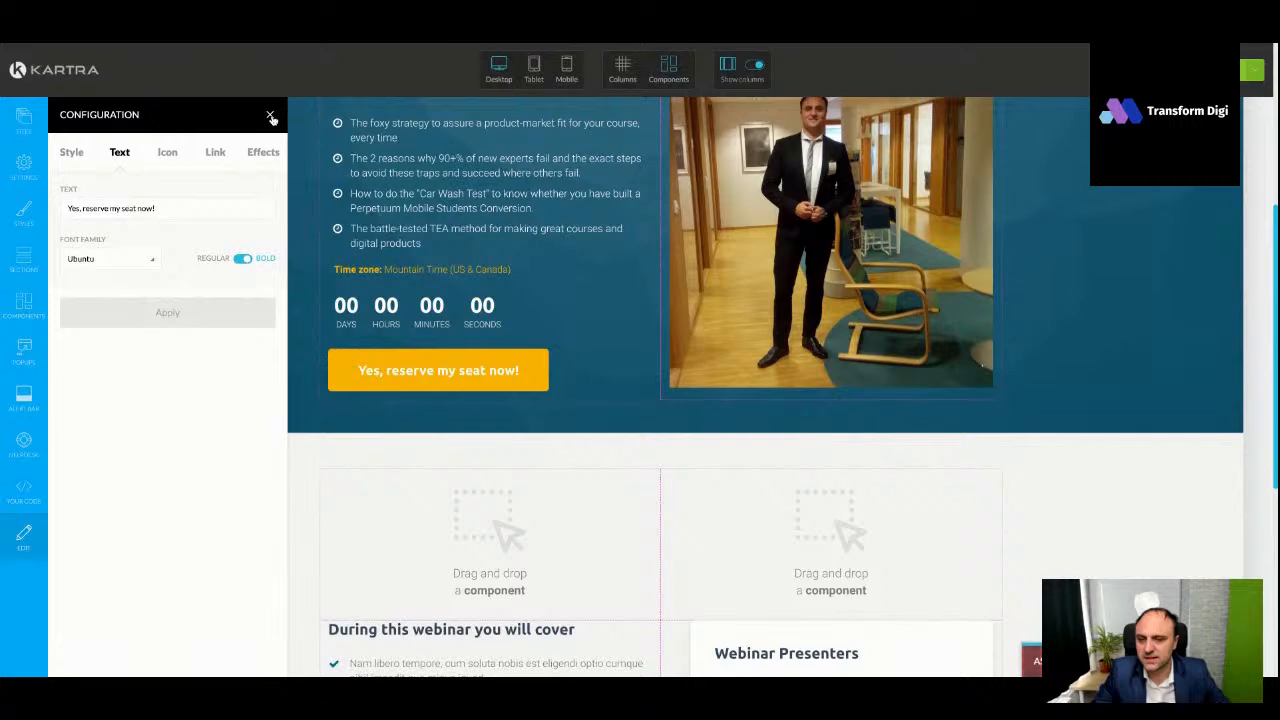
Set the CTA button's link to pop an opt-in form and place the "City Lines" form template as its pop-up
click(216, 154)
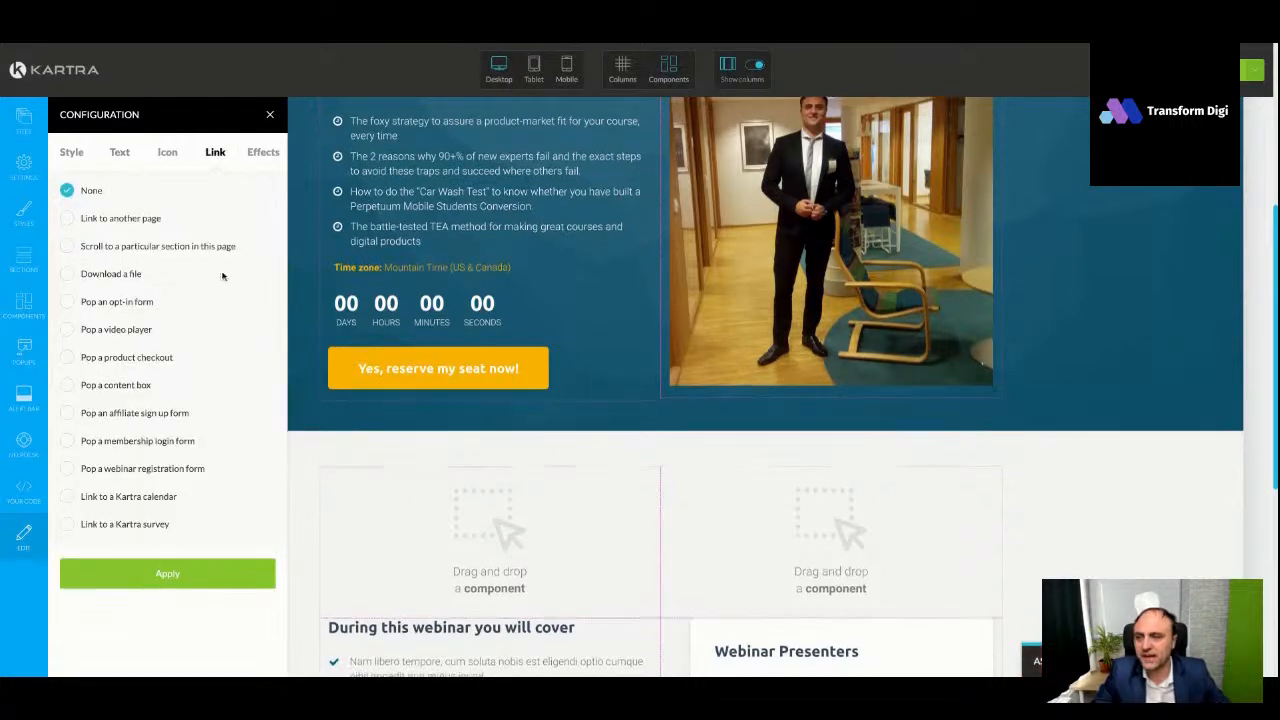
click(140, 301)
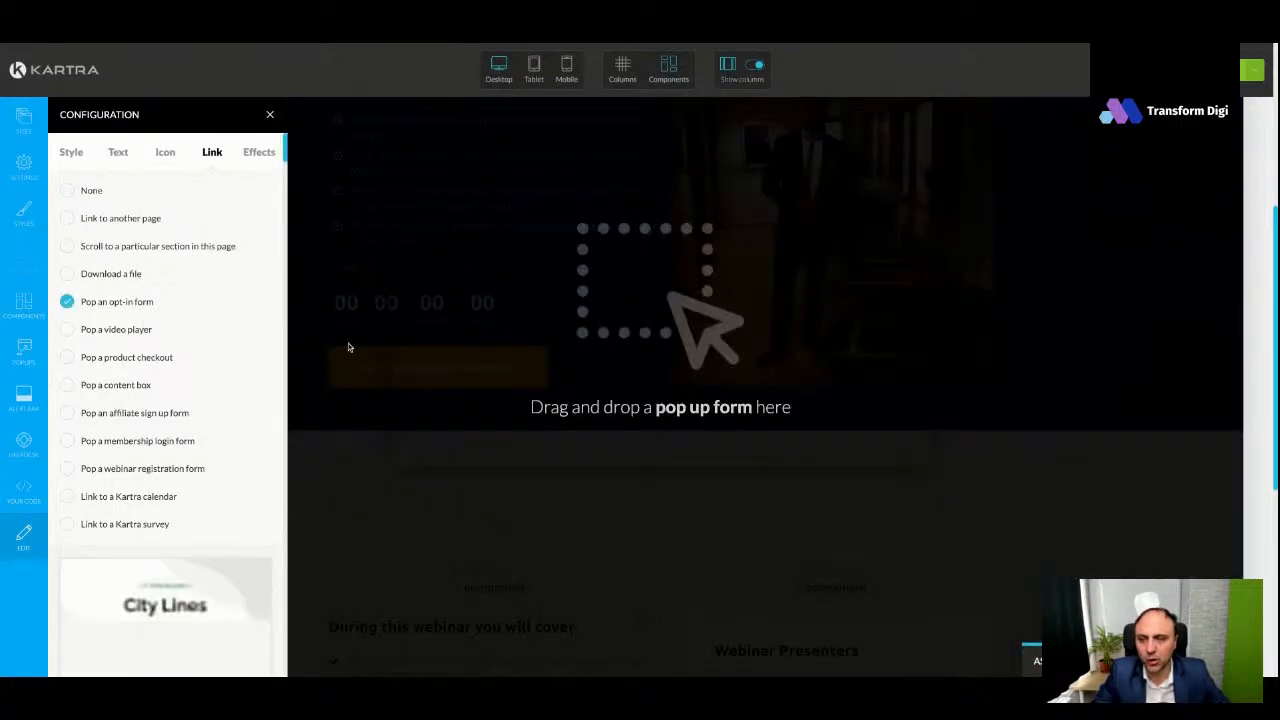
scroll(246, 390, down, 5)
scroll(203, 356, down, 1)
scroll(206, 354, up, 3)
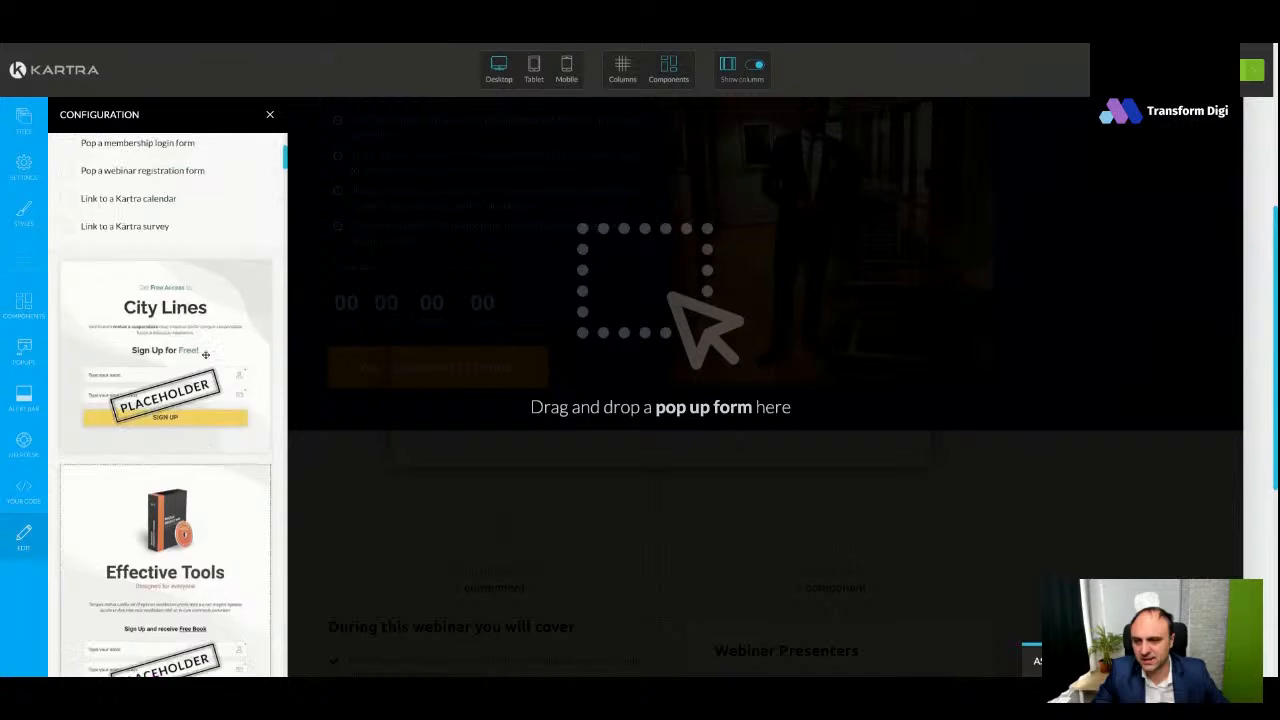
scroll(206, 355, up, 2)
scroll(206, 355, down, 2)
drag(174, 356, 660, 240)
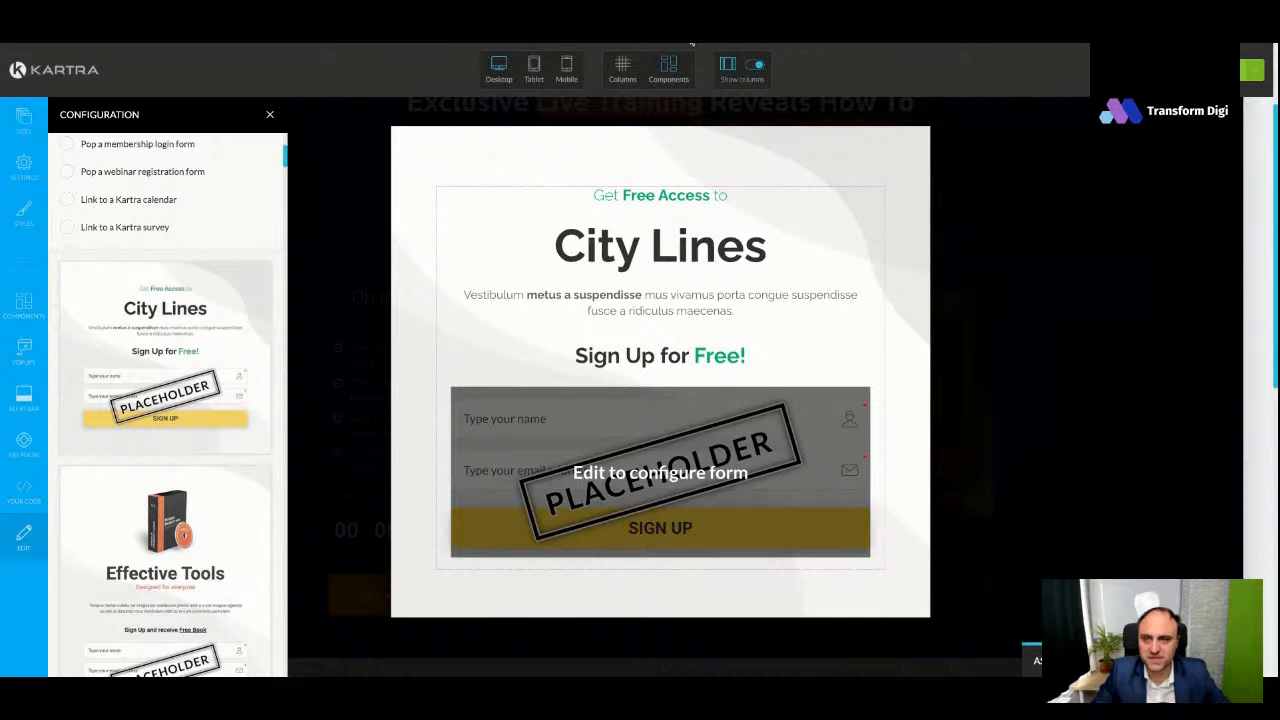
From the Google Docs copy, copy the opt-in form texts "Enter your name and email below to register." and "Yes, reserve my seat now!" for Kartra
click(691, 40)
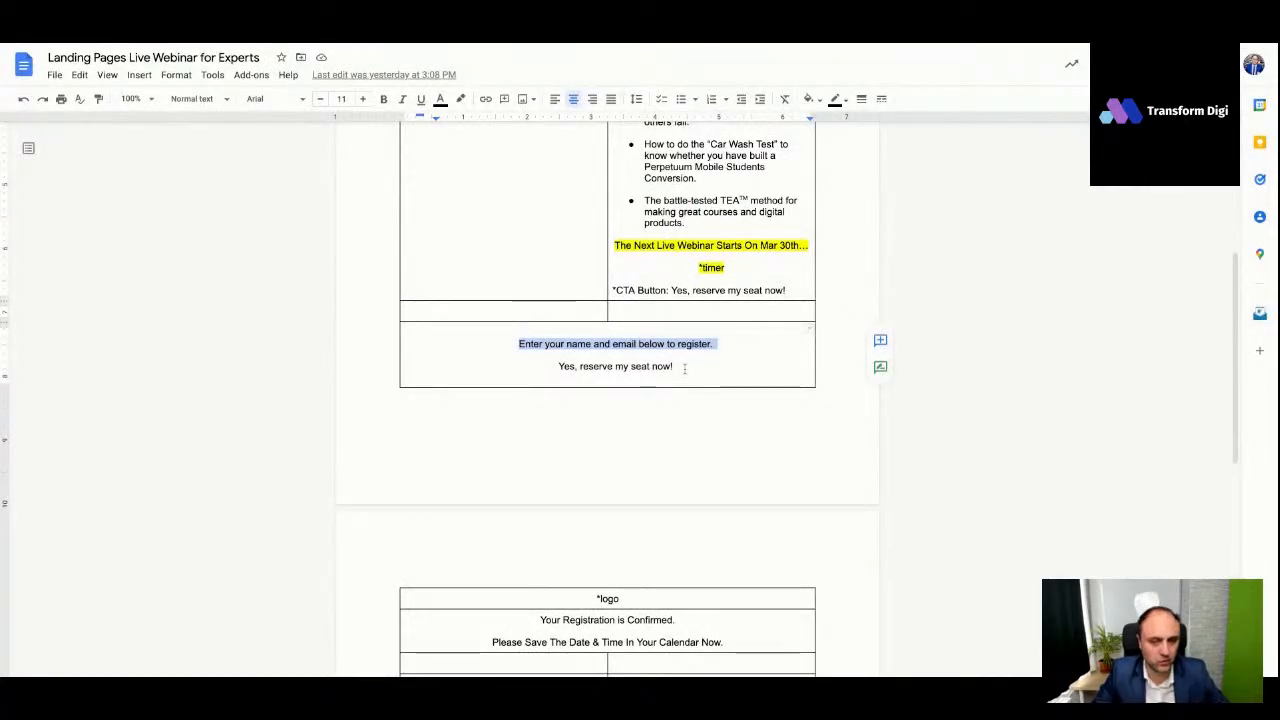
click(287, 42)
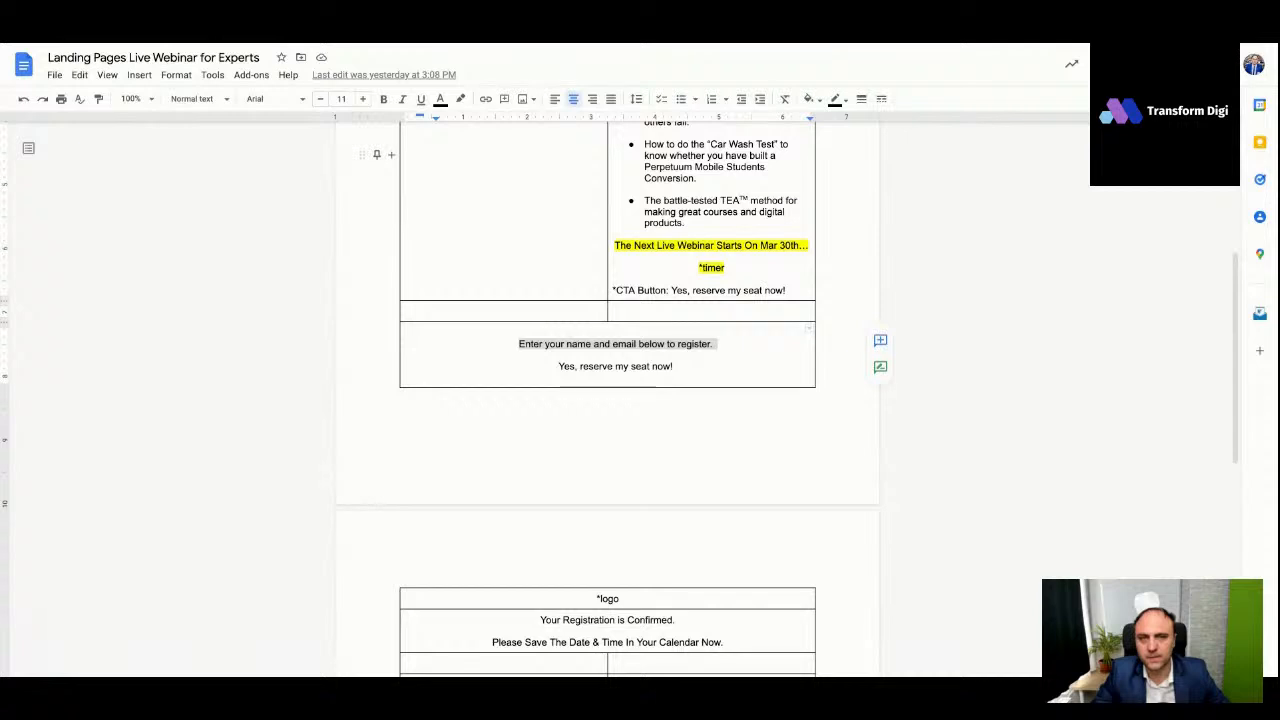
key(alt+Tab)
drag(557, 370, 680, 368)
click(300, 42)
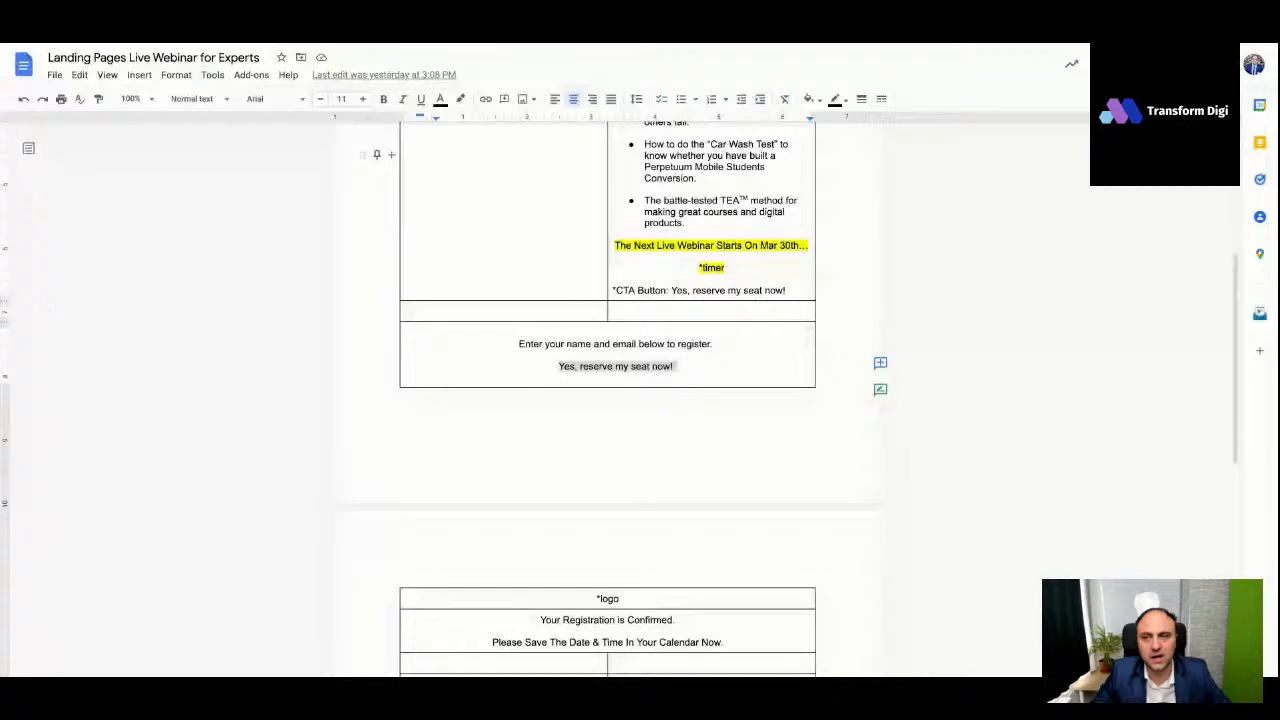
Copy the thank-you page headline "Your Registration is Confirmed." from the Google Docs copy
click(332, 135)
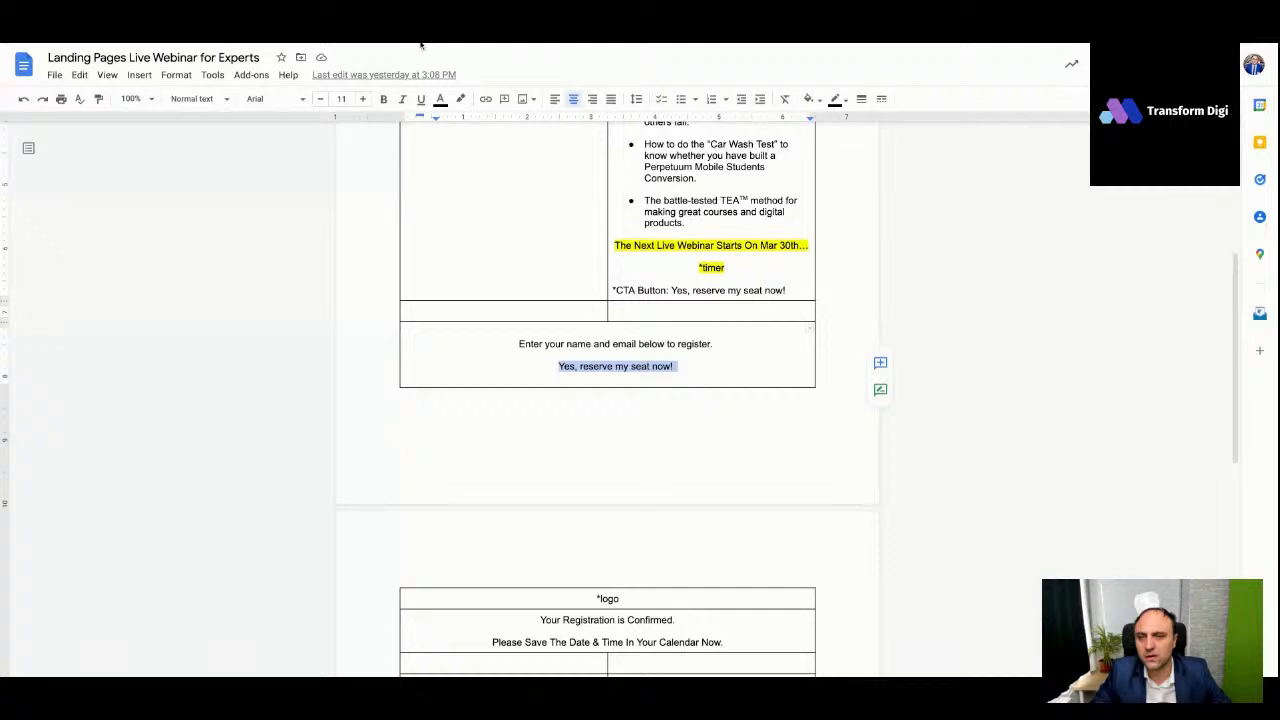
scroll(624, 357, down, 5)
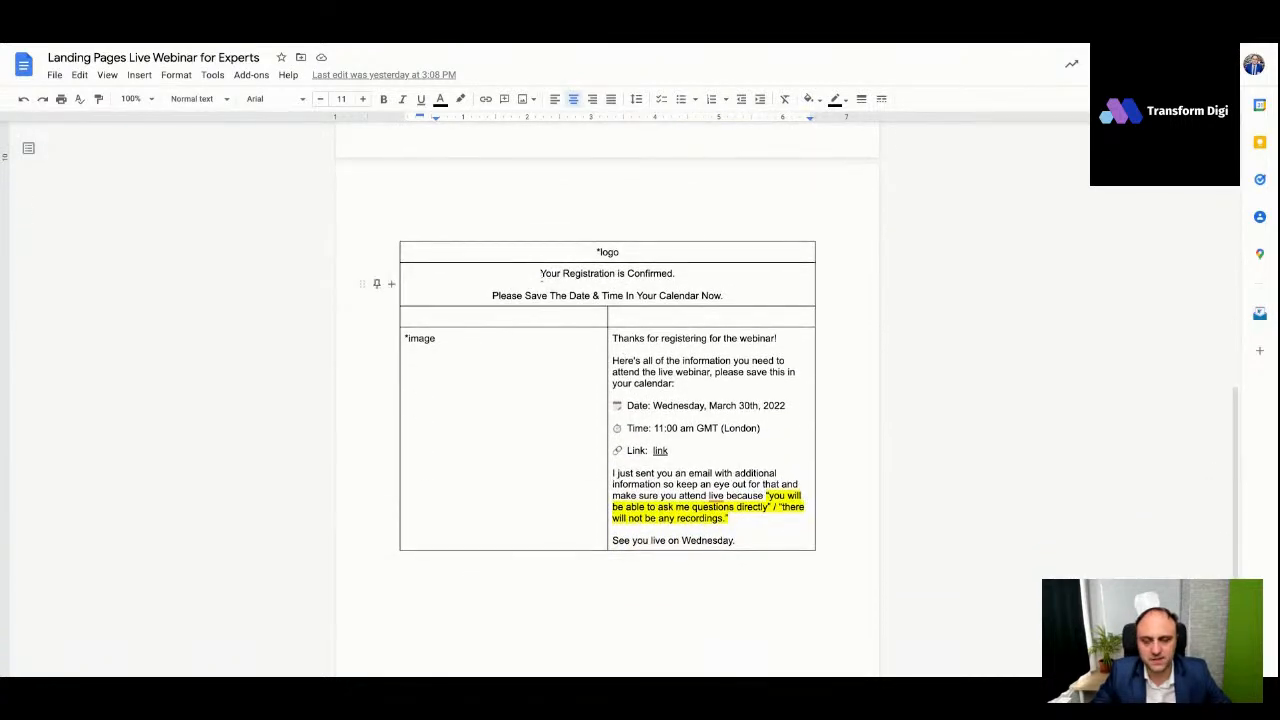
triple_click(540, 273)
key(ctrl+c)
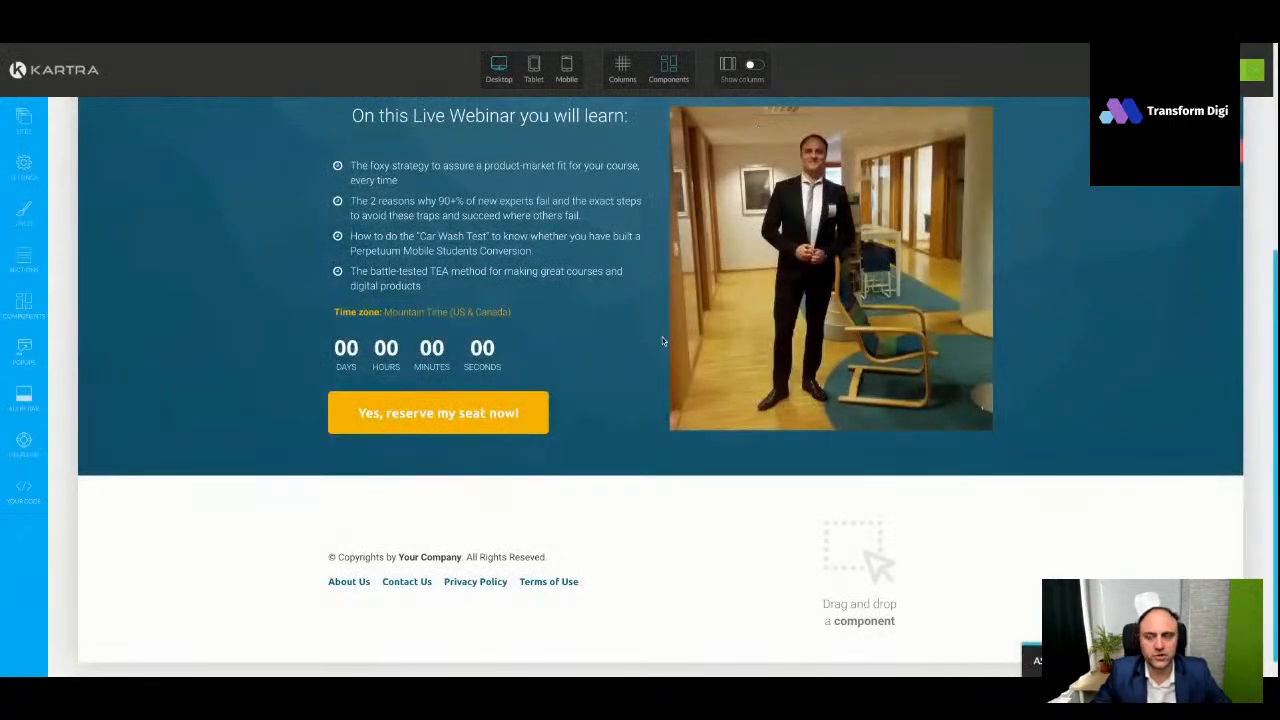
In Kartra's TY Page Webinar for Experts, replace the main headline with "Your Registration is Confirmed", without the final period
scroll(662, 337, down, 1)
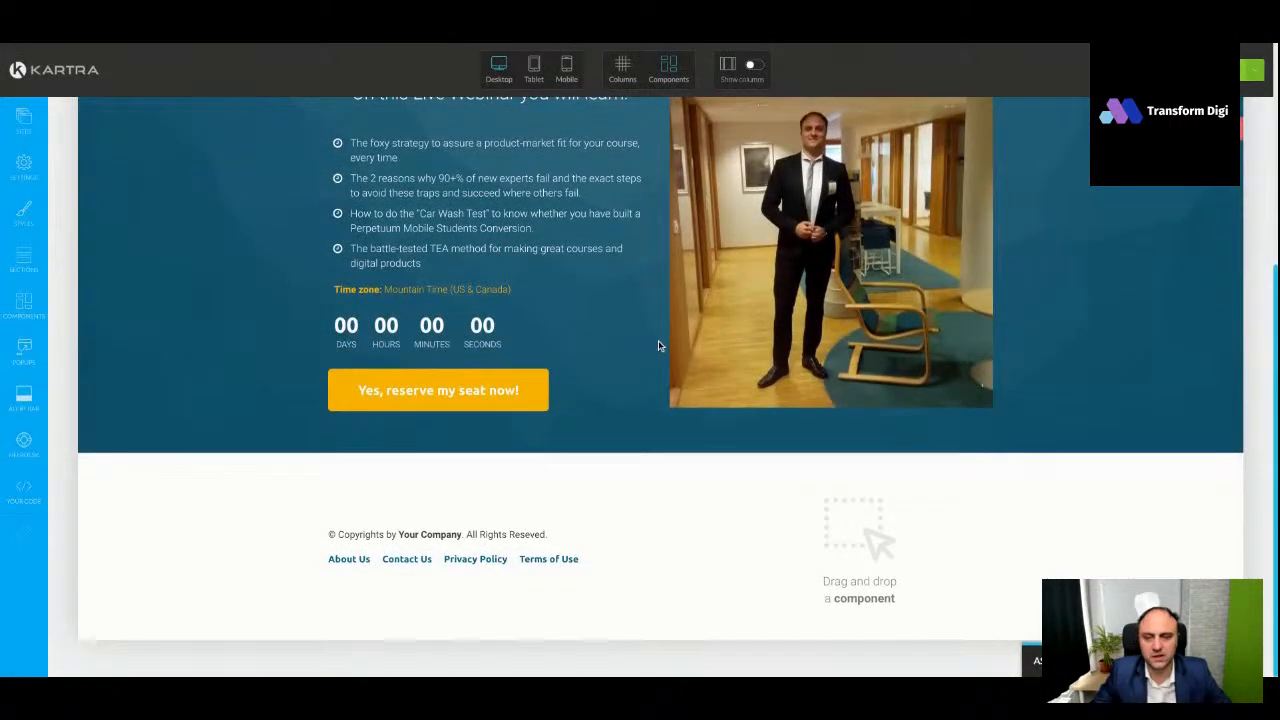
scroll(660, 340, up, 3)
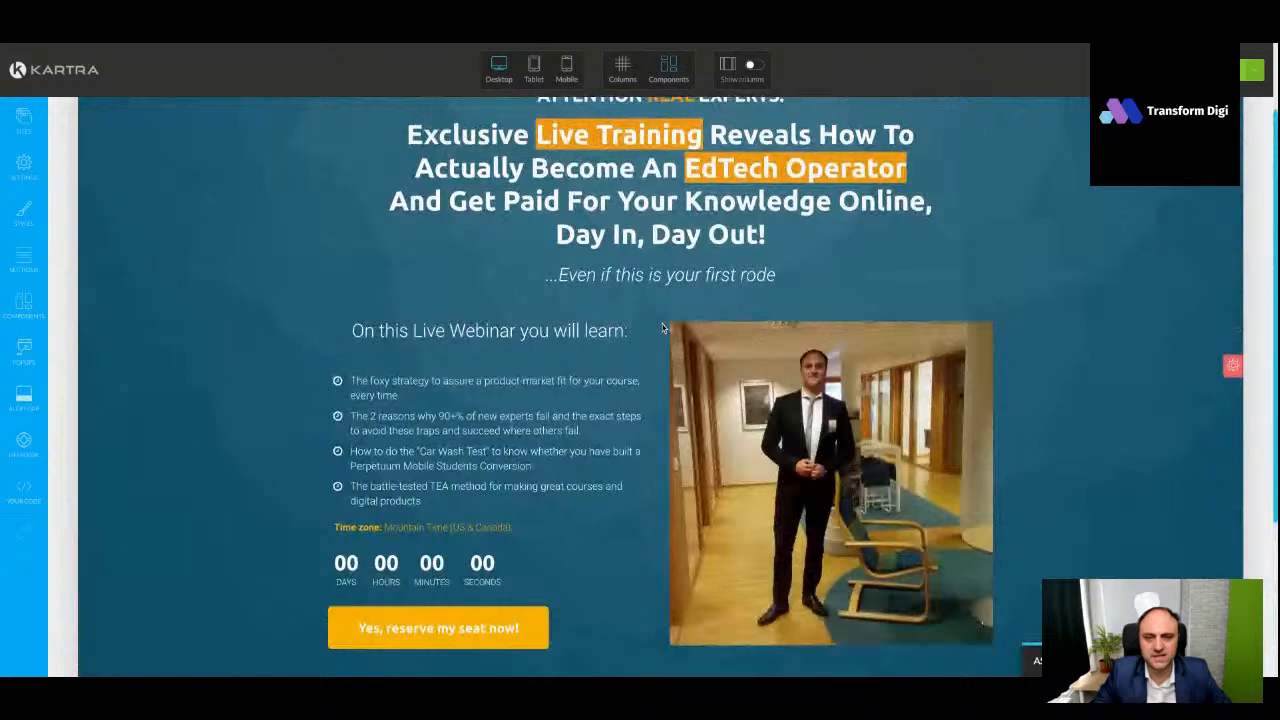
scroll(662, 318, up, 1)
scroll(668, 386, down, 1)
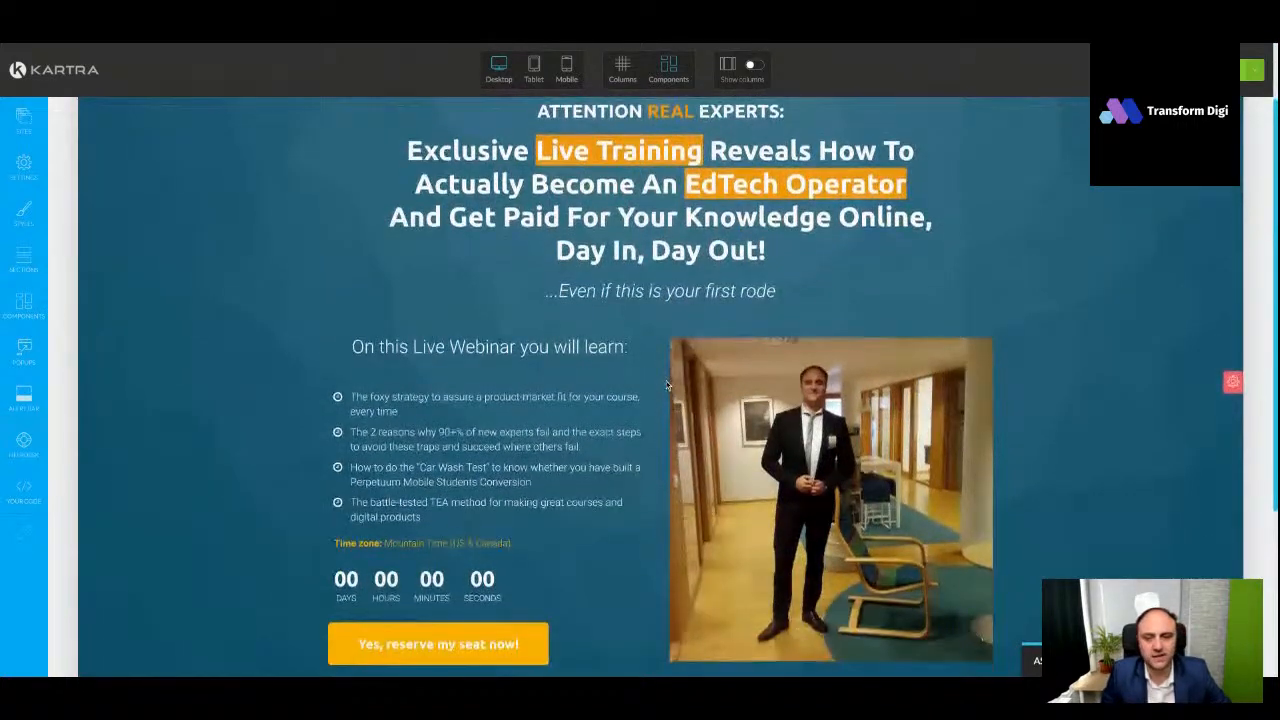
scroll(655, 370, down, 3)
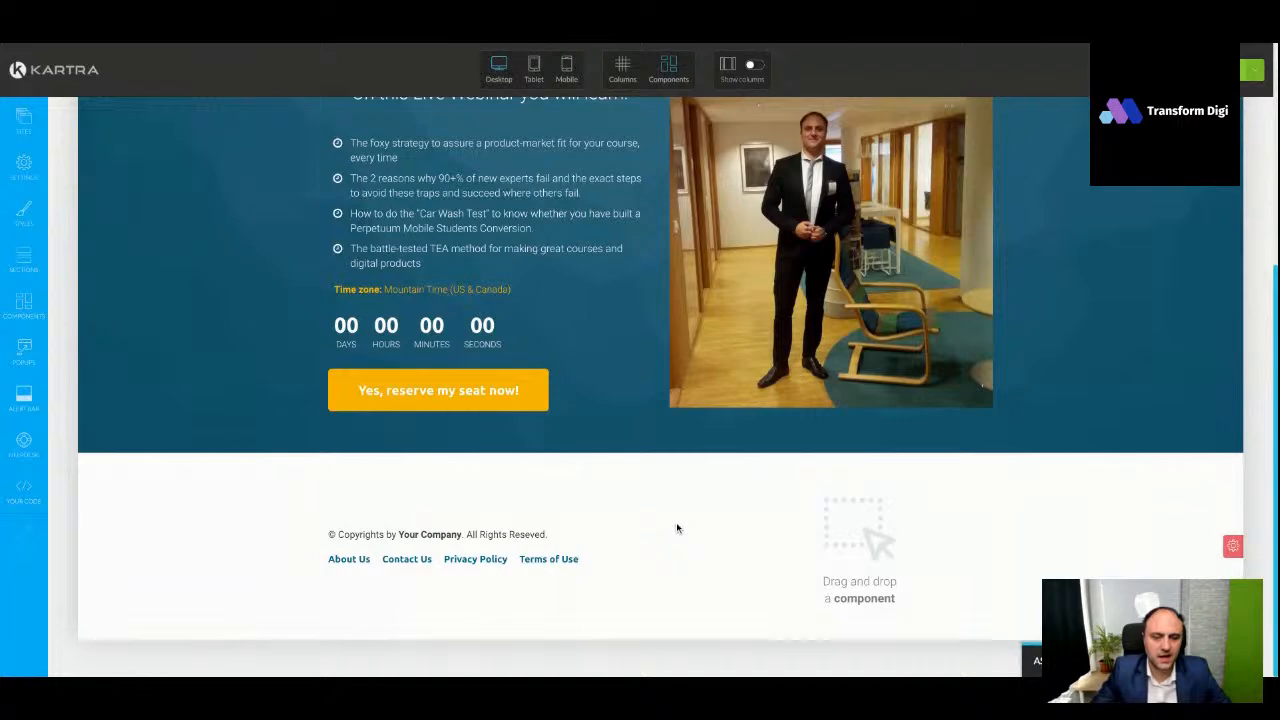
scroll(677, 528, up, 4)
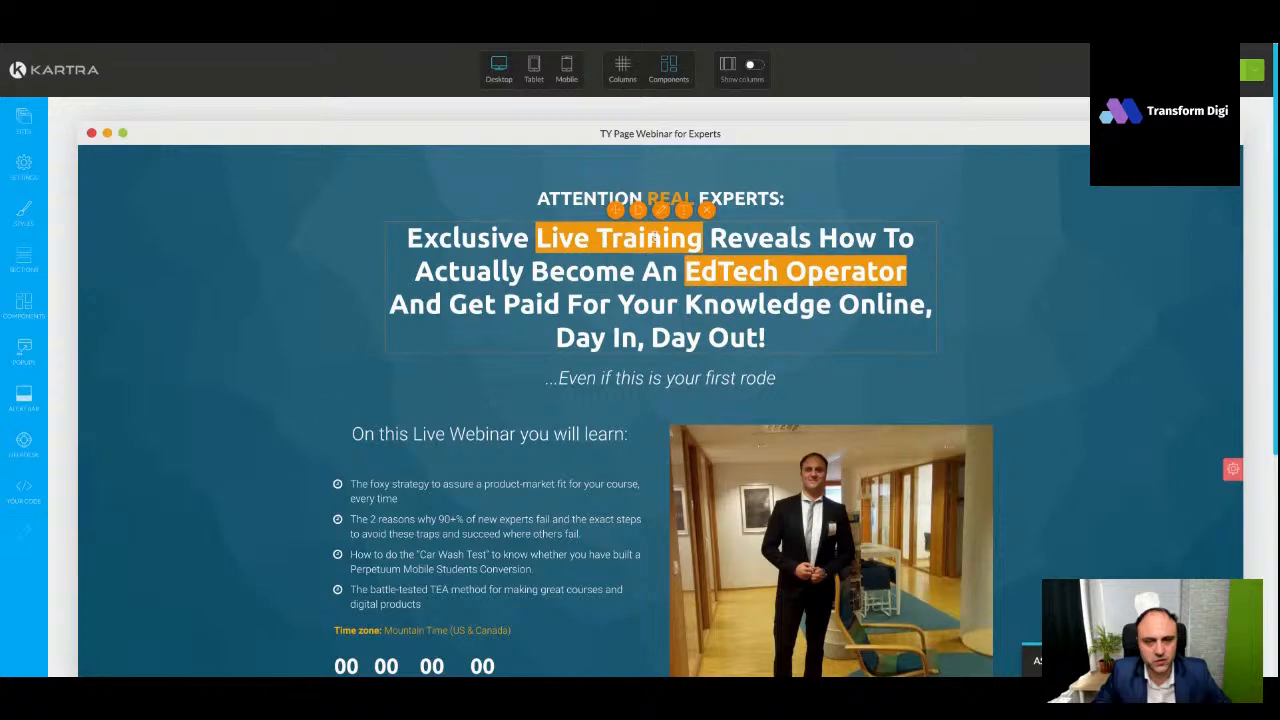
triple_click(677, 237)
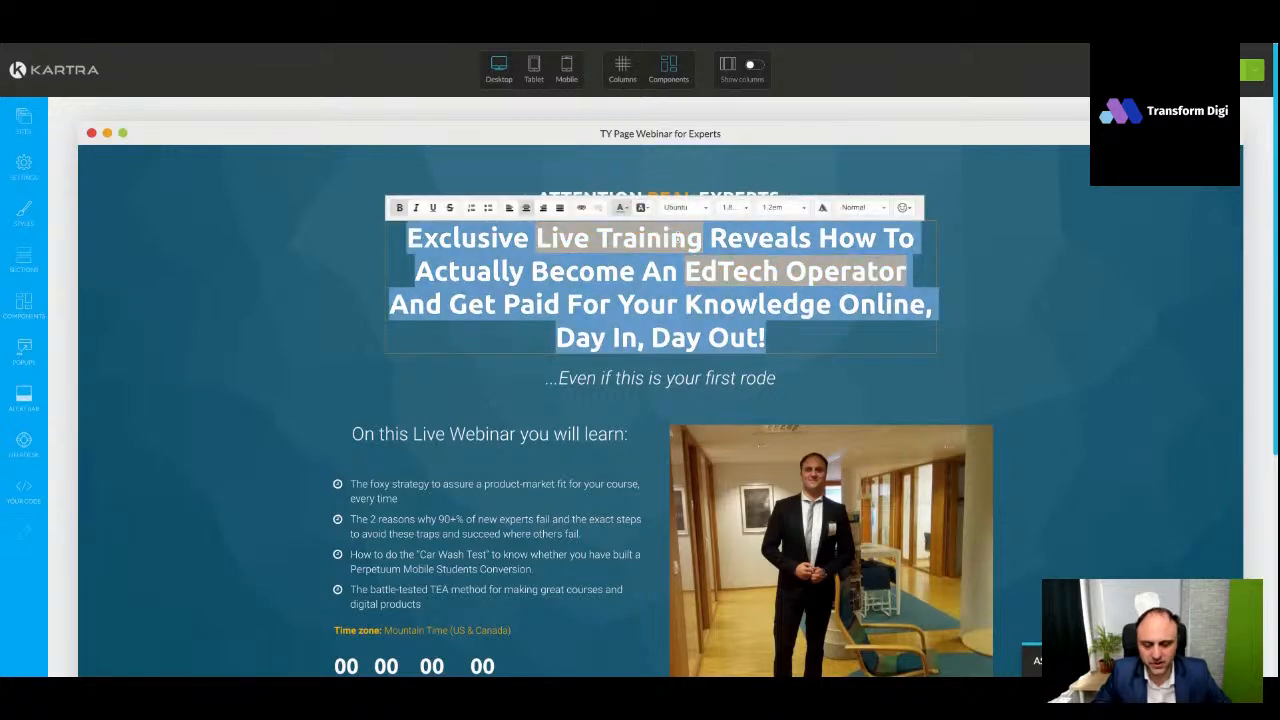
key(ctrl+v)
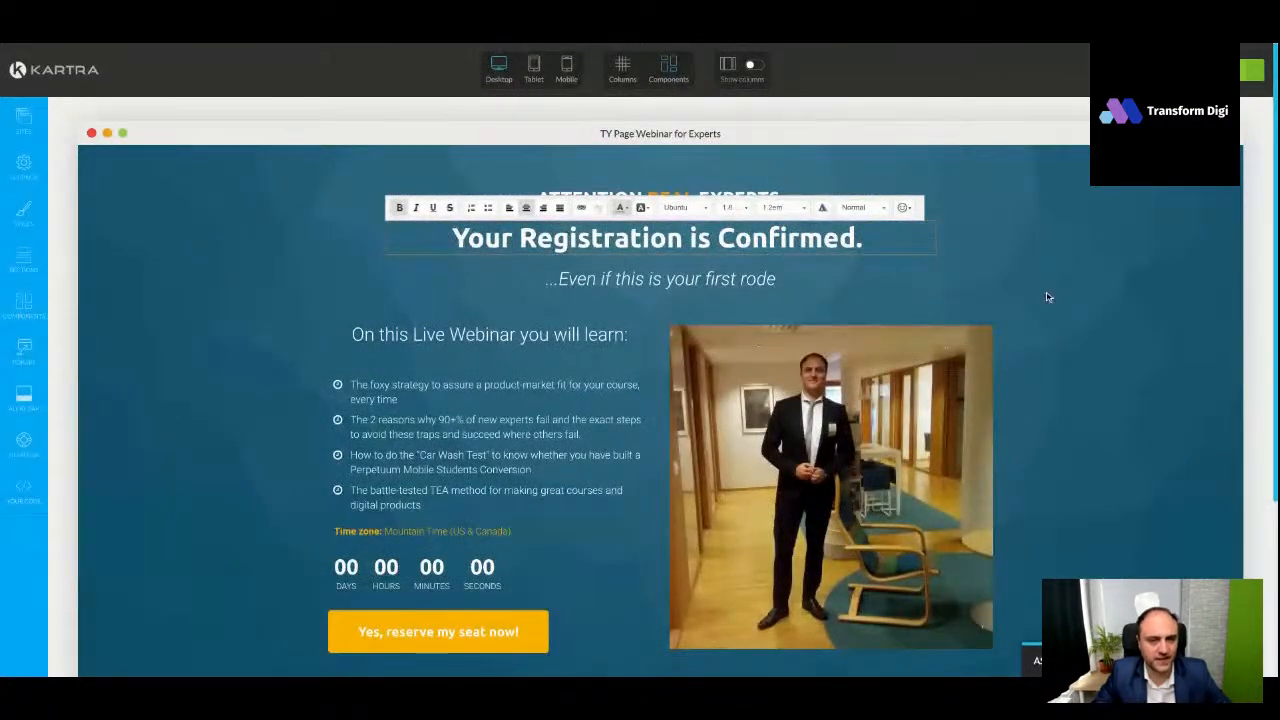
key(BackSpace)
key(BackSpace)
click(1039, 327)
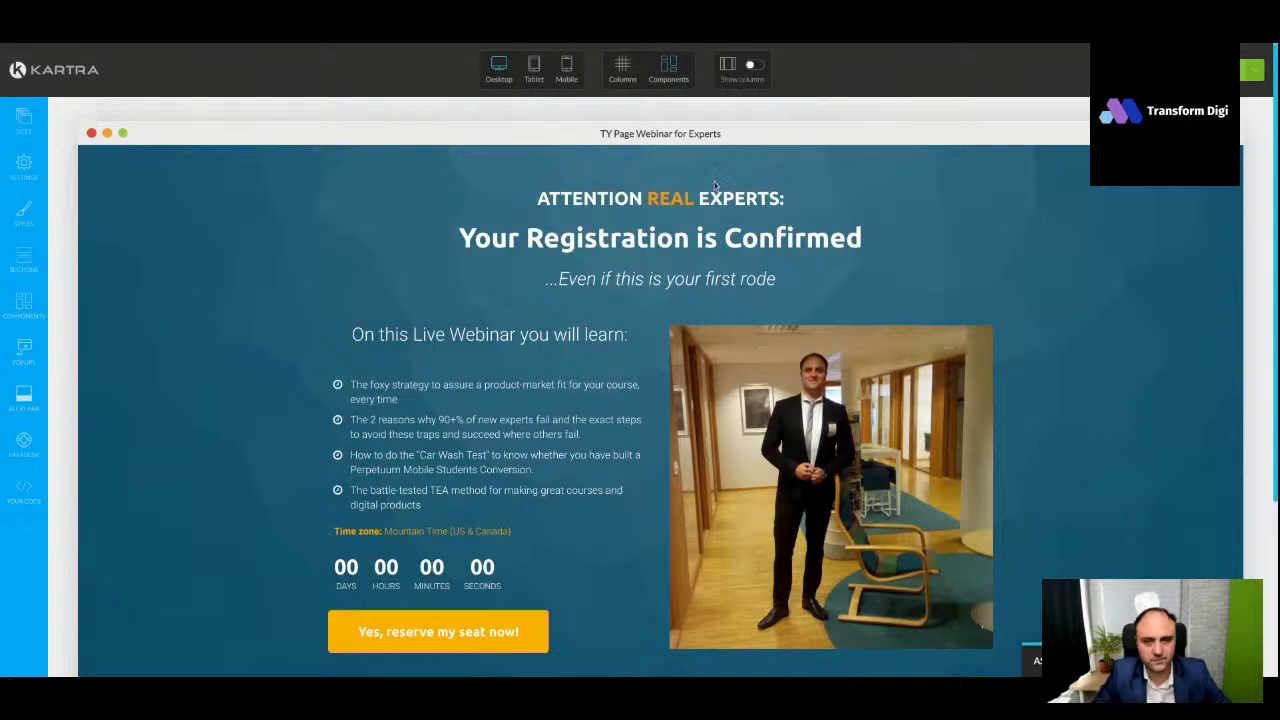
Delete the "ATTENTION REAL EXPERTS:" line and replace the subheadline with "Please Save The Date & Time In Your Calendar Now."
click(706, 178)
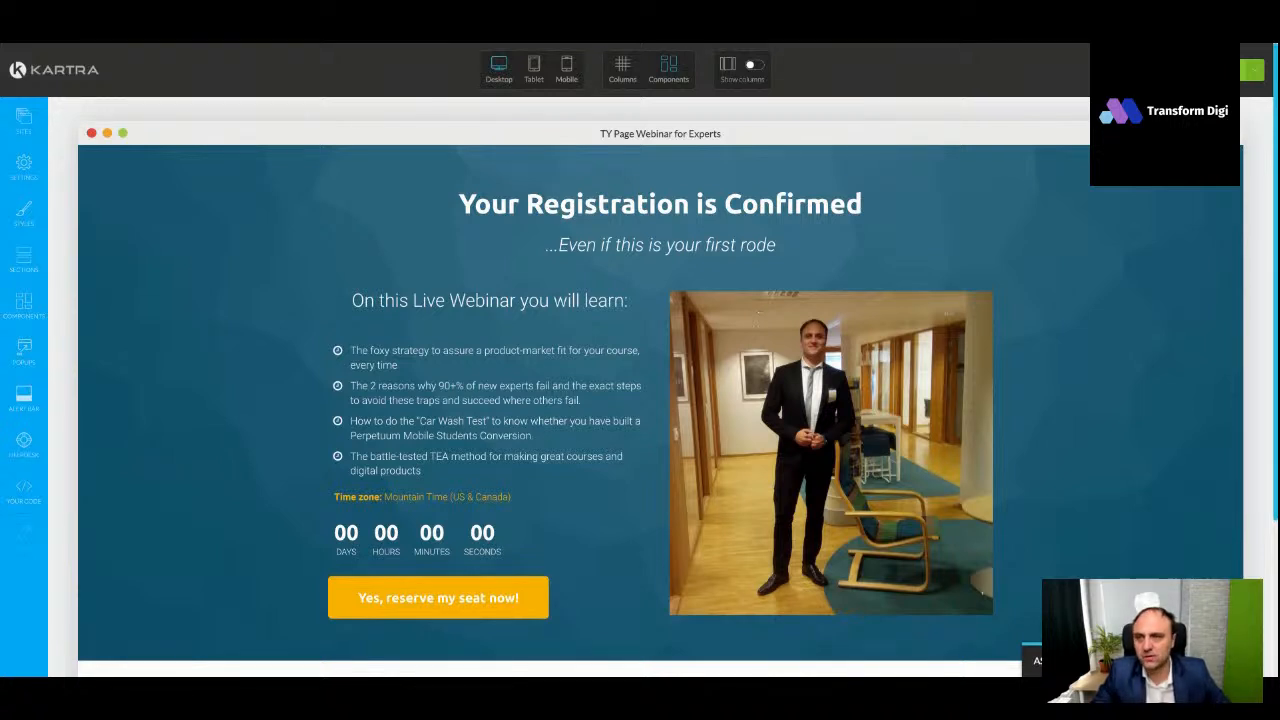
click(678, 238)
key(ctrl+a)
text(Please Save The Date & Time In Your Calendar Now.)
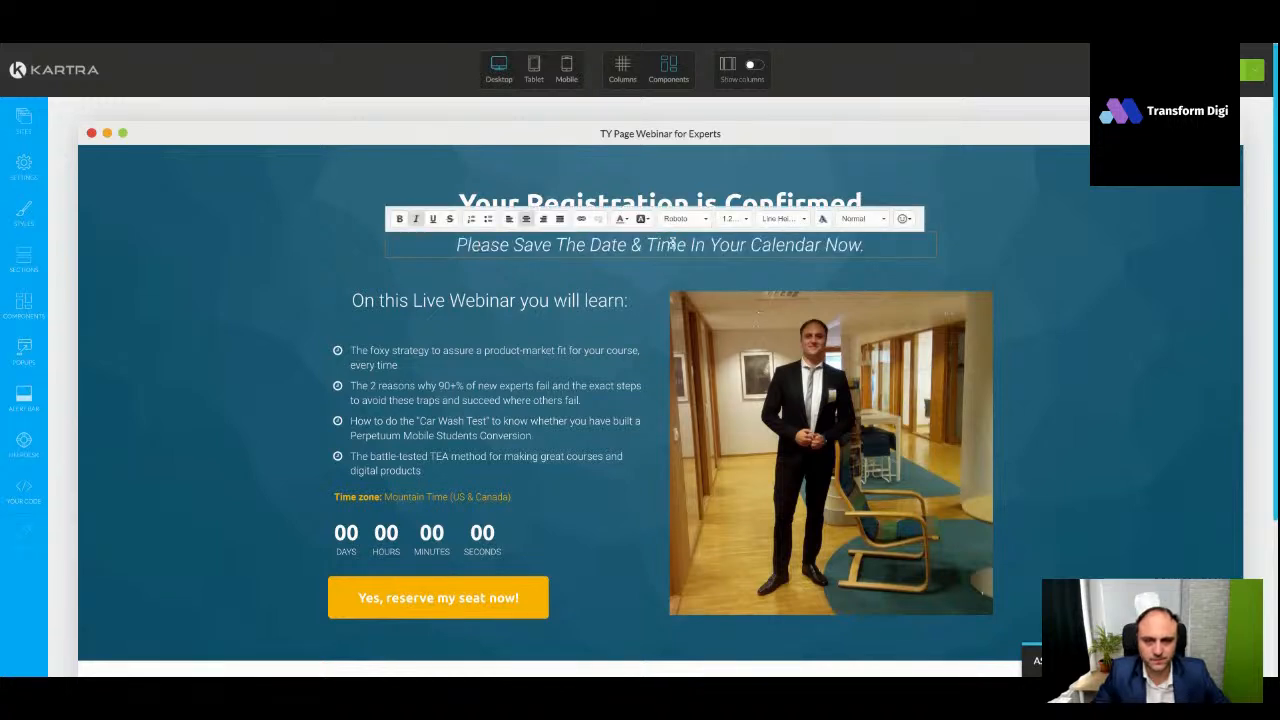
key(Escape)
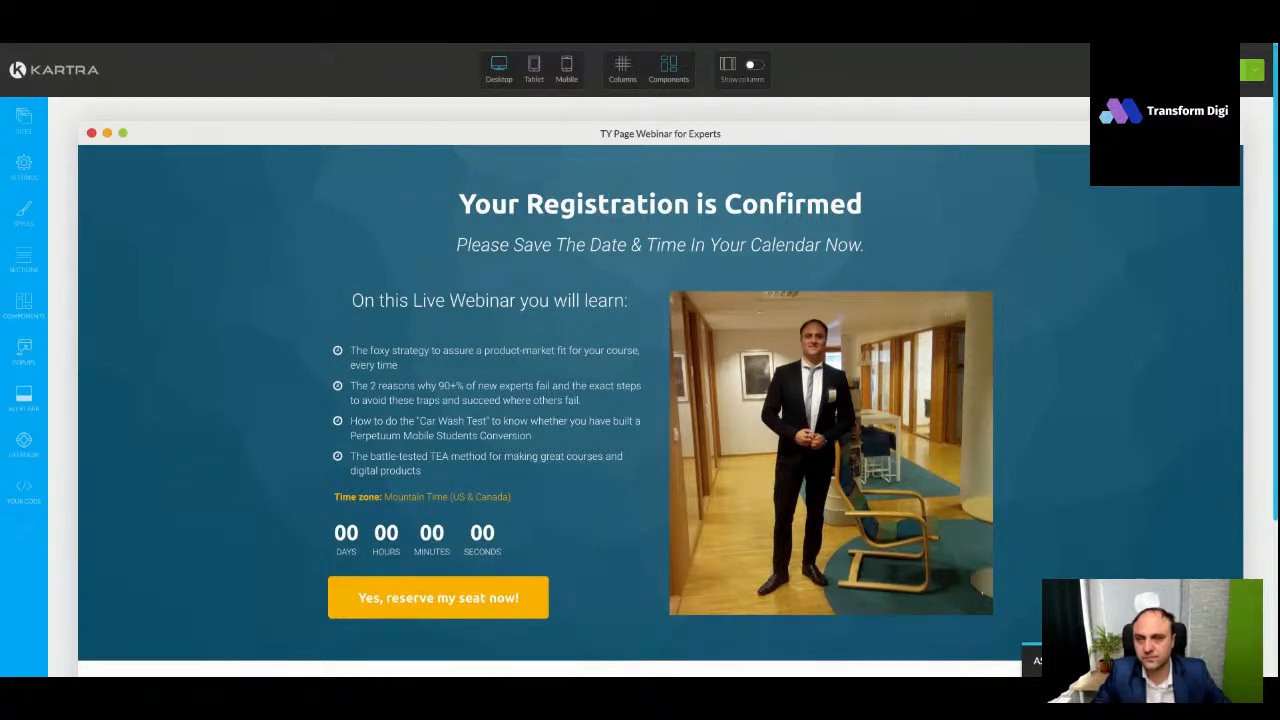
Replace the "On this Live Webinar you will learn:" text with the copied registration message and webinar details, removing the trailing blank line
click(518, 303)
key(ctrl+a)
key(ctrl+v)
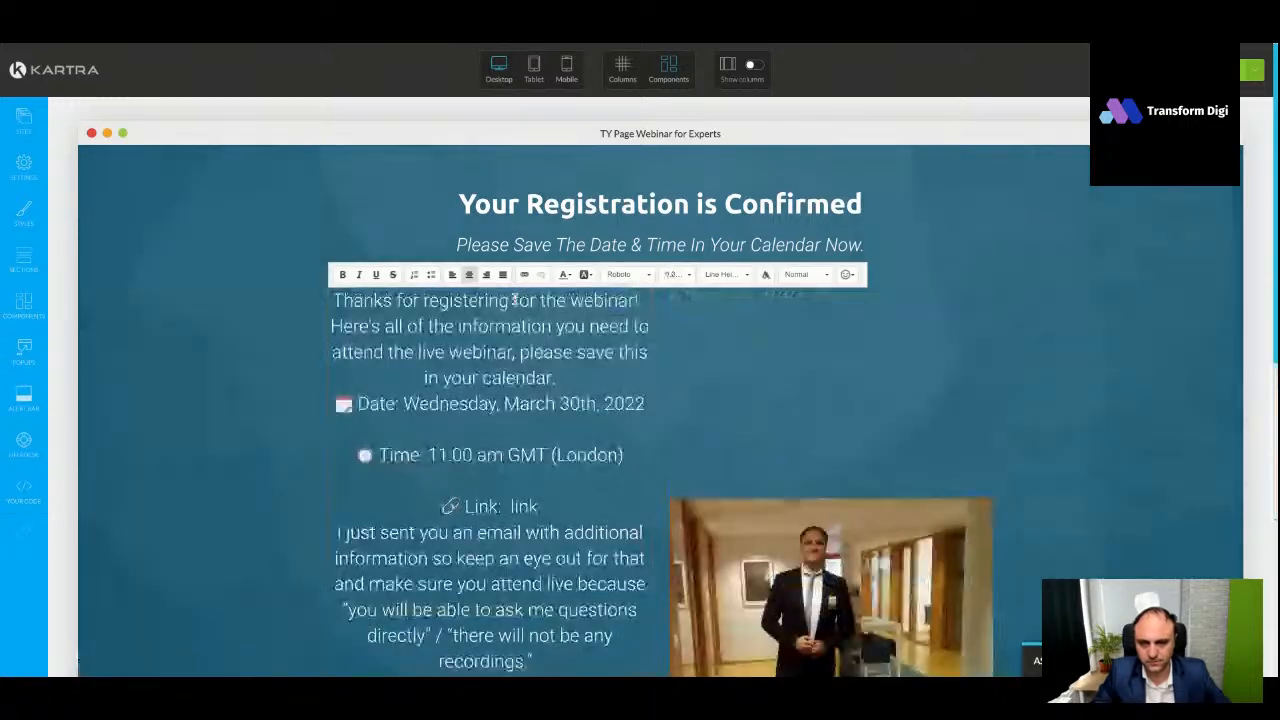
scroll(606, 407, down, 3)
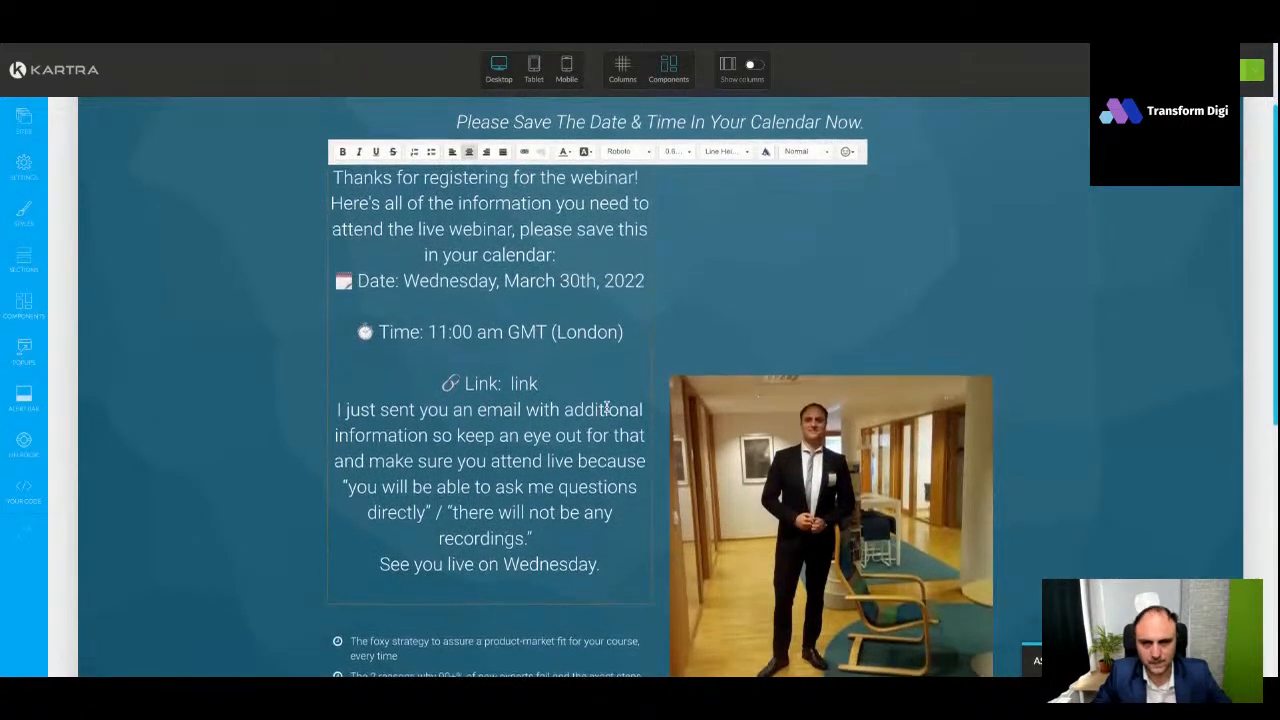
scroll(531, 384, down, 3)
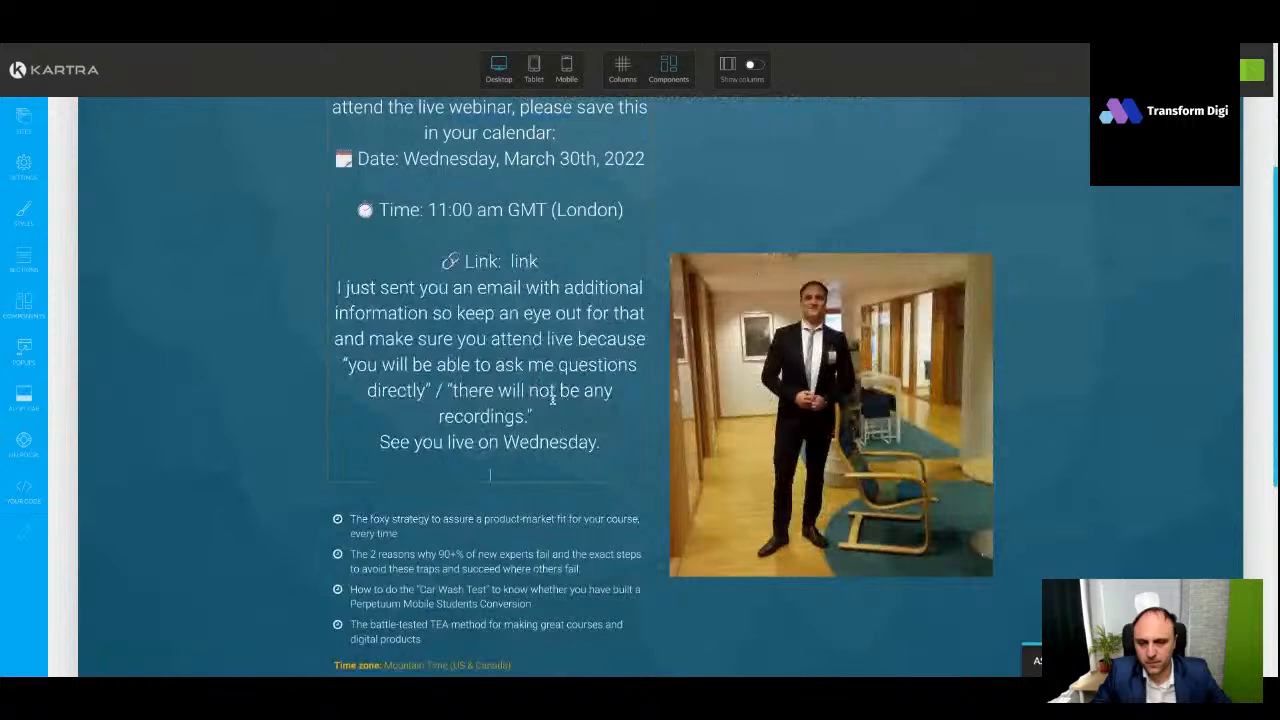
key(BackSpace)
Reduce the font size of the whole registration message and align it left
key(ctrl+a)
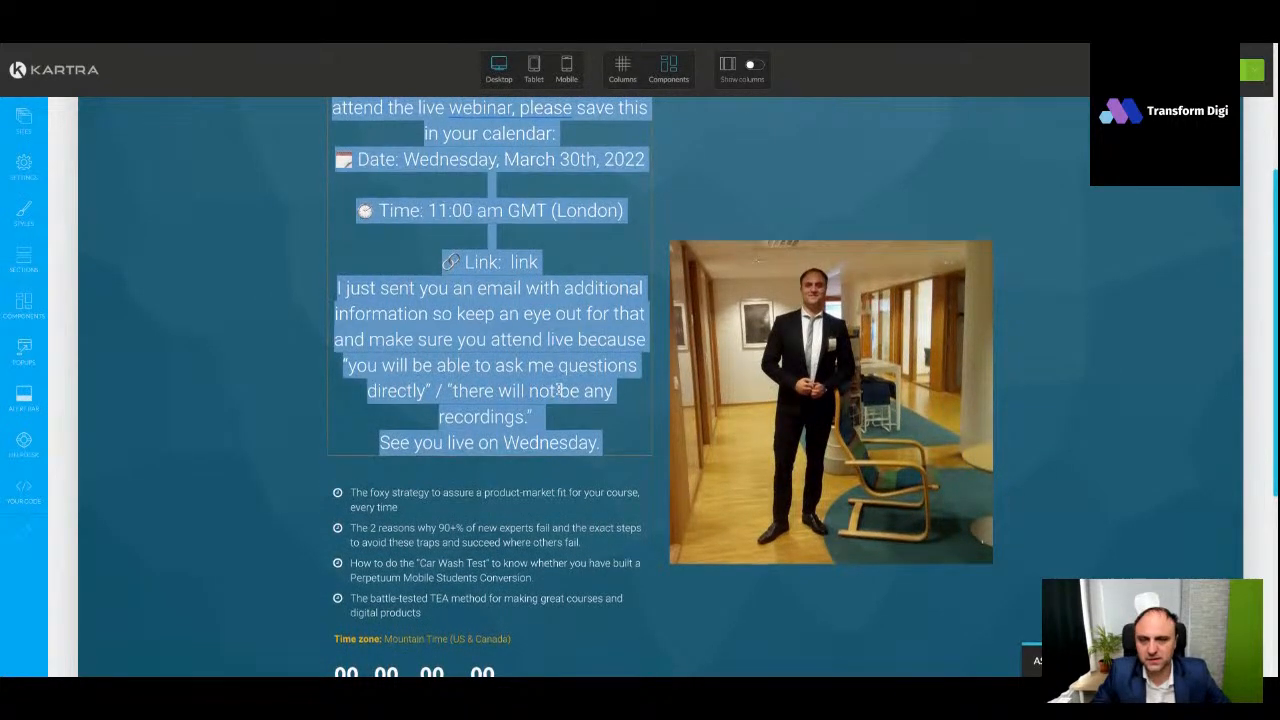
scroll(558, 390, up, 3)
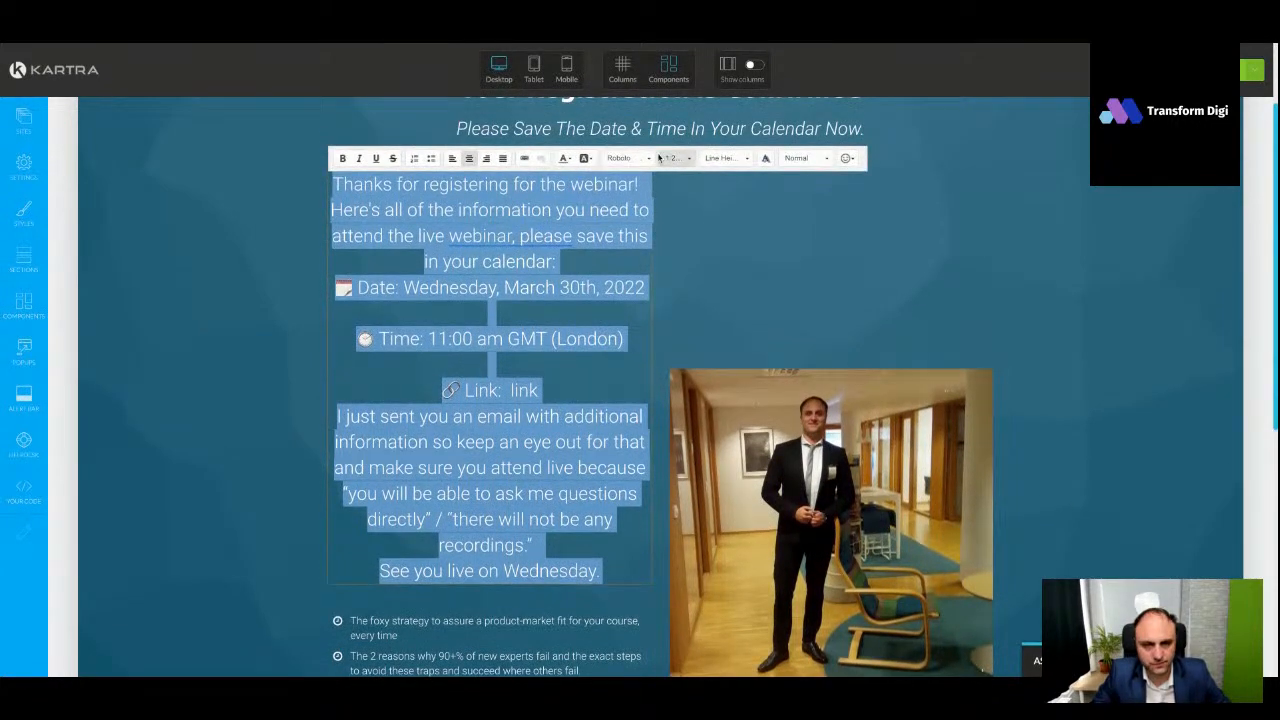
click(660, 158)
click(690, 240)
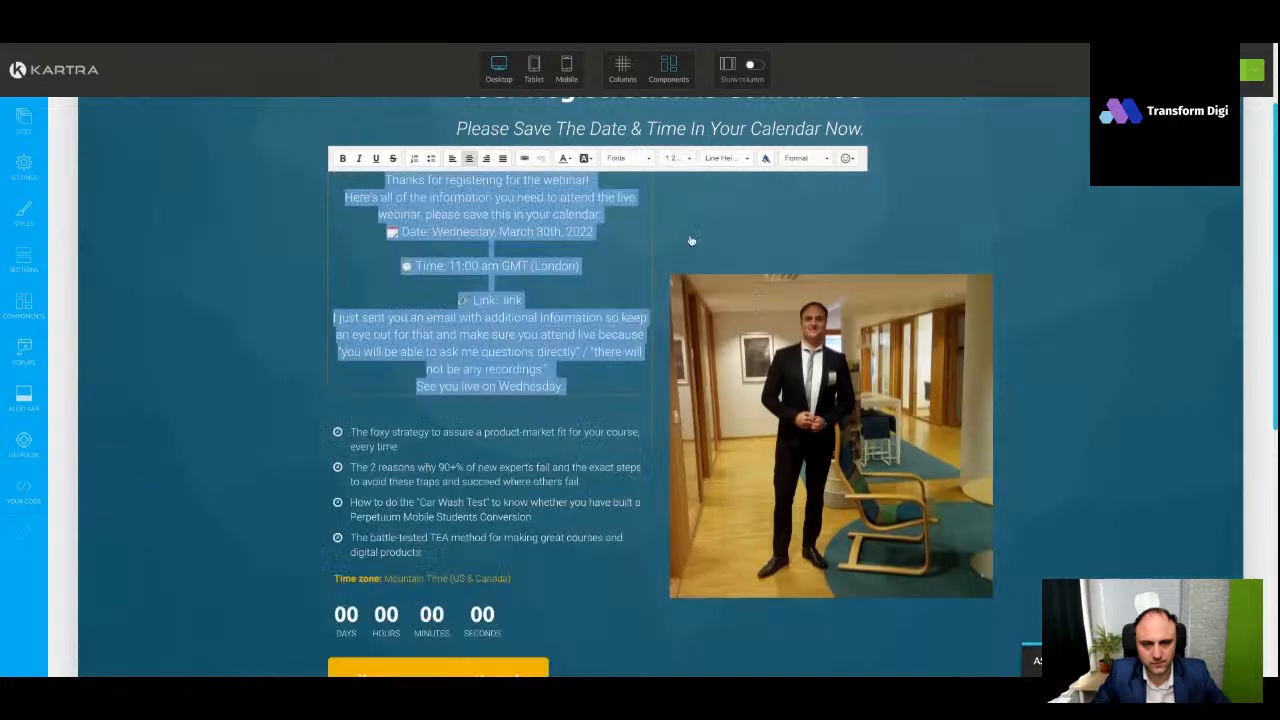
click(451, 160)
click(516, 284)
scroll(774, 309, up, 1)
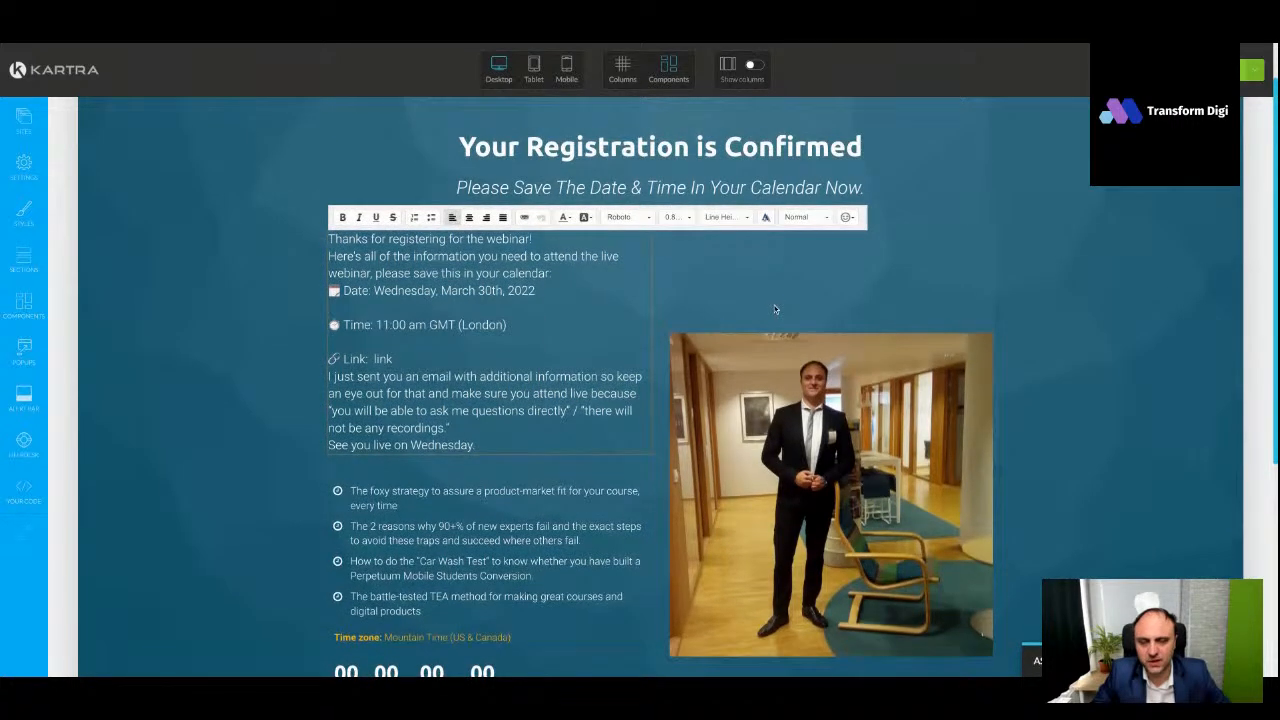
Delete all the leftover webinar bullet points below the registration message
scroll(774, 320, down, 2)
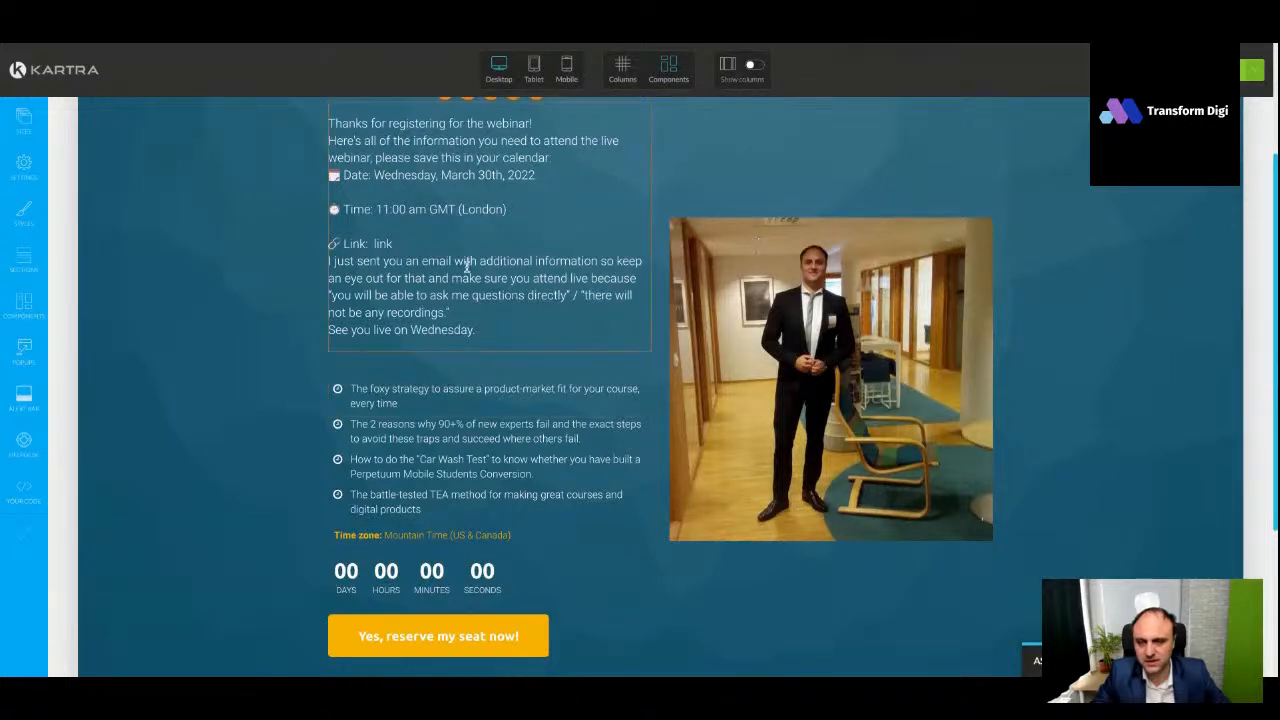
scroll(513, 335, up, 1)
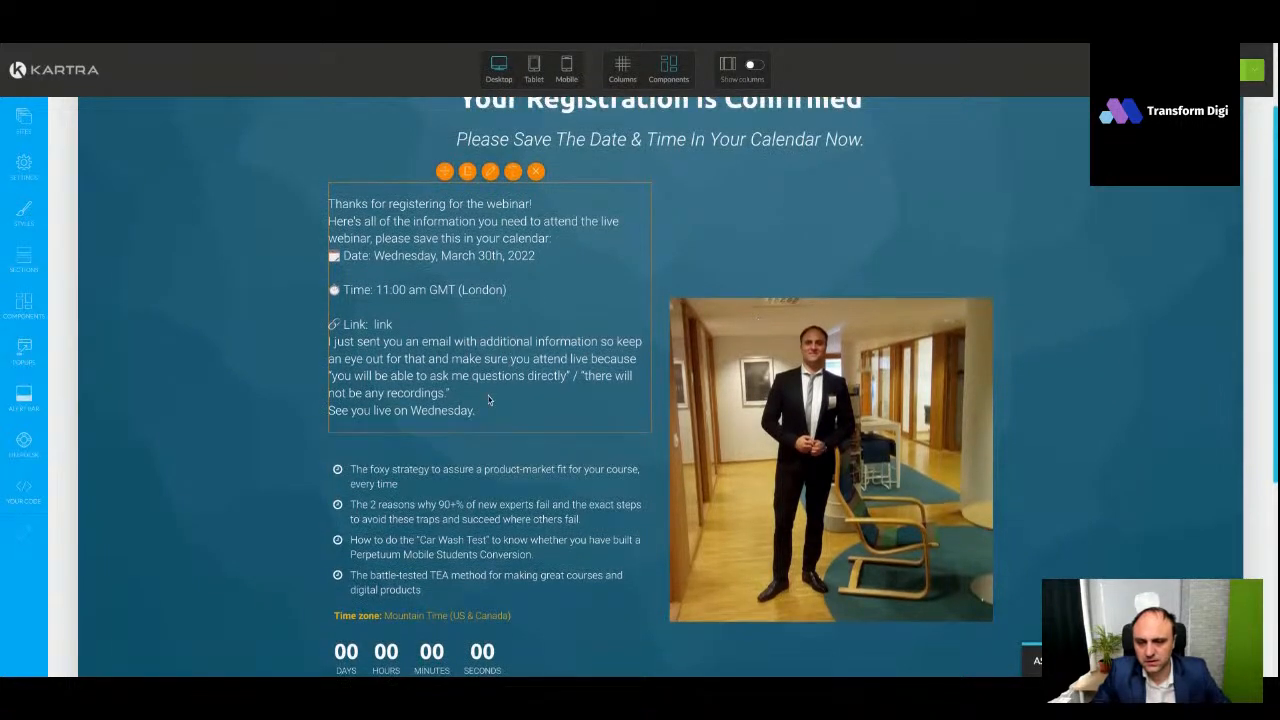
click(513, 457)
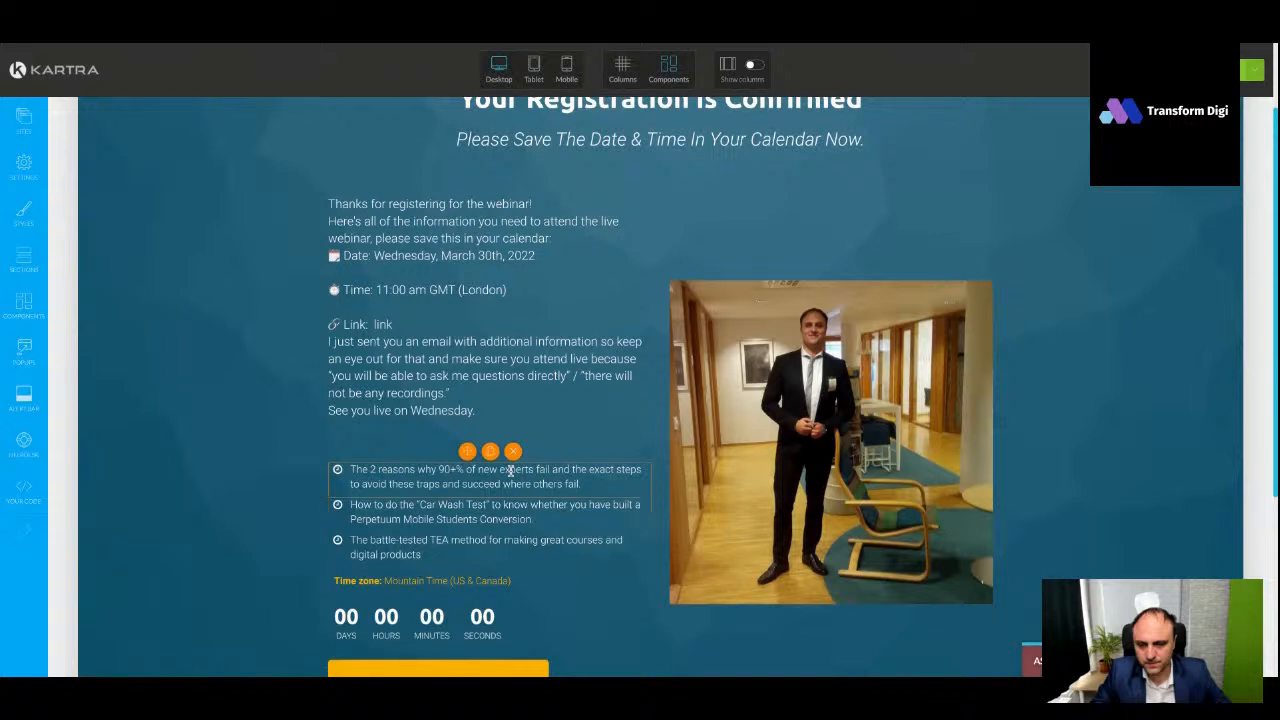
click(513, 454)
click(513, 451)
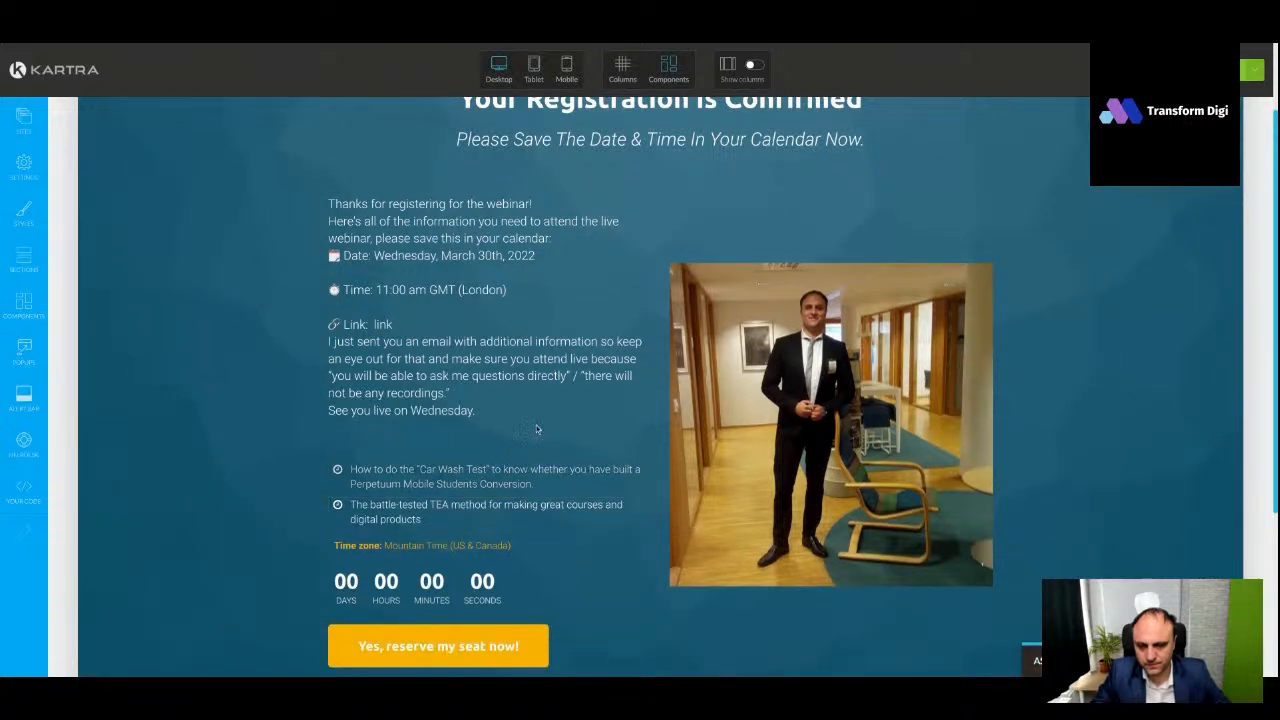
scroll(513, 451, down, 1)
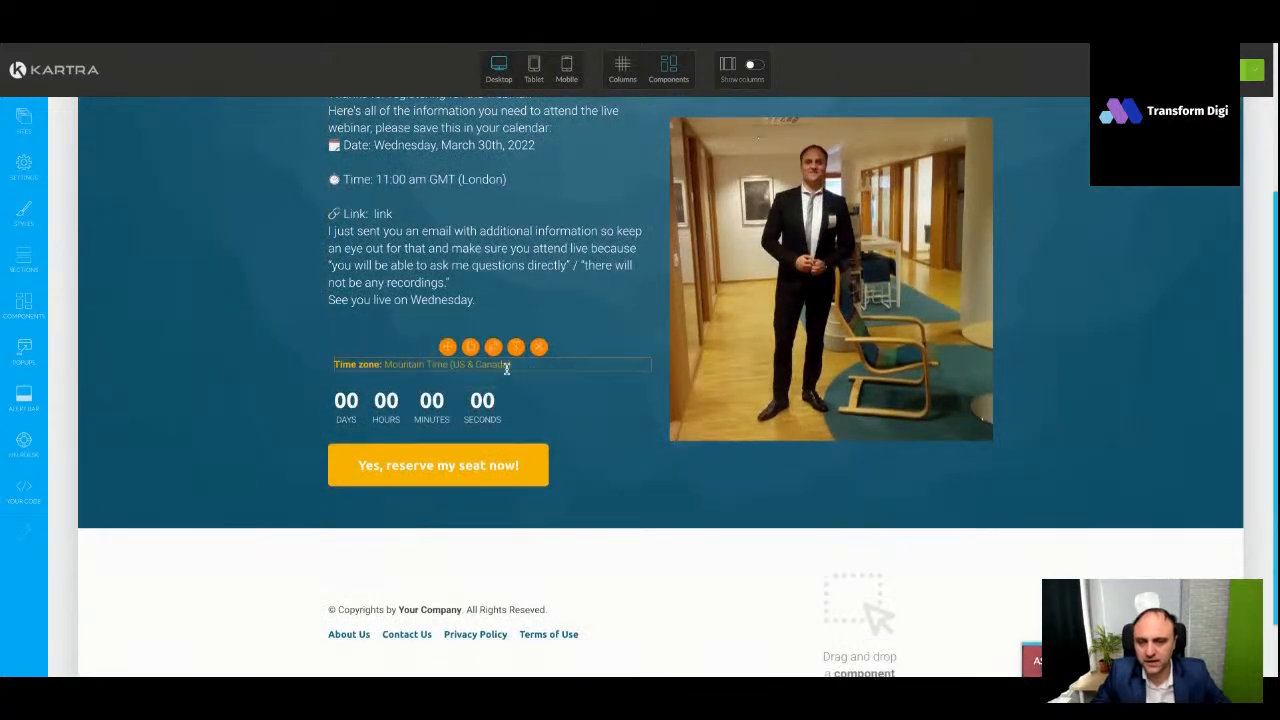
Delete the time zone line, the countdown and the "Yes, reserve my seat now!" button from the thank-you page
click(536, 338)
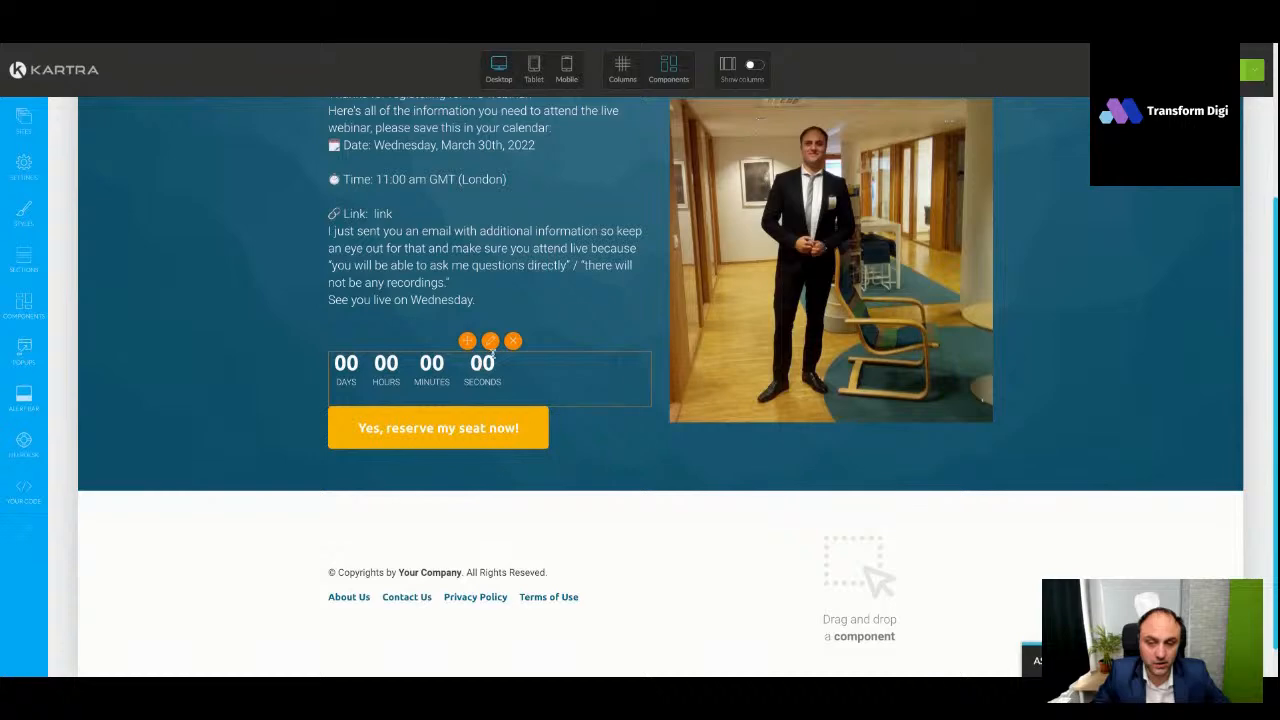
click(512, 347)
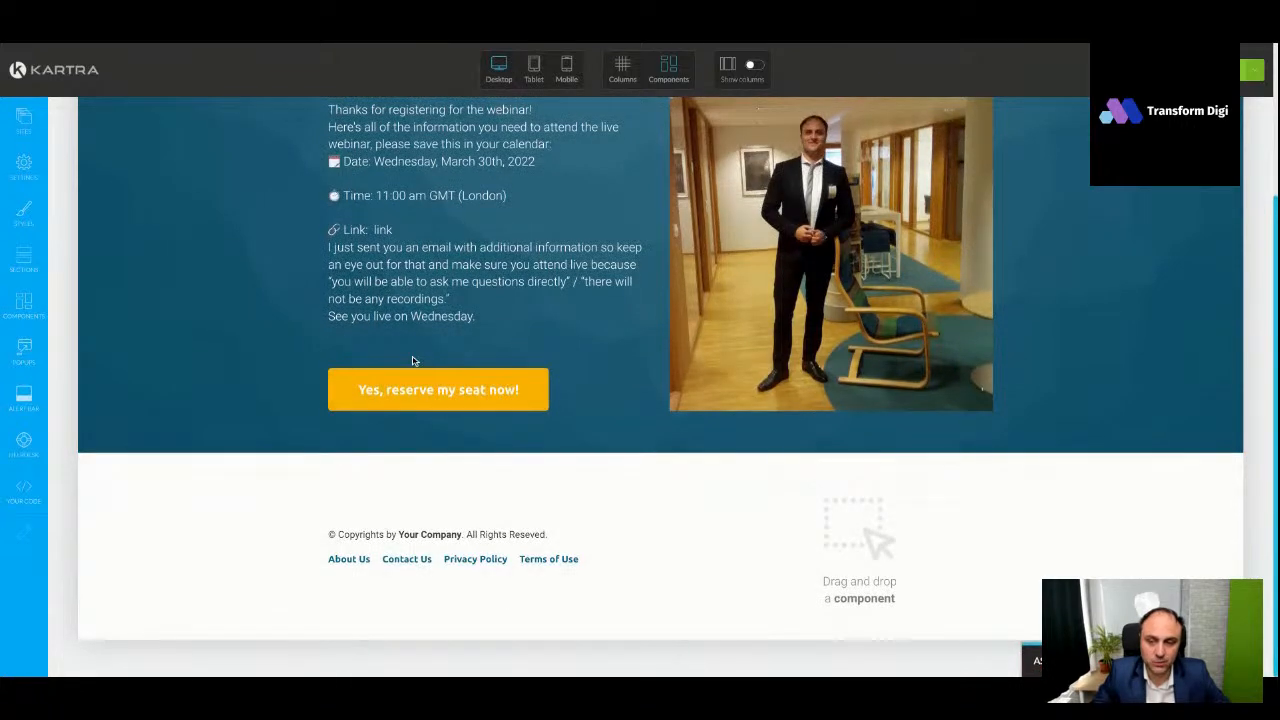
click(408, 357)
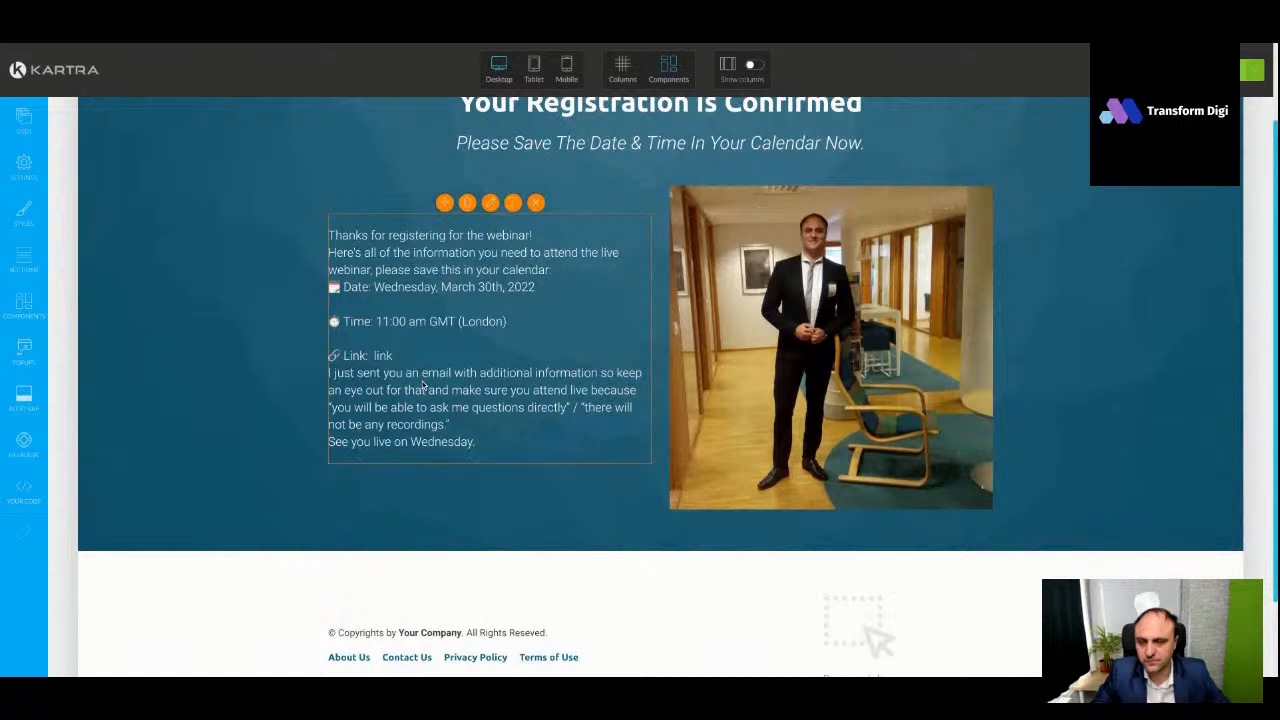
Insert blank lines between the paragraphs of the registration message, after the greeting, the calendar sentence, the link line and the email note
click(533, 235)
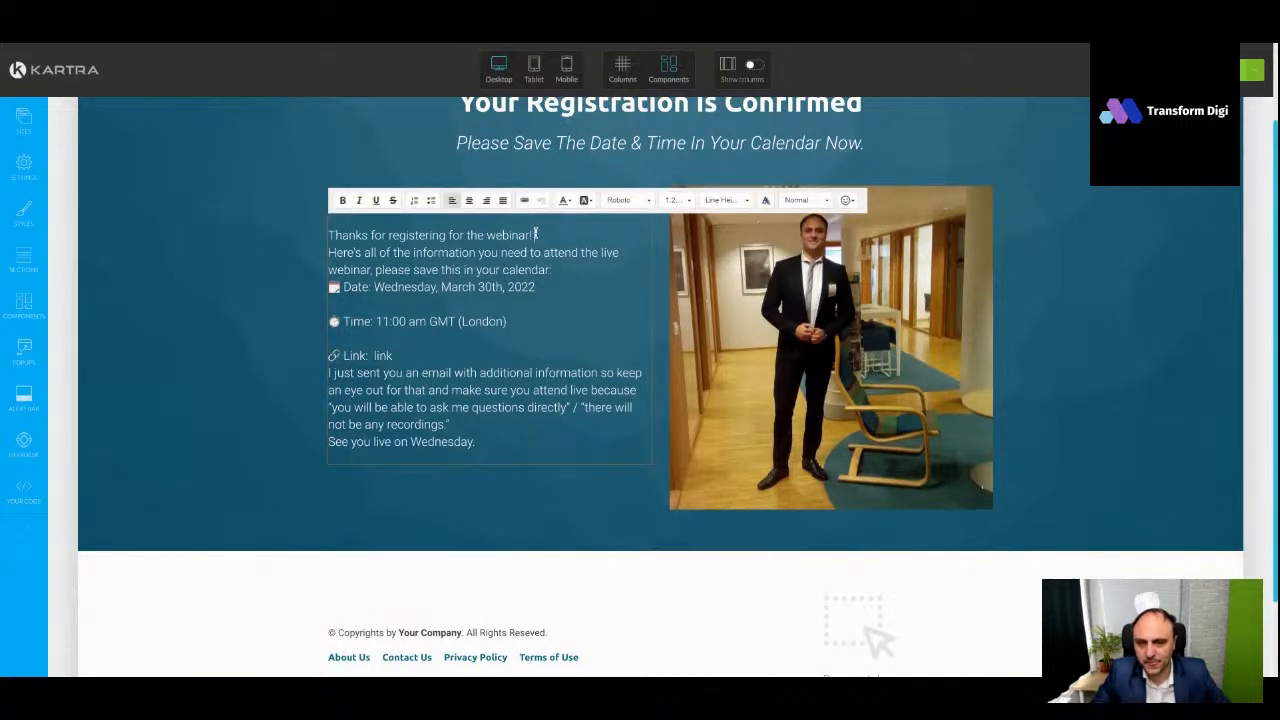
key(Return)
click(566, 279)
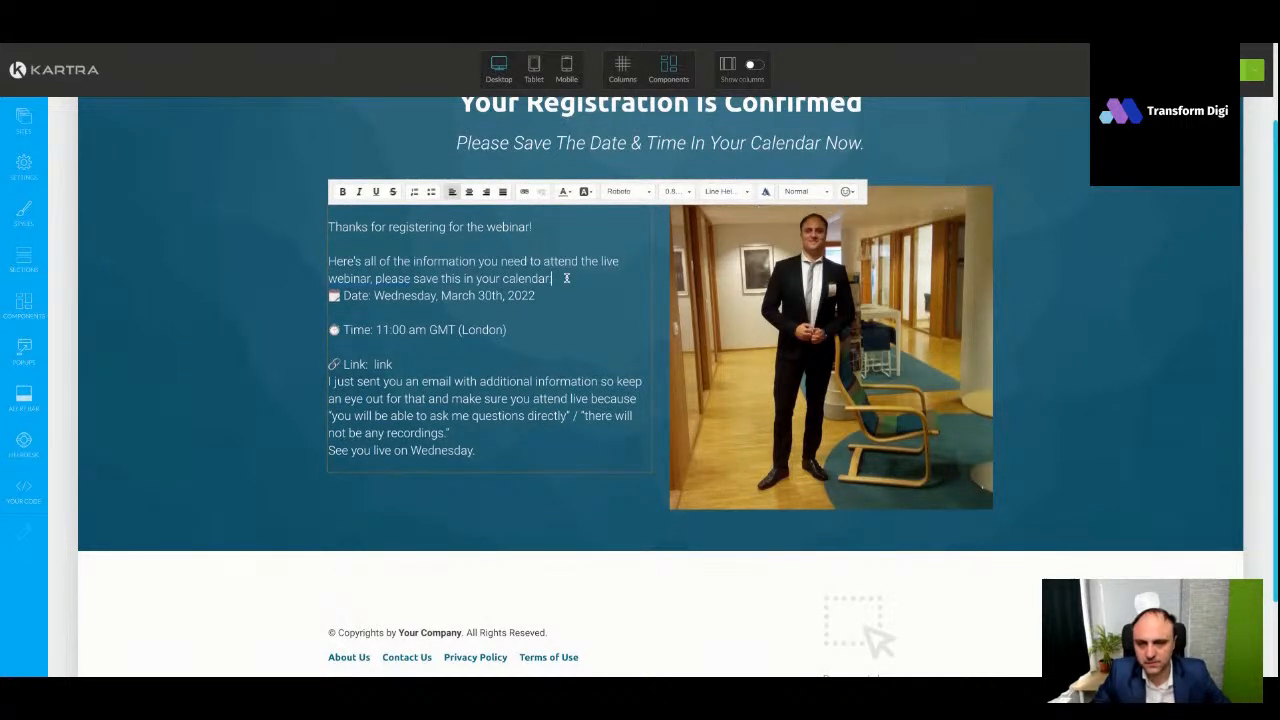
key(Return)
click(460, 371)
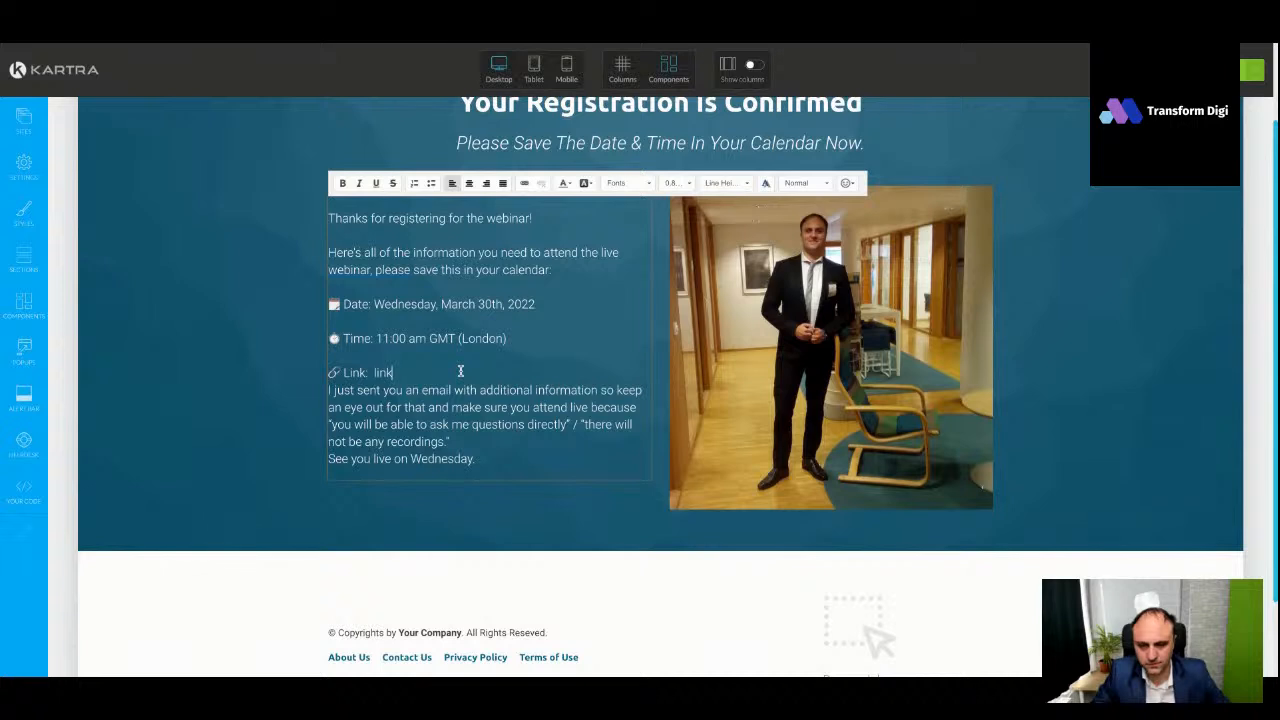
key(Return)
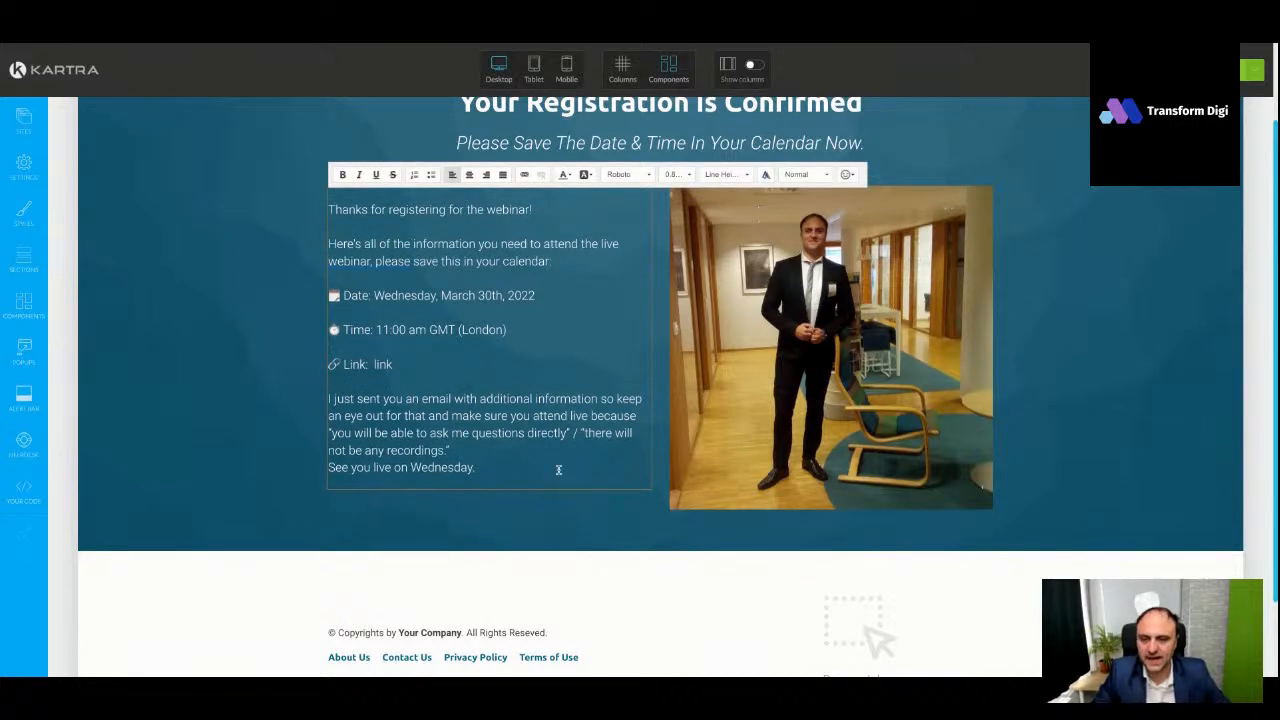
click(481, 449)
key(Return)
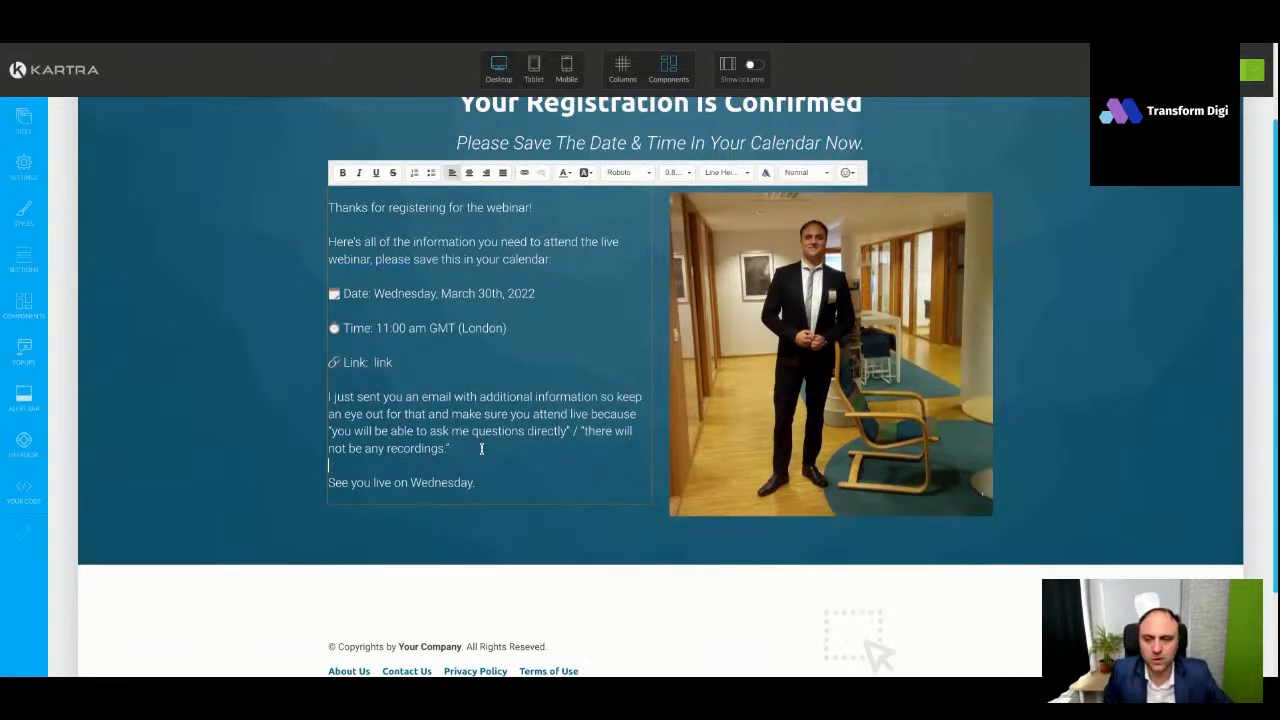
click(498, 481)
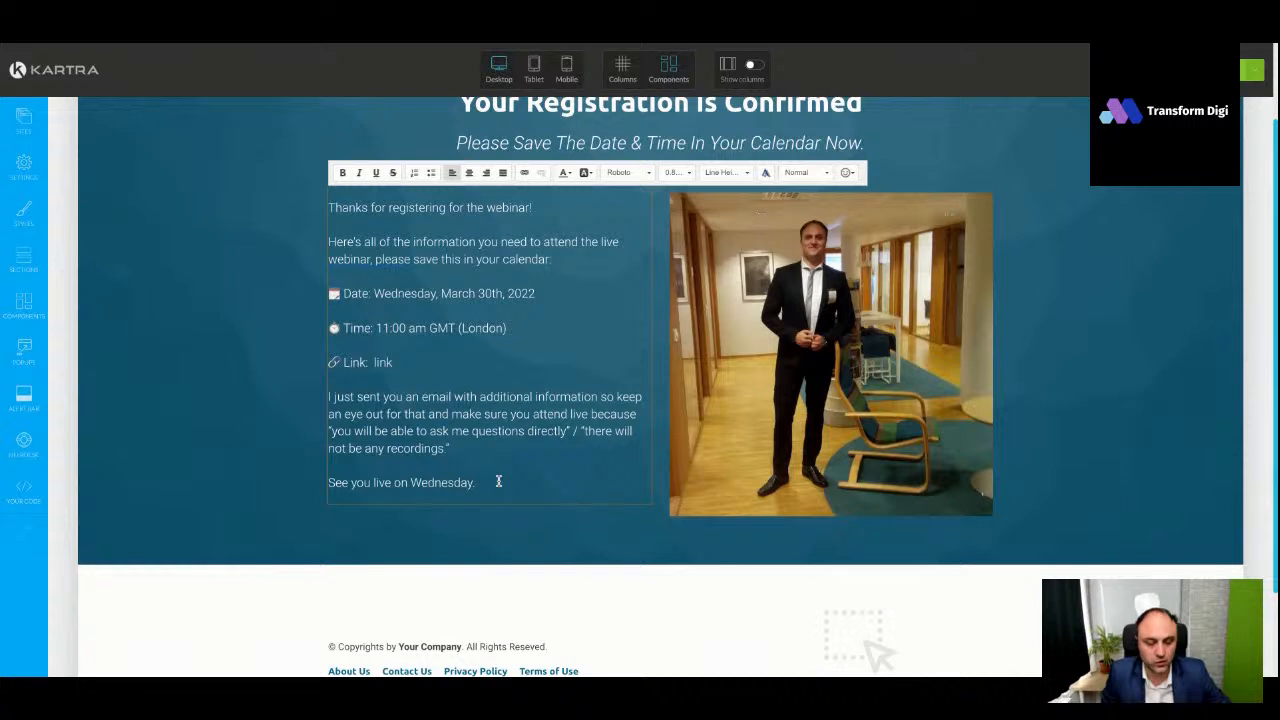
click(1090, 377)
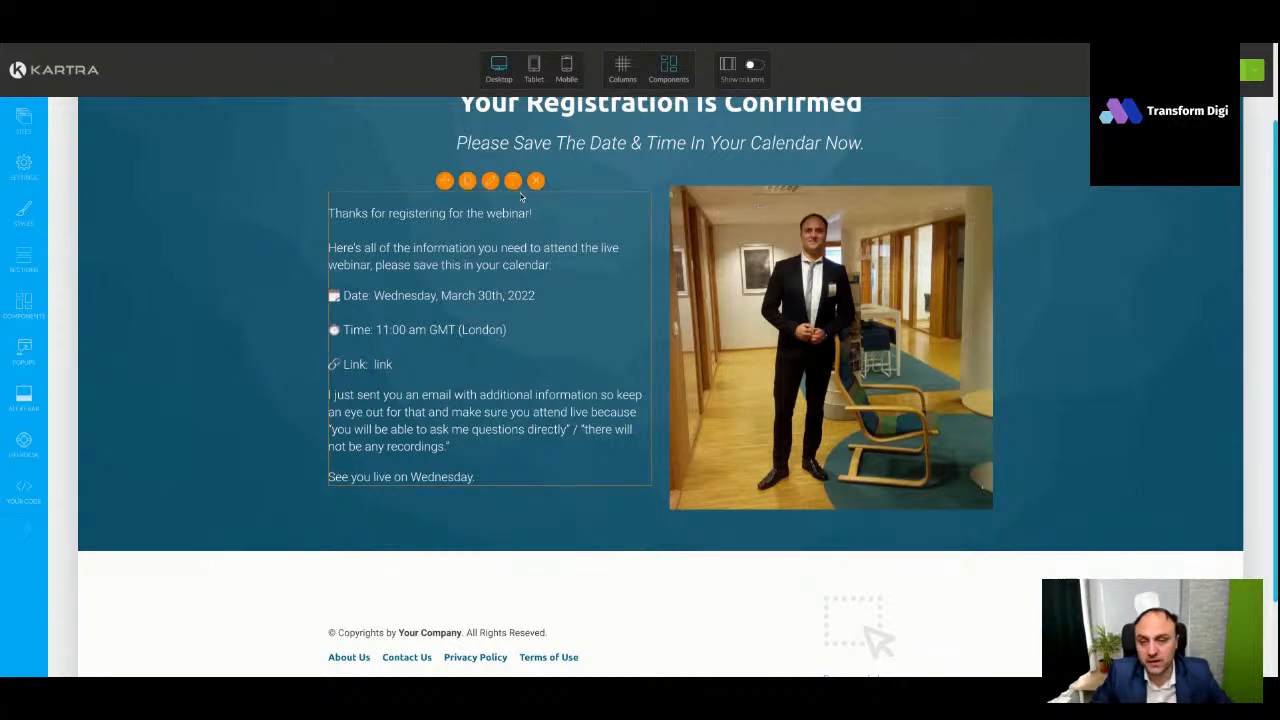
Shorten the email note to end with "you will be able to ask me questions directly.", removing the recordings alternative and the quotation marks
click(514, 182)
click(571, 429)
key(shift+Down)
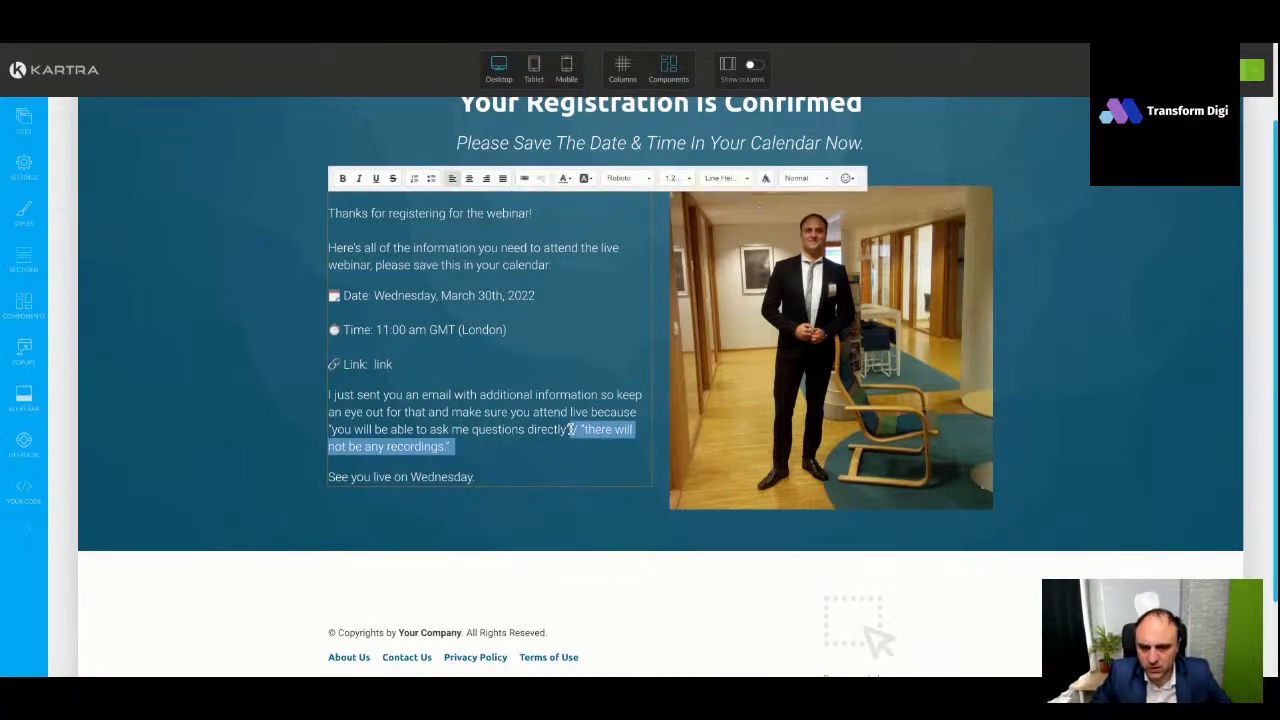
key(BackSpace)
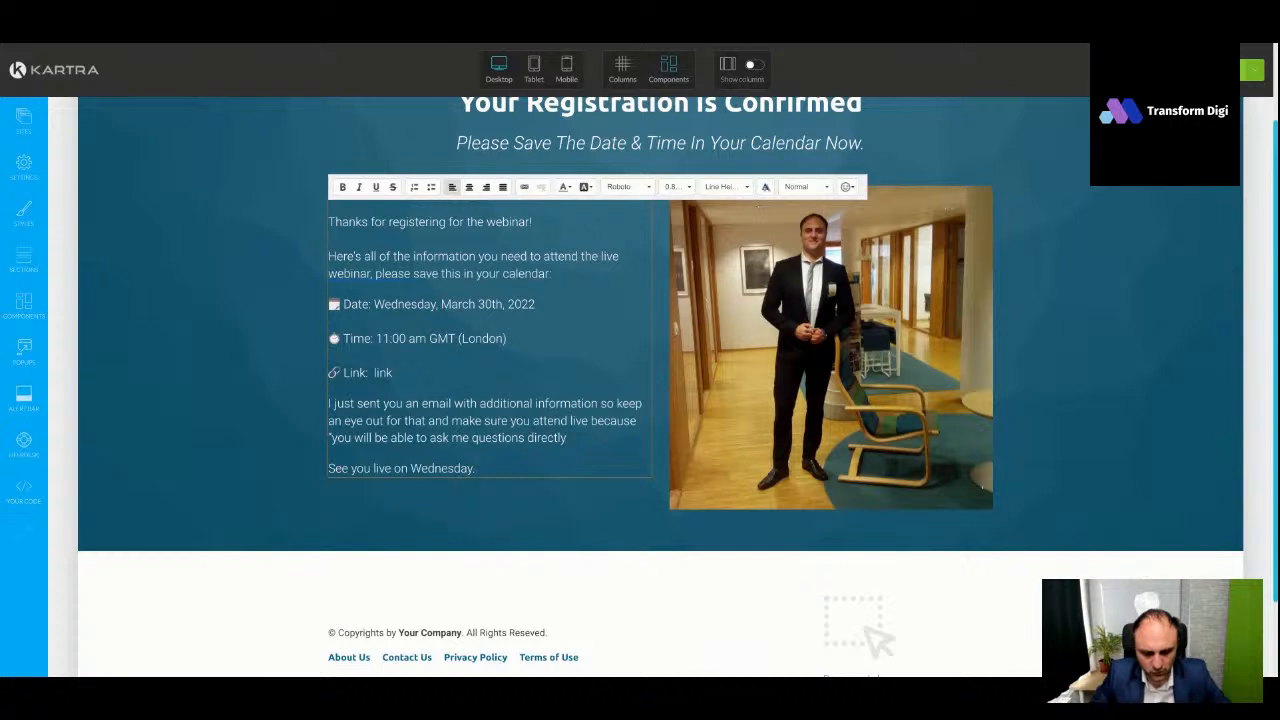
click(332, 437)
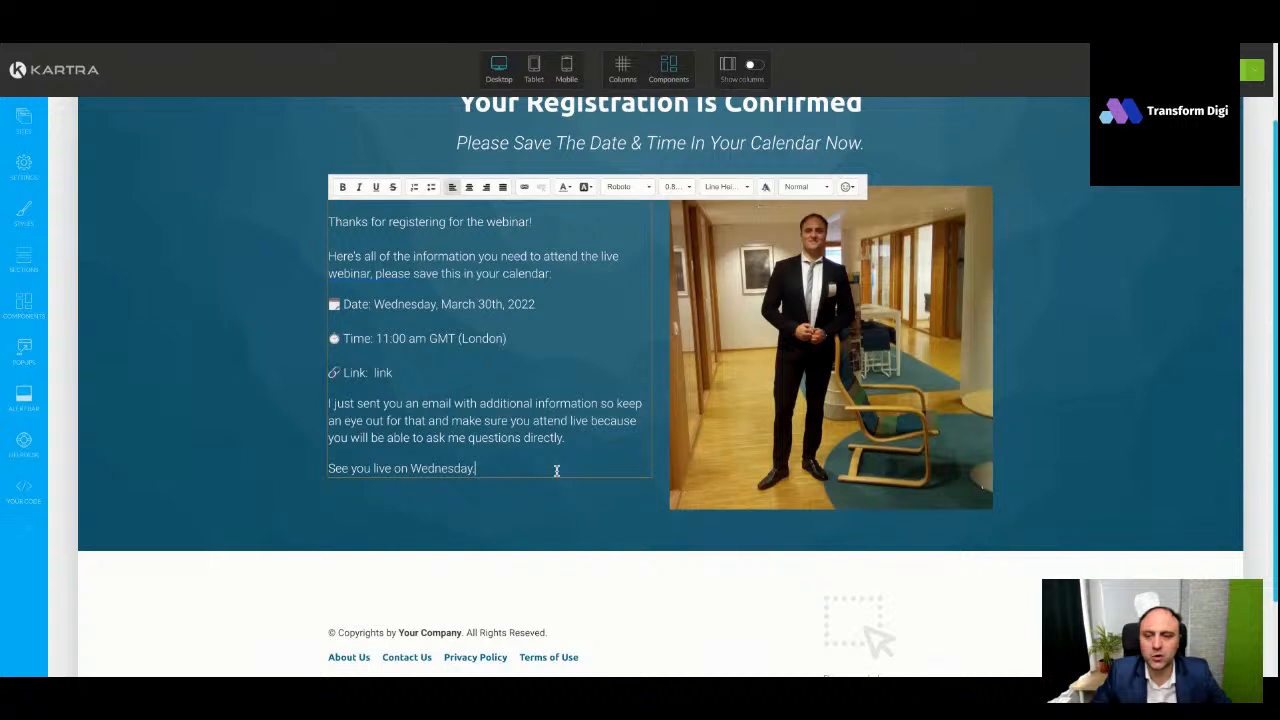
End the information sentence after "webinar." and put "Please save this in your calendar:" in its own paragraph
click(393, 292)
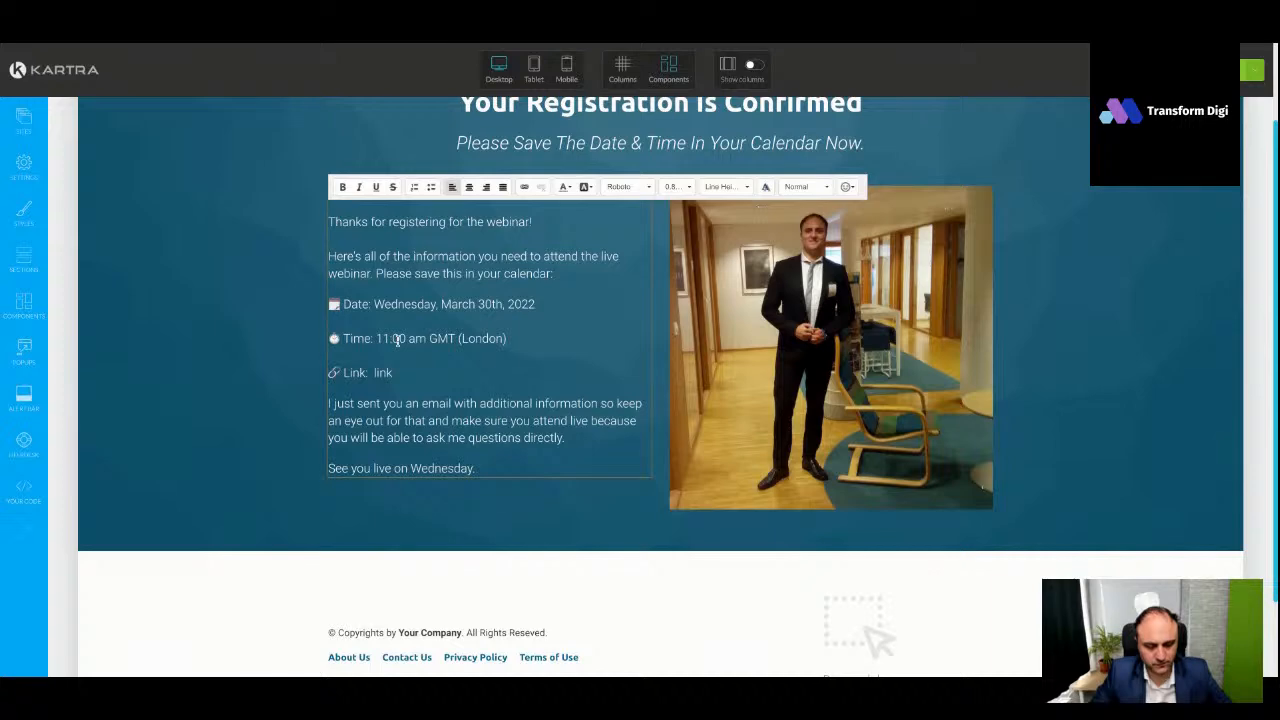
key(Return)
click(1142, 385)
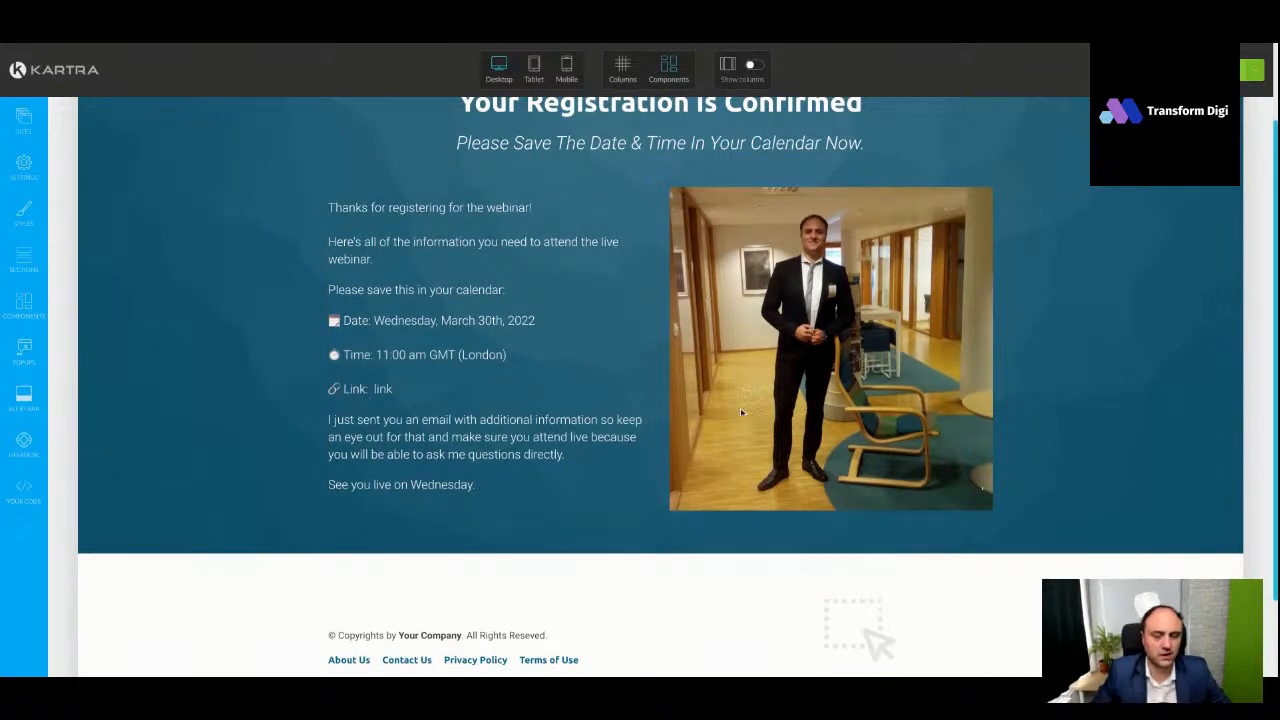
scroll(713, 408, up, 1)
scroll(703, 408, down, 2)
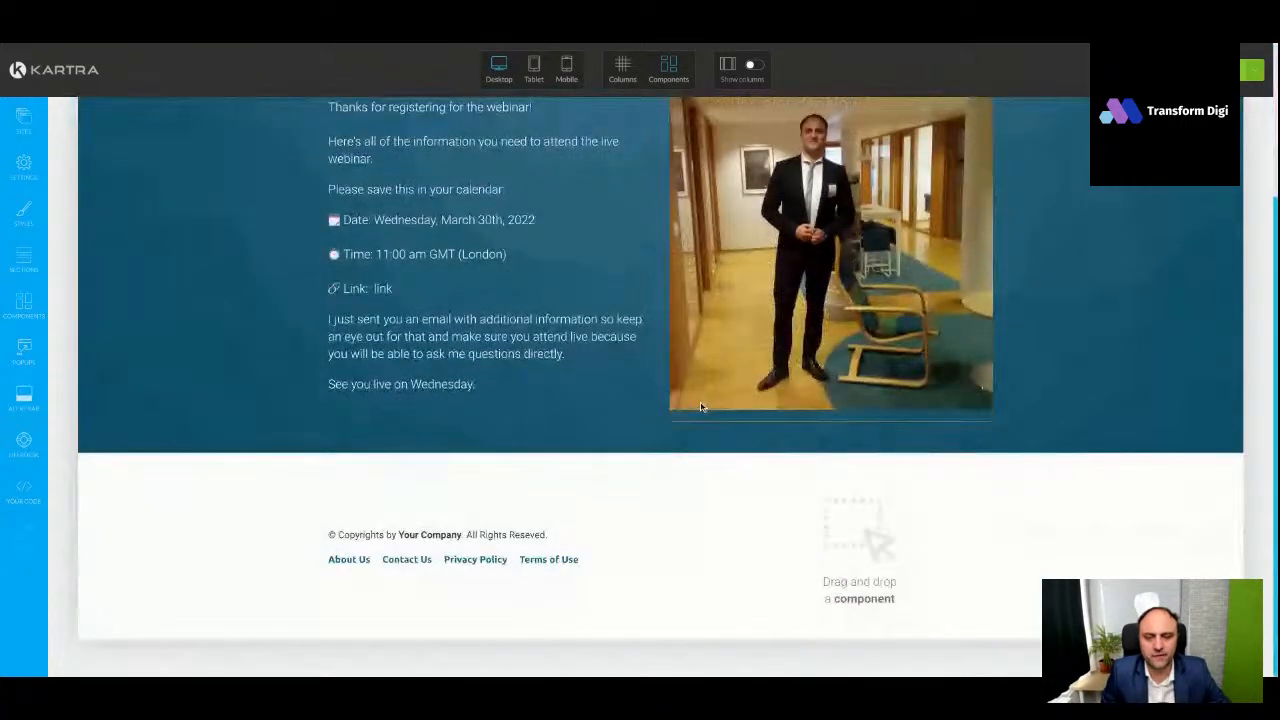
scroll(984, 278, up, 2)
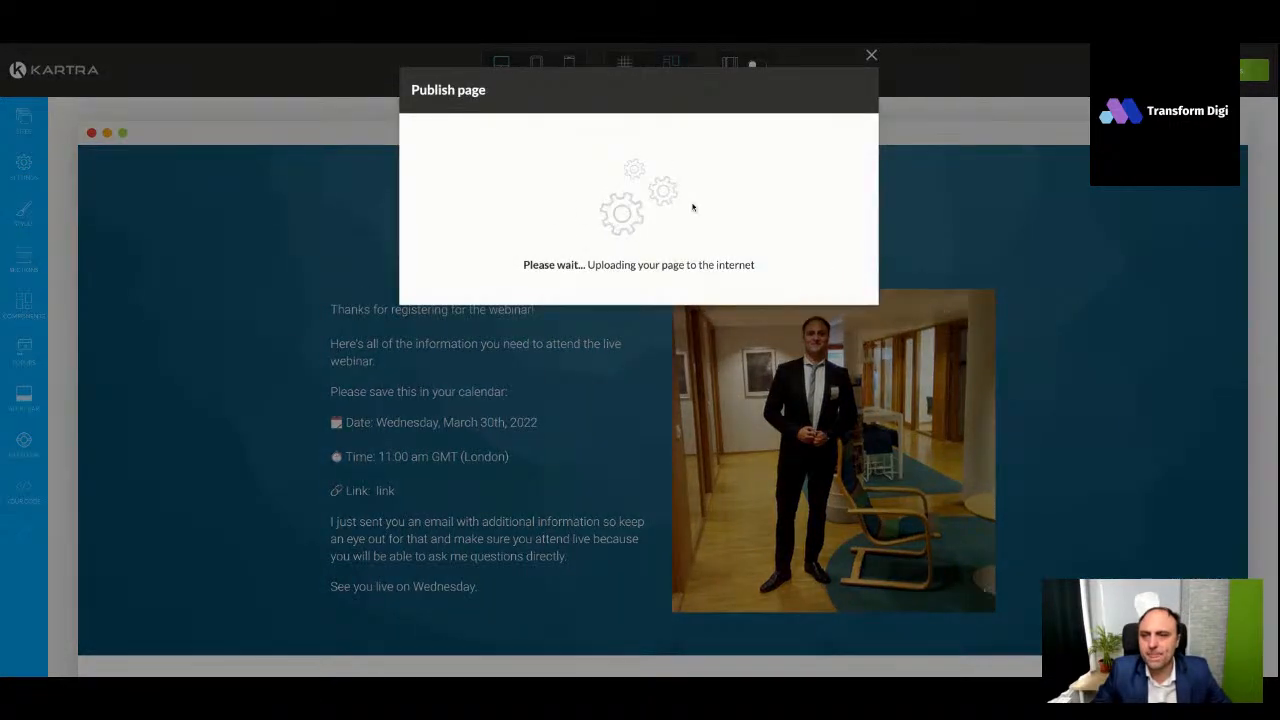
click(549, 214)
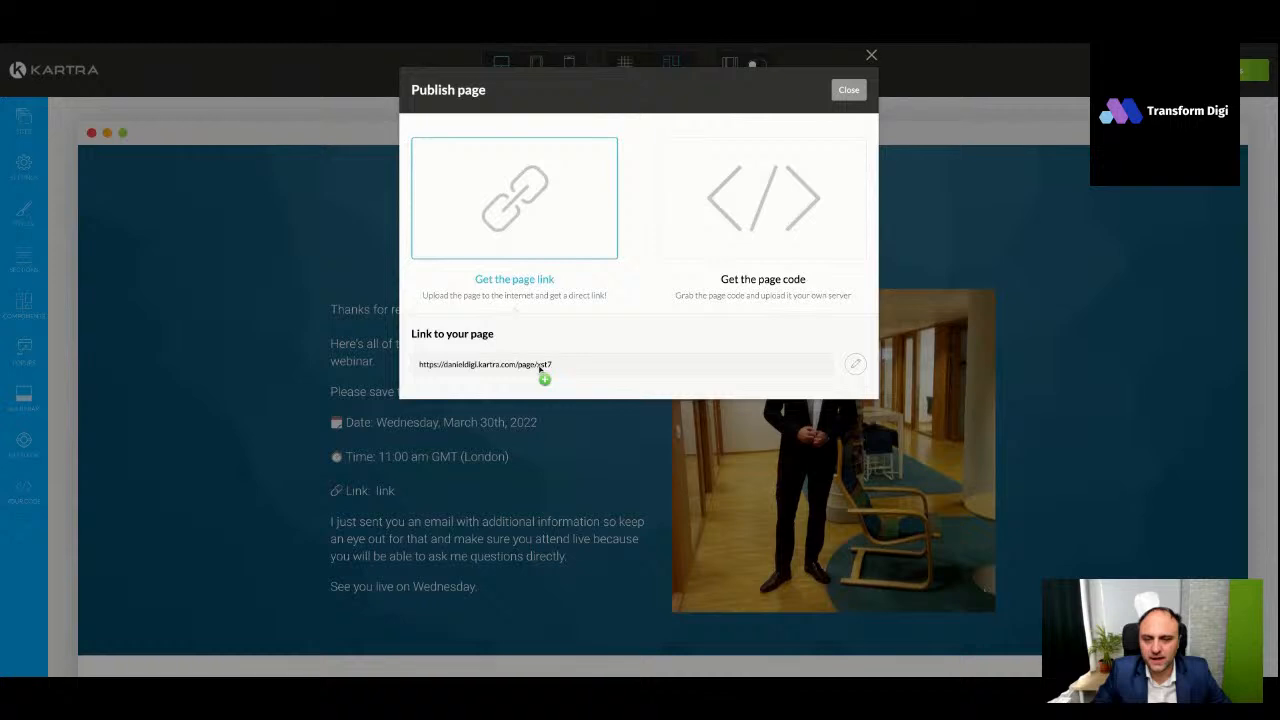
click(540, 364)
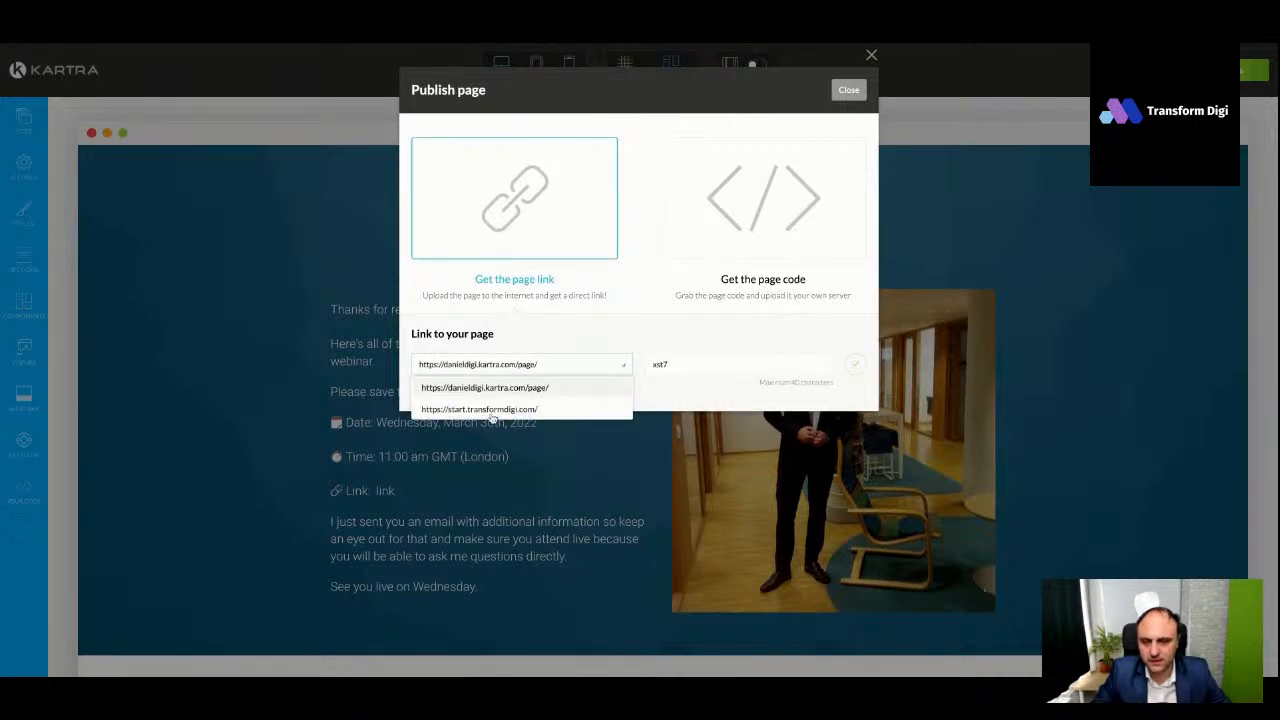
click(470, 403)
click(858, 366)
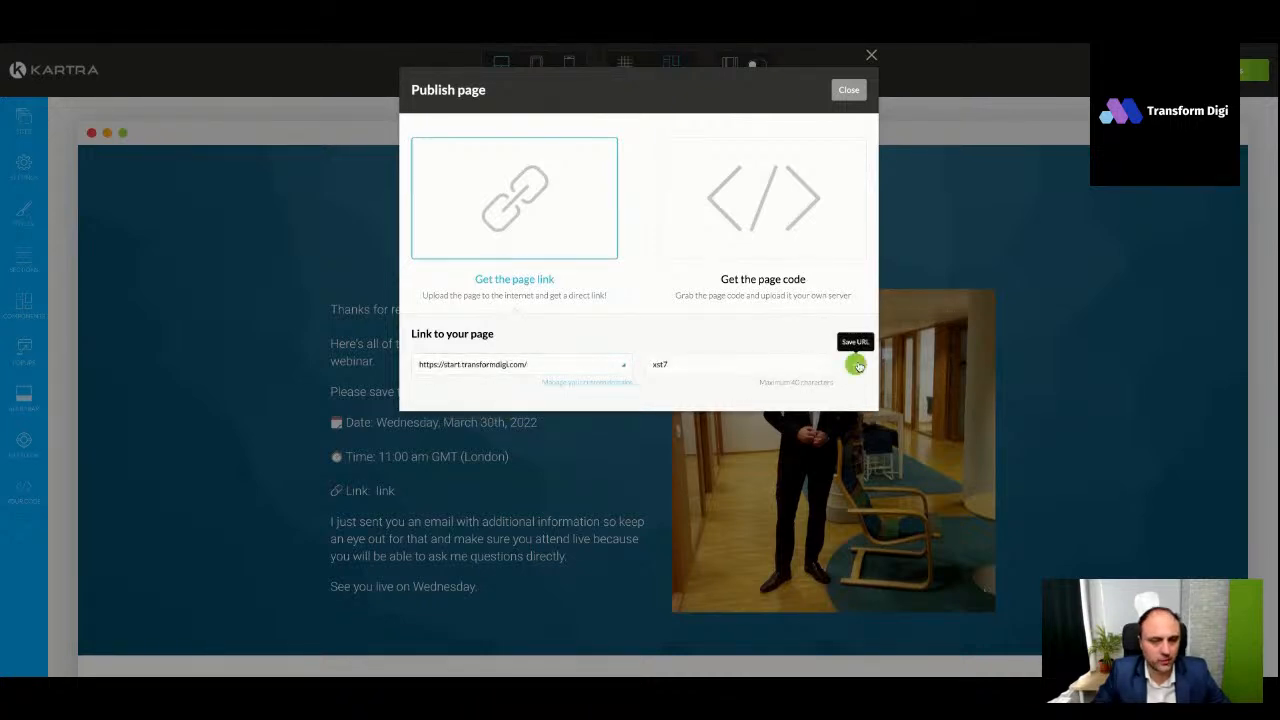
click(533, 366)
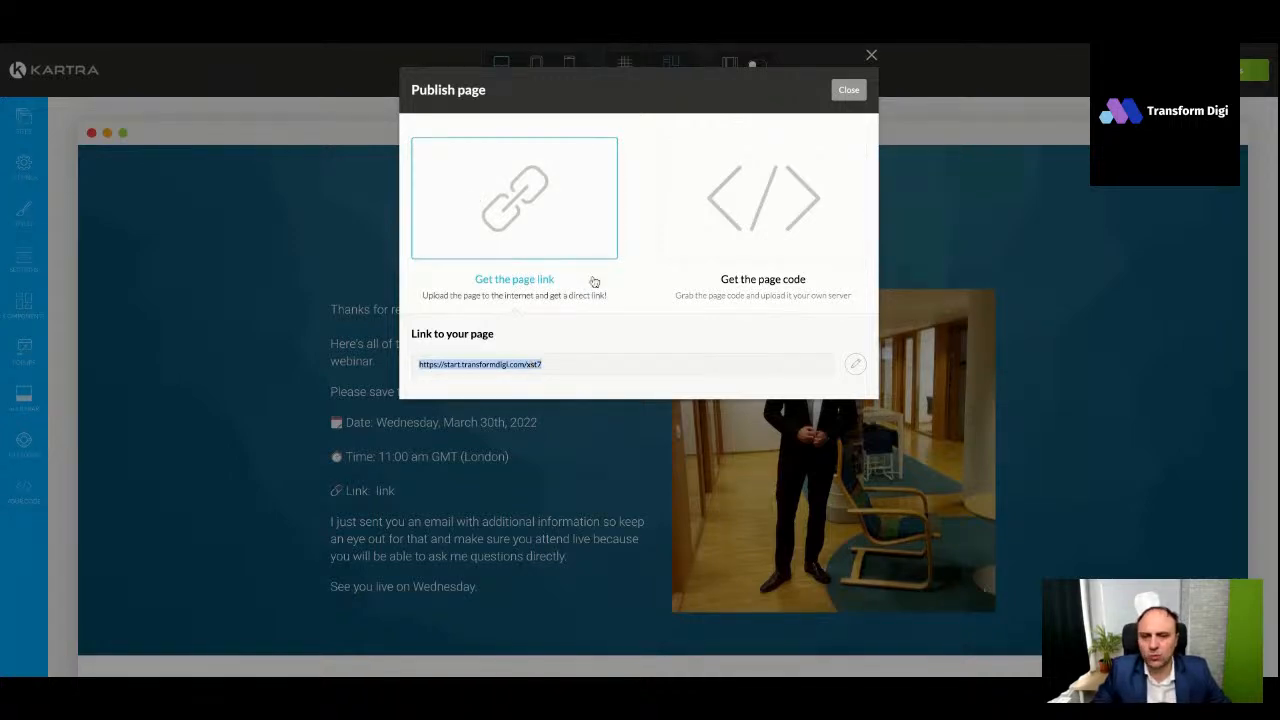
click(848, 90)
Look over the published thank-you page and exit the page editor to the dashboard
scroll(718, 340, down, 3)
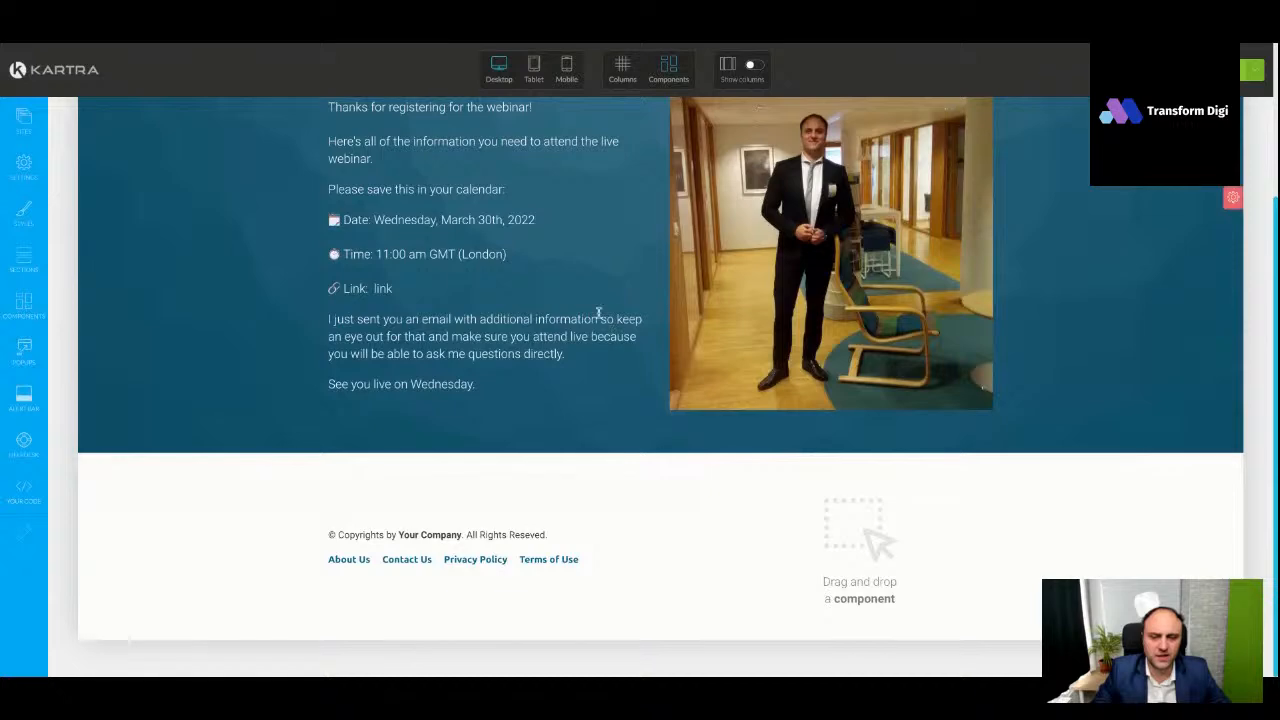
scroll(620, 320, up, 2)
scroll(614, 314, down, 2)
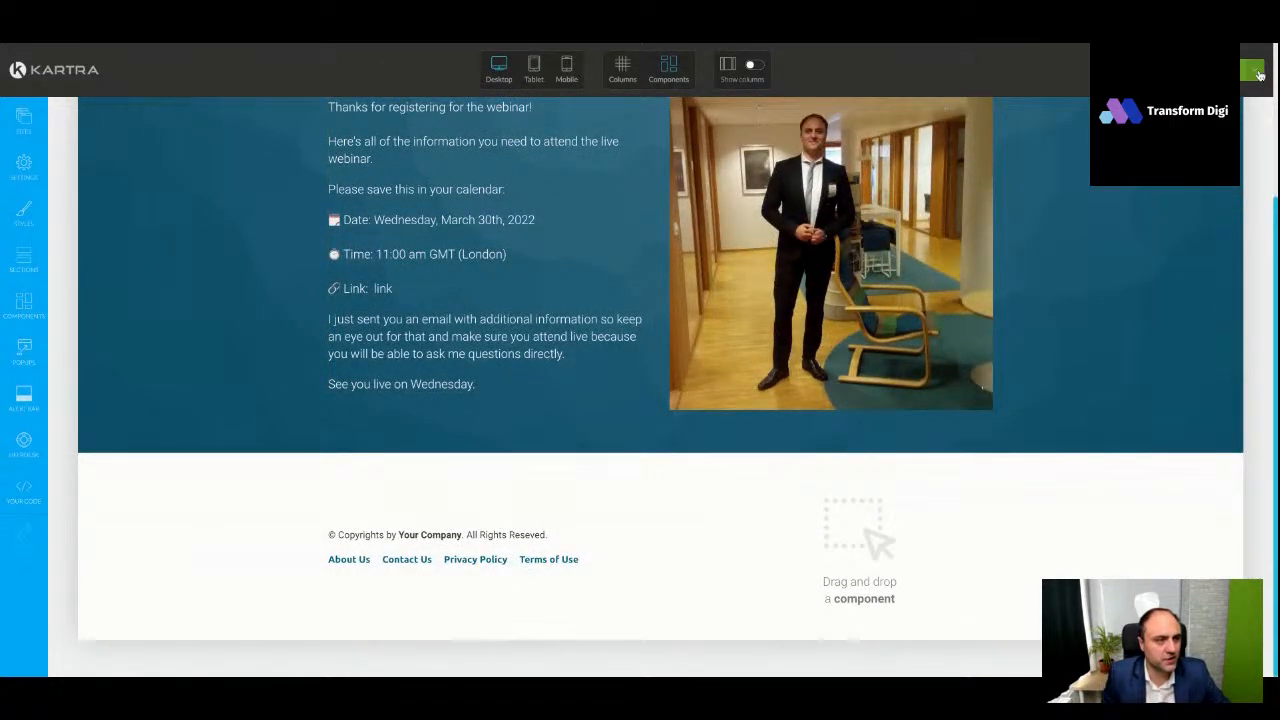
click(1180, 204)
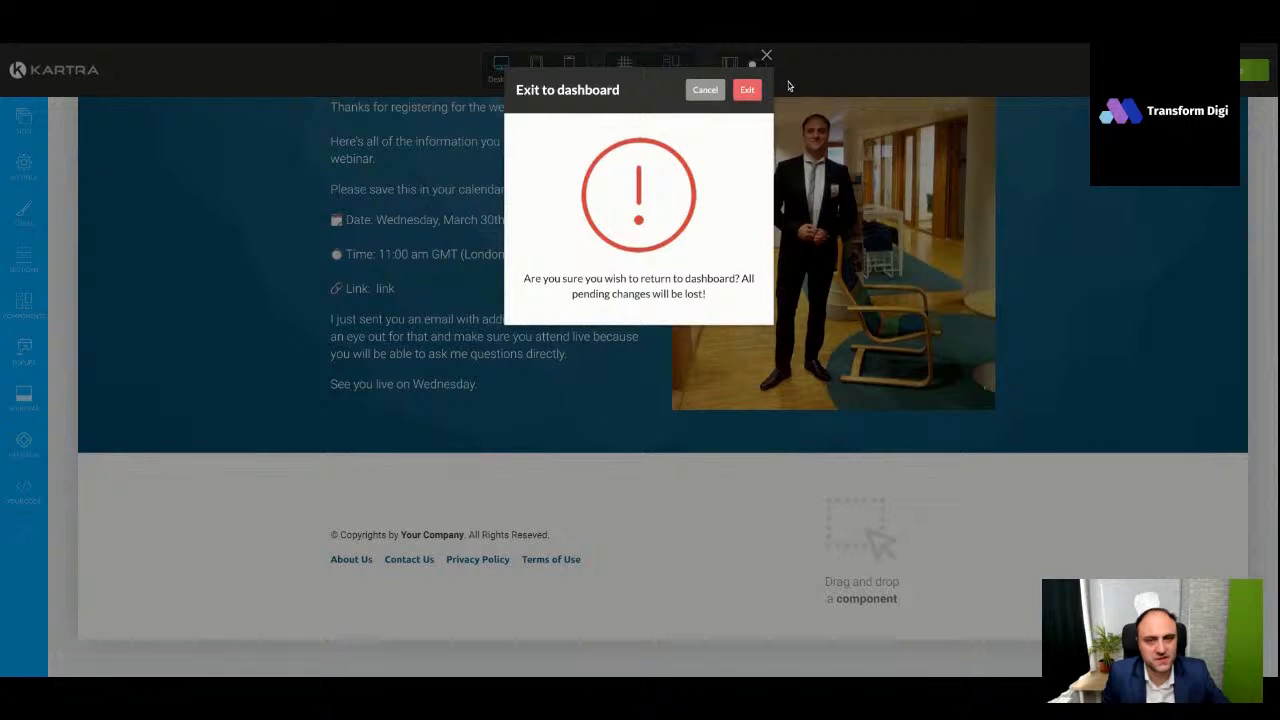
click(746, 89)
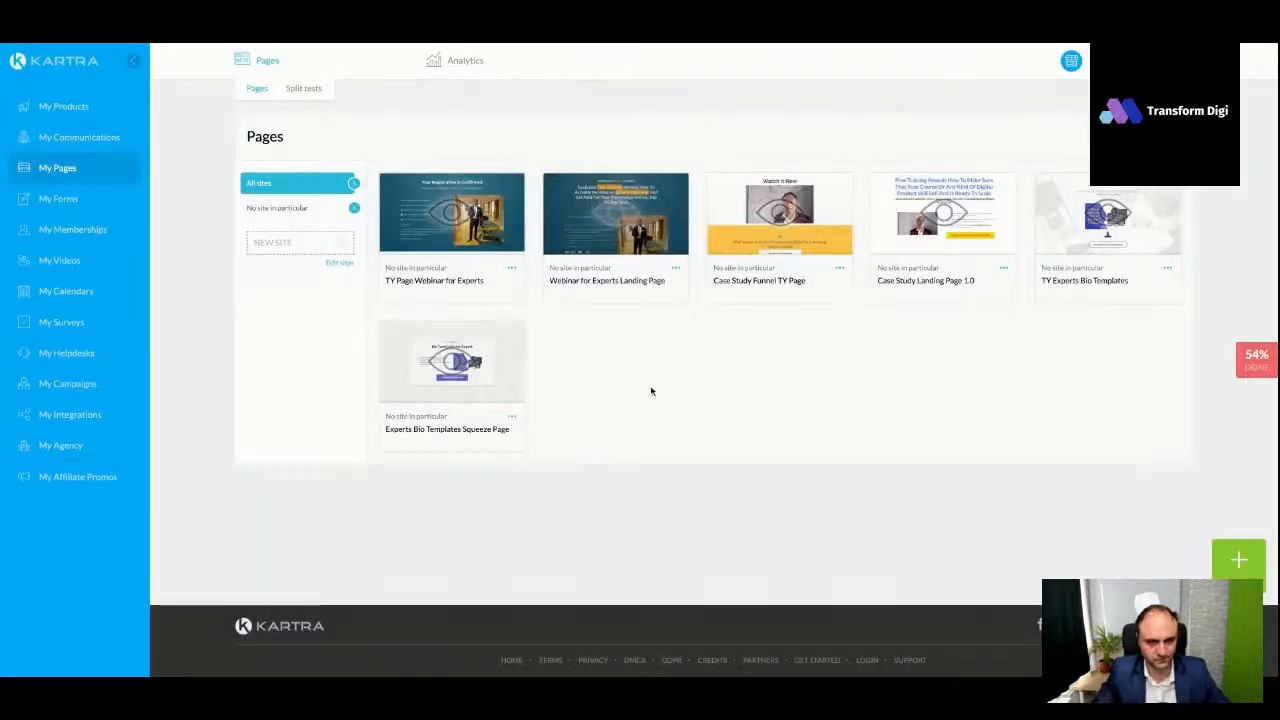
Create an opt-in form named "Webinar for Experts Form Opt In" and save its First name and Email fields
click(63, 199)
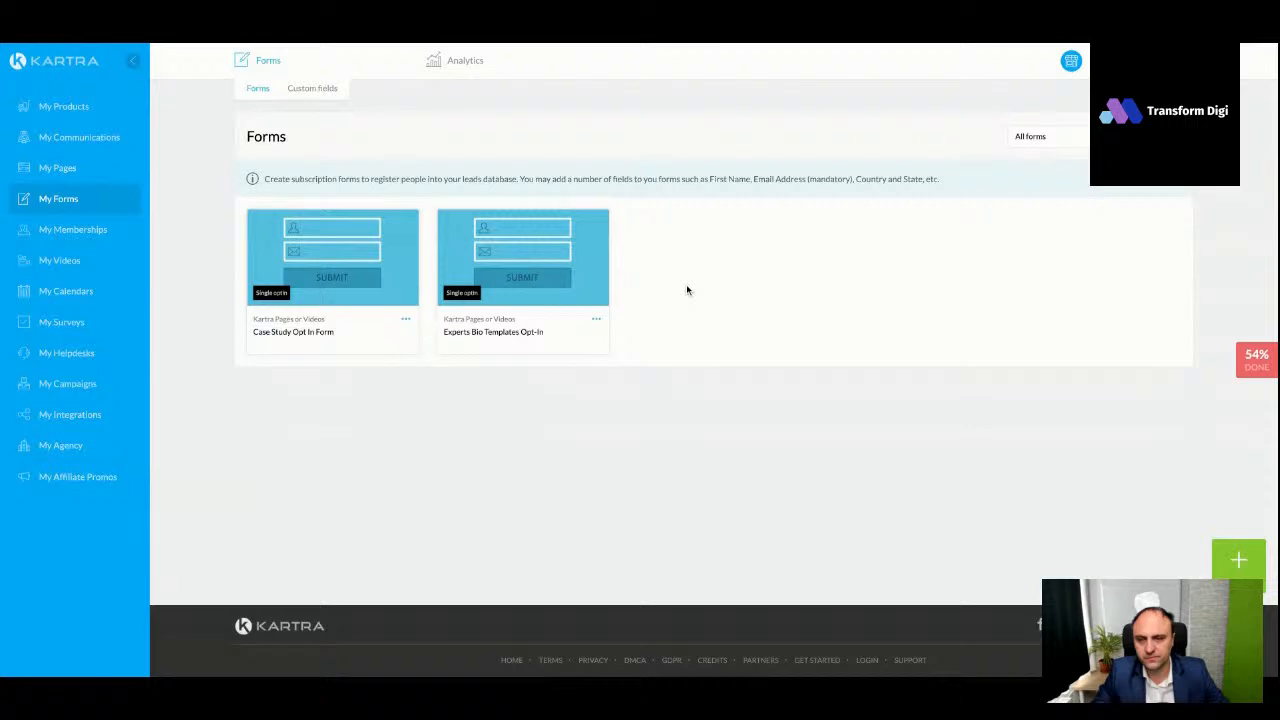
click(1236, 560)
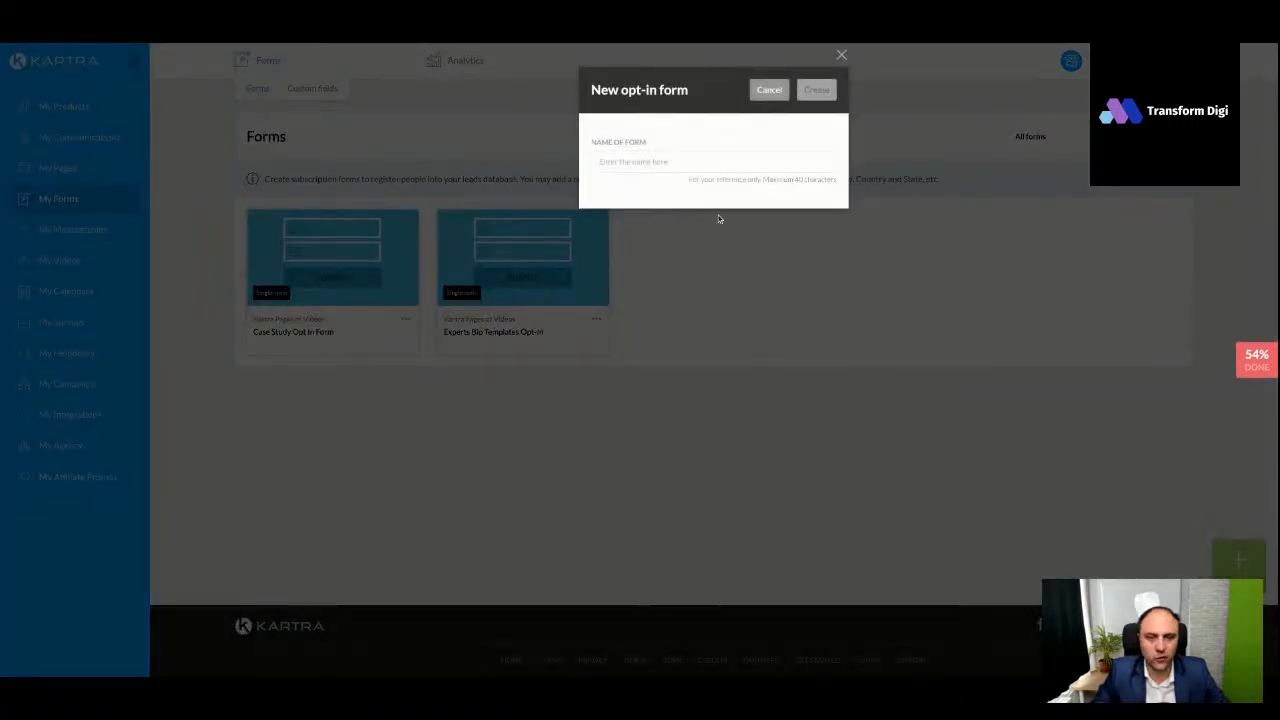
text(Webinar for Experts Form Opt In)
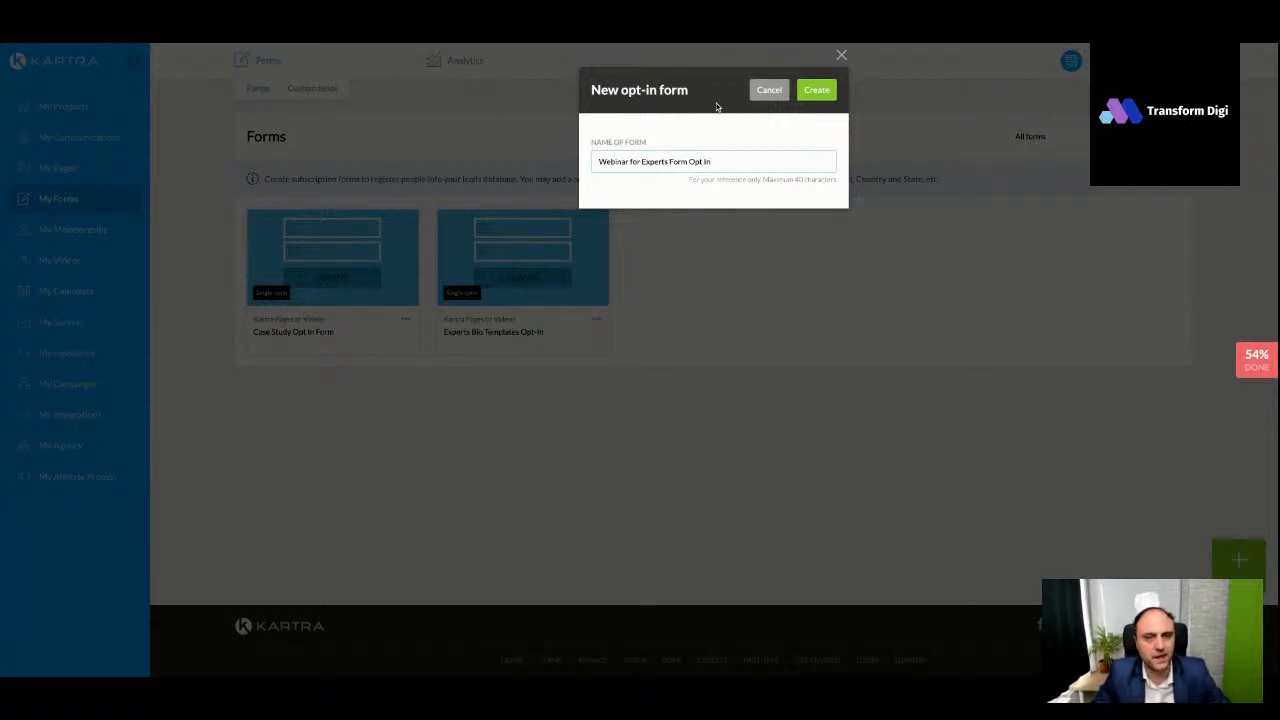
click(812, 91)
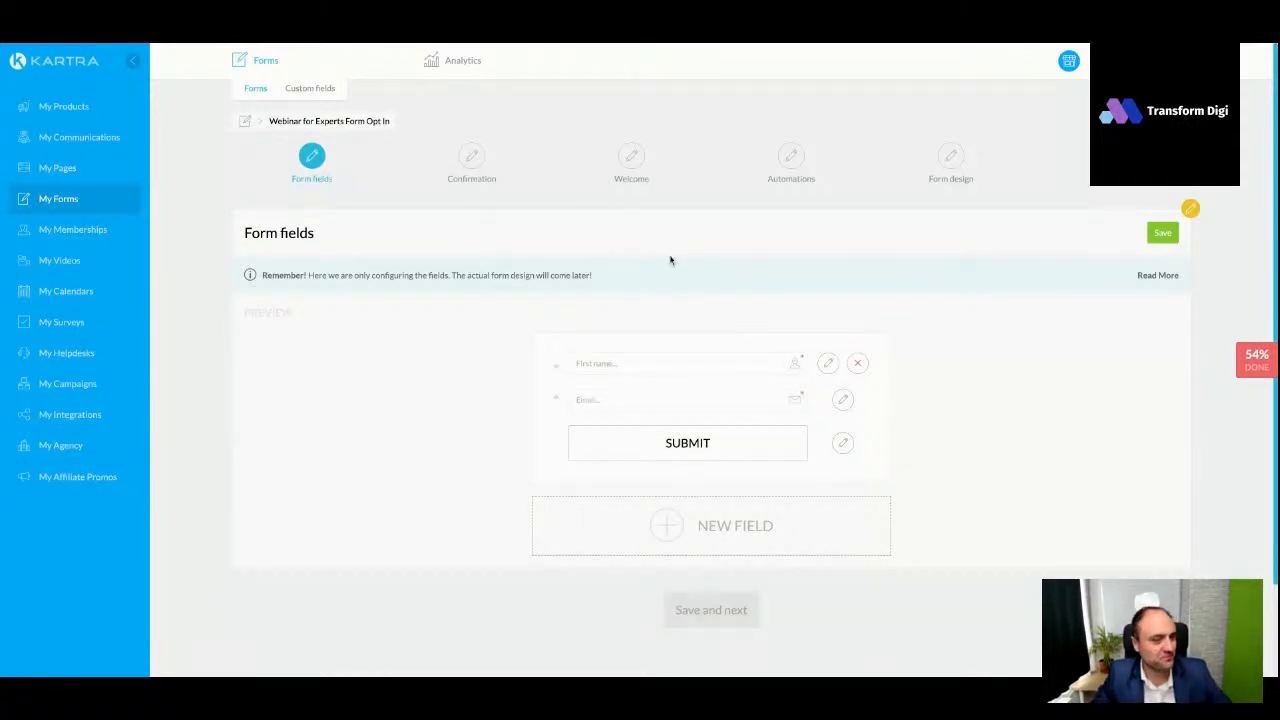
scroll(675, 265, down, 1)
scroll(685, 278, down, 1)
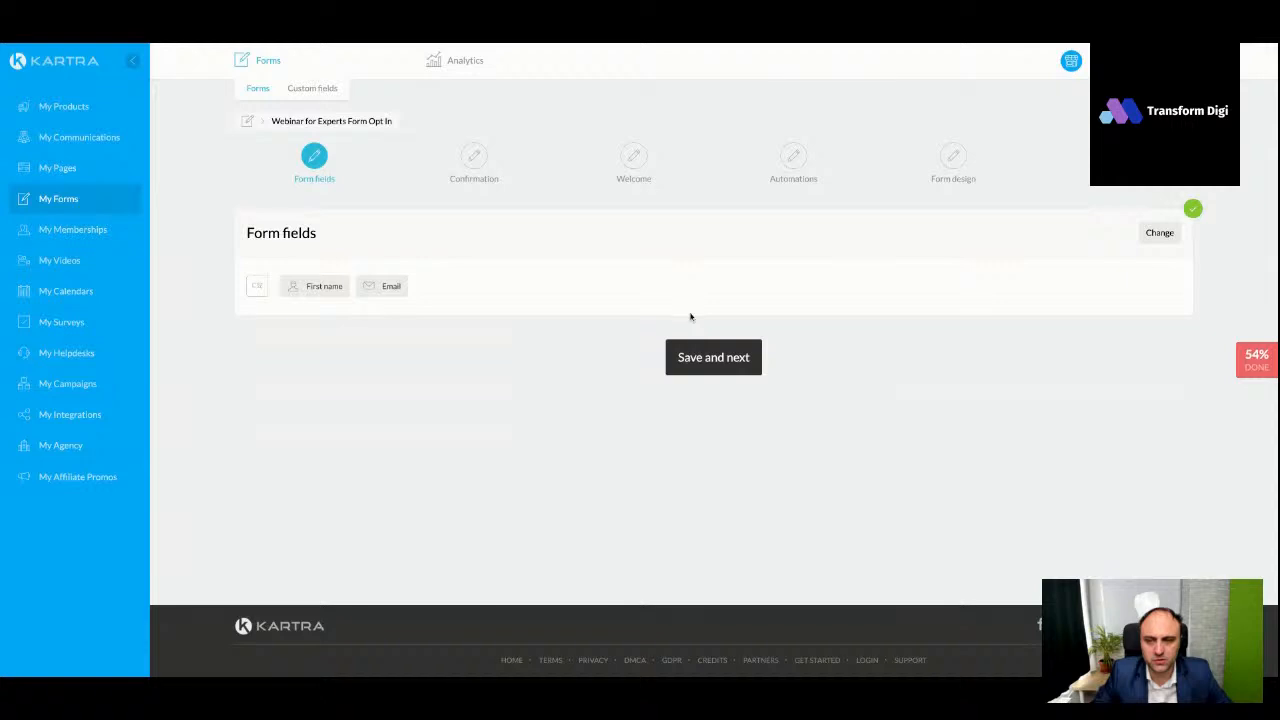
Reopen the form fields and examine the existing and custom field options available for a new field
click(1150, 233)
scroll(845, 381, down, 1)
click(680, 419)
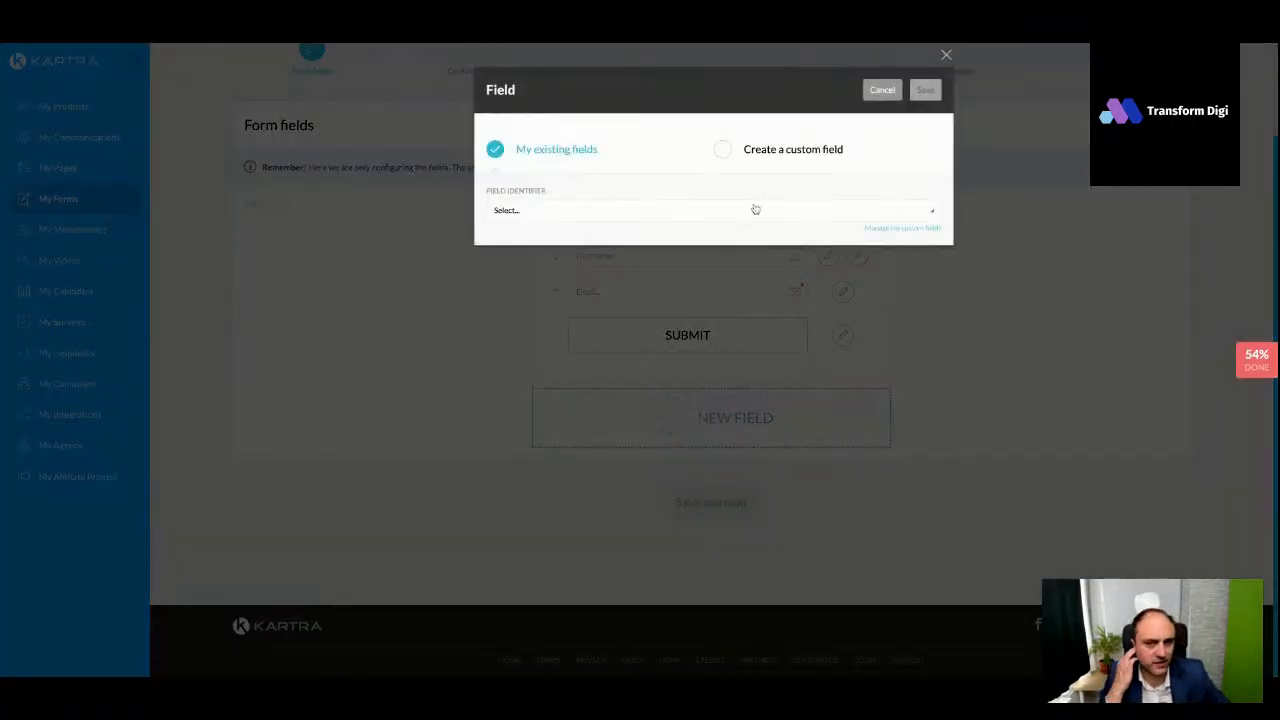
click(610, 214)
scroll(567, 296, down, 5)
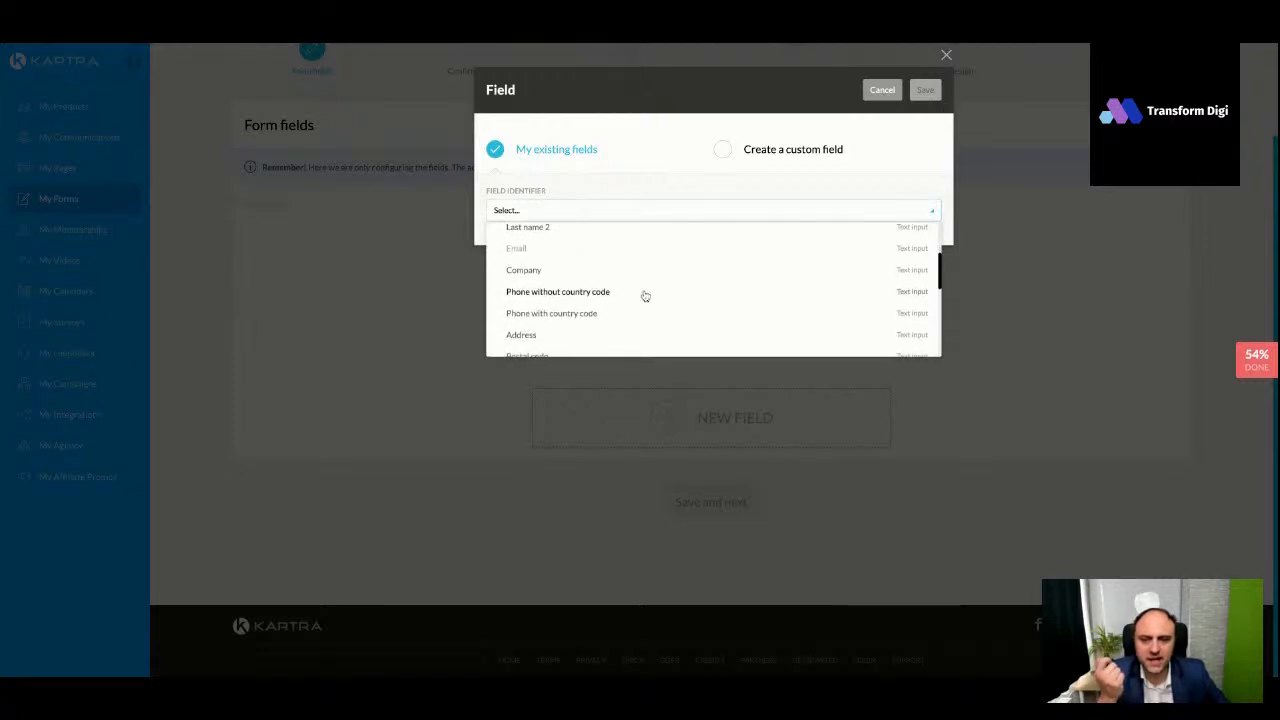
scroll(663, 287, down, 5)
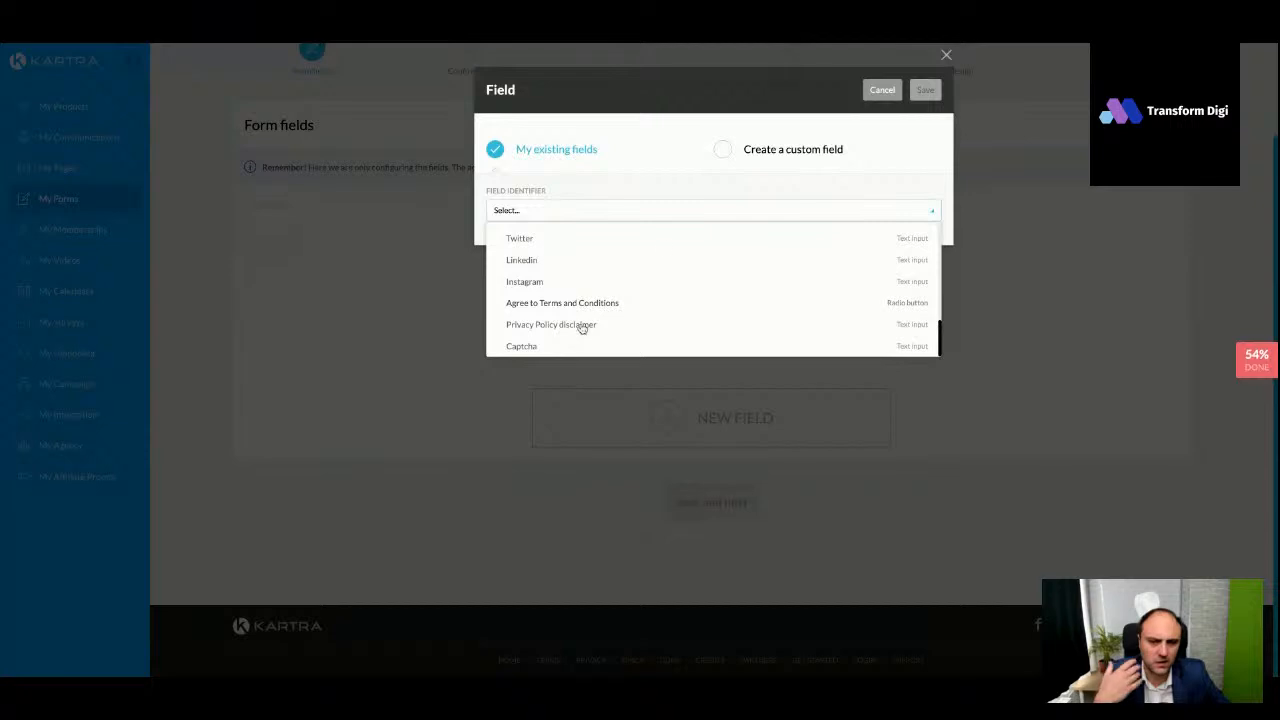
click(724, 150)
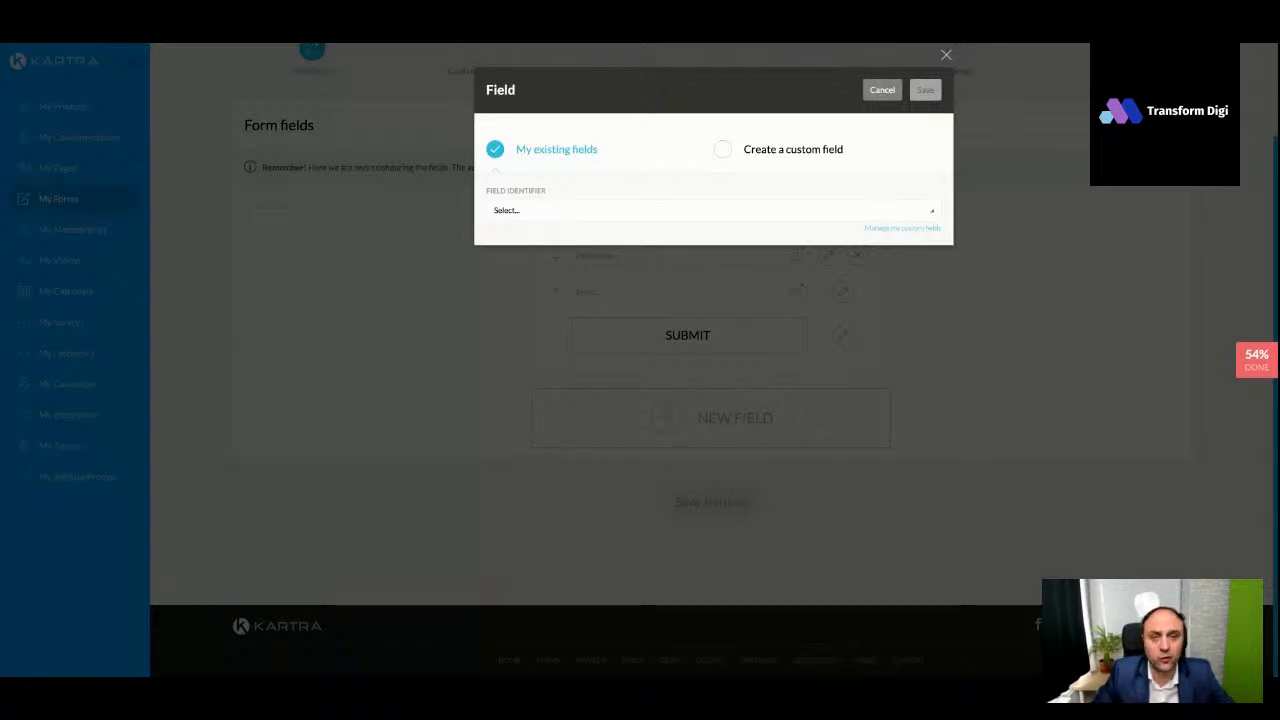
click(882, 90)
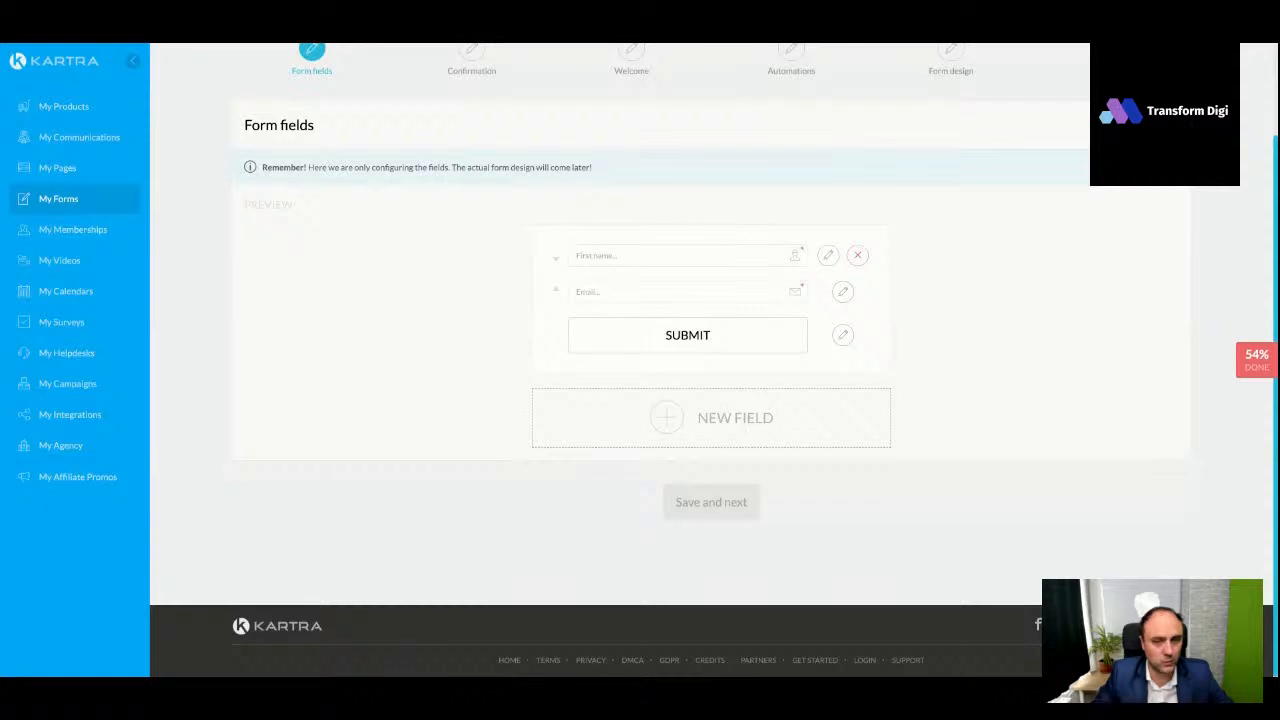
Save the form's confirmation as single opt-in, with the Kartra page "TY Page Webinar for Experts" from no particular site as the success page
click(711, 360)
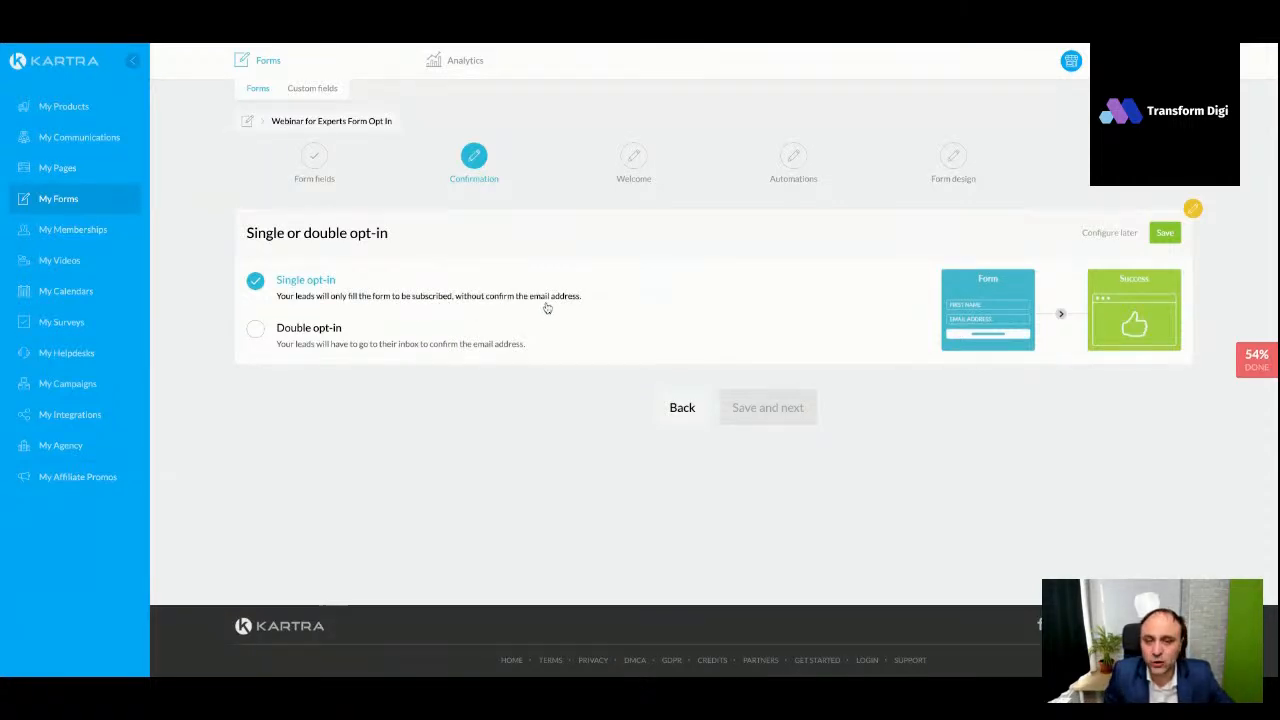
click(1165, 232)
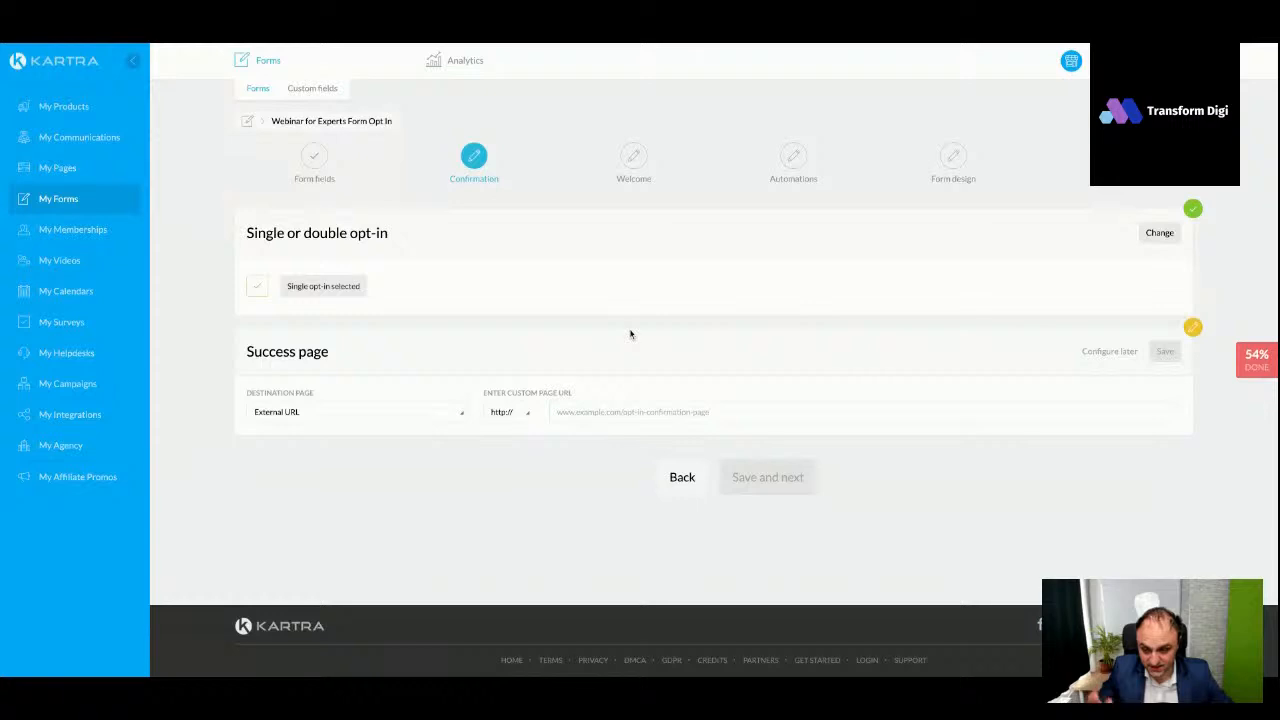
click(434, 417)
click(355, 460)
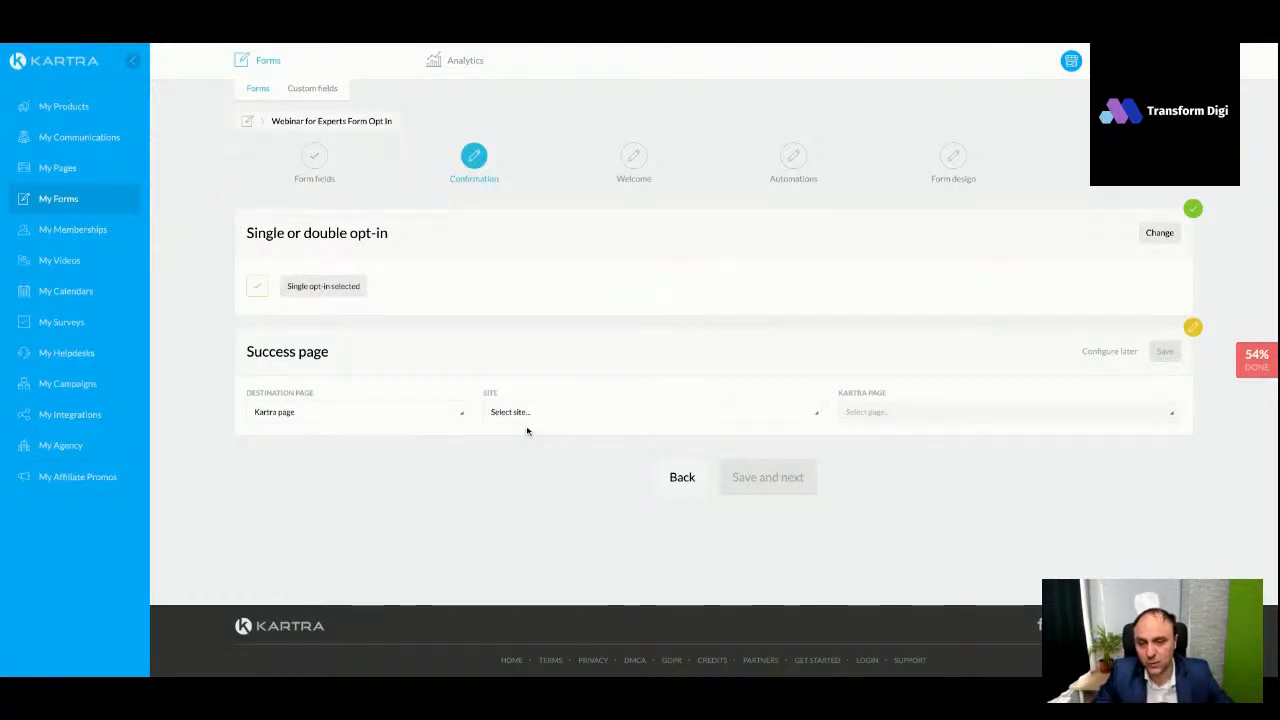
click(536, 423)
click(560, 459)
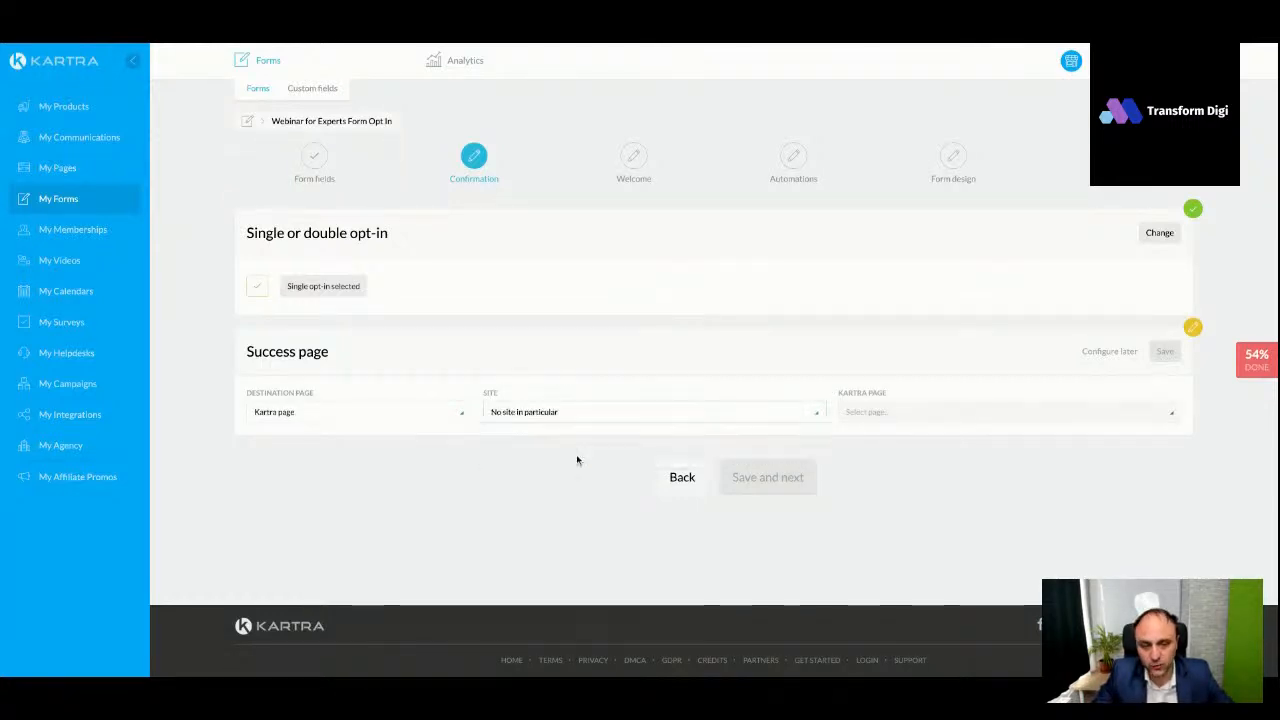
click(900, 418)
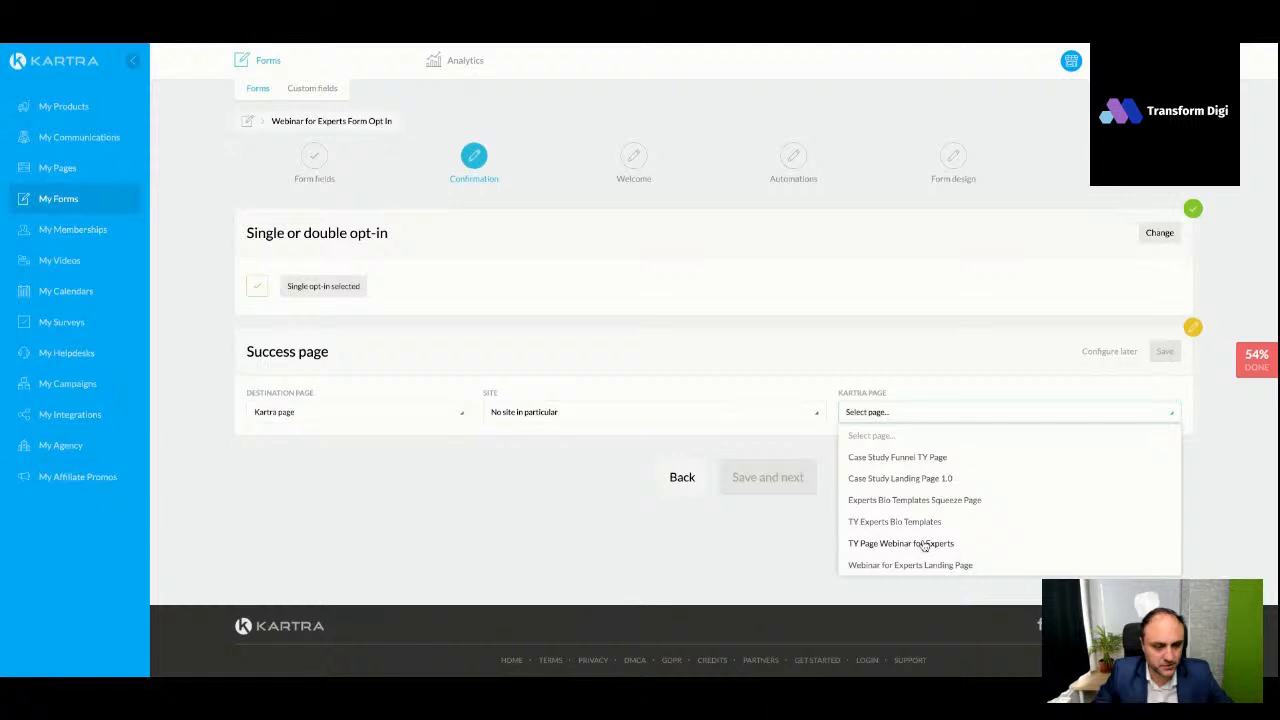
click(896, 543)
click(1164, 353)
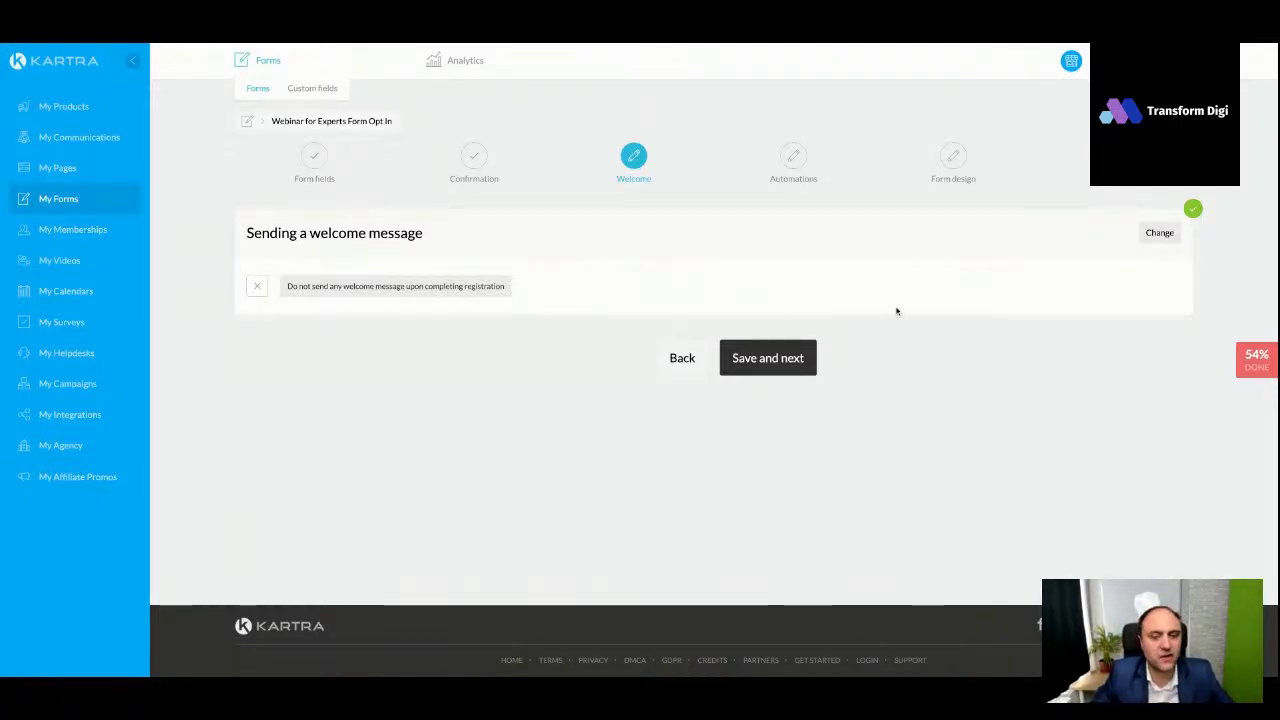
Accept the form without a welcome message and turn on tag assignment with no category in particular
click(786, 358)
scroll(705, 337, down, 1)
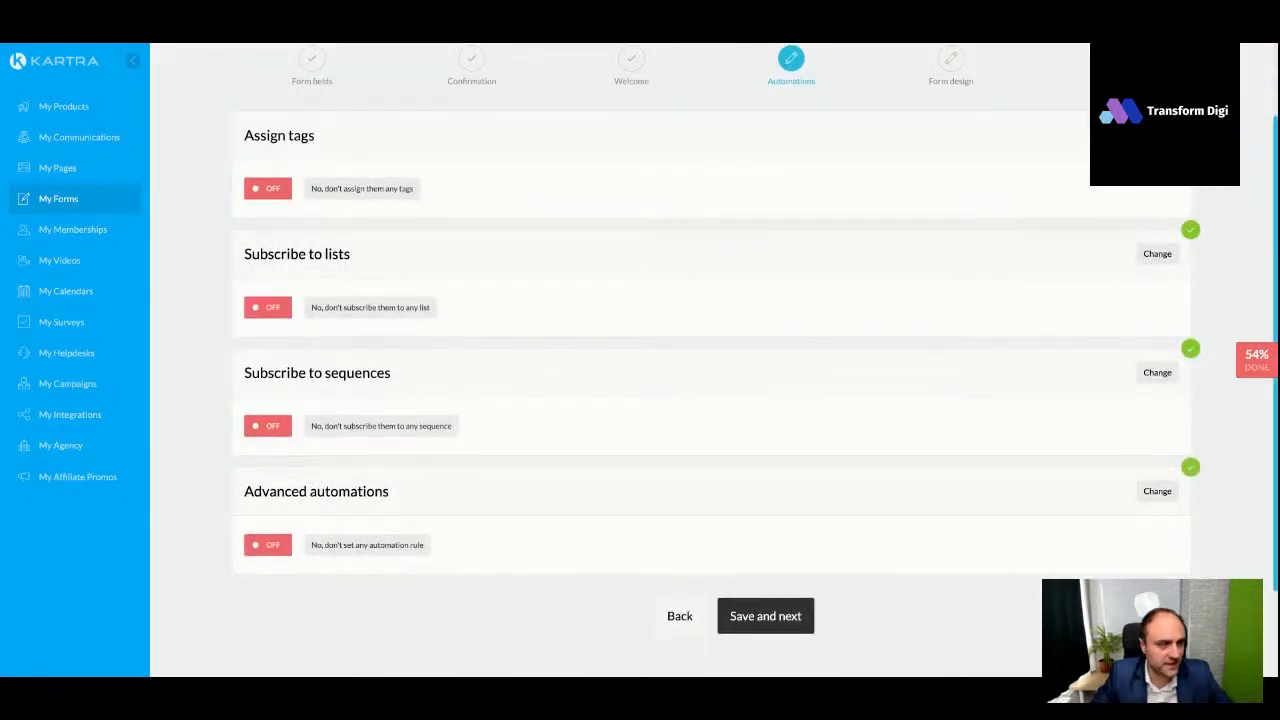
click(1157, 135)
click(720, 182)
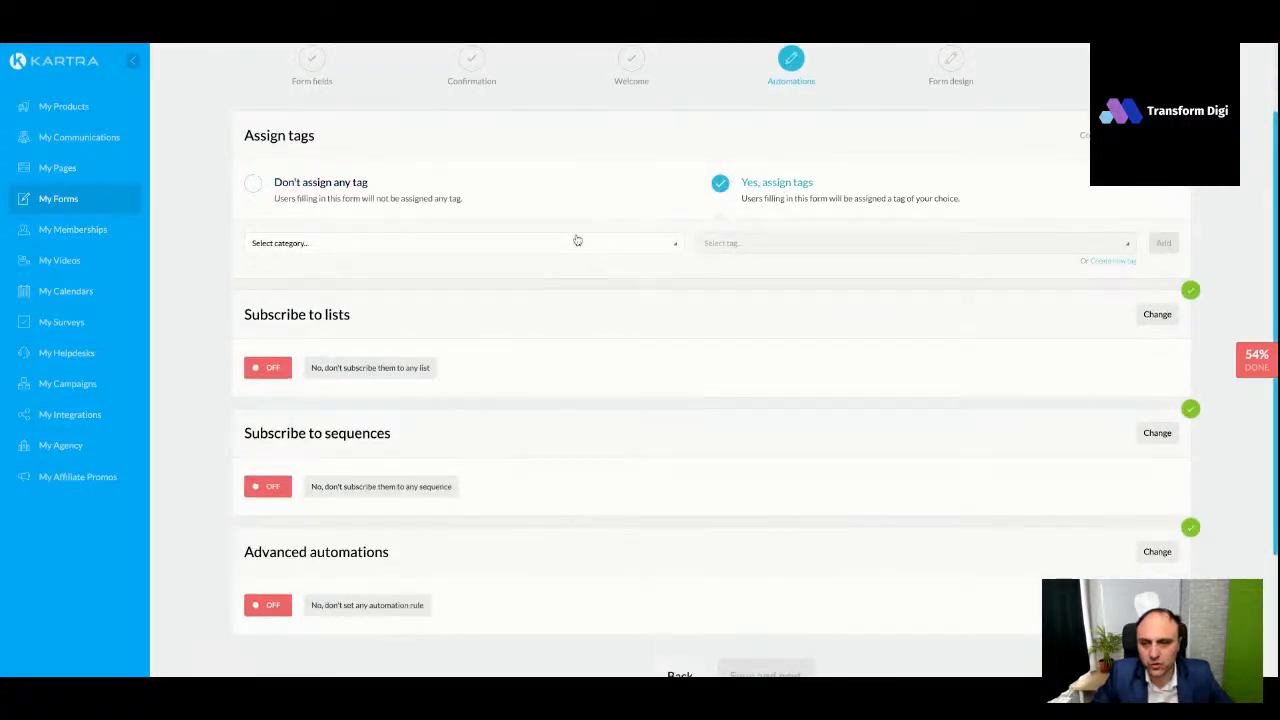
click(577, 240)
click(490, 282)
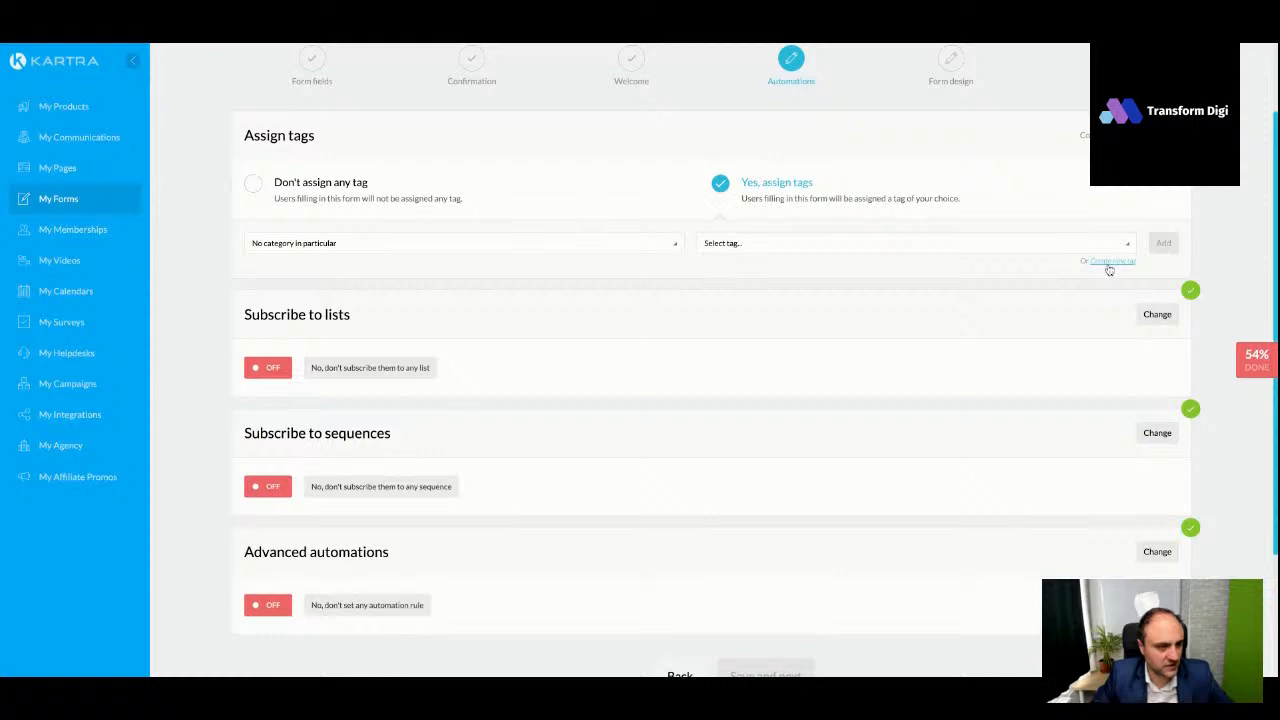
Create the tag "Webinar Experts March Opted In" with the same description and no particular category, and assign it to the form
click(1109, 262)
click(672, 164)
text(Webinar Experts March)
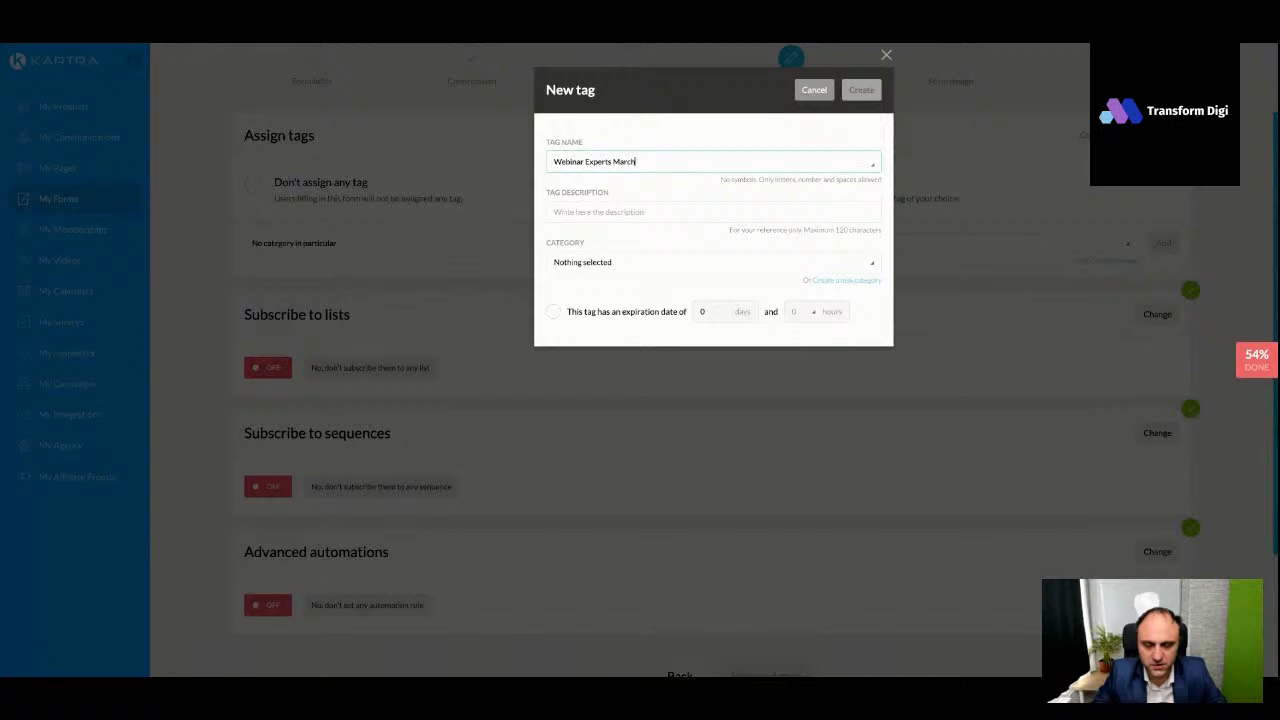
text(In)
key(ctrl+a)
key(ctrl+c)
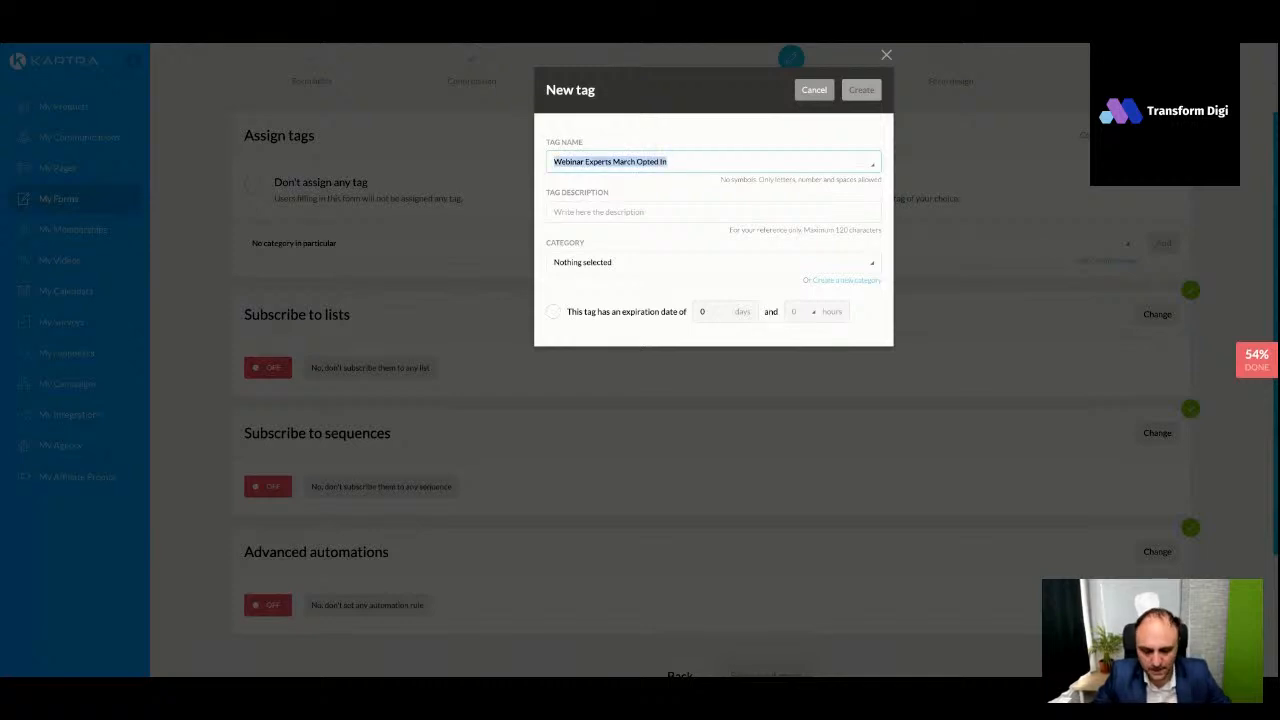
click(641, 210)
key(ctrl+v)
click(616, 264)
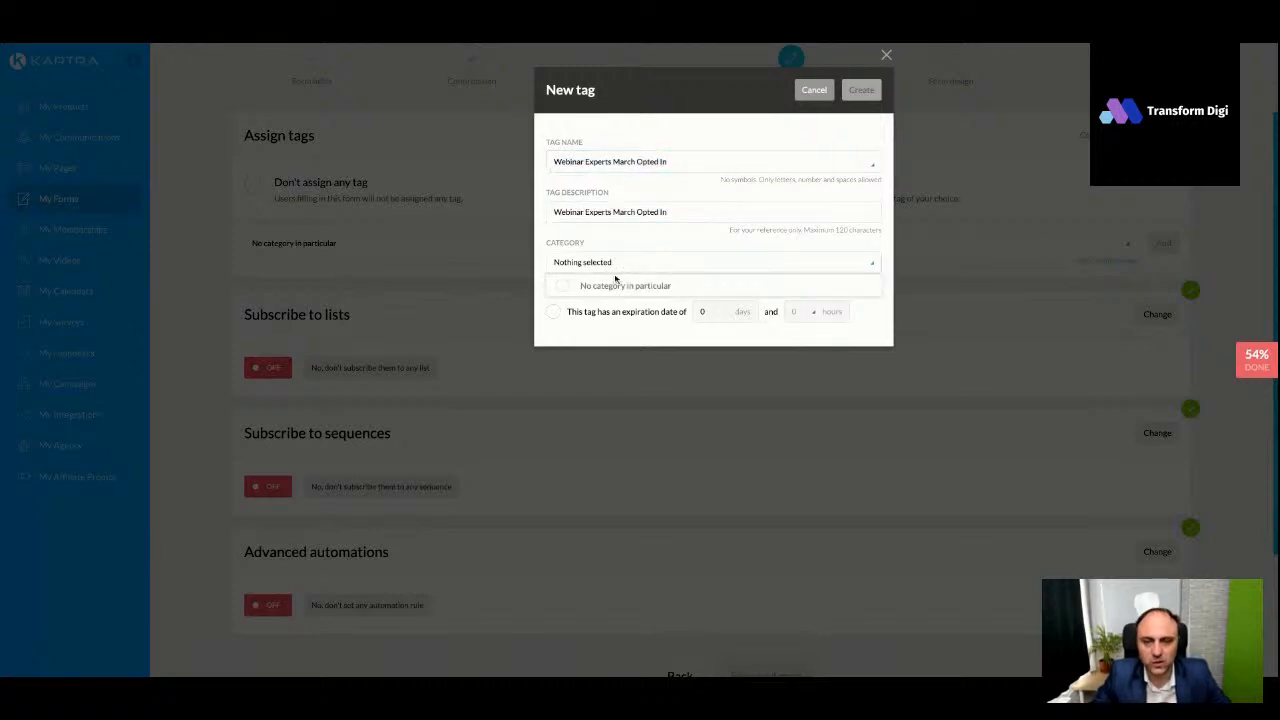
click(612, 285)
click(873, 91)
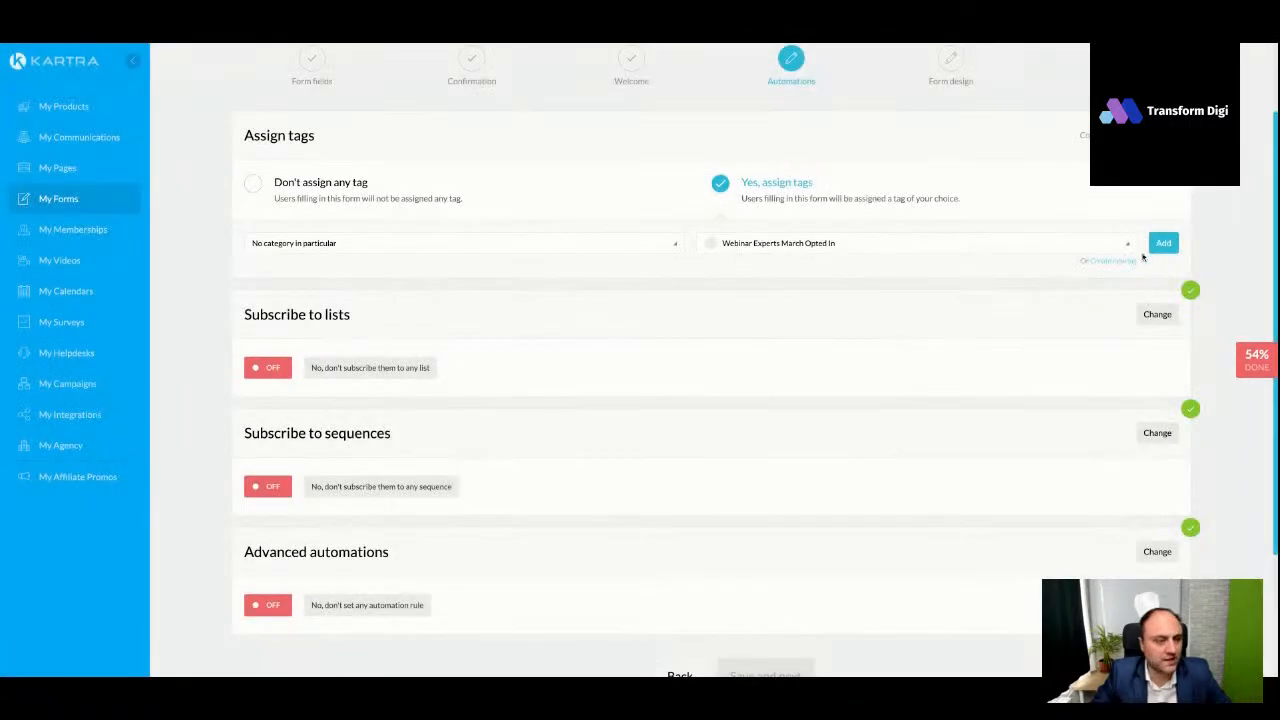
click(1160, 248)
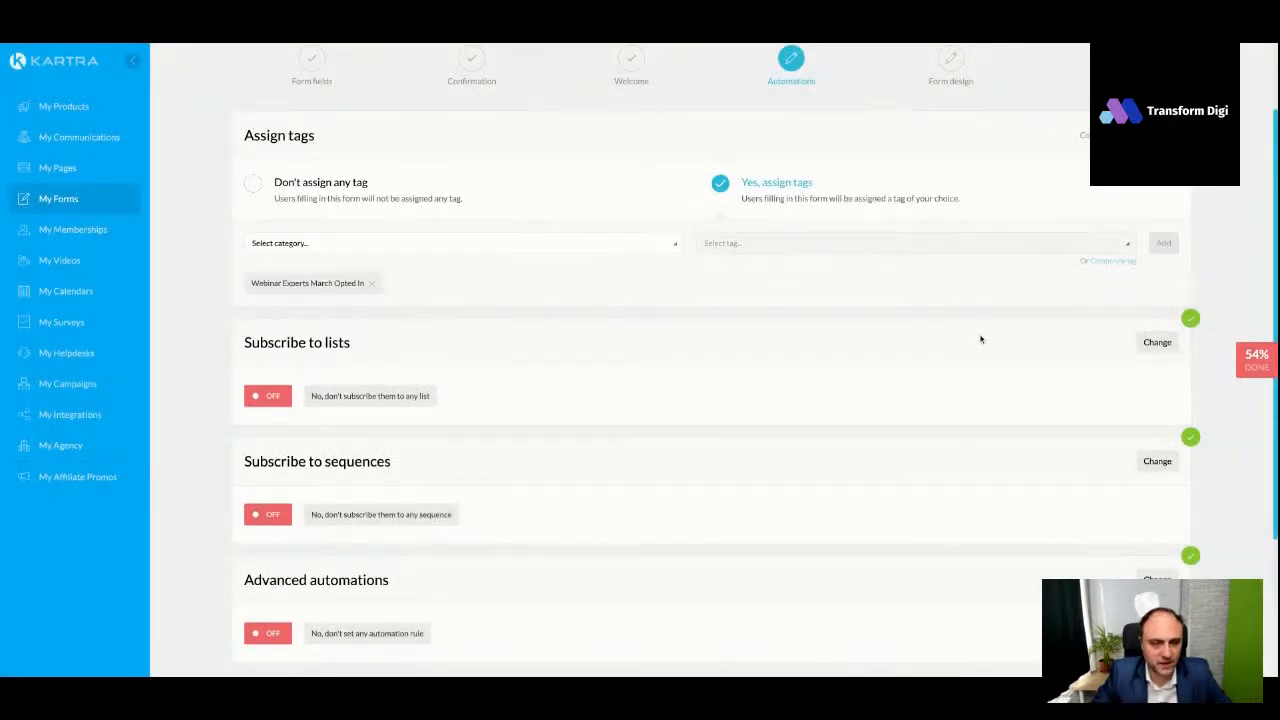
scroll(1057, 303, down, 1)
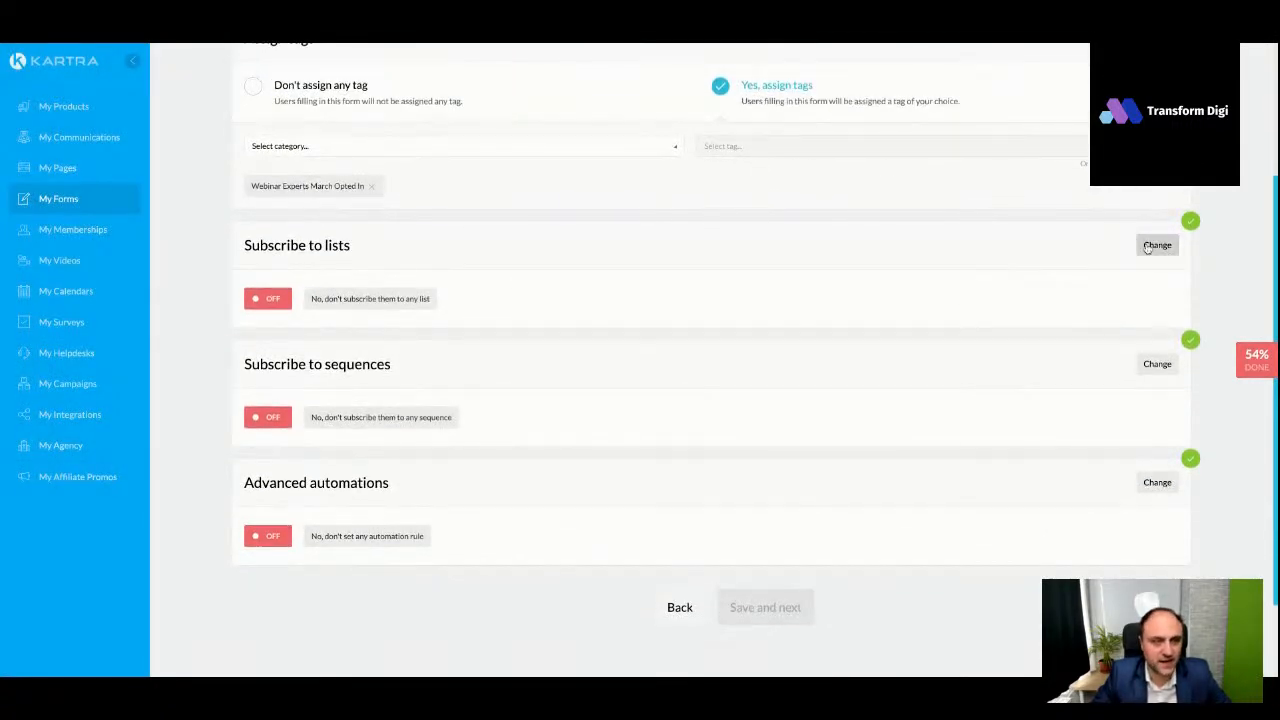
scroll(1157, 242, up, 1)
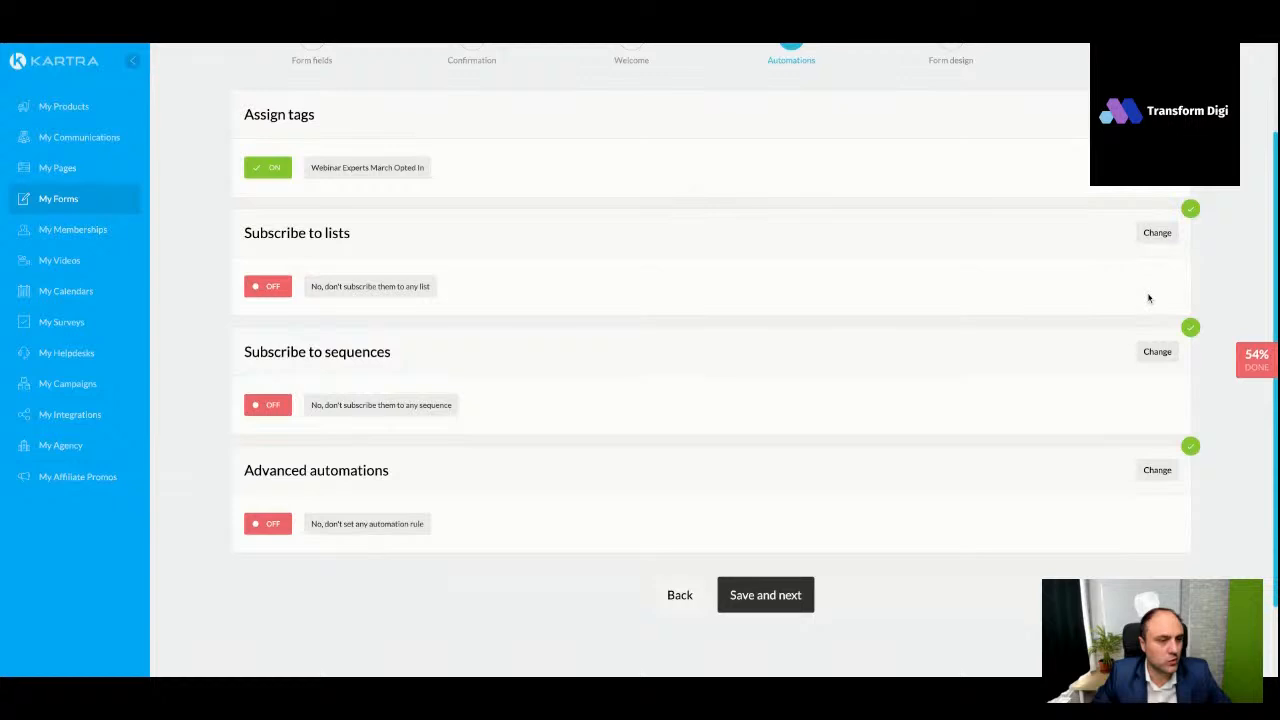
Subscribe leads who fill in the form to the Transform Digi Full Leads List and save the list setting
click(1156, 232)
click(718, 281)
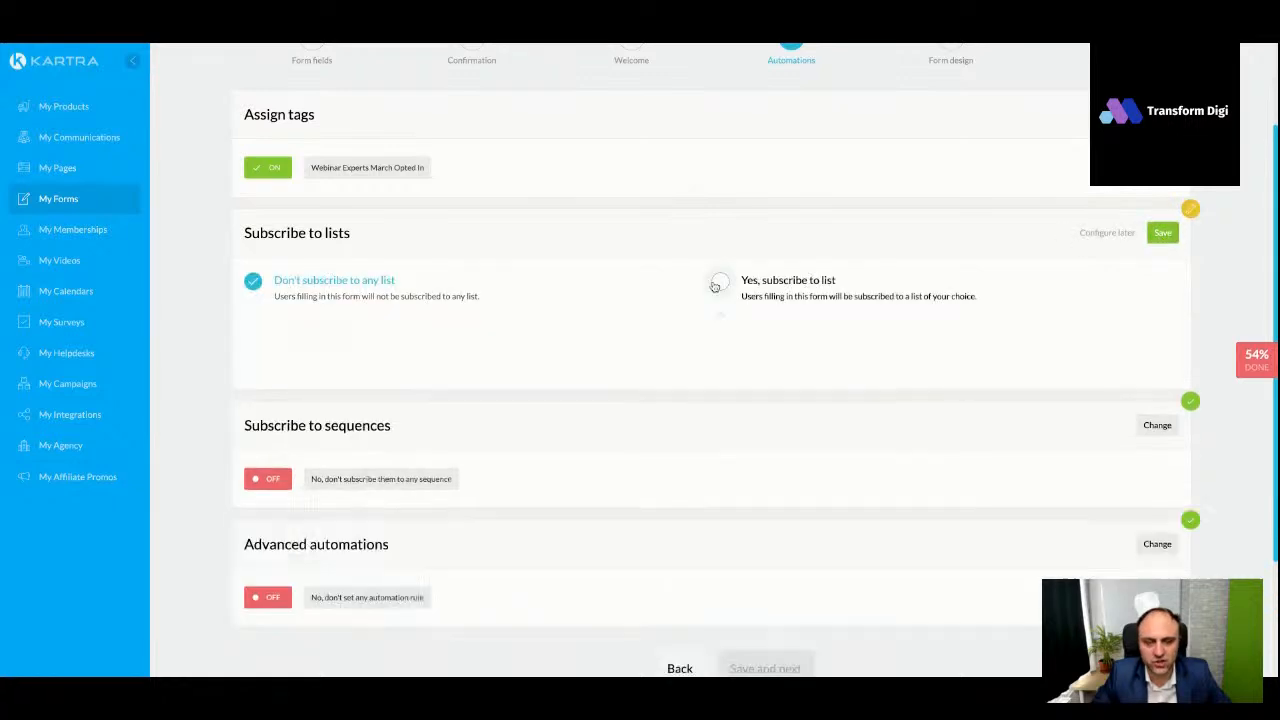
click(339, 353)
click(341, 398)
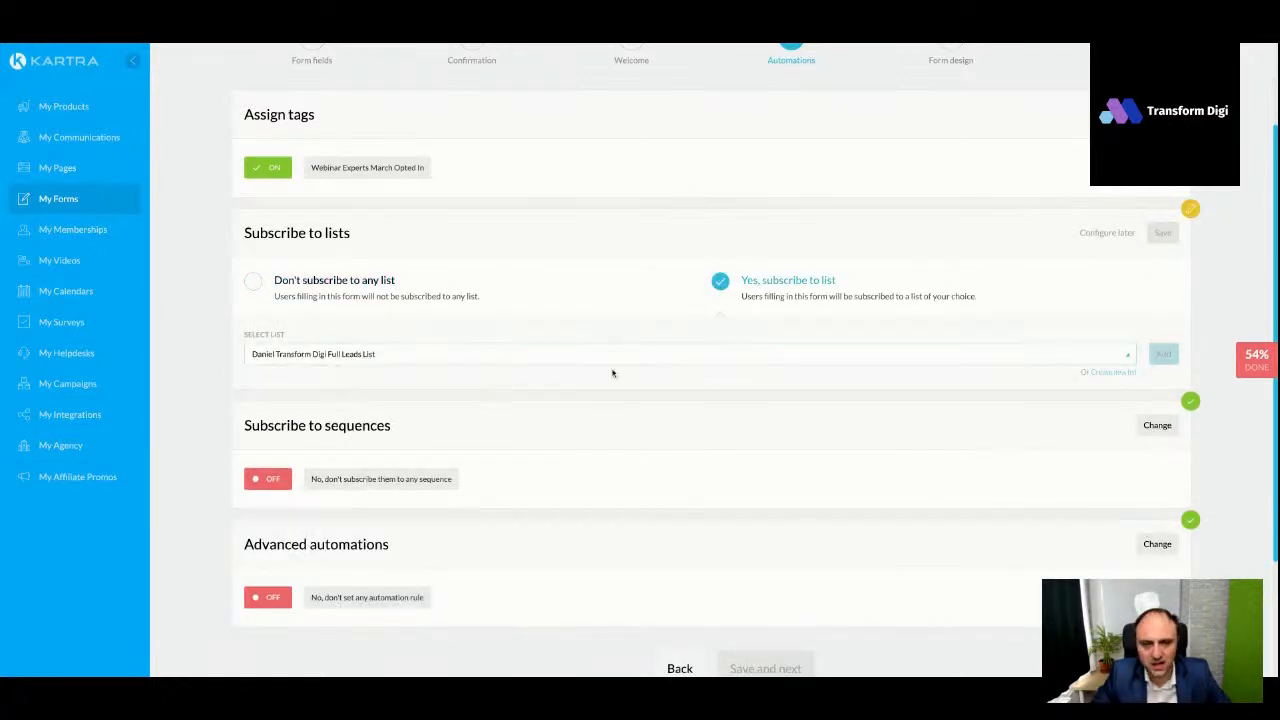
click(1164, 355)
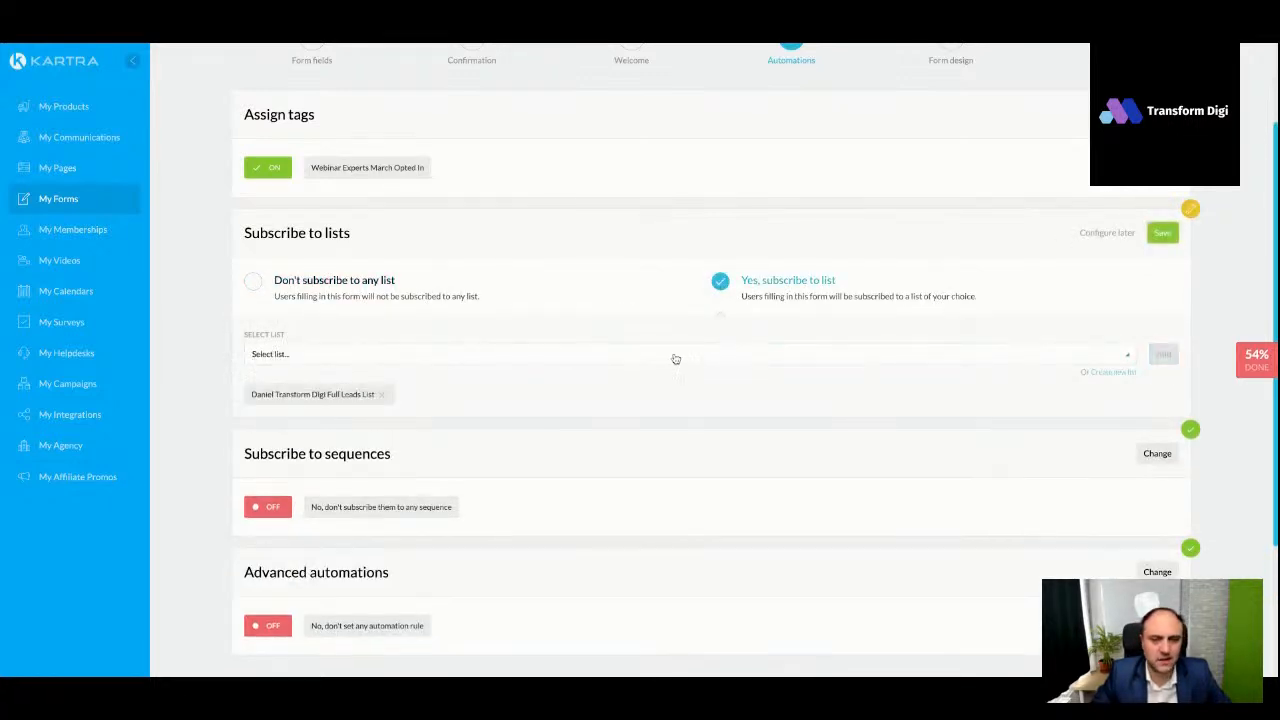
click(1161, 233)
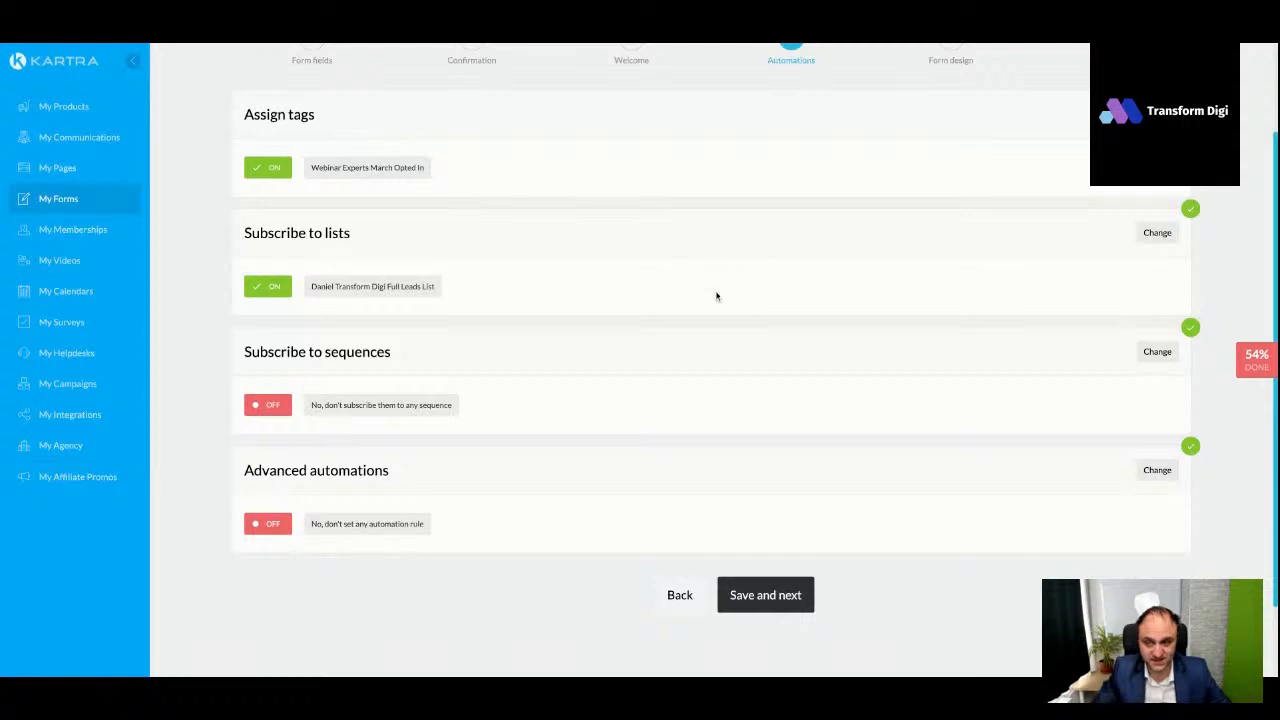
Start a new advanced automation with the condition "Lead fills this form"
scroll(477, 343, down, 1)
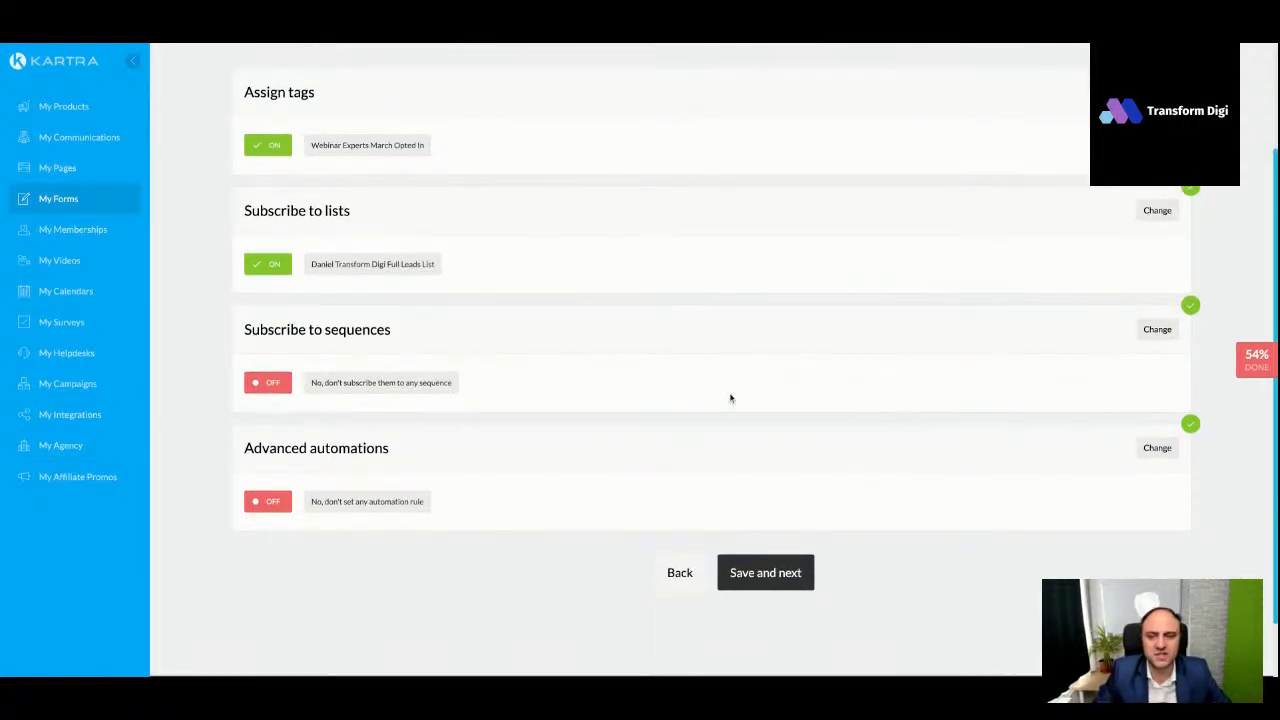
scroll(714, 360, up, 2)
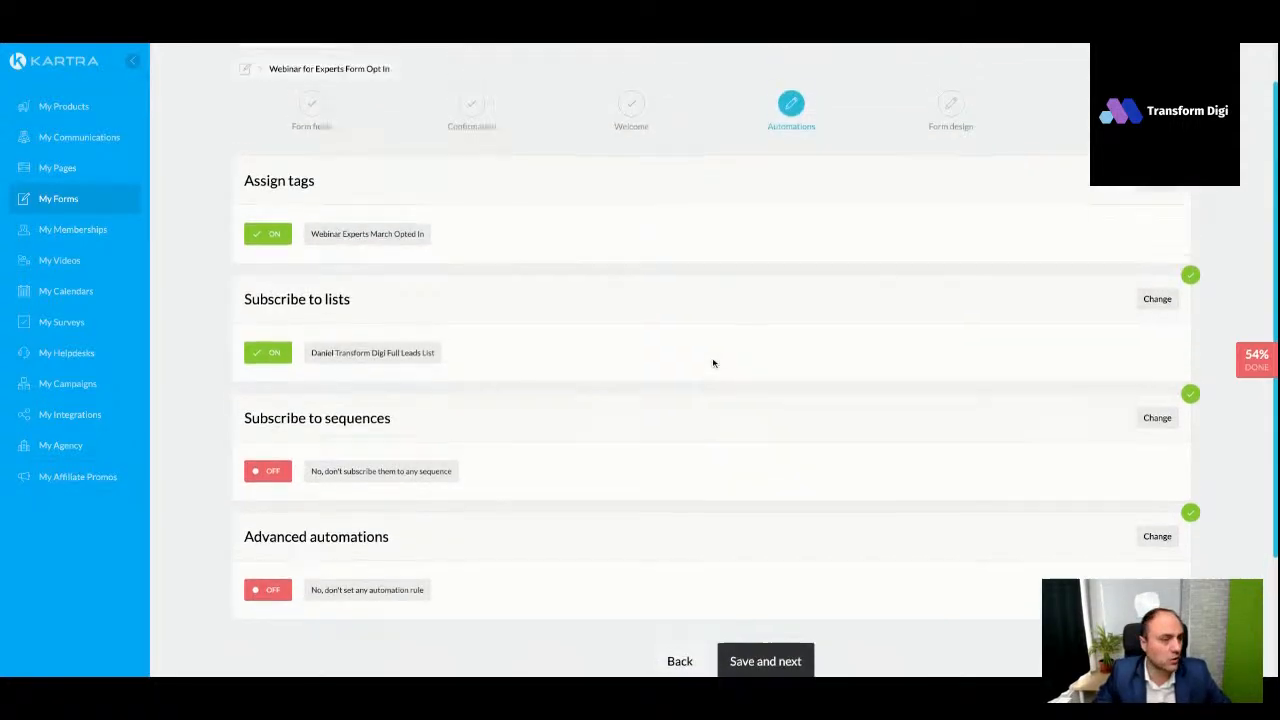
scroll(711, 360, down, 3)
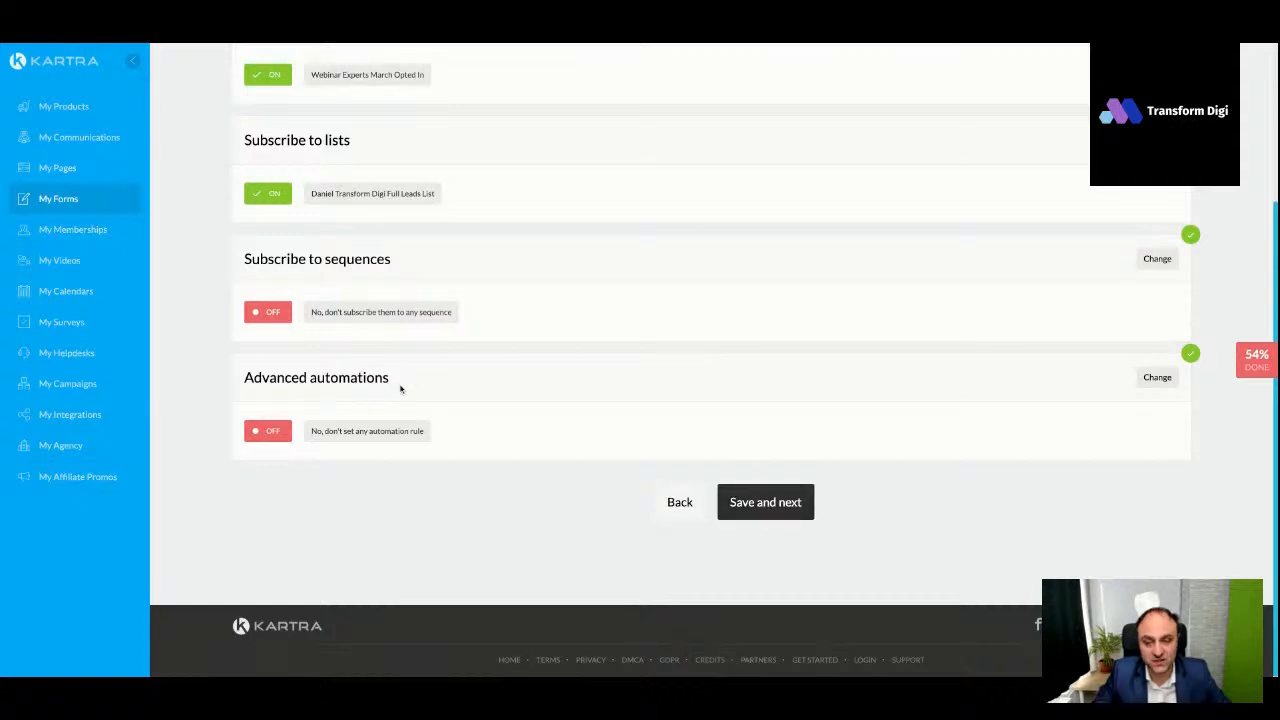
click(1157, 377)
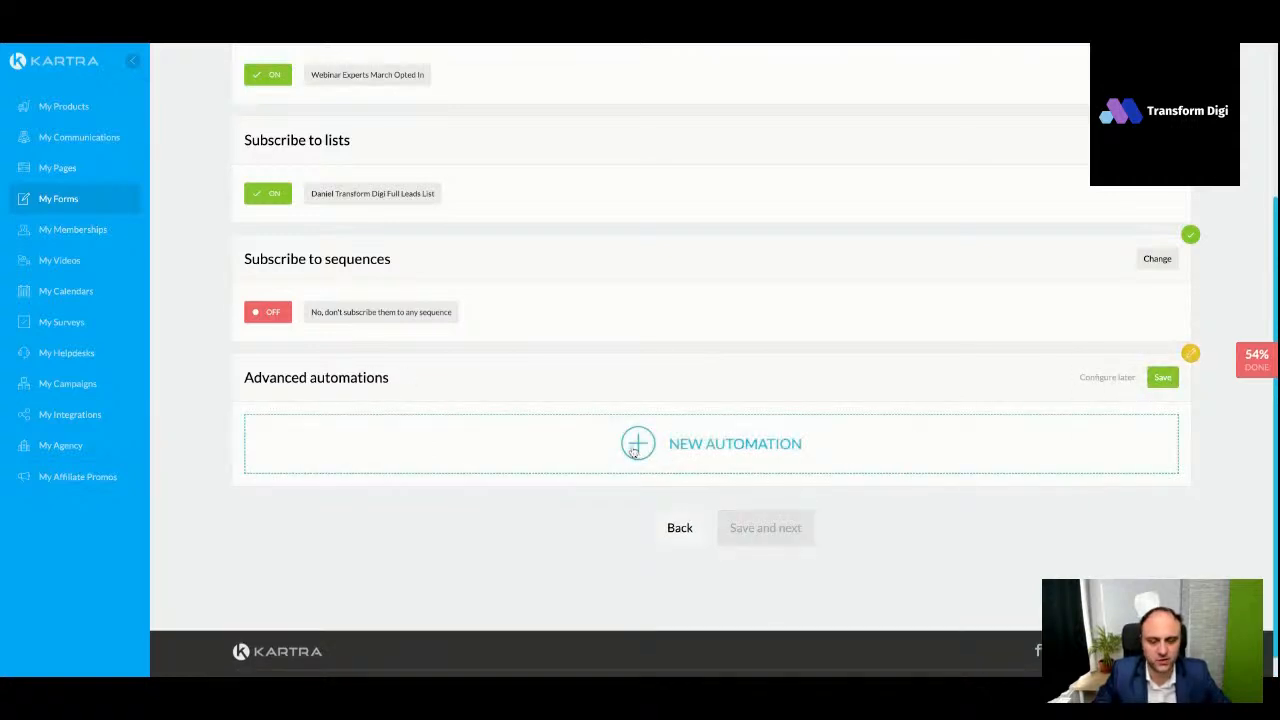
click(740, 443)
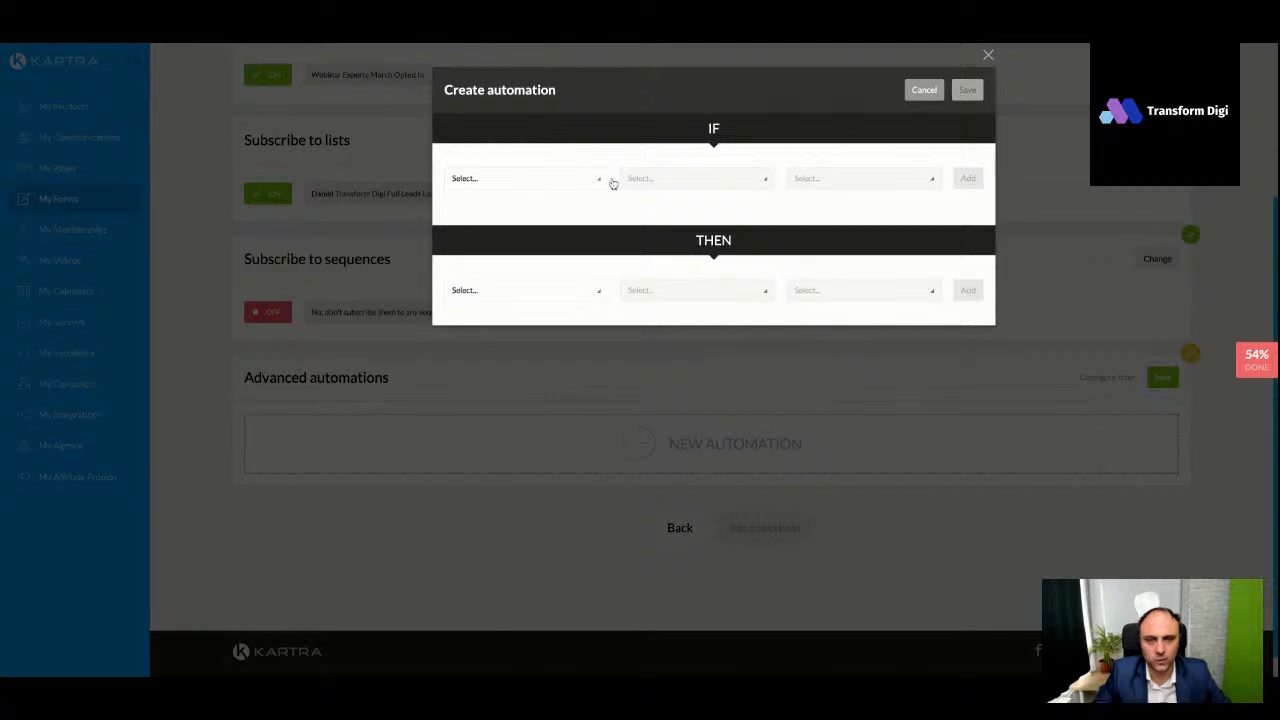
click(594, 182)
click(540, 222)
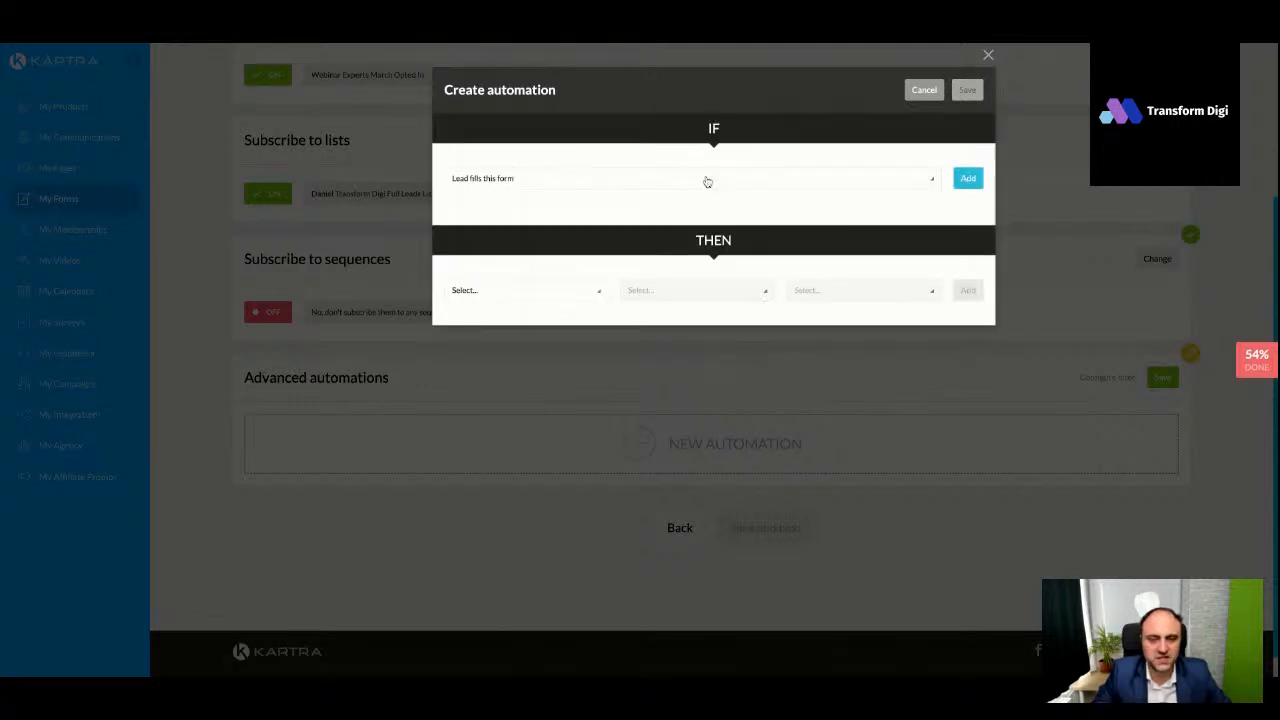
click(967, 177)
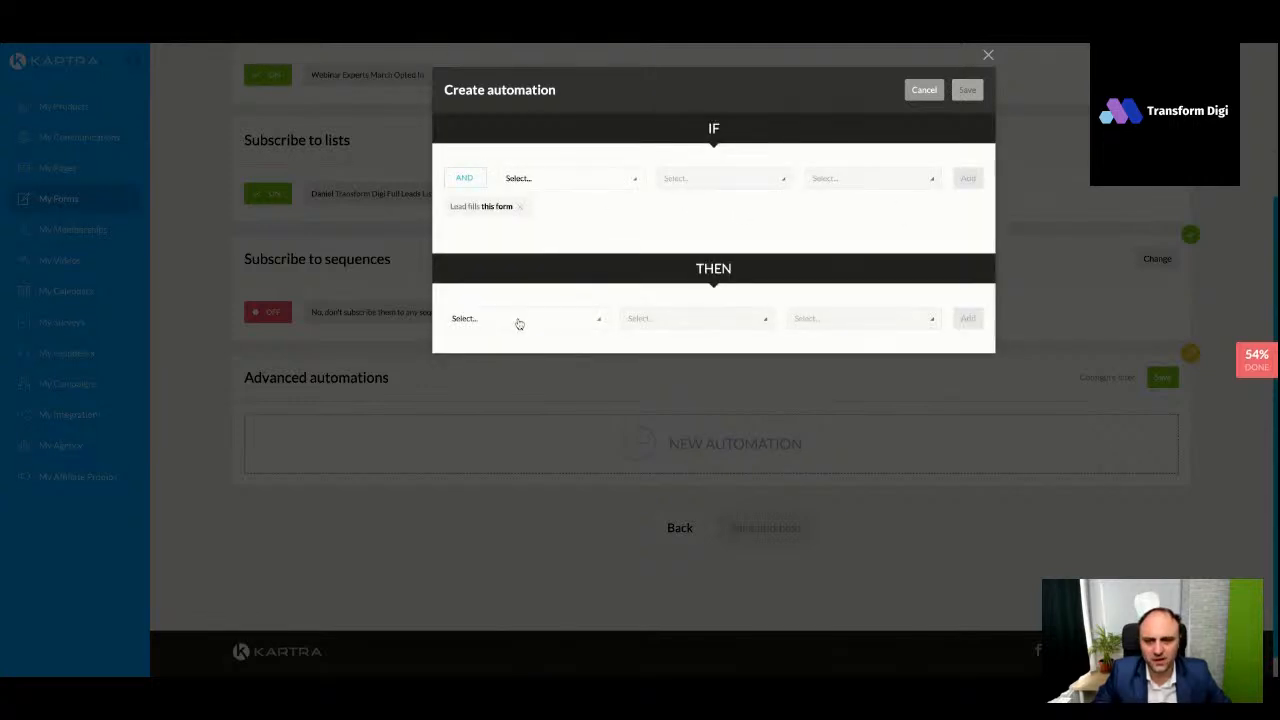
Look through the available follow-up actions for the automation and discard the unfinished rule
click(518, 322)
scroll(535, 385, down, 3)
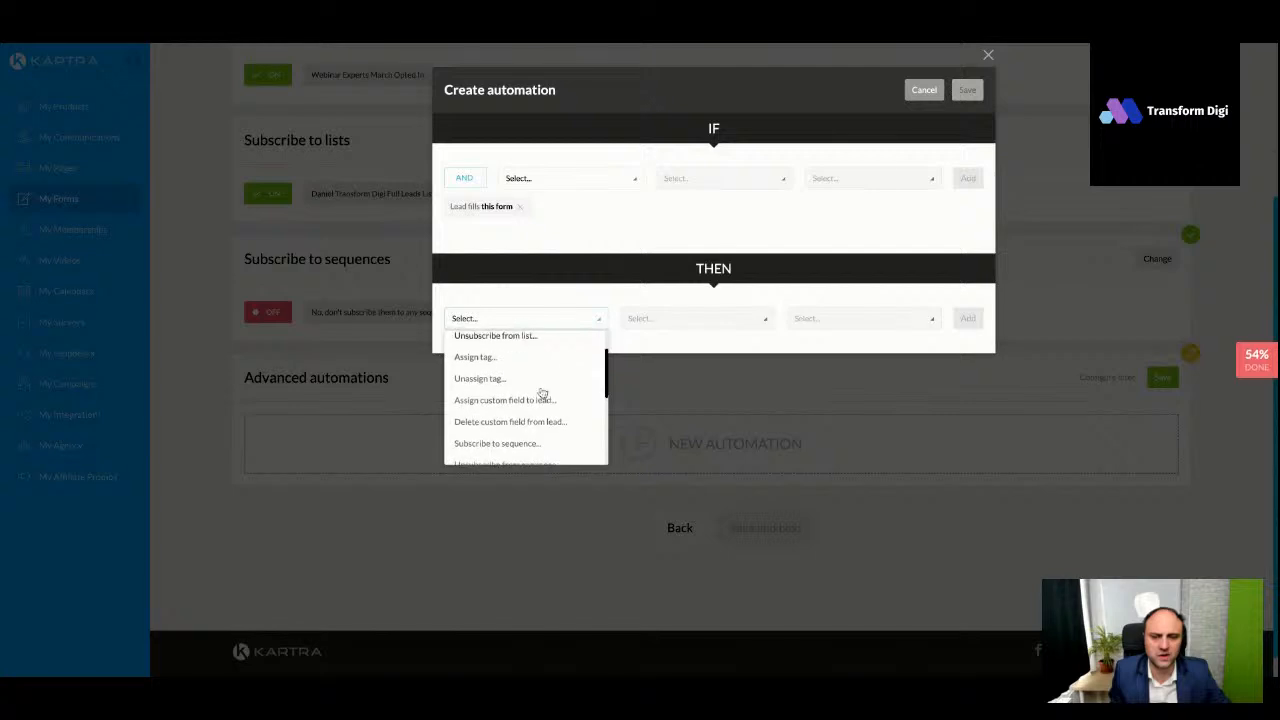
scroll(550, 383, down, 3)
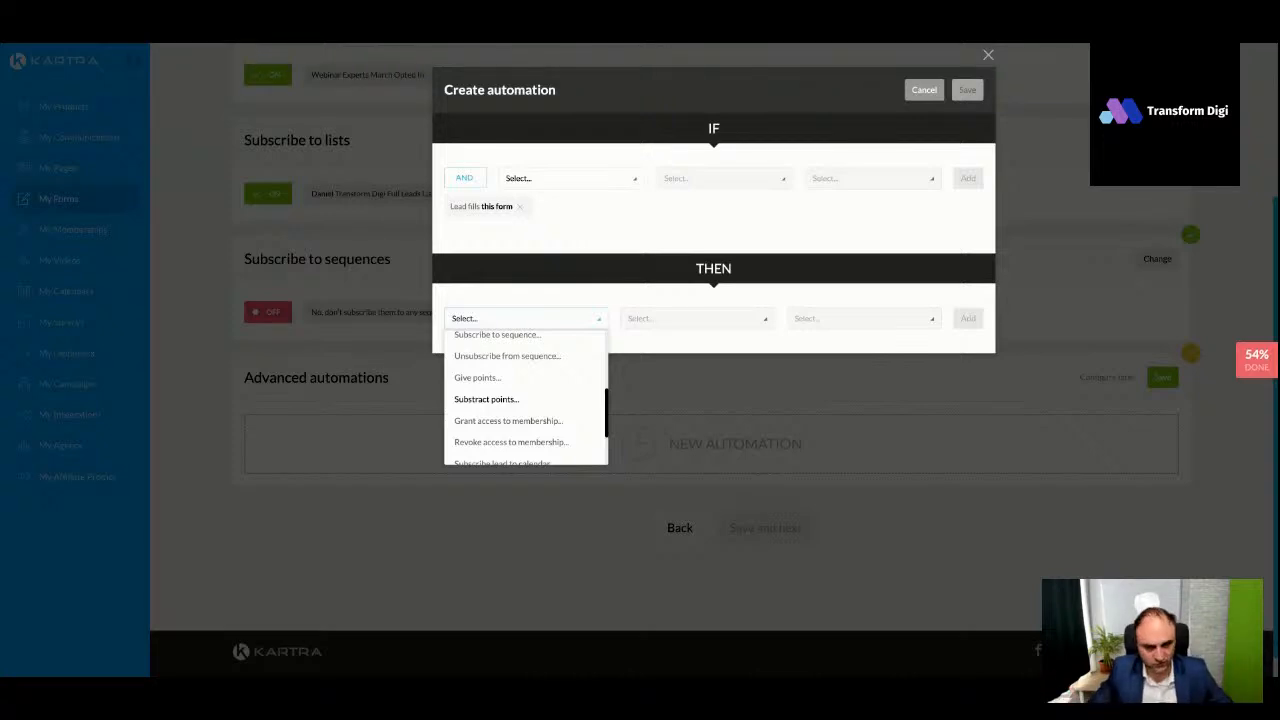
scroll(593, 410, down, 2)
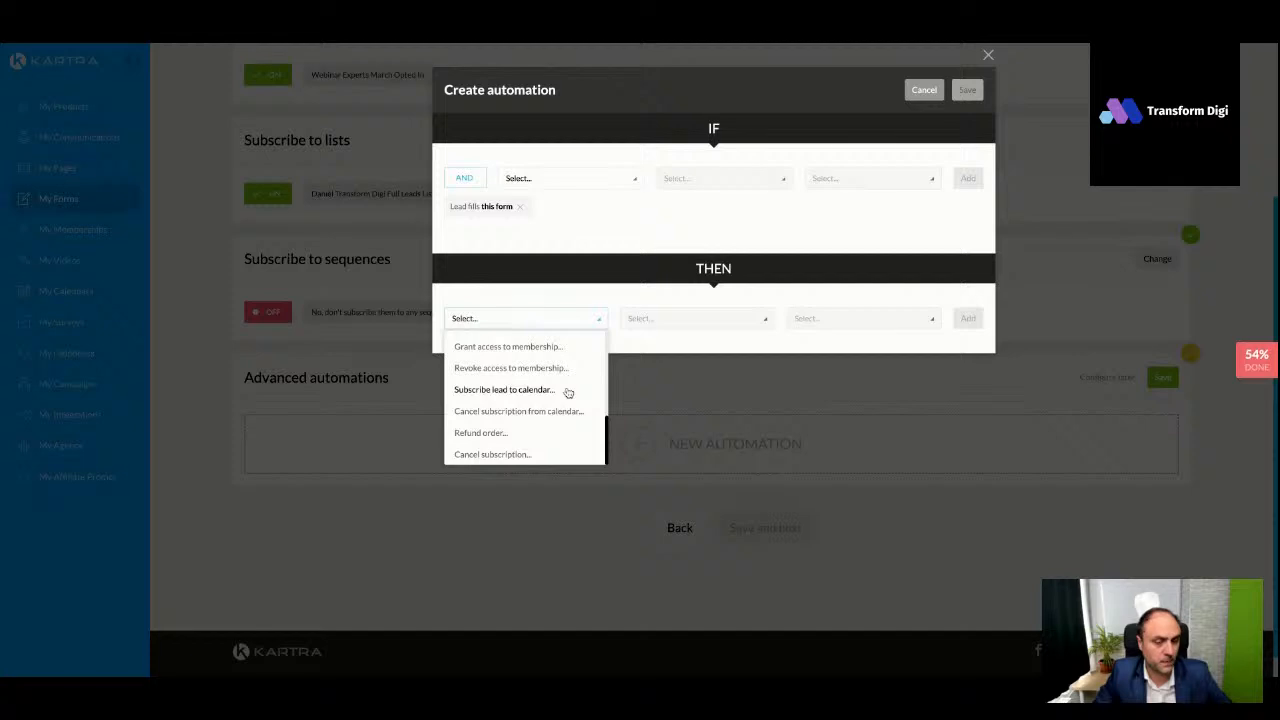
click(614, 233)
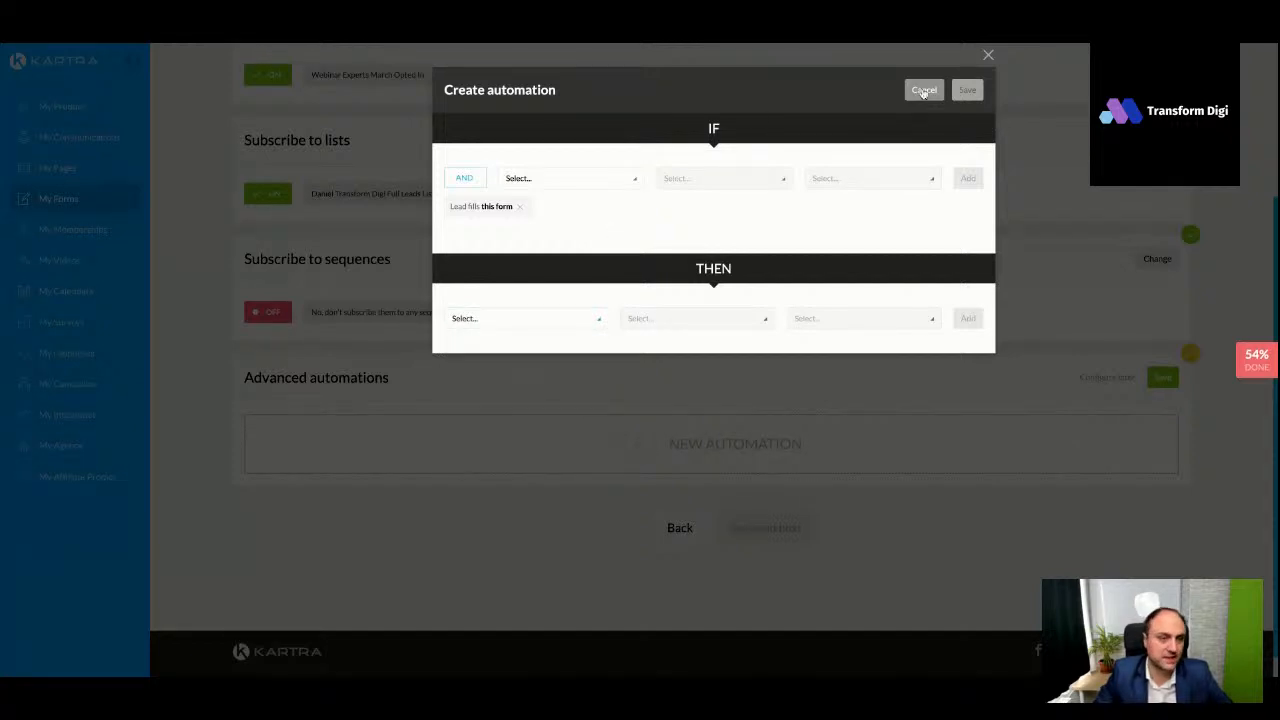
click(922, 92)
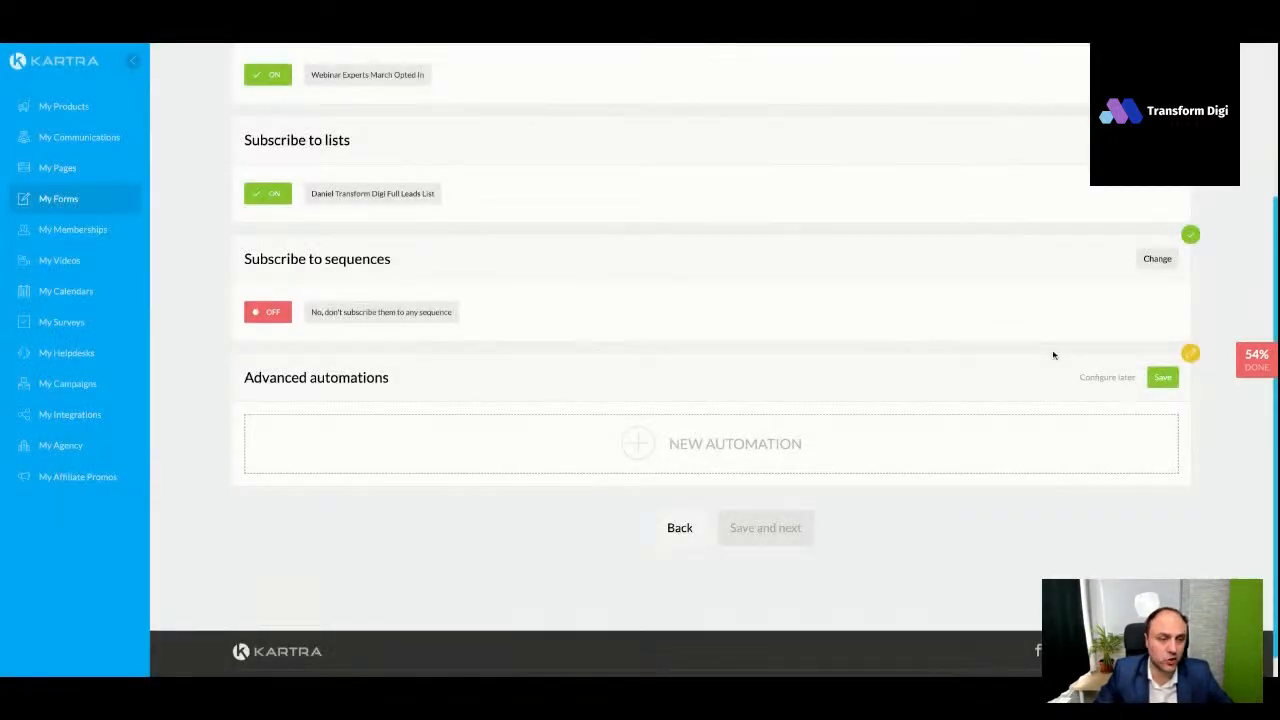
Save the automations without any advanced rule and save the form design for use in another Kartra asset
click(1161, 377)
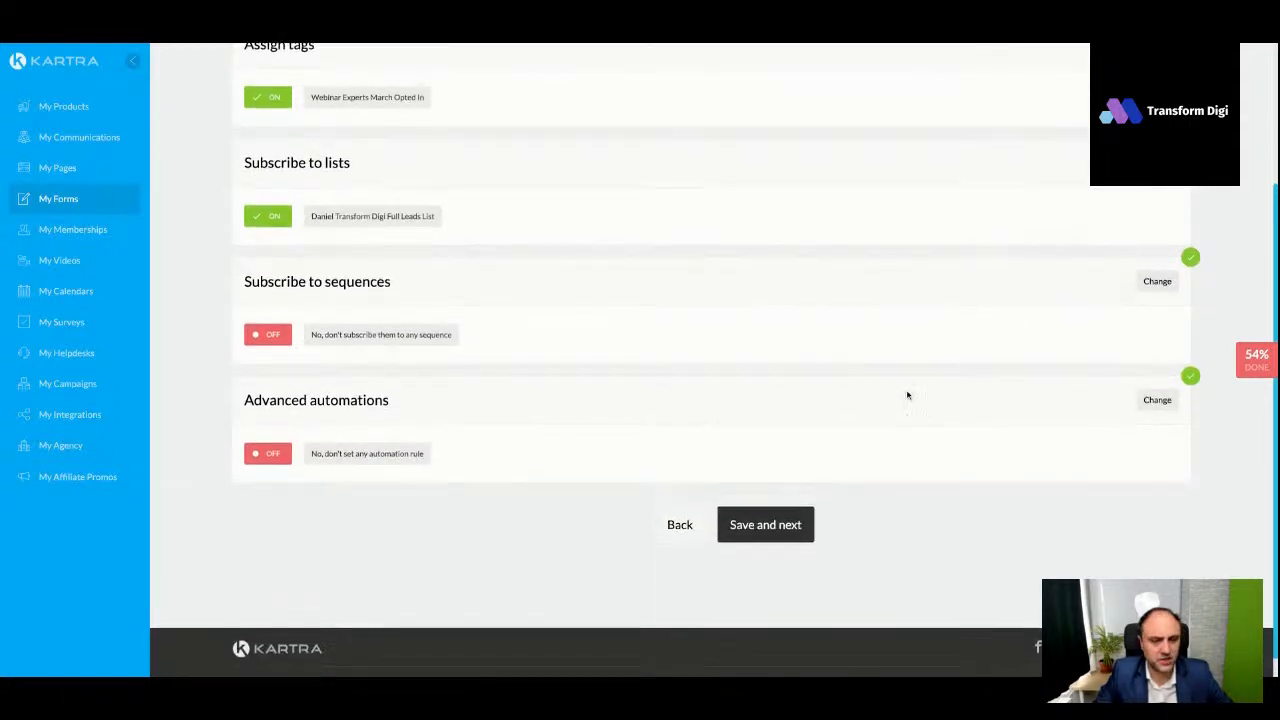
click(789, 506)
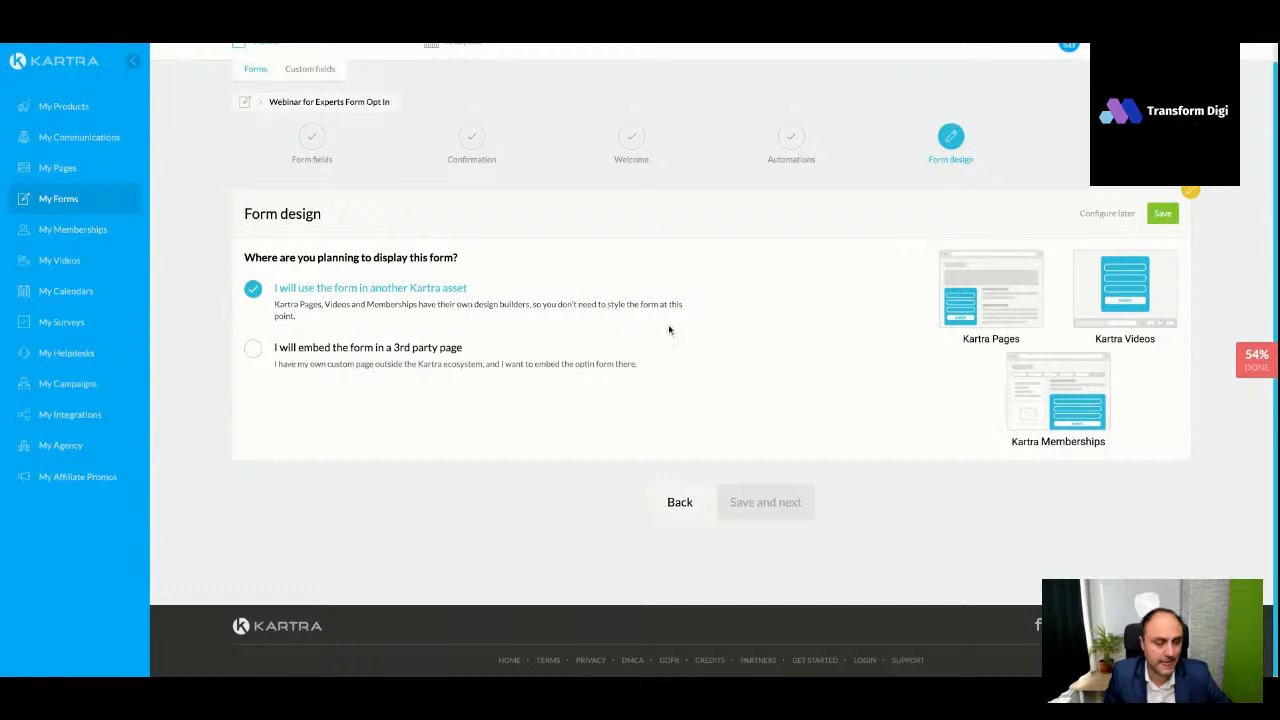
click(1163, 214)
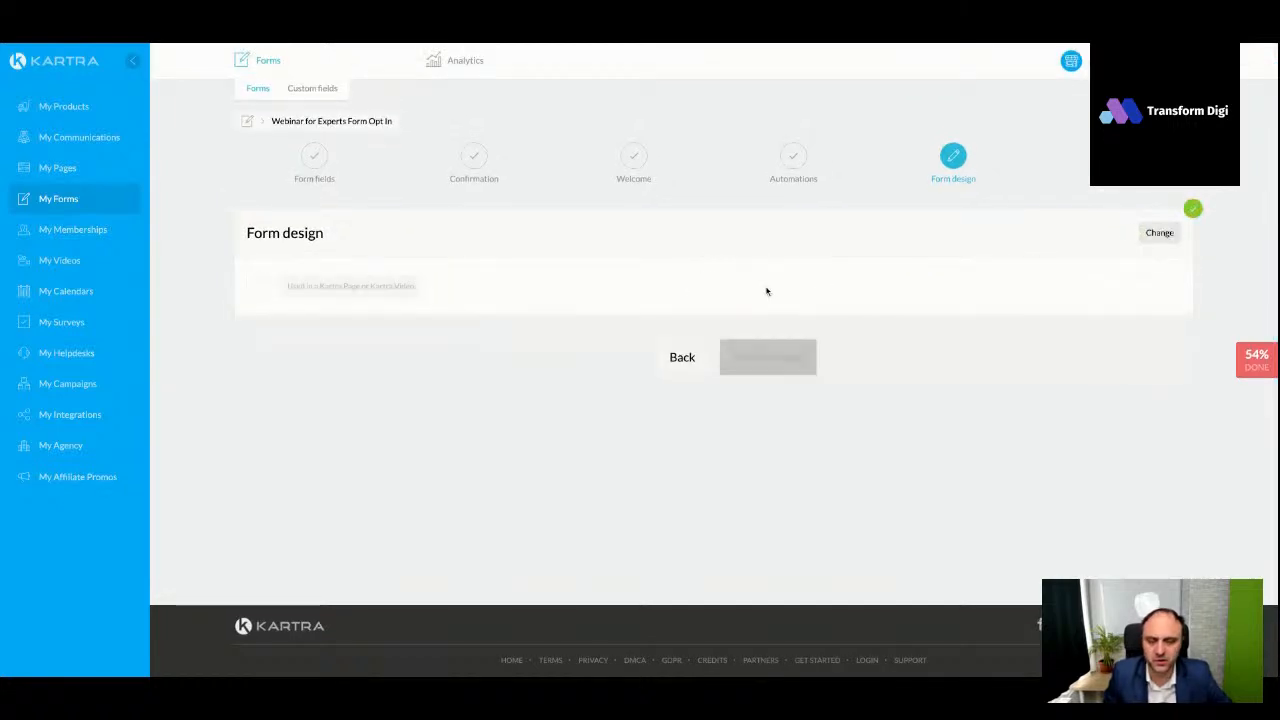
Finish the Webinar for Experts Form Opt In setup and open the Webinar for Experts Landing Page for editing
click(752, 360)
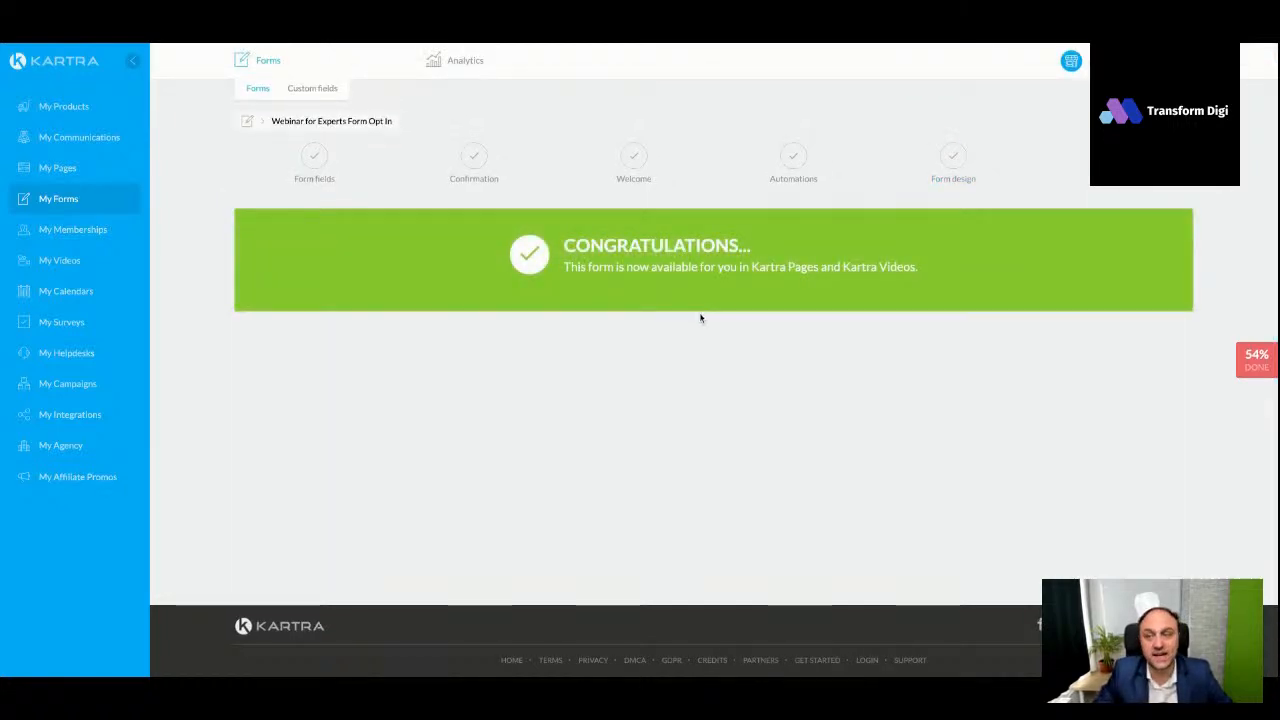
click(58, 168)
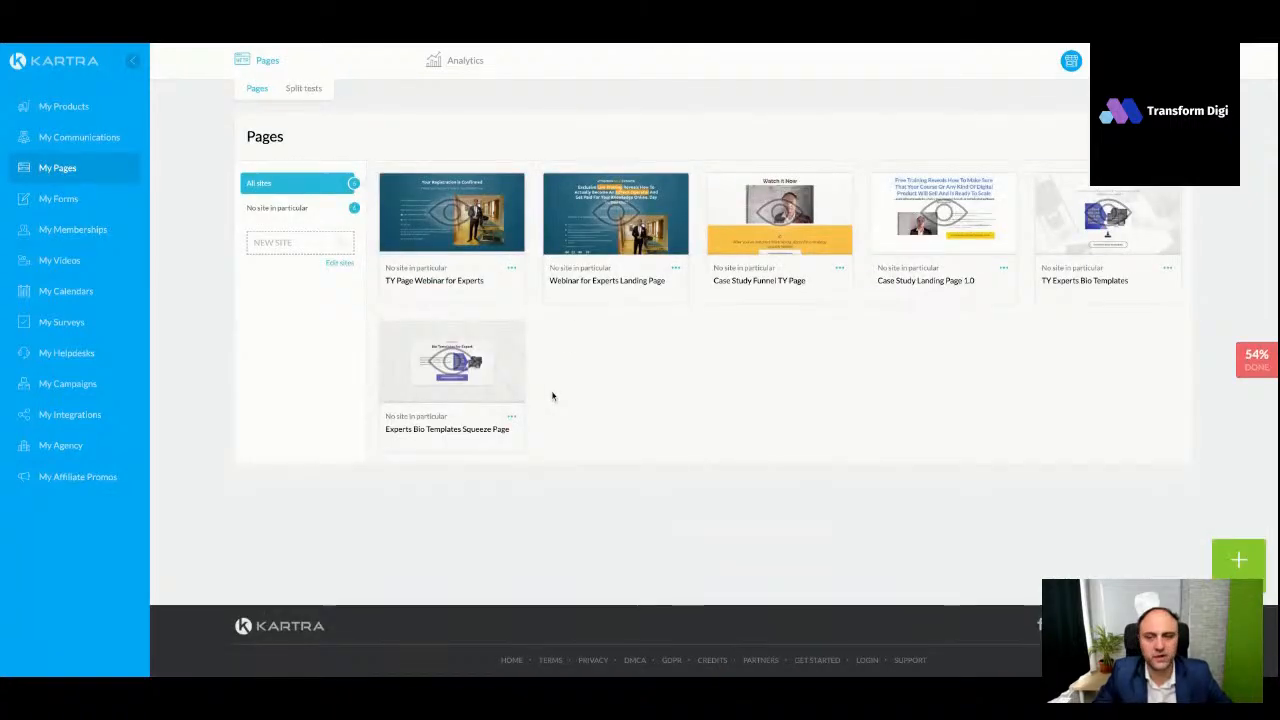
click(675, 268)
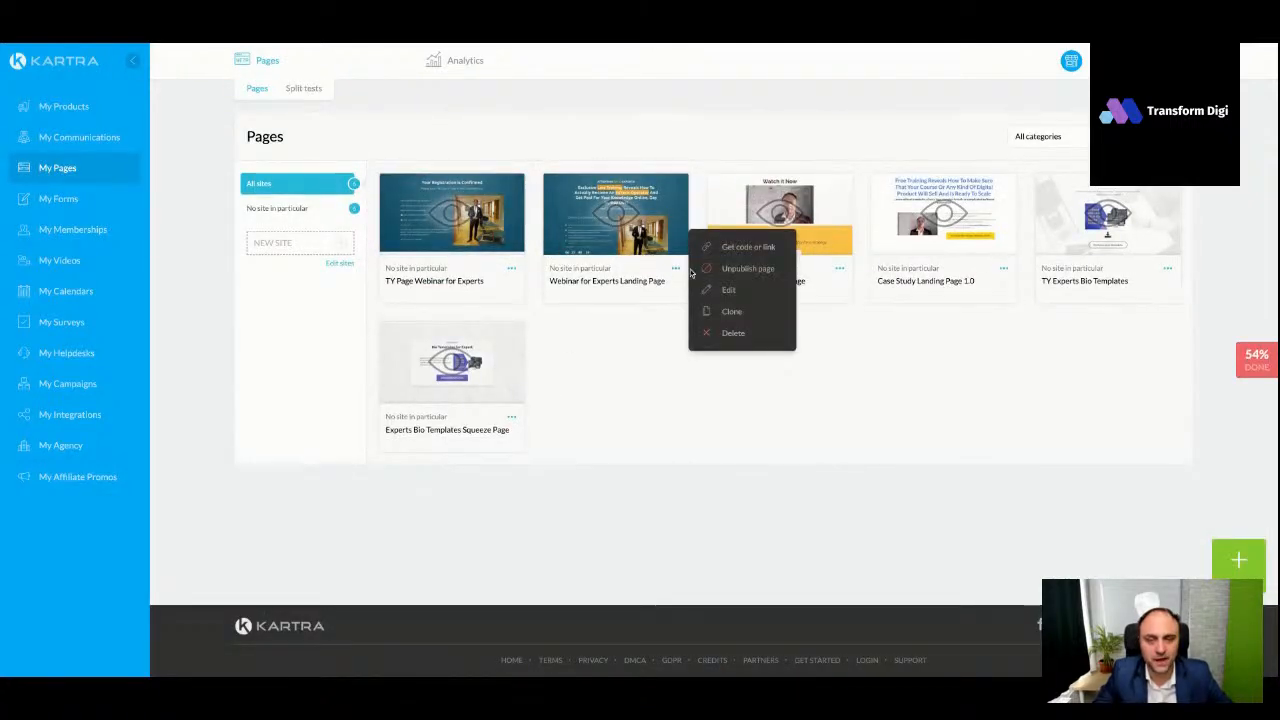
click(733, 295)
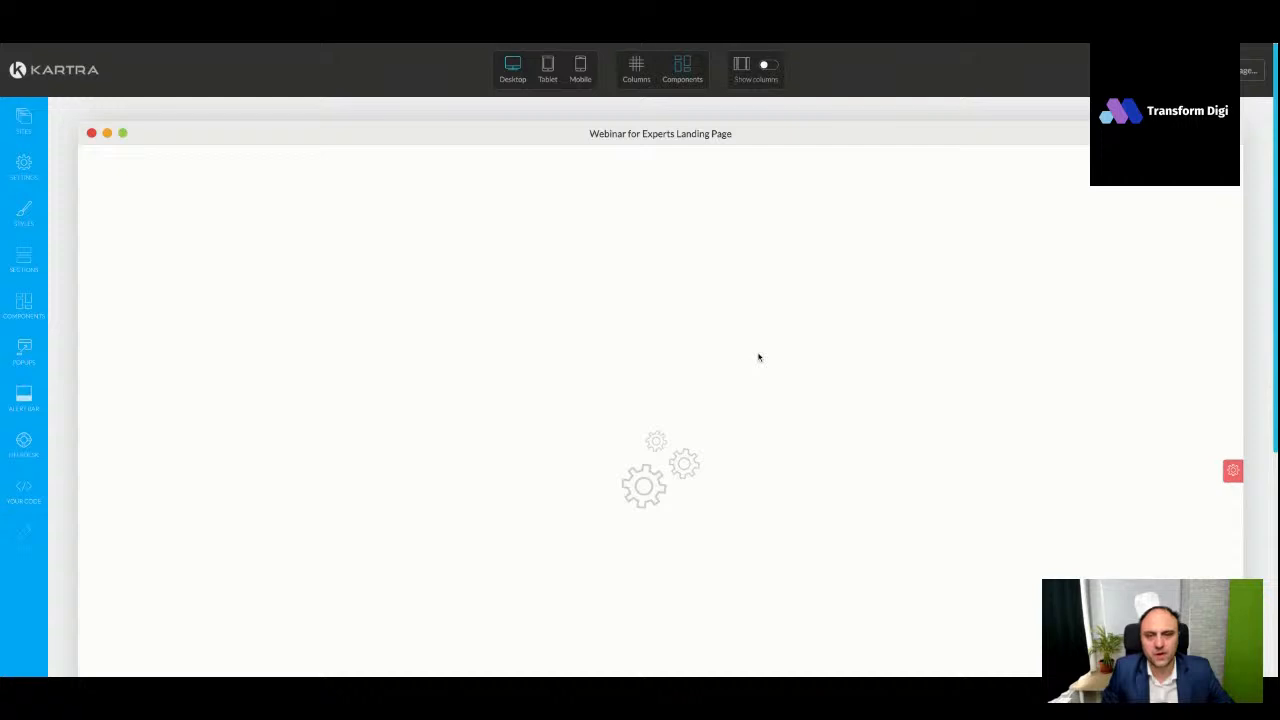
Open the link settings of the "Yes, reserve my seat now!" button to reach its pop-up opt-in form
scroll(580, 365, down, 5)
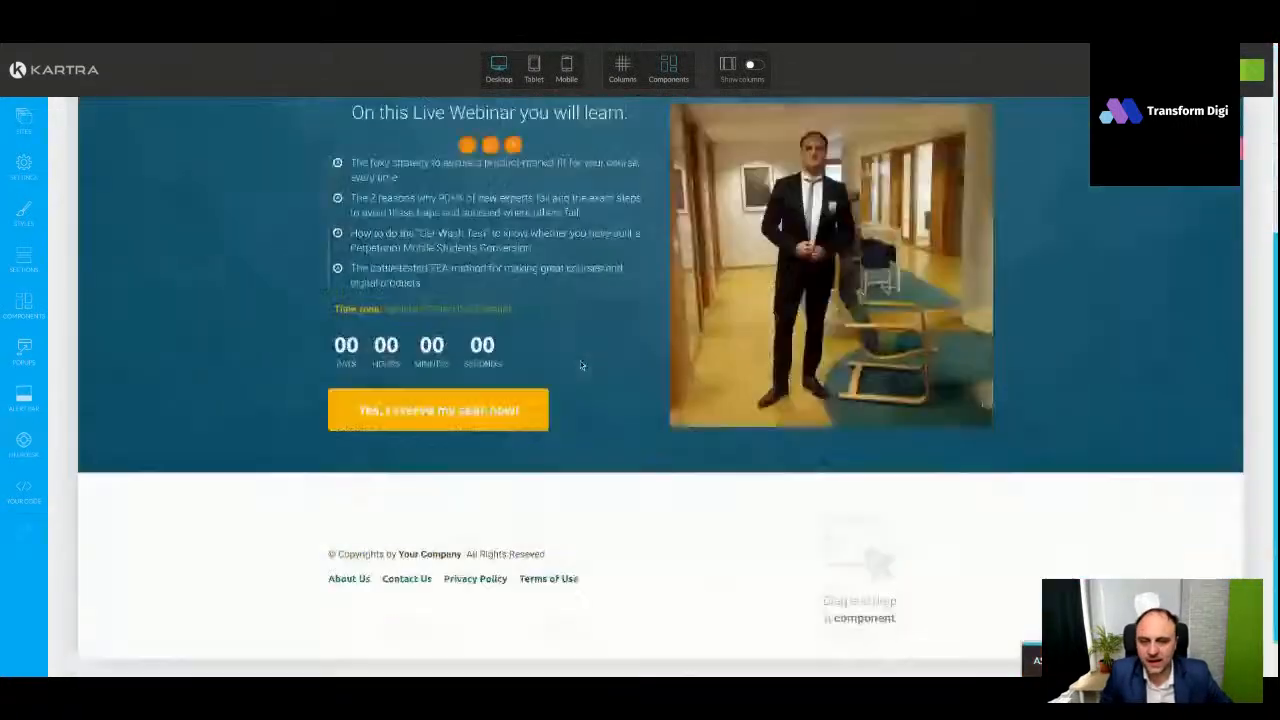
click(386, 360)
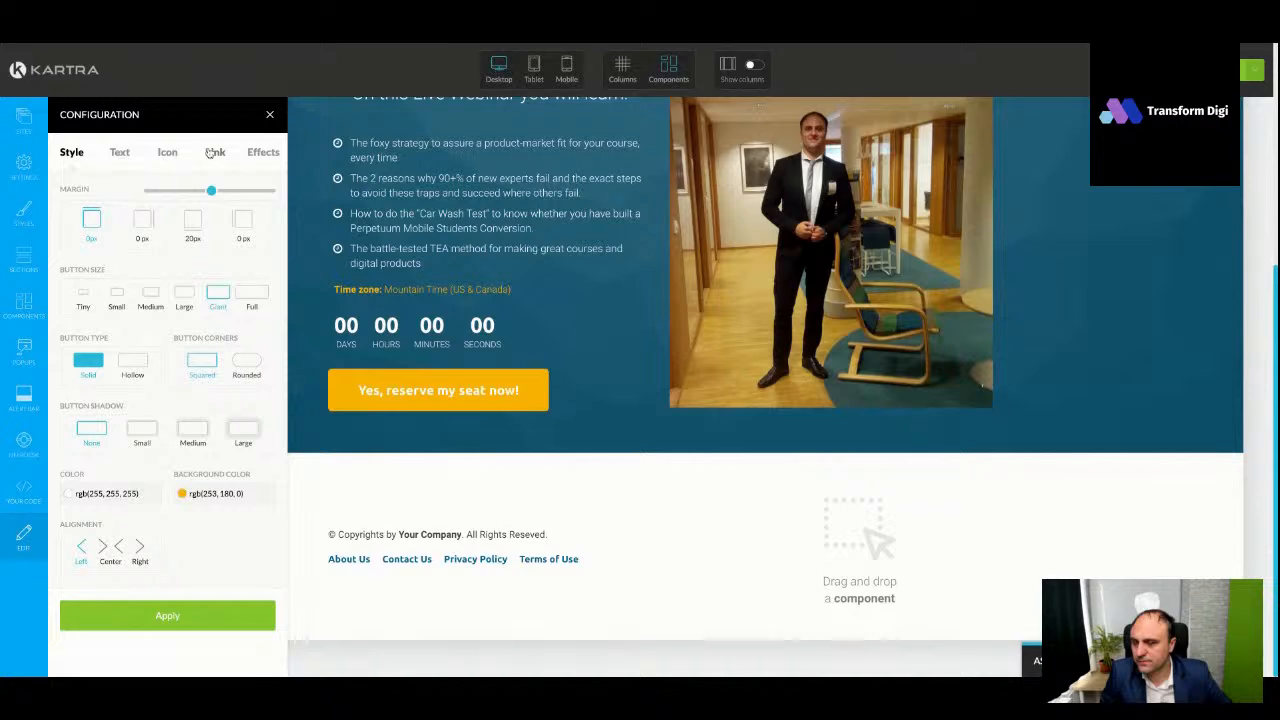
click(213, 152)
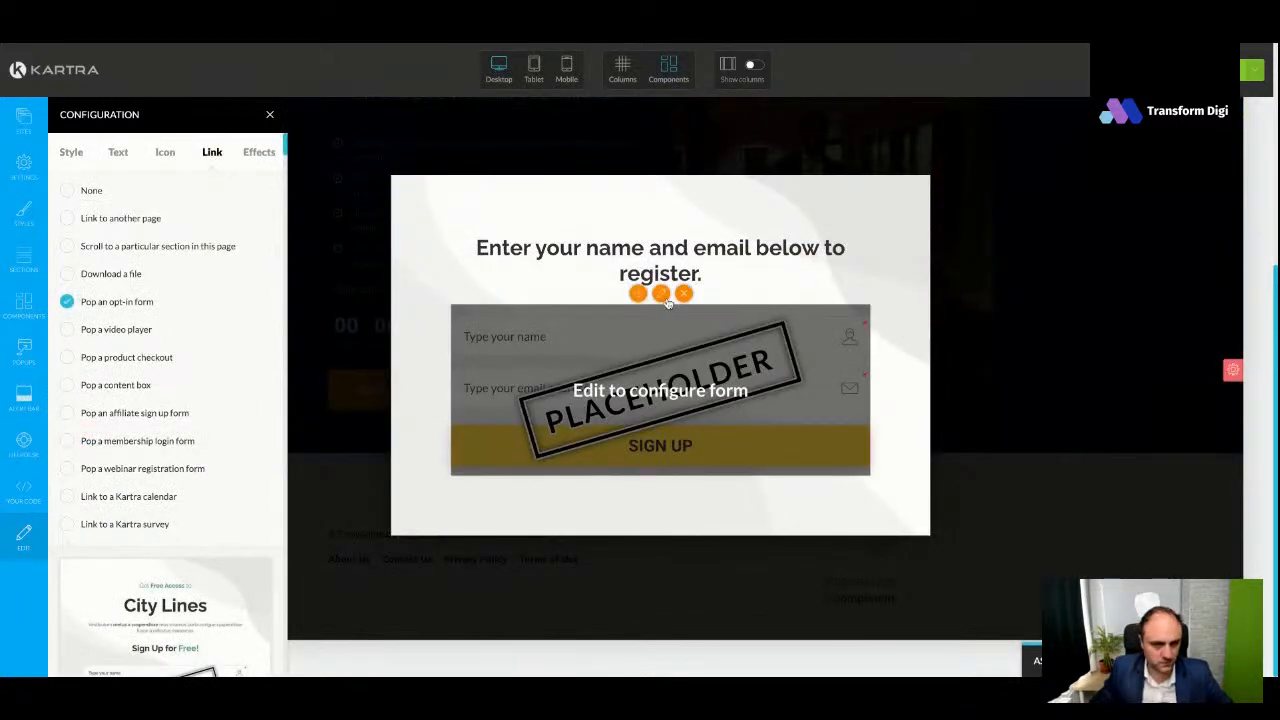
Connect the popup's placeholder form to the "Webinar for Experts Form Opt In" opt-in form
click(662, 295)
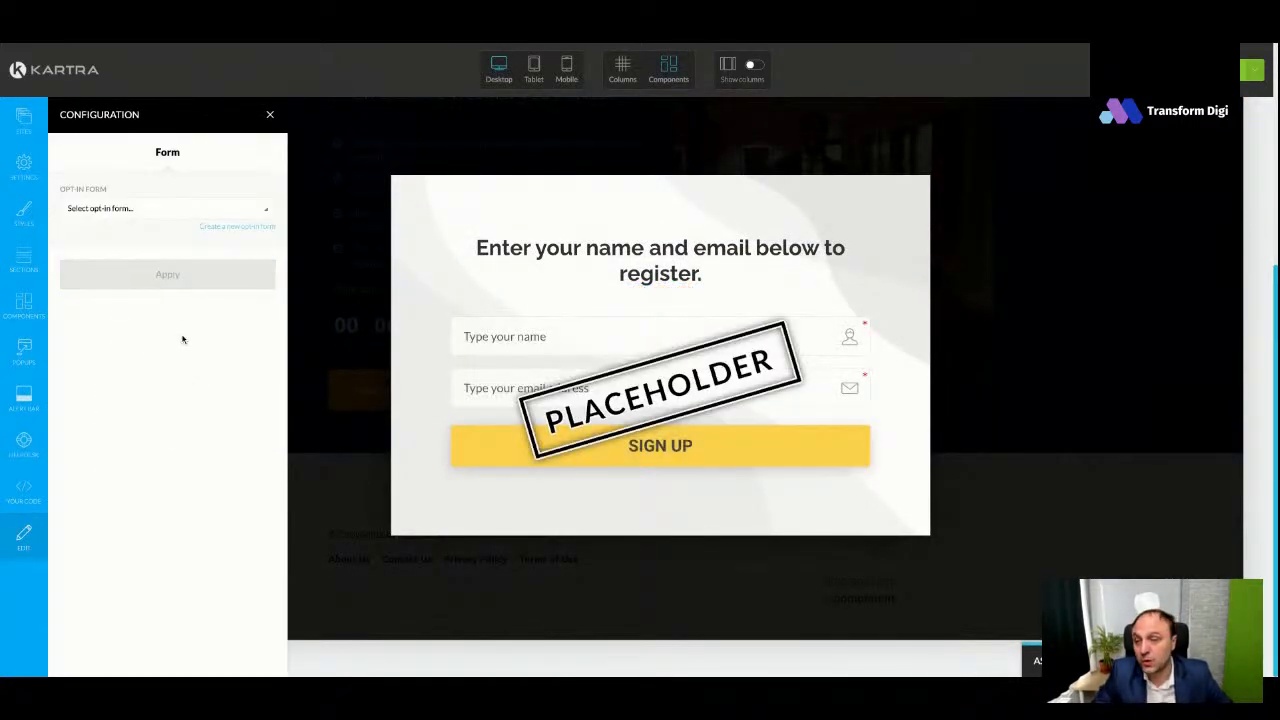
click(176, 213)
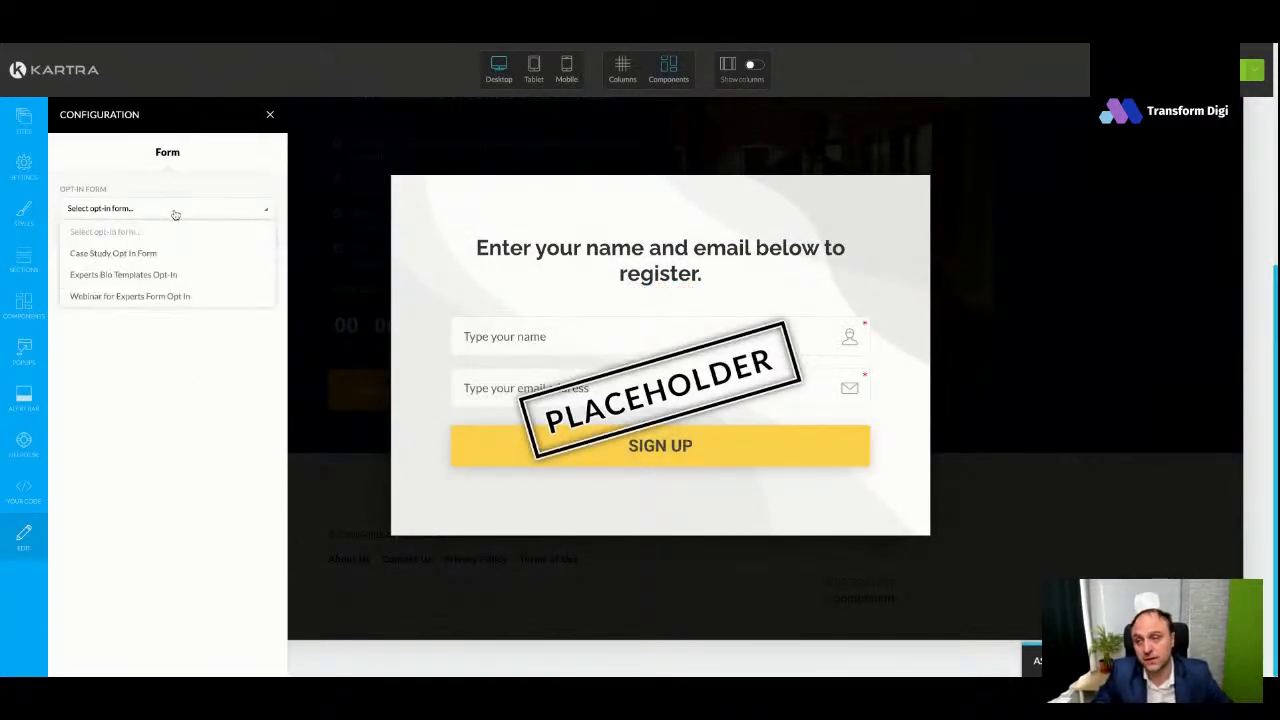
click(165, 297)
click(195, 278)
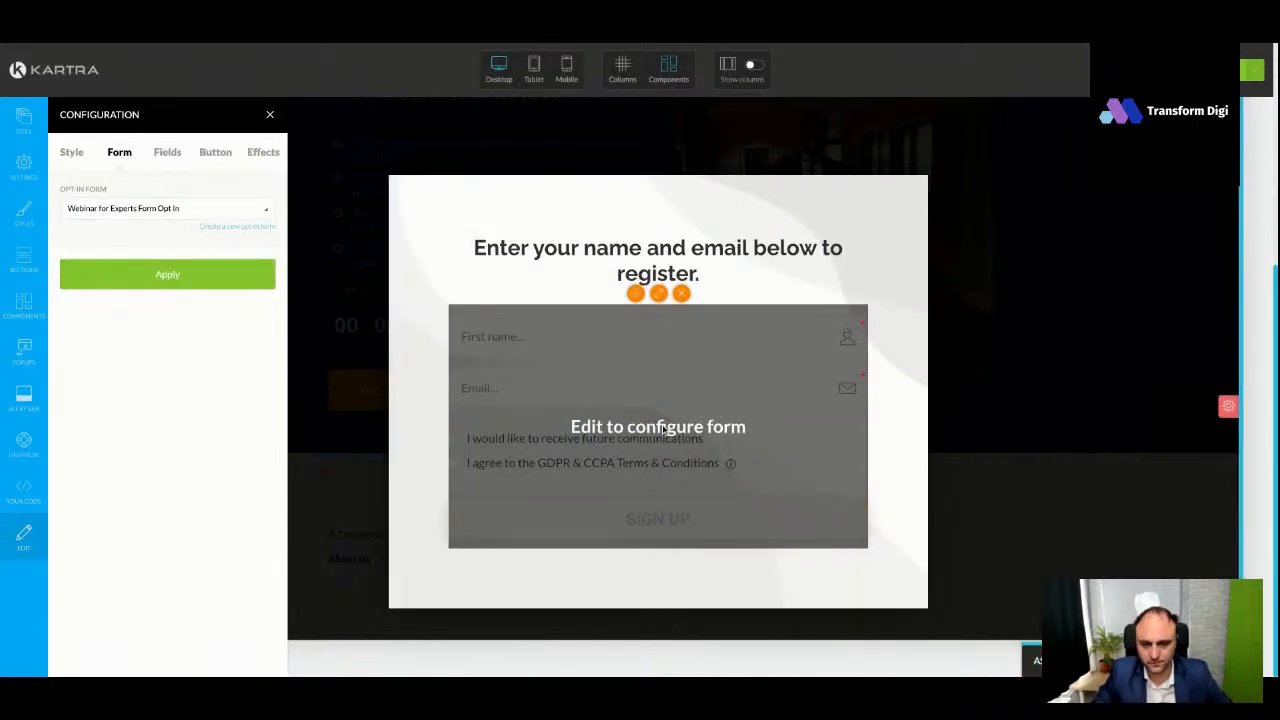
Duplicate the popup headline and replace the lower copy's text with "Yes, reserve my seat now!"
scroll(650, 400, down, 1)
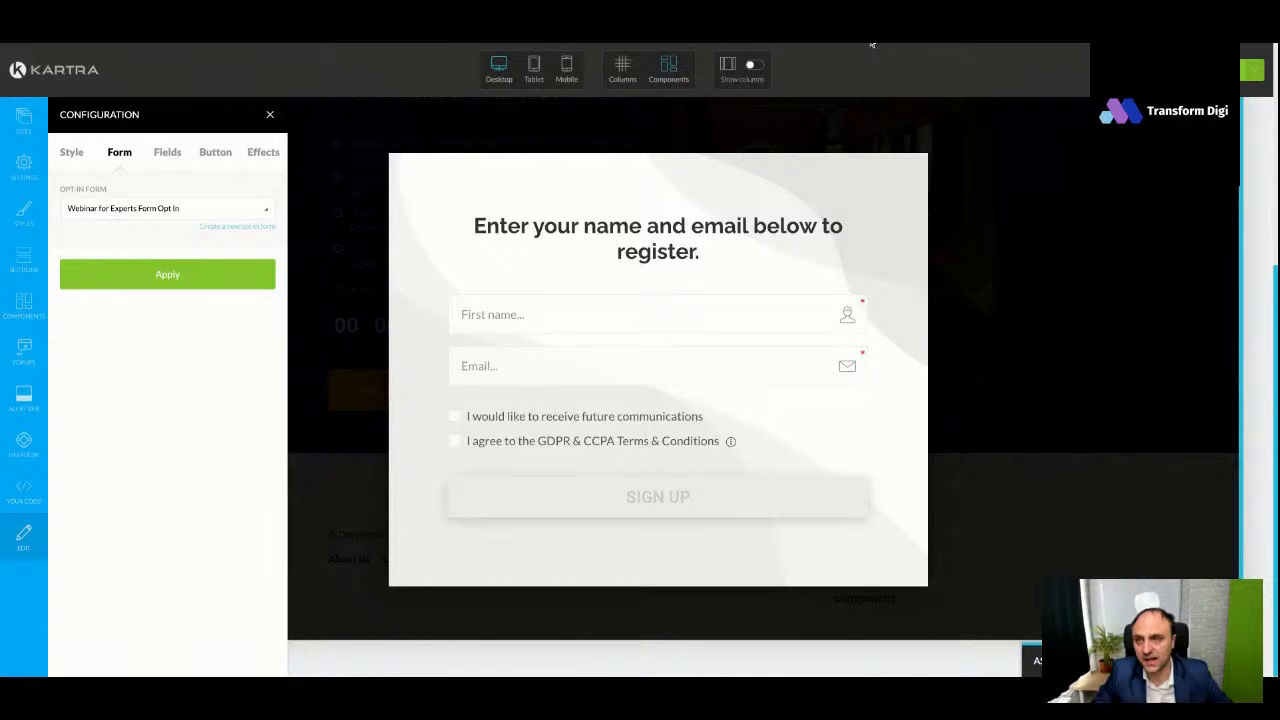
mouse_move(699, 250)
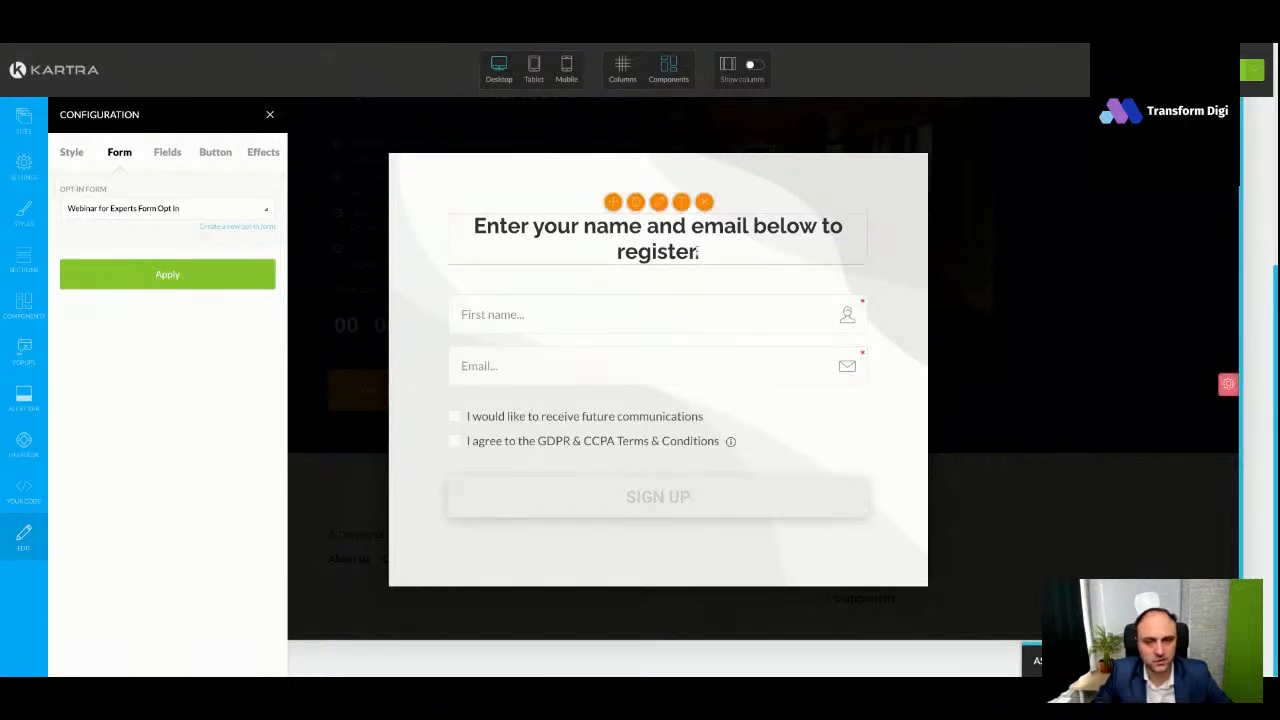
click(636, 203)
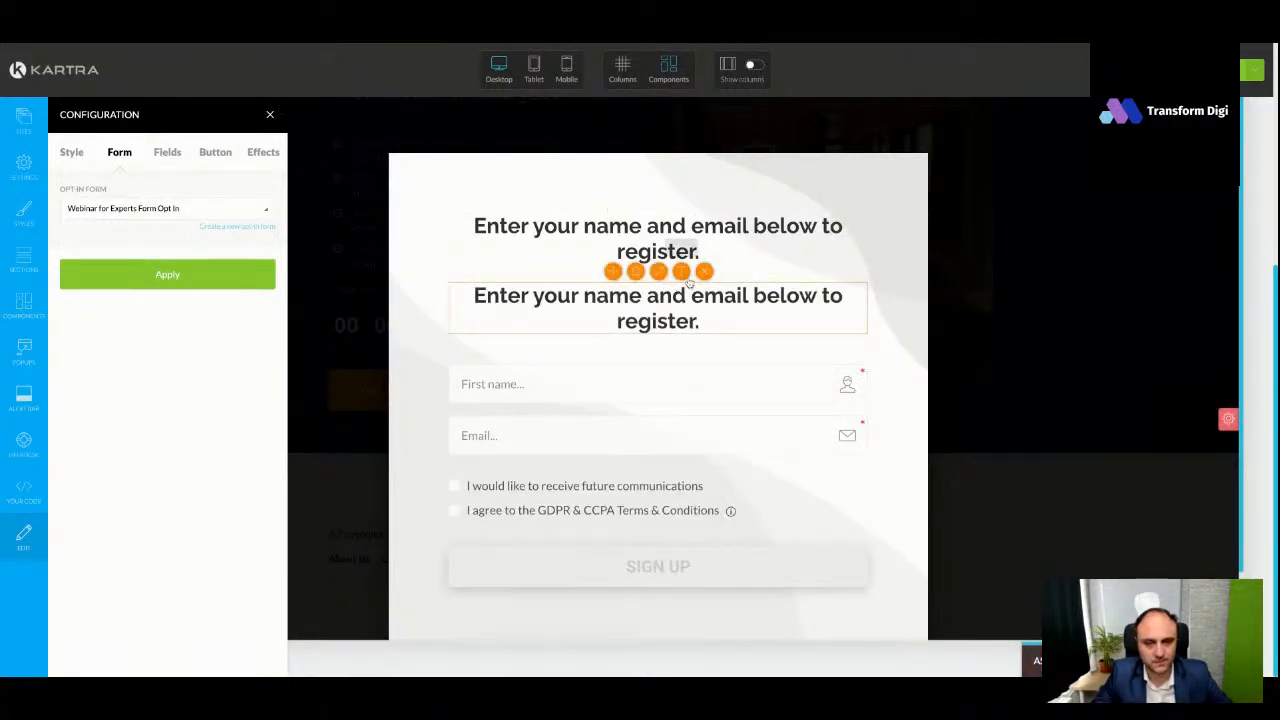
click(700, 320)
key(ctrl+a)
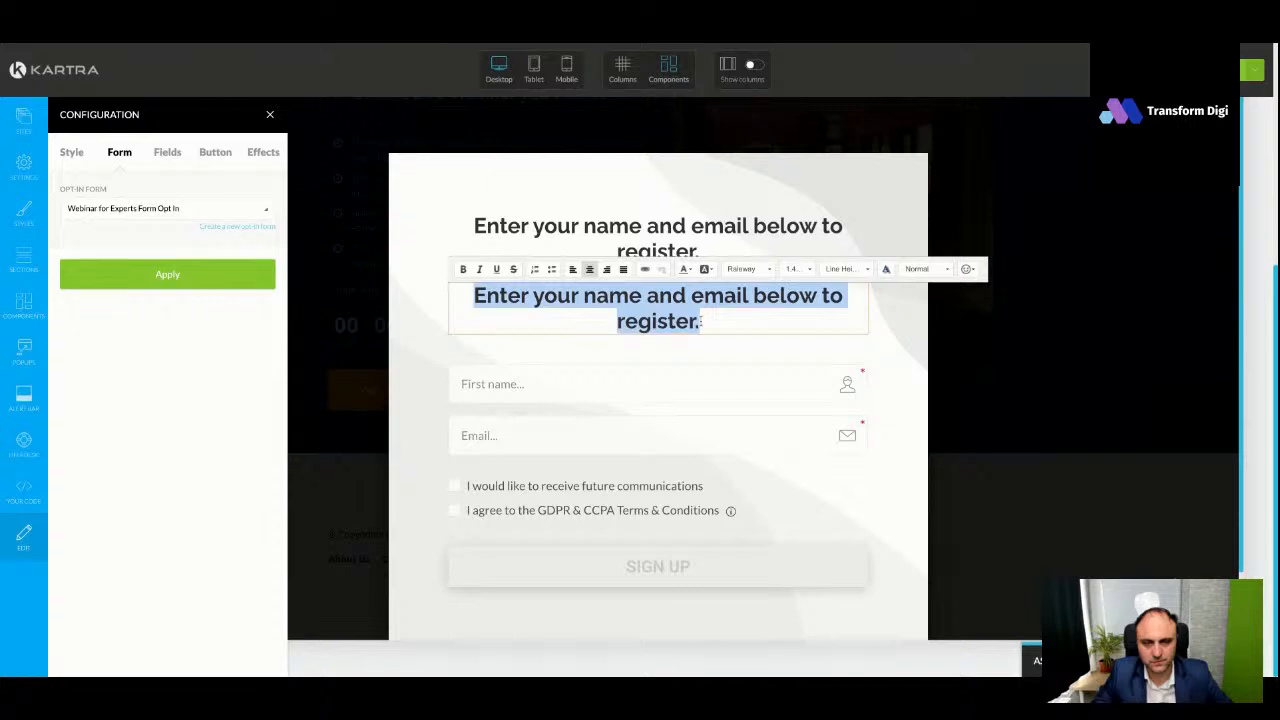
text(Yes, reserve my seat now!)
click(892, 326)
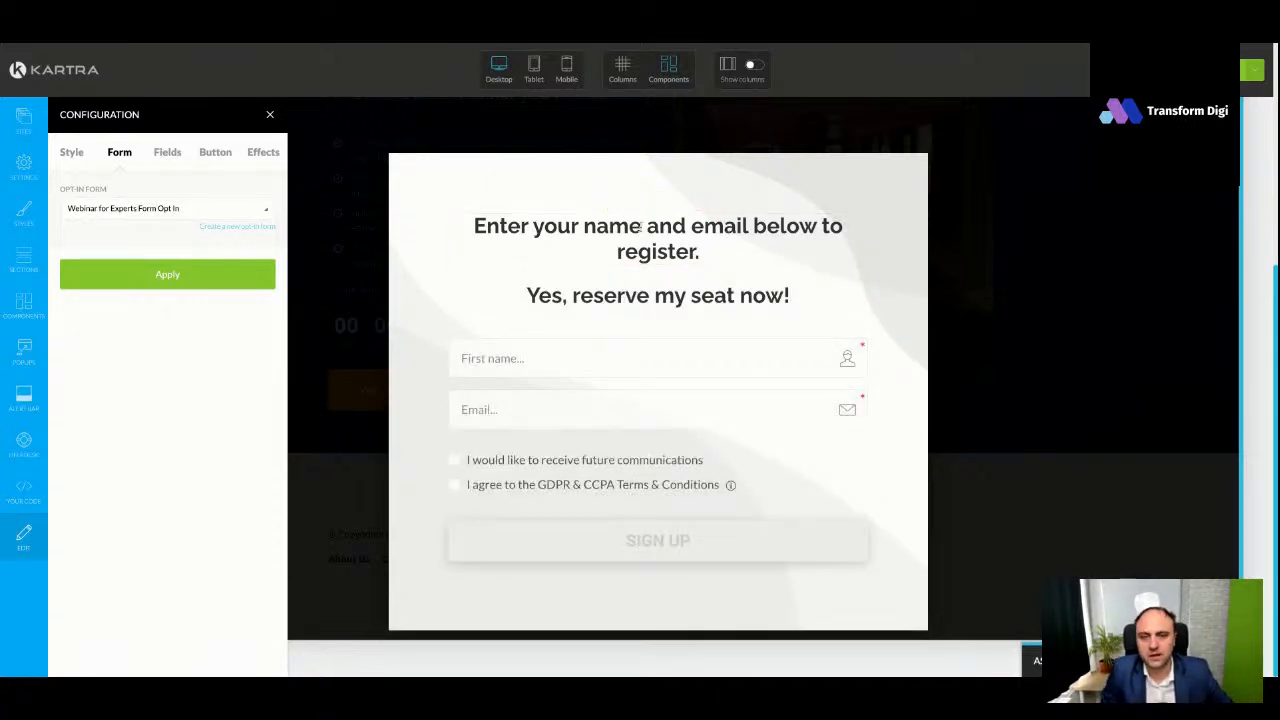
Reapply the selected opt-in form, look over its animation effects, and set the form's field size to Large
click(265, 282)
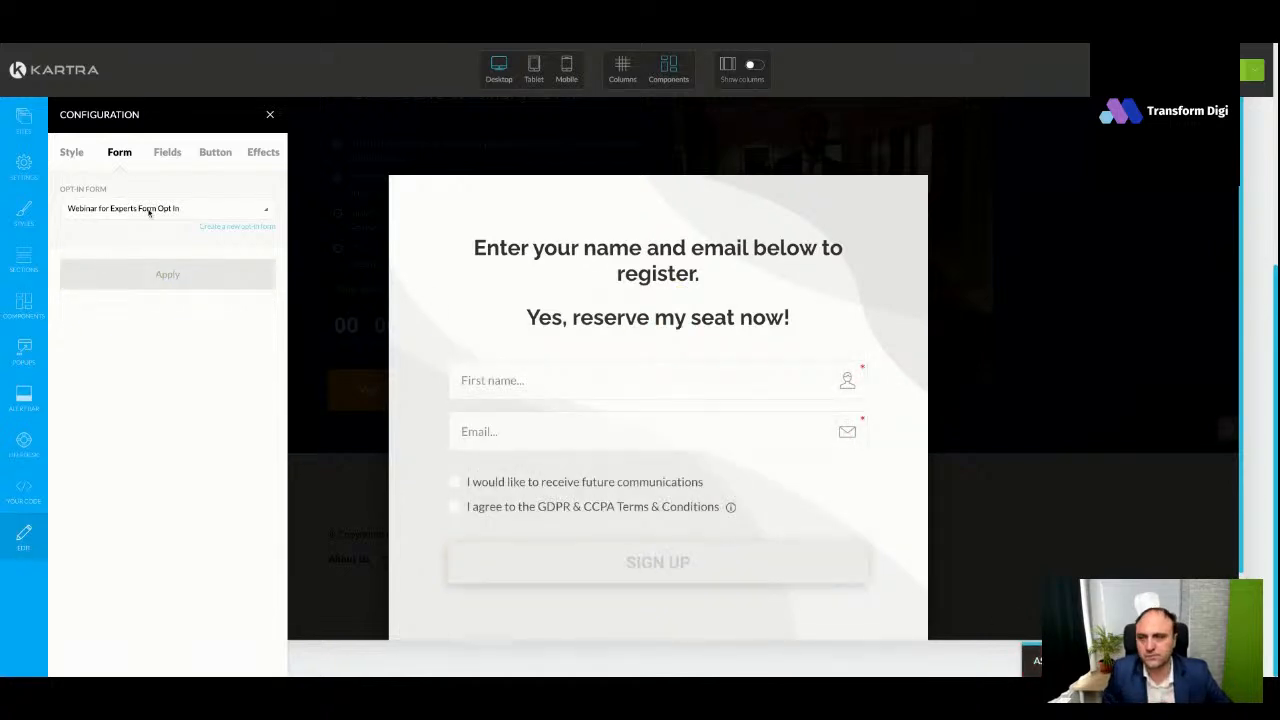
click(262, 152)
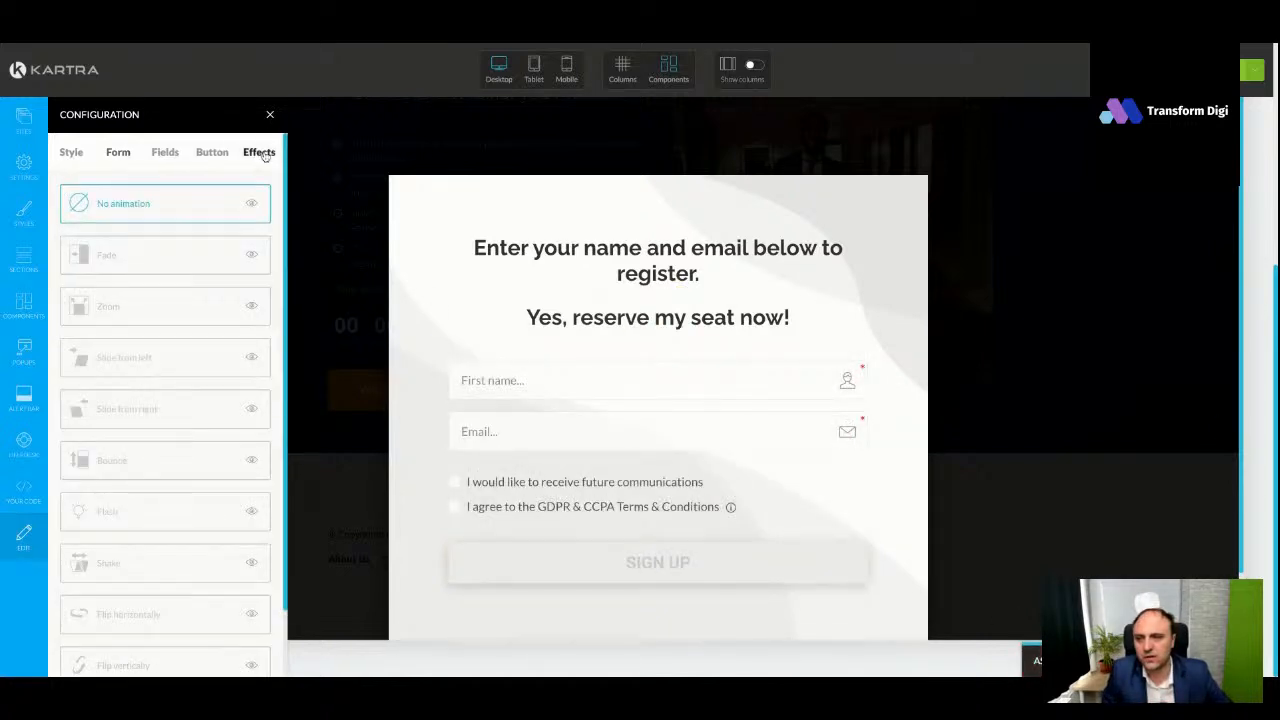
scroll(195, 330, down, 3)
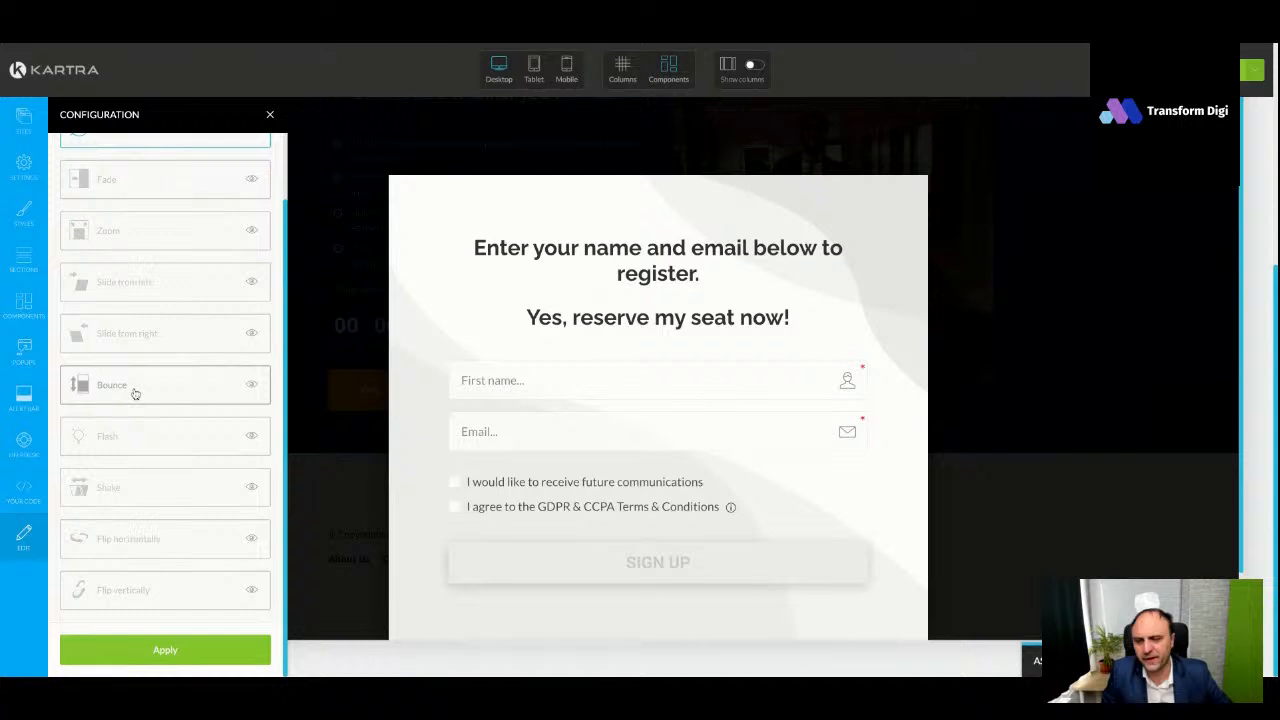
scroll(146, 349, up, 3)
click(170, 152)
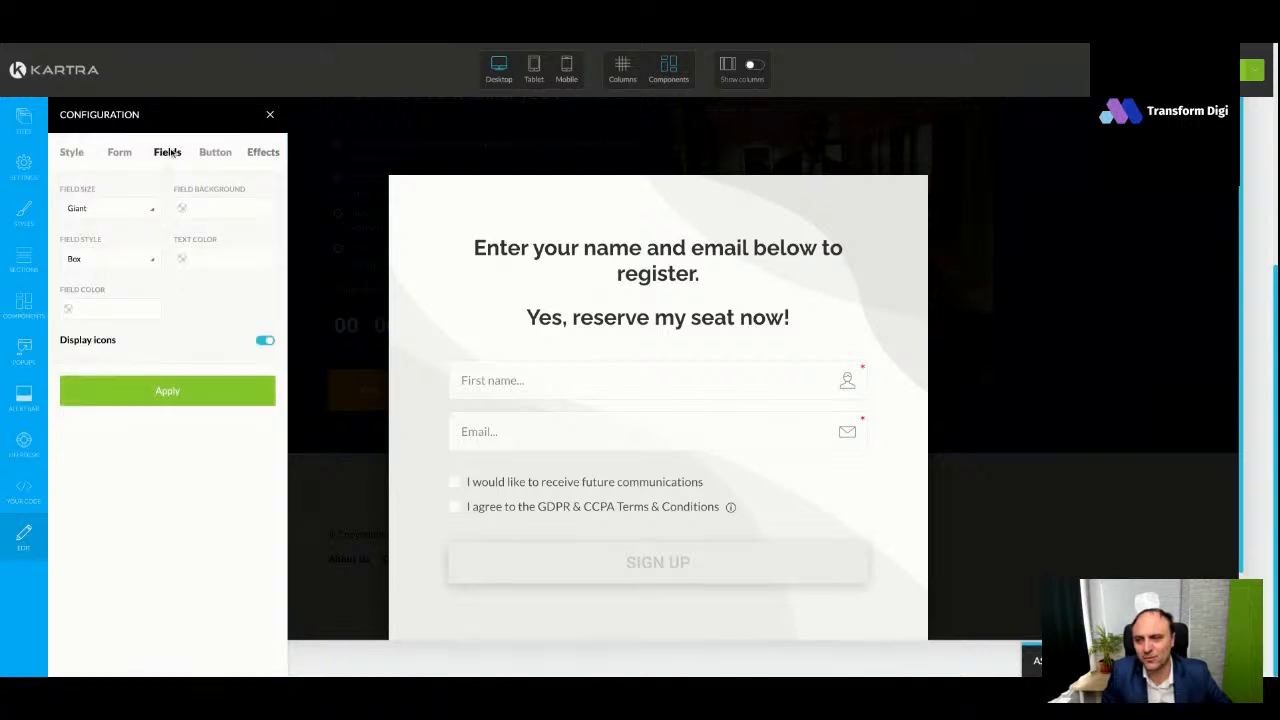
click(132, 210)
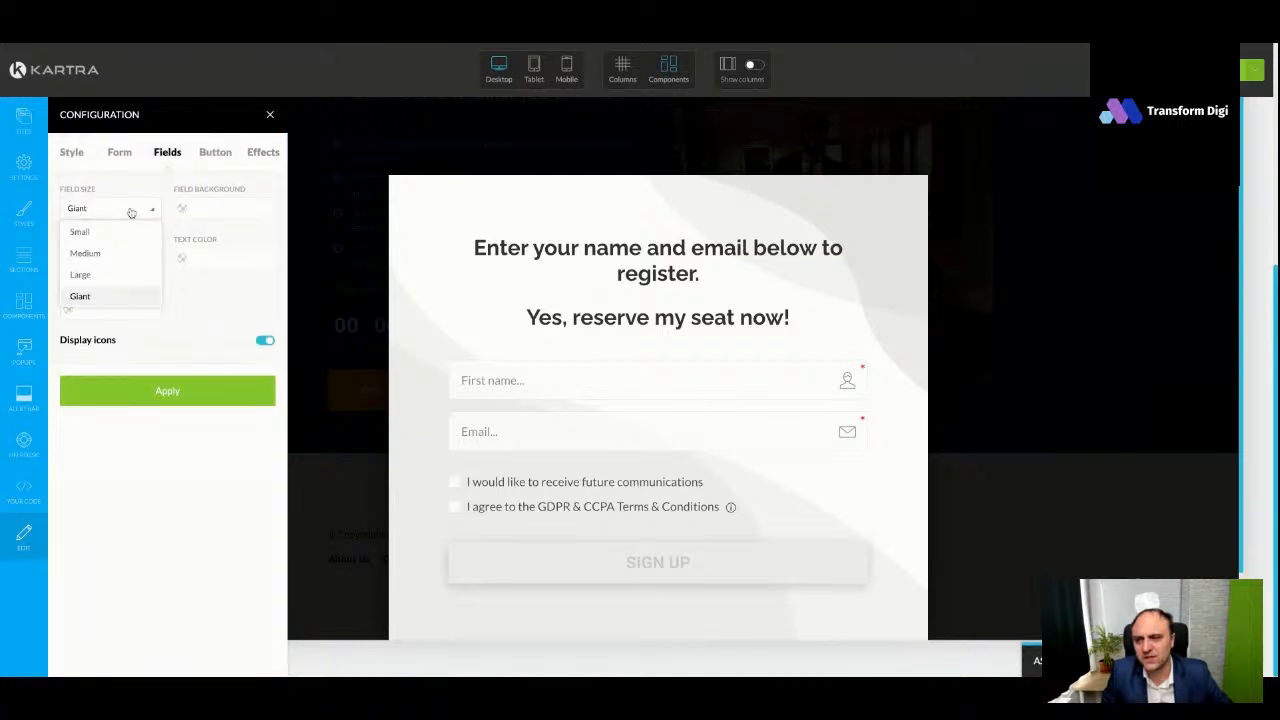
click(80, 276)
click(131, 390)
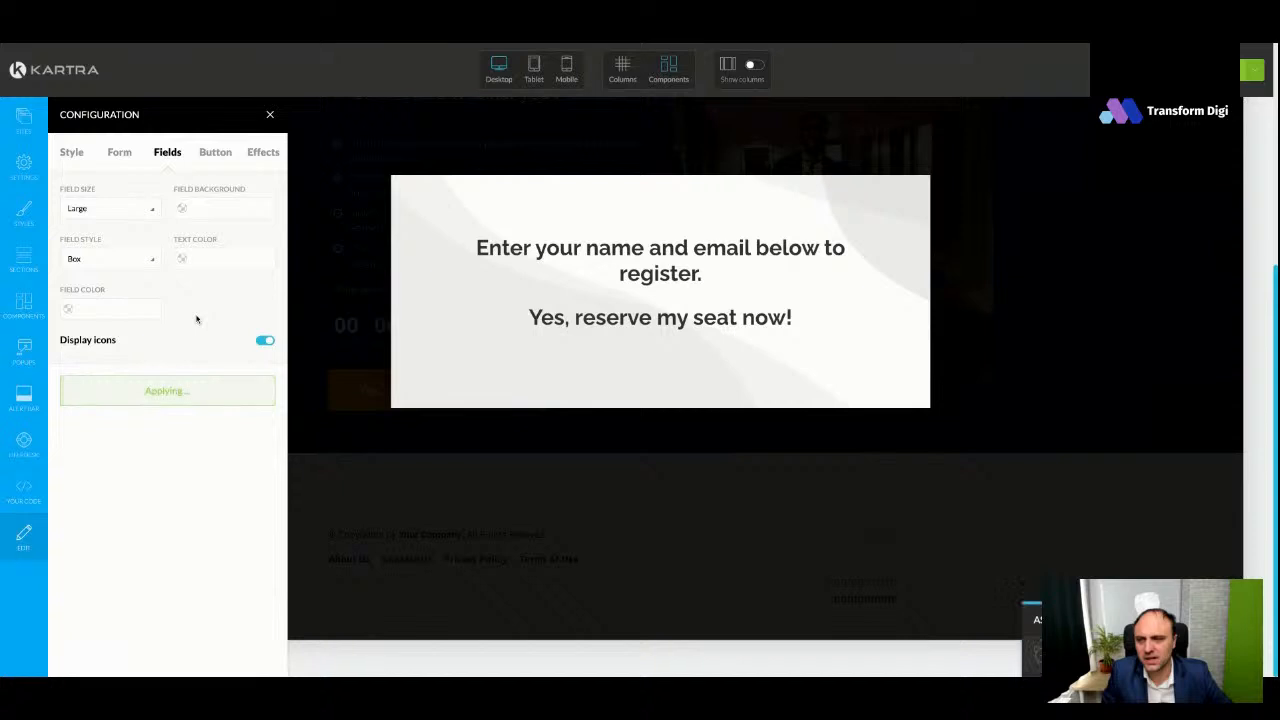
Check the form selection and apply the opt-in form's margin style settings as they are
click(117, 154)
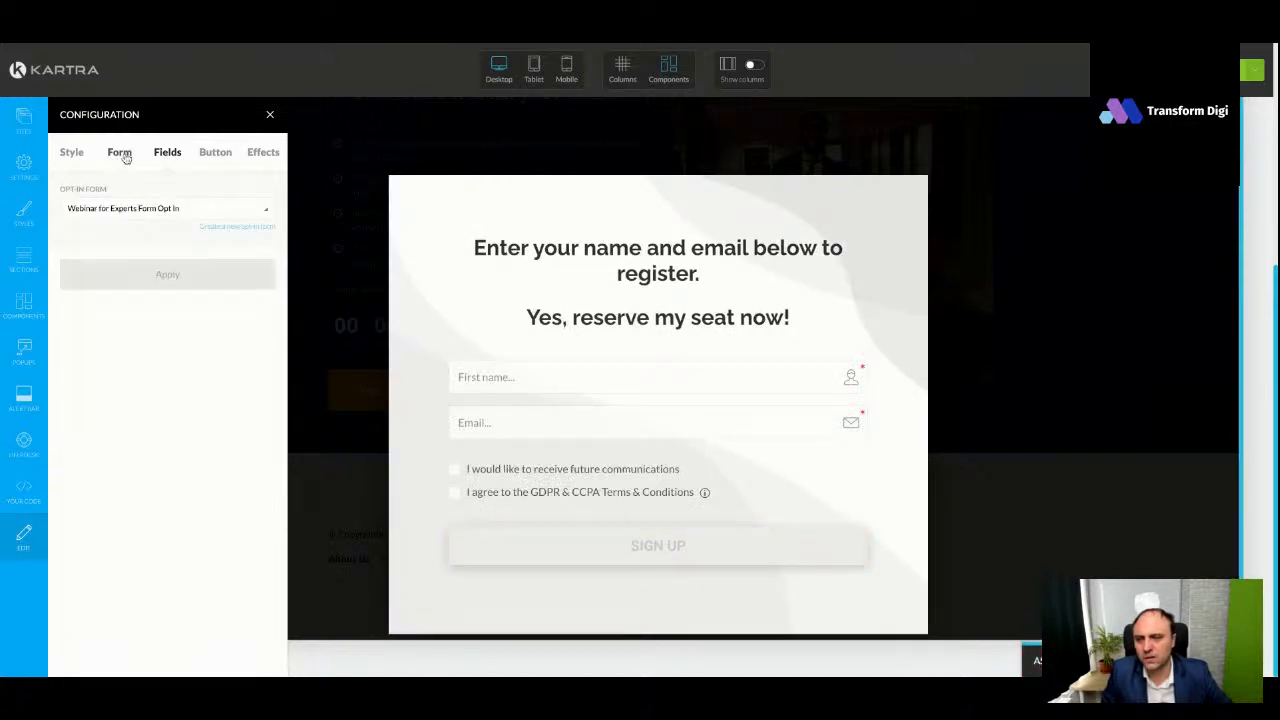
click(71, 153)
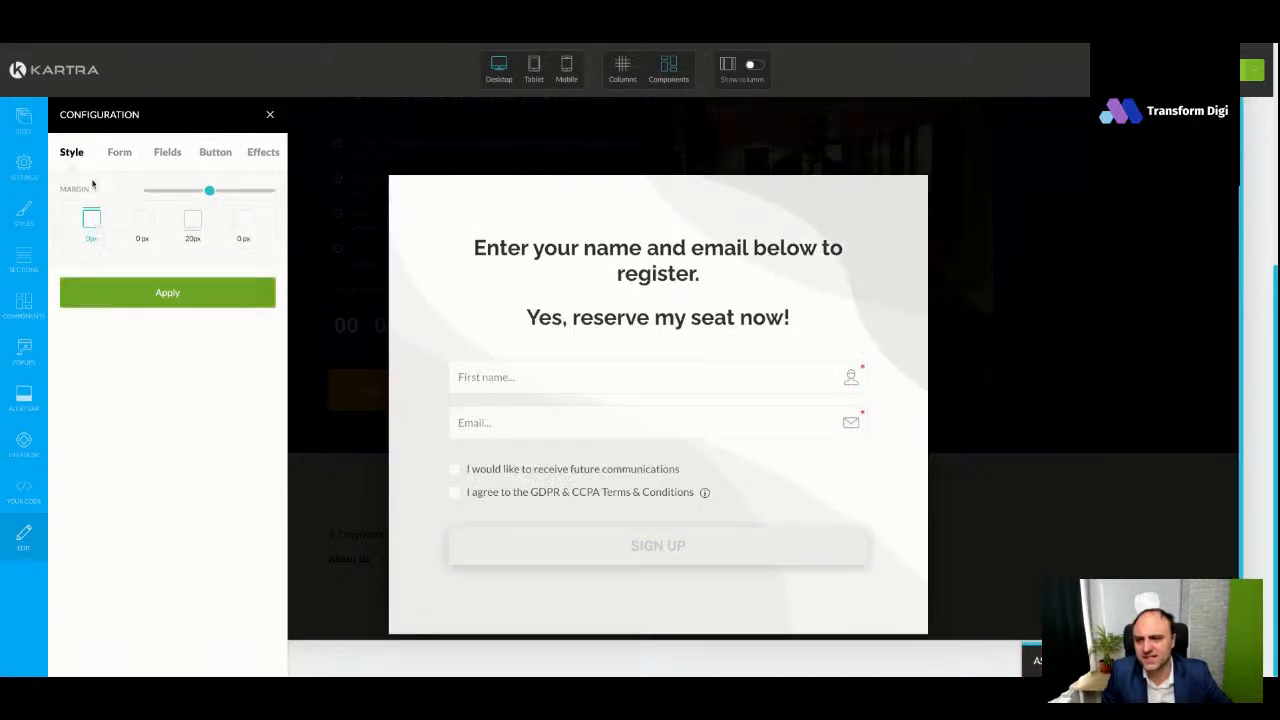
click(218, 295)
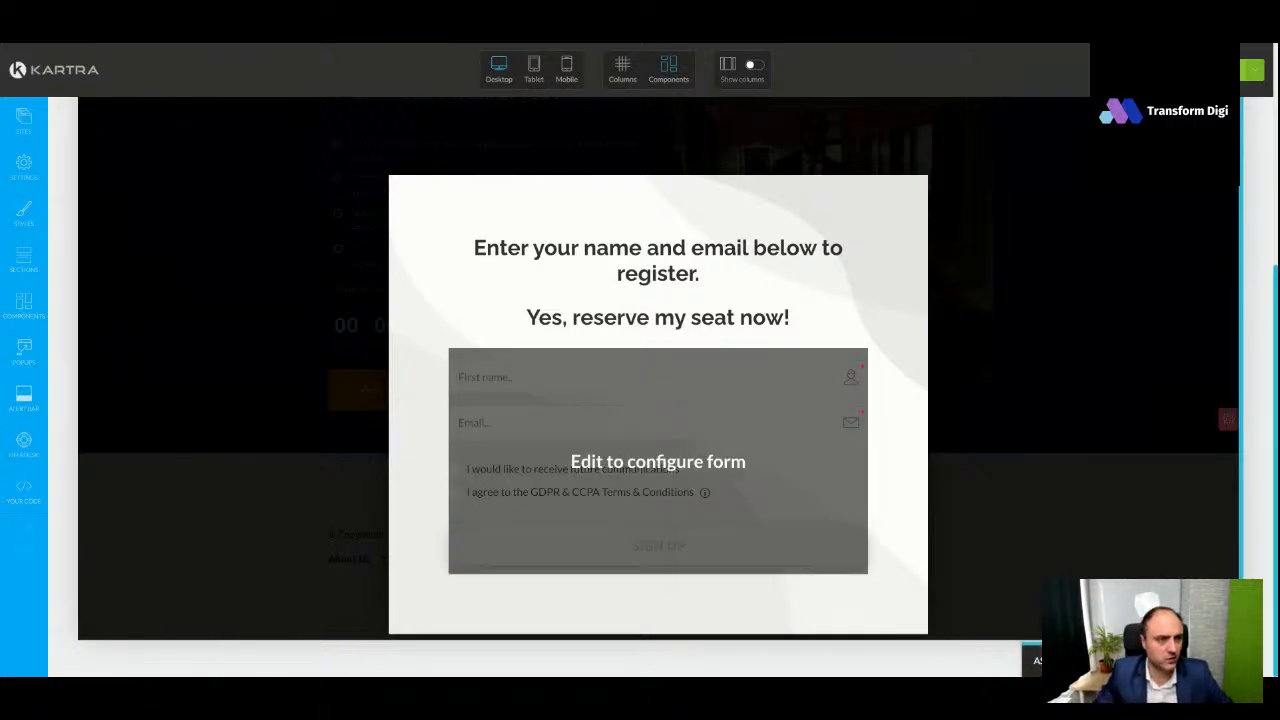
Close the popup editor, publish the webinar page and look over its live version
click(1213, 142)
click(1254, 70)
click(1180, 70)
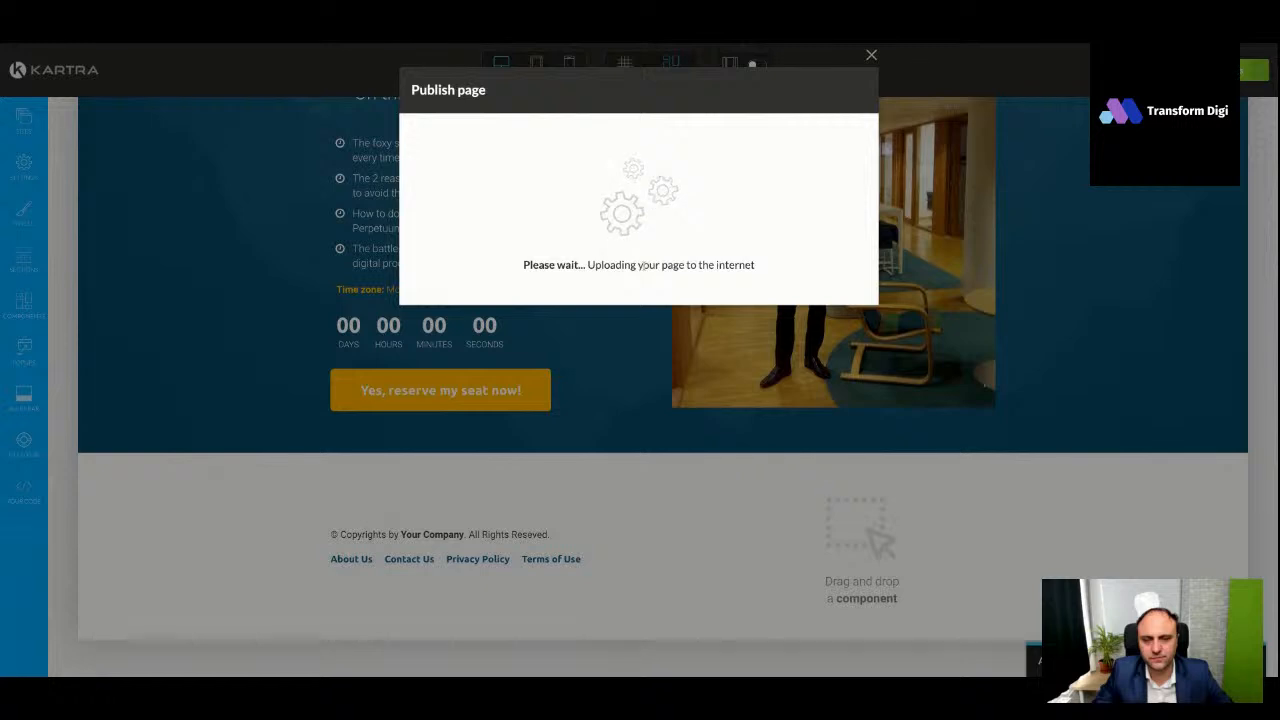
click(514, 275)
triple_click(535, 363)
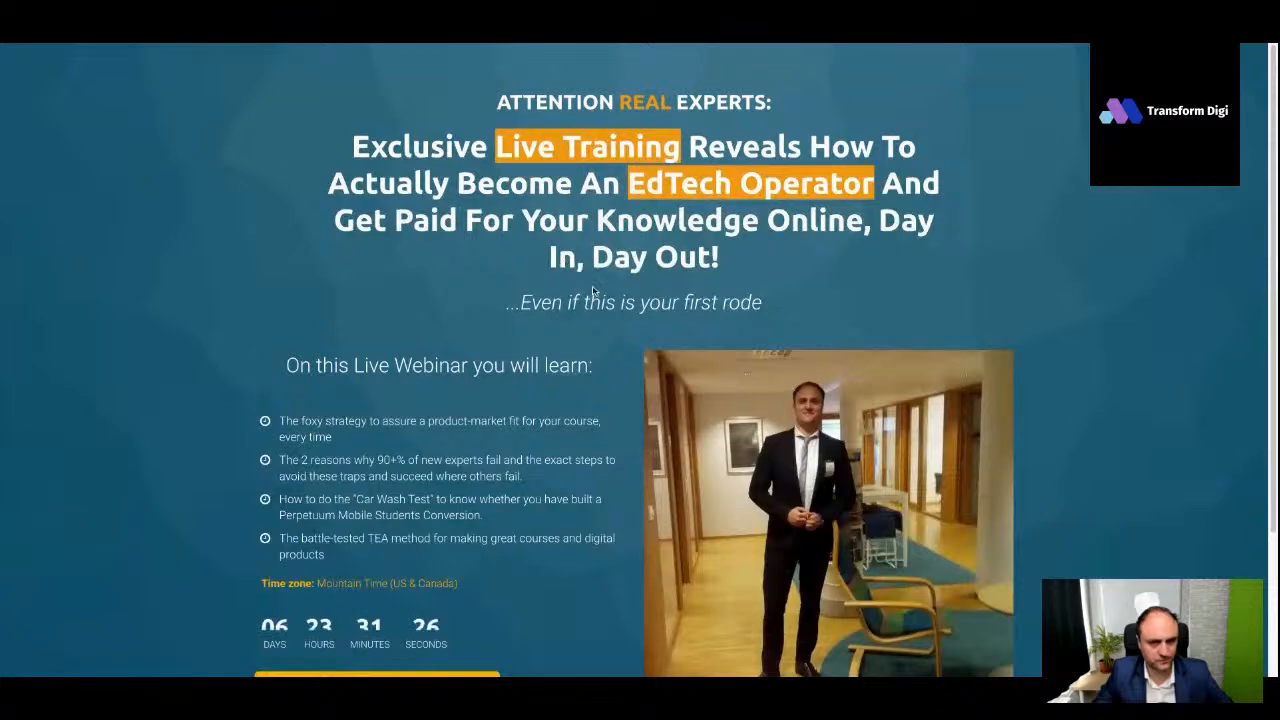
scroll(600, 309, down, 2)
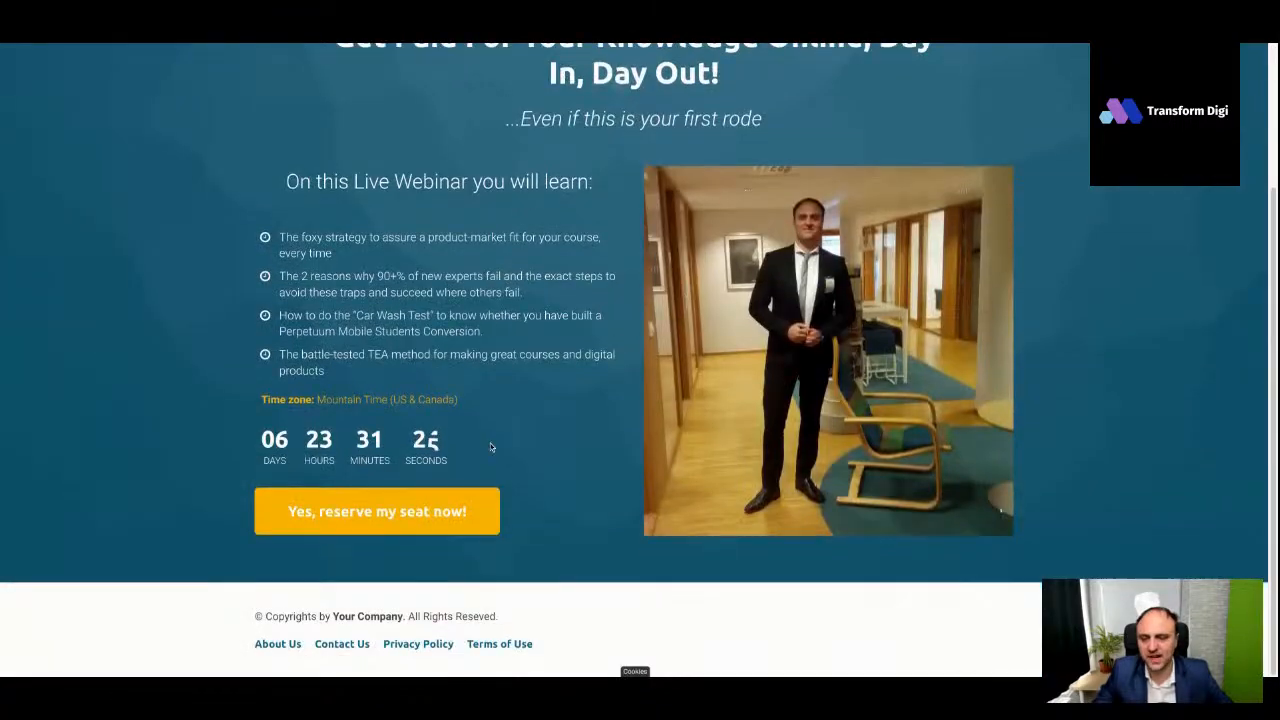
scroll(580, 423, up, 1)
scroll(582, 424, up, 1)
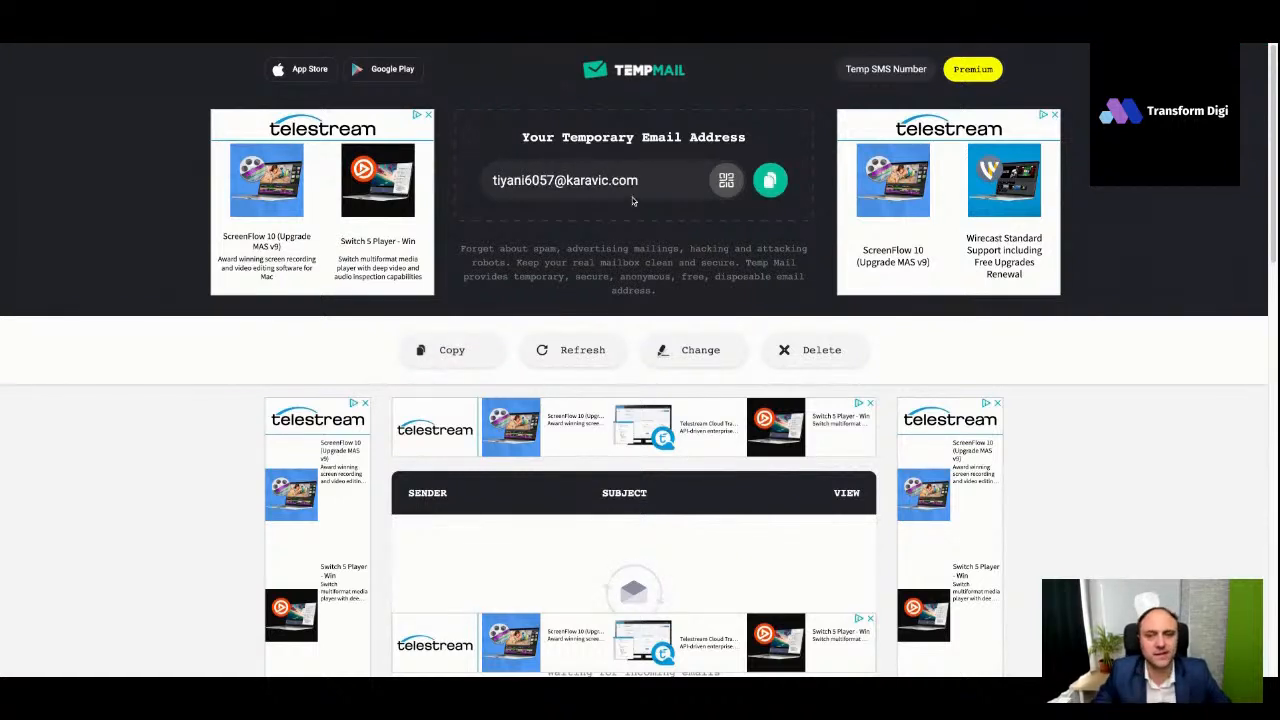
Copy the temporary email address from Temp Mail and open the registration popup on the live webinar page
click(770, 181)
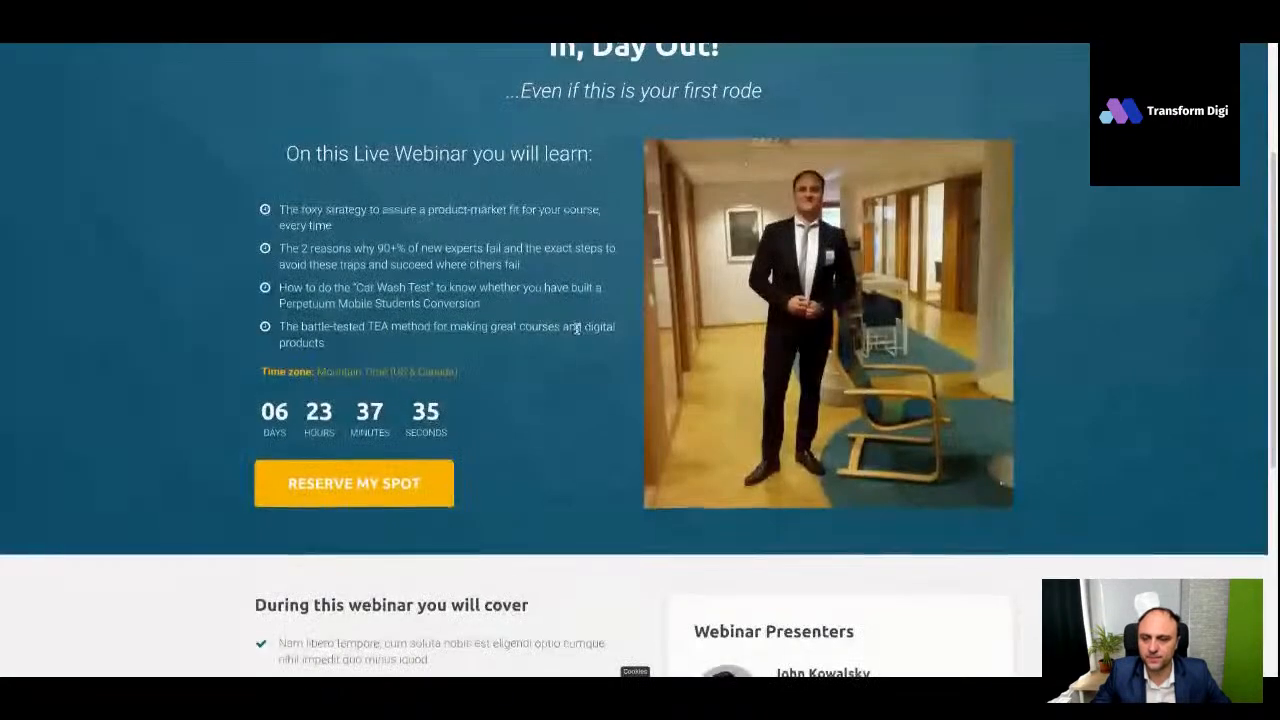
scroll(386, 398, down, 2)
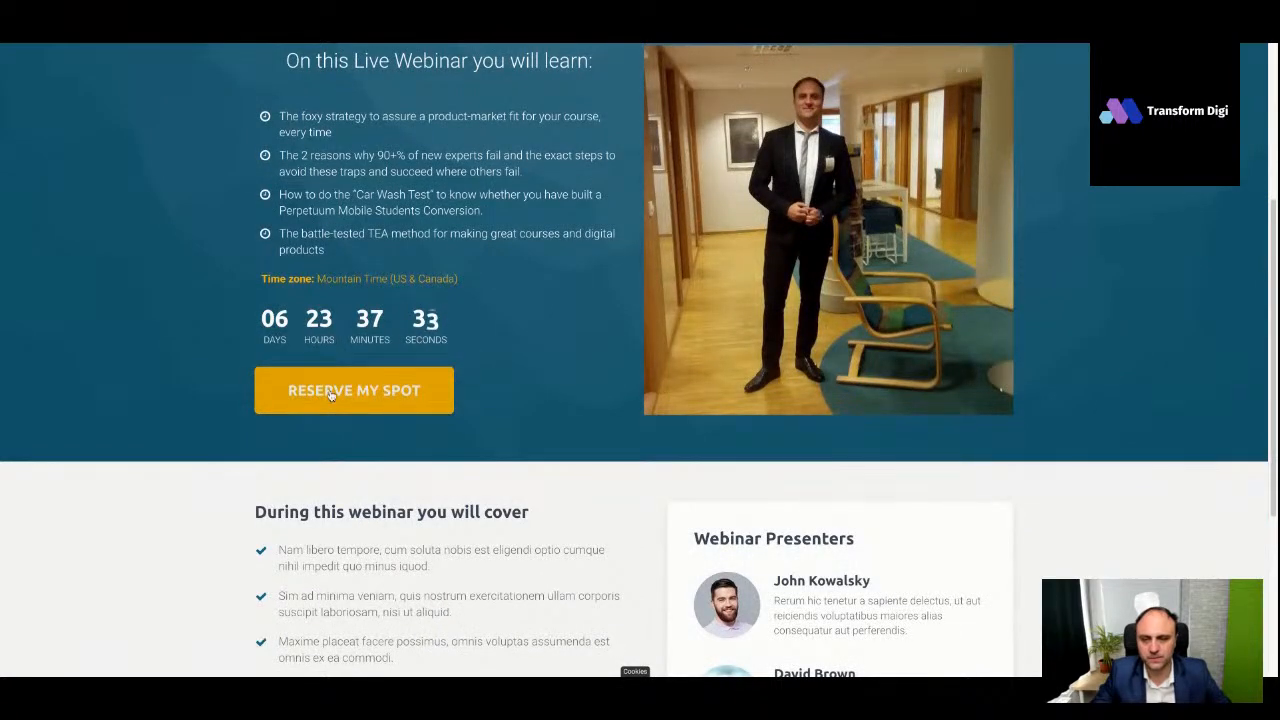
scroll(474, 361, up, 3)
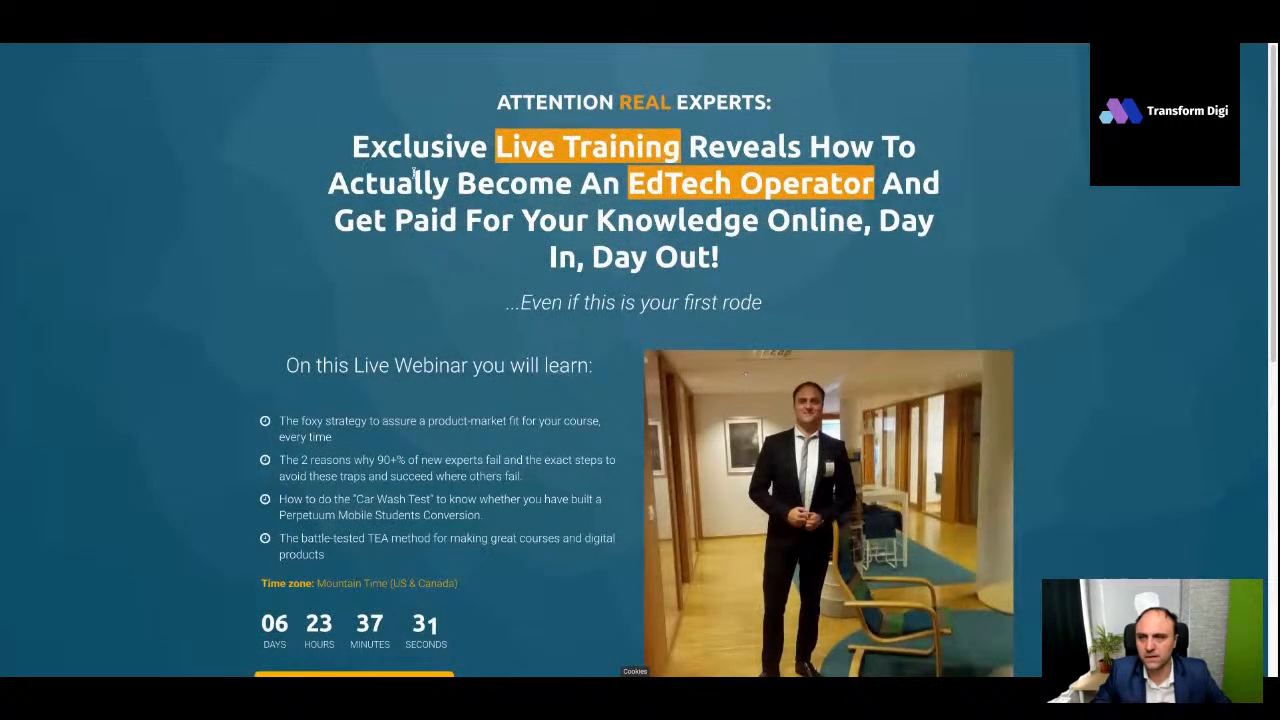
scroll(458, 387, down, 2)
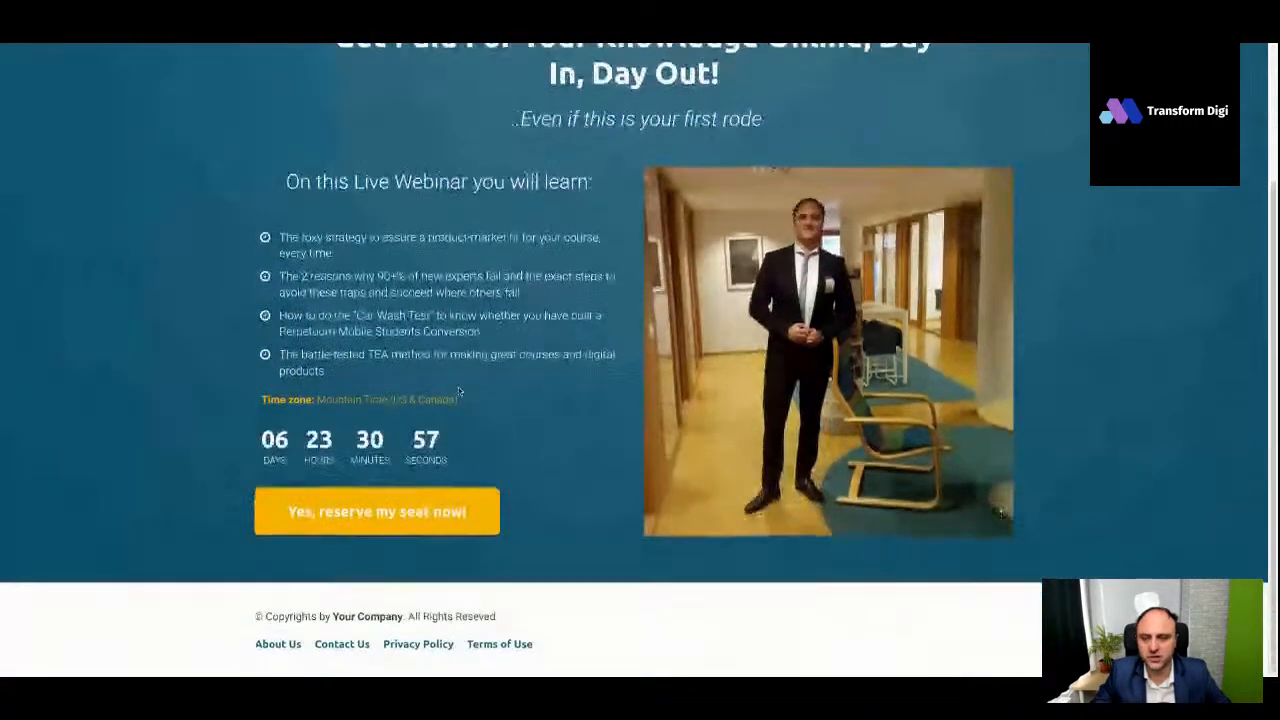
click(393, 514)
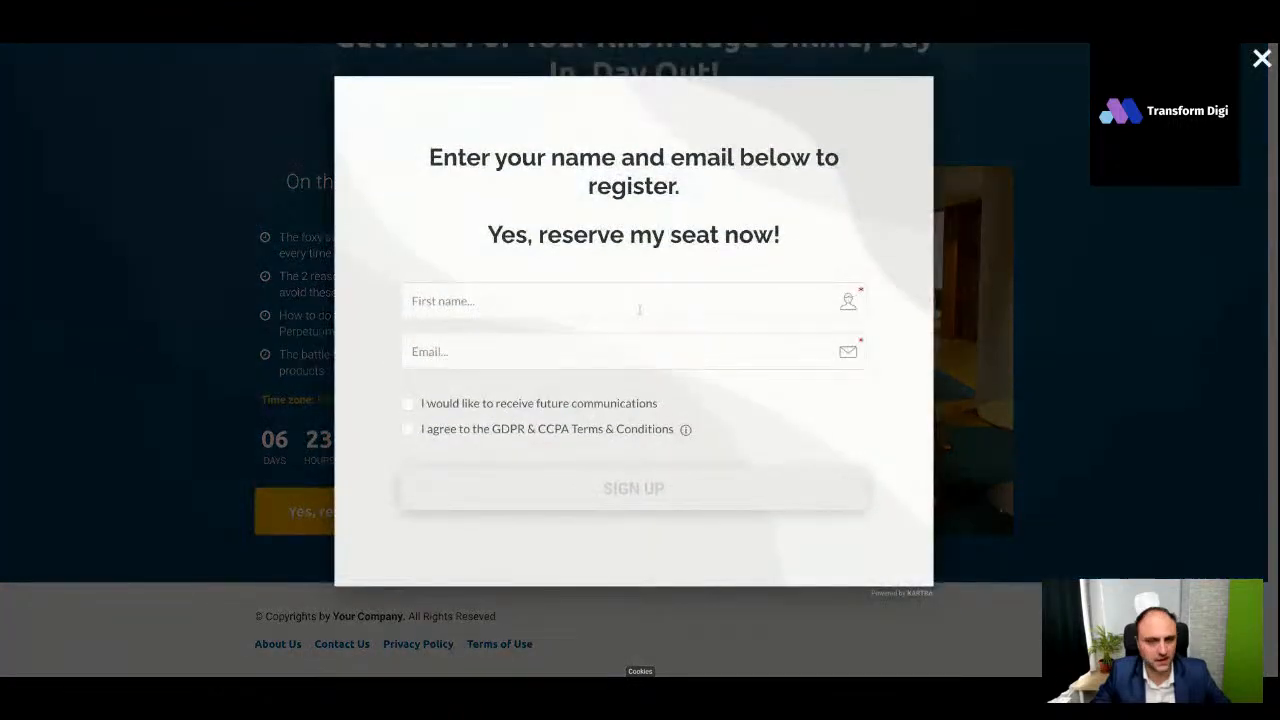
Register for the webinar with a first name and the copied email address, accepting future communications and the GDPR & CCPA terms
click(695, 304)
text(Daniel)
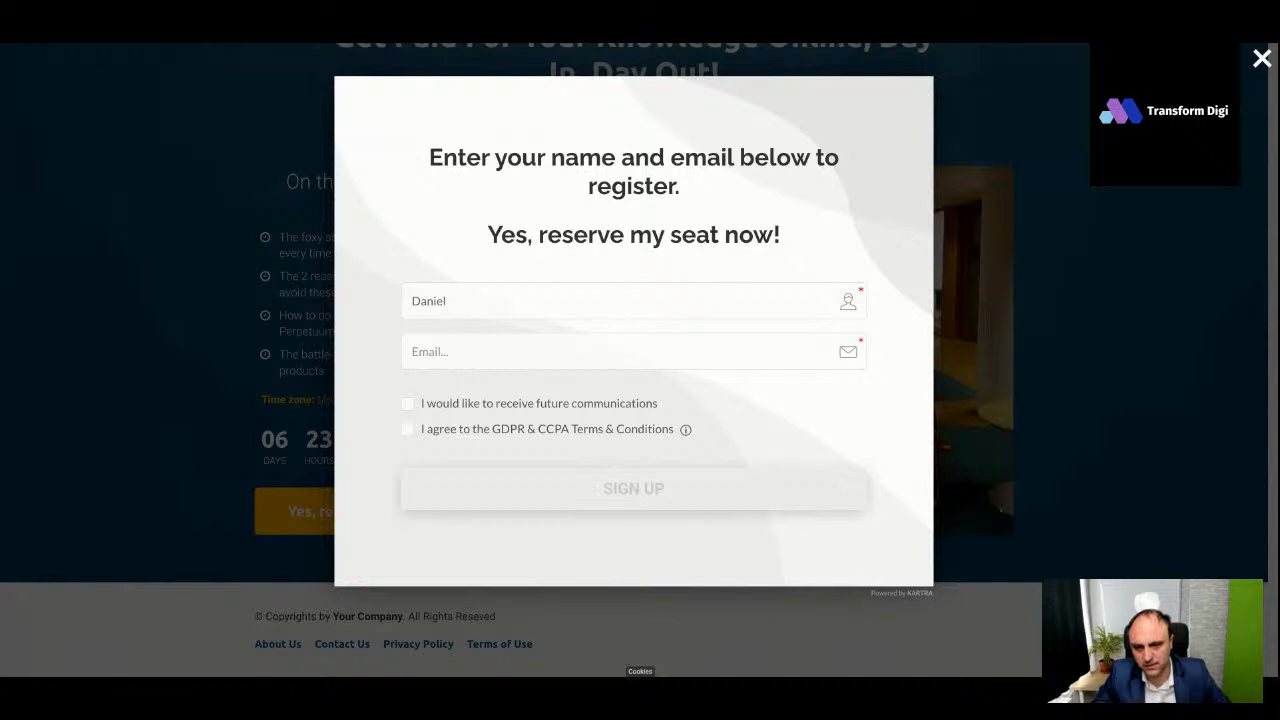
key(ctrl+v)
click(408, 404)
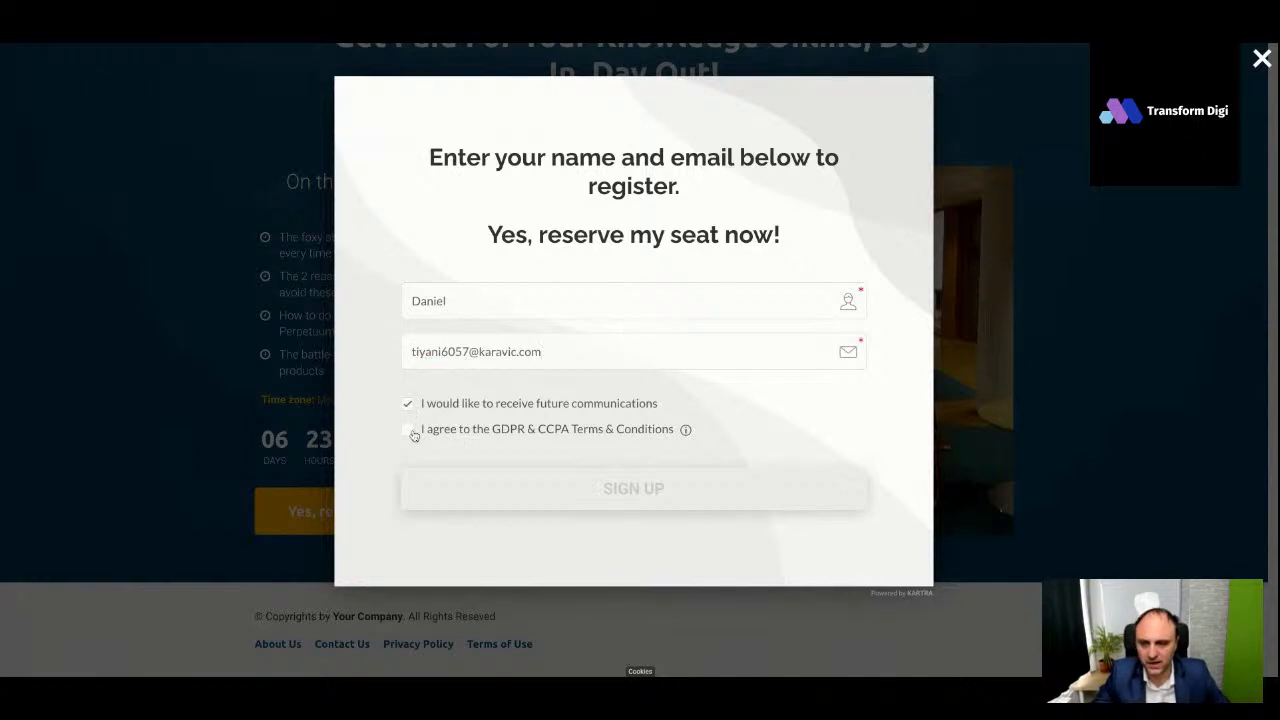
click(408, 429)
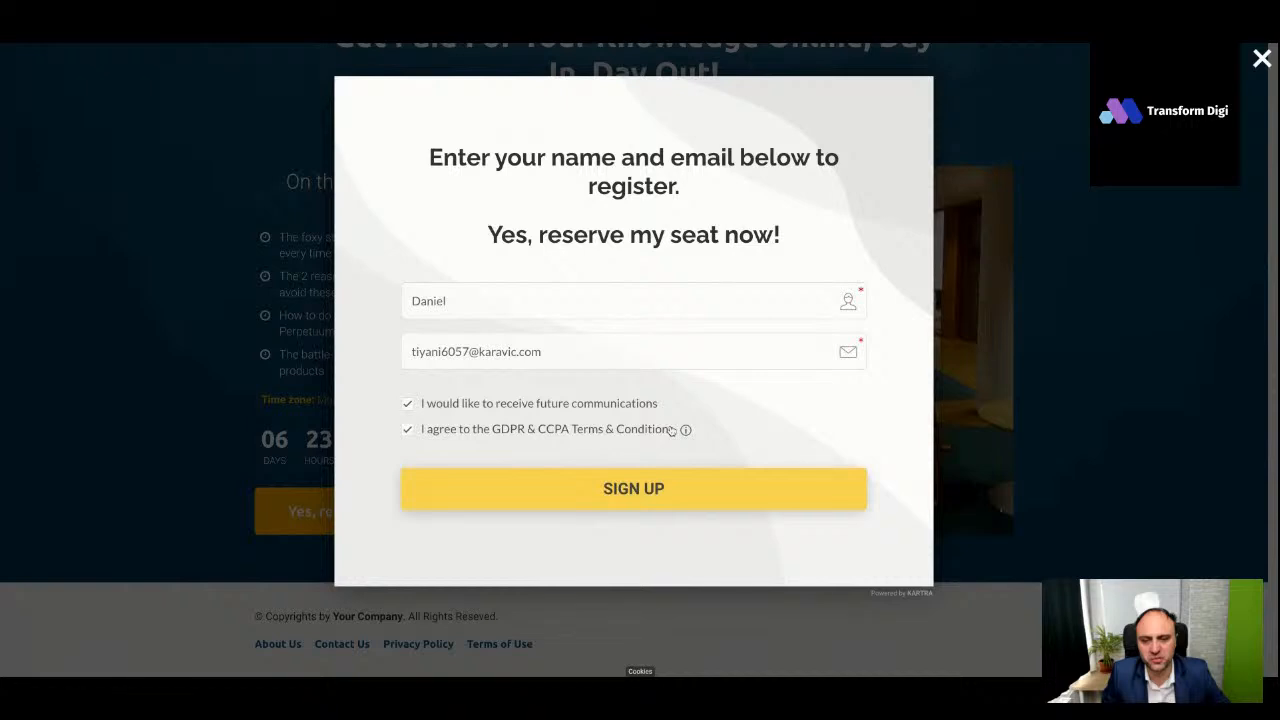
click(665, 489)
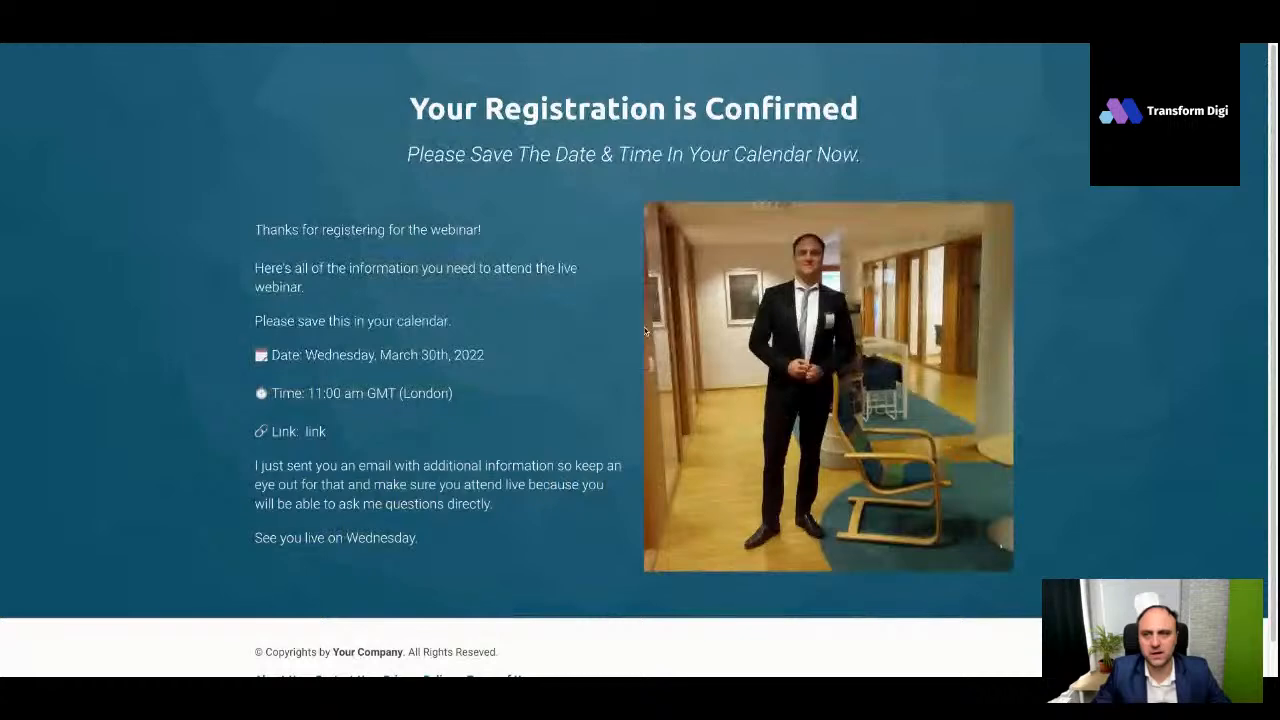
Review the registration confirmation page and check the Temp Mail inbox for the webinar email
scroll(616, 316, down, 1)
scroll(630, 344, up, 1)
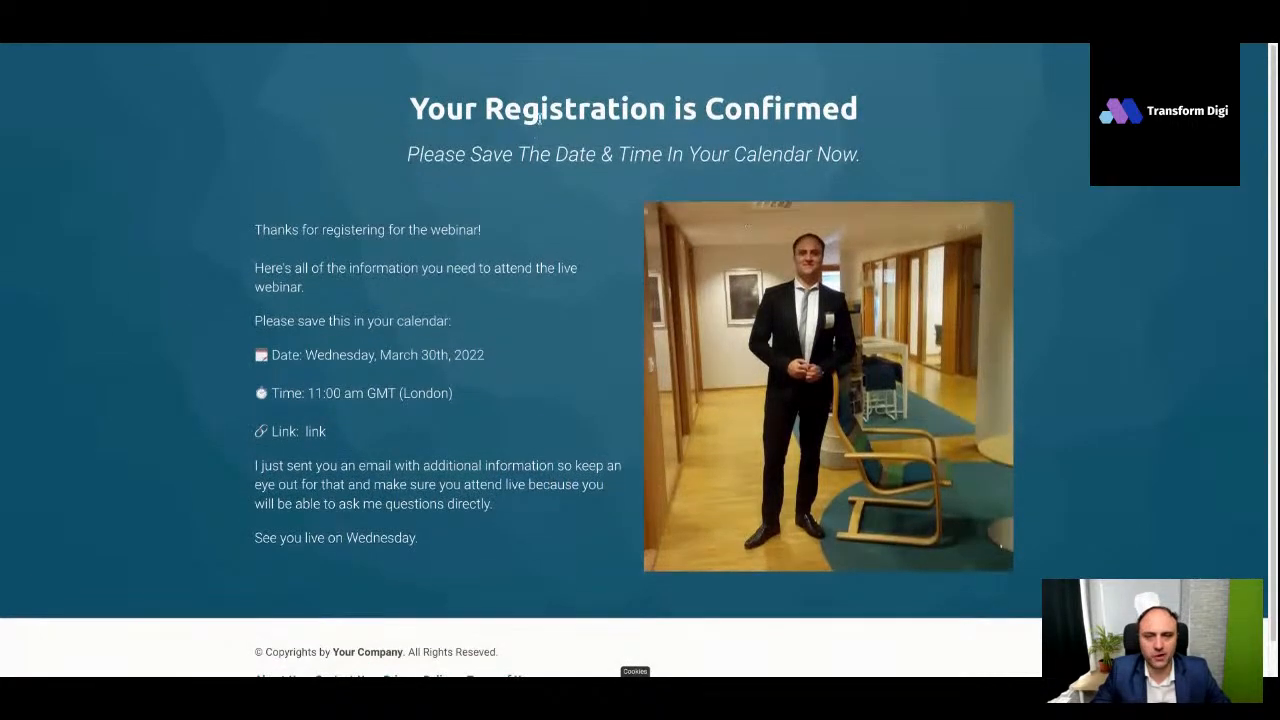
scroll(650, 290, down, 1)
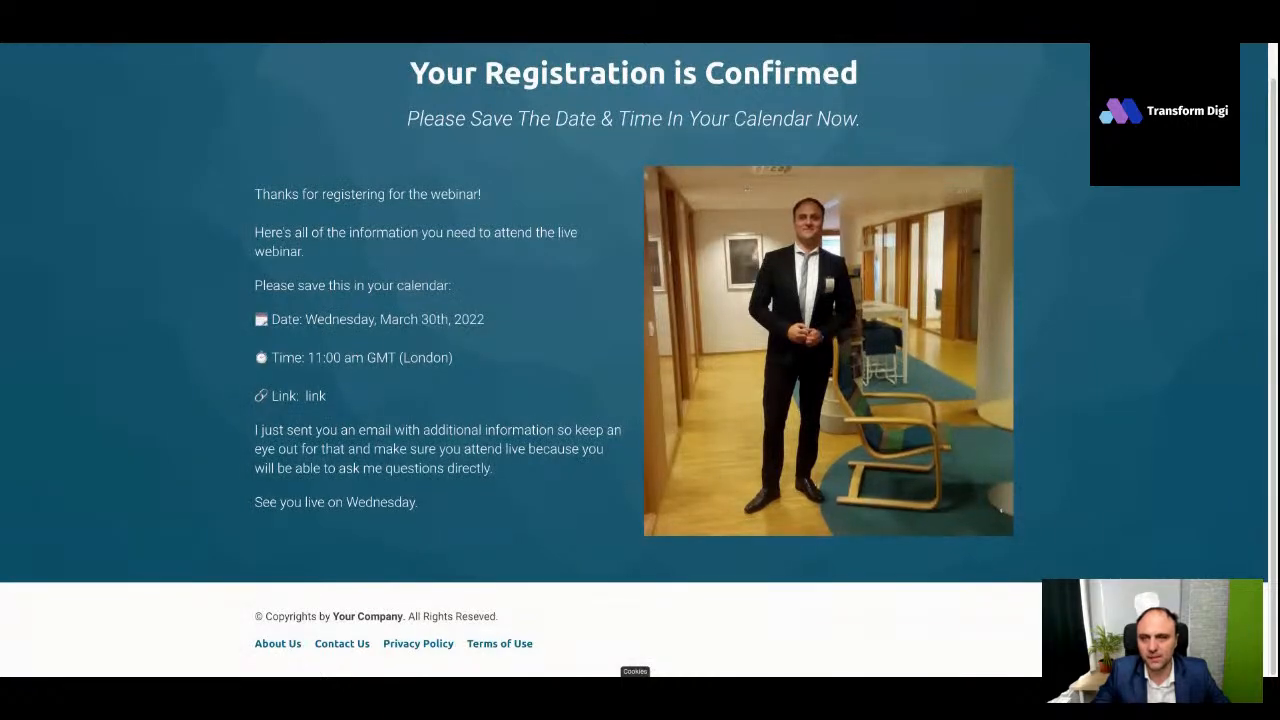
key(ctrl+Right)
scroll(611, 272, down, 2)
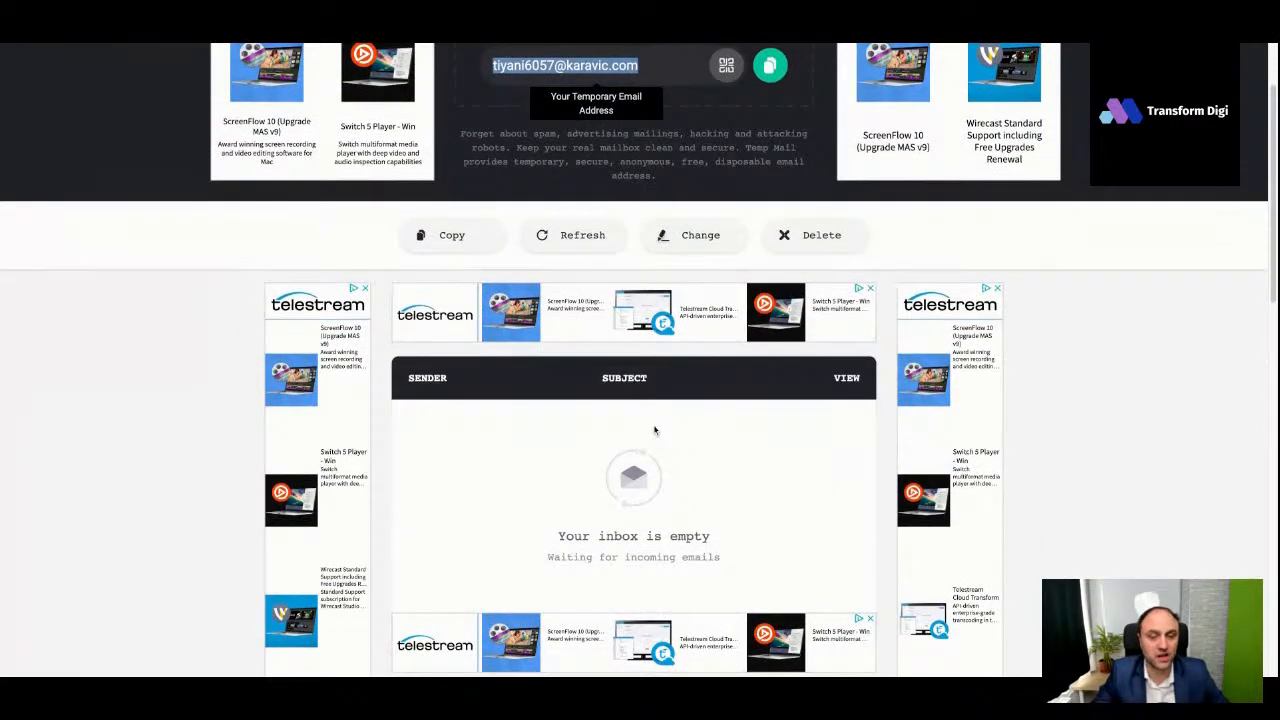
scroll(655, 430, down, 2)
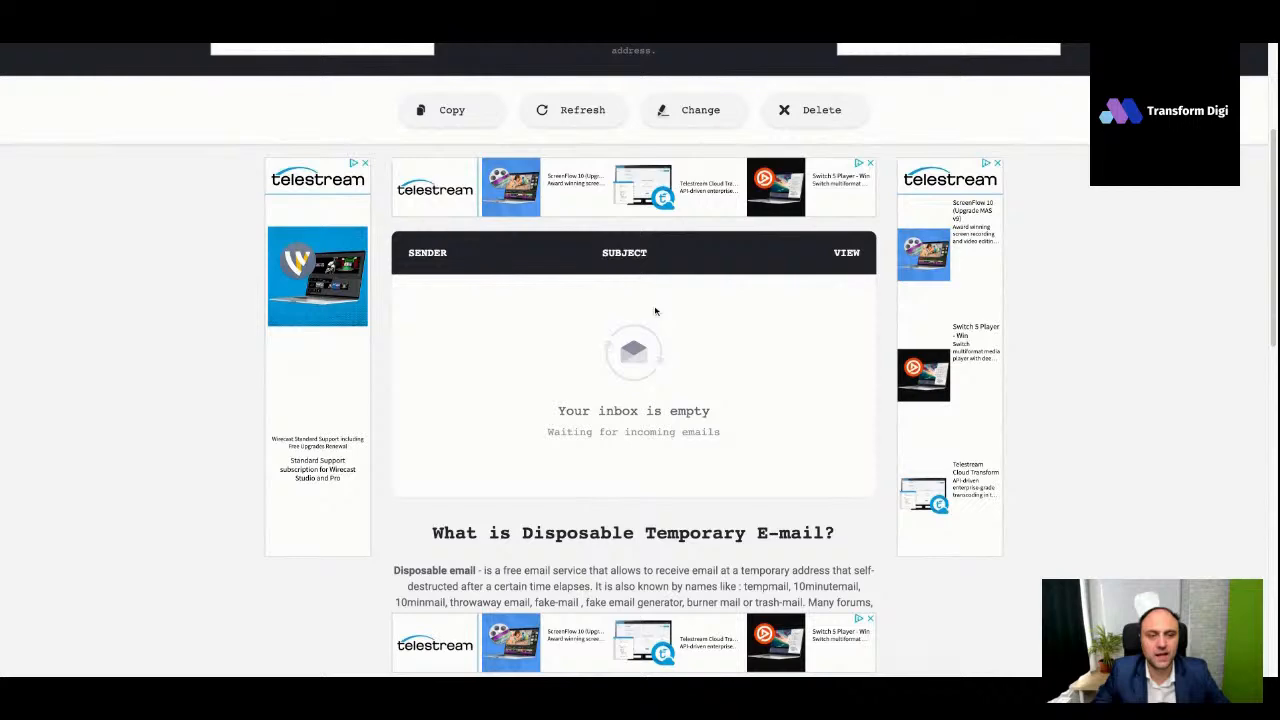
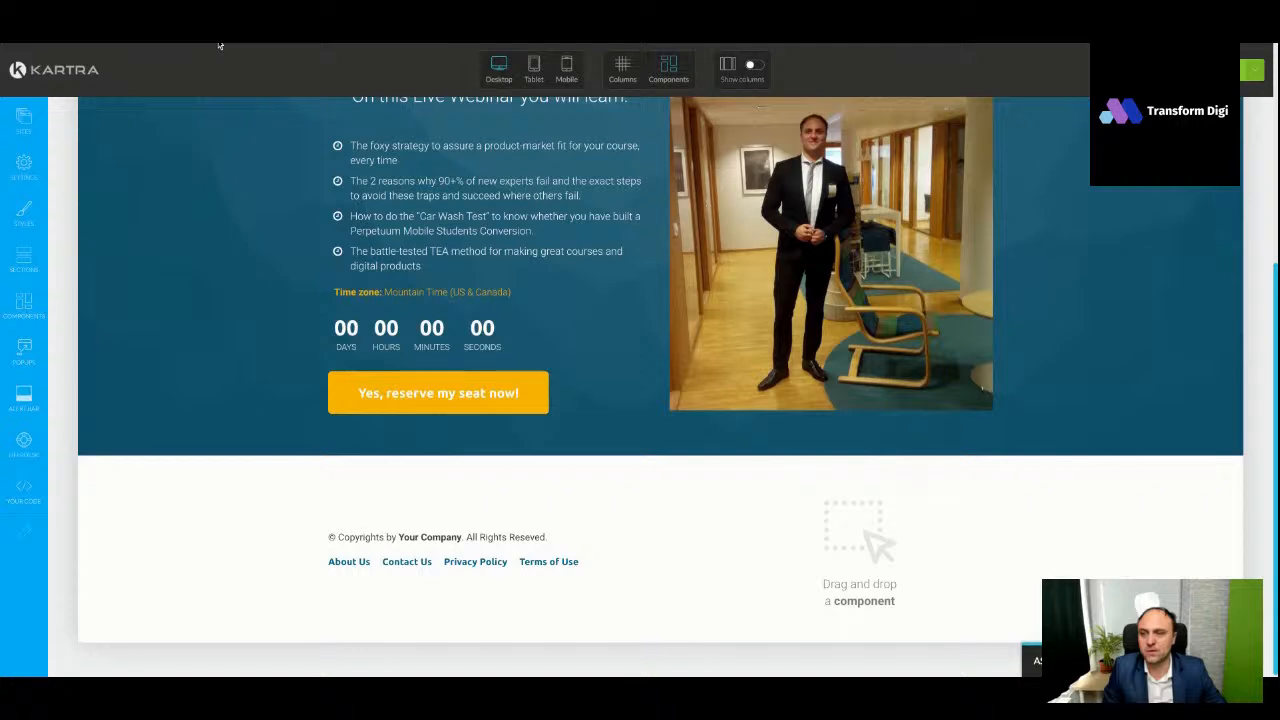
Leave the page builder for the Kartra dashboard and open the list of communication sequences
click(1252, 70)
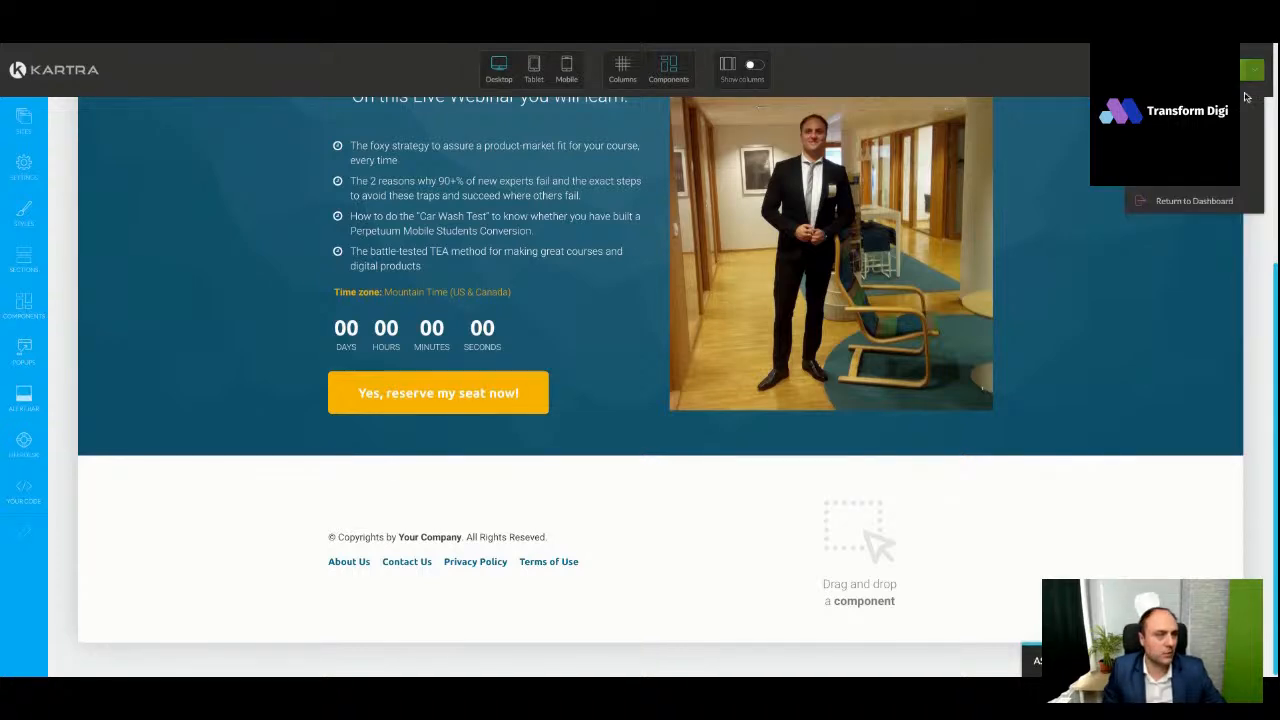
click(1176, 205)
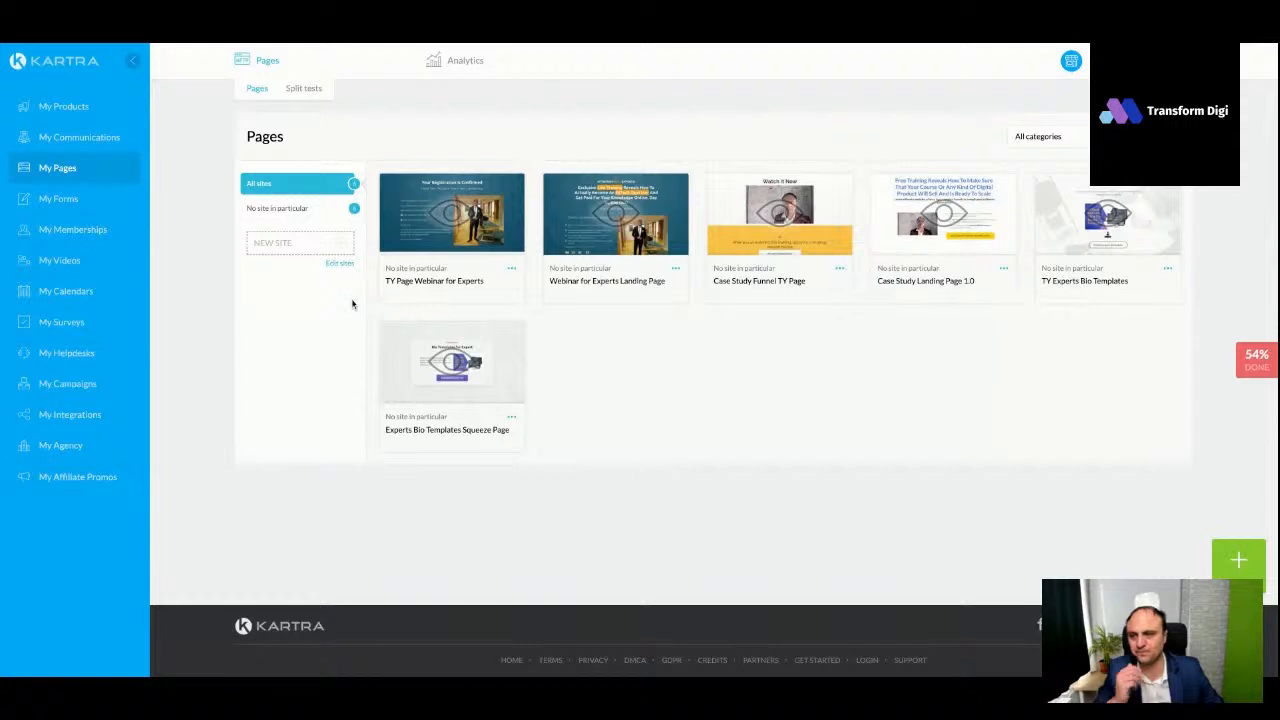
click(95, 137)
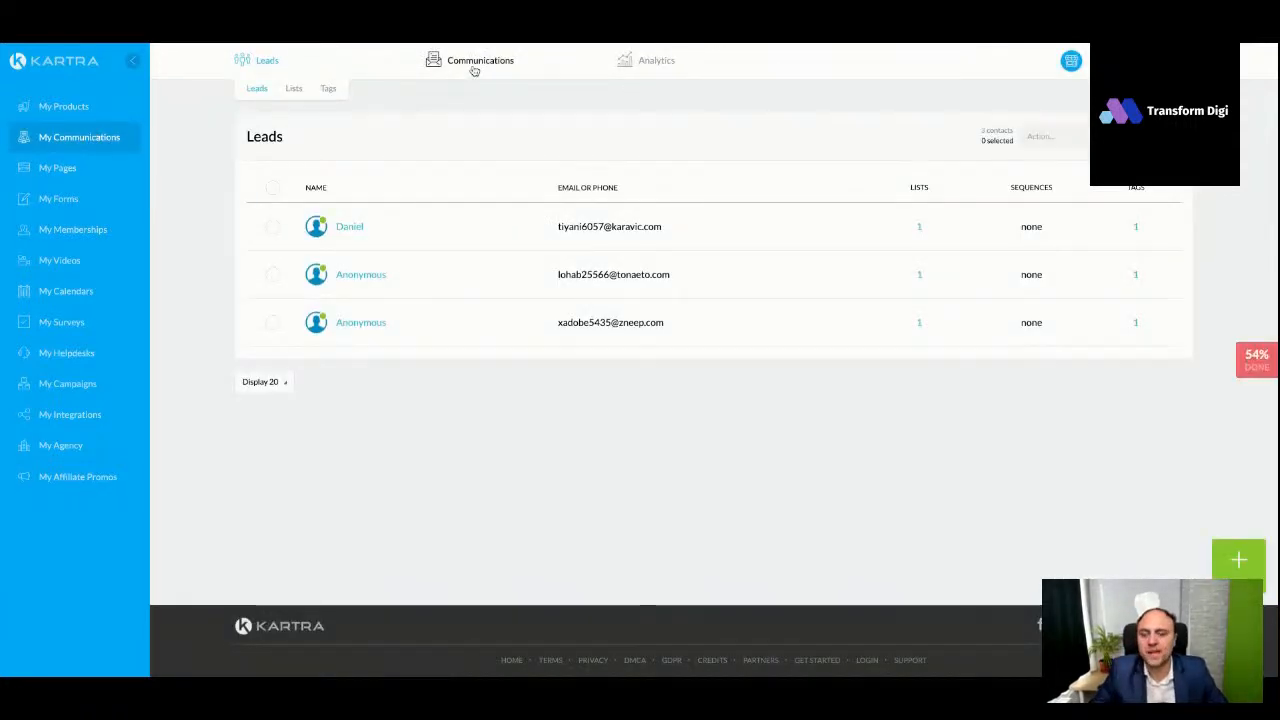
click(476, 66)
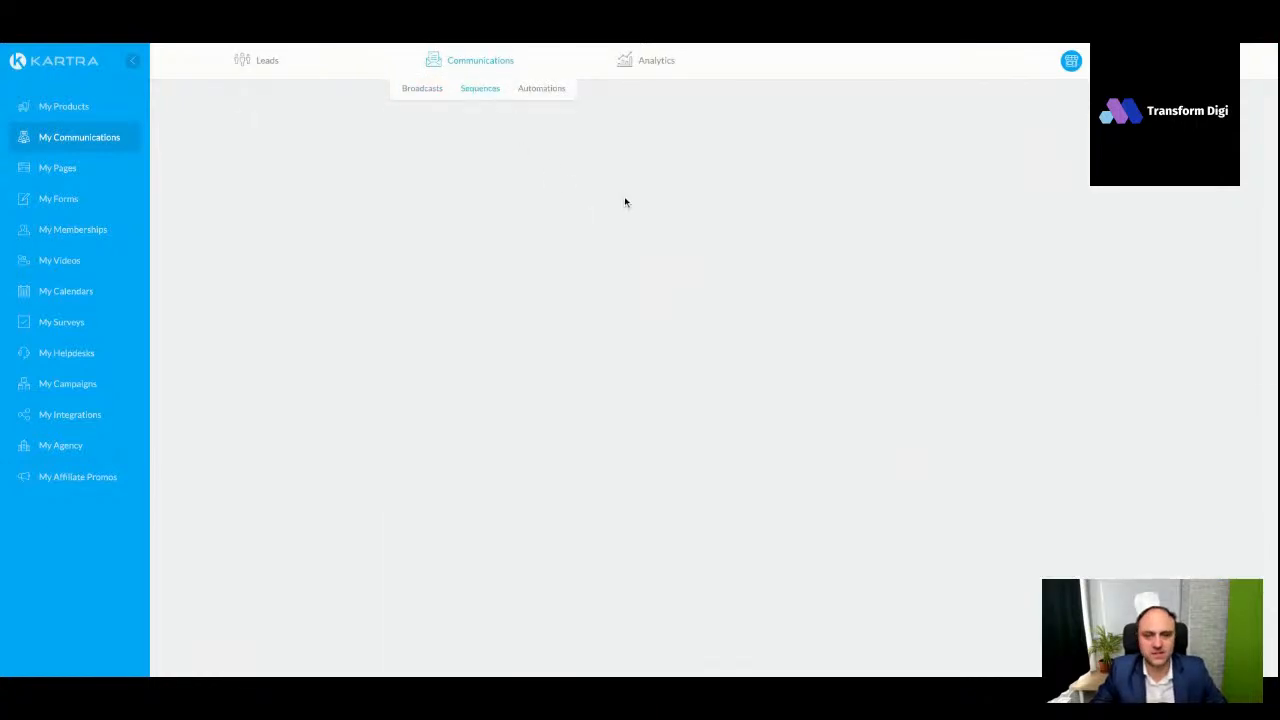
Create a new sequence with "Webinar Experts Sequence" as both its name and public description
click(1238, 560)
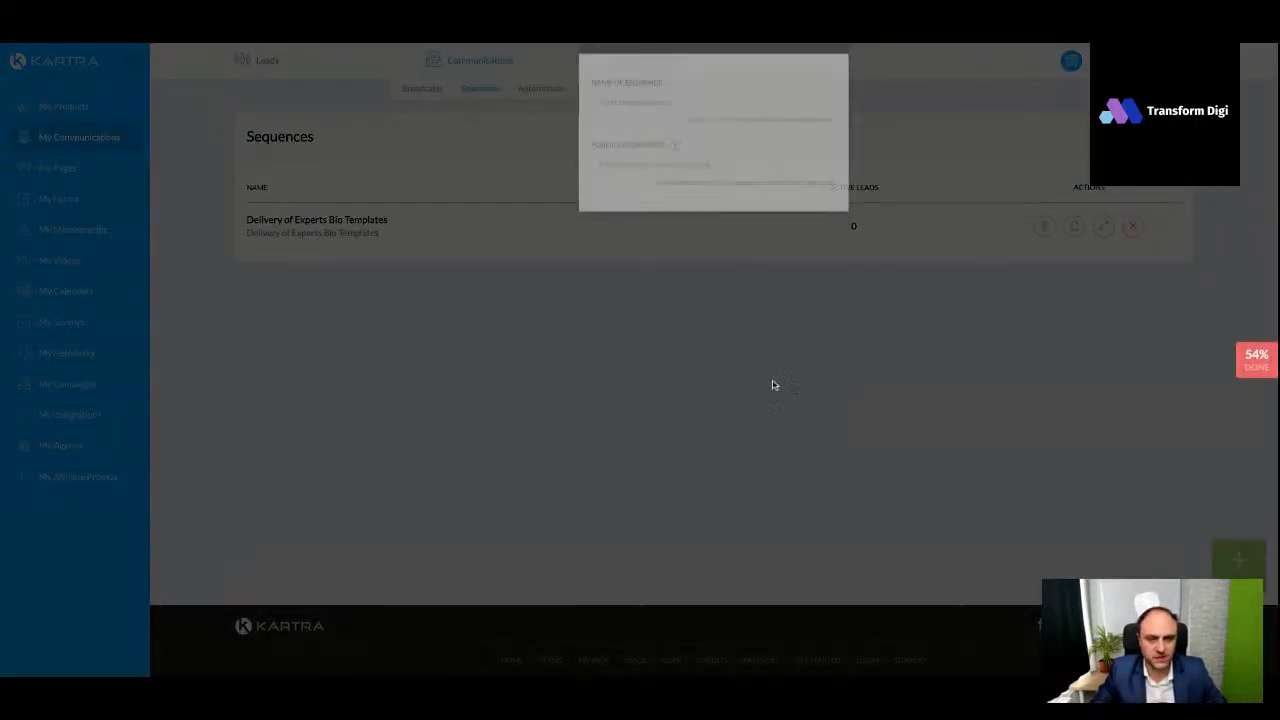
click(668, 160)
text(Webi)
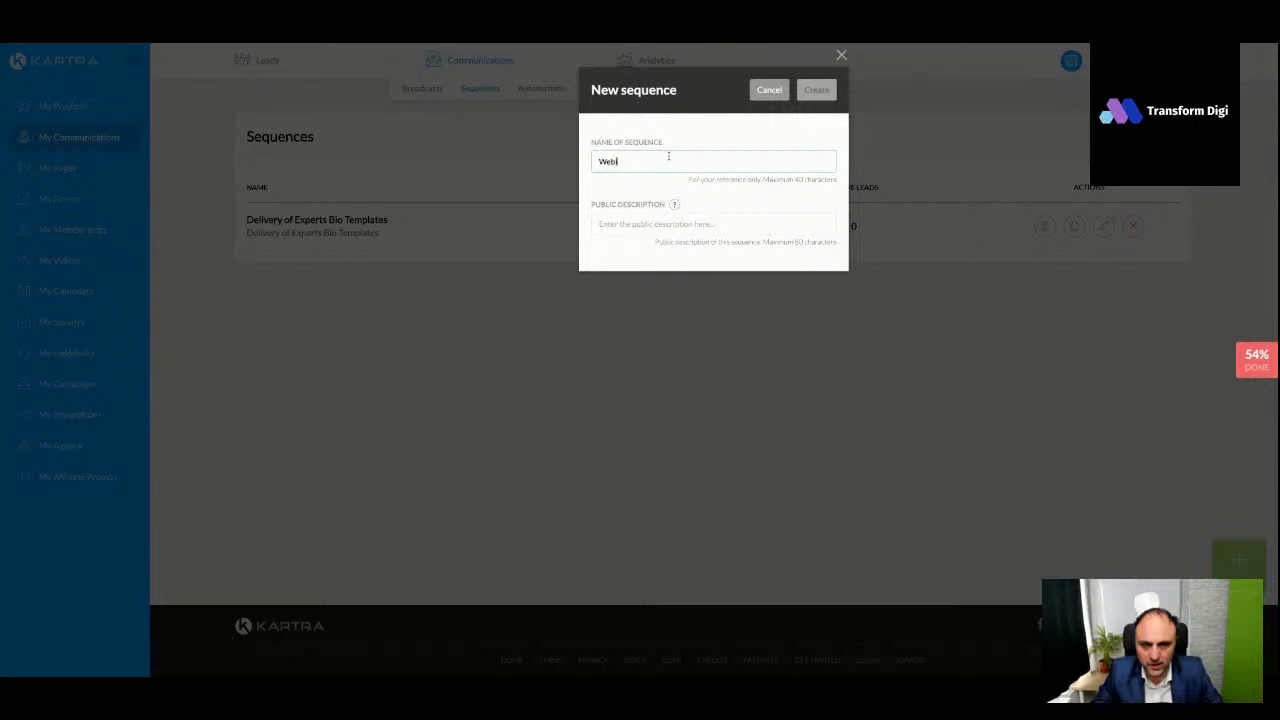
text(nar Experts S)
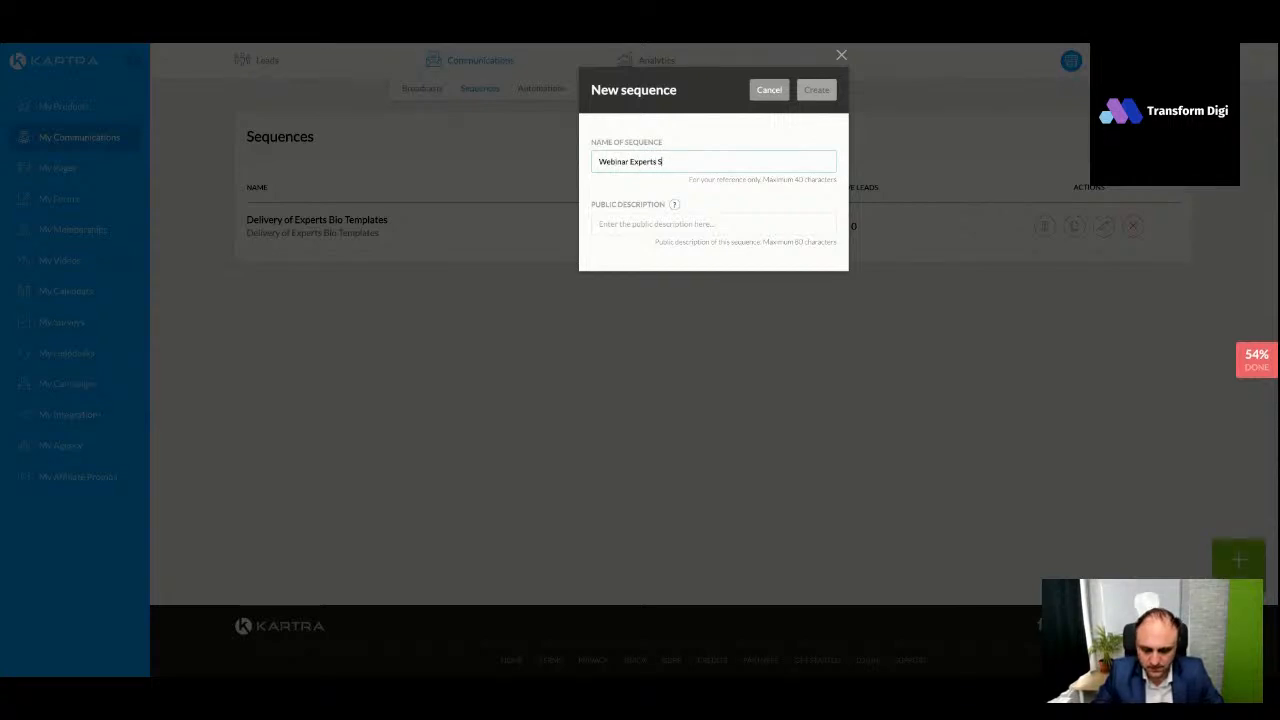
text(equence)
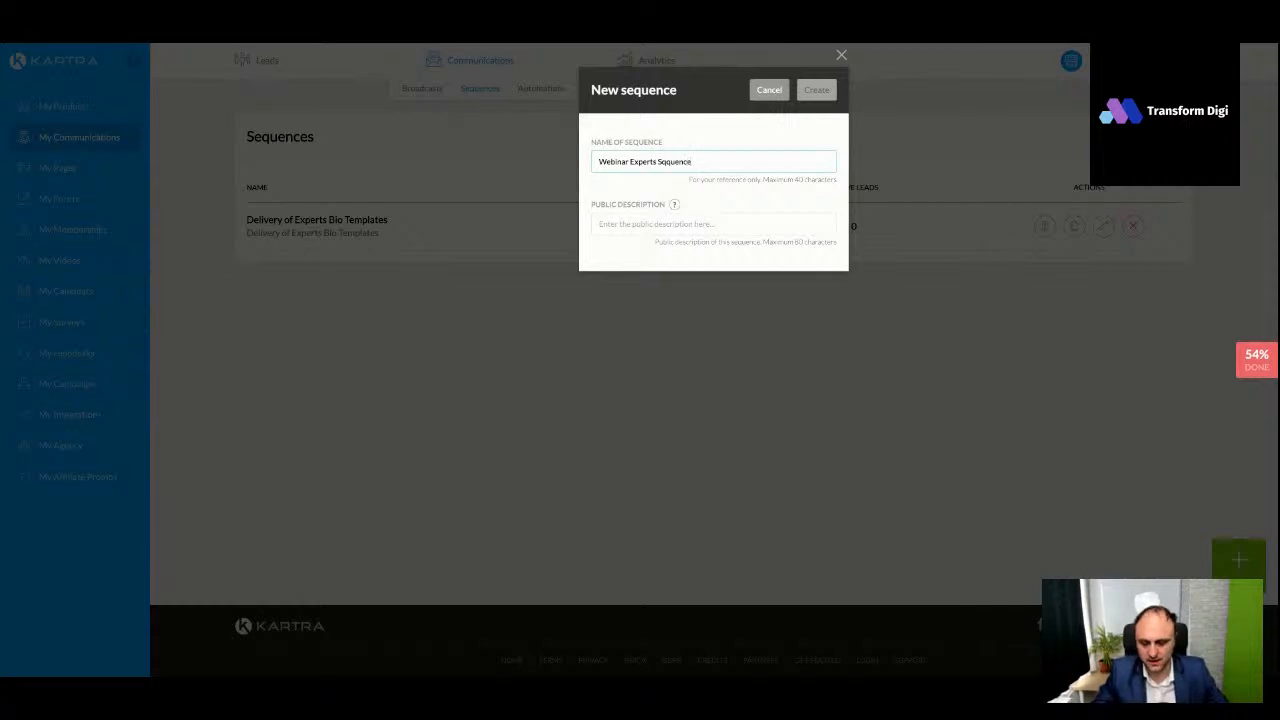
key(ctrl+a)
key(ctrl+c)
click(660, 224)
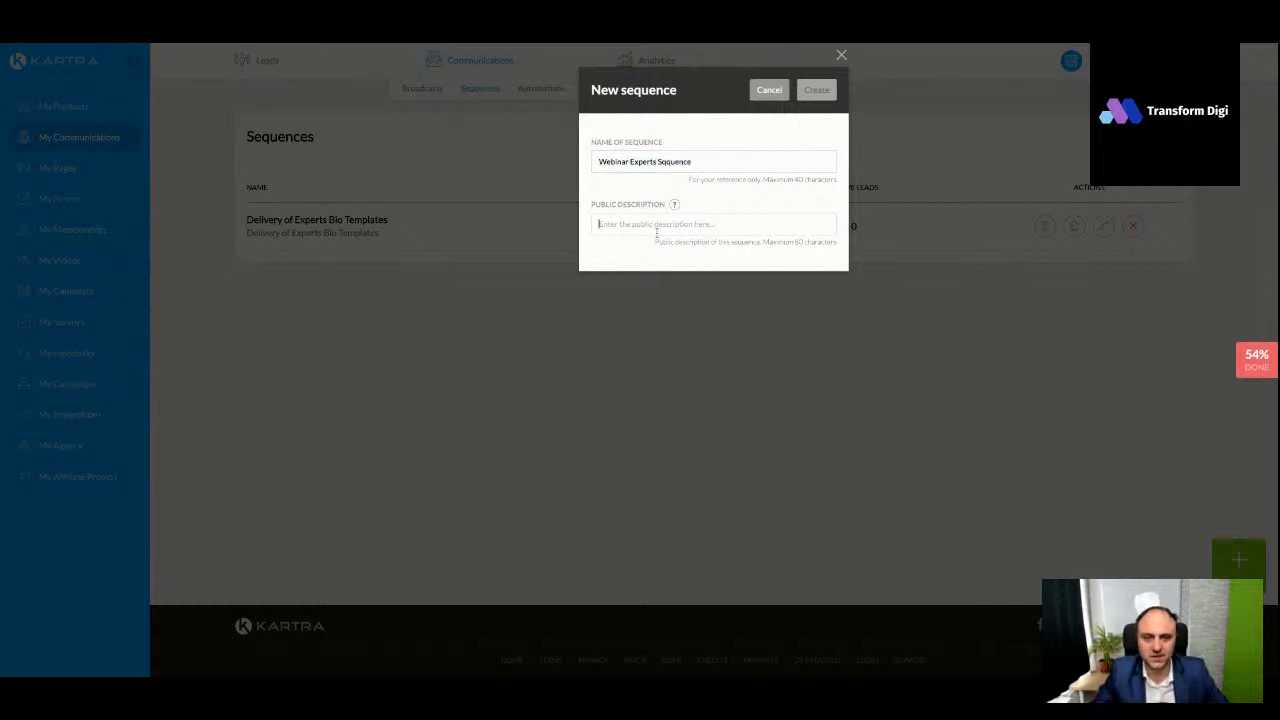
key(ctrl+v)
double_click(676, 224)
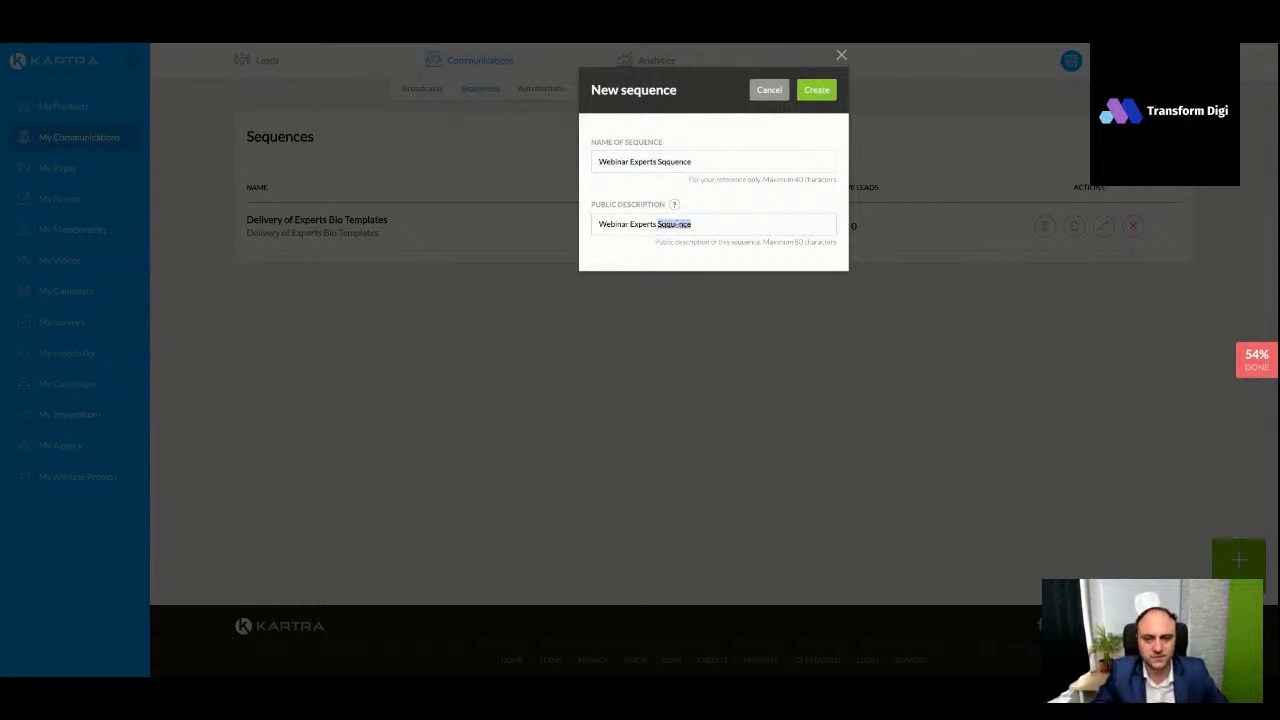
text(Sequence)
double_click(680, 162)
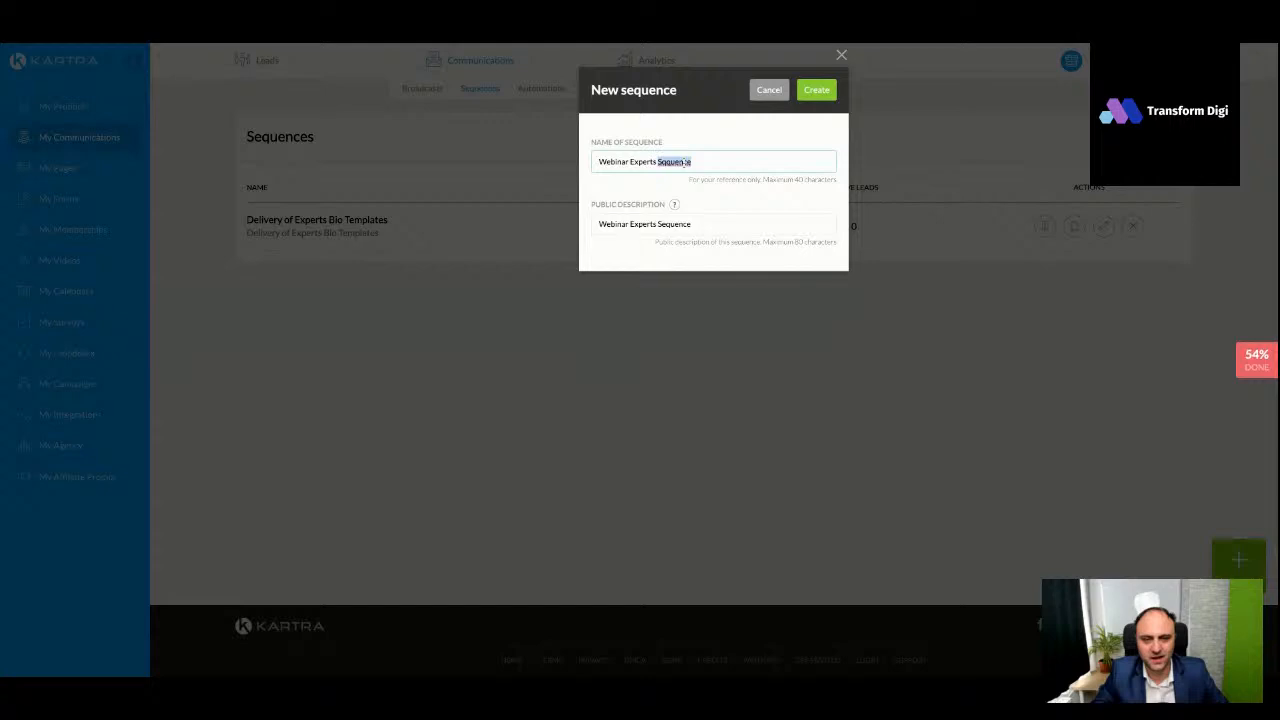
text(Sequence)
click(817, 90)
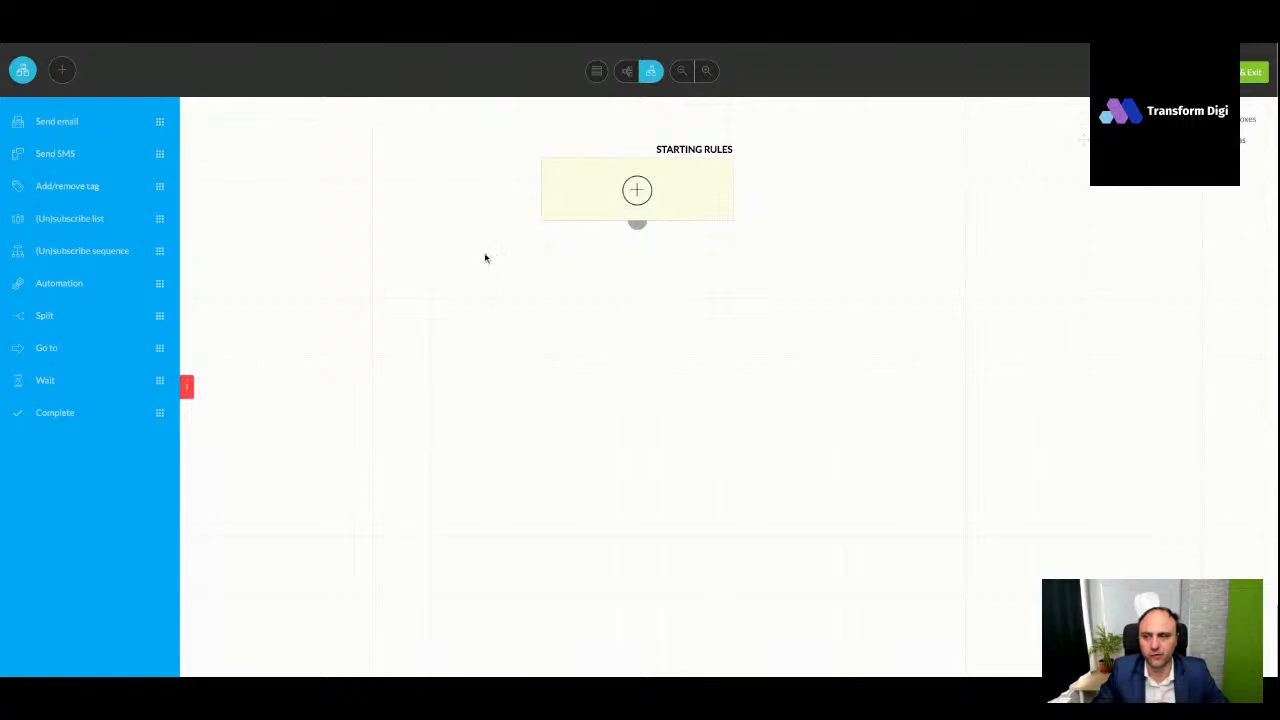
Add and save a starting rule that subscribes leads when they are assigned the tag "Webinar Experts March Opted In"
click(637, 192)
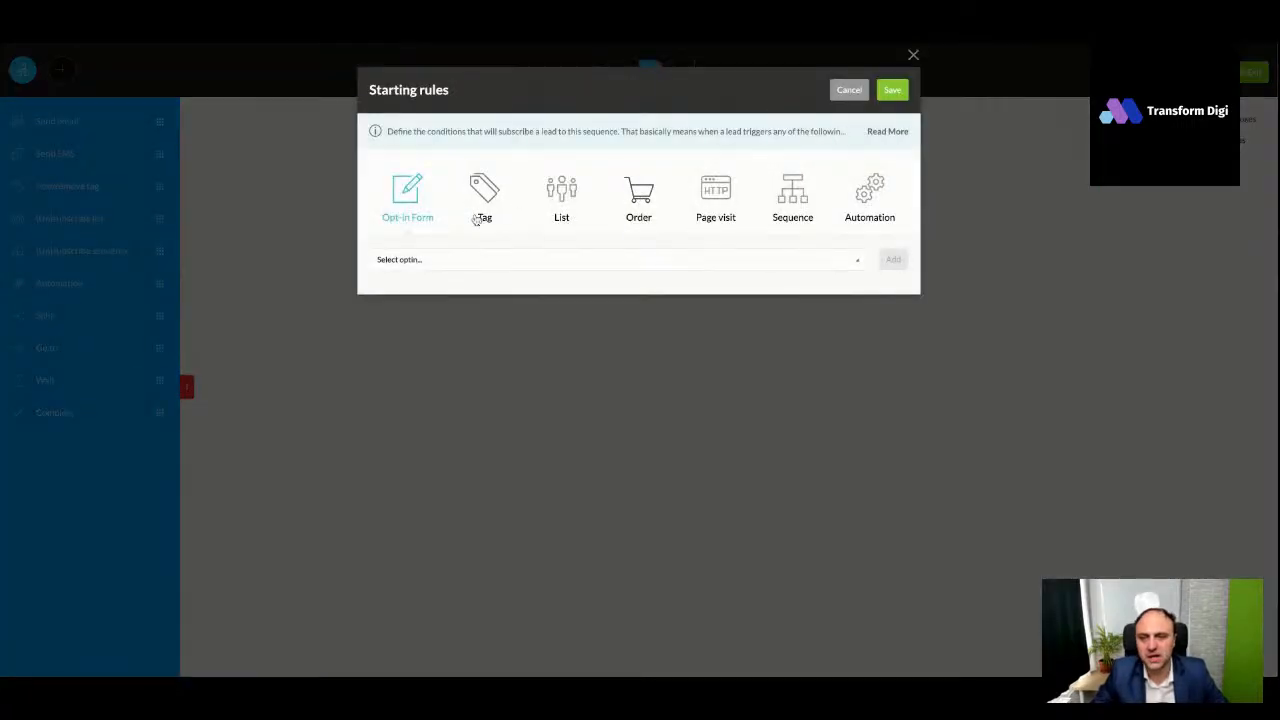
click(485, 262)
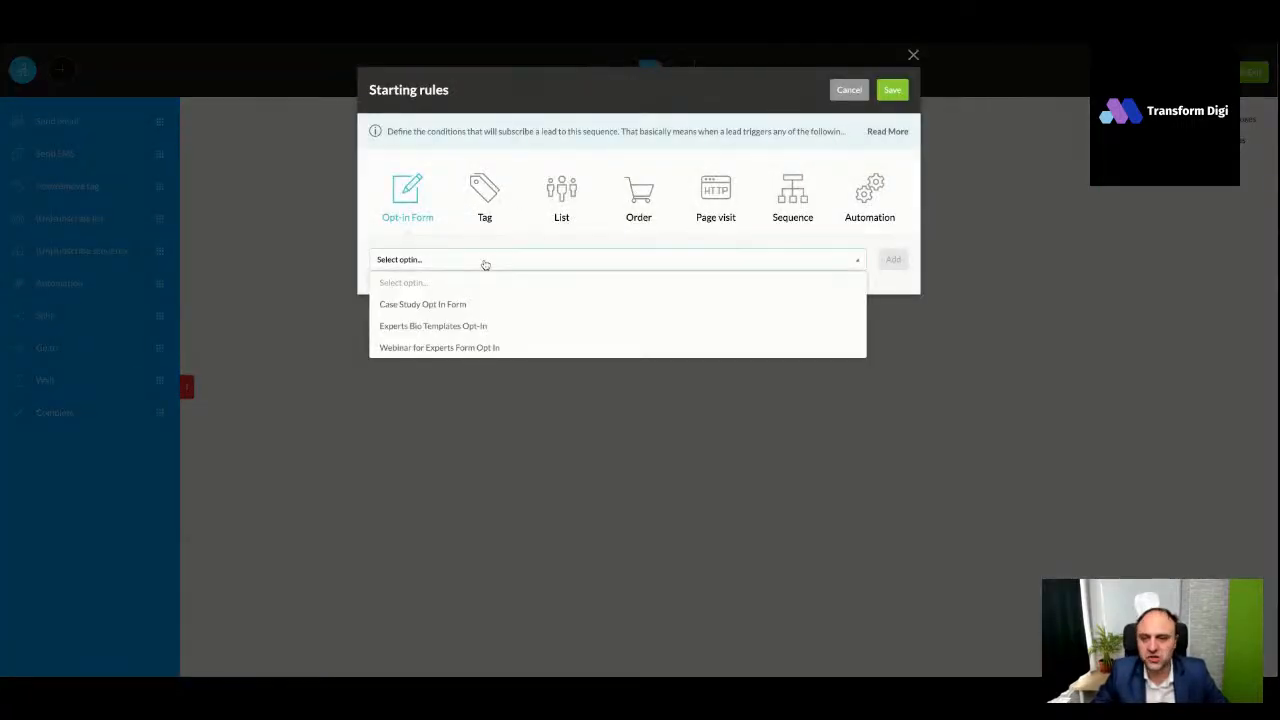
click(465, 349)
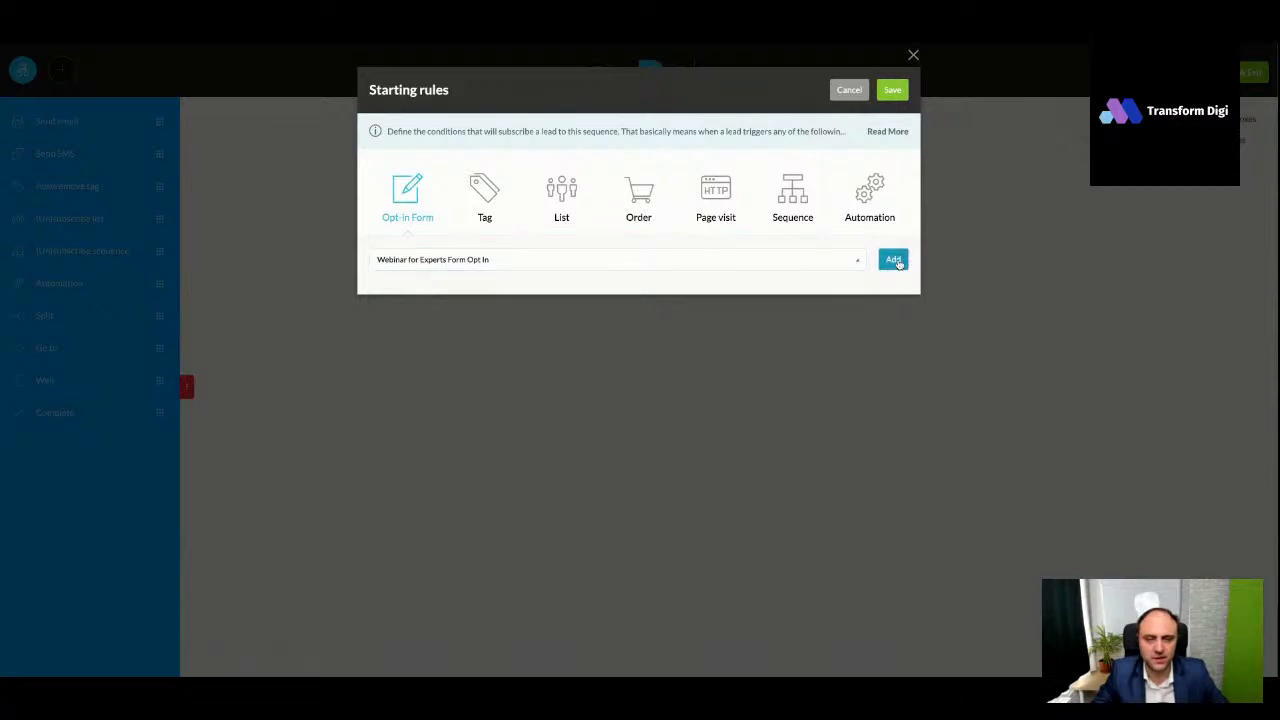
click(486, 194)
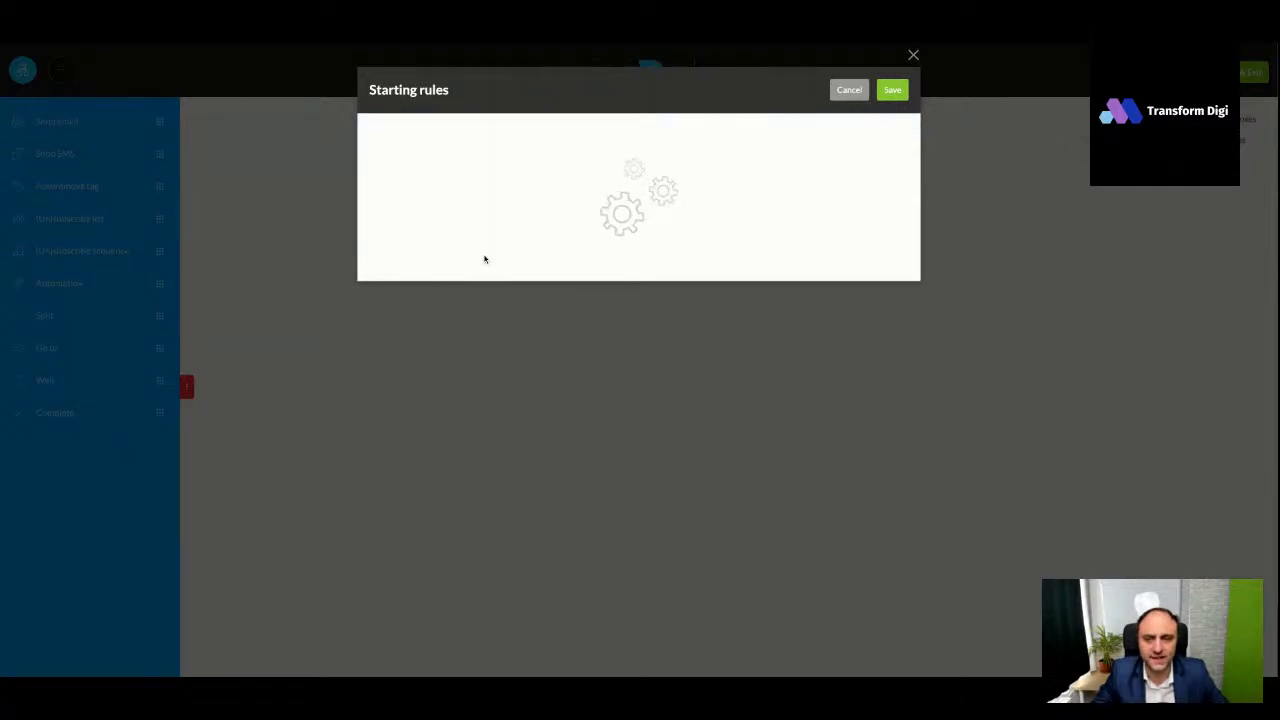
click(479, 263)
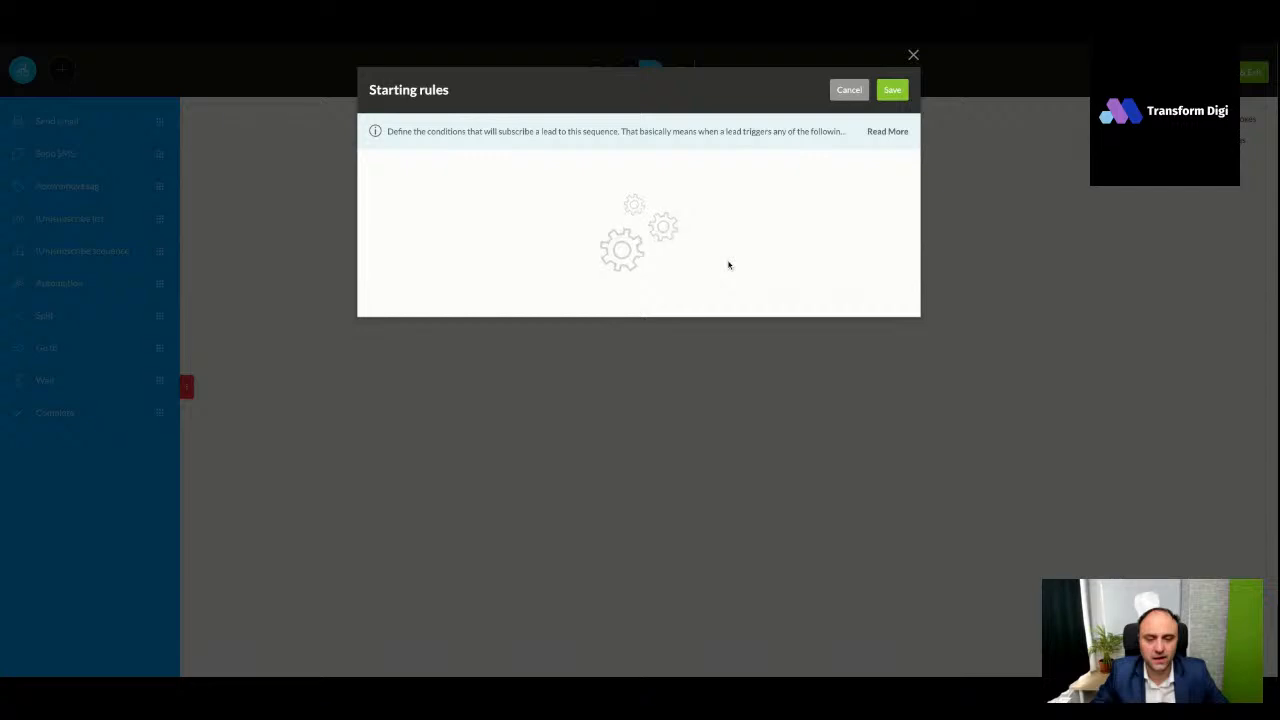
click(718, 263)
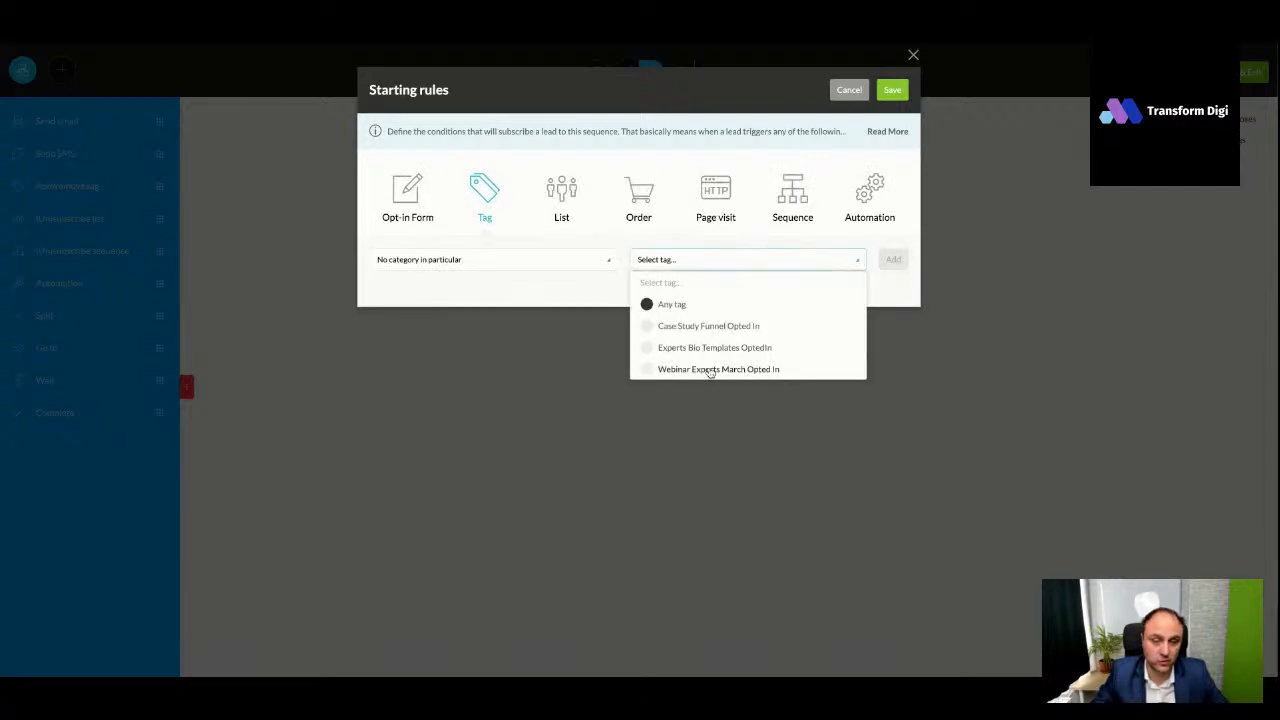
click(759, 370)
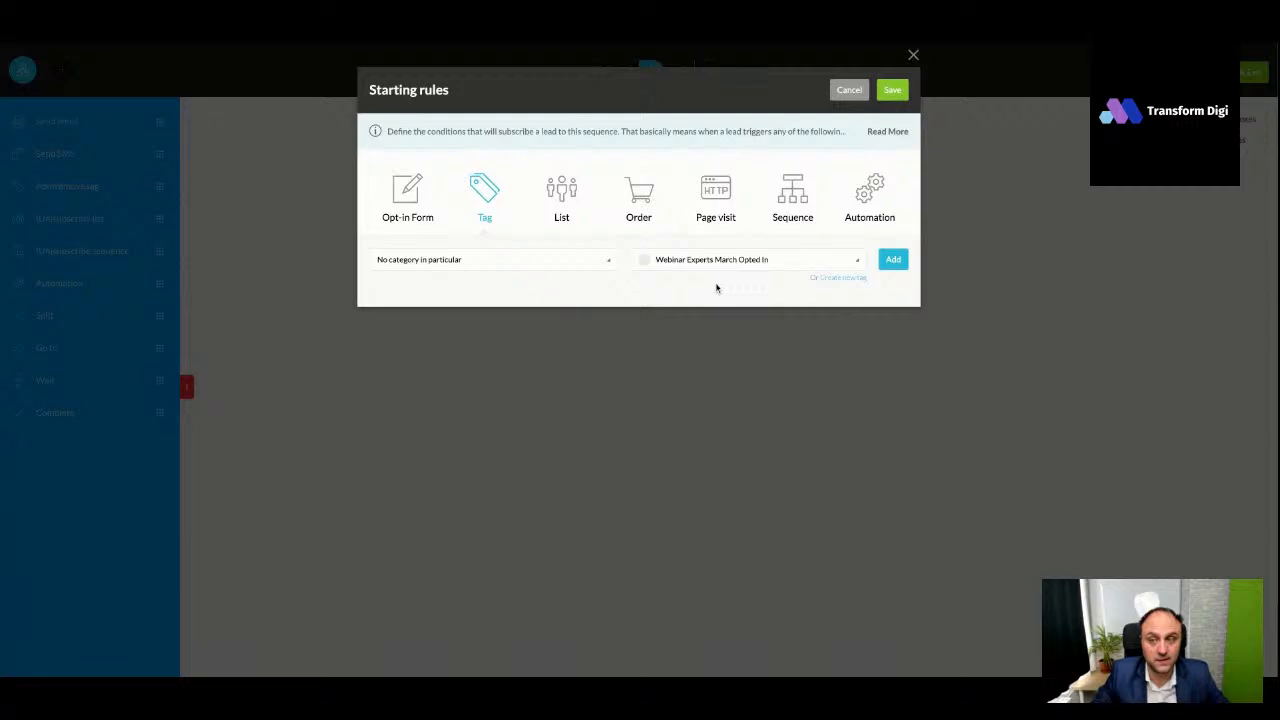
click(893, 260)
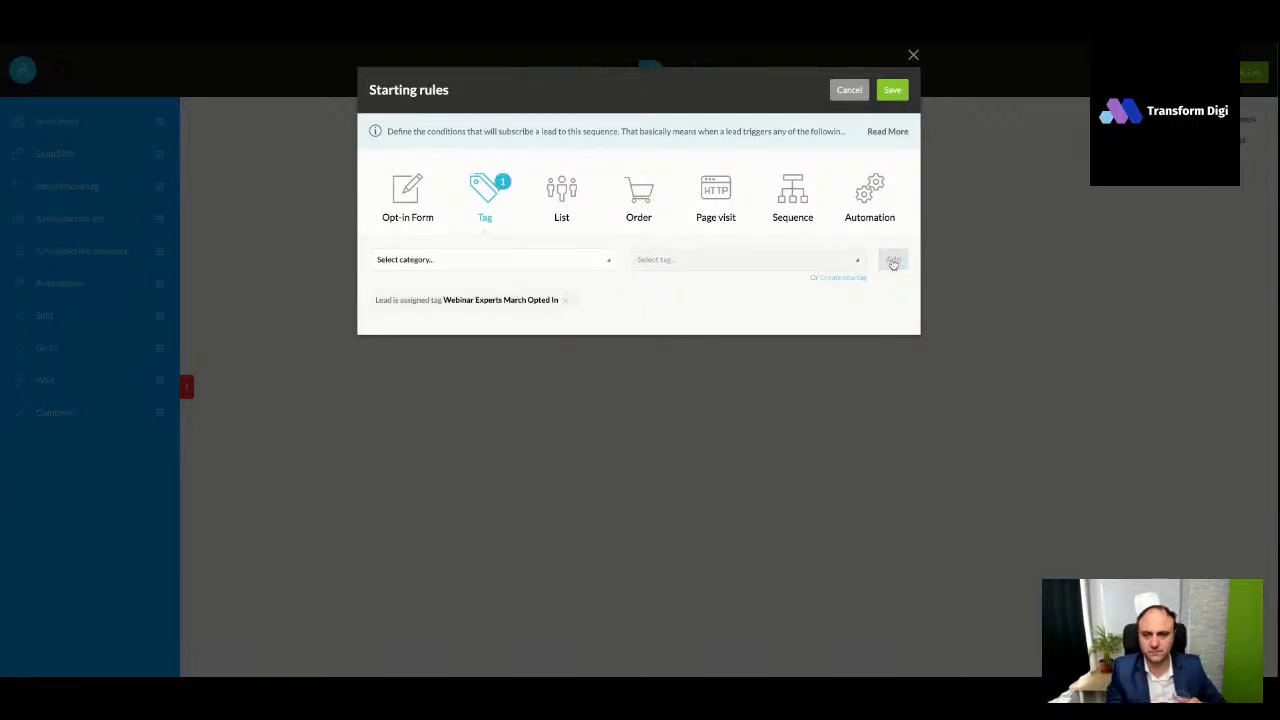
click(893, 92)
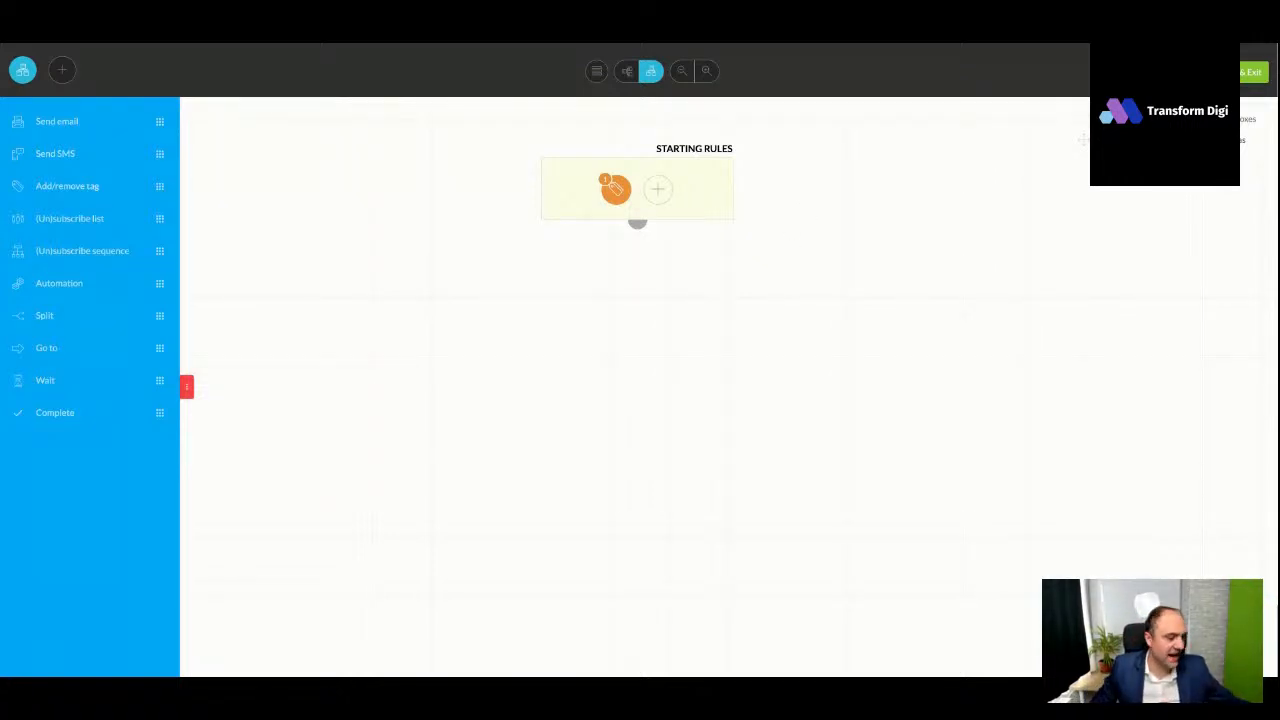
Add a Send email step below the starting rules, executed right after the previous step on all days at any time
click(59, 123)
click(618, 284)
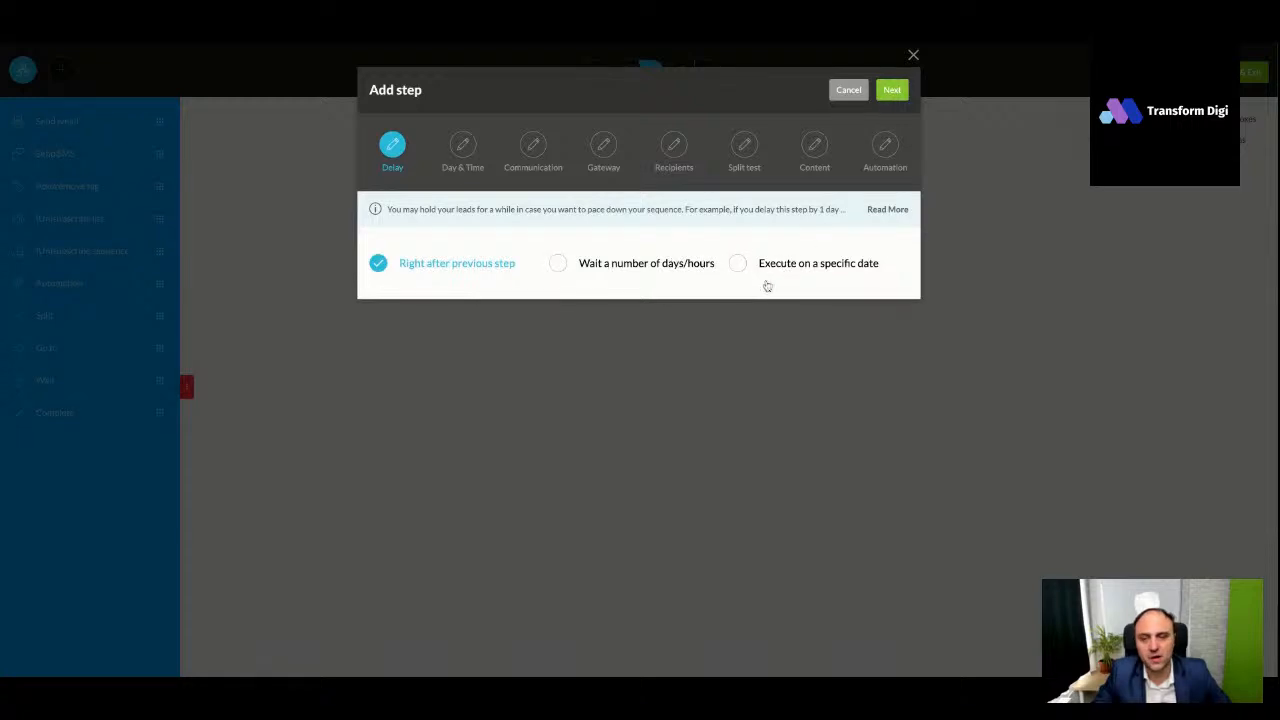
click(892, 90)
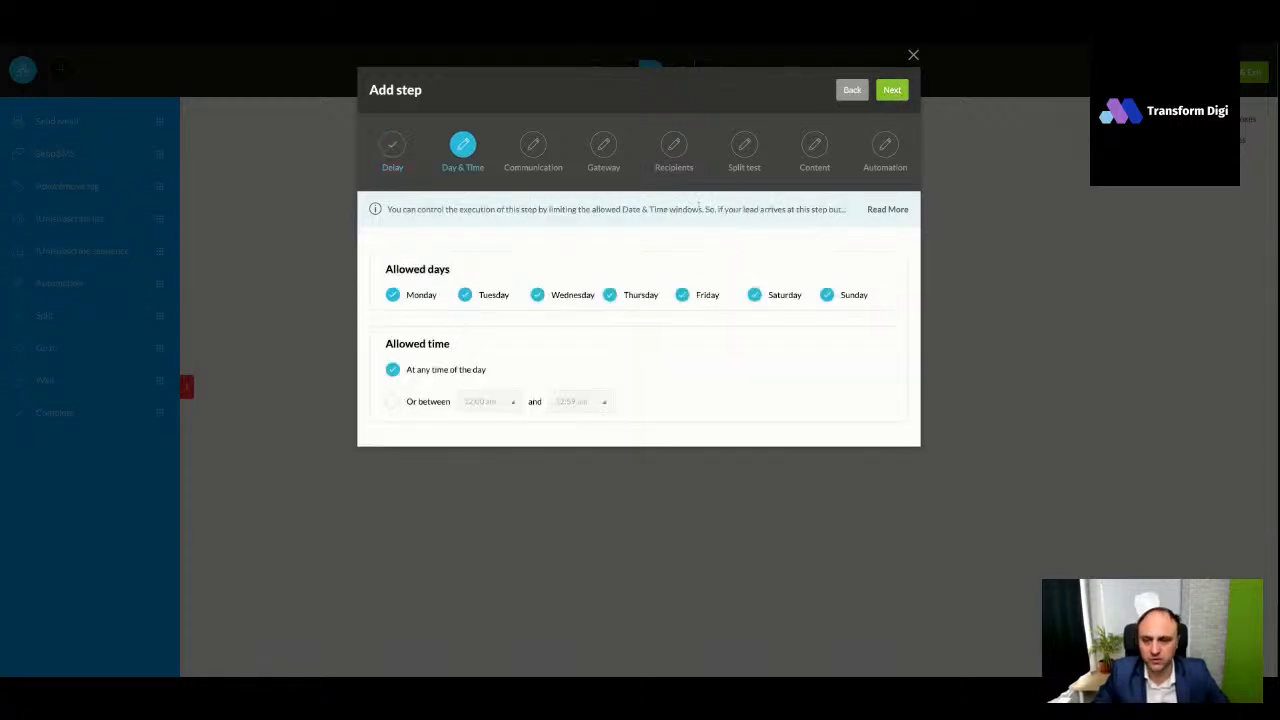
click(892, 90)
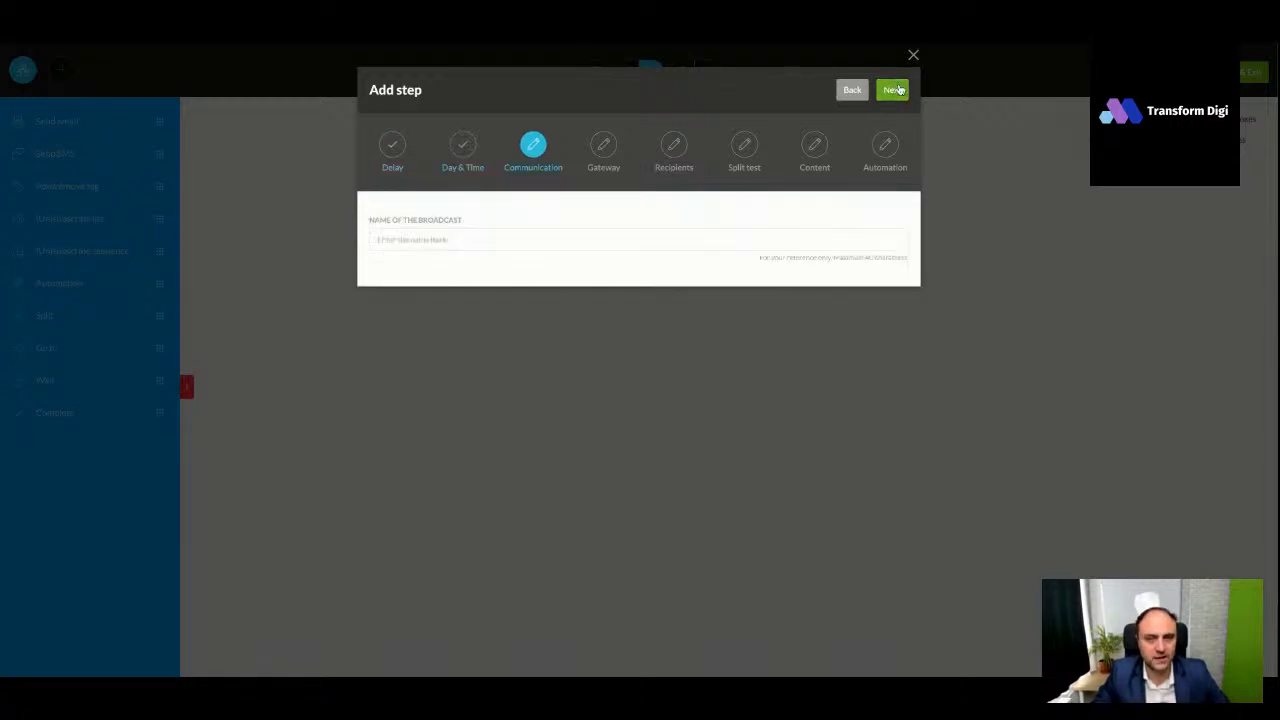
Name the broadcast "Confirmation of the Webinar Registration" and accept the KartraMail gateway with its sender details
click(613, 244)
text(Con)
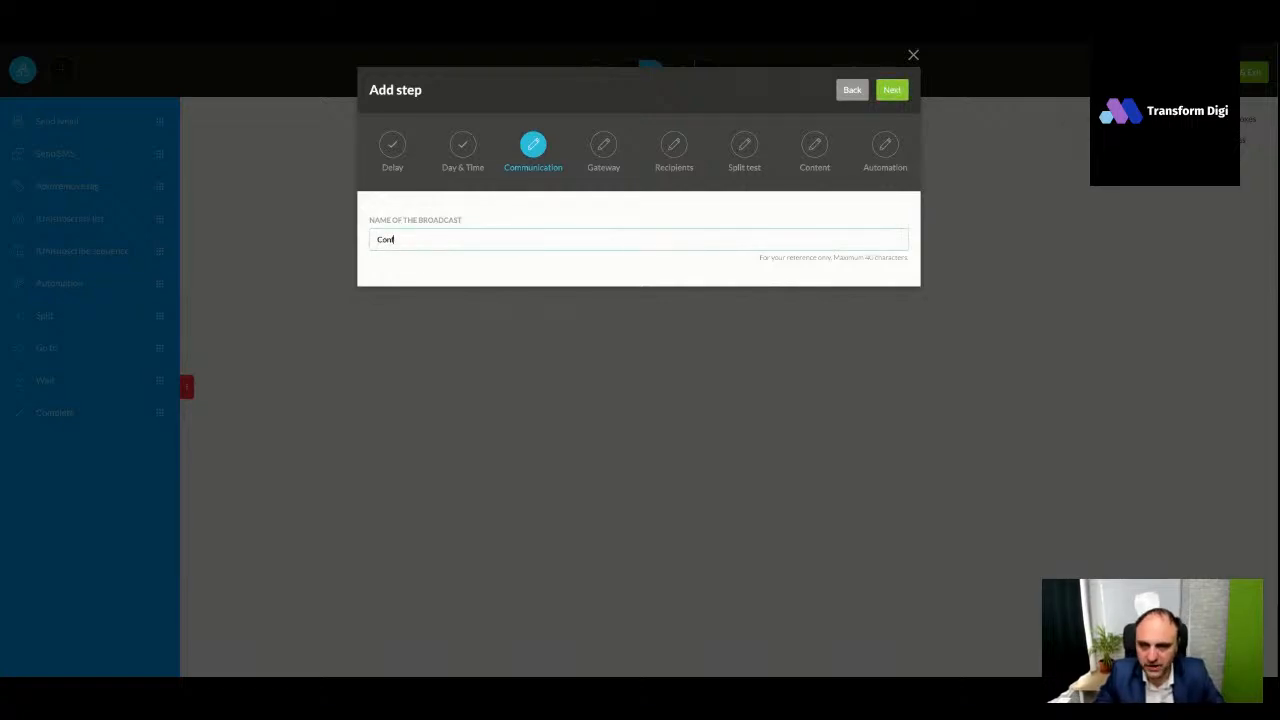
text(firmation of the Webinar Registration)
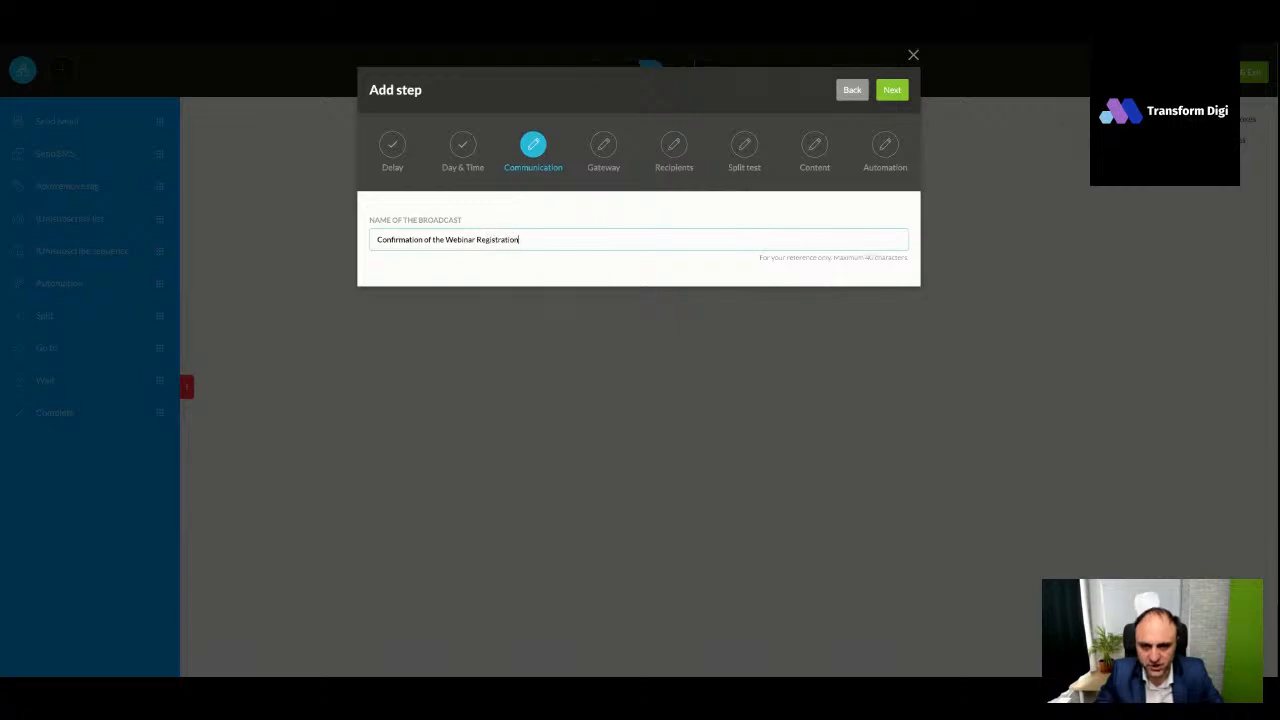
click(891, 90)
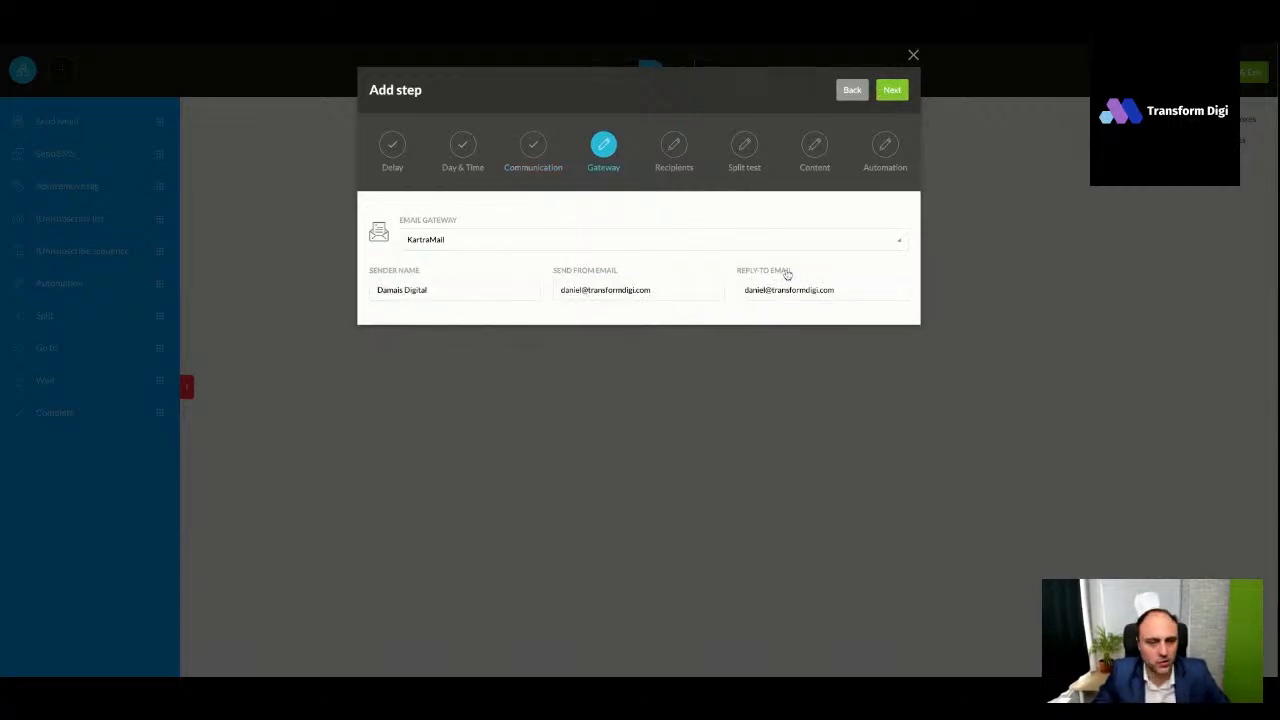
click(891, 91)
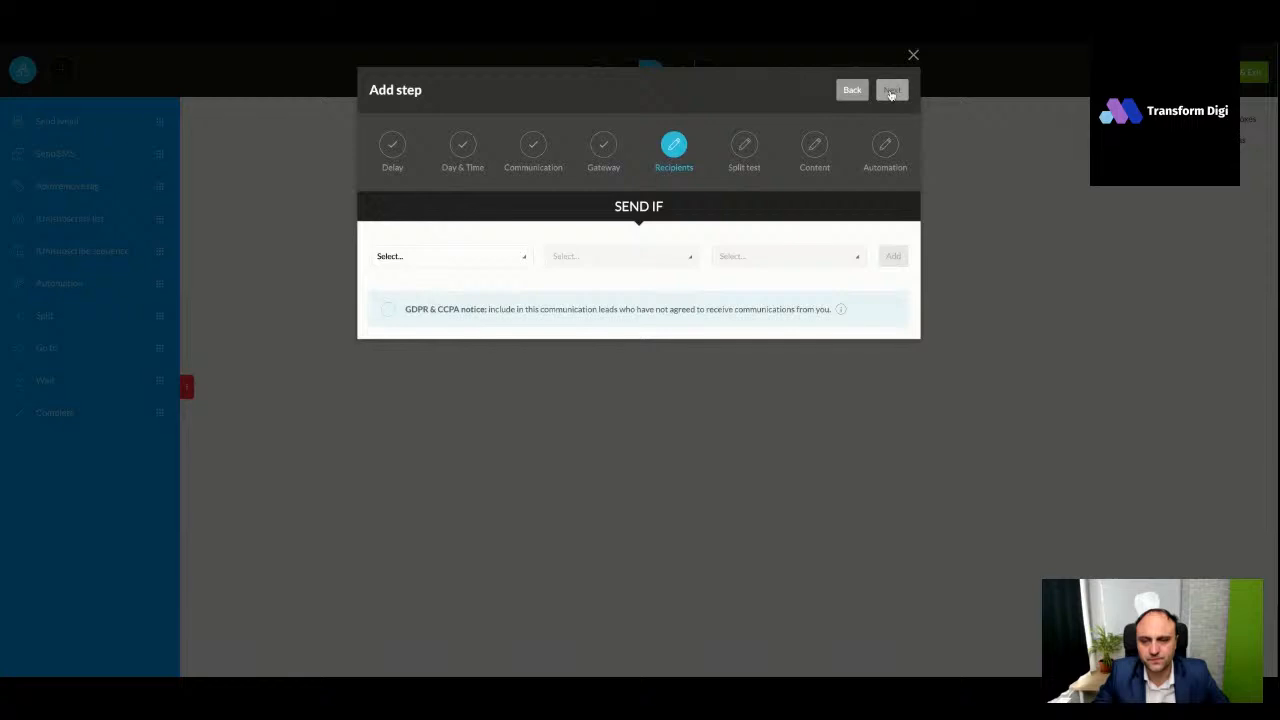
Send to anyone reaching this step, including leads who have not agreed to communications, and choose Single email for the split test
click(445, 258)
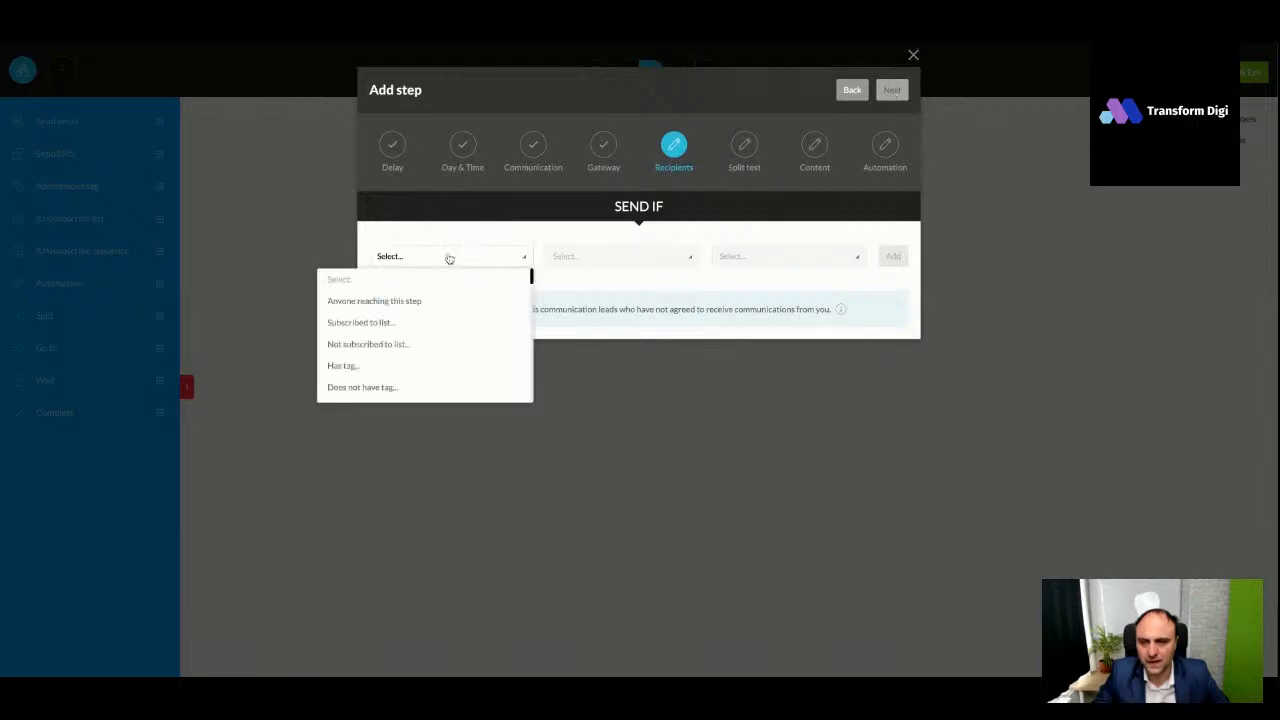
click(398, 299)
click(389, 311)
click(892, 256)
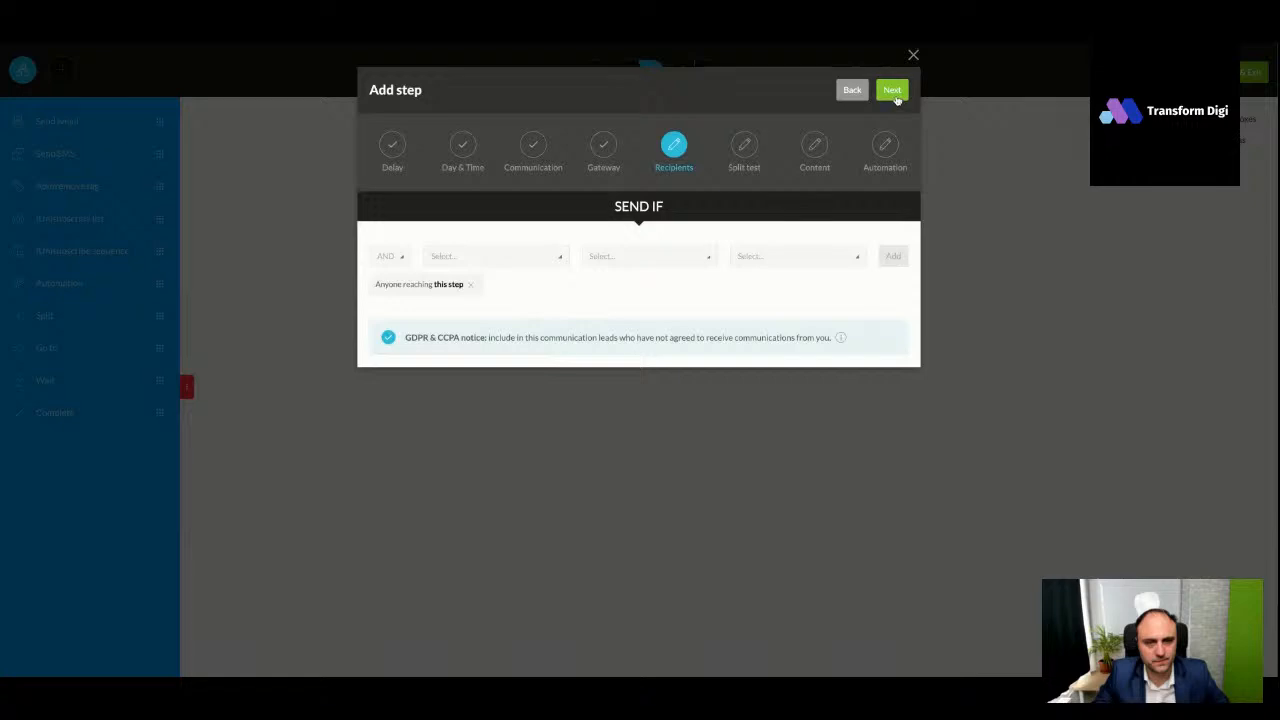
click(891, 91)
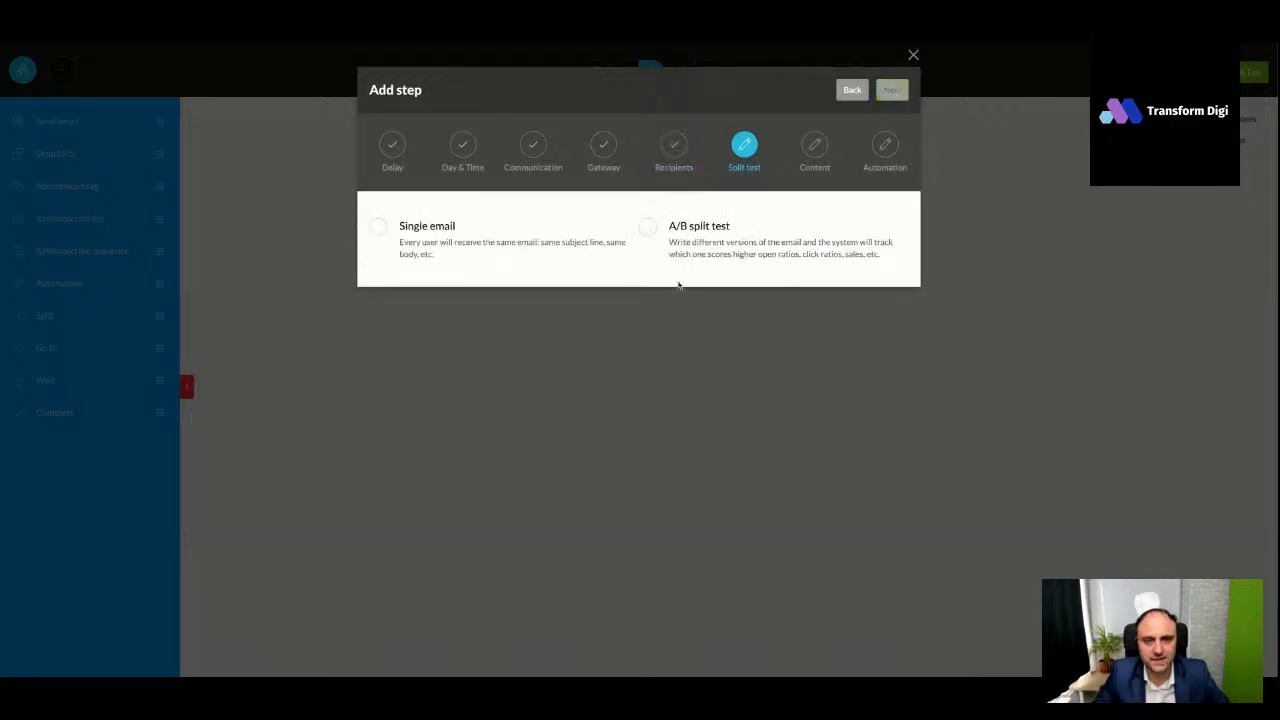
click(378, 228)
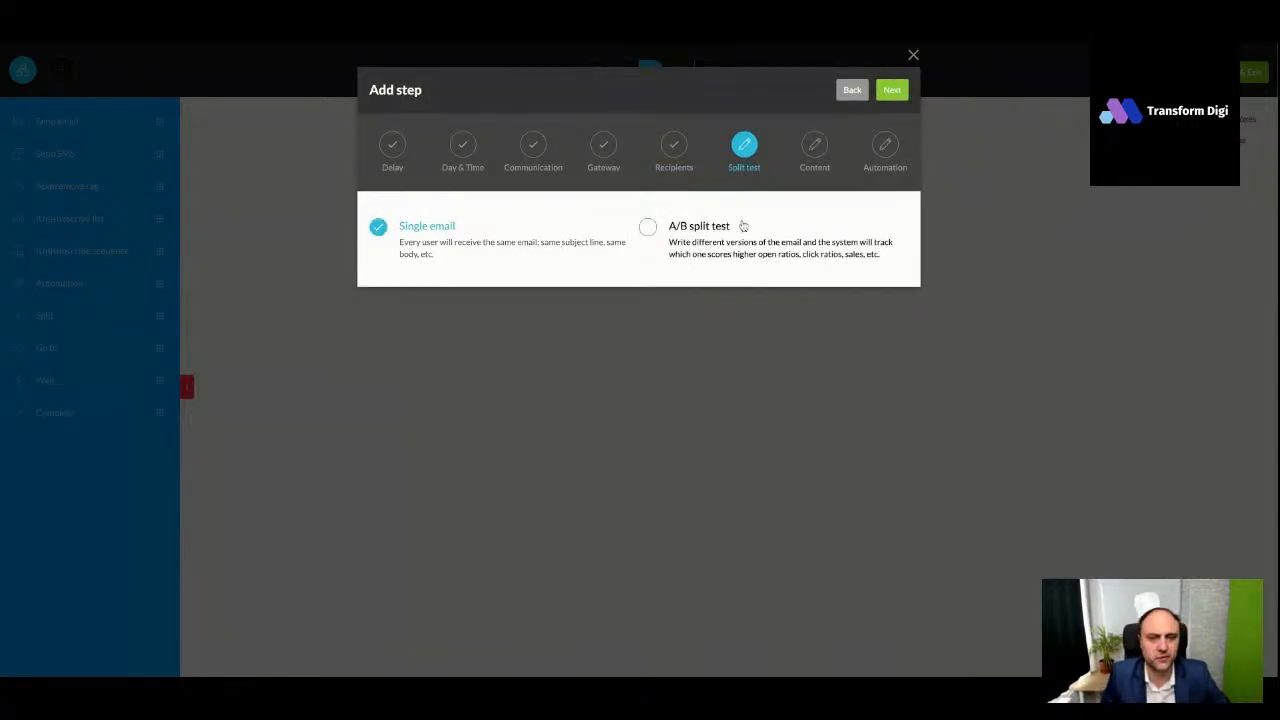
click(892, 92)
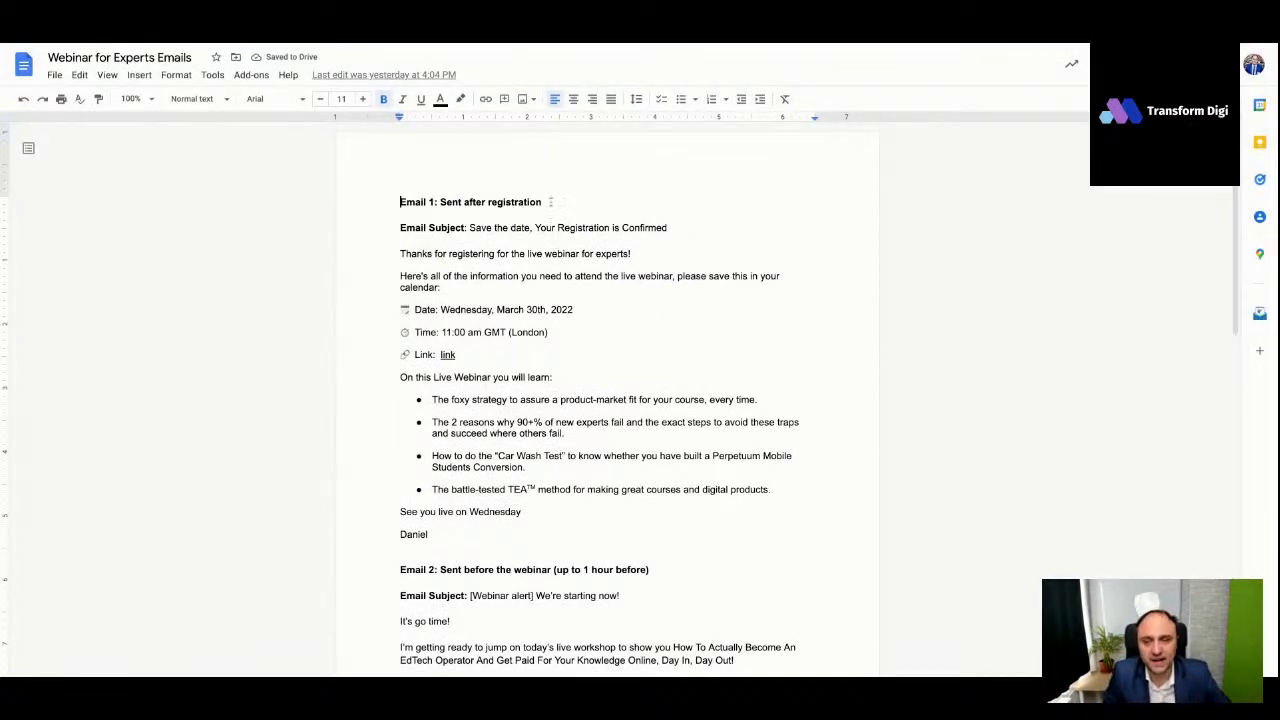
Switch to the "Webinar for Experts Emails" Google Docs document and read through the drafted webinar emails
scroll(588, 368, down, 3)
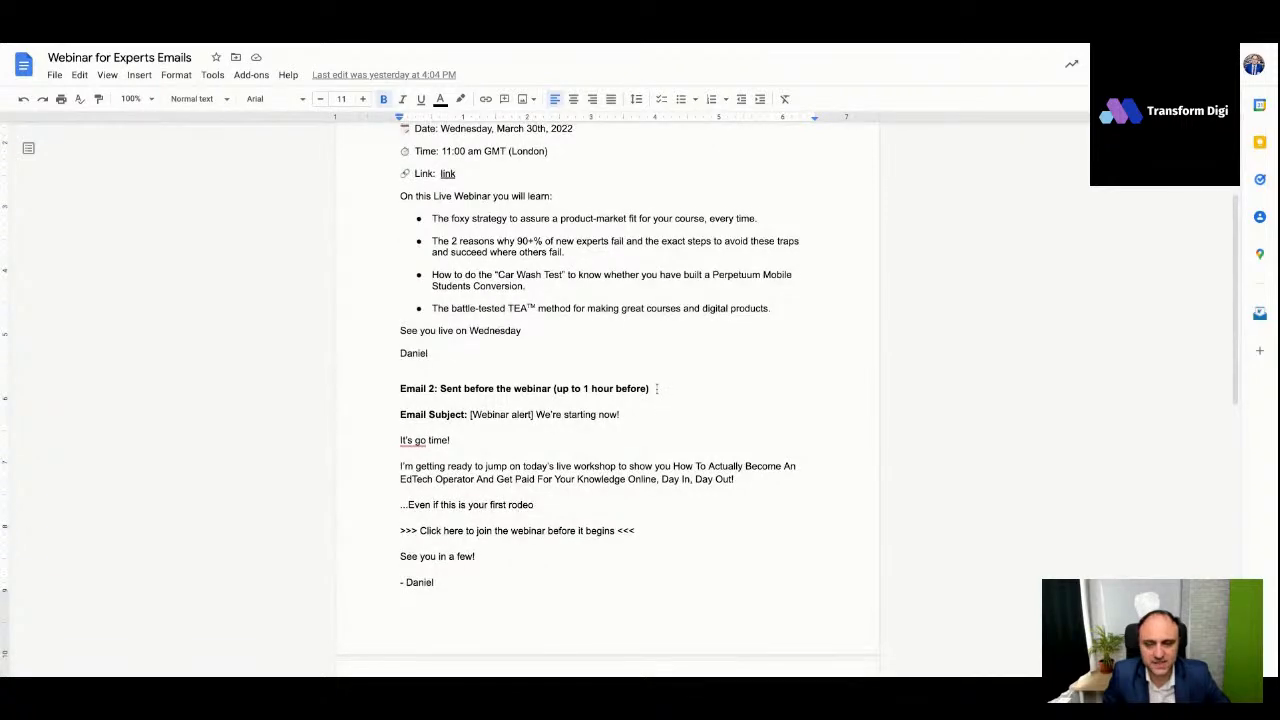
scroll(656, 388, down, 7)
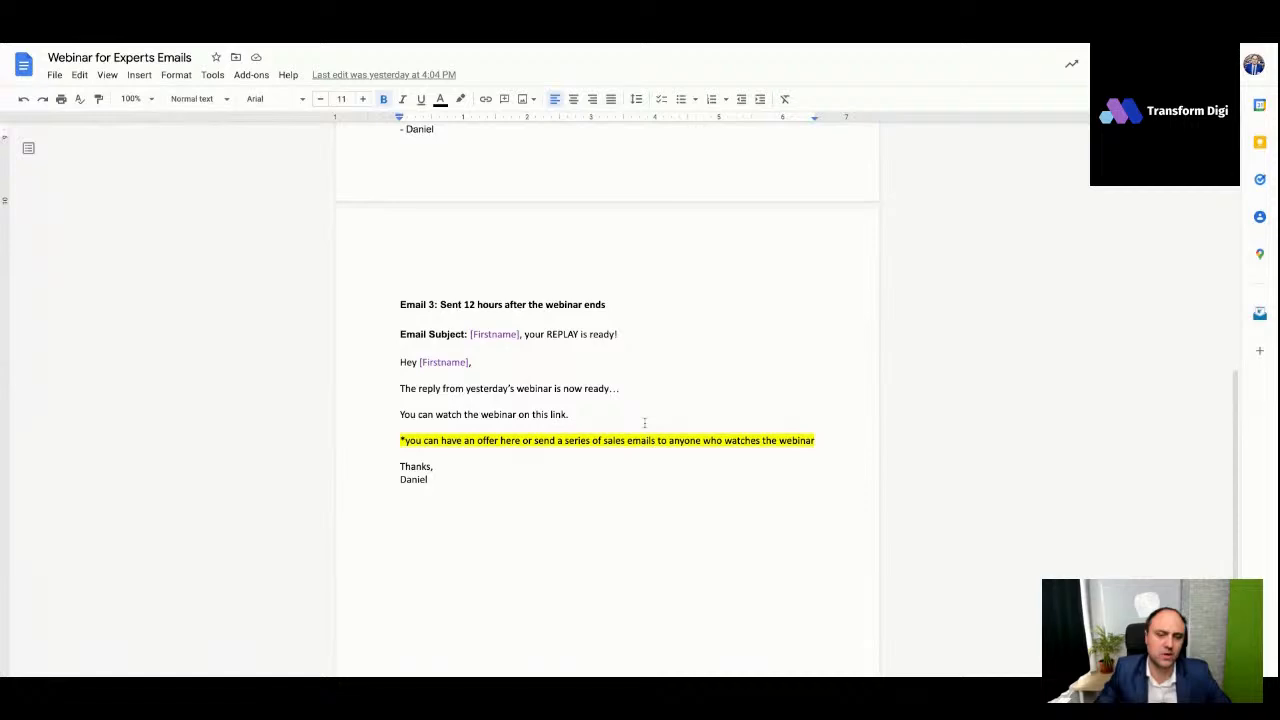
Copy Email 1's subject, "Save the date, Your Registration is Confirmed", from the document into the Kartra email's subject
scroll(644, 422, up, 10)
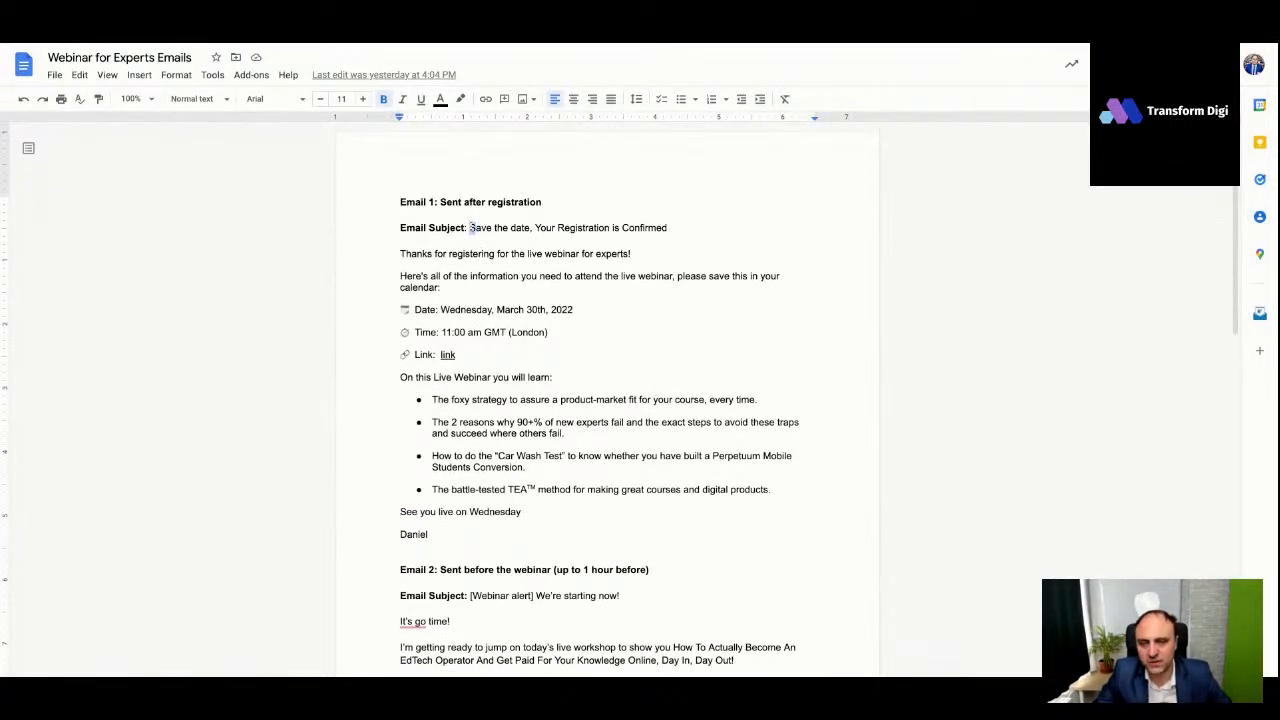
drag(470, 227, 667, 228)
key(ctrl+c)
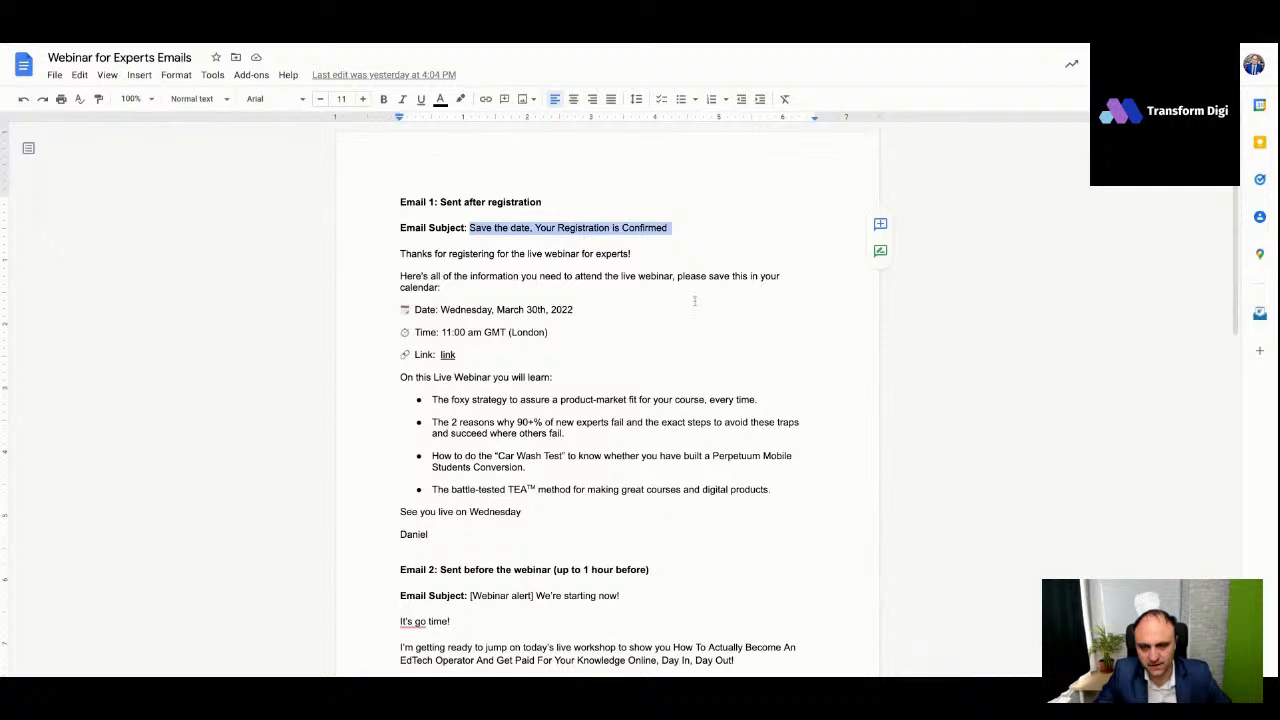
click(299, 45)
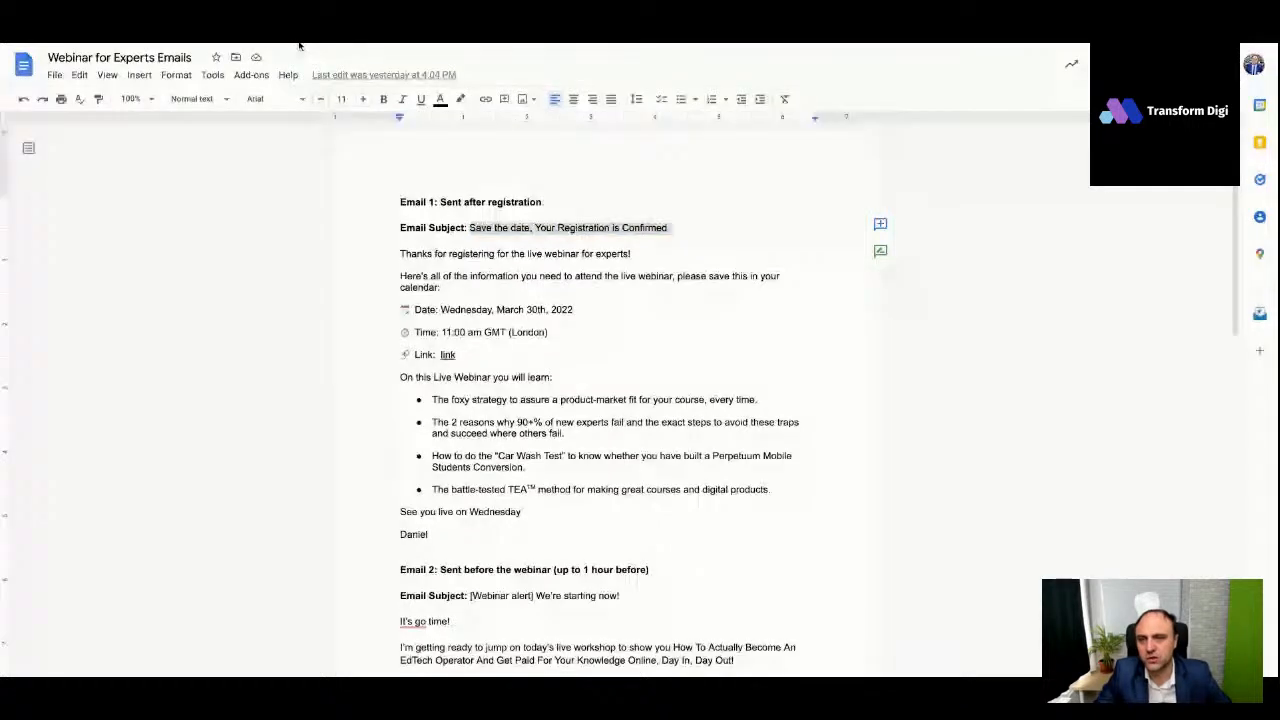
key(alt+Tab)
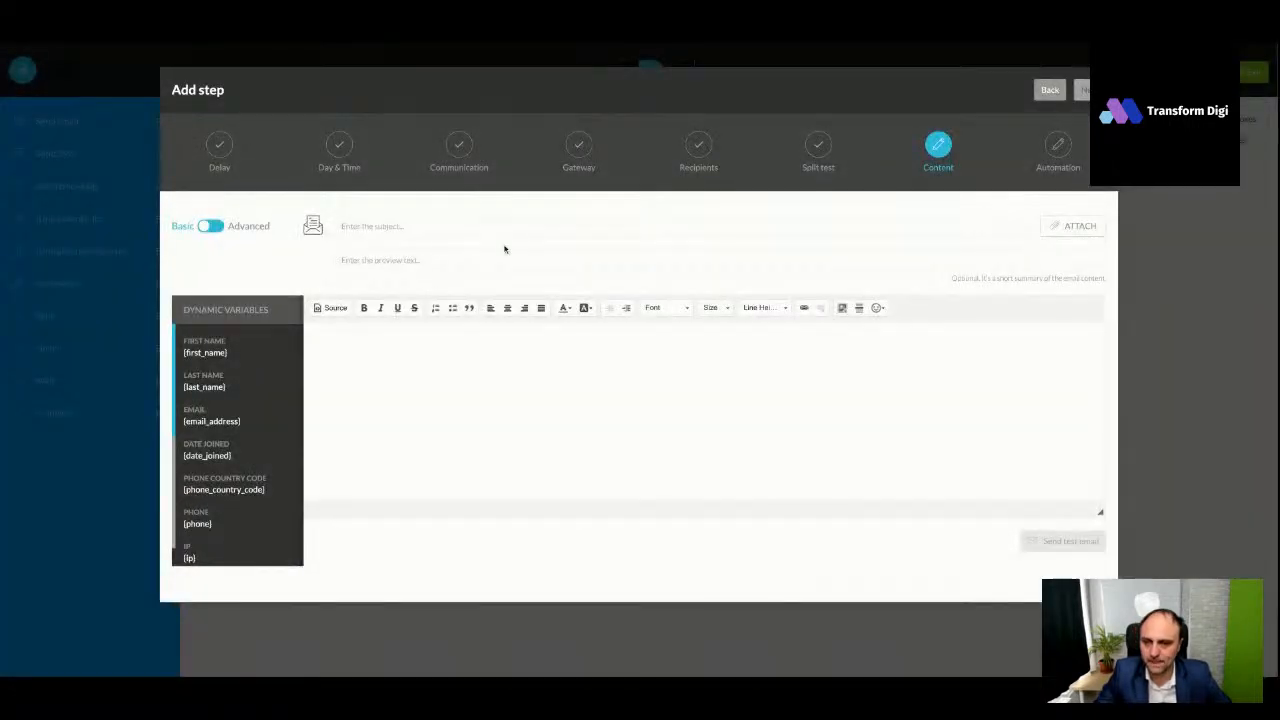
click(505, 226)
key(ctrl+v)
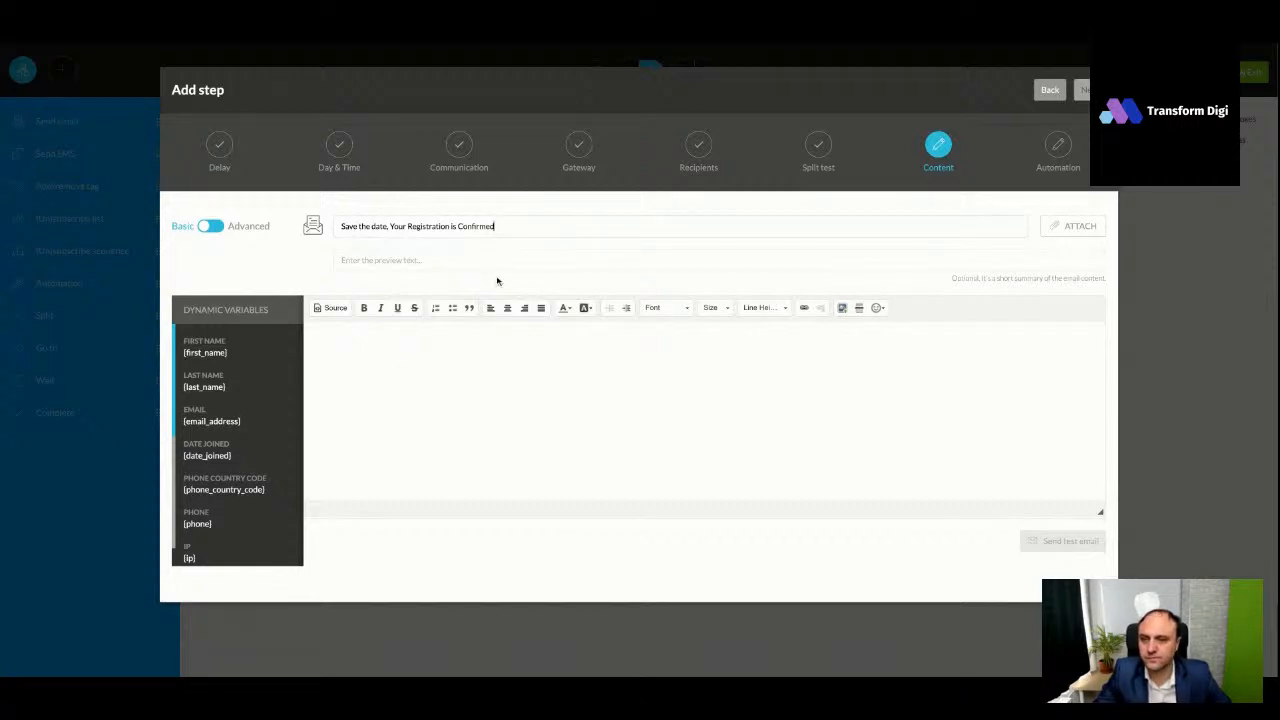
Fill the email body with the drafted Email 1 registration text and check it through to the sign-off
click(508, 354)
key(ctrl+v)
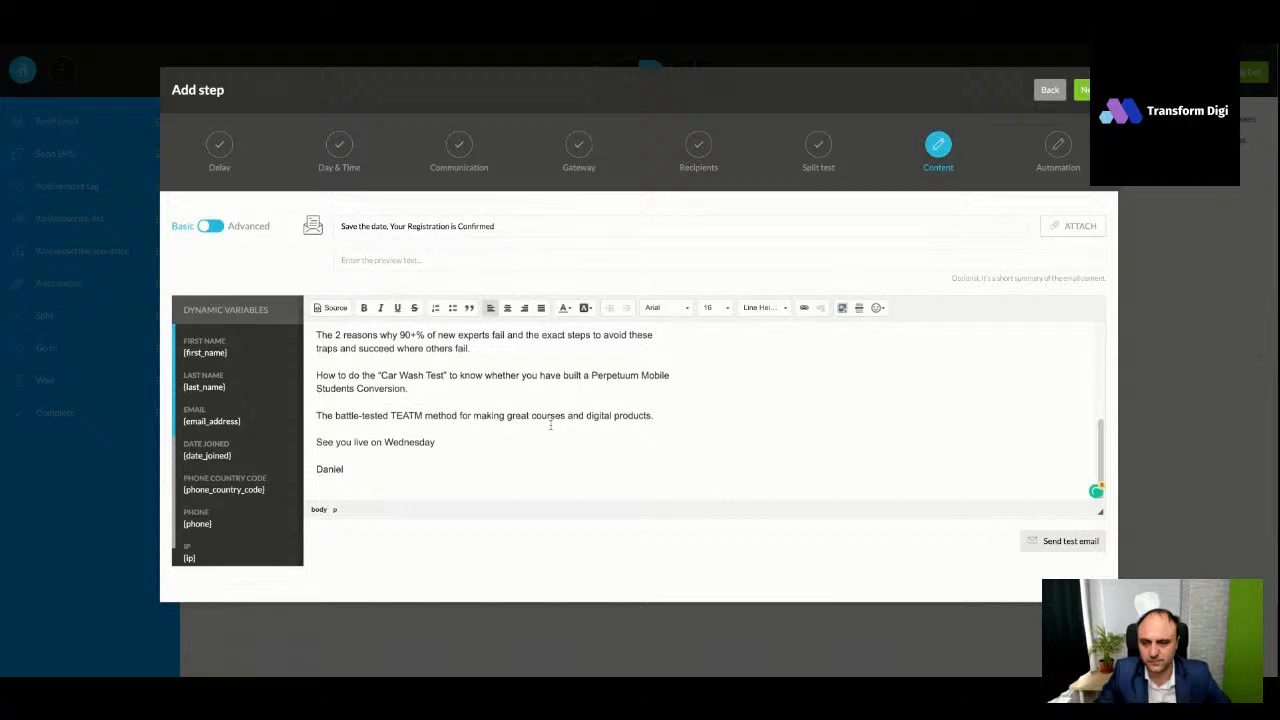
scroll(550, 425, up, 8)
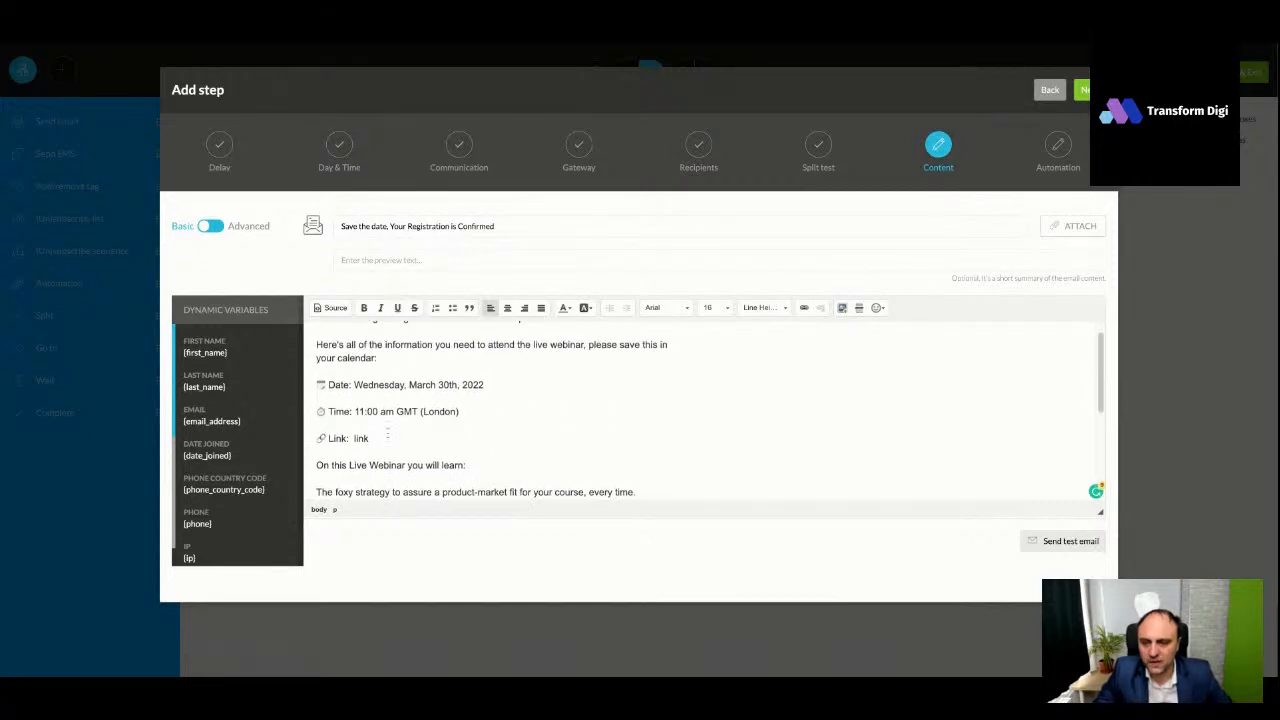
drag(369, 438, 317, 438)
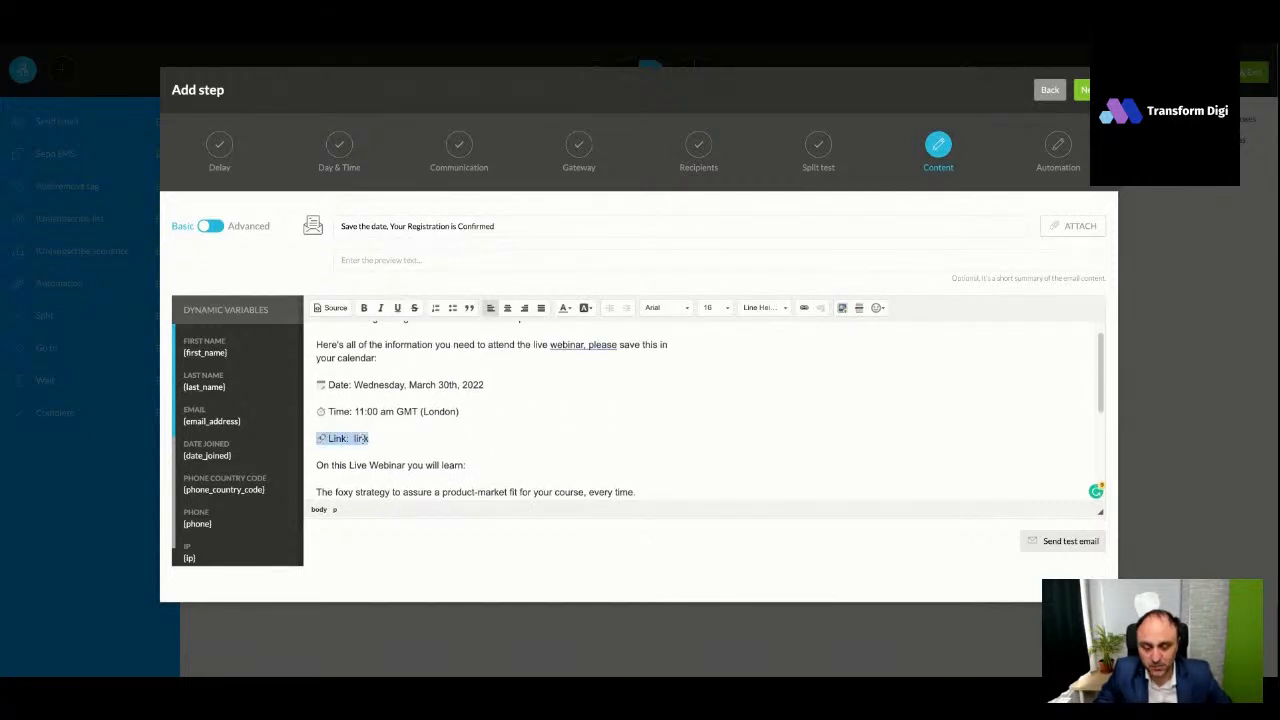
click(384, 463)
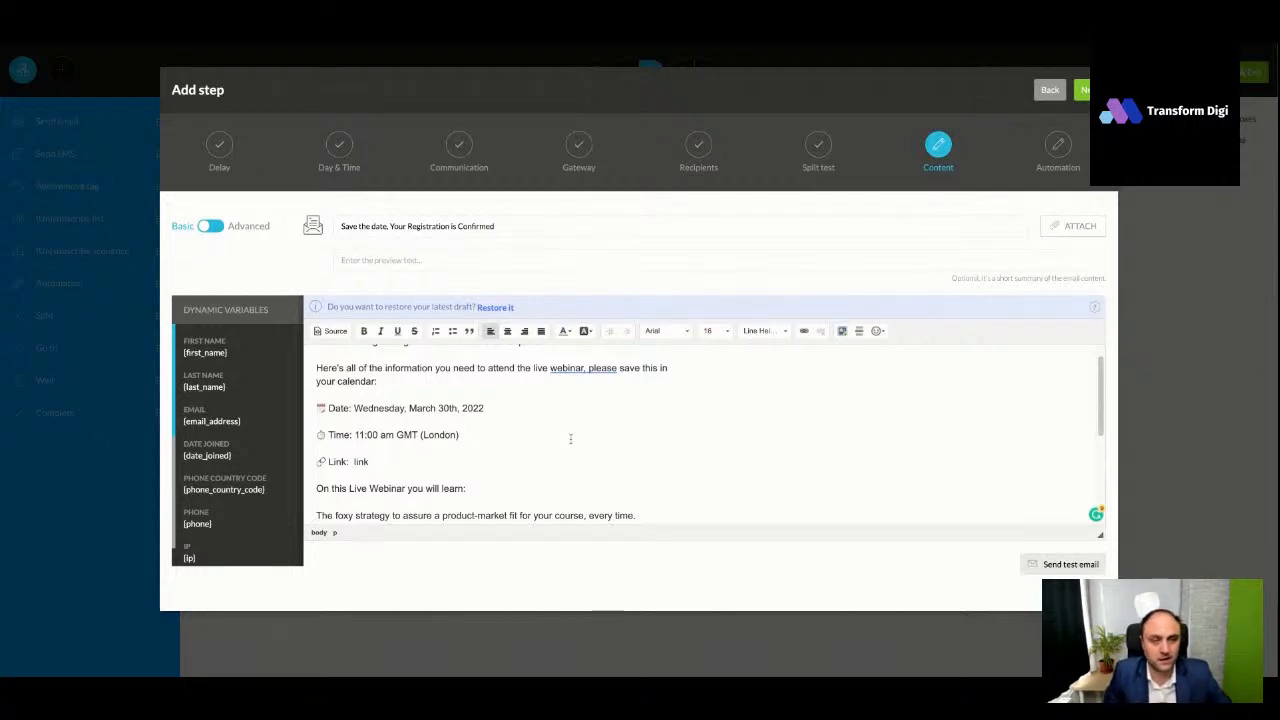
scroll(577, 438, up, 1)
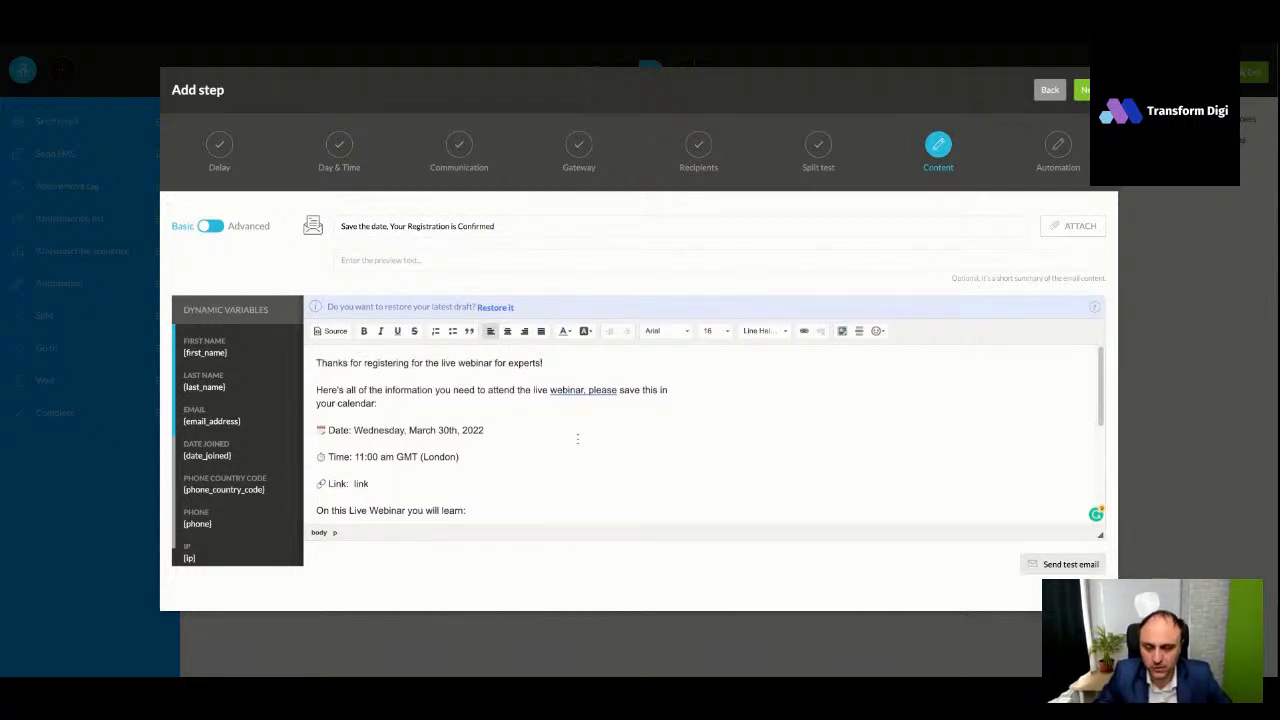
scroll(577, 438, down, 1)
scroll(548, 420, down, 5)
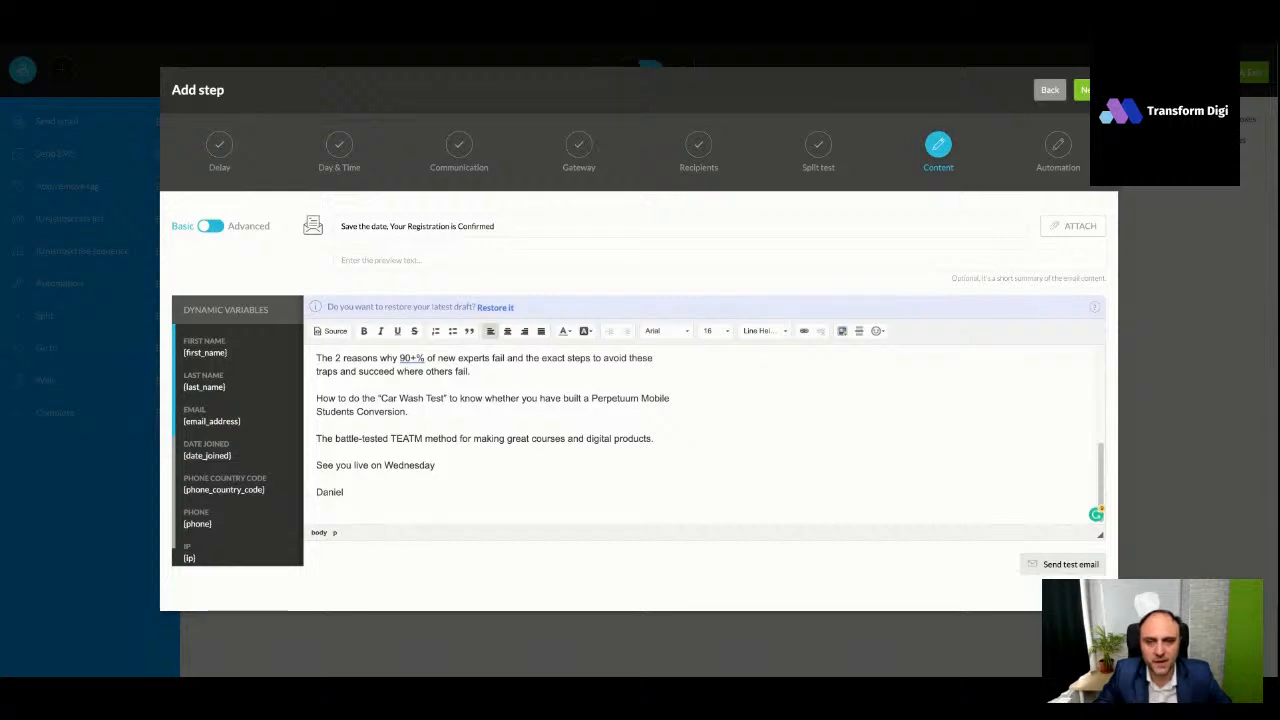
Send a test of the confirmation email to the temporary email address
click(1060, 564)
click(587, 167)
key(ctrl+v)
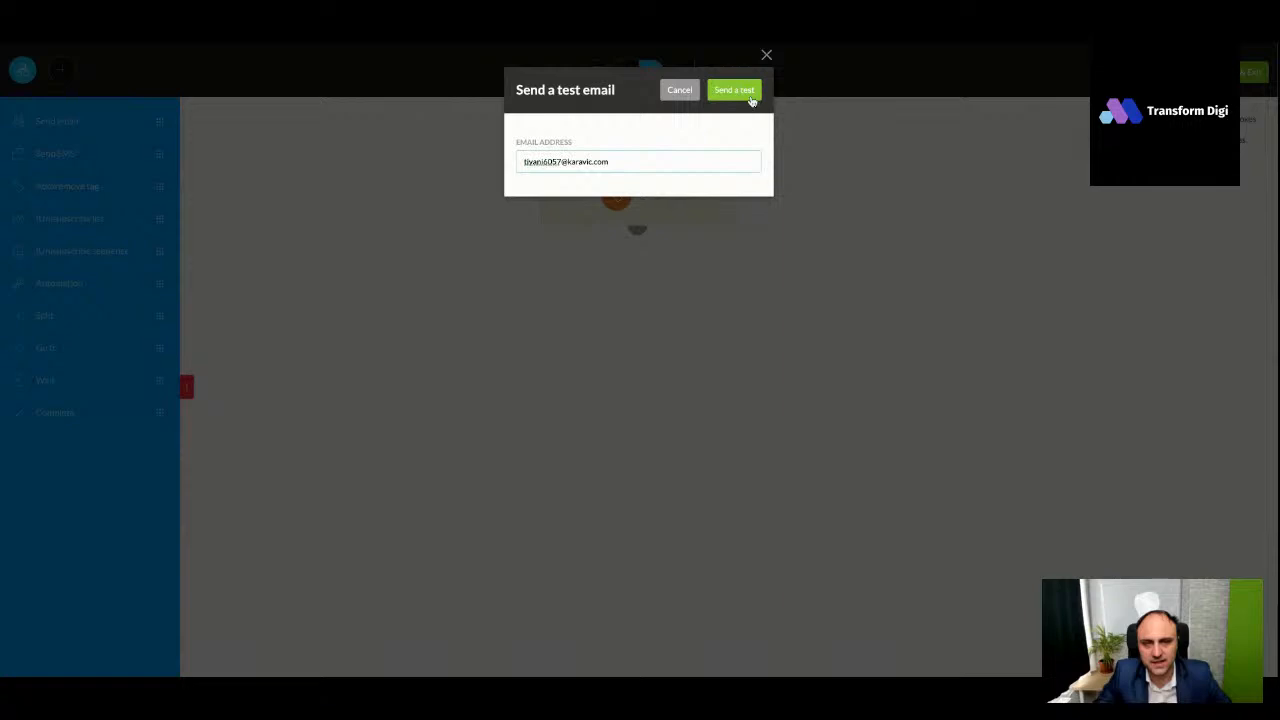
click(745, 95)
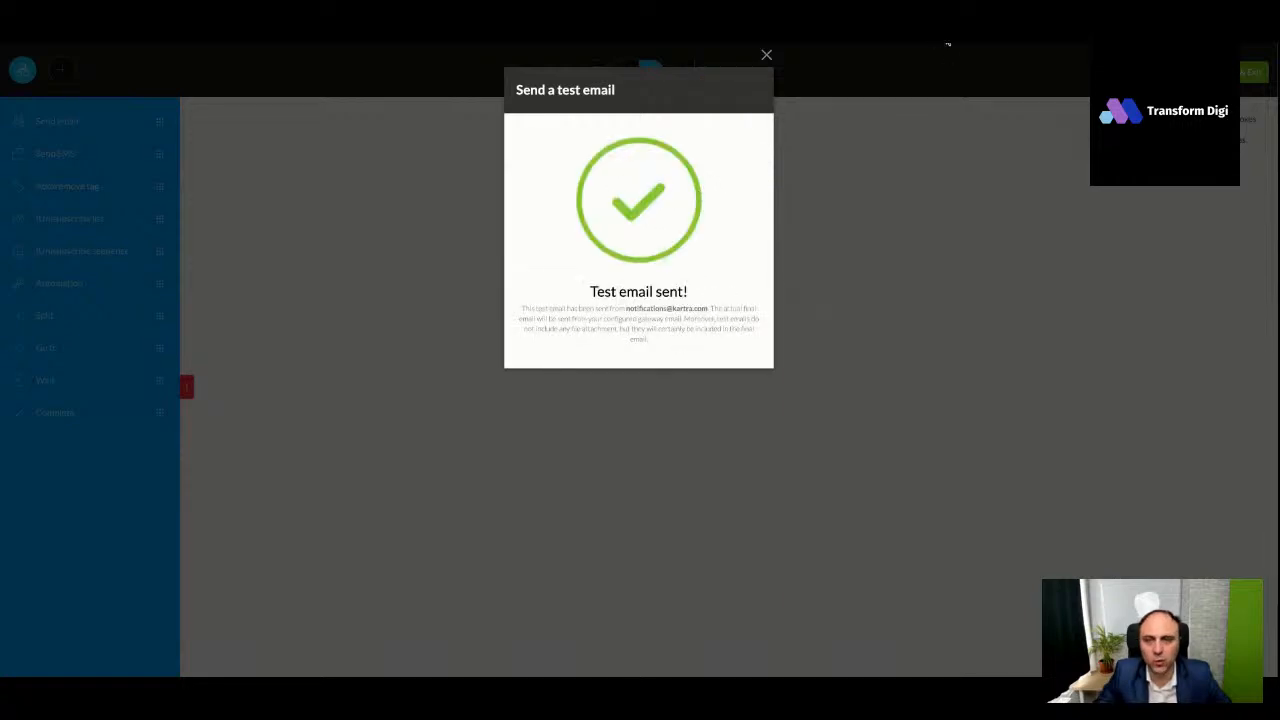
Switch to the Temp Mail inbox, refresh it, and open the received test email to check its content
click(948, 41)
scroll(656, 328, down, 3)
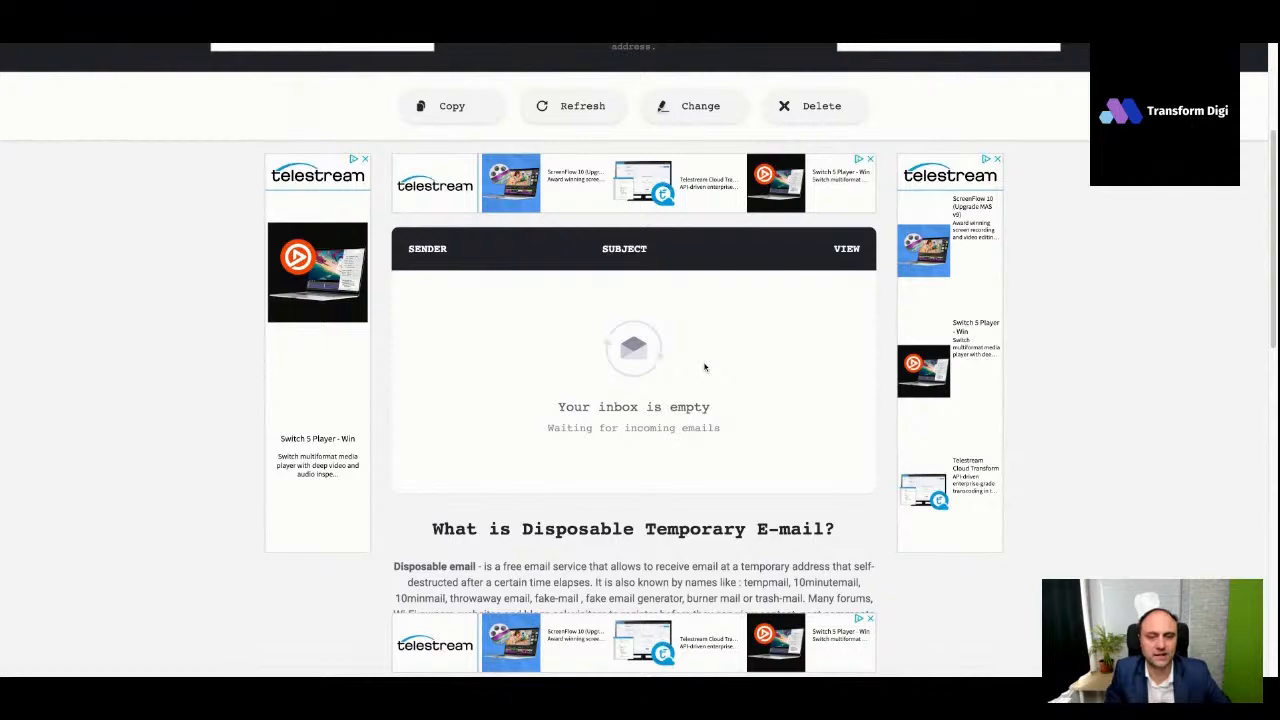
scroll(704, 367, down, 3)
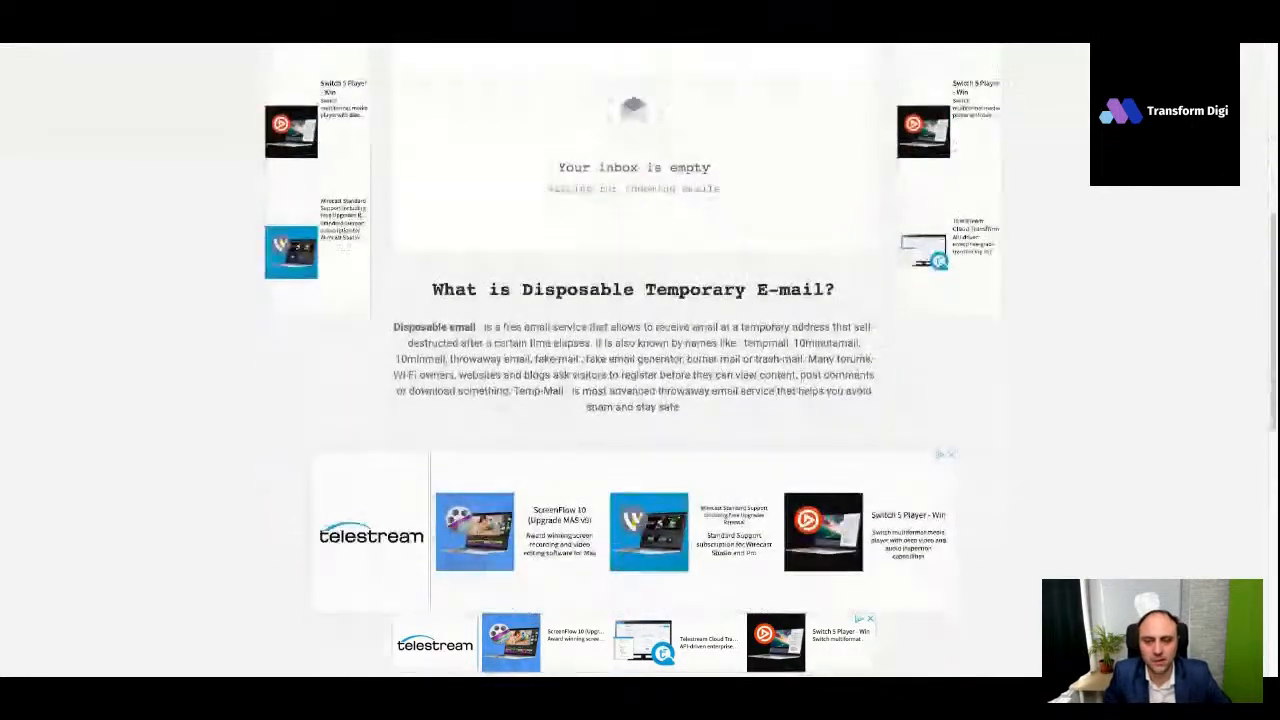
scroll(640, 360, down, 5)
scroll(688, 360, up, 3)
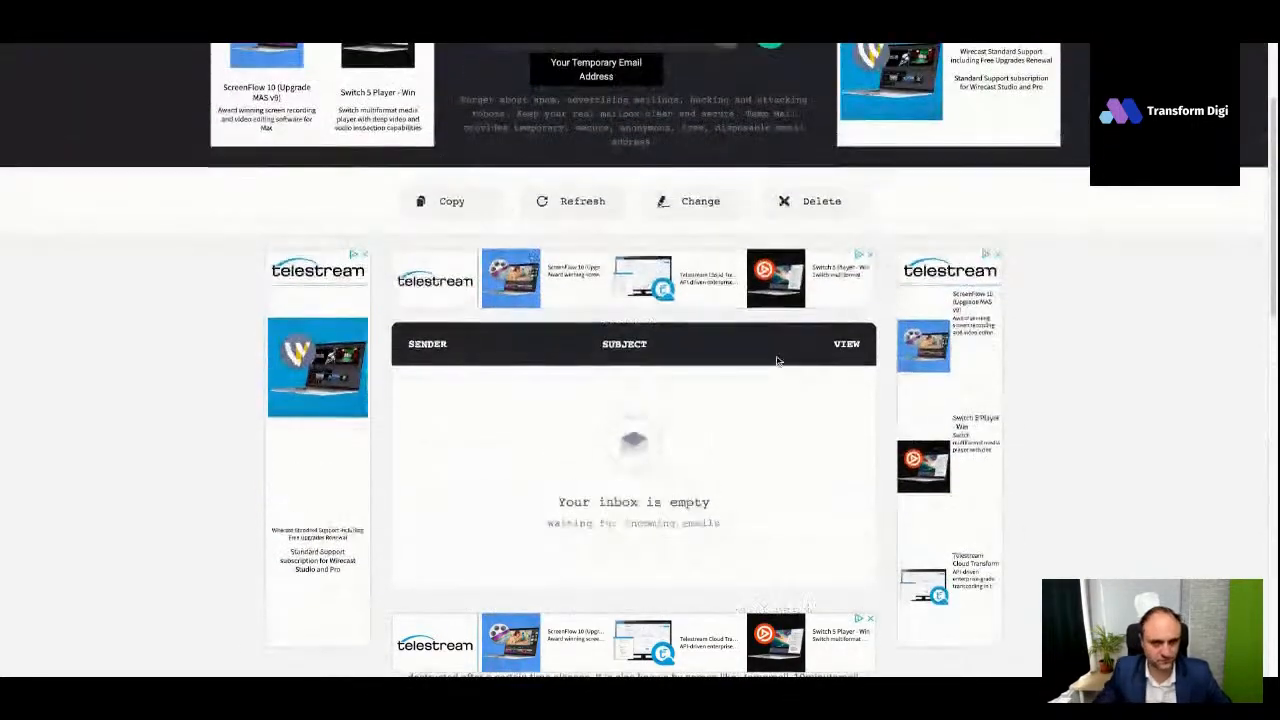
click(571, 200)
scroll(724, 415, down, 1)
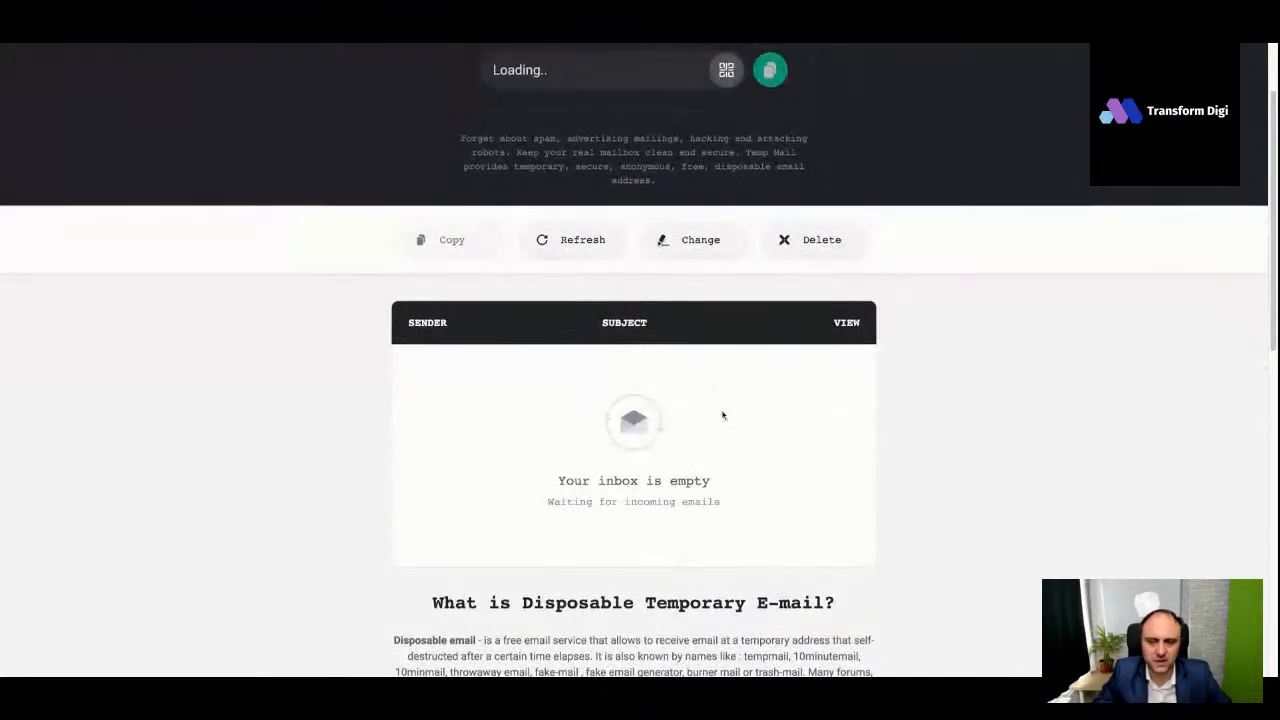
scroll(724, 415, up, 1)
scroll(927, 398, down, 3)
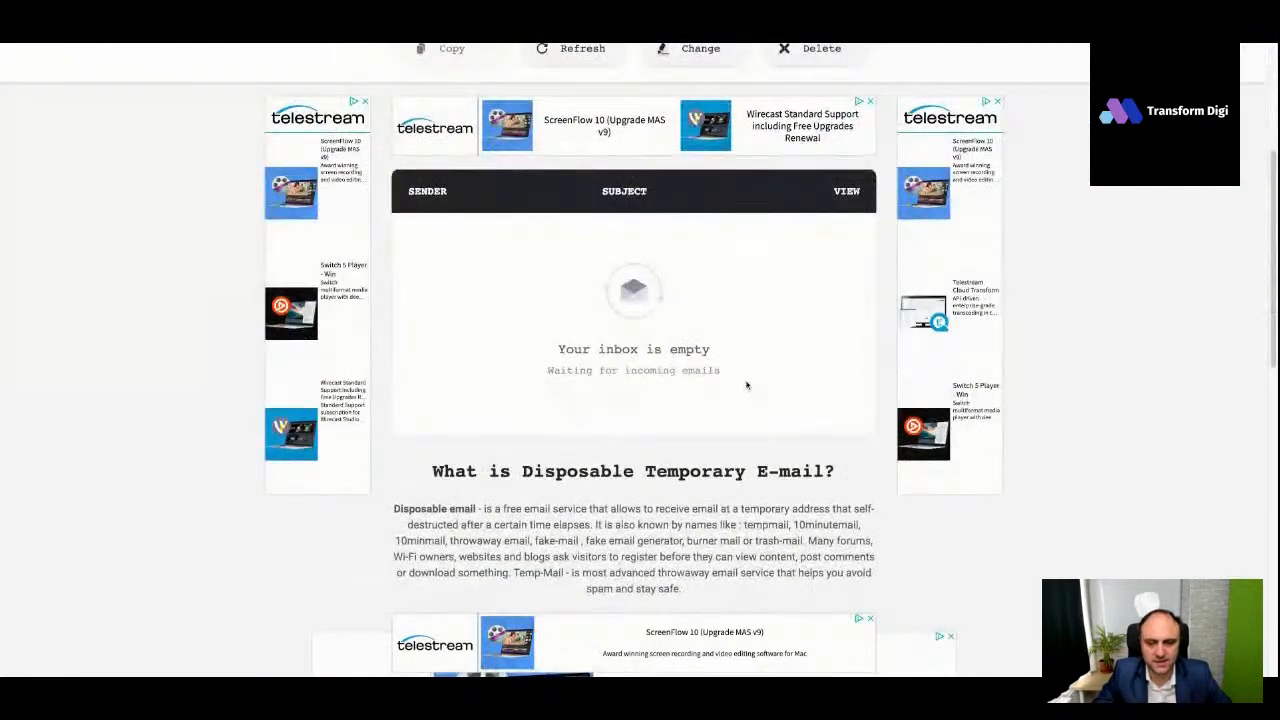
click(645, 232)
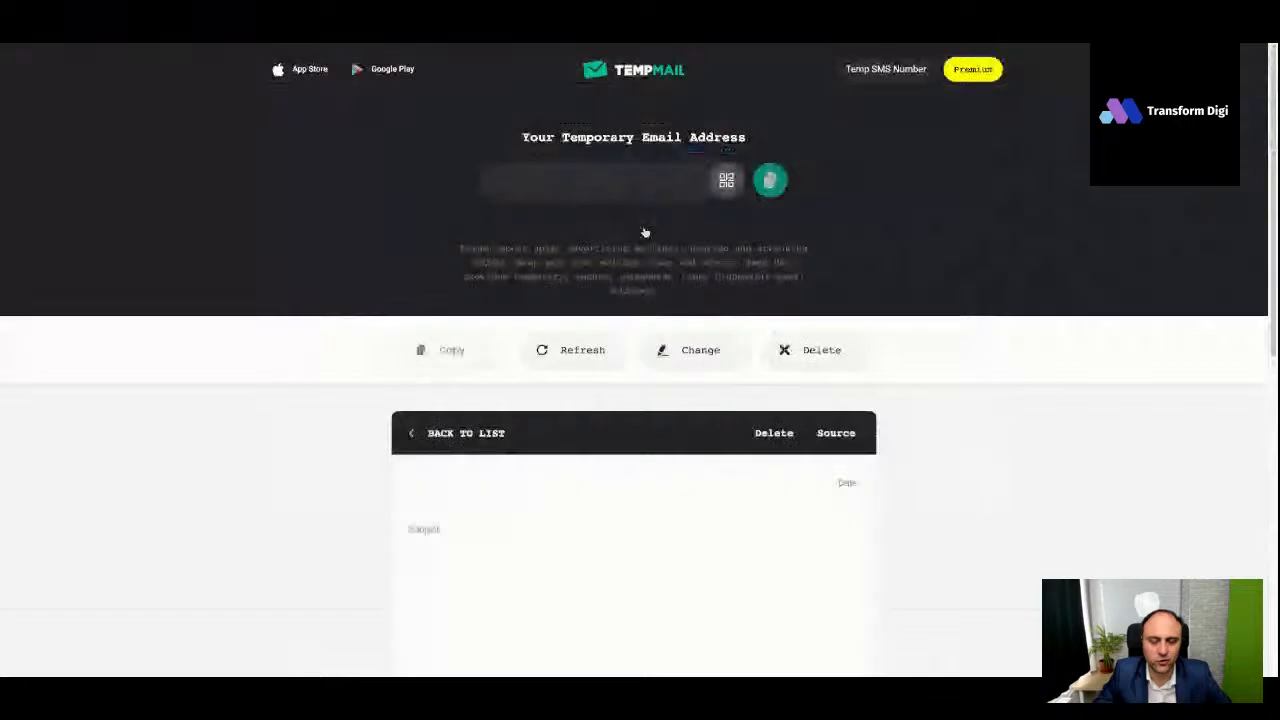
scroll(645, 330, down, 3)
scroll(649, 366, down, 3)
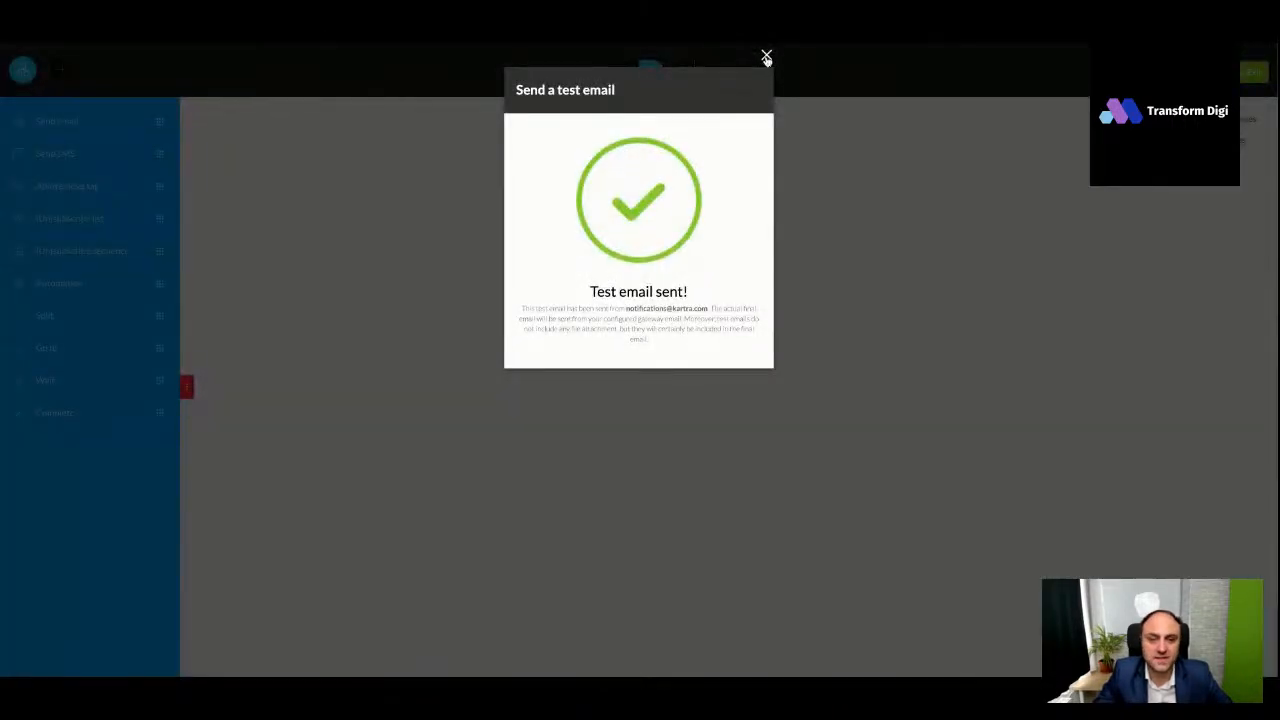
Create the confirmation email step without any automation and connect the starting rules to it
click(766, 56)
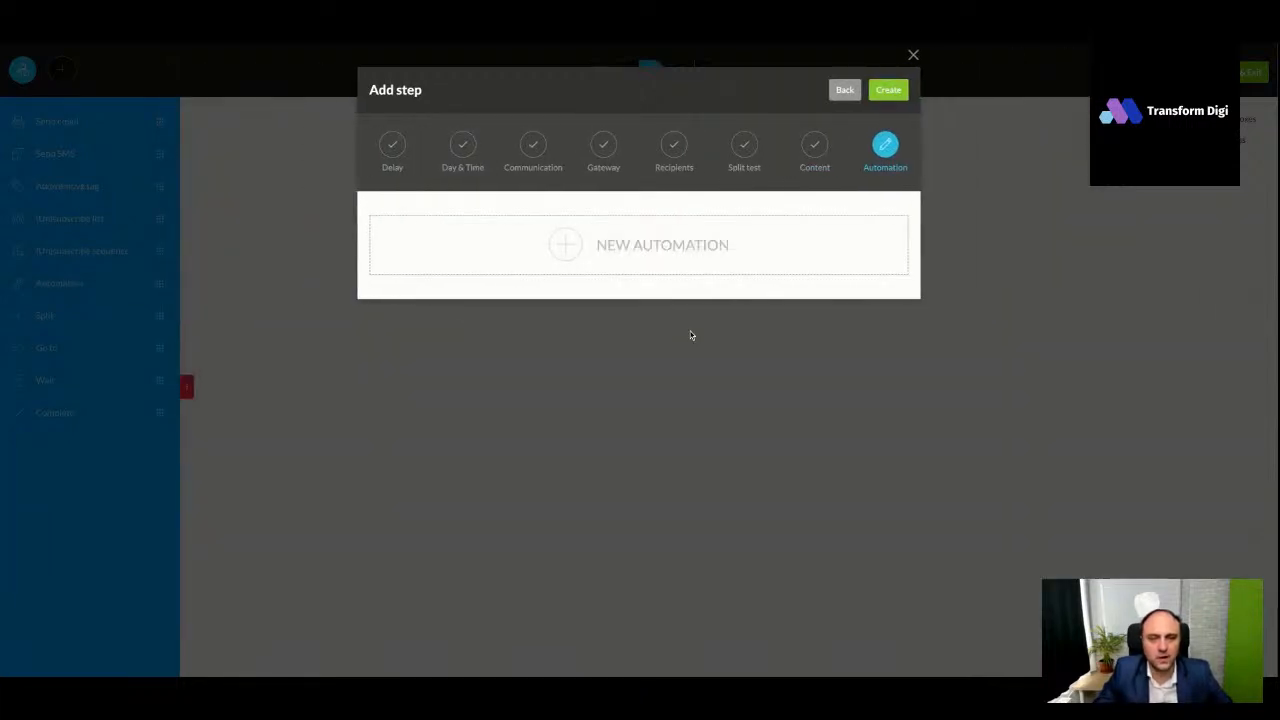
click(890, 91)
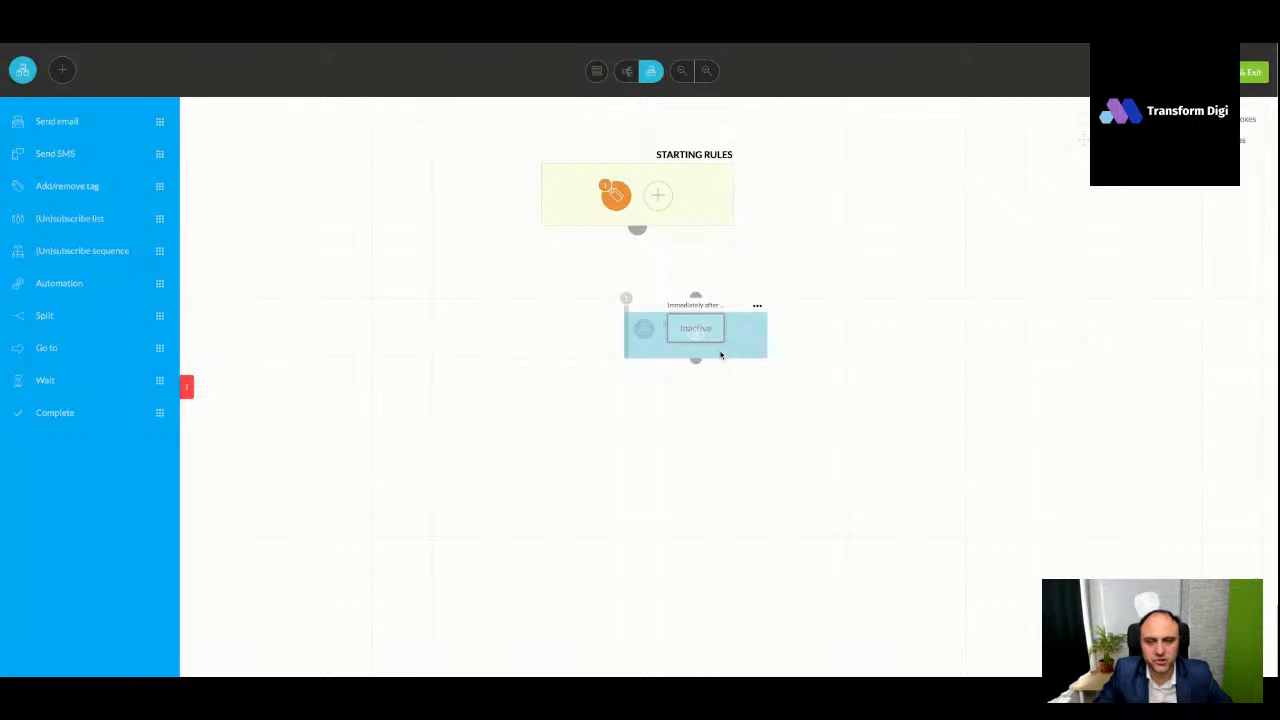
drag(637, 229, 618, 298)
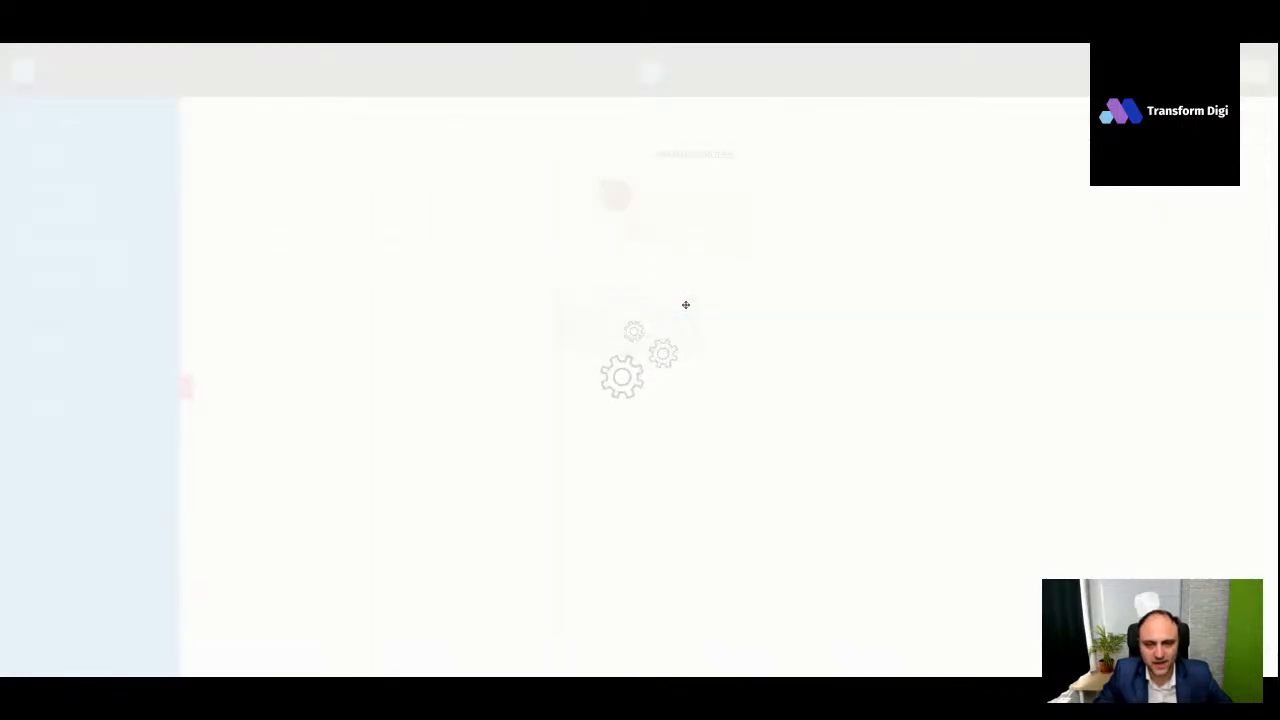
click(689, 299)
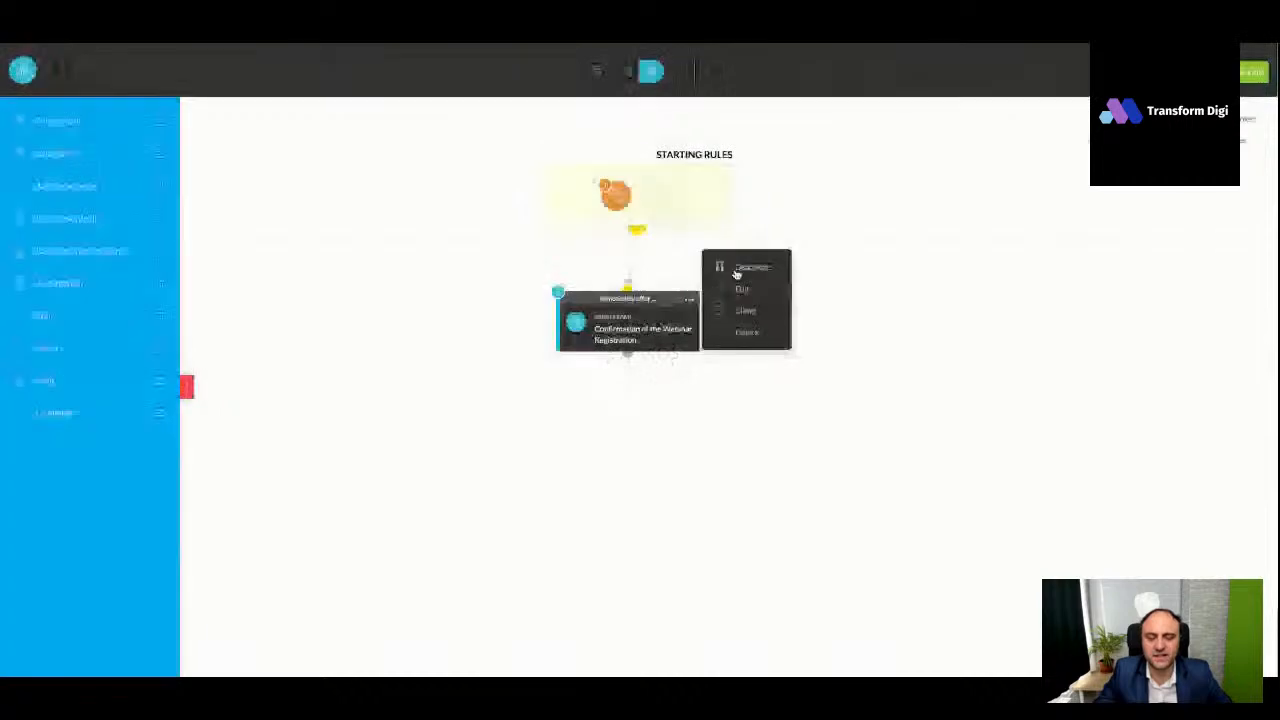
Add a second Send email step below the confirmation email, executed on the specific date 03/30/2022 at 09:01 am
click(60, 122)
drag(62, 122, 634, 427)
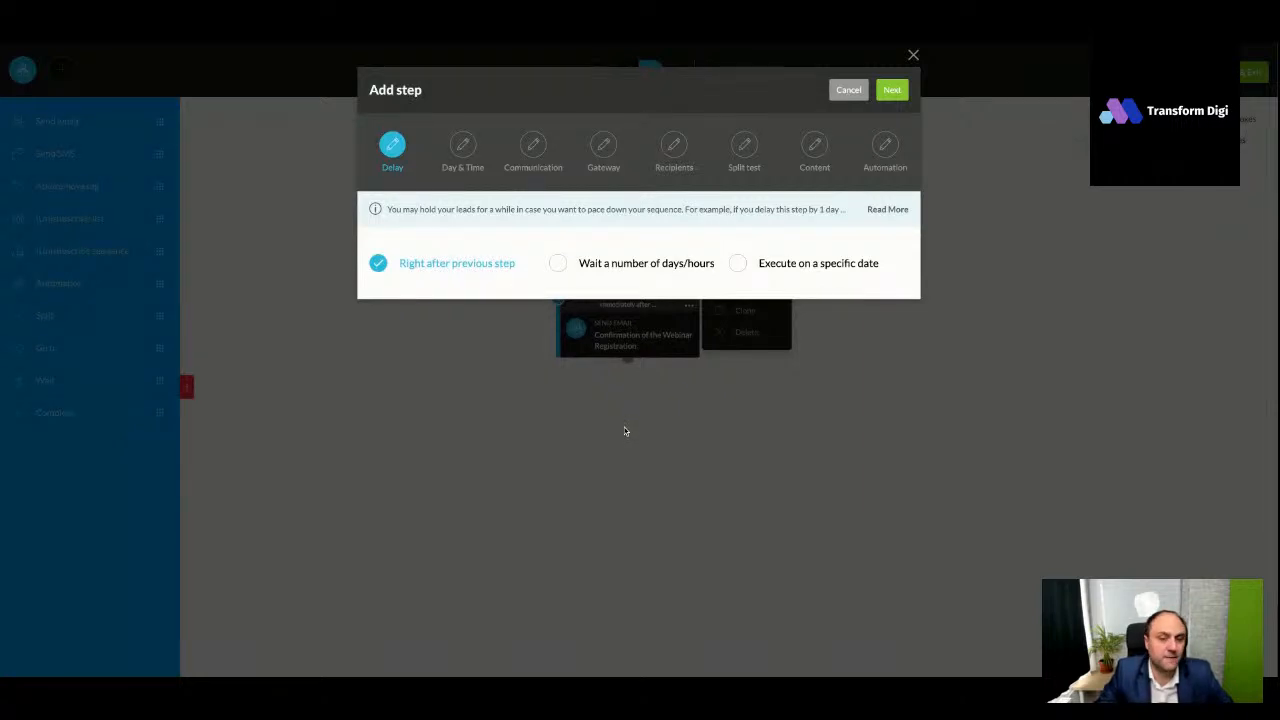
click(738, 264)
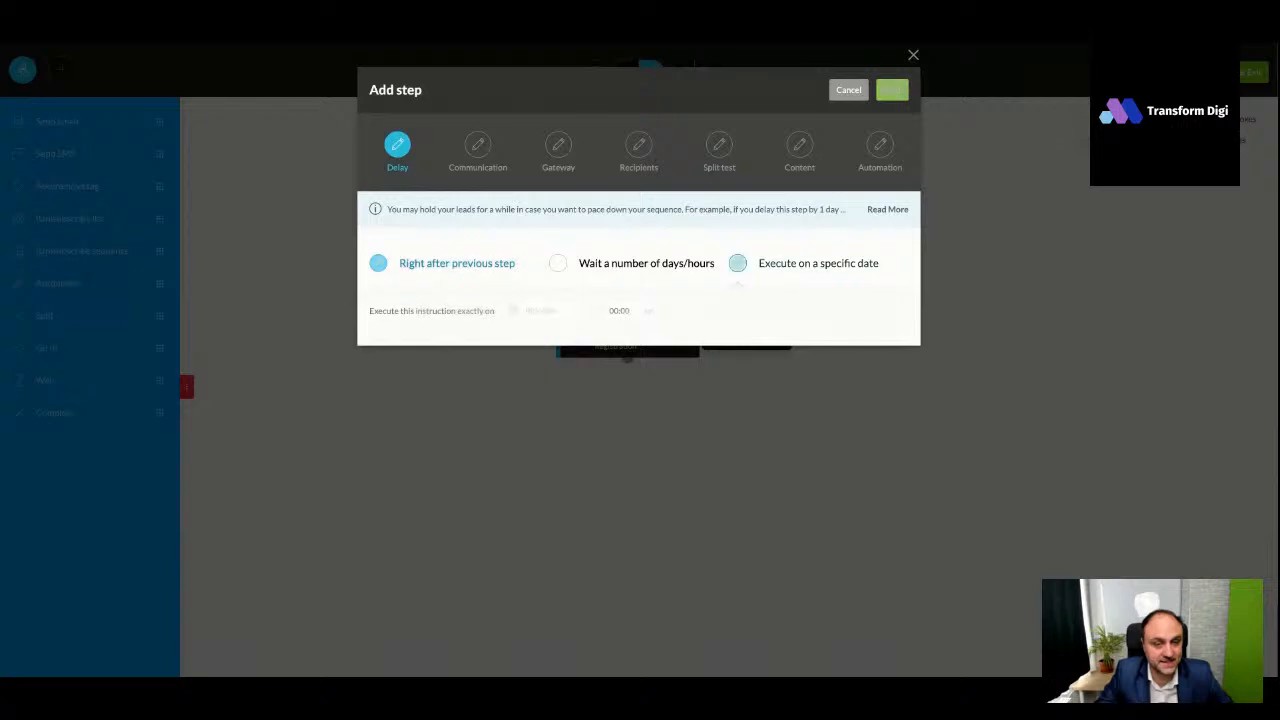
click(539, 312)
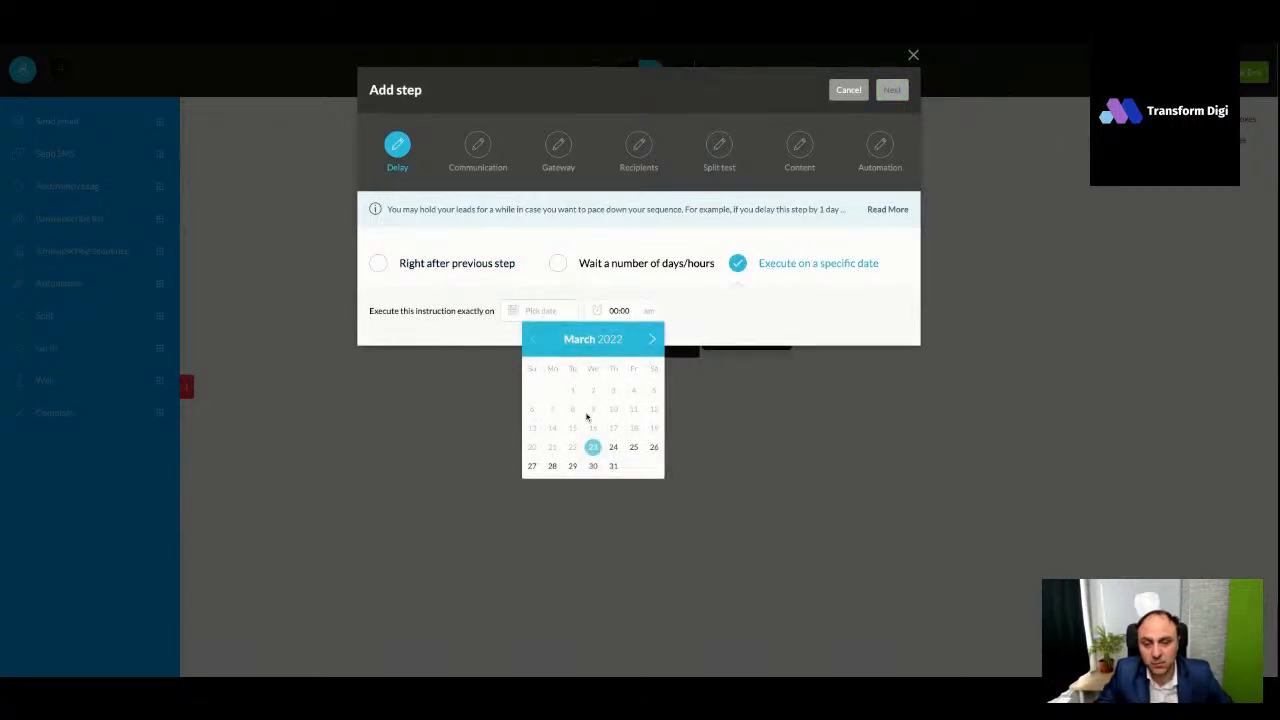
click(593, 466)
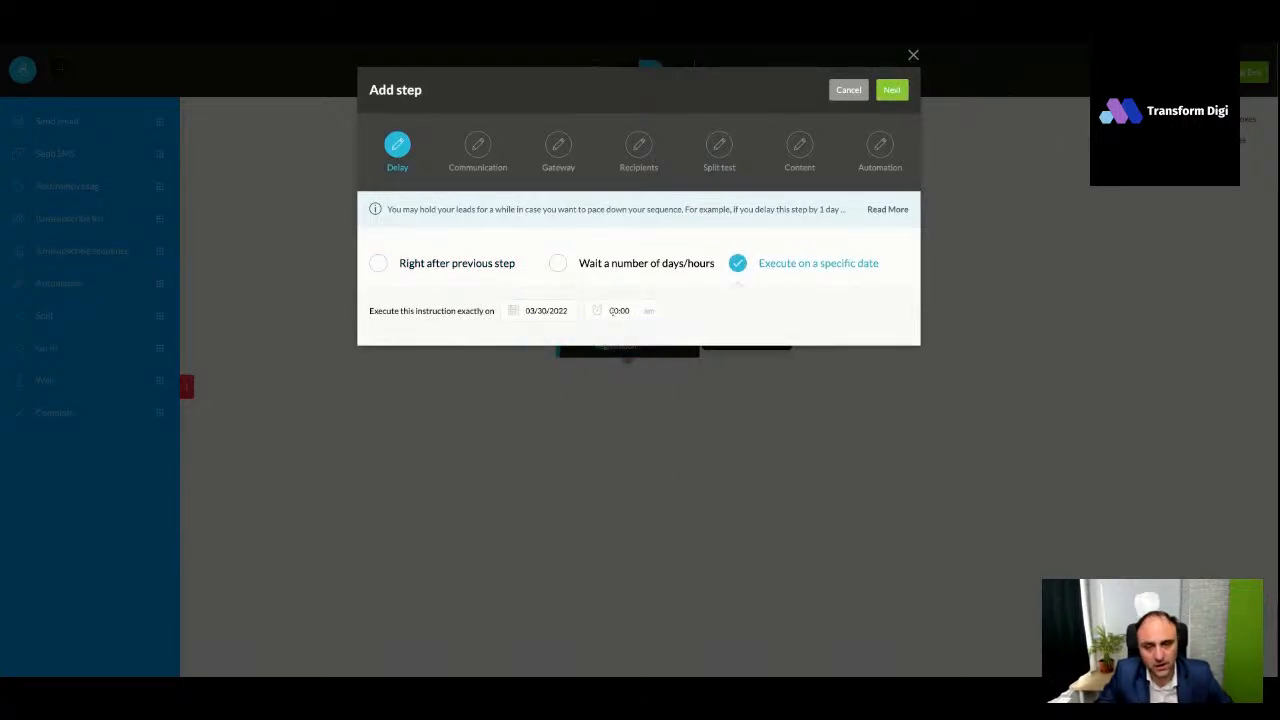
click(619, 311)
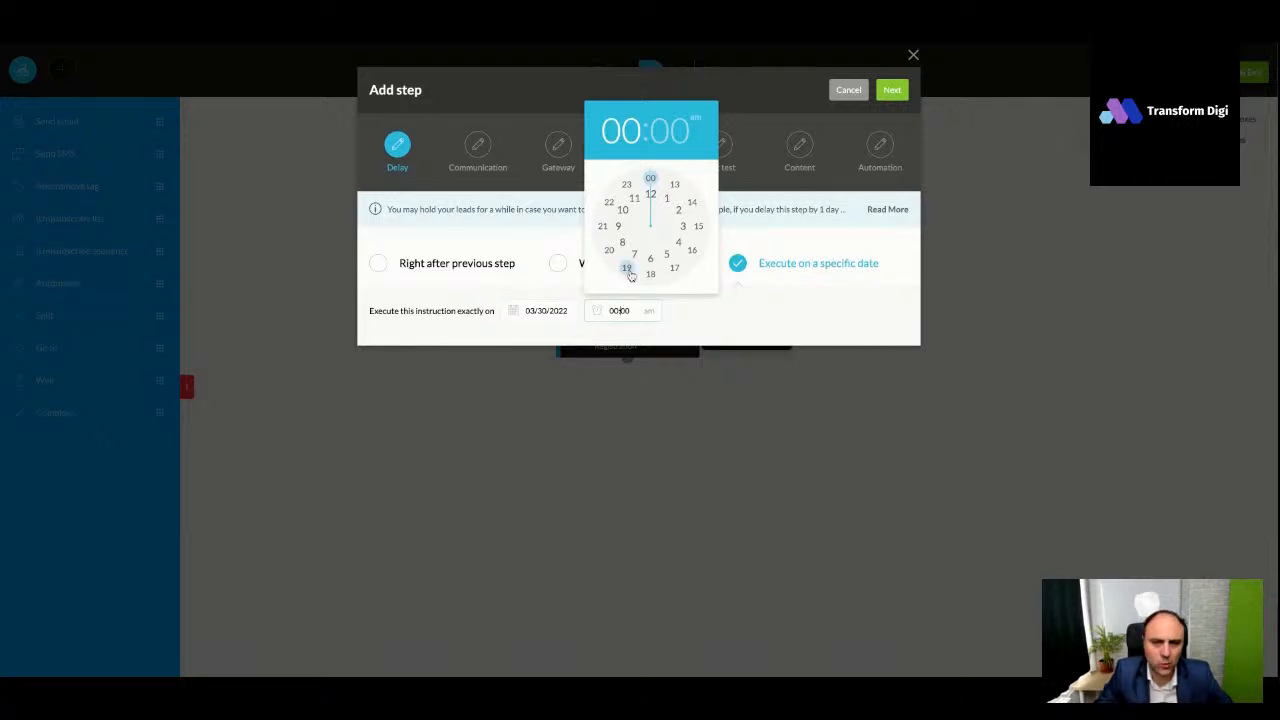
click(619, 227)
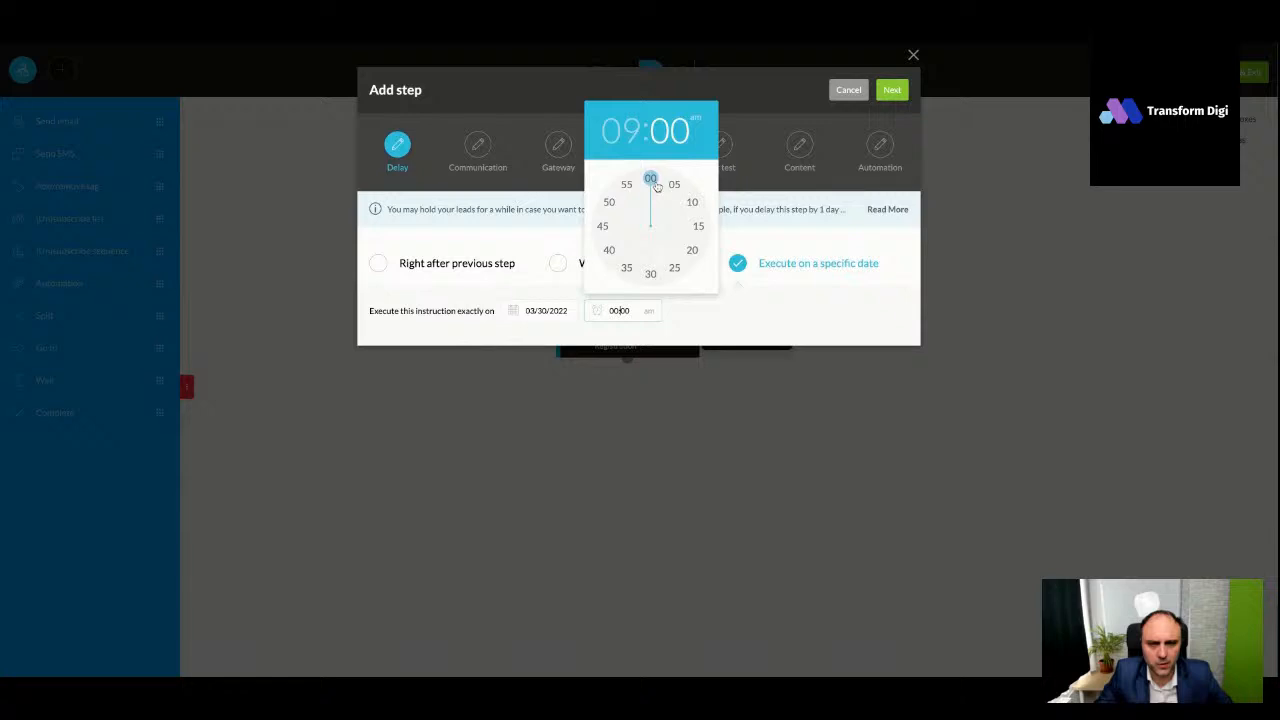
click(653, 185)
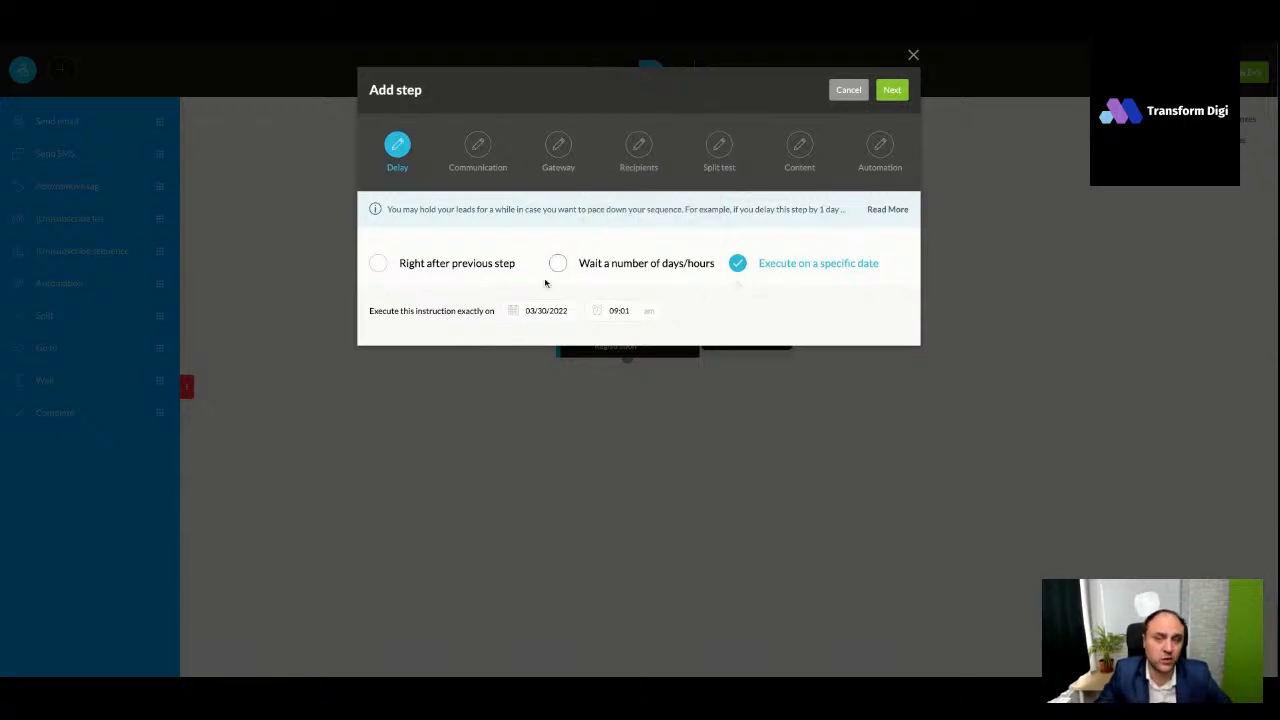
click(891, 90)
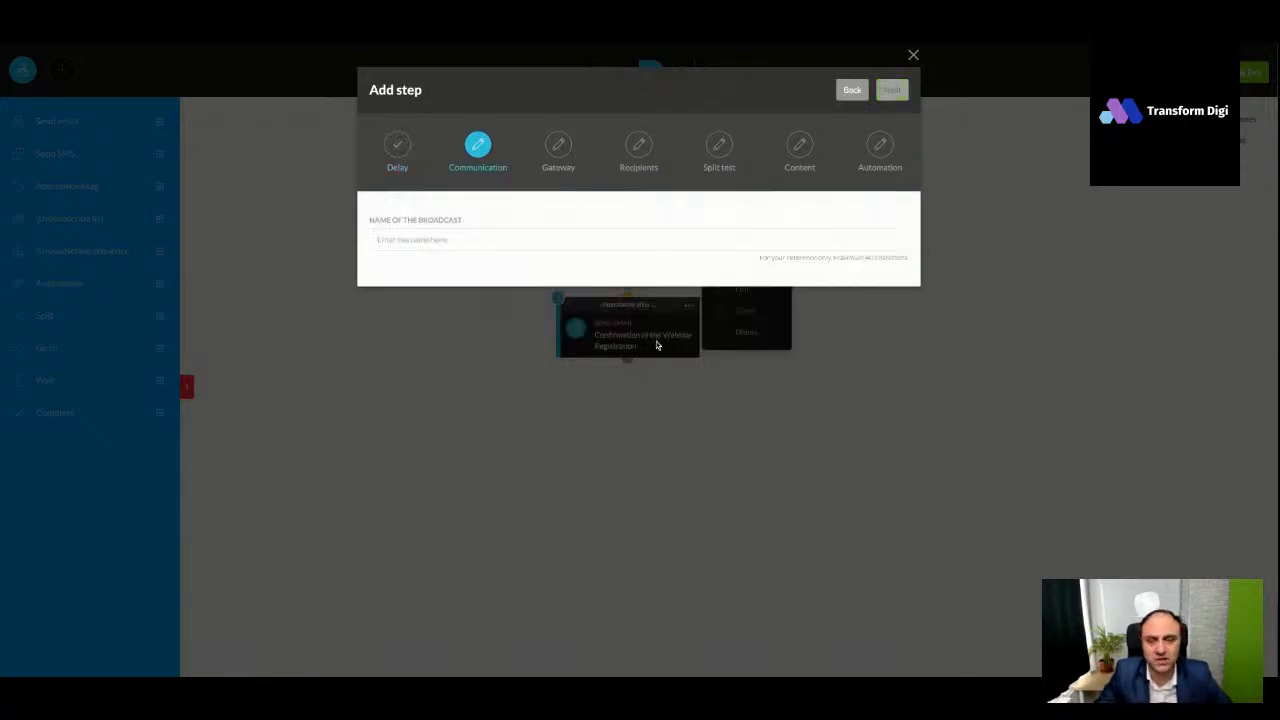
Name the broadcast "Reminder for start of Webinar" and keep KartraMail with its existing sender details as the gateway
click(545, 241)
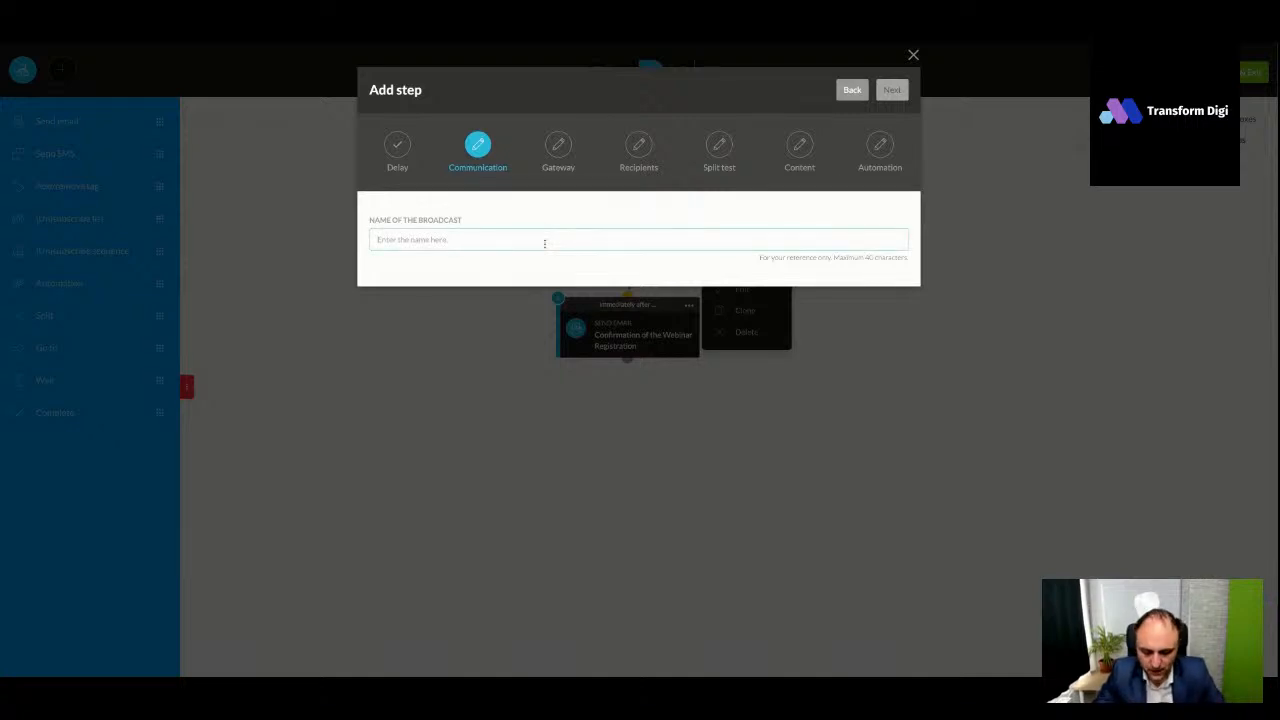
text(Reminder for s)
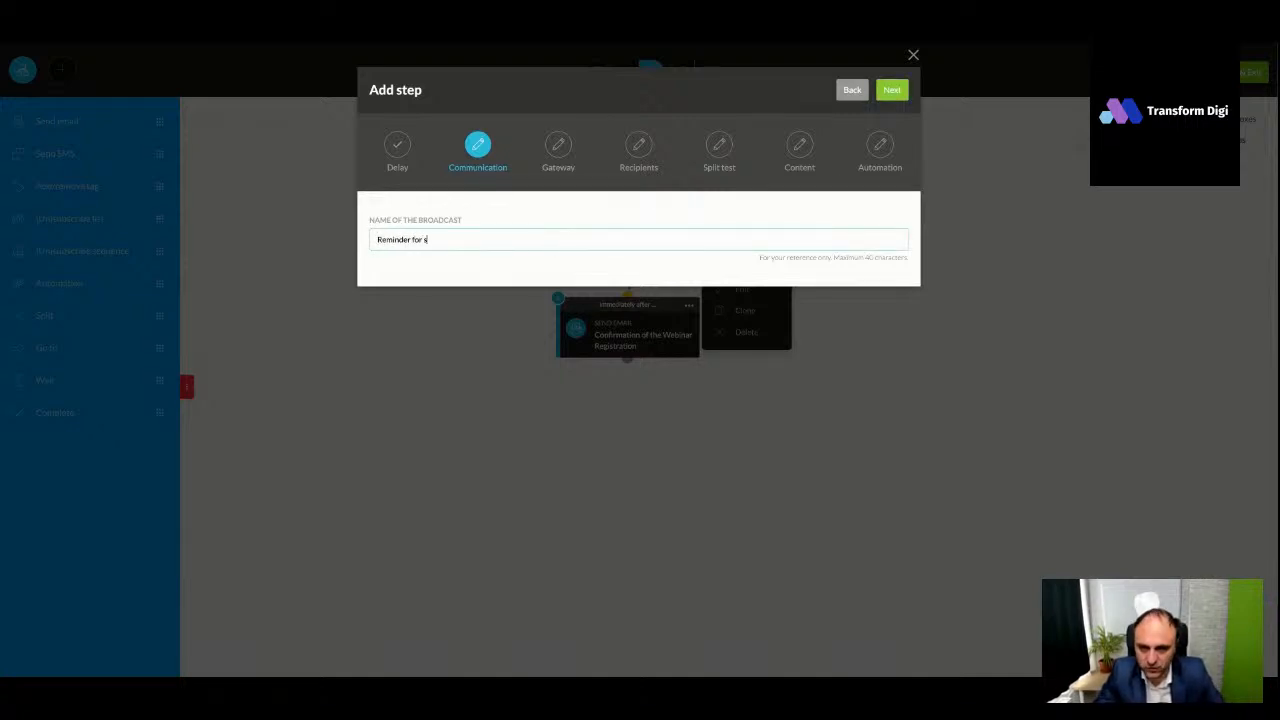
text(tart of)
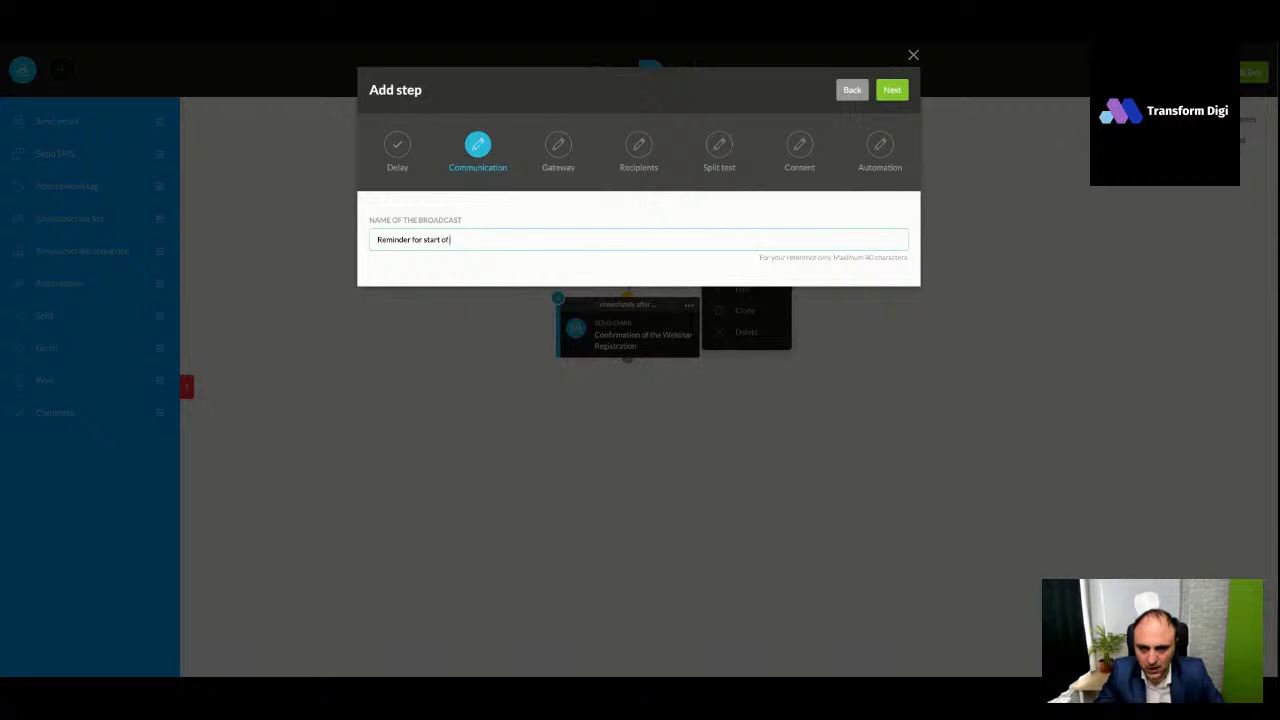
text( Webinar)
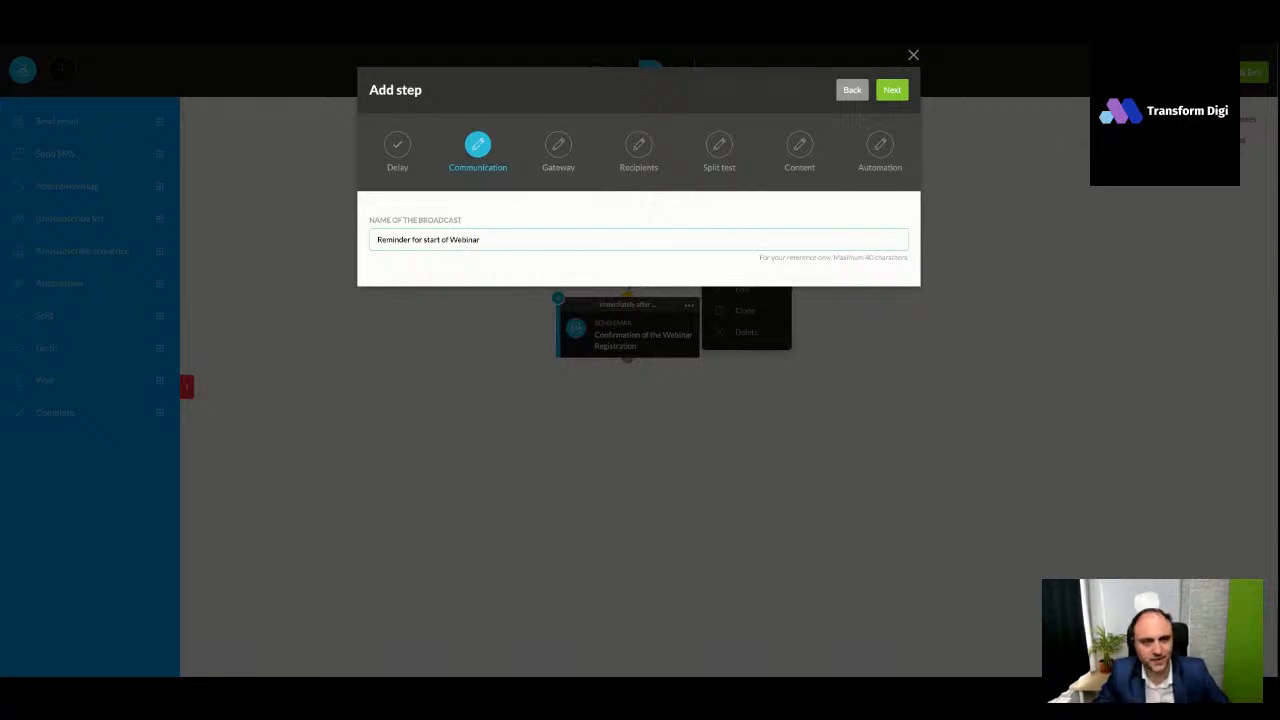
click(891, 90)
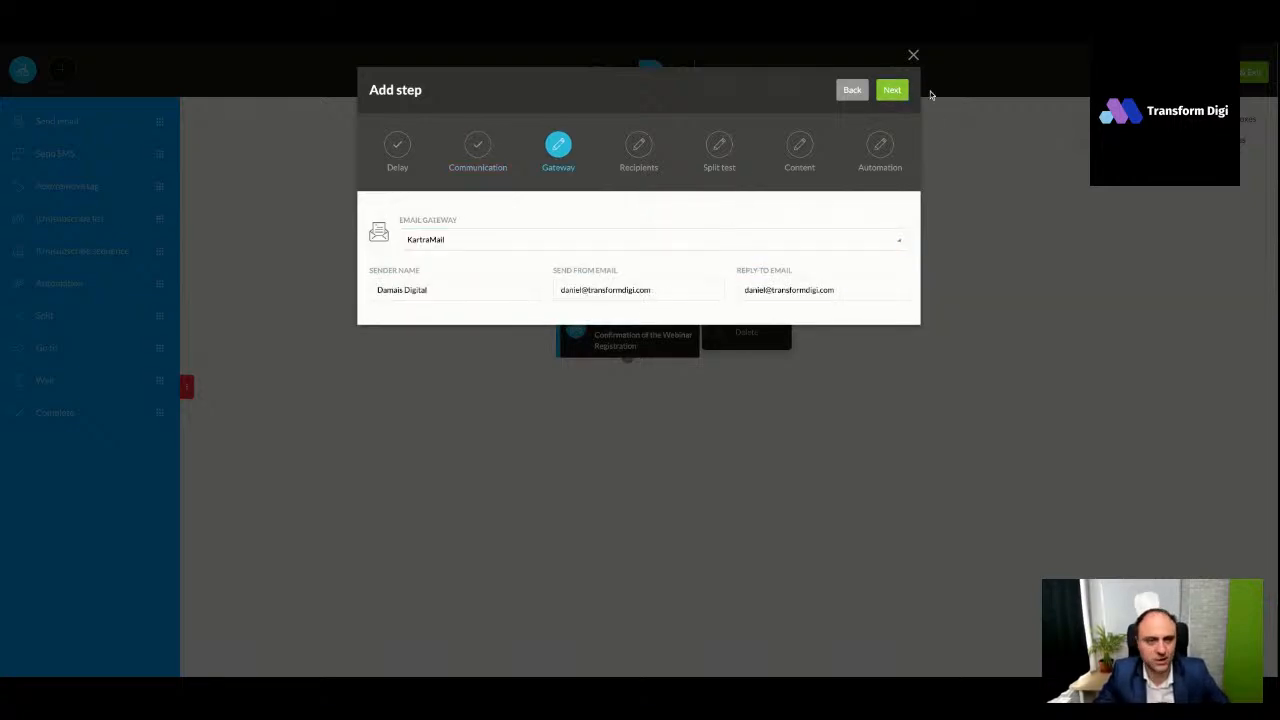
click(892, 90)
Set the reminder's recipients to anyone reaching this step and choose a single email instead of a split test
click(510, 257)
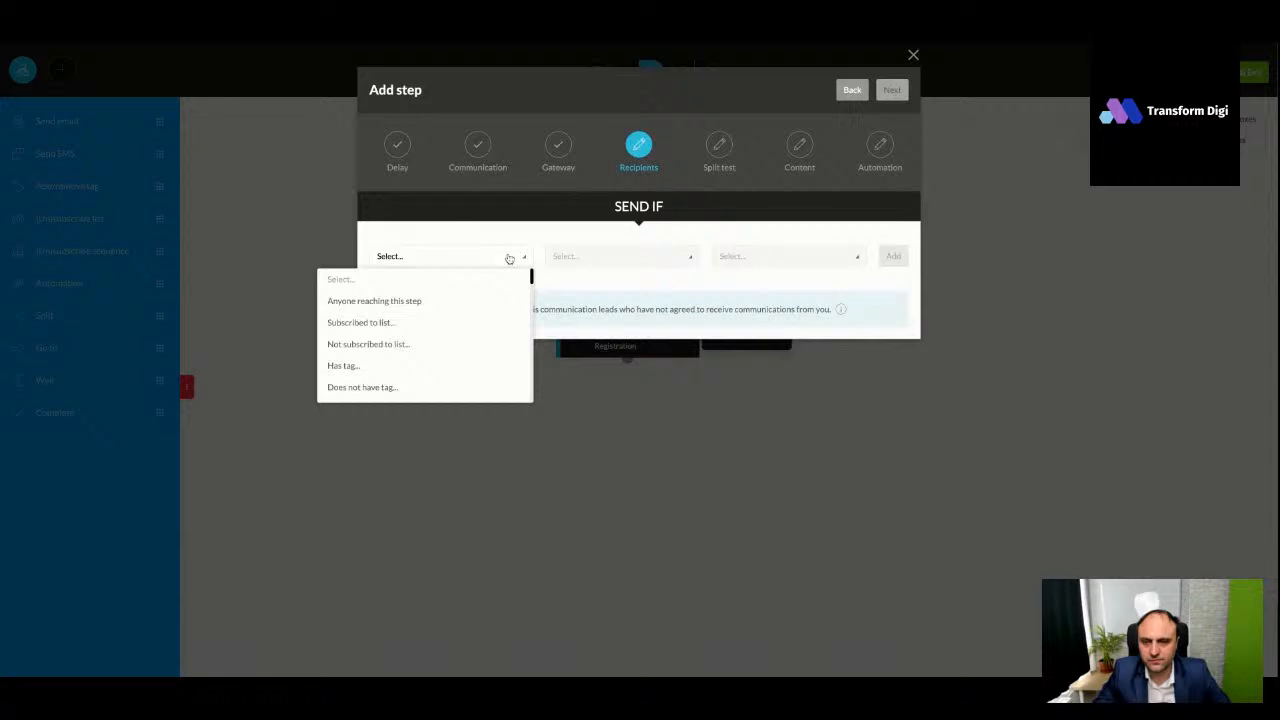
click(420, 304)
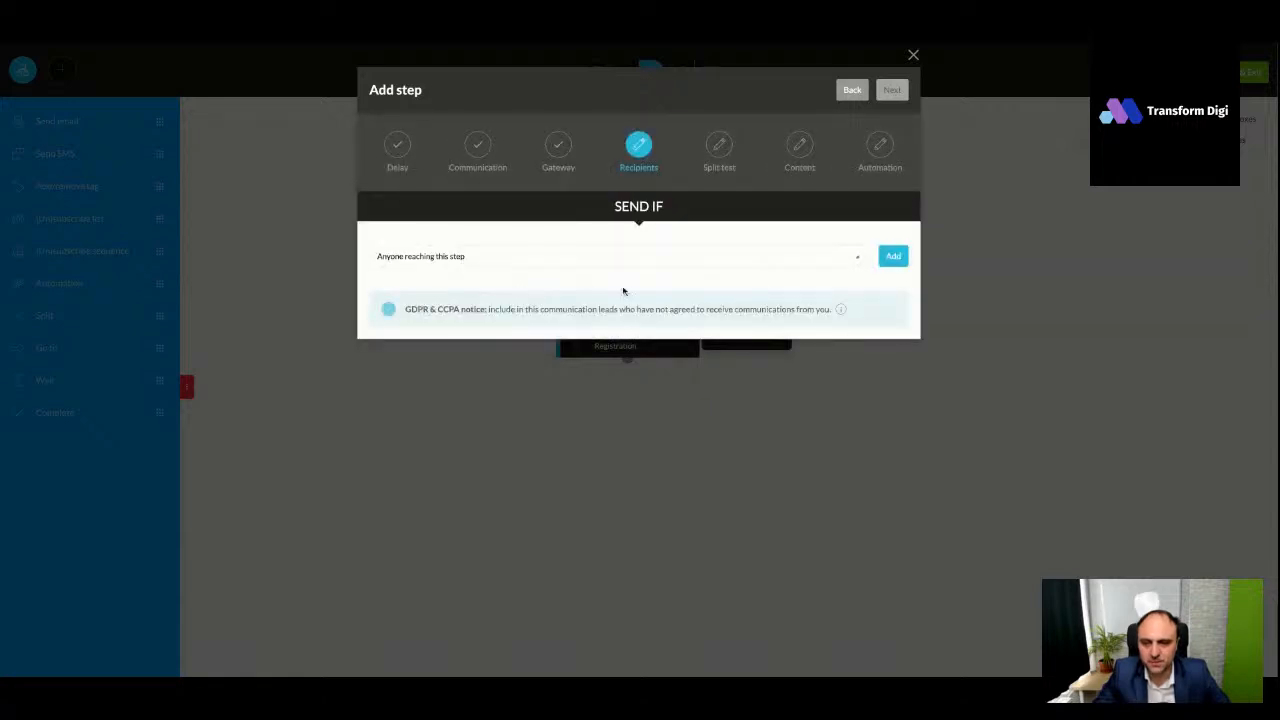
click(903, 262)
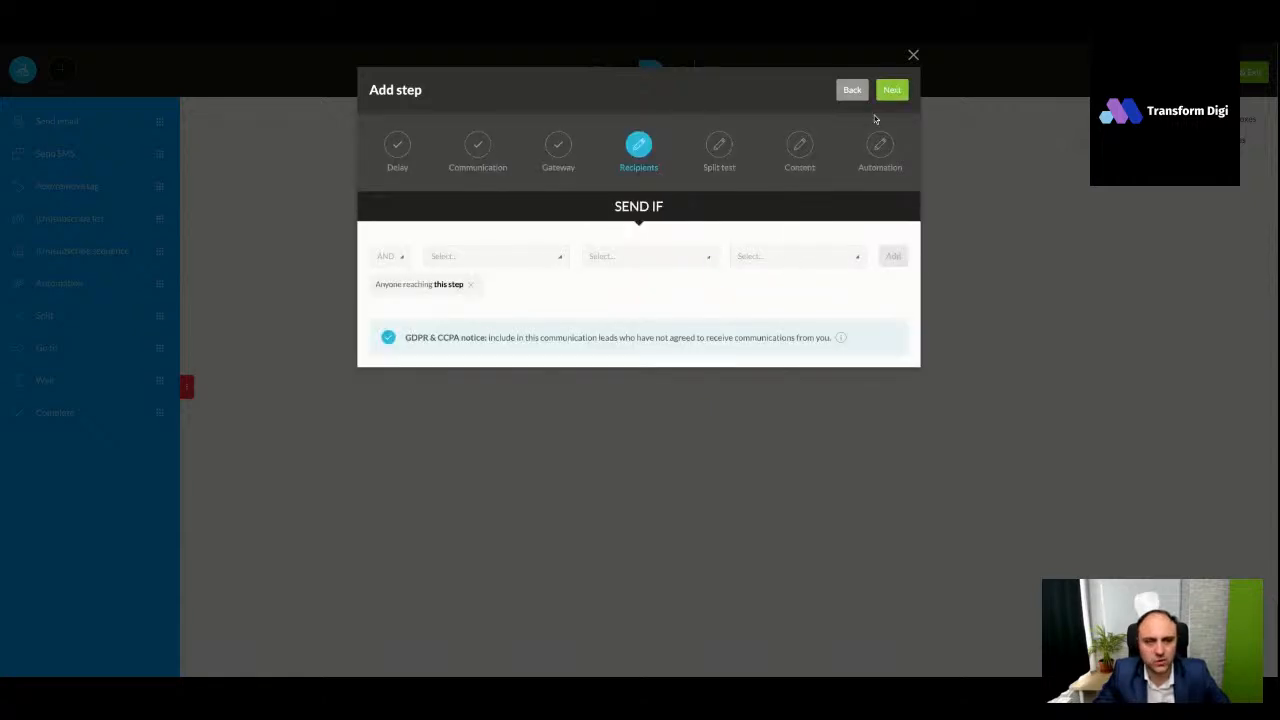
click(888, 92)
click(377, 228)
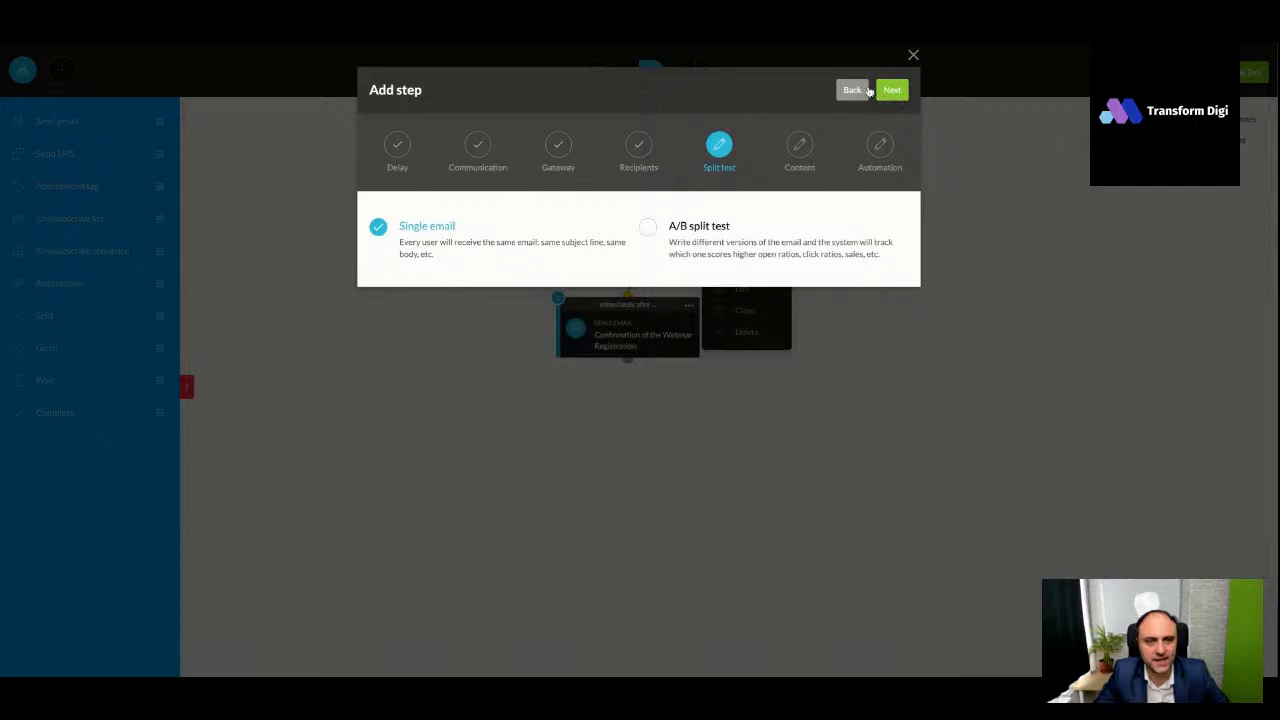
click(892, 90)
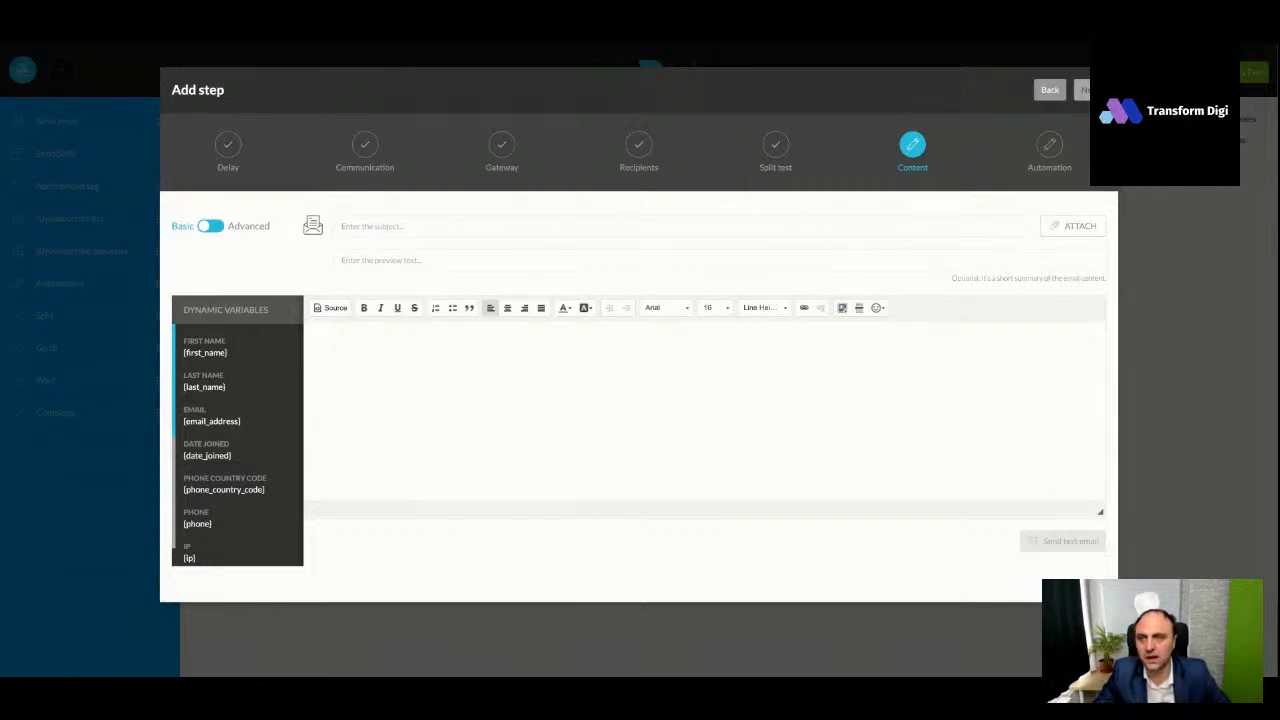
Enter the subject "[Webinar alert] We're starting now!" and paste the prepared reminder text with the join-the-webinar line as the email body
click(543, 228)
text([Webinar alert] We're starting now!)
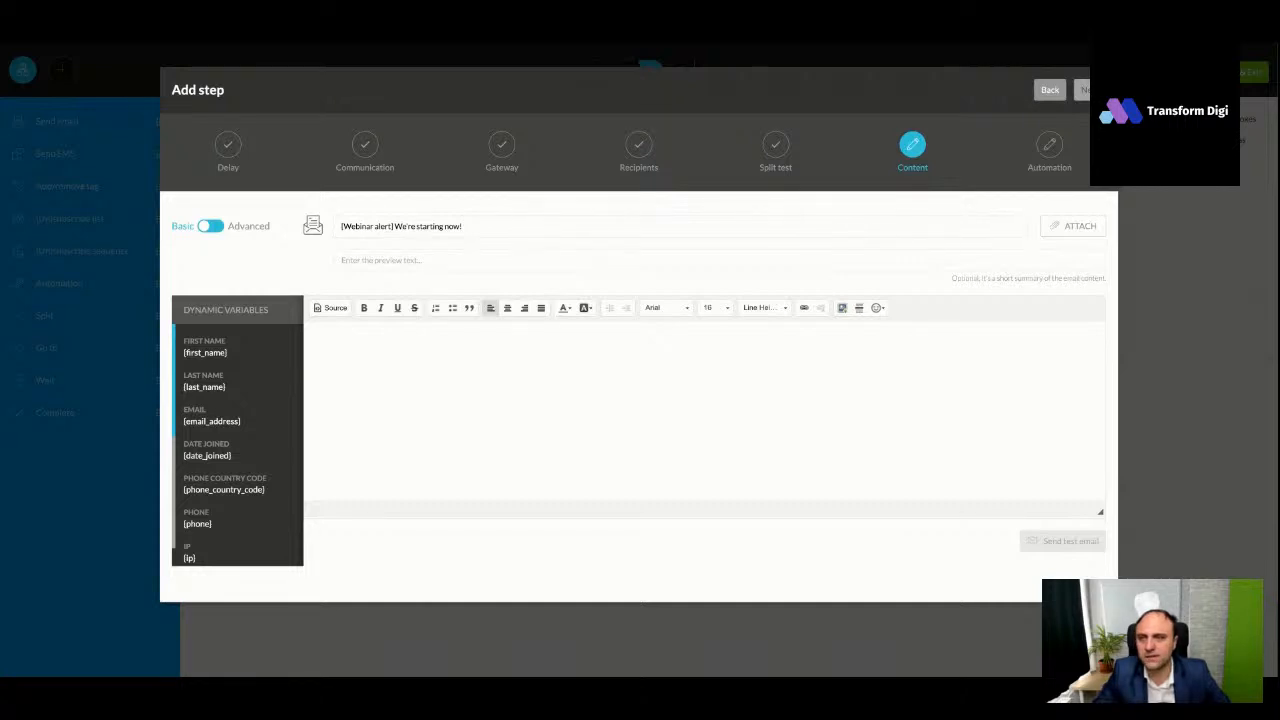
click(567, 367)
key(ctrl+v)
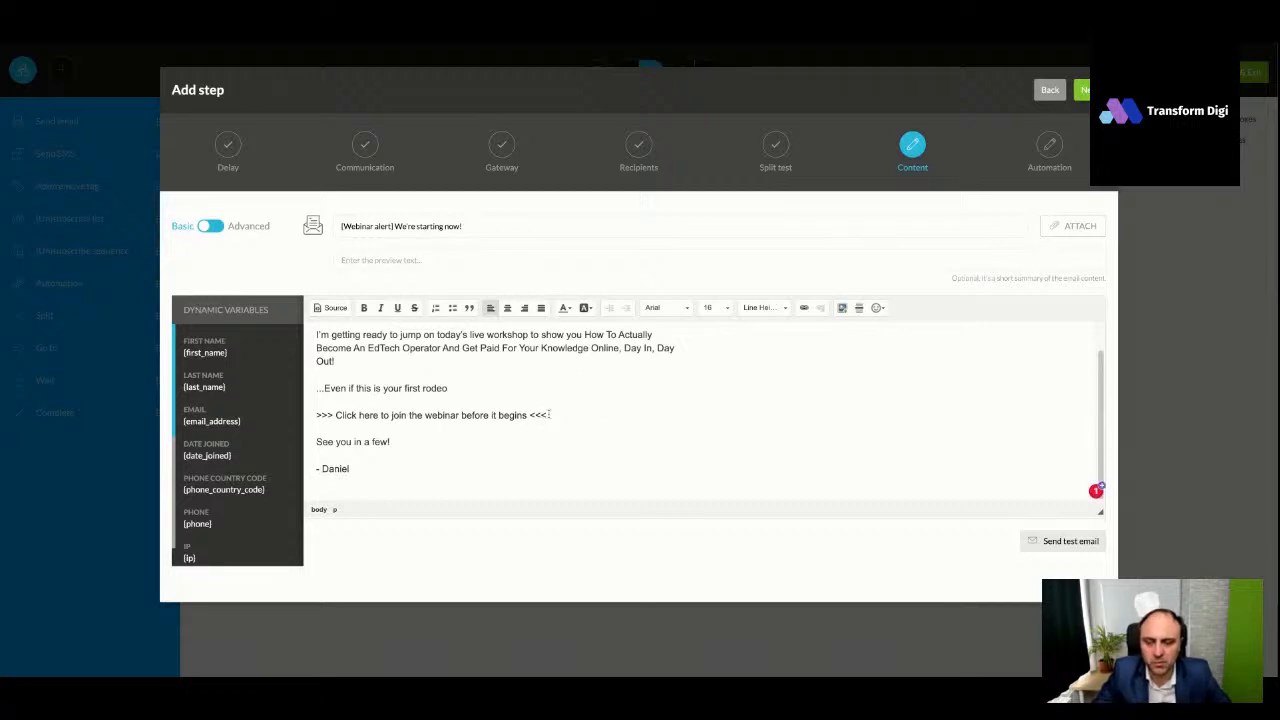
scroll(566, 436, up, 1)
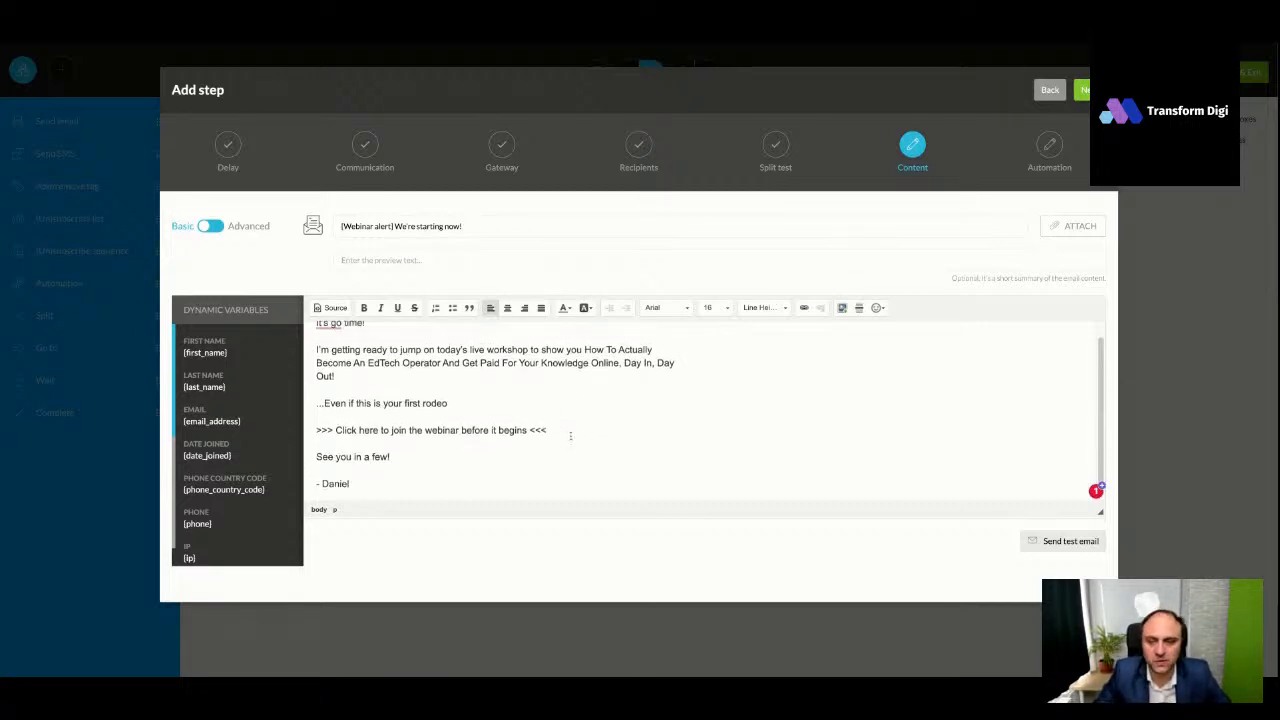
scroll(610, 433, down, 1)
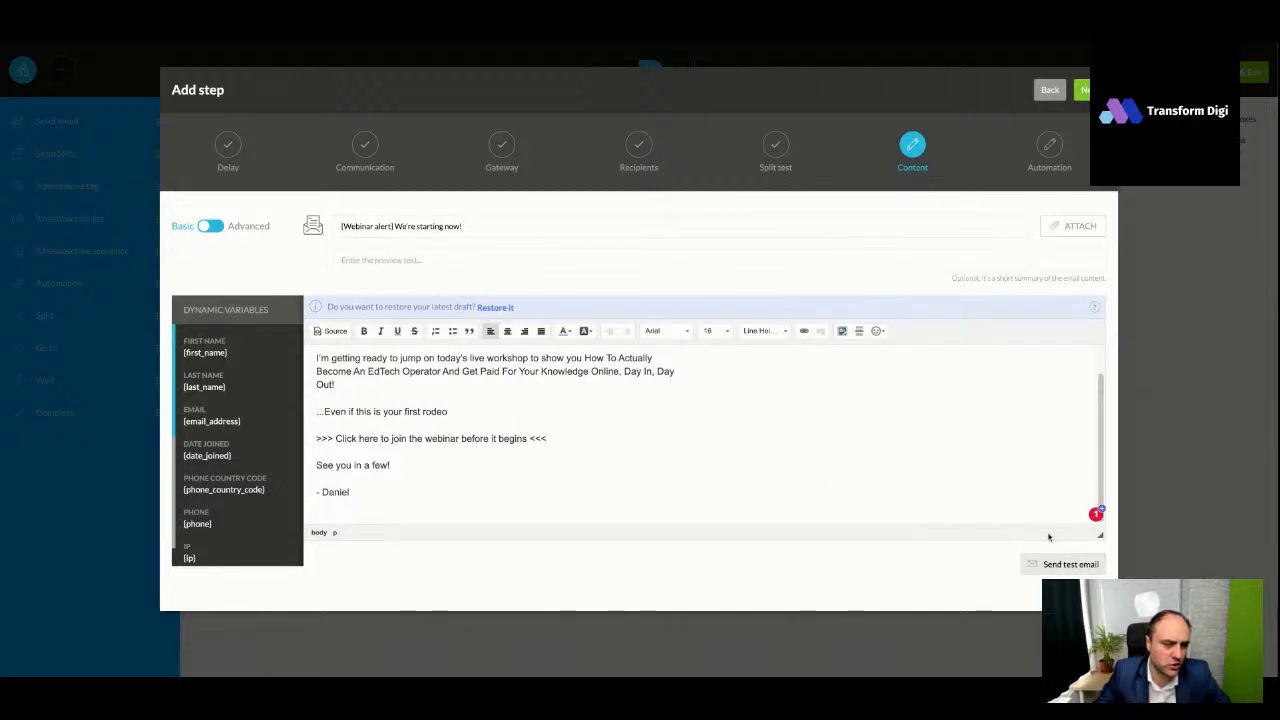
Create the reminder email step without any automation and connect the confirmation email to it
click(1085, 92)
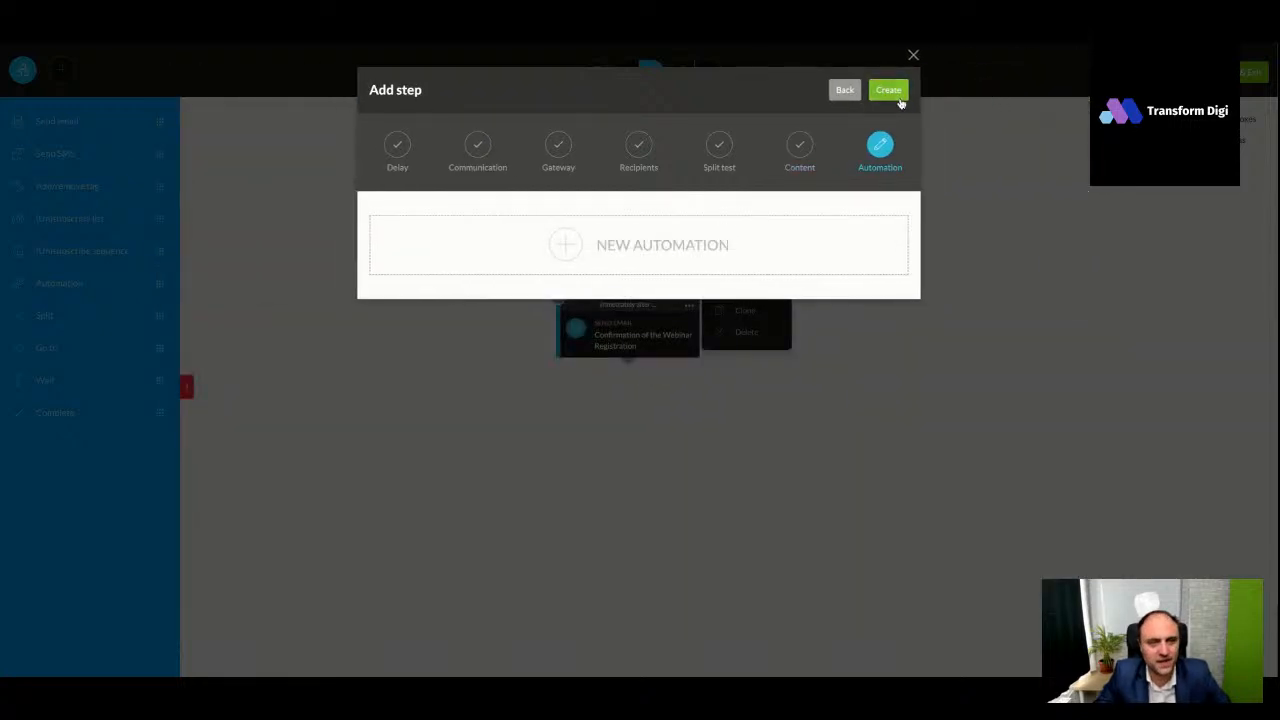
click(889, 90)
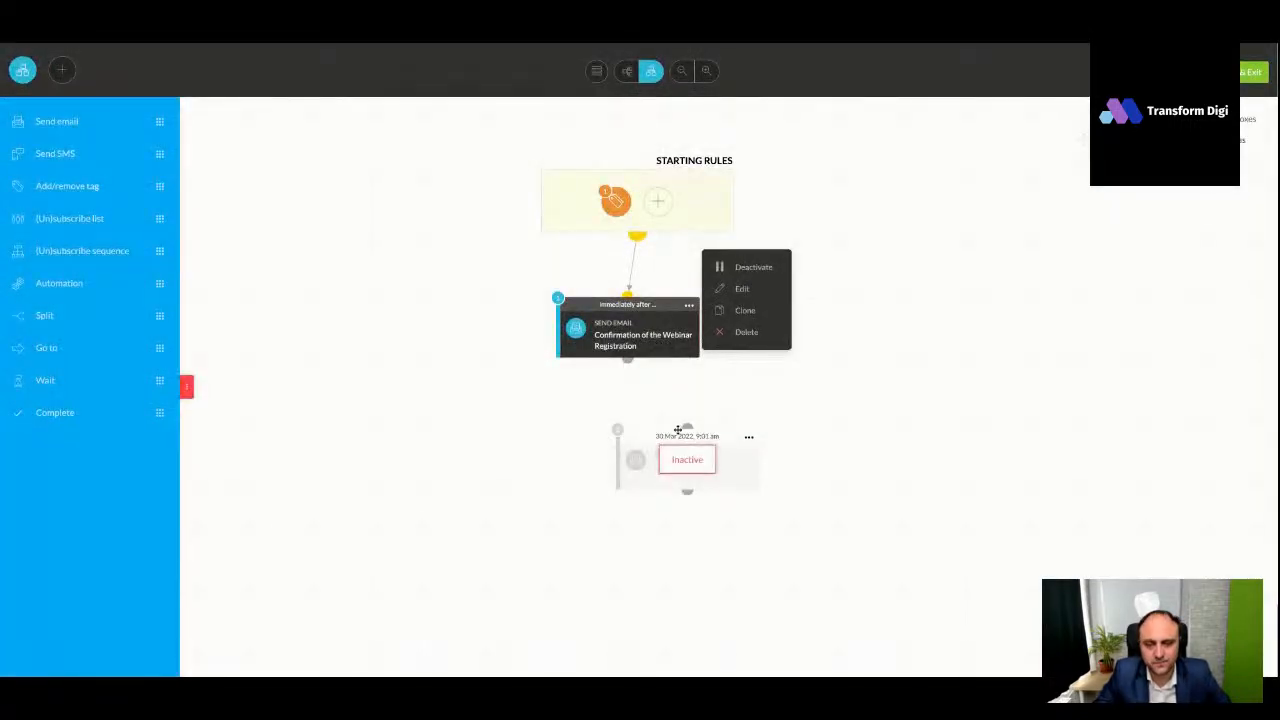
drag(628, 362, 687, 427)
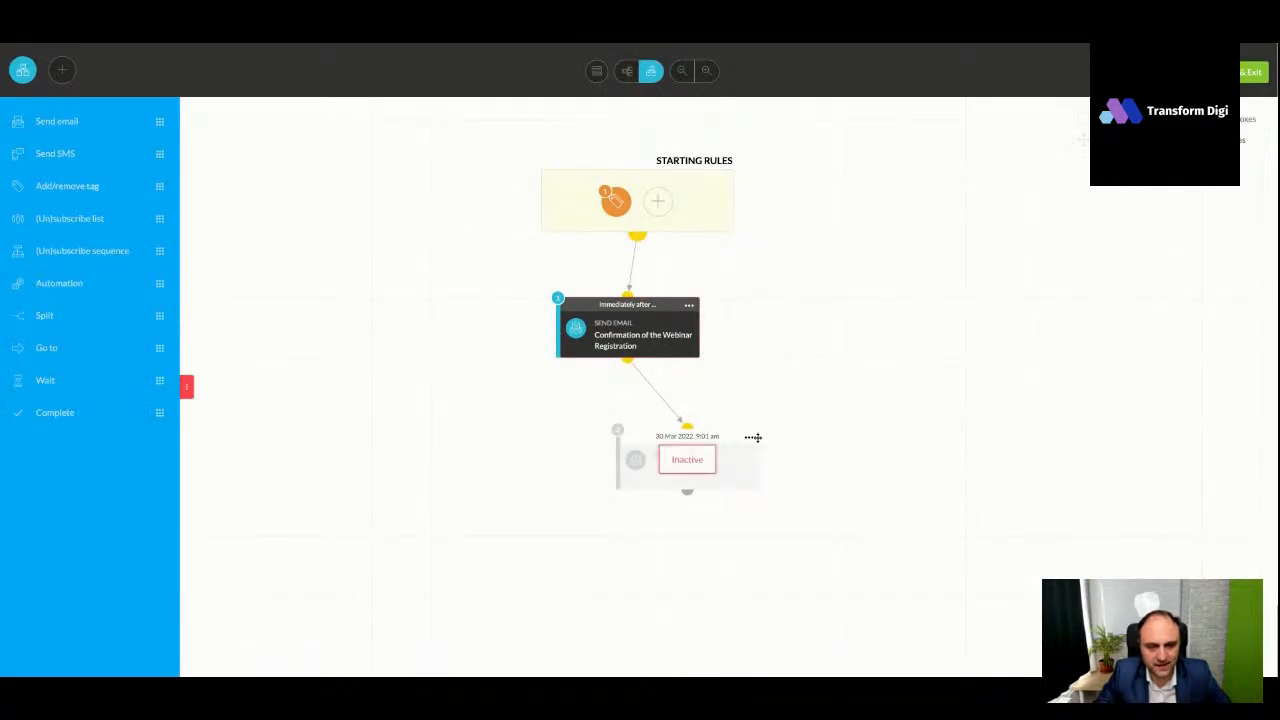
Activate the reminder email step and align it directly below the confirmation email
mouse_move(753, 437)
click(807, 404)
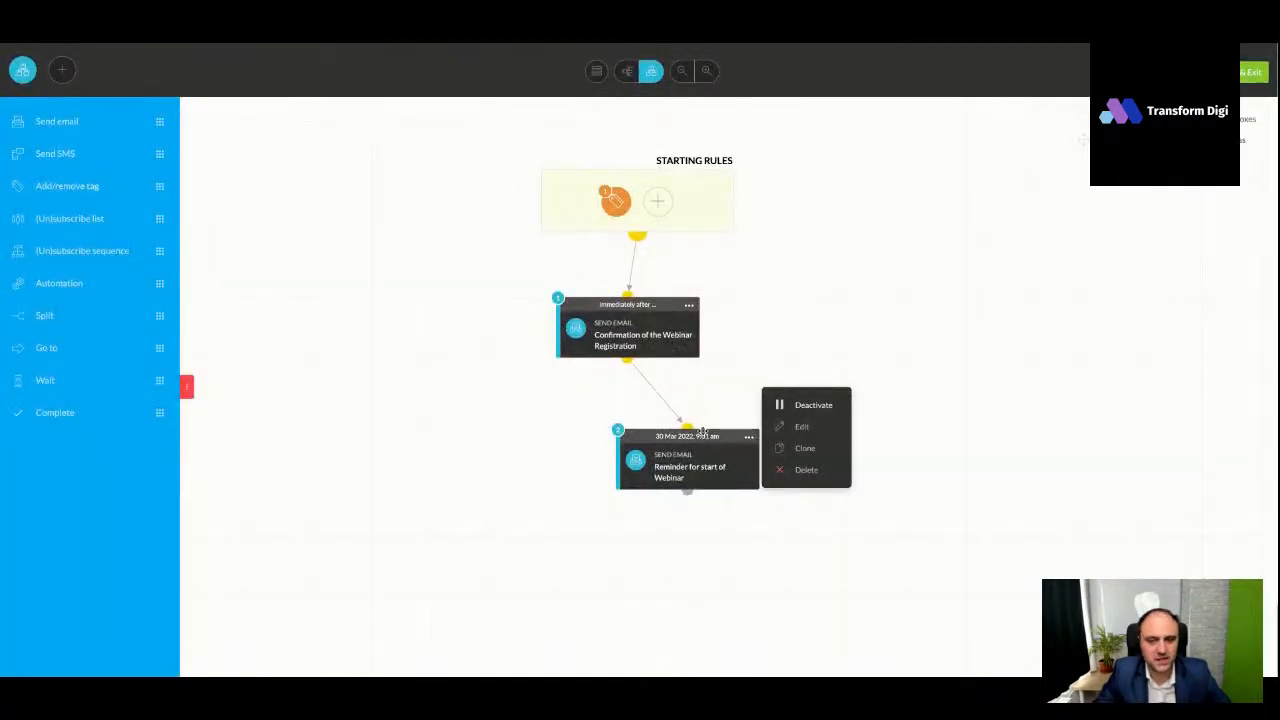
drag(703, 433, 639, 419)
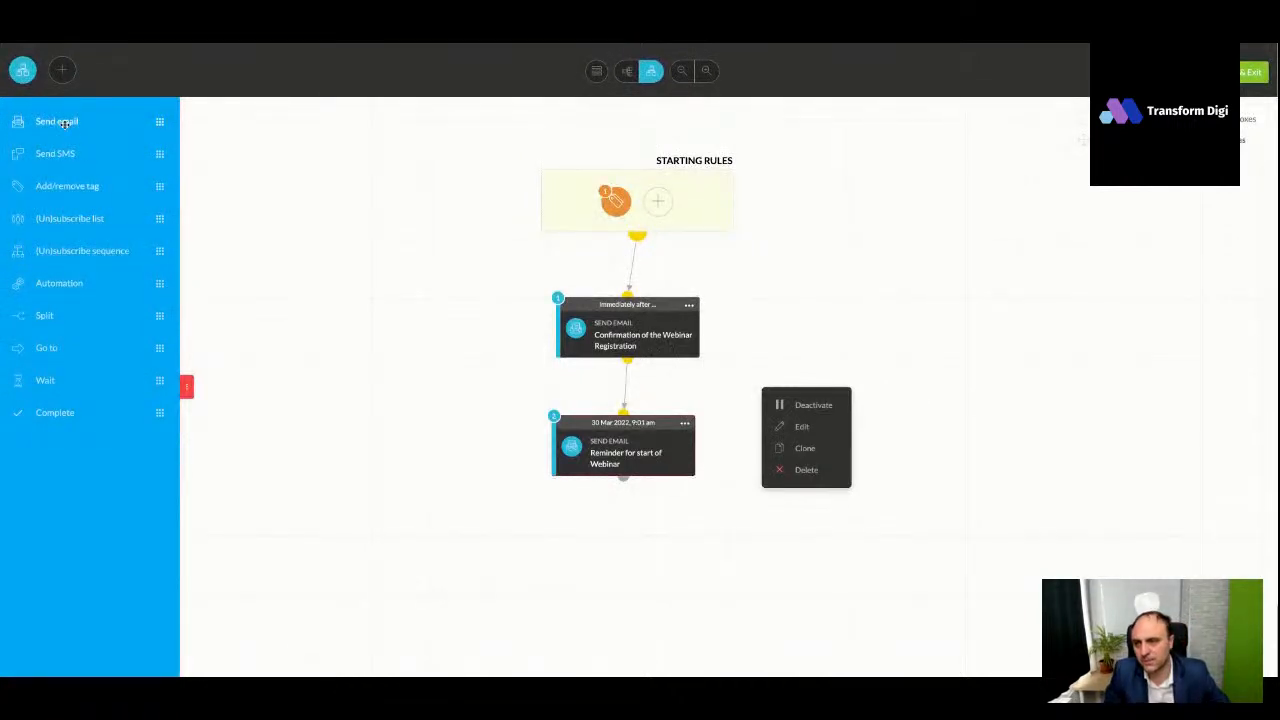
Add a third Send email step below the reminder, executed on the specific date 03/31/2022 at 09:59 am
drag(64, 123, 597, 537)
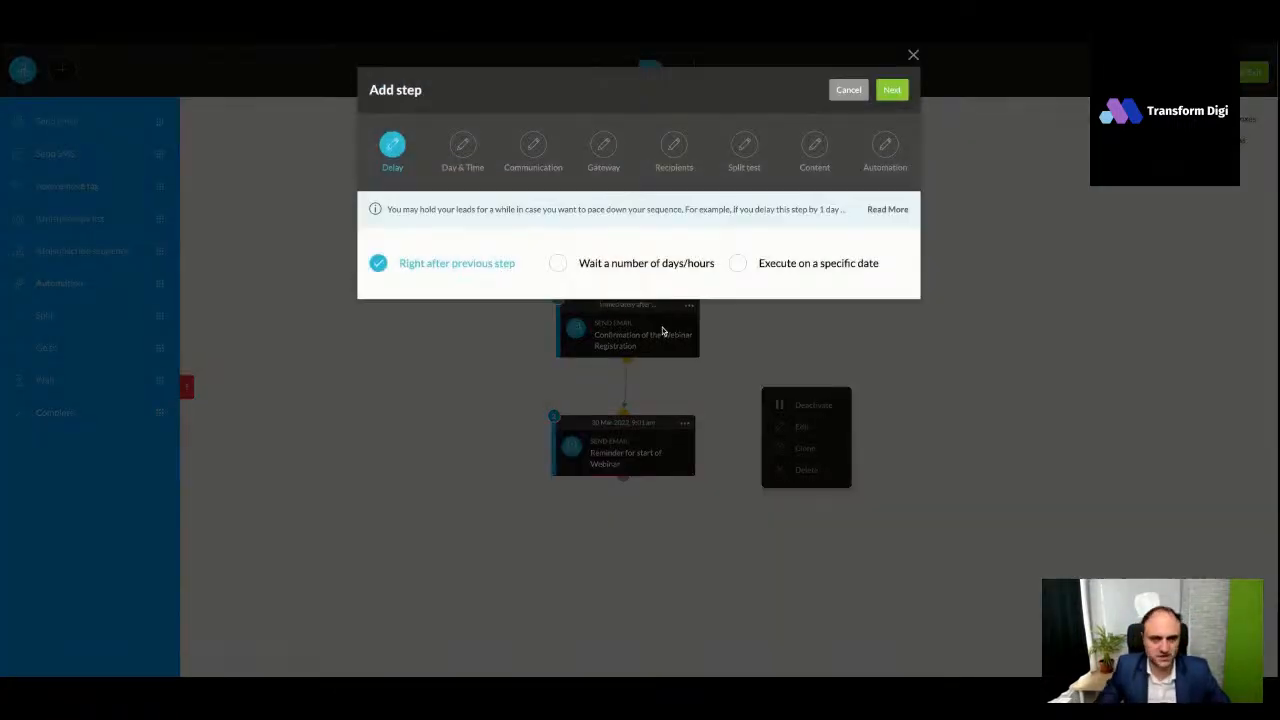
click(738, 265)
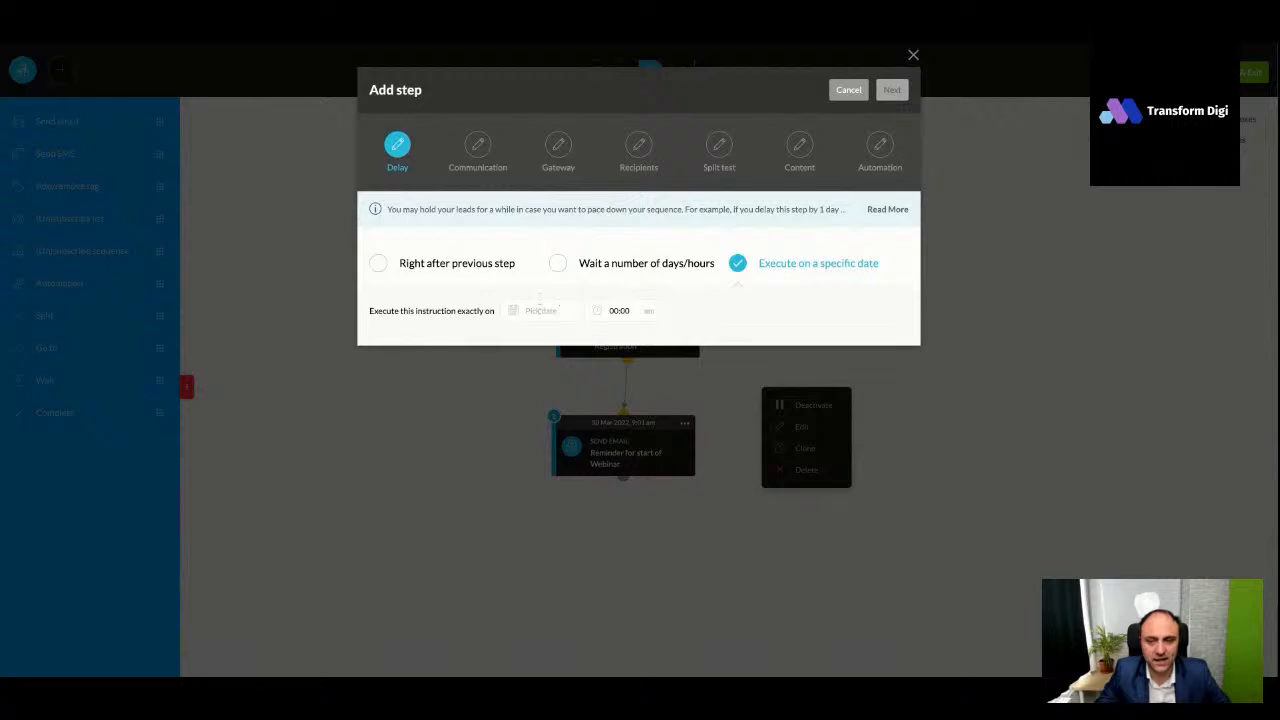
click(533, 311)
click(612, 466)
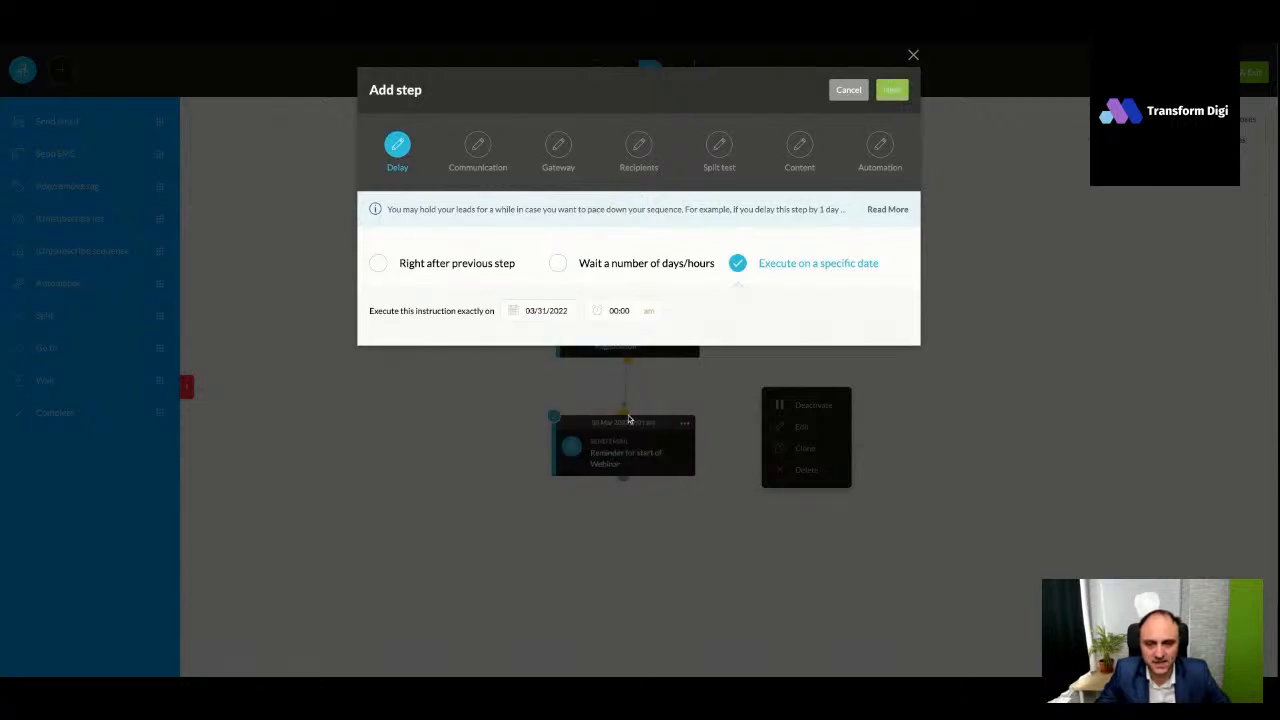
click(613, 312)
click(616, 226)
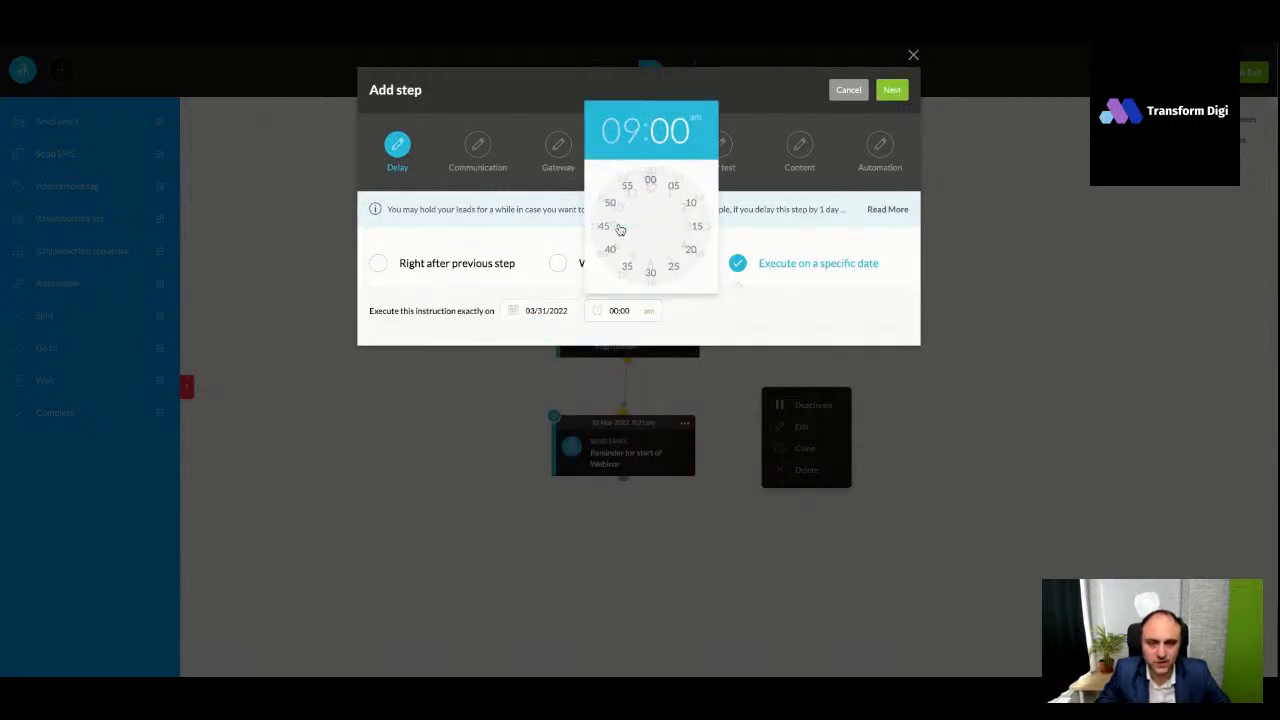
click(650, 180)
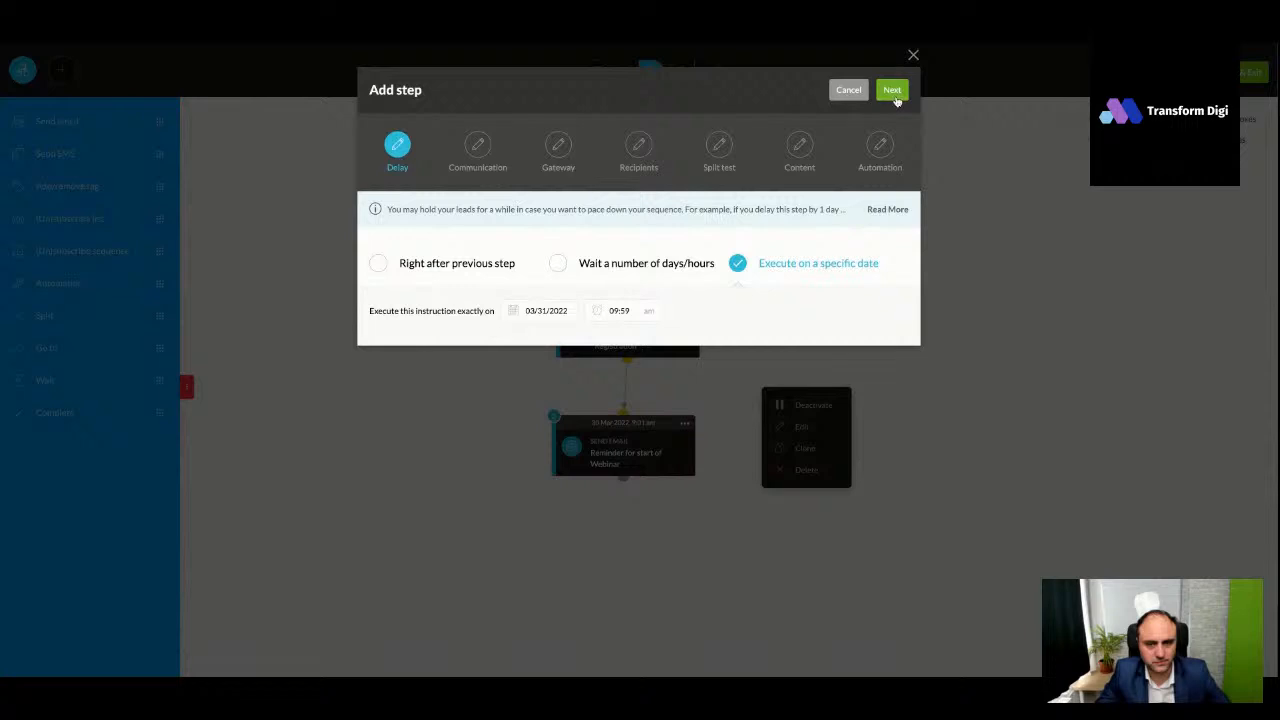
click(891, 91)
Name the broadcast "Sending Replay" and keep the default email gateway settings
click(563, 243)
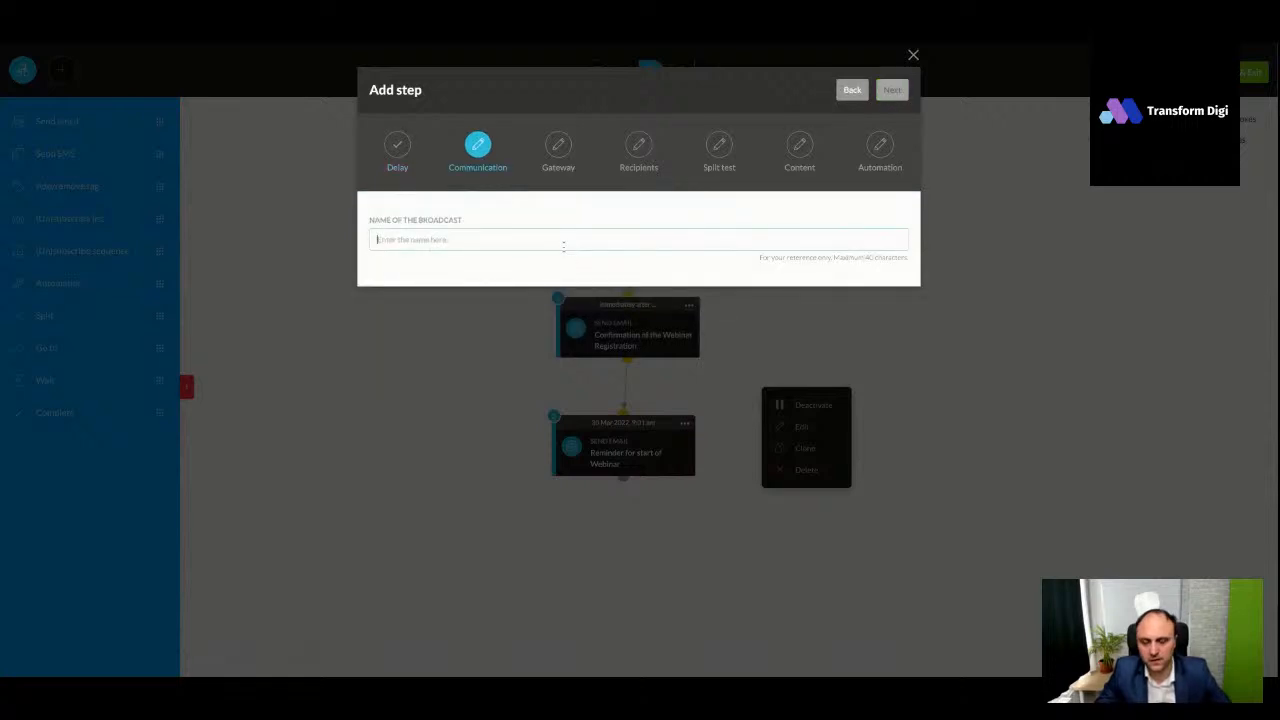
text(Sending)
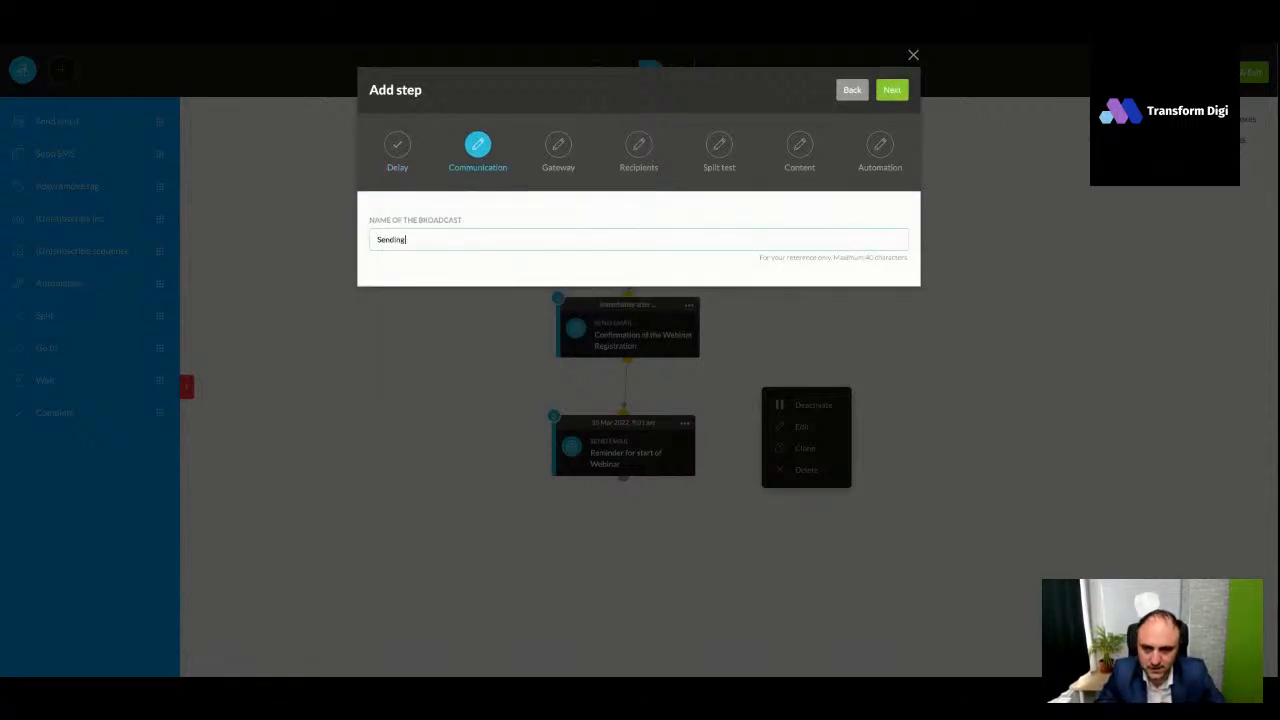
text( Replay)
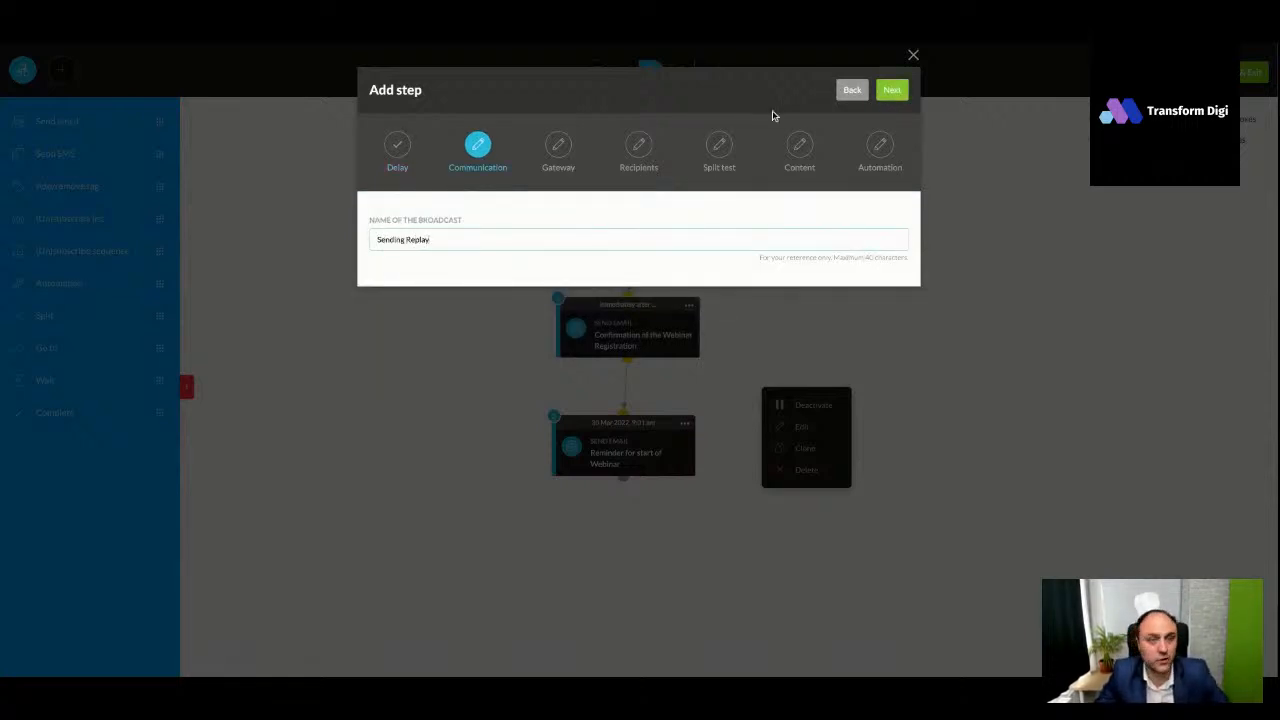
click(891, 91)
click(891, 91)
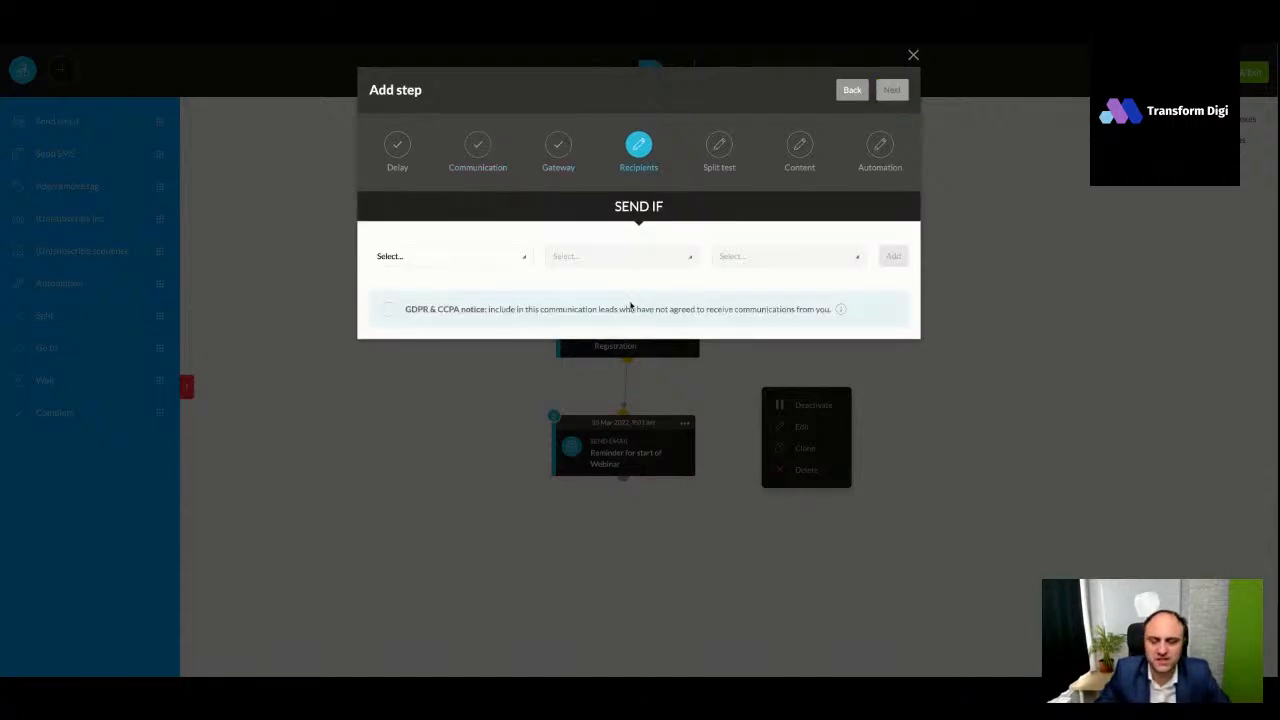
Set the replay email's recipients to anyone reaching this step and choose the single email option
click(491, 262)
click(449, 303)
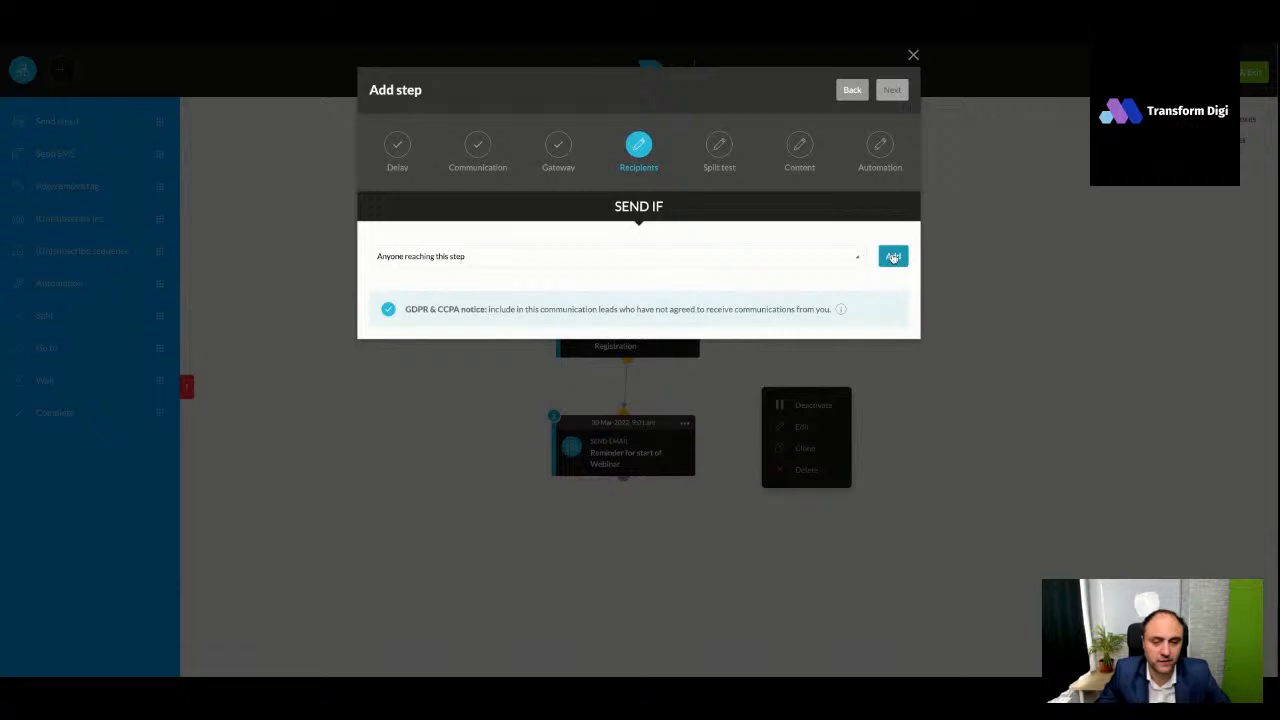
click(893, 256)
click(892, 90)
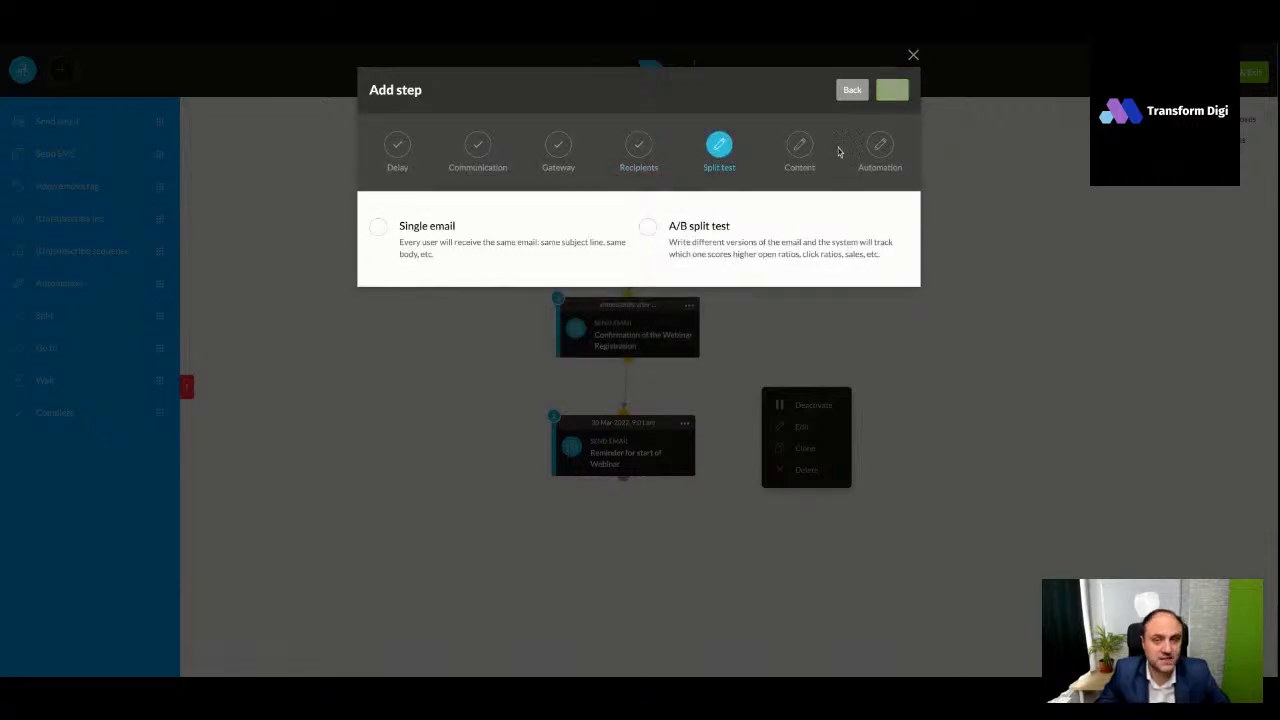
click(378, 227)
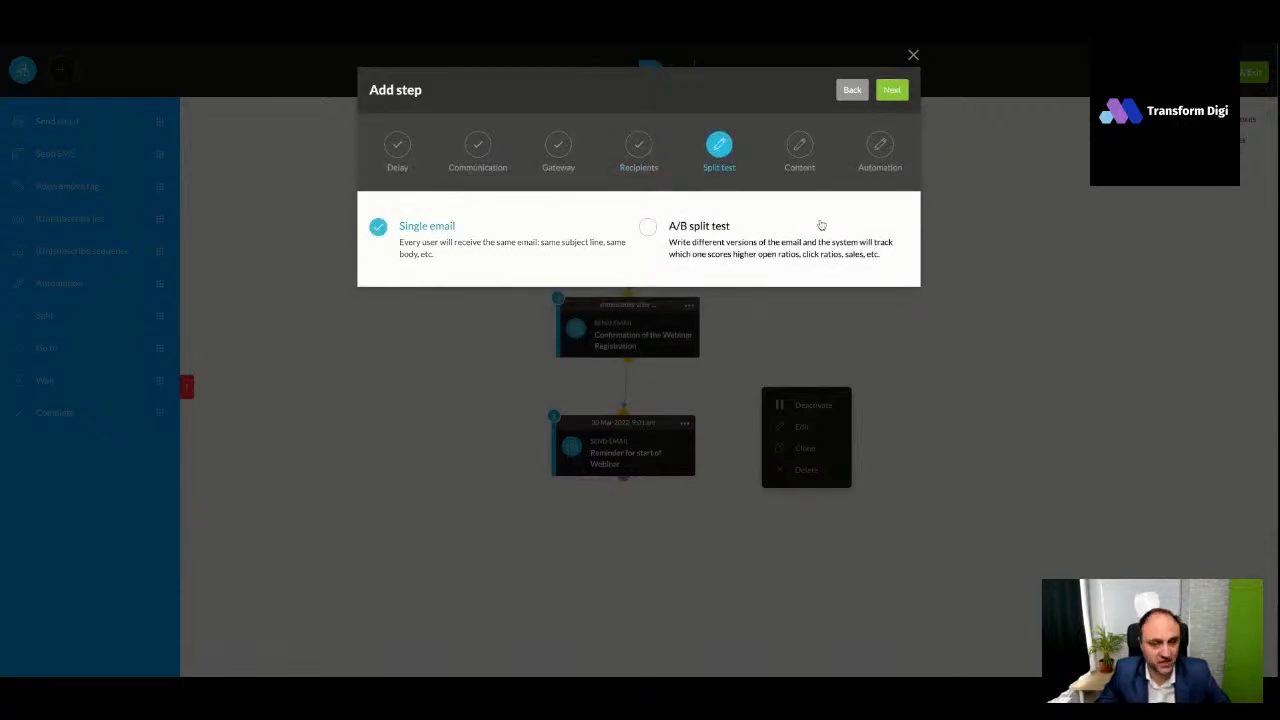
click(893, 92)
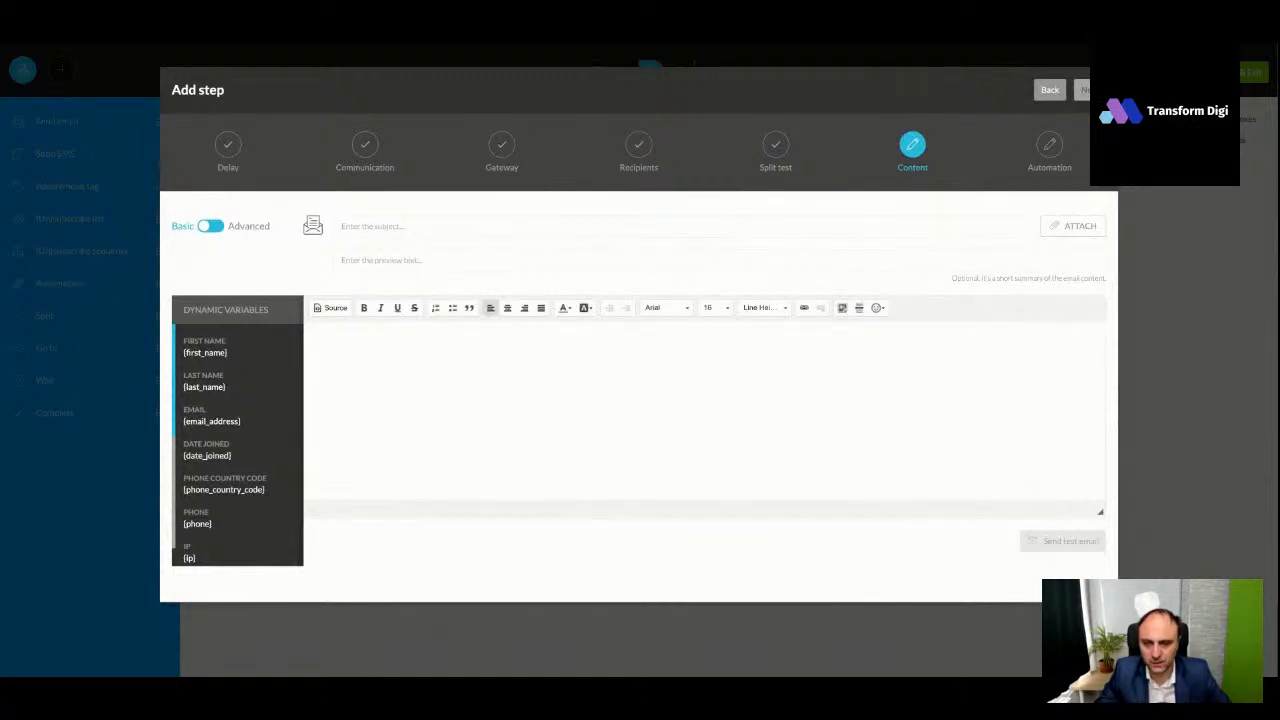
Enter the subject "[Firstname], your REPLAY is ready!" and fill the body with the prepared message announcing yesterday's webinar replay and its link
click(560, 227)
text({Firstname}, your REPLAY is ready!)
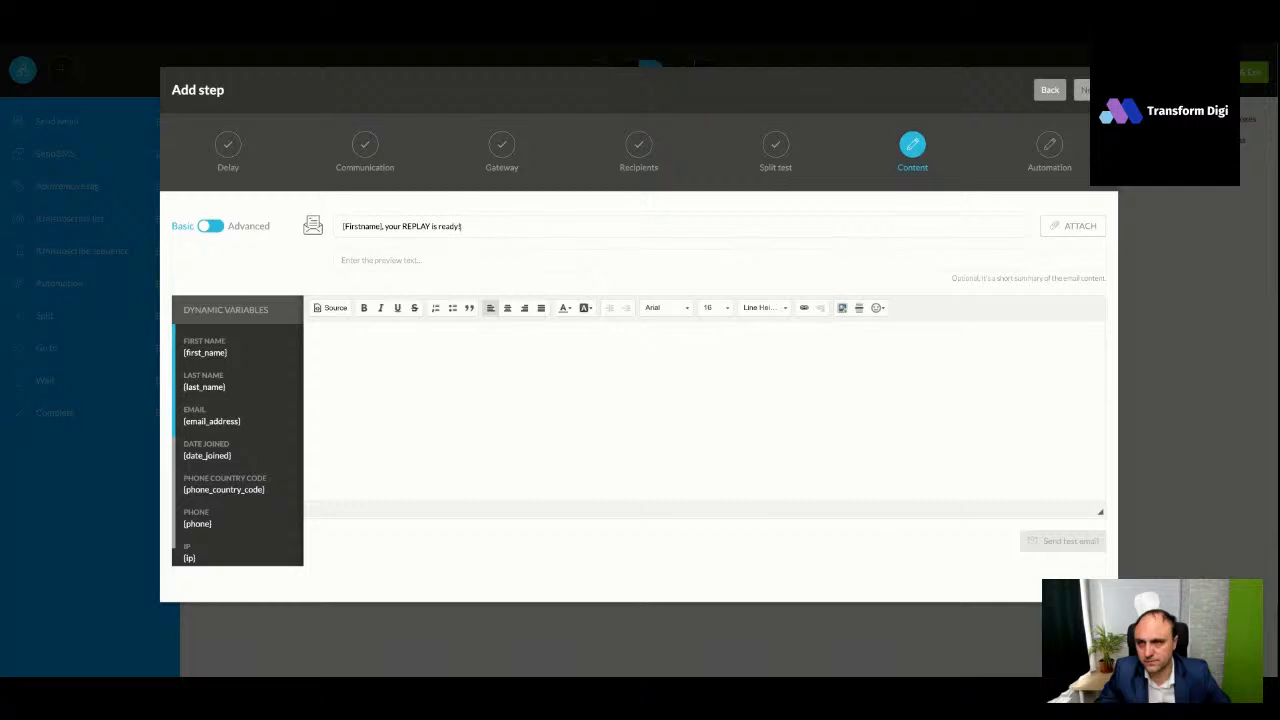
click(529, 368)
text(Hey {Firstname}, The reply from yesterday's webinar is now ready... You can watch the webinar on this link. *you can have an offer here or send a series of sales emails to anyone who watches the webinar Thanks, Daniel)
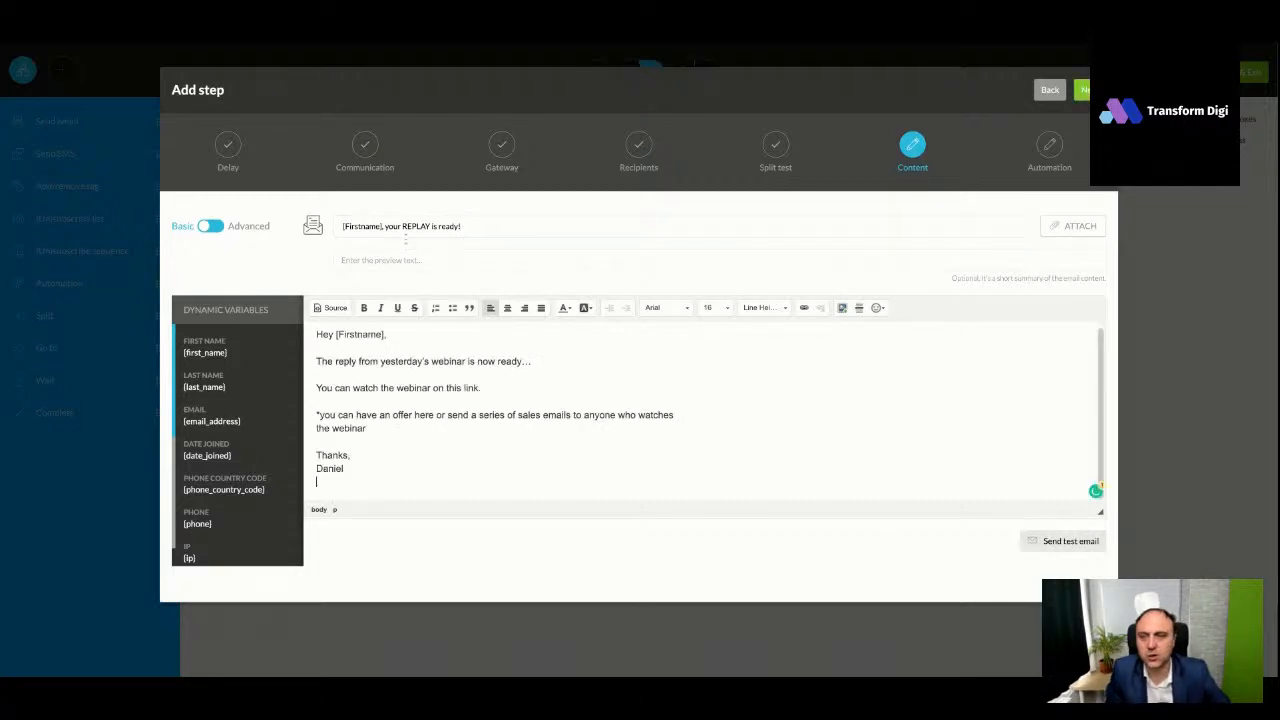
Replace the [Firstname] placeholder with the {first_name} variable in the replay email's subject line and body greeting
double_click(232, 359)
key(ctrl+c)
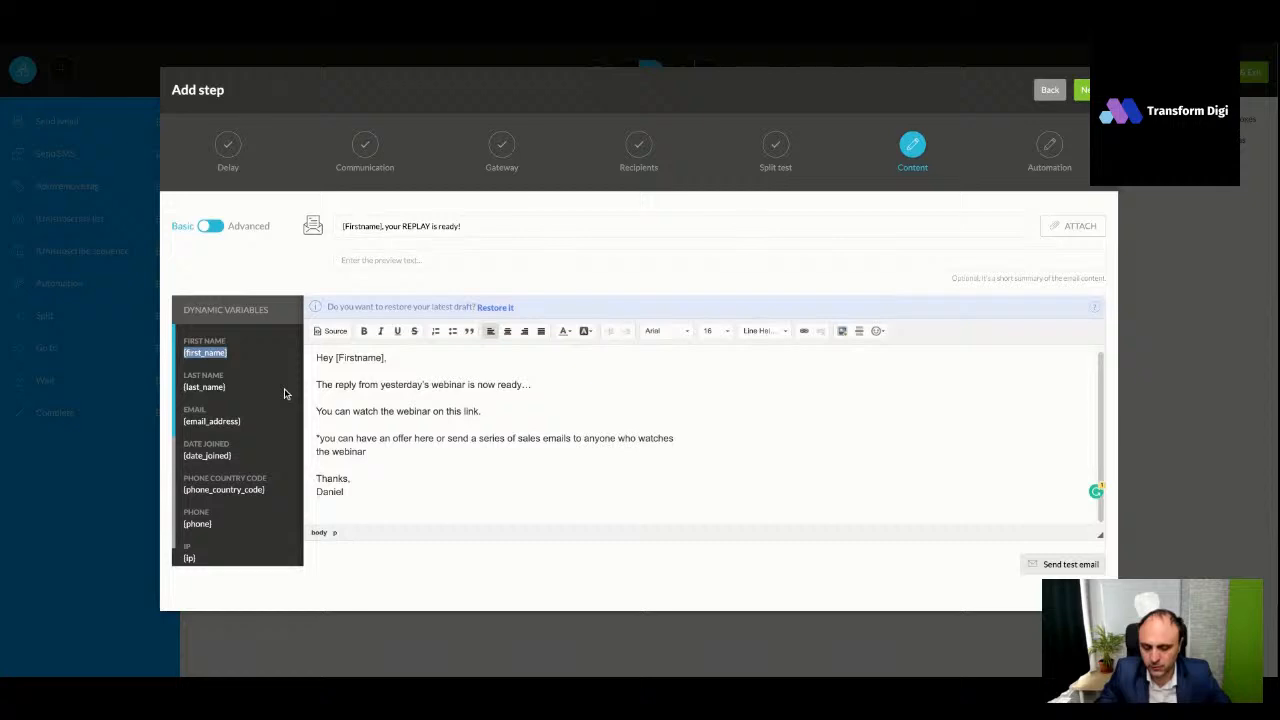
double_click(372, 227)
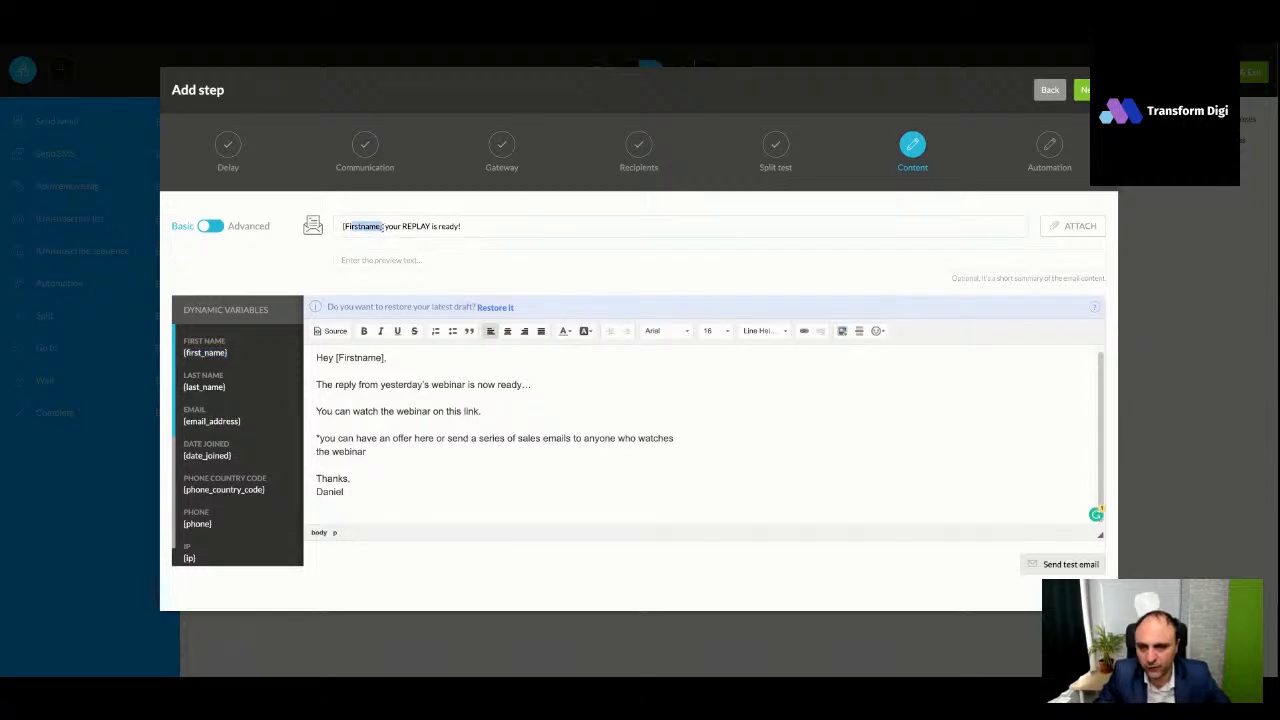
key(ctrl+v)
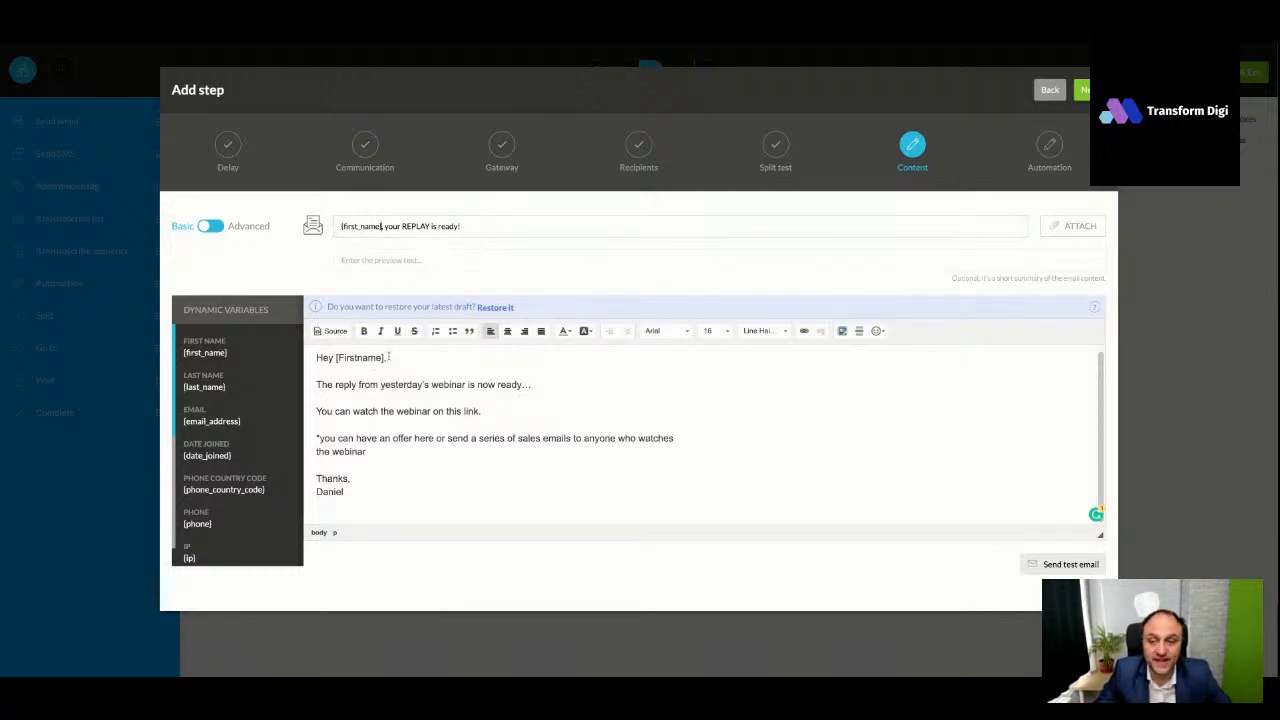
drag(389, 357, 336, 357)
text({first_name})
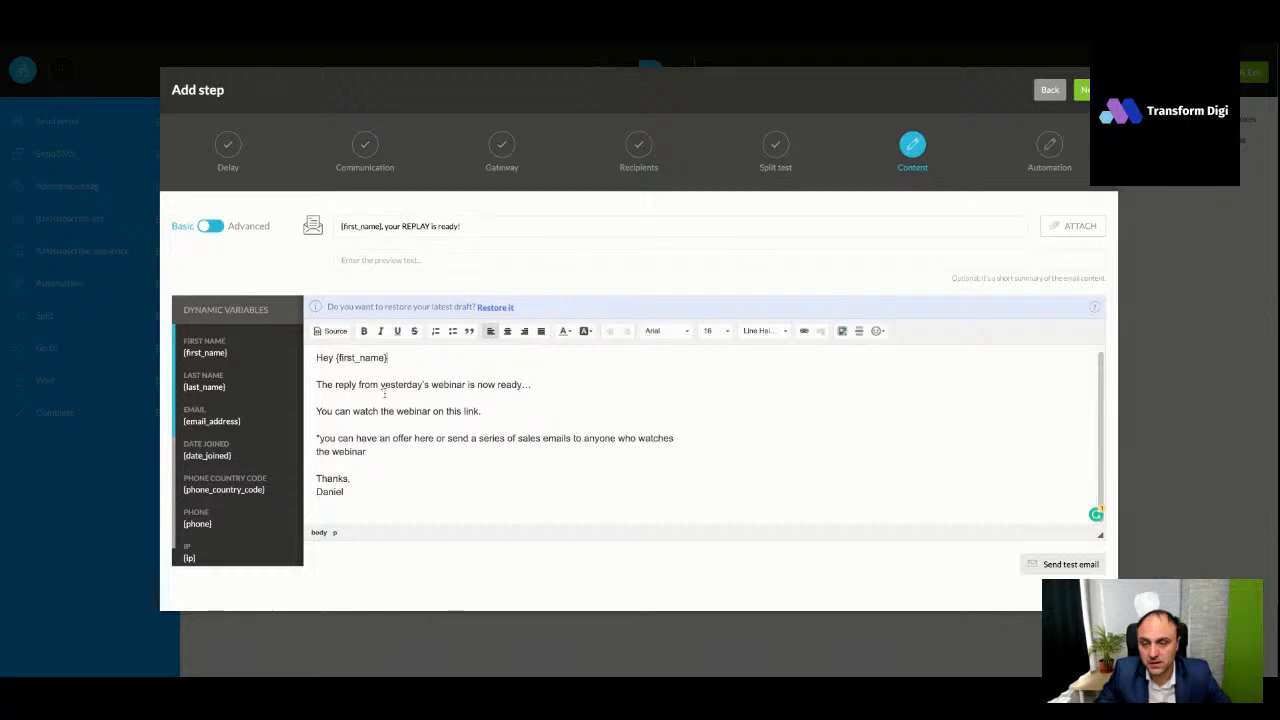
text(,)
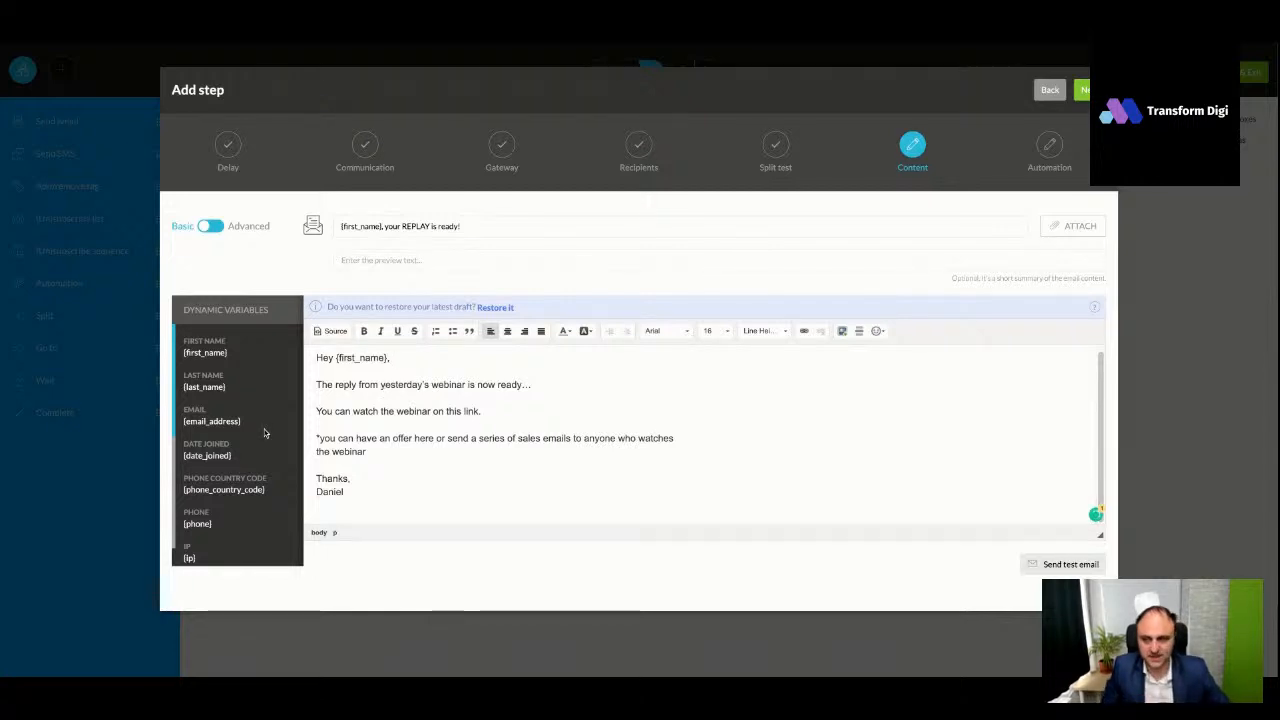
Delete the starred note about offers and sales emails from the replay message, and create the email step without any automation
scroll(245, 445, down, 3)
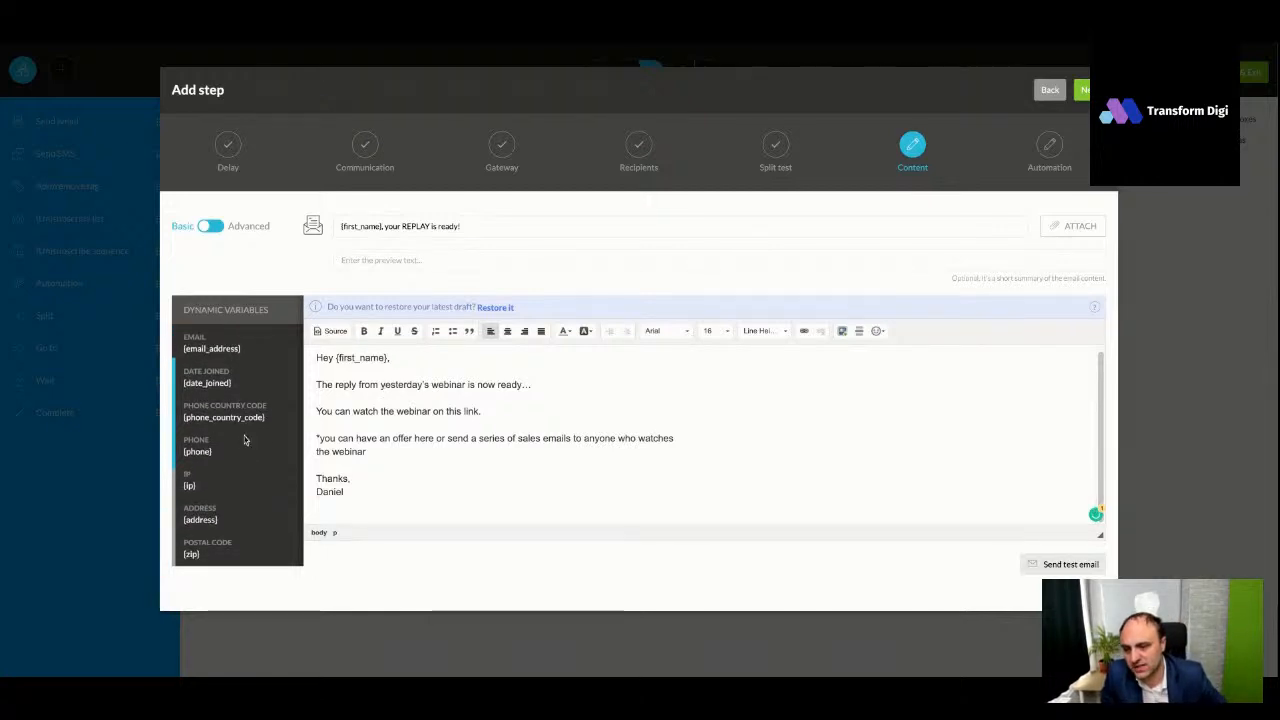
scroll(275, 469, down, 1)
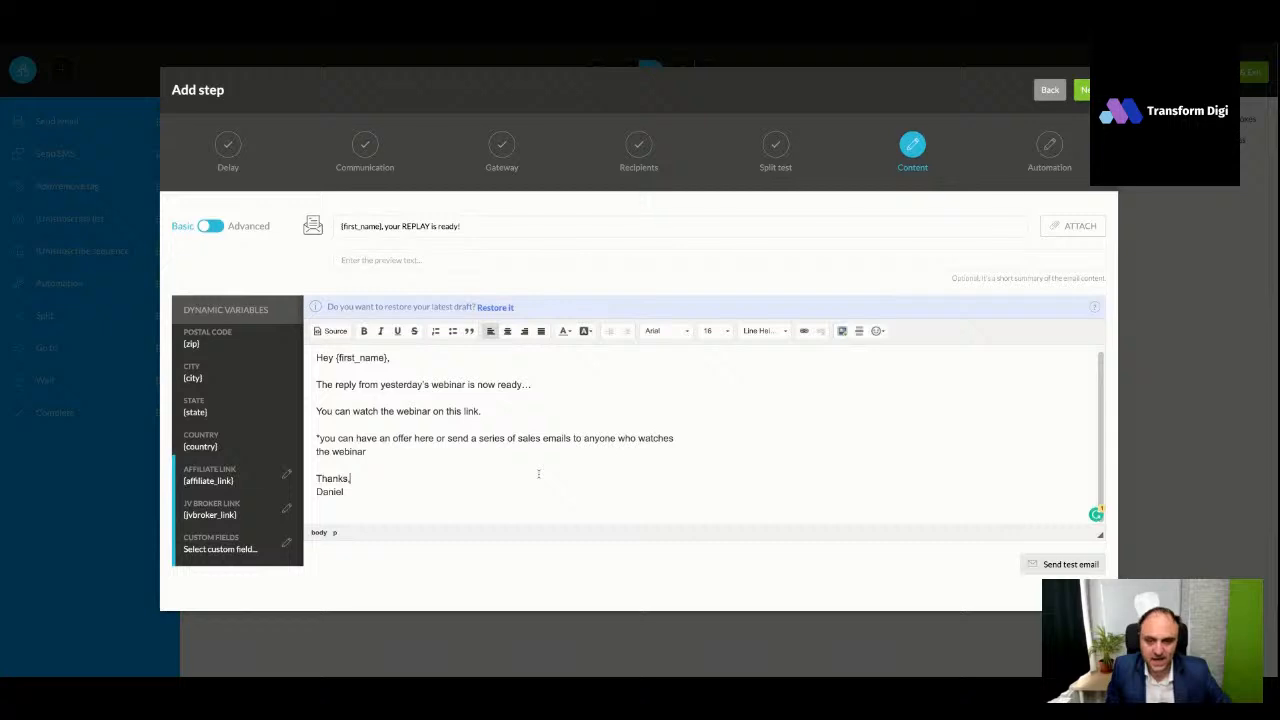
triple_click(316, 438)
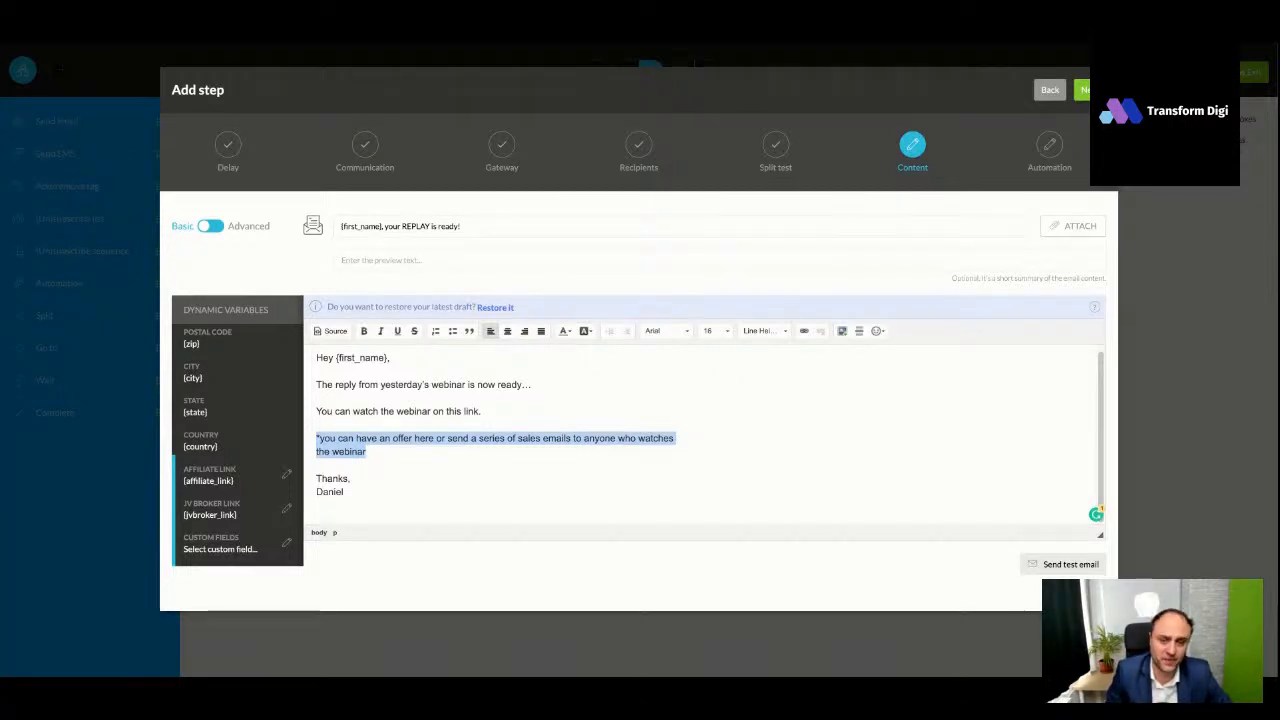
click(404, 467)
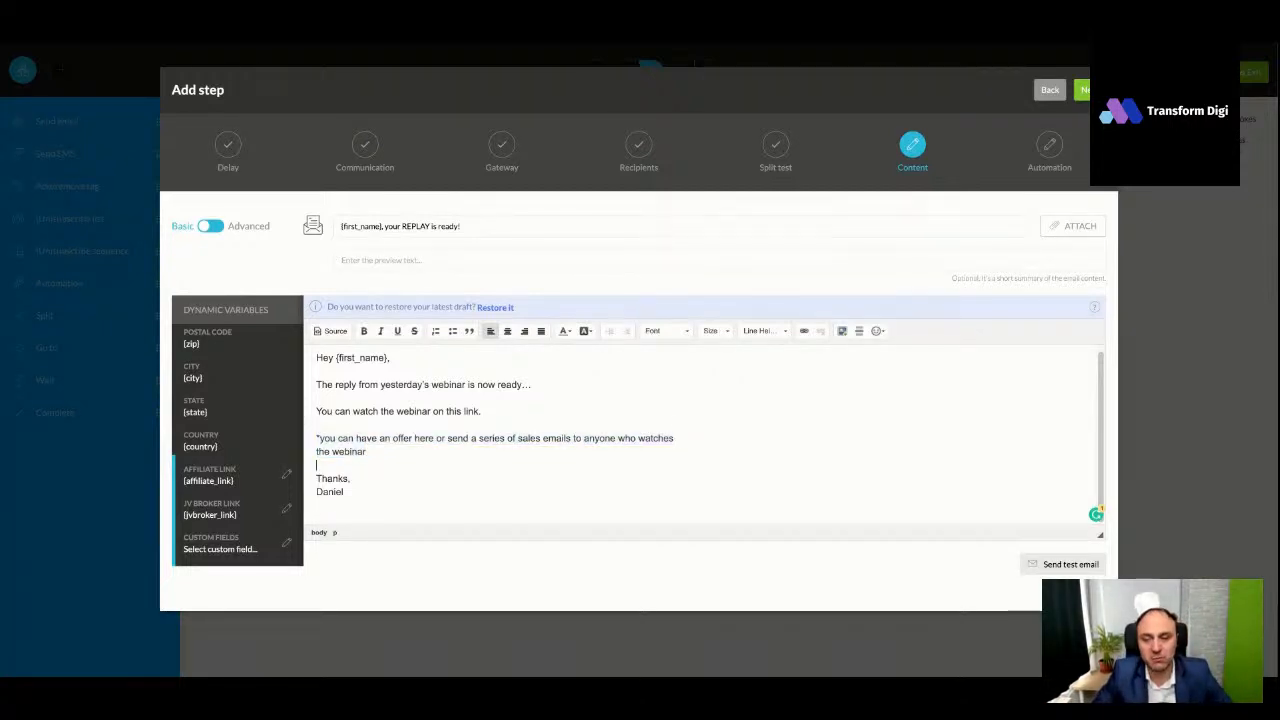
triple_click(377, 456)
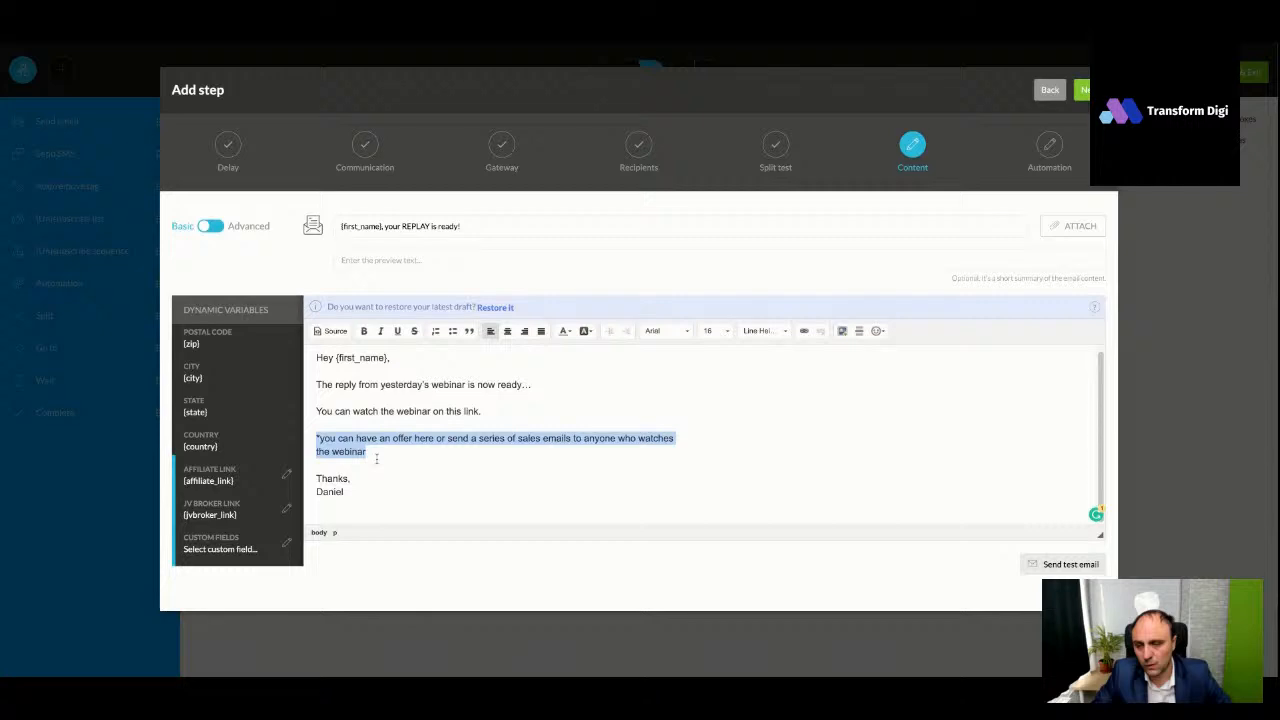
key(BackSpace)
key(BackSpace)
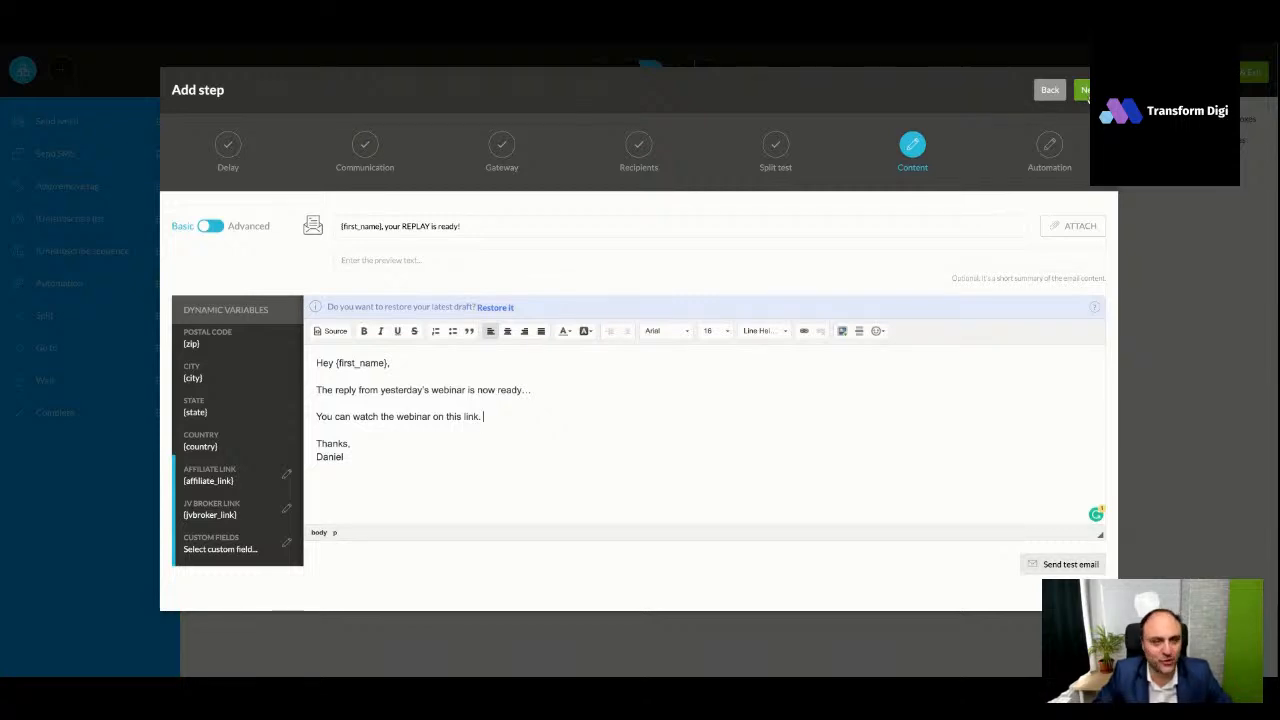
click(1086, 91)
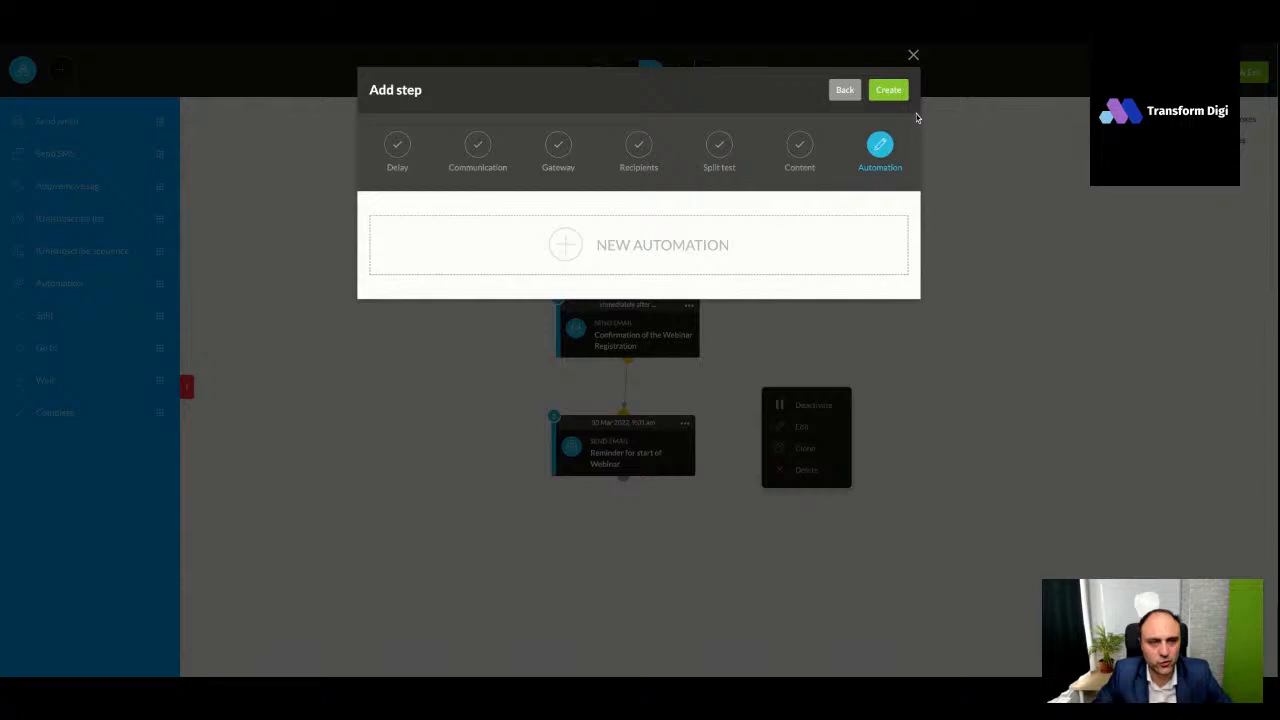
click(889, 91)
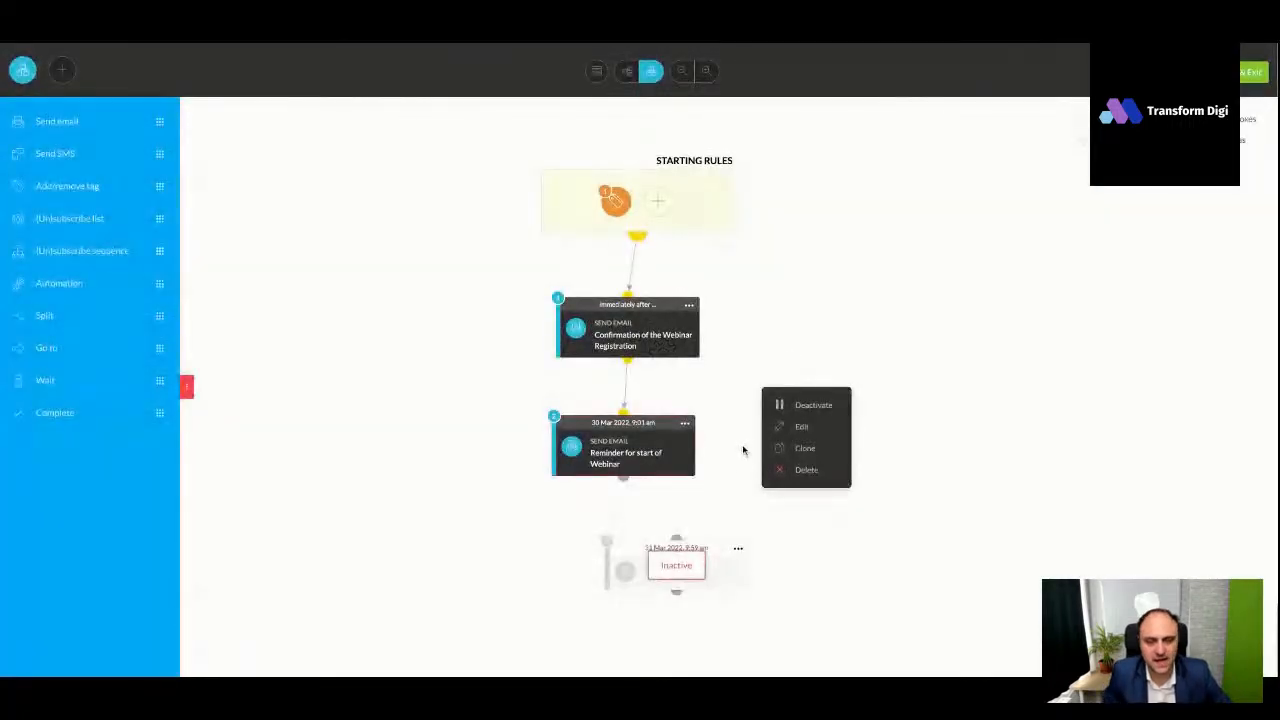
Activate the Sending Replay email step and connect it to the output of the webinar reminder
click(738, 548)
click(780, 517)
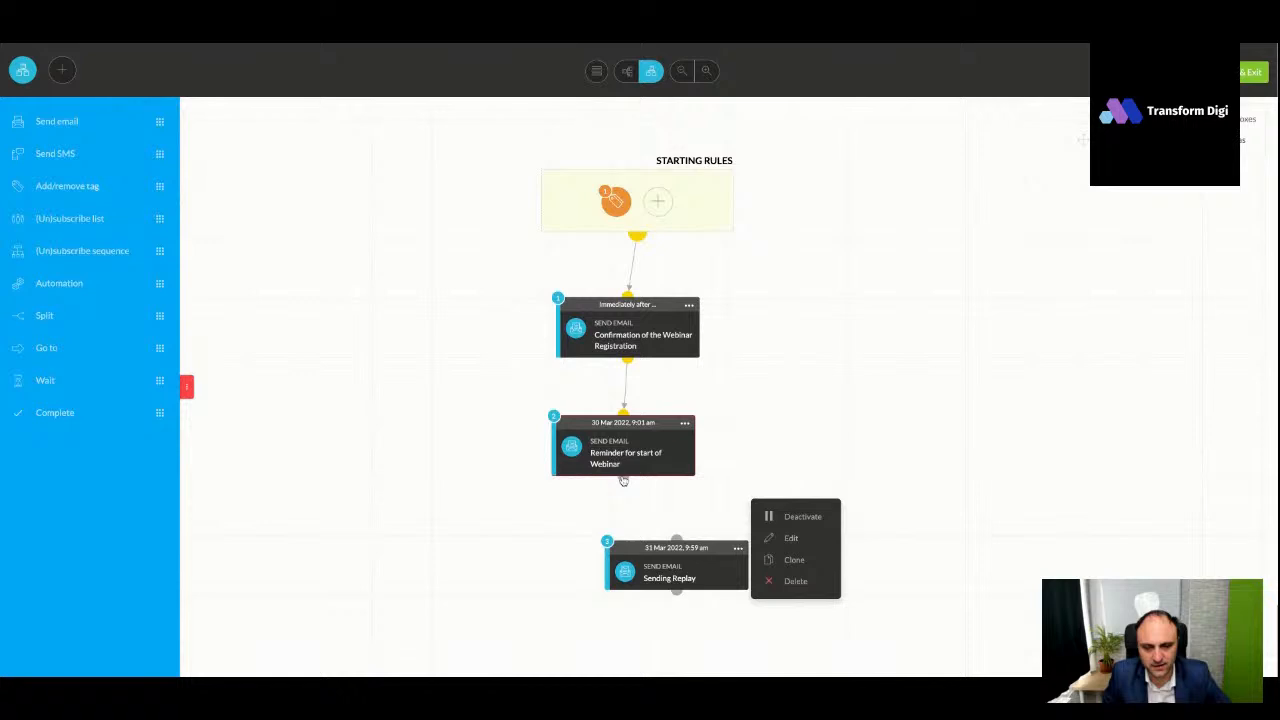
drag(623, 480, 677, 538)
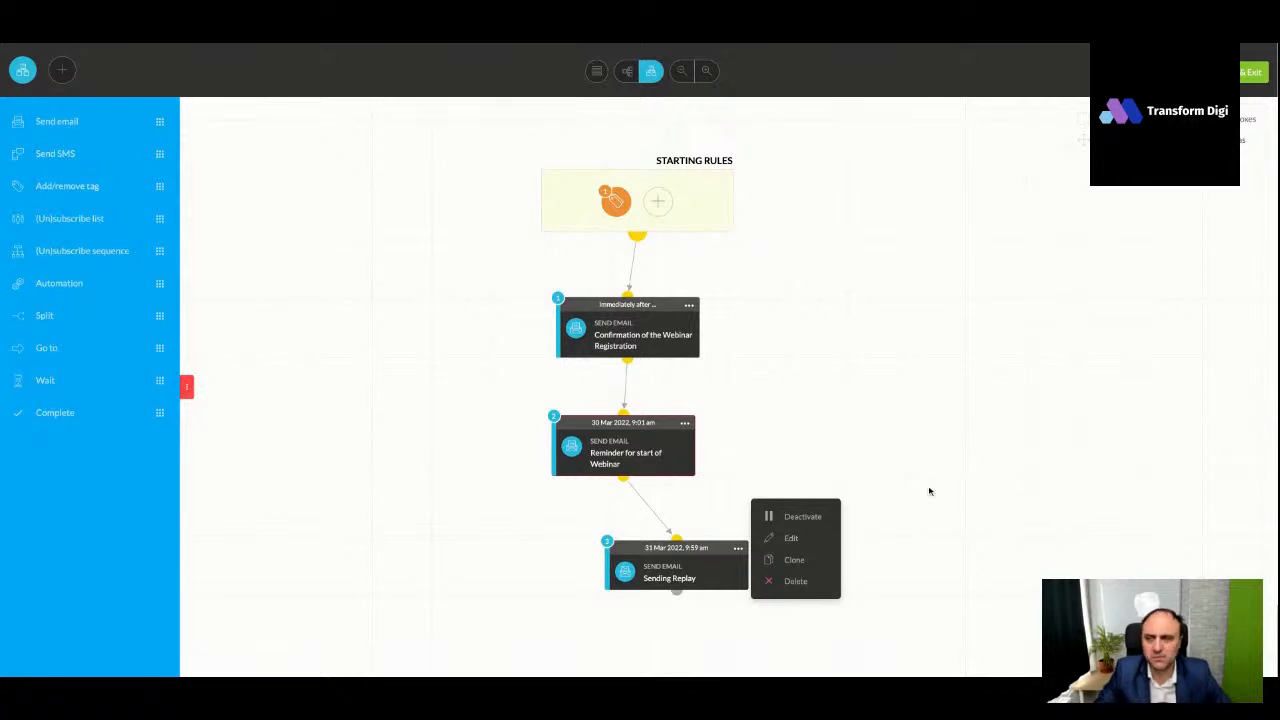
Add an active Complete step linked after Sending Replay, and save and exit the sequence
drag(55, 412, 586, 633)
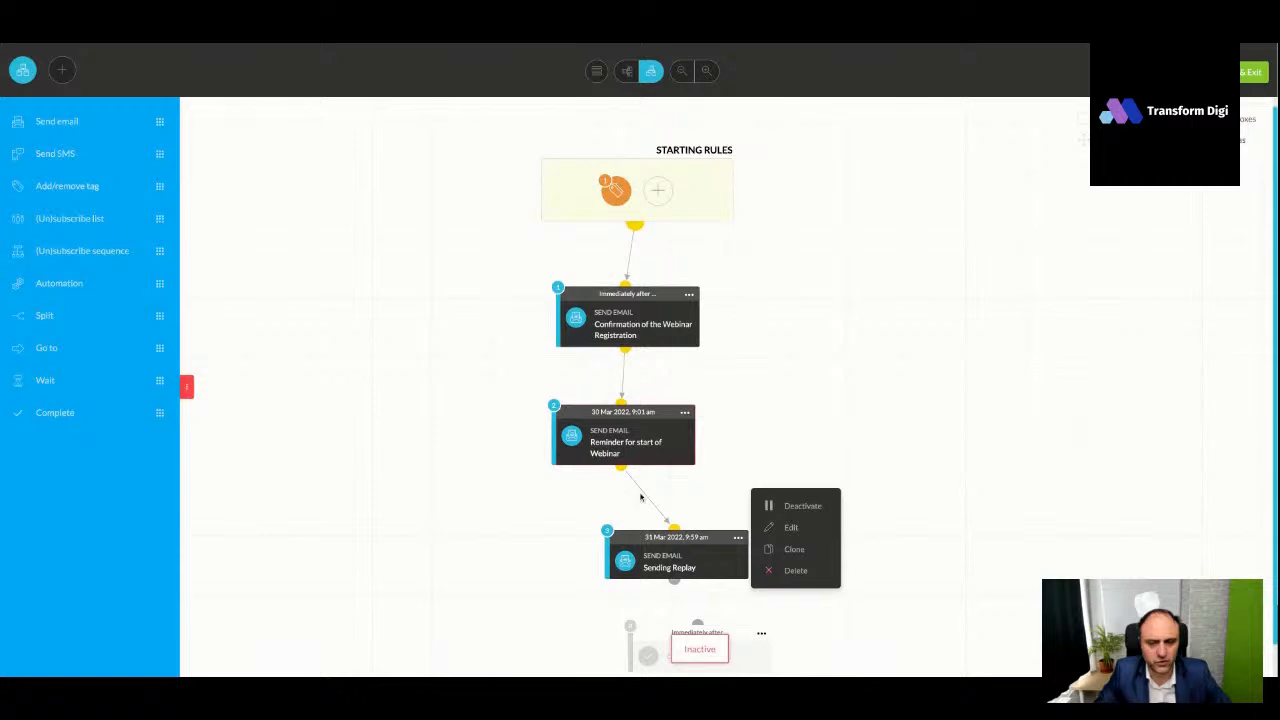
scroll(672, 532, down, 1)
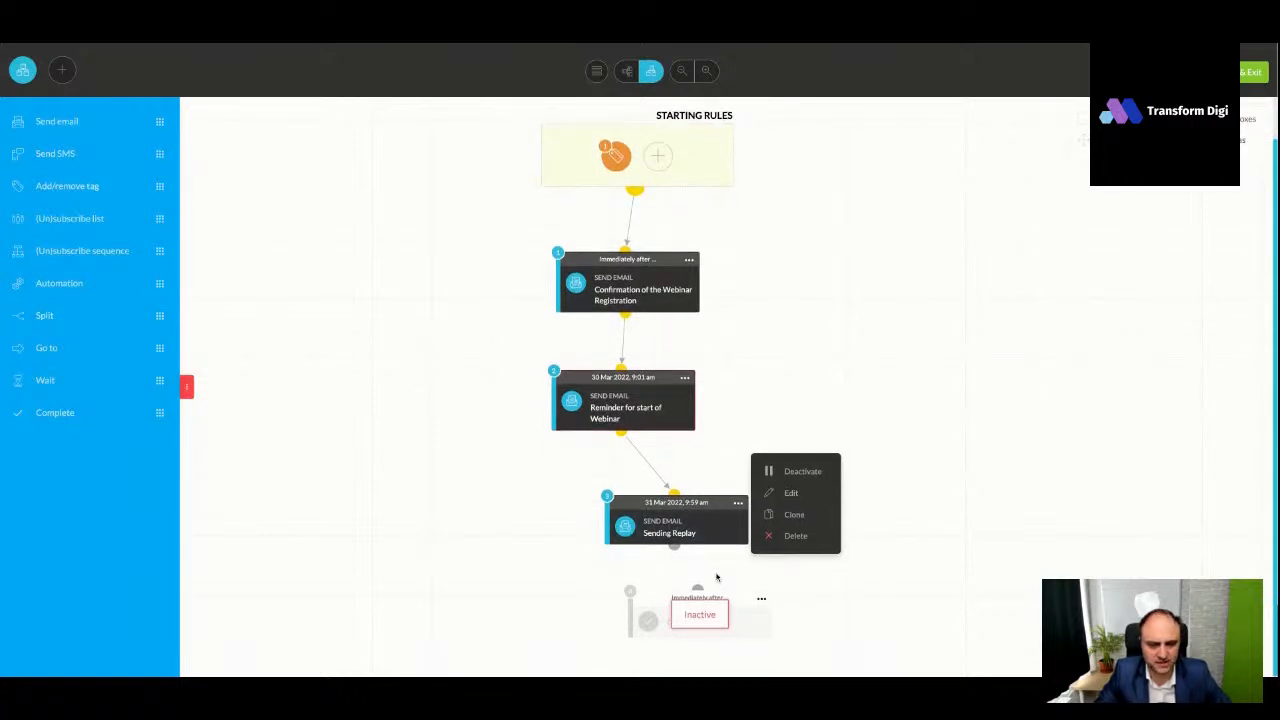
drag(674, 545, 699, 587)
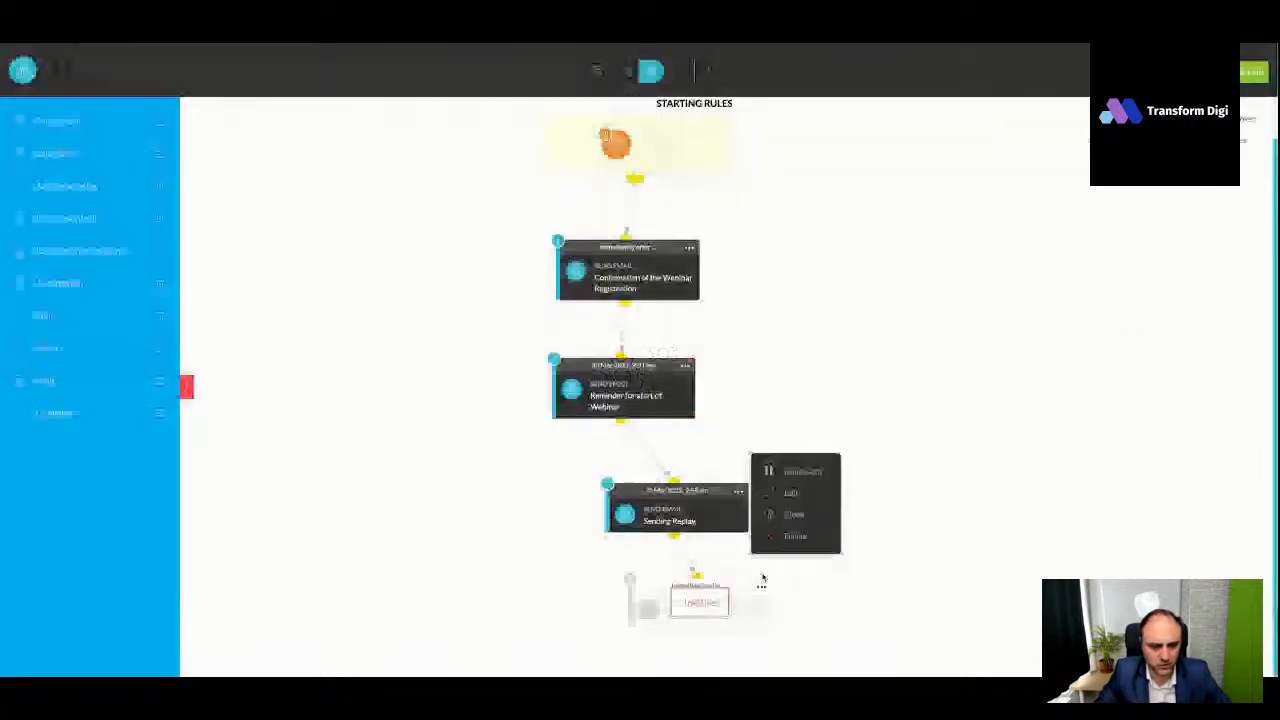
click(761, 587)
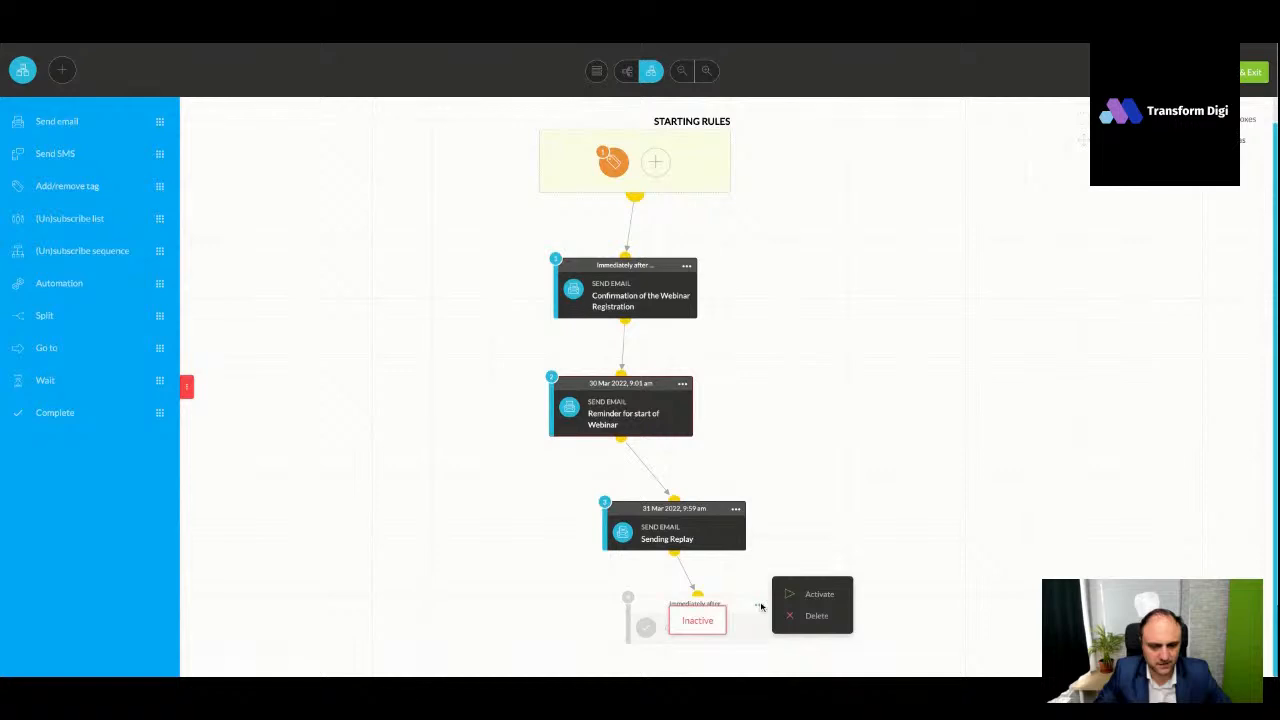
click(805, 594)
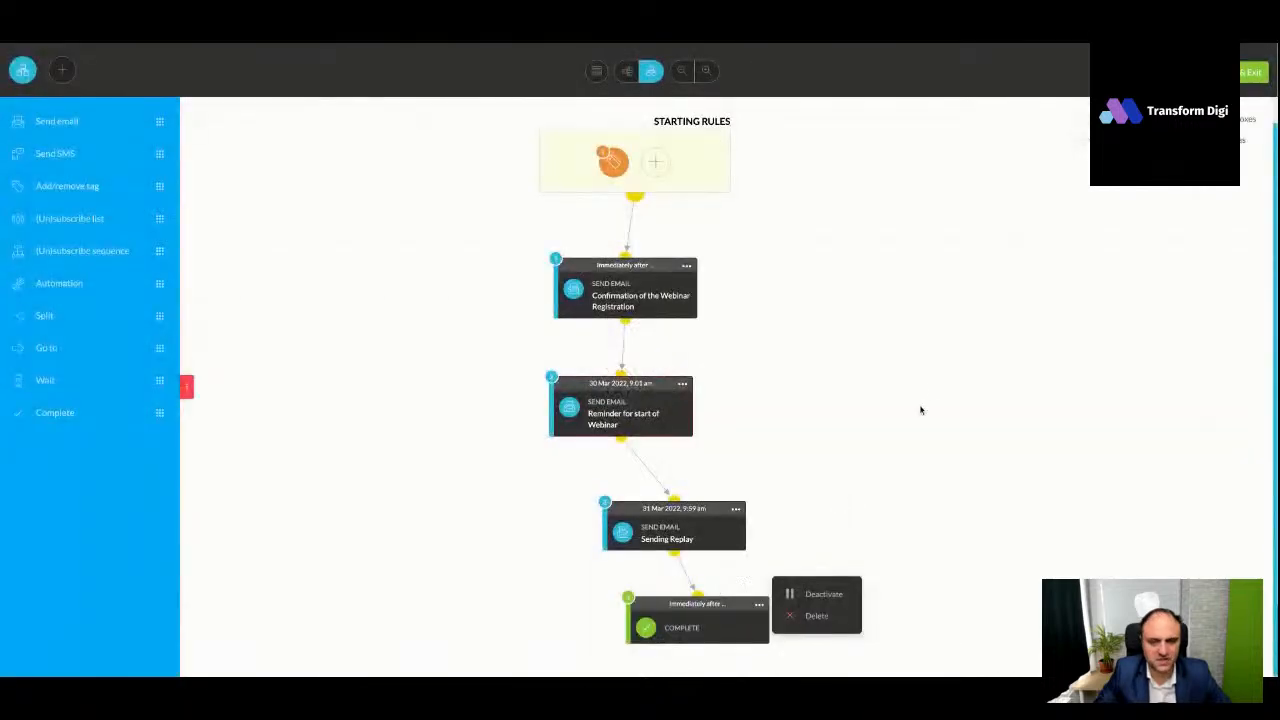
click(1262, 74)
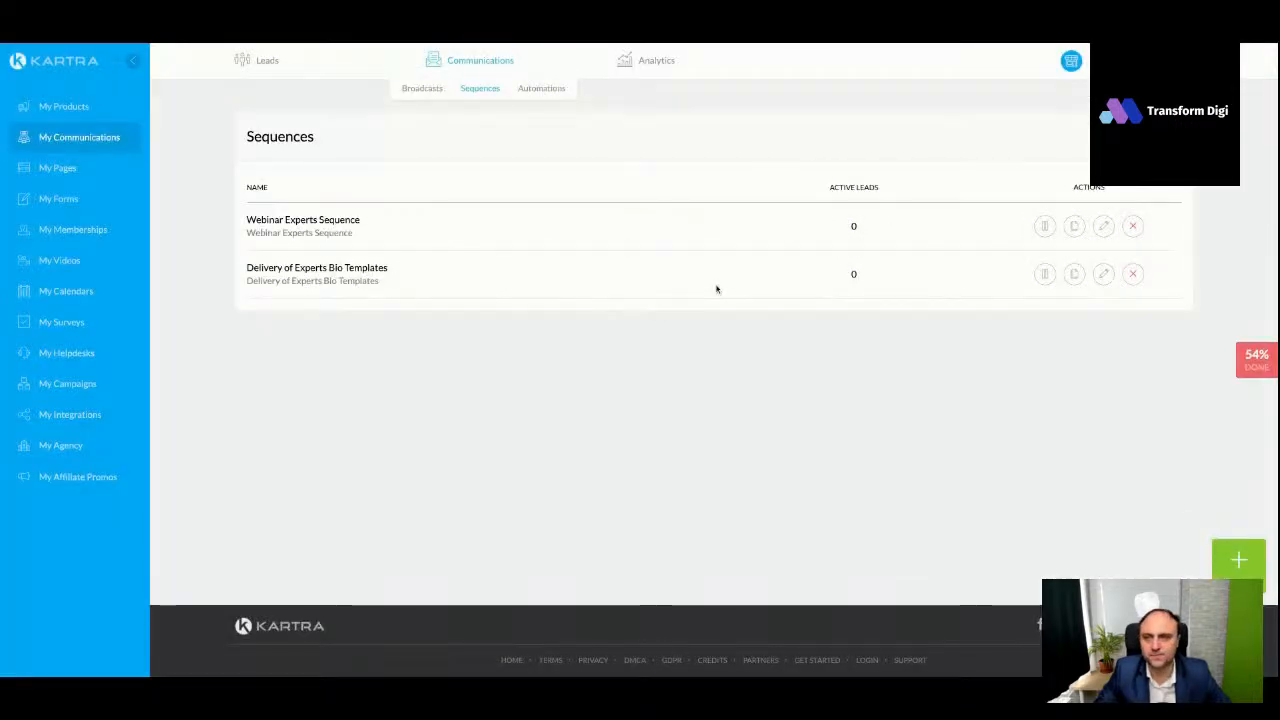
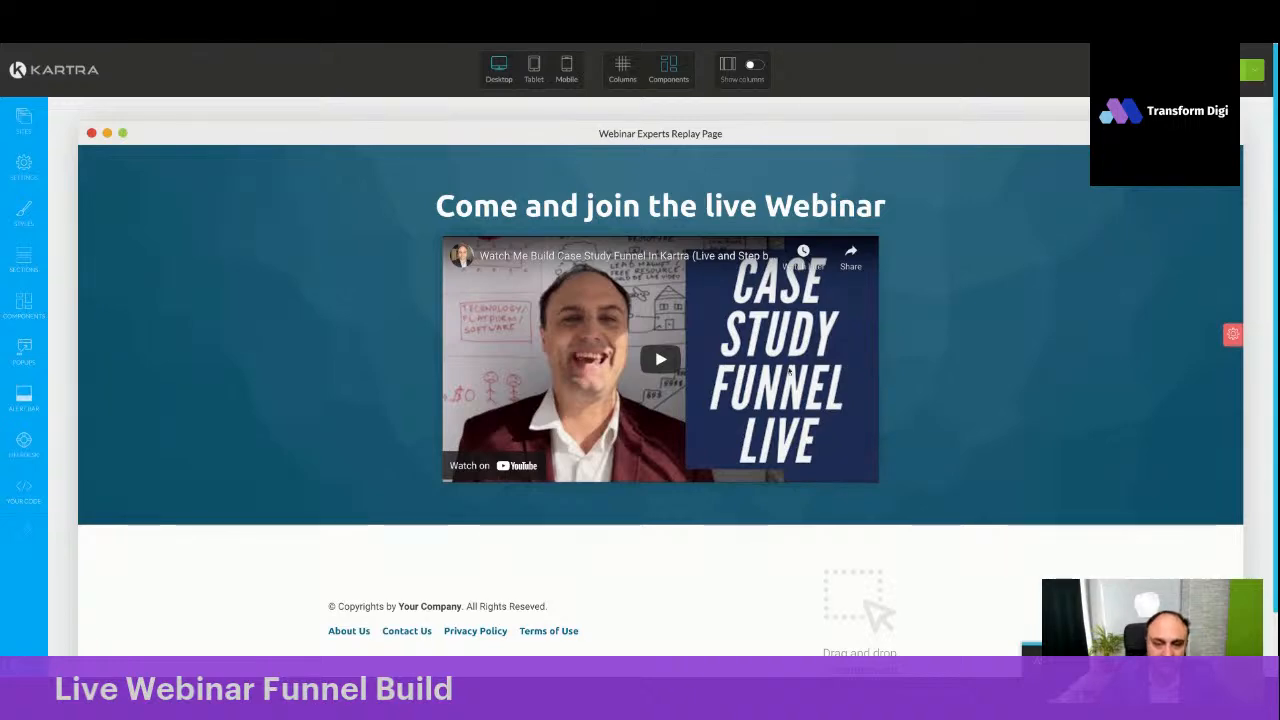
mouse_move(660, 360)
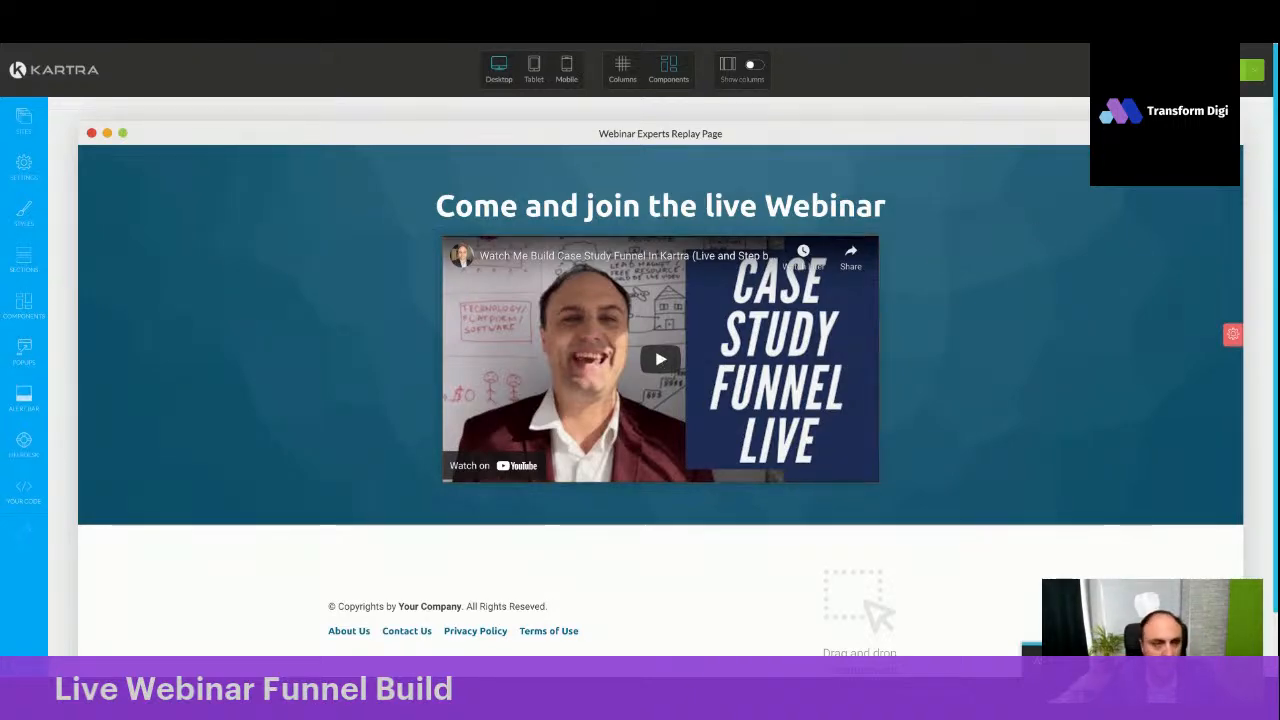
click(1253, 72)
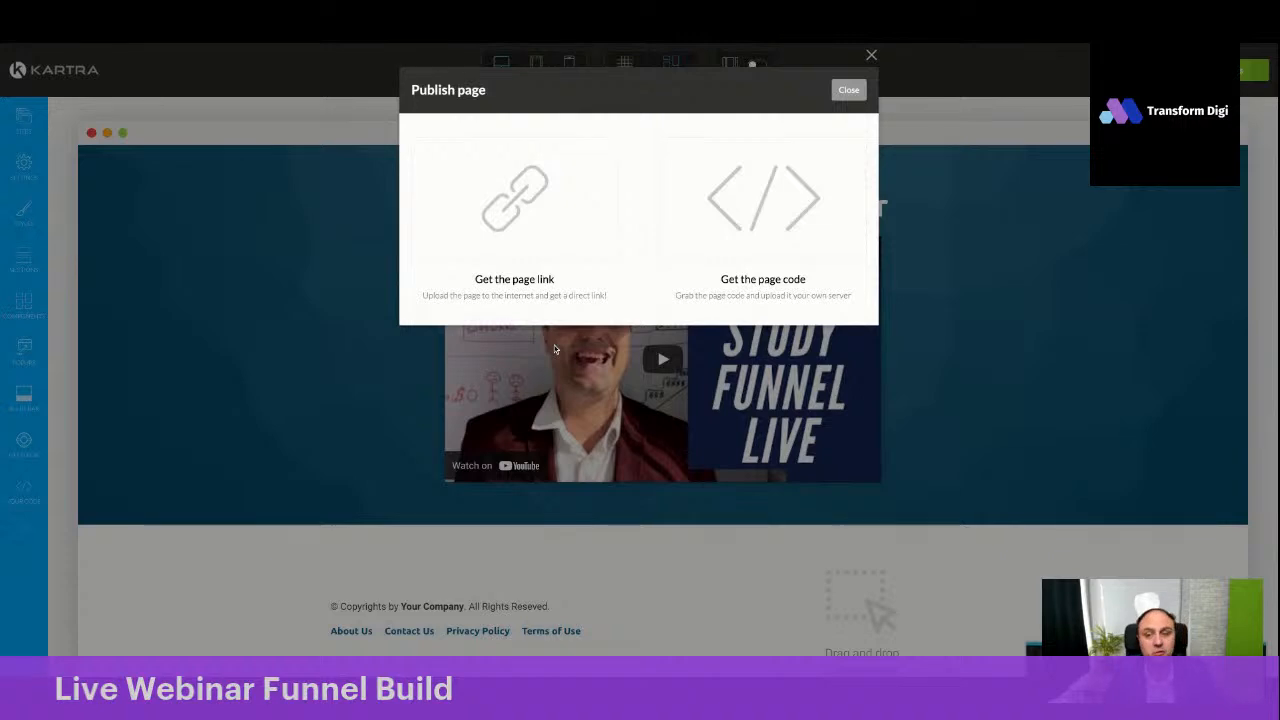
click(856, 364)
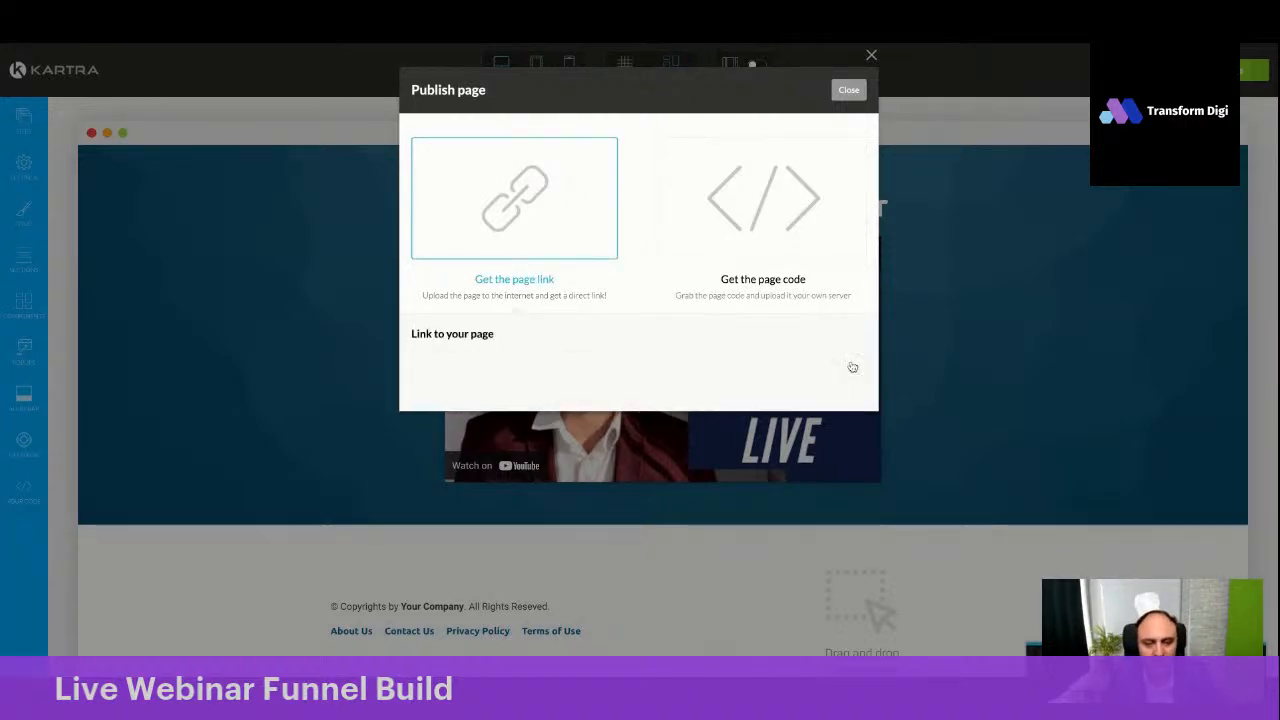
click(490, 370)
click(482, 409)
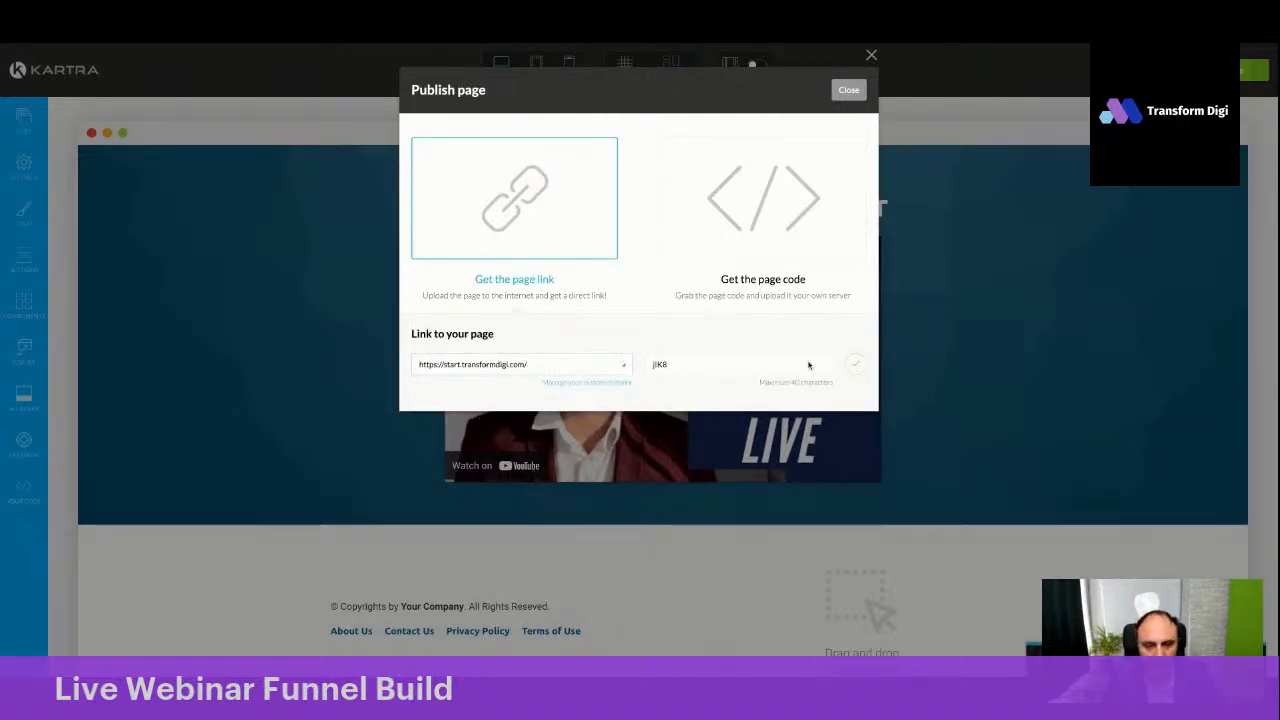
click(856, 366)
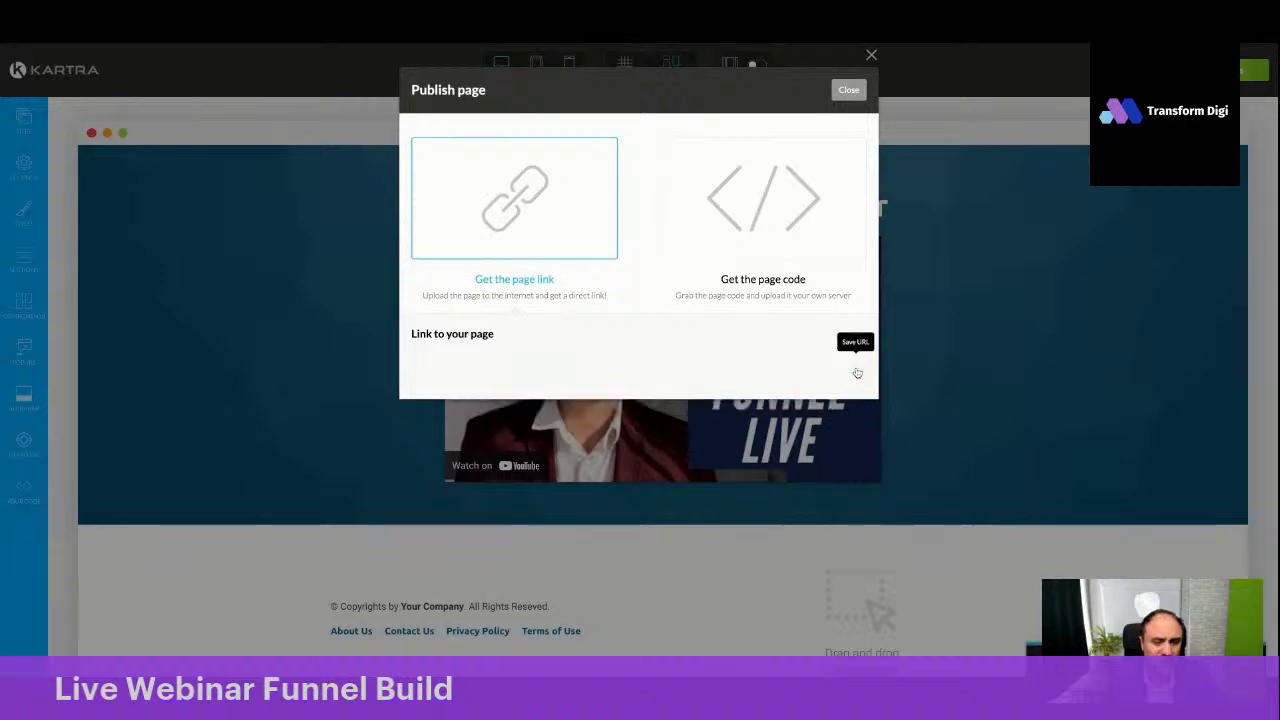
click(849, 90)
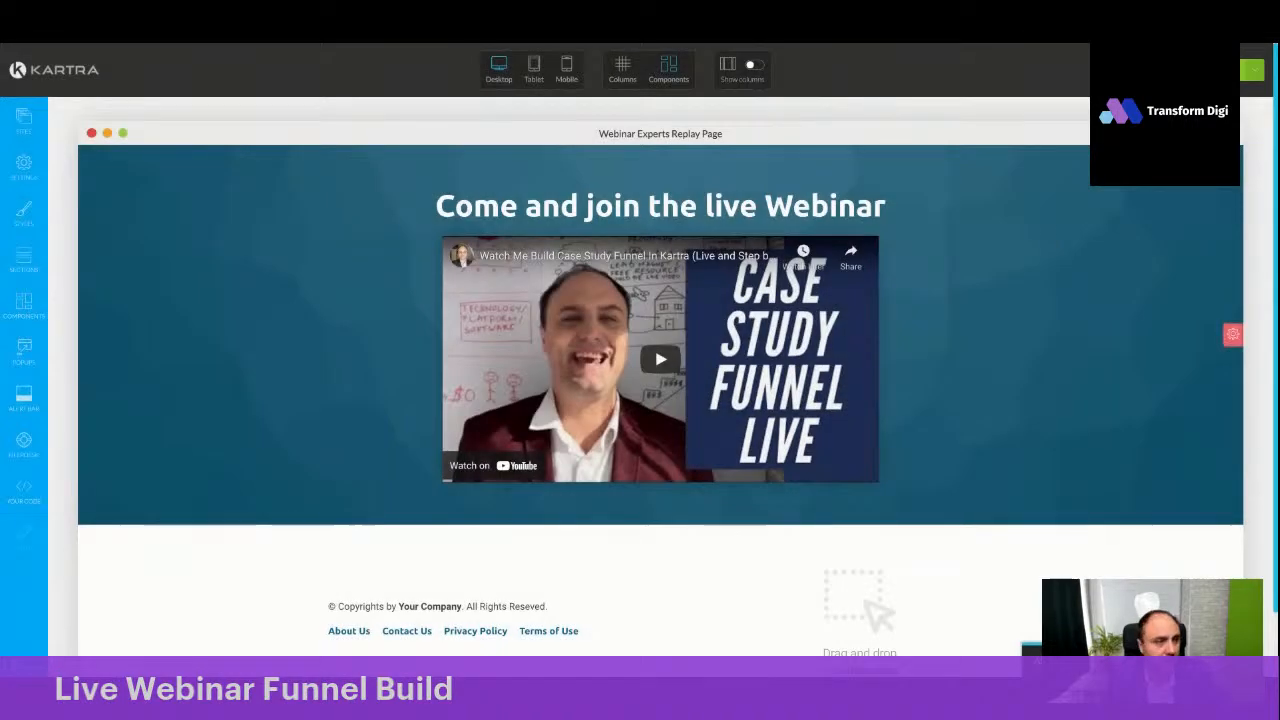
Open the published replay page from its link and check video playback by skipping to different points
click(1252, 70)
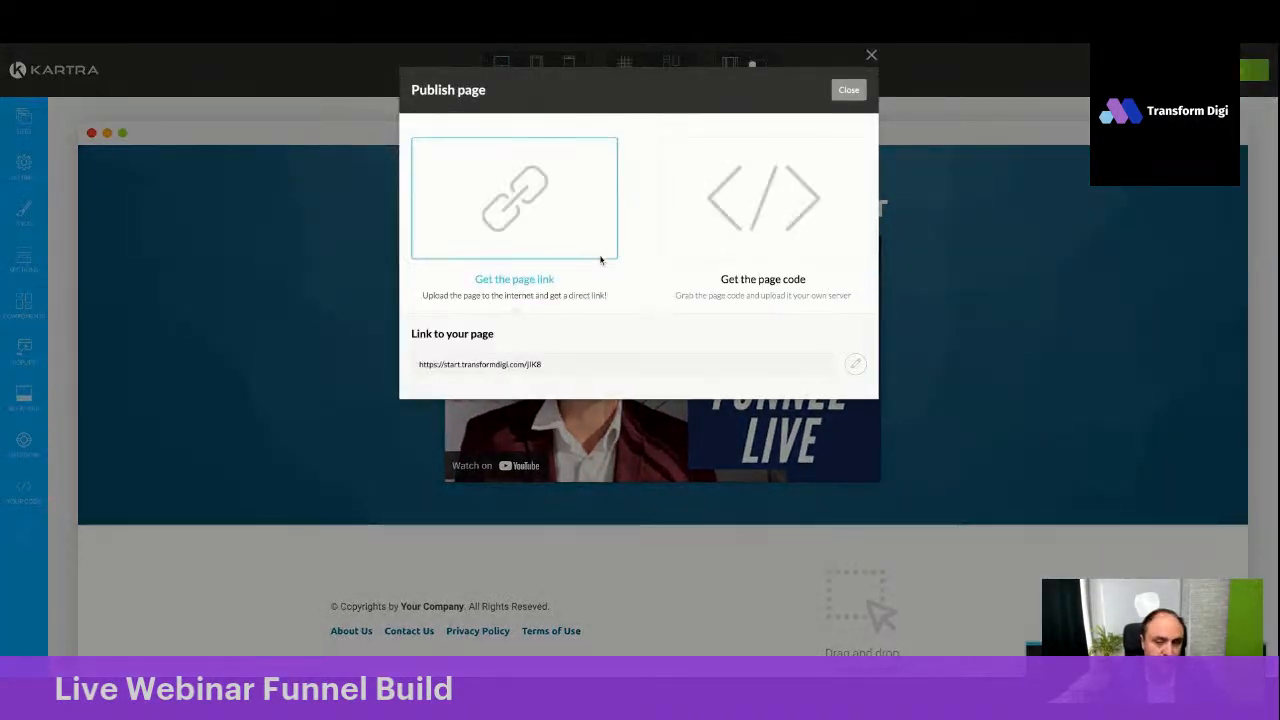
click(520, 367)
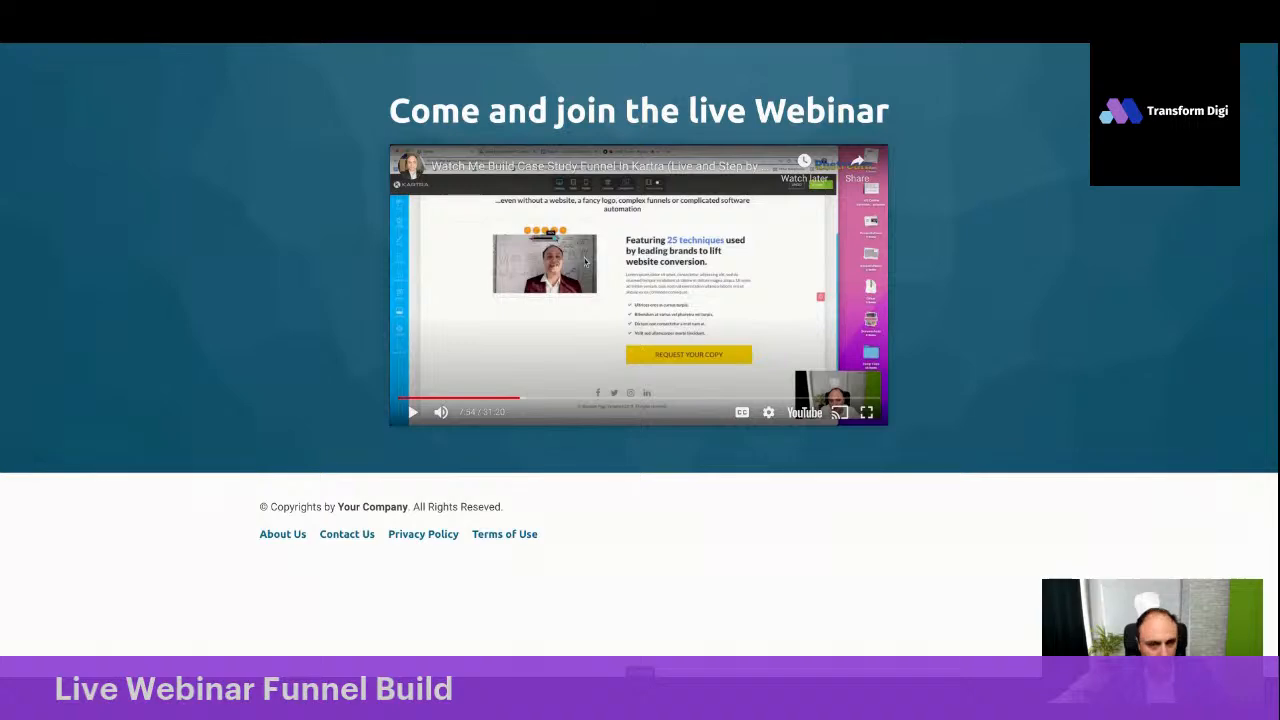
click(636, 288)
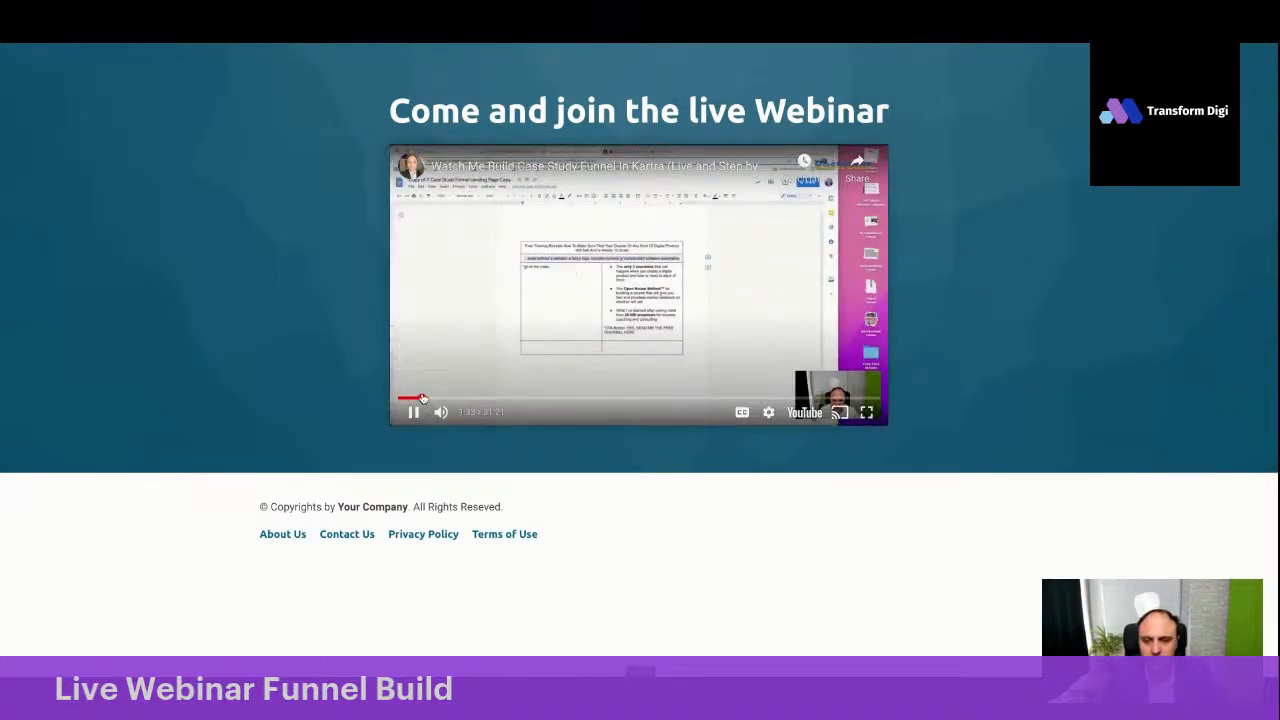
click(568, 398)
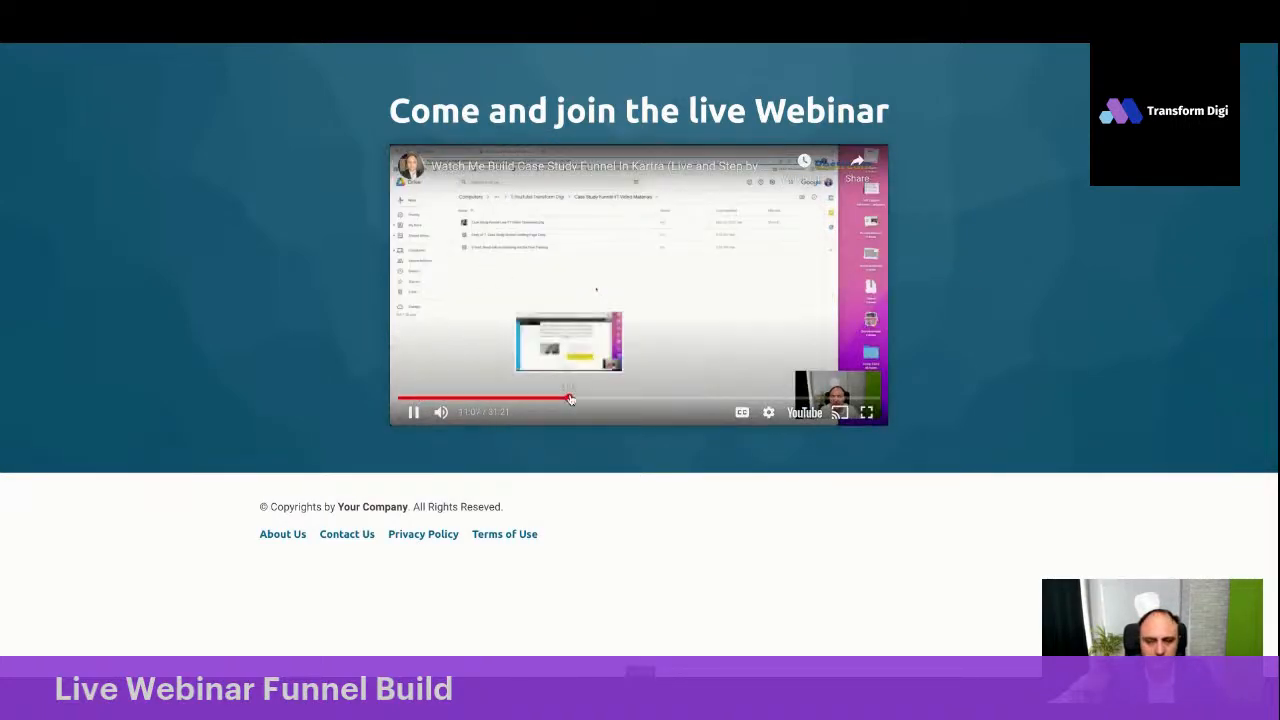
click(658, 400)
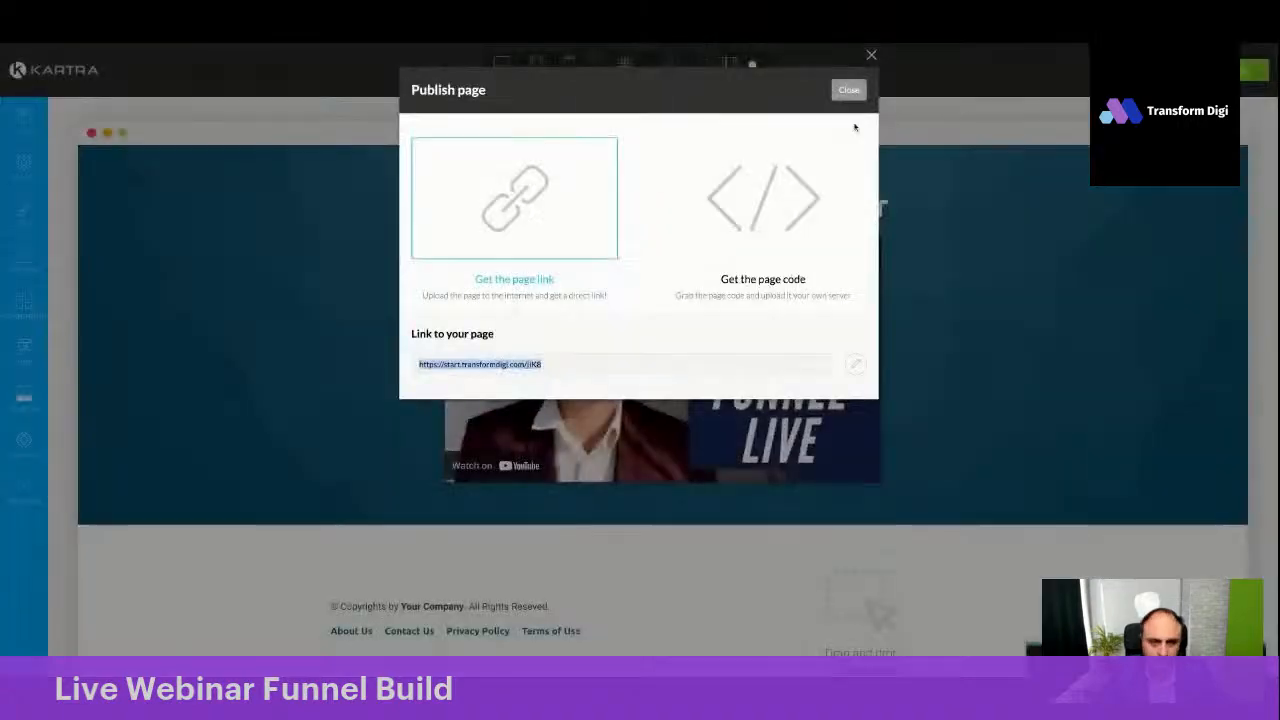
Reopen the replay page's publishing options to get its page link, and return from the page builder to the dashboard
click(849, 89)
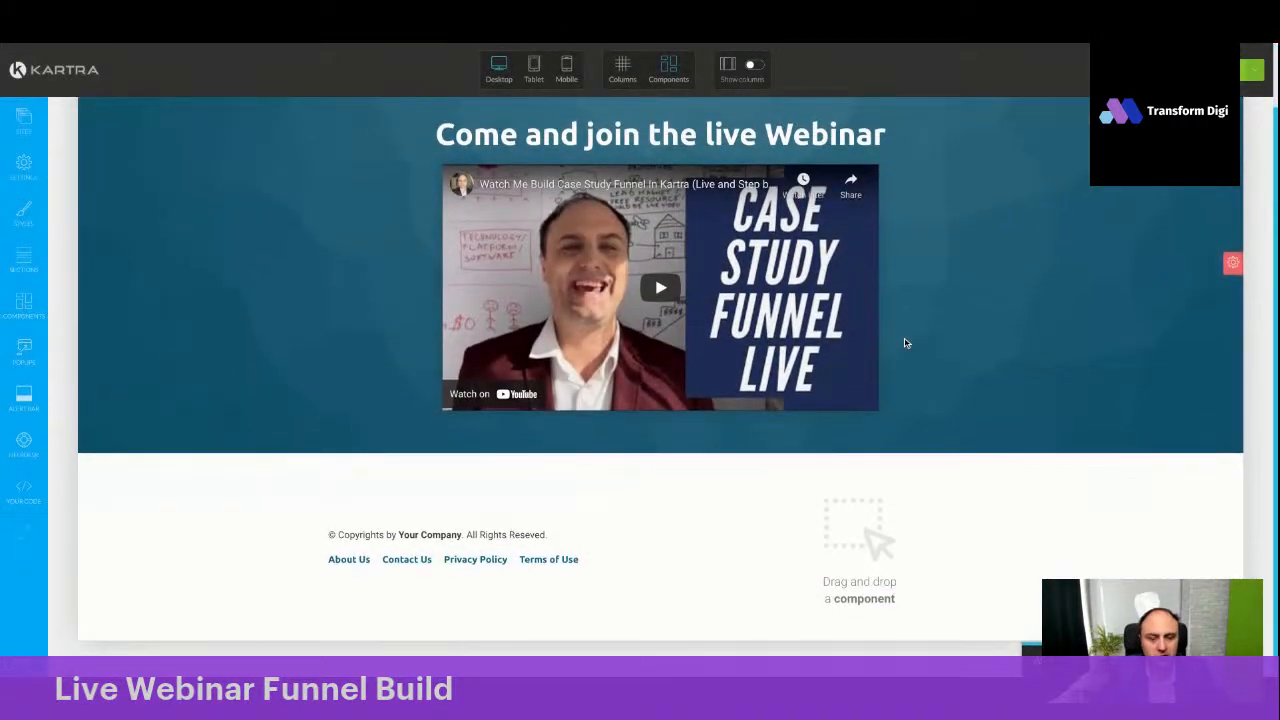
click(1260, 73)
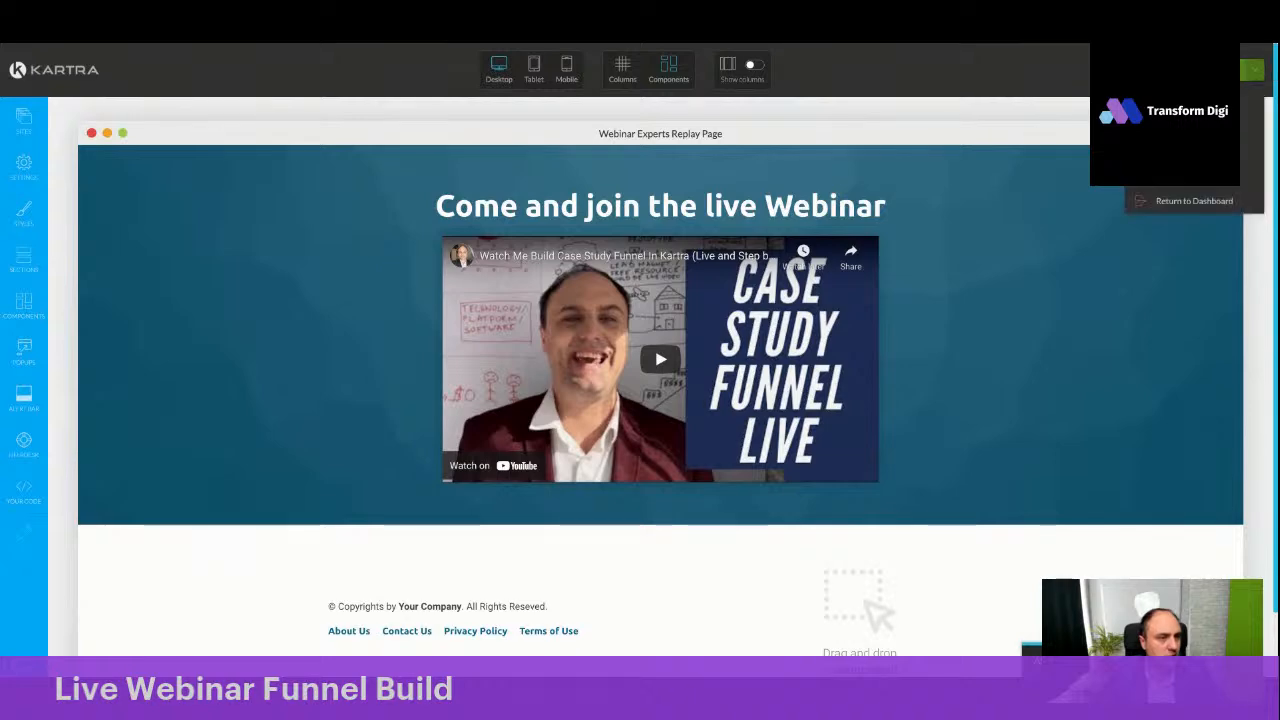
click(1190, 168)
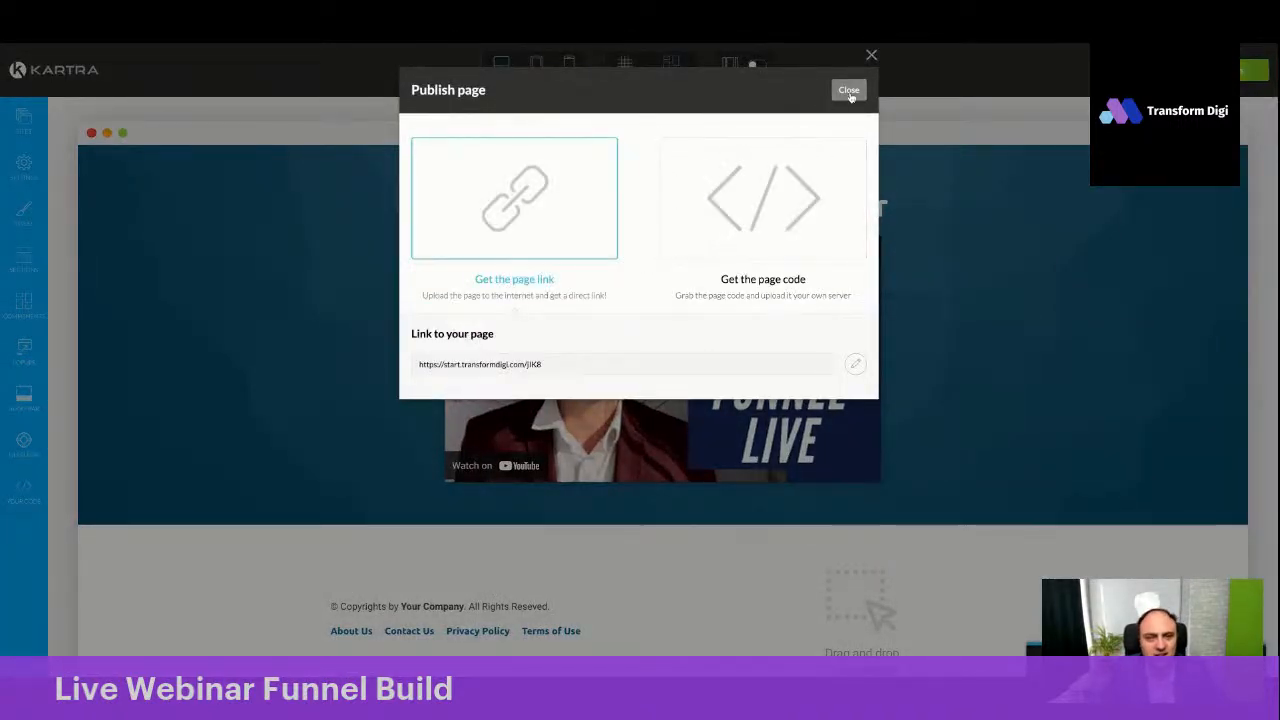
click(848, 89)
click(1255, 72)
click(1185, 202)
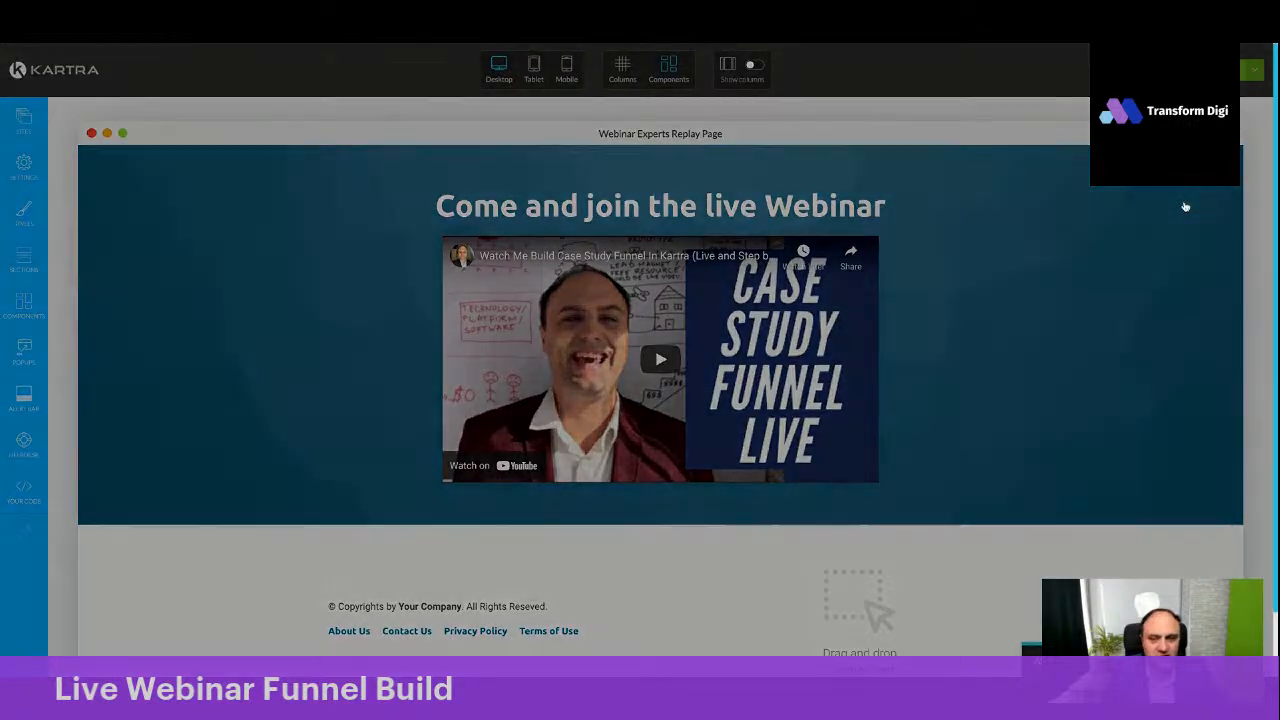
click(748, 90)
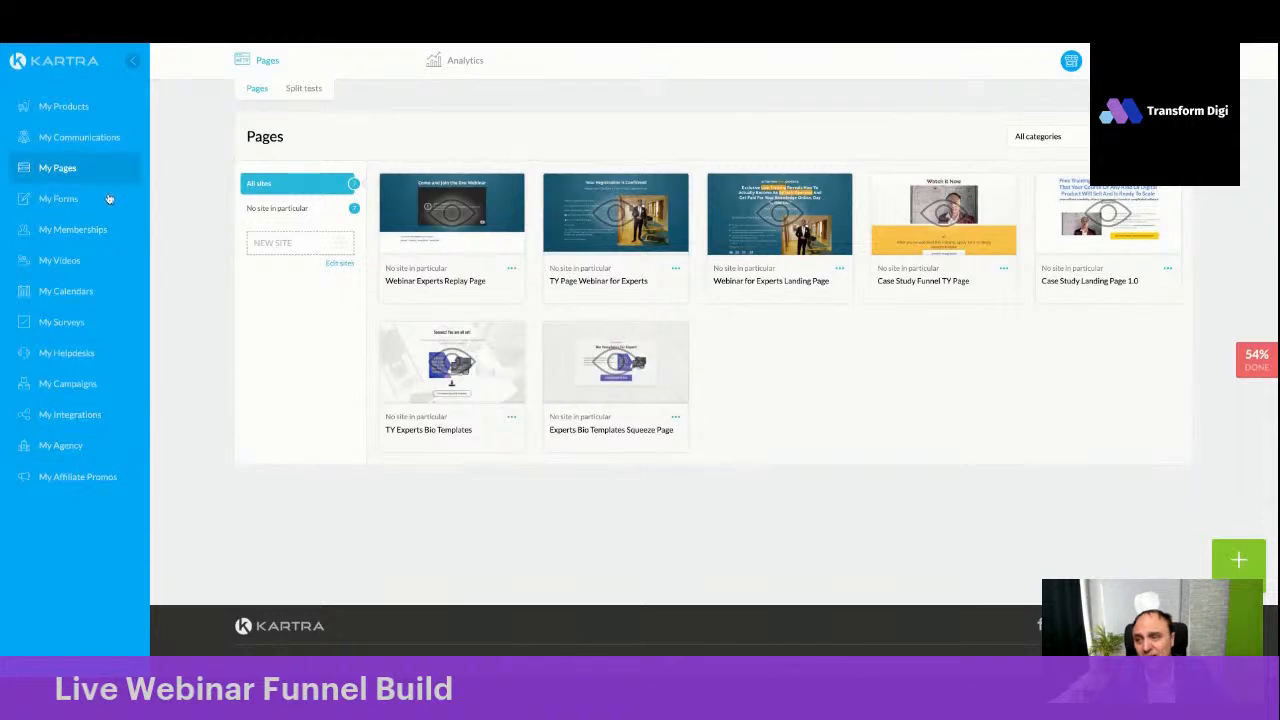
Open the Webinar Experts Sequence for editing from the communication sequences
click(86, 141)
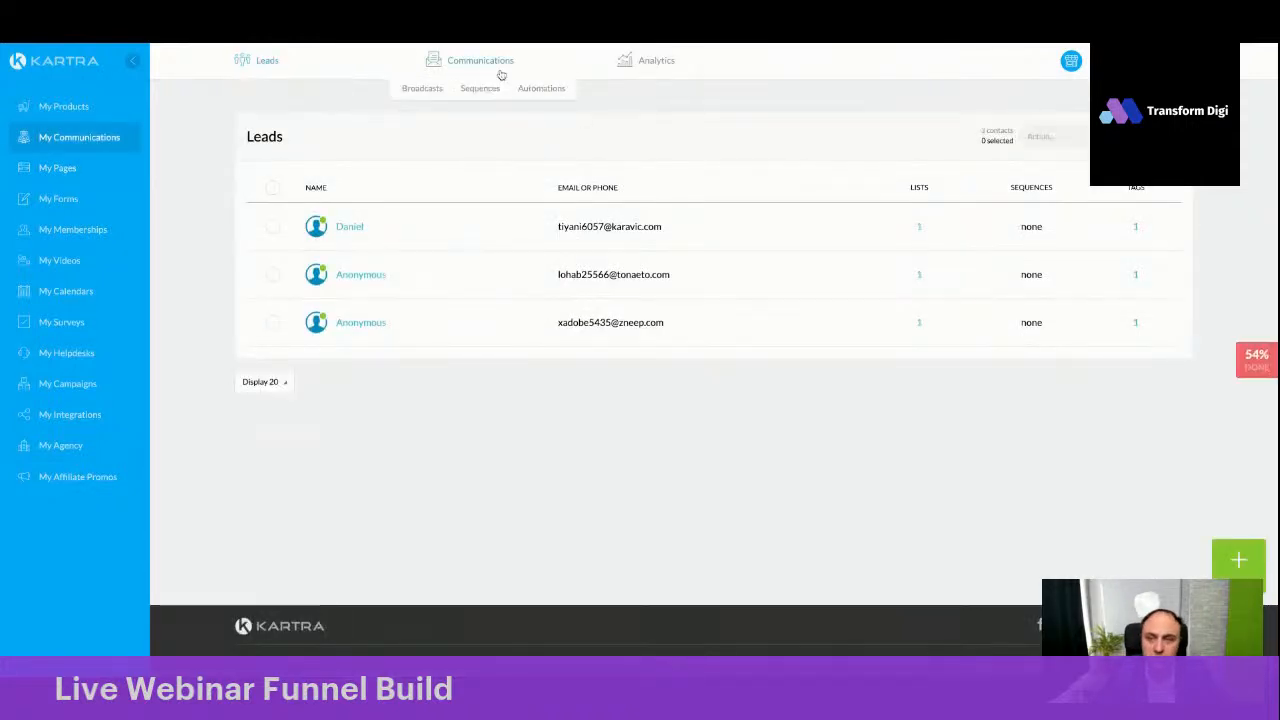
click(480, 89)
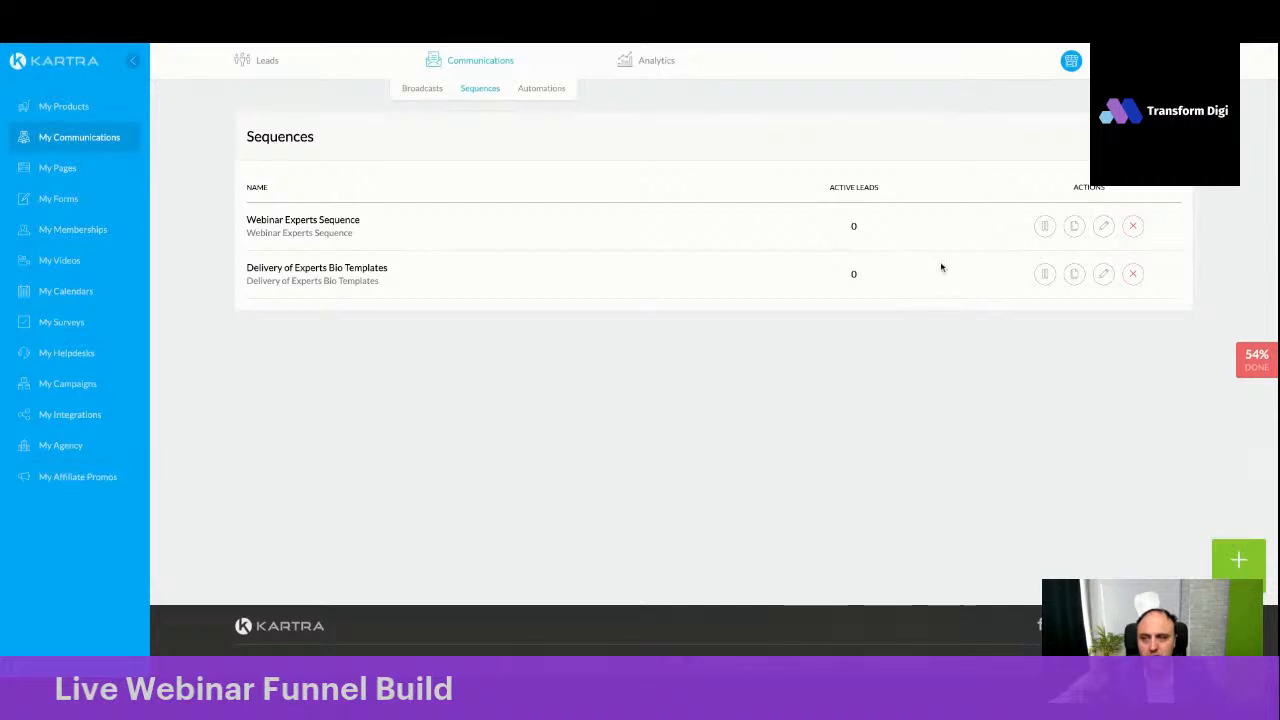
click(1104, 227)
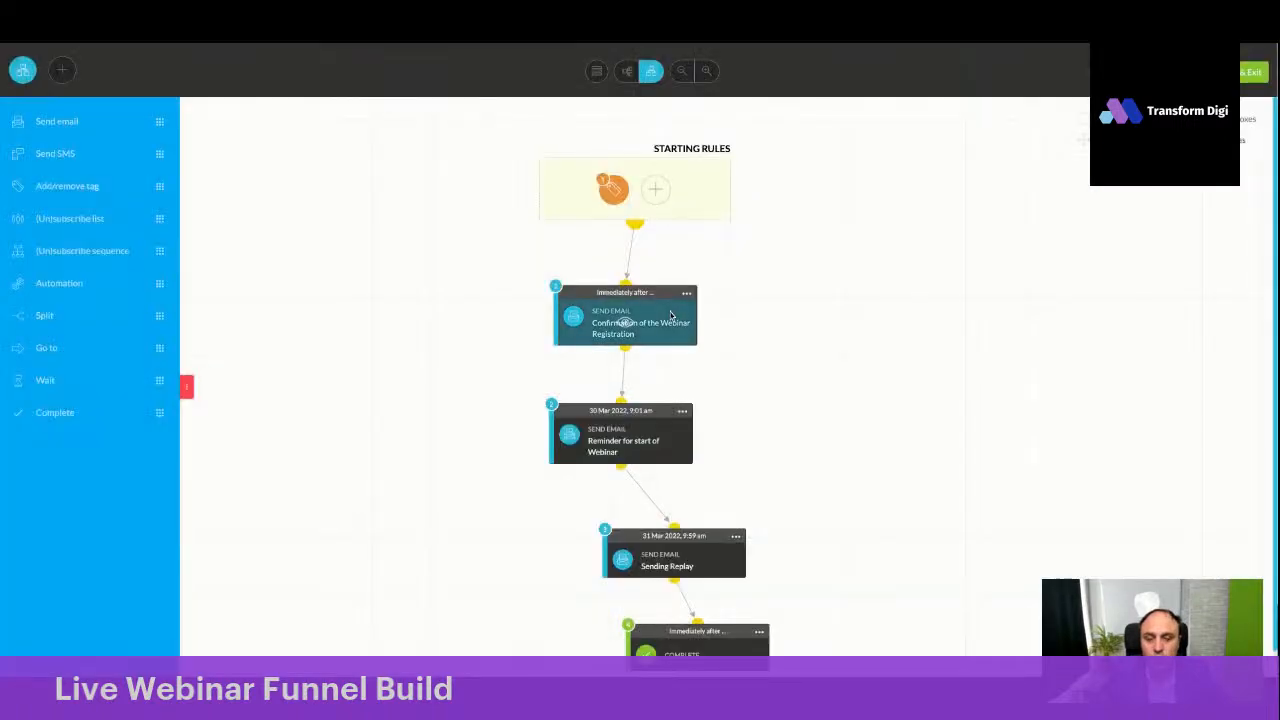
click(686, 265)
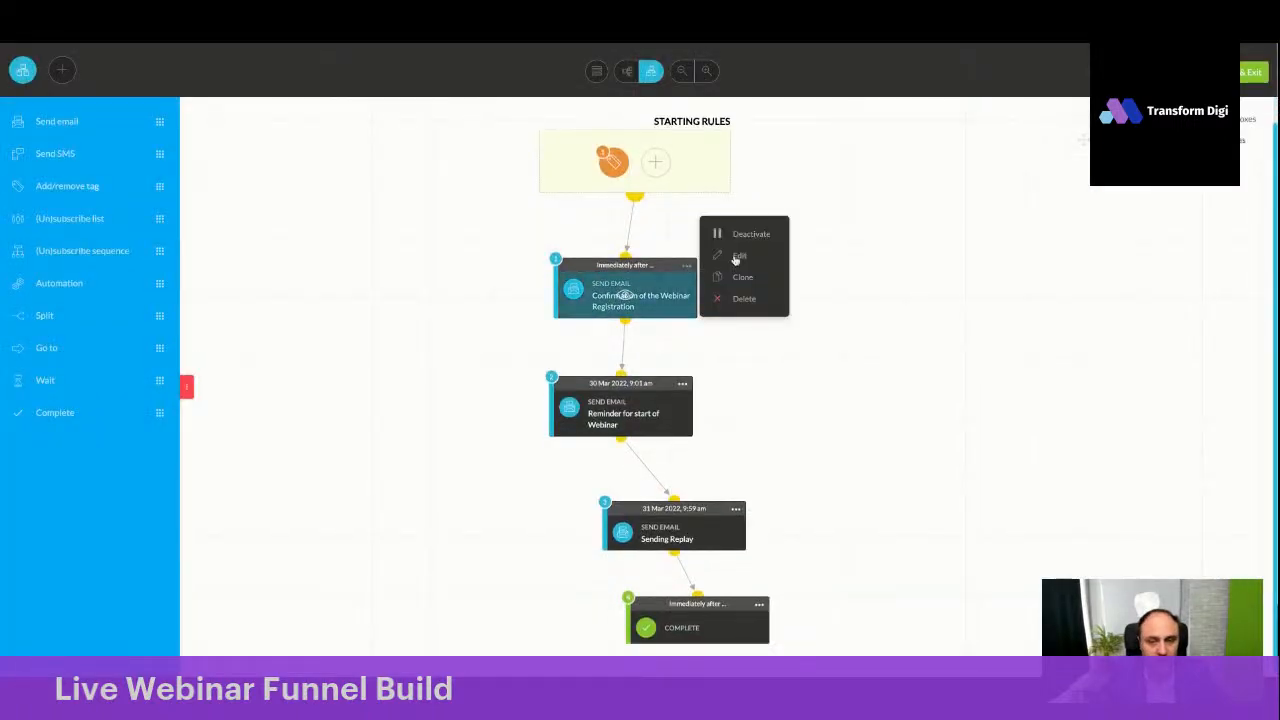
click(738, 256)
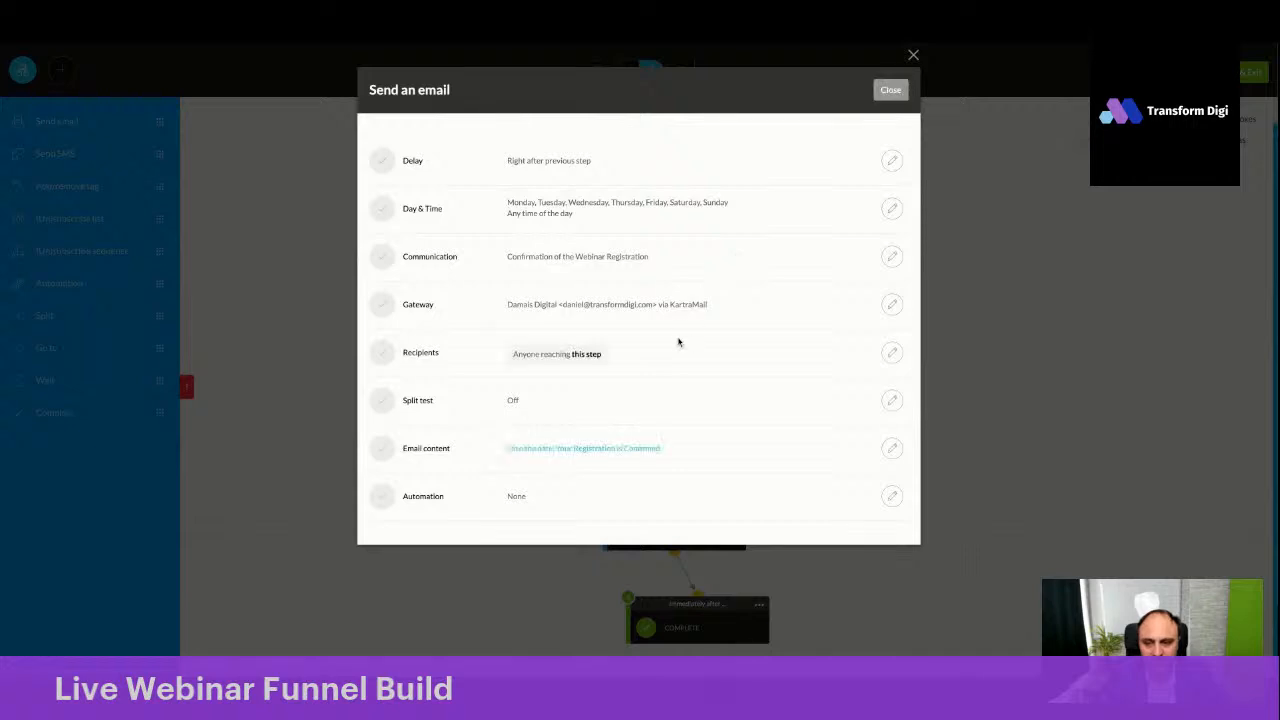
click(891, 448)
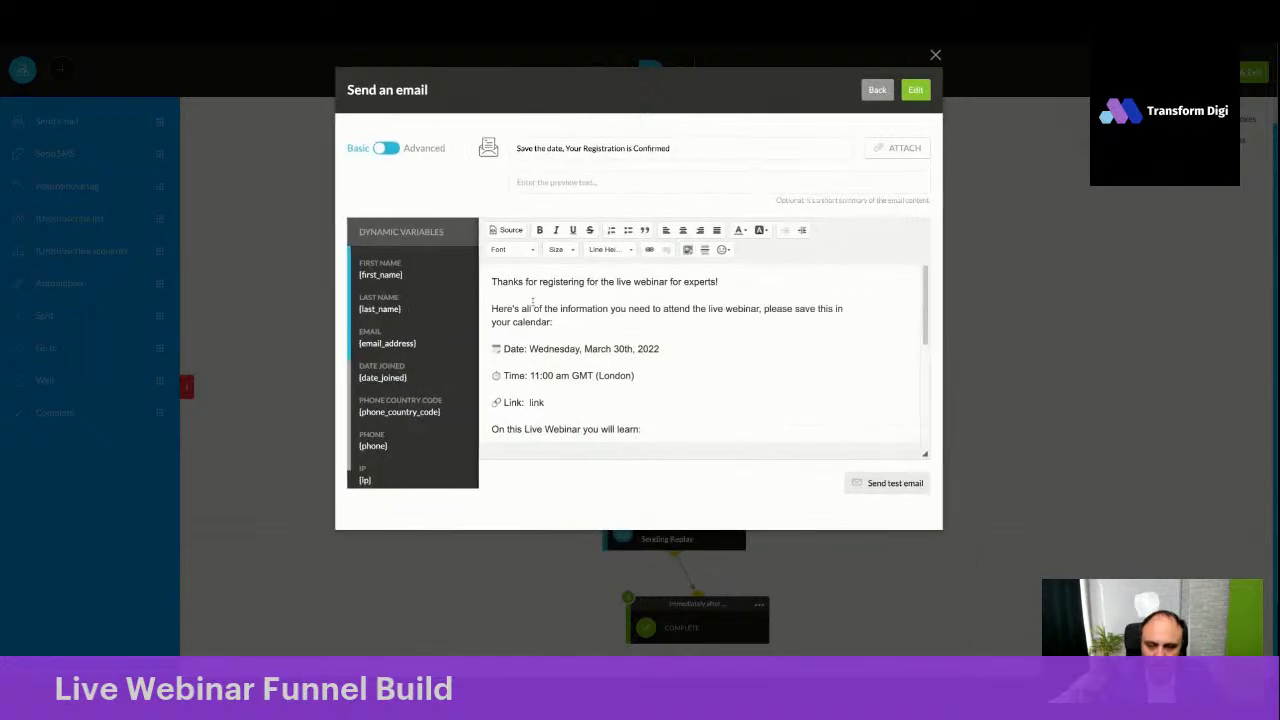
double_click(360, 382)
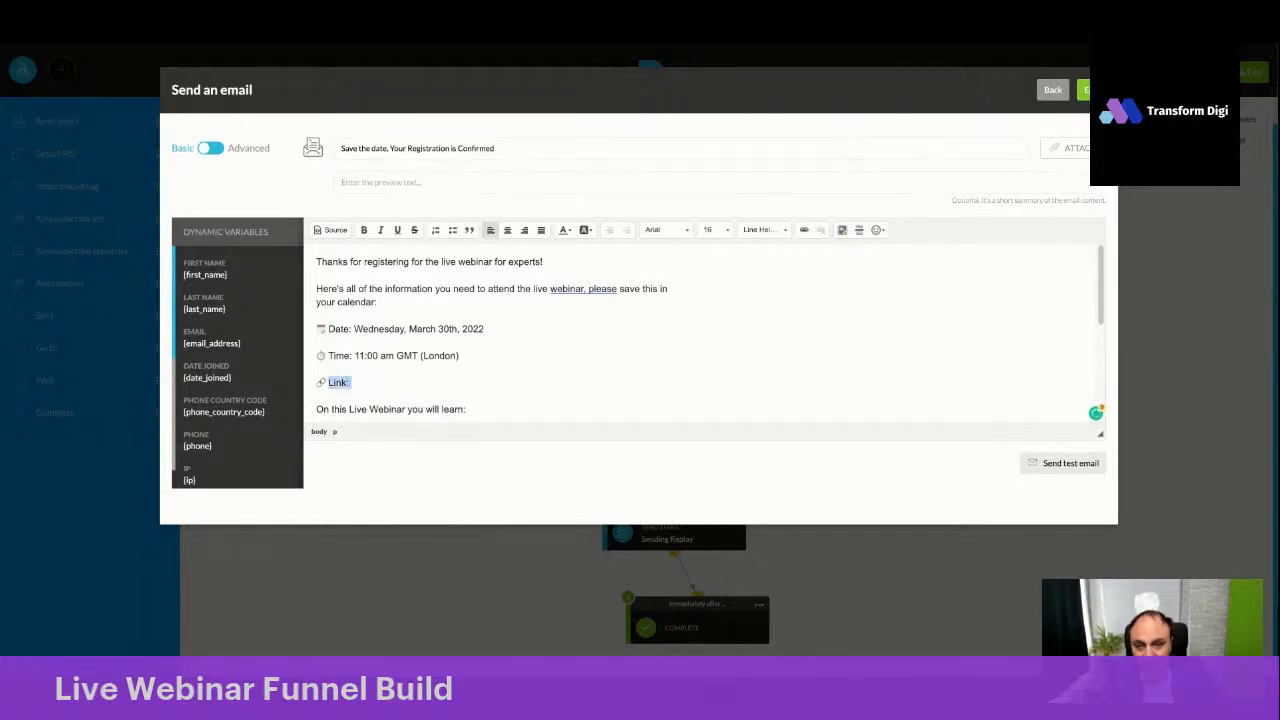
click(804, 231)
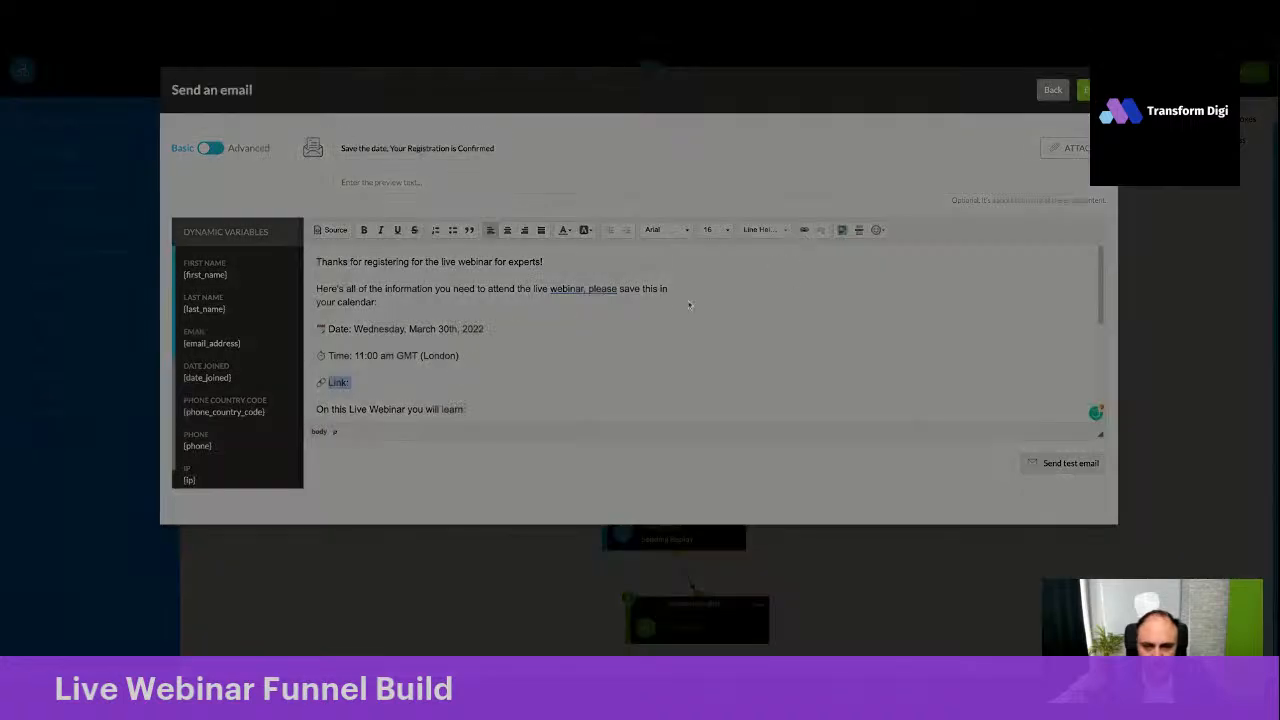
text(start.transformdigi.com/jIK8)
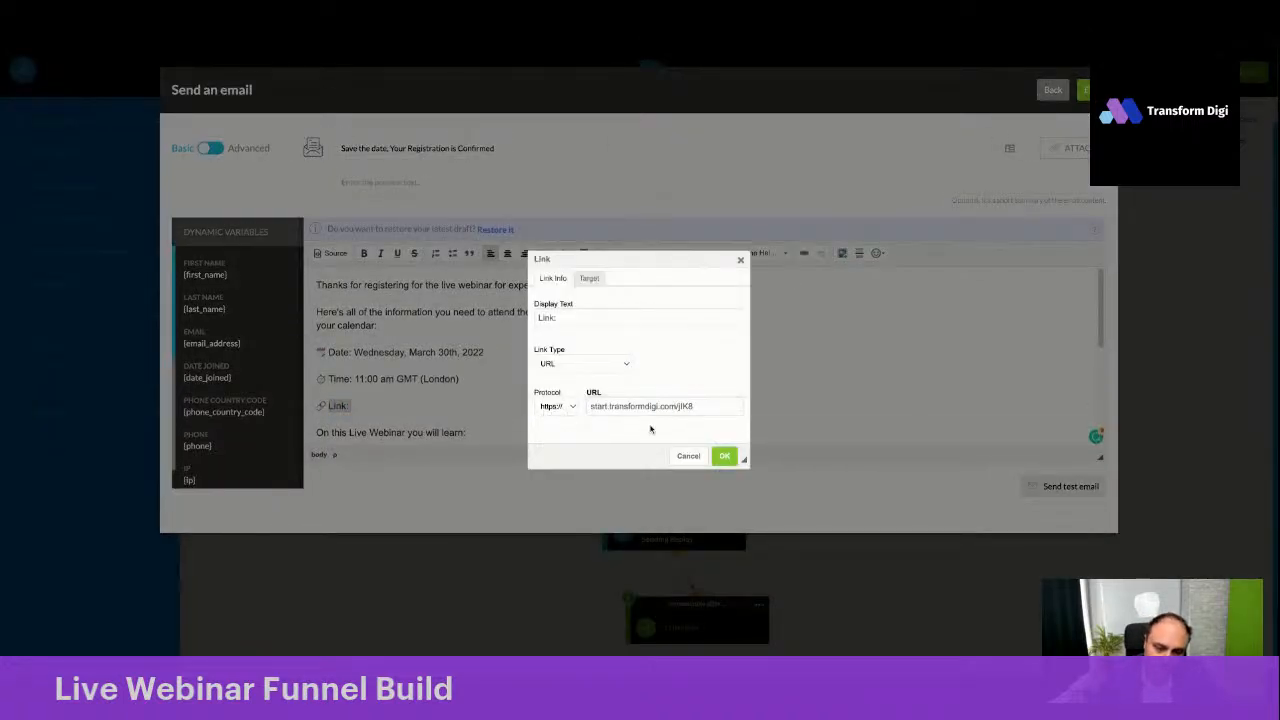
click(724, 456)
click(710, 362)
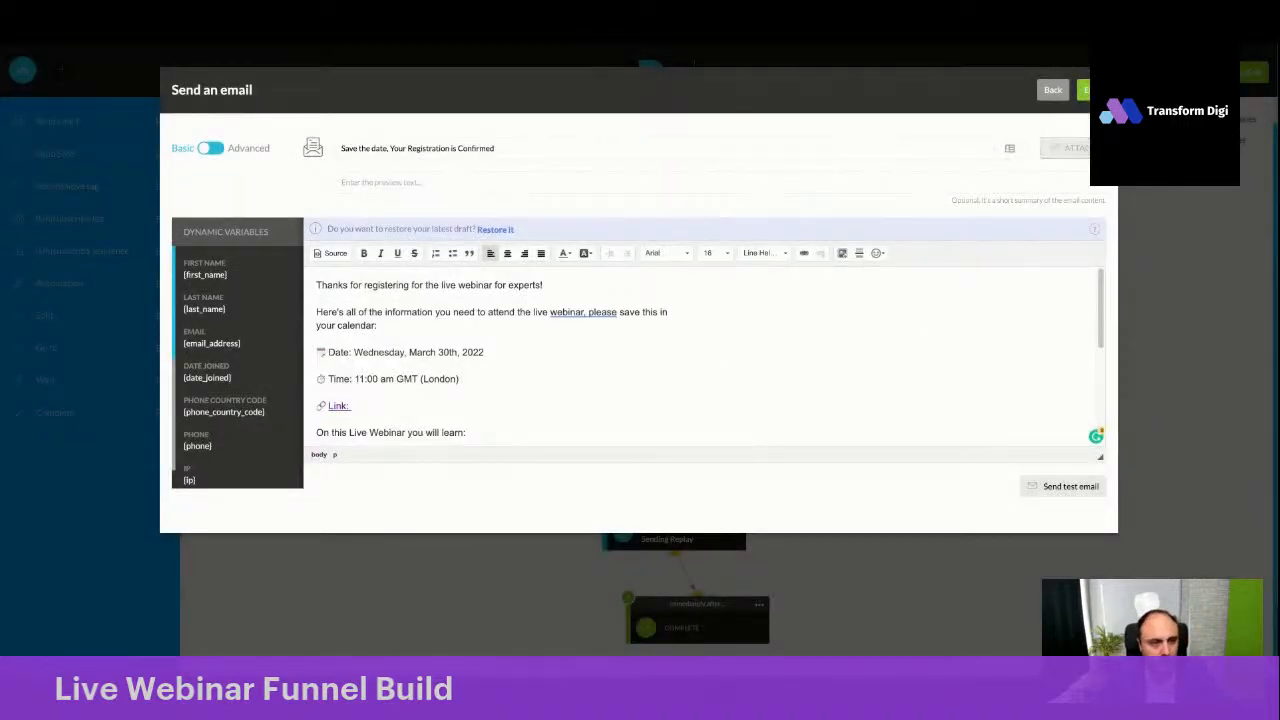
Submit the confirmation email, revise its body by deleting text, save it and close the email step's settings
click(1085, 90)
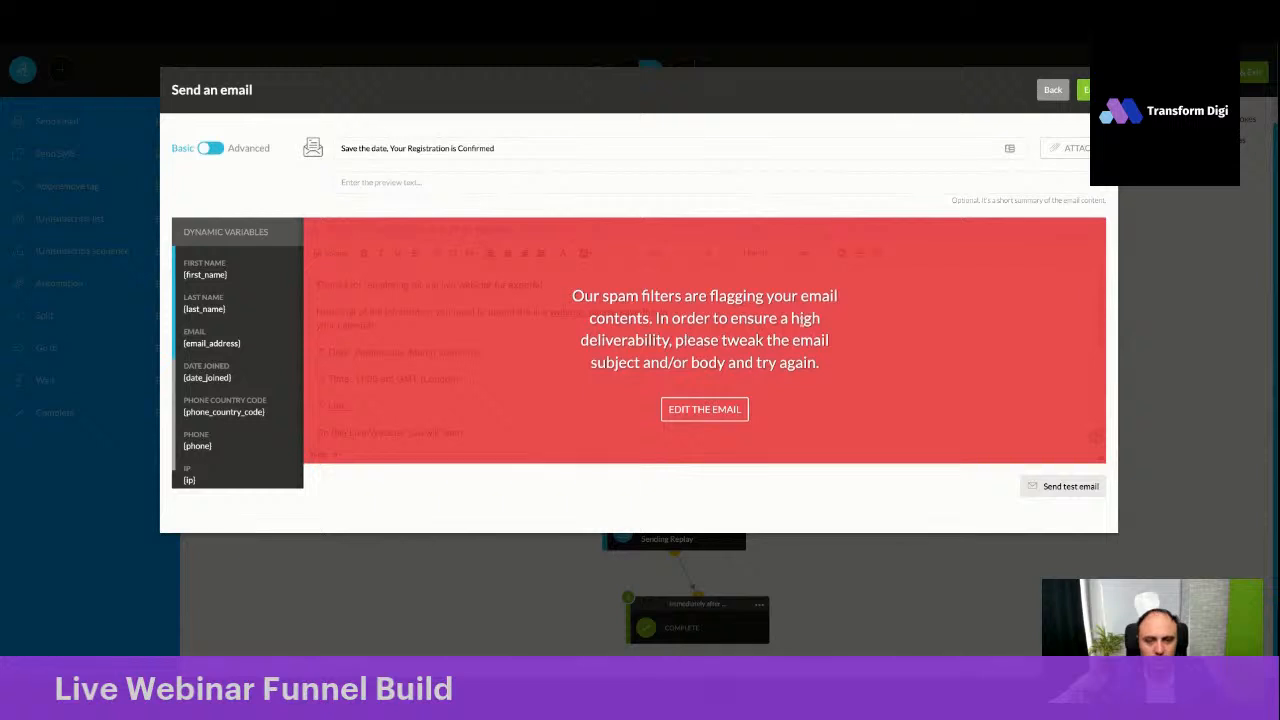
click(702, 411)
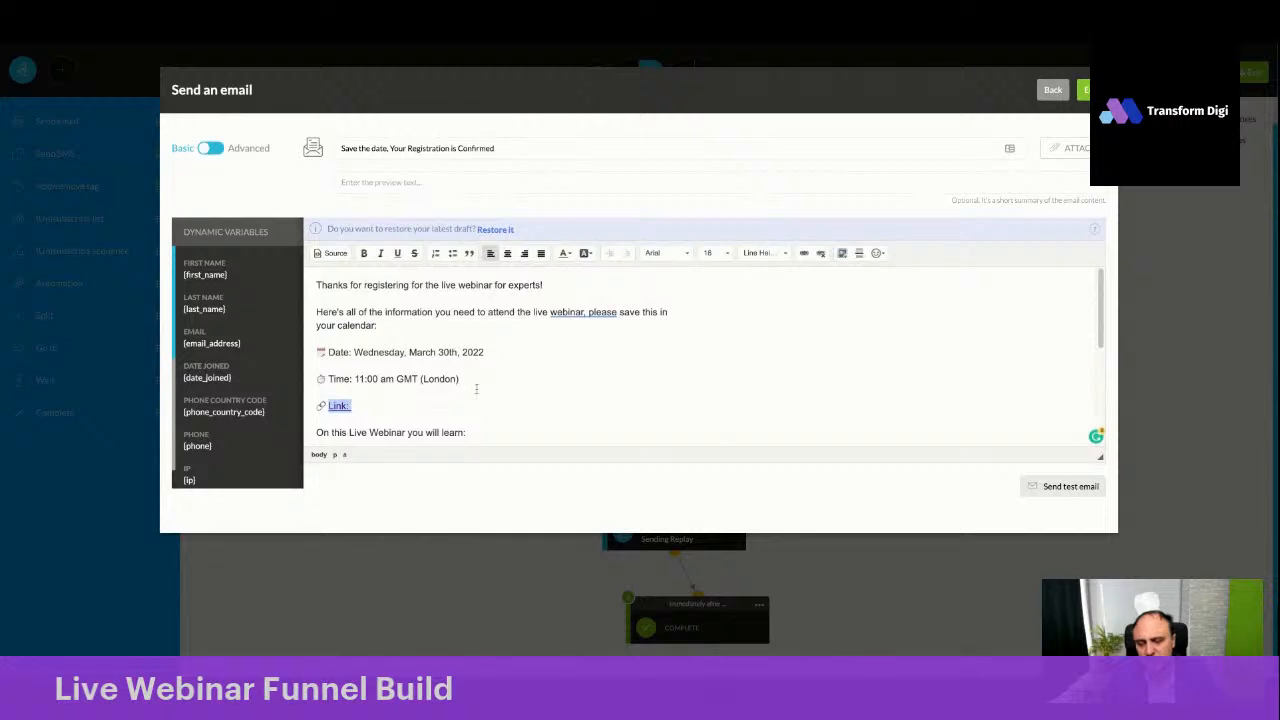
scroll(612, 366, down, 2)
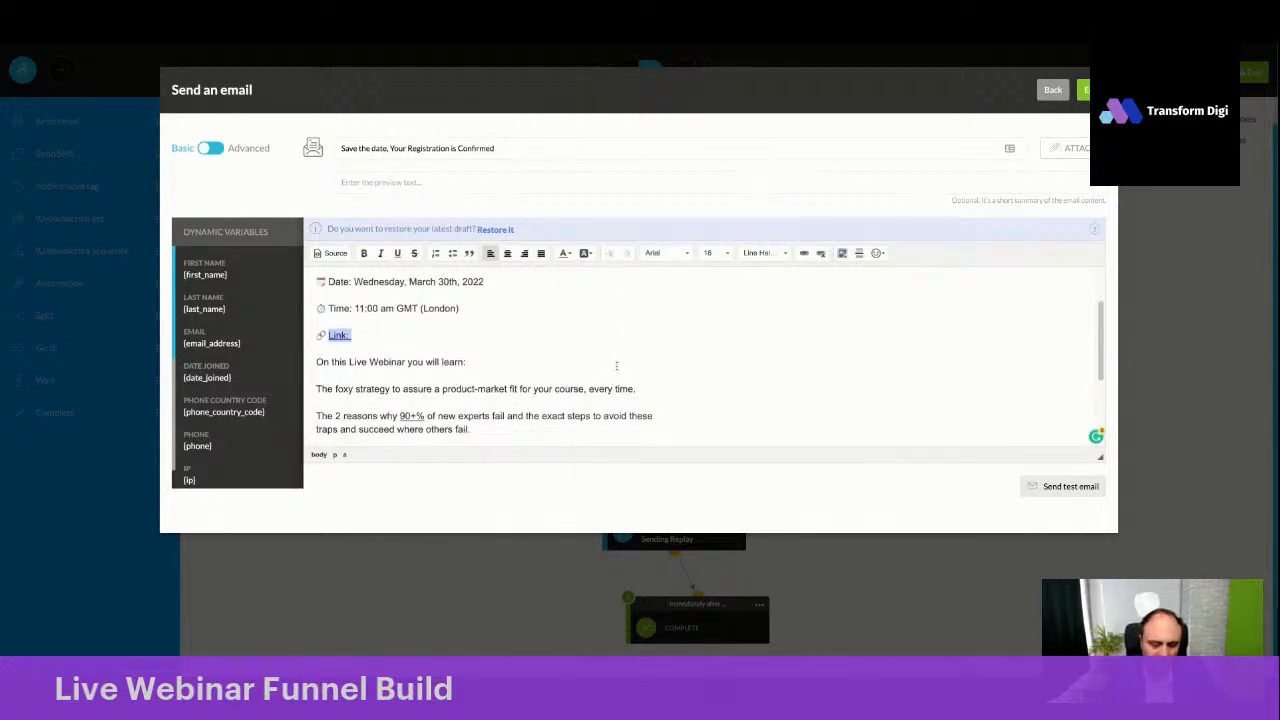
key(BackSpace)
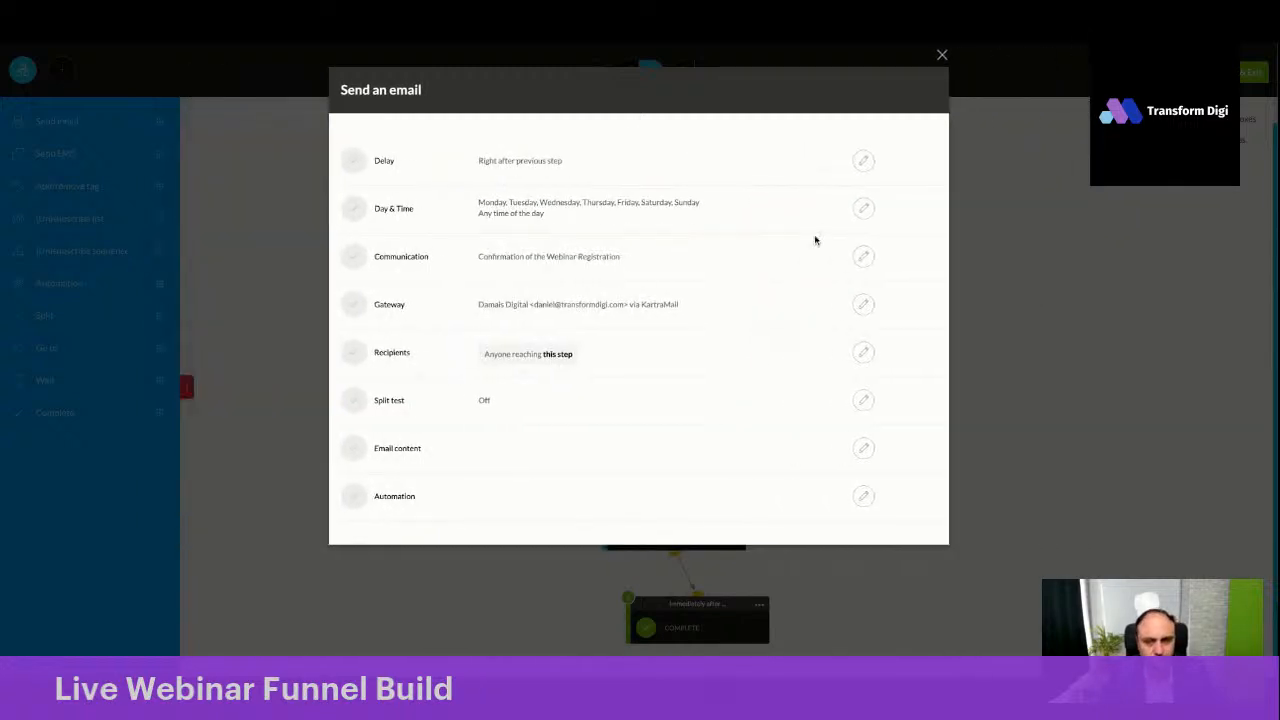
click(890, 91)
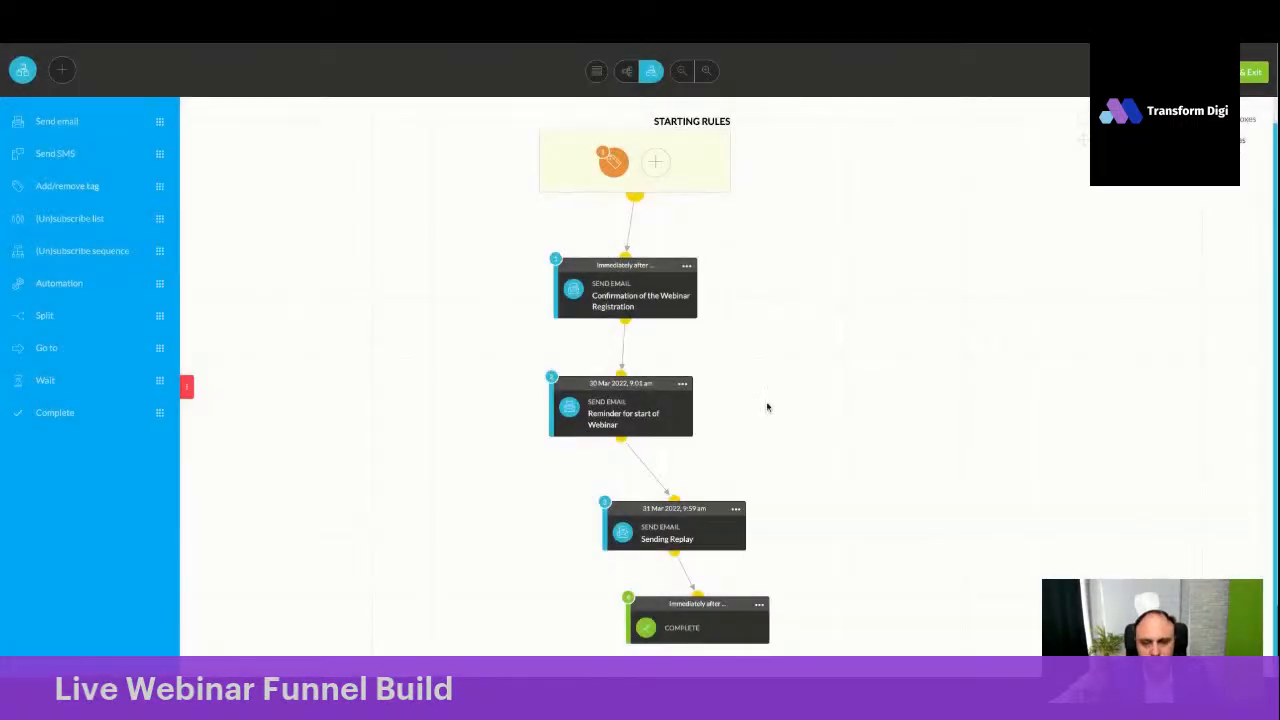
click(682, 383)
click(735, 374)
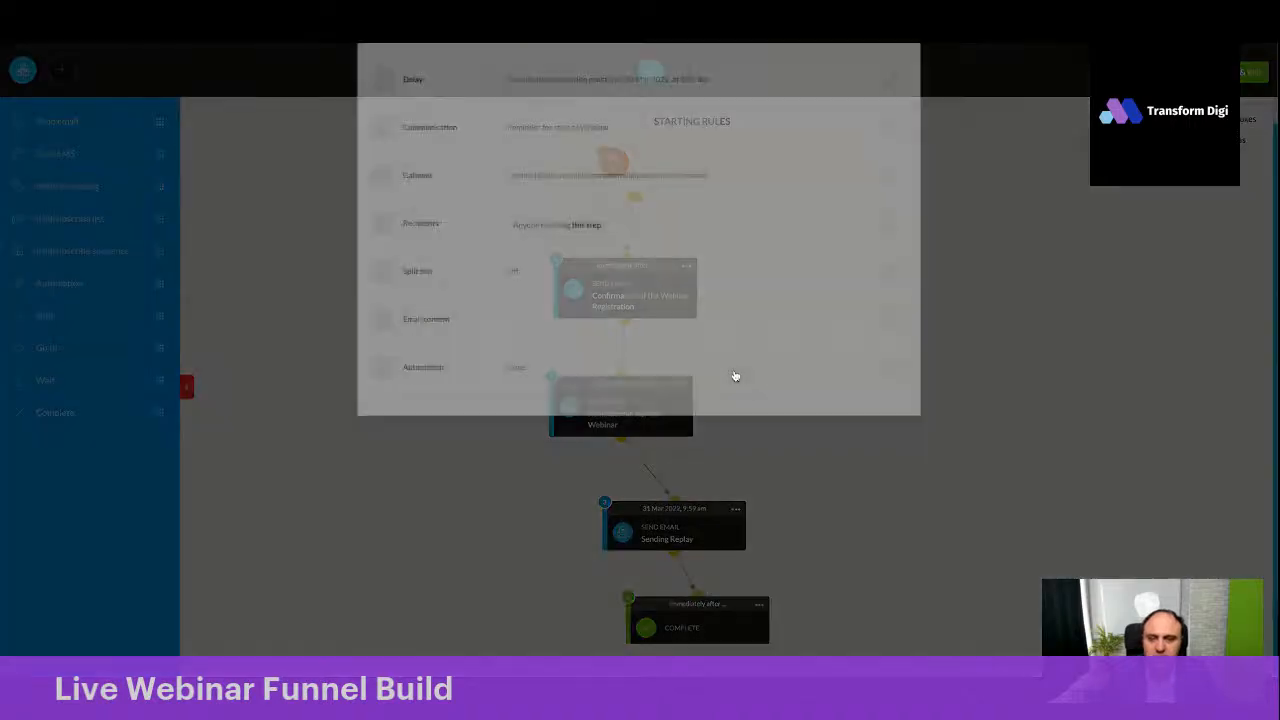
click(891, 400)
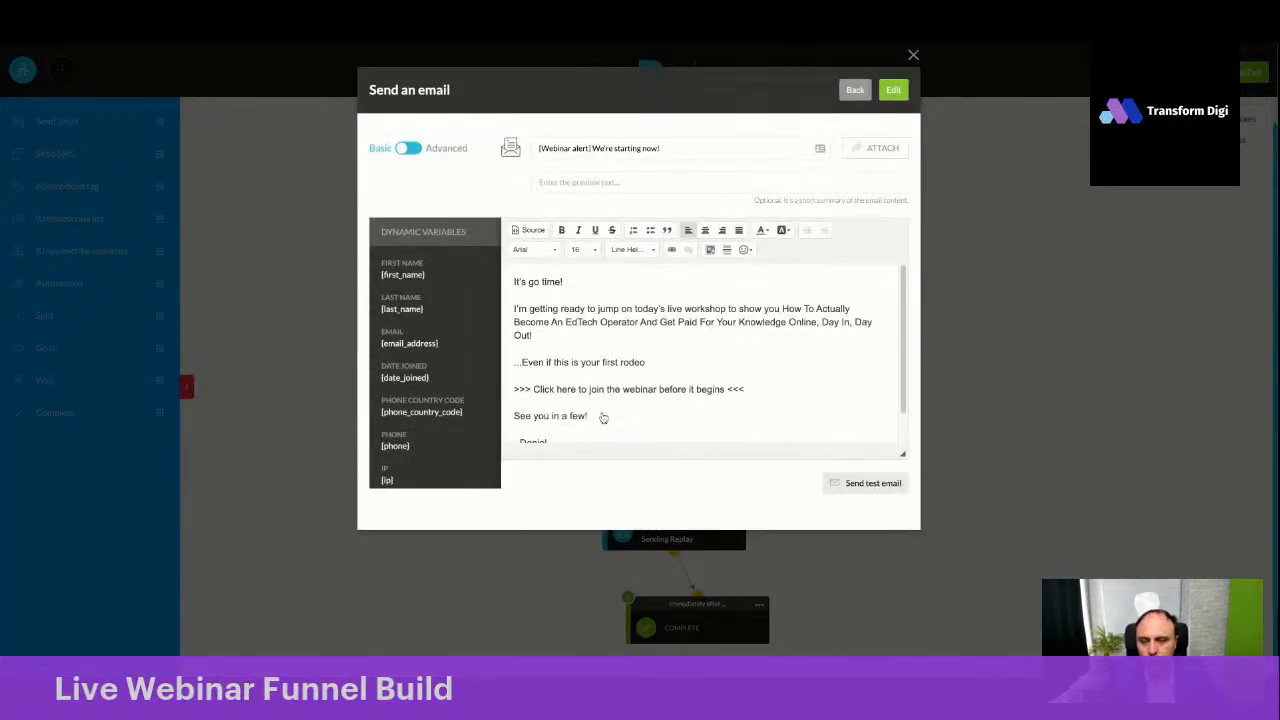
triple_click(570, 342)
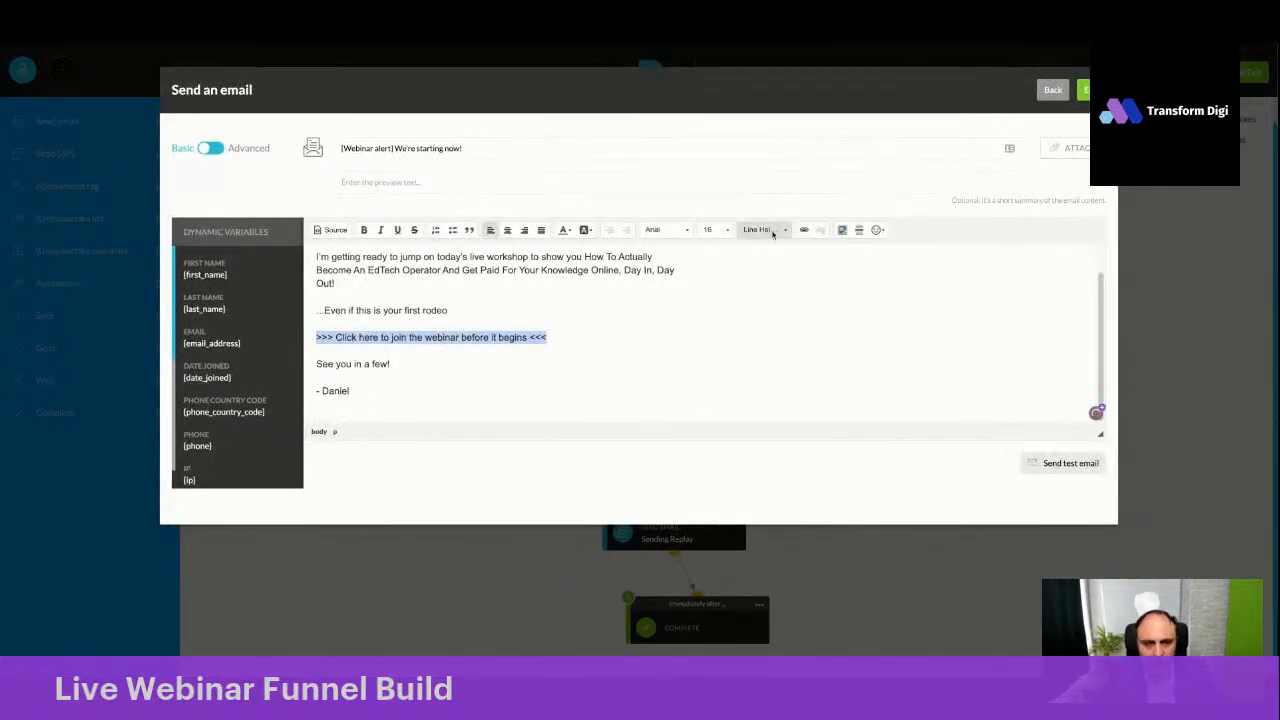
click(804, 229)
key(ctrl+v)
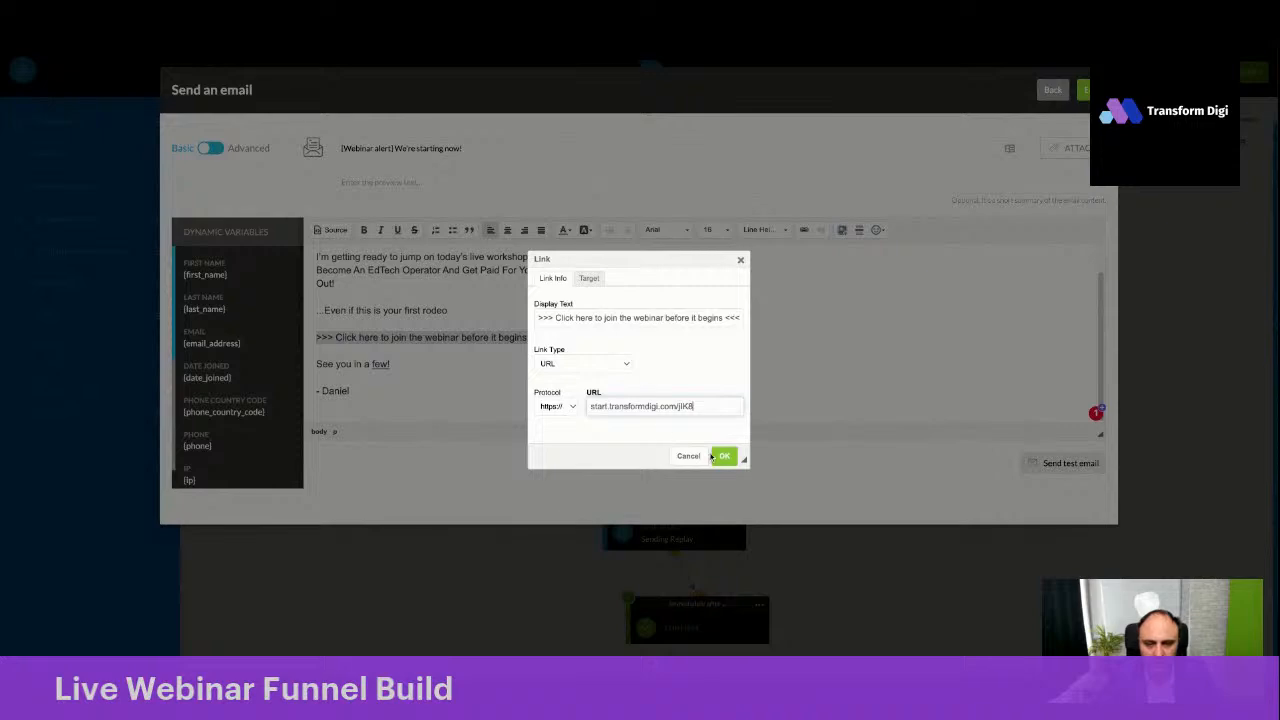
click(724, 456)
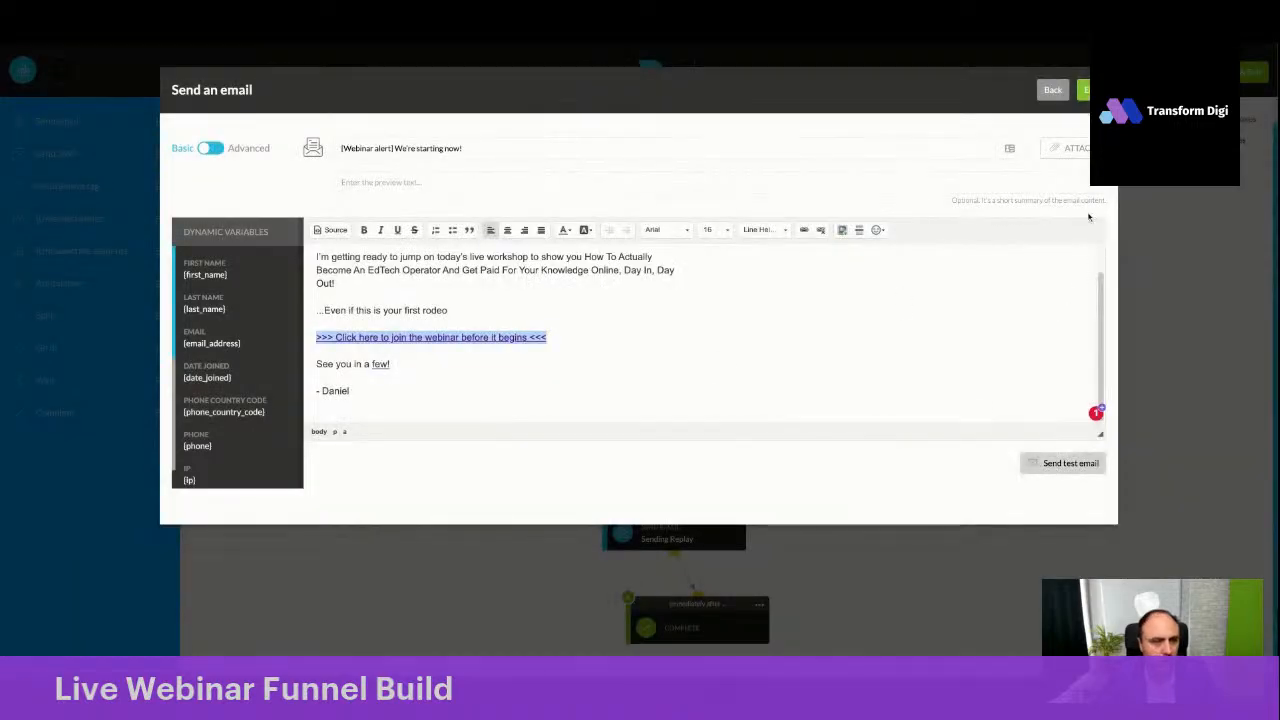
click(1054, 469)
click(693, 97)
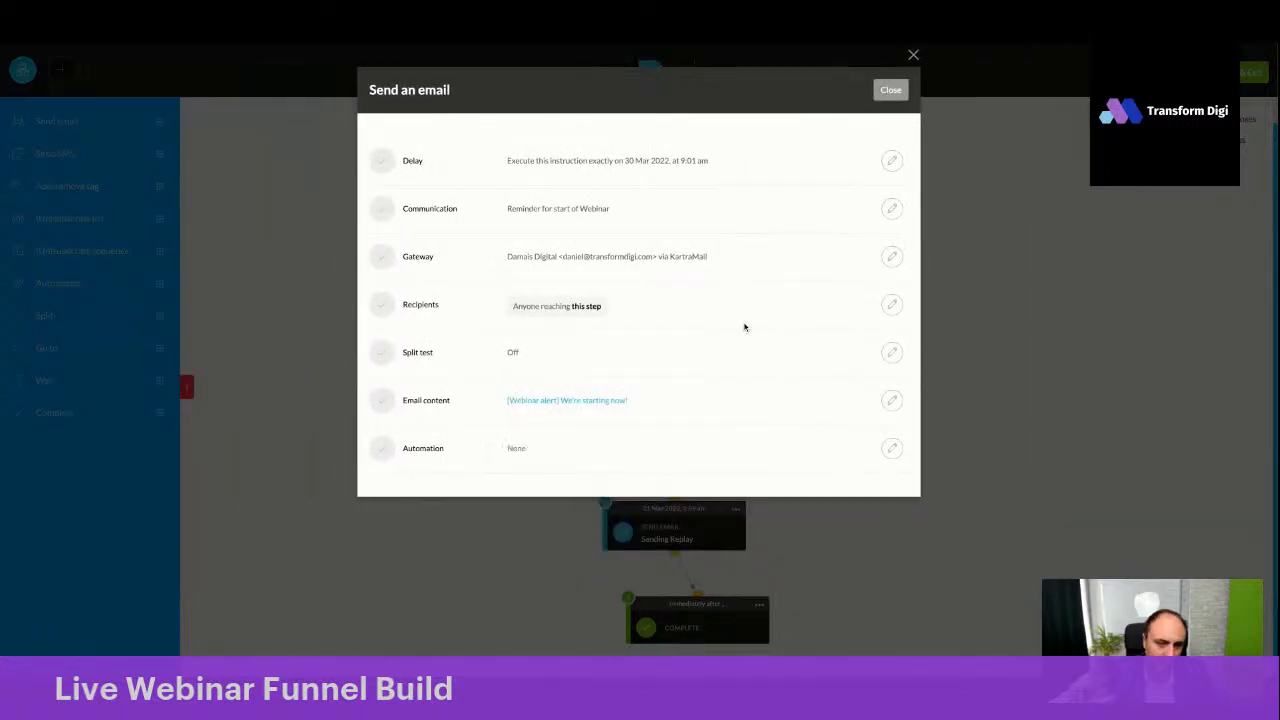
click(890, 90)
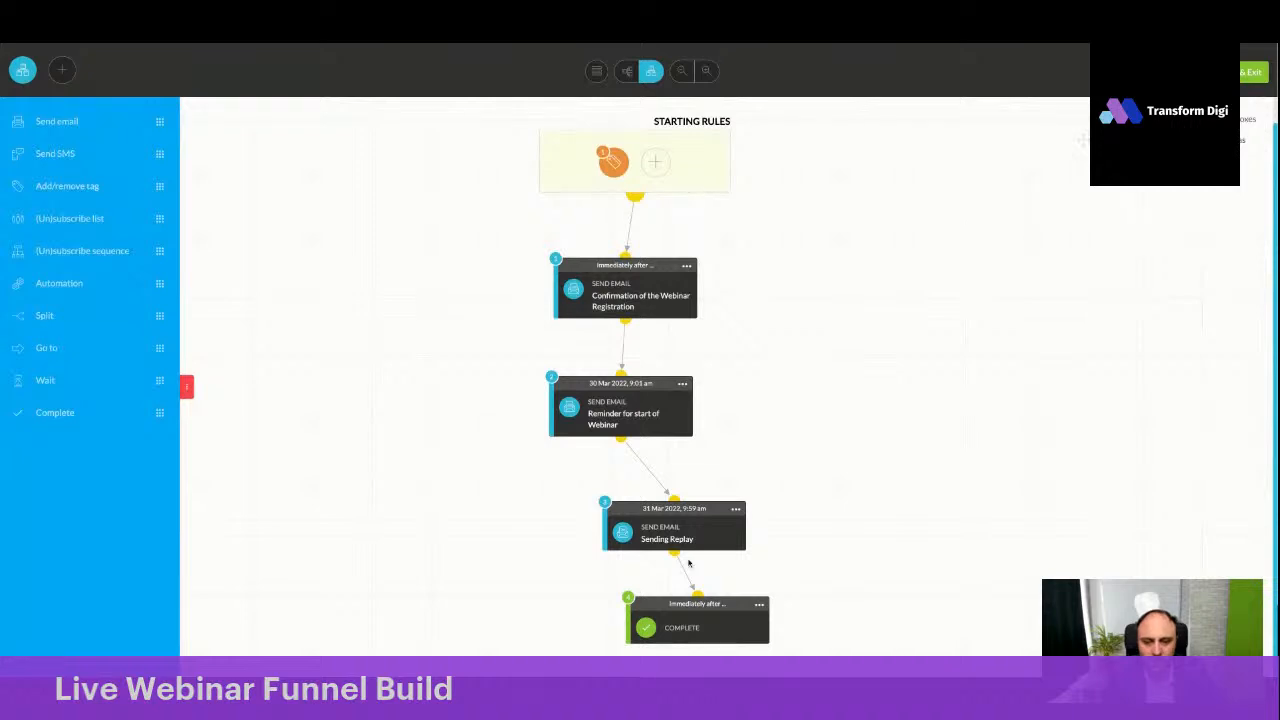
click(735, 509)
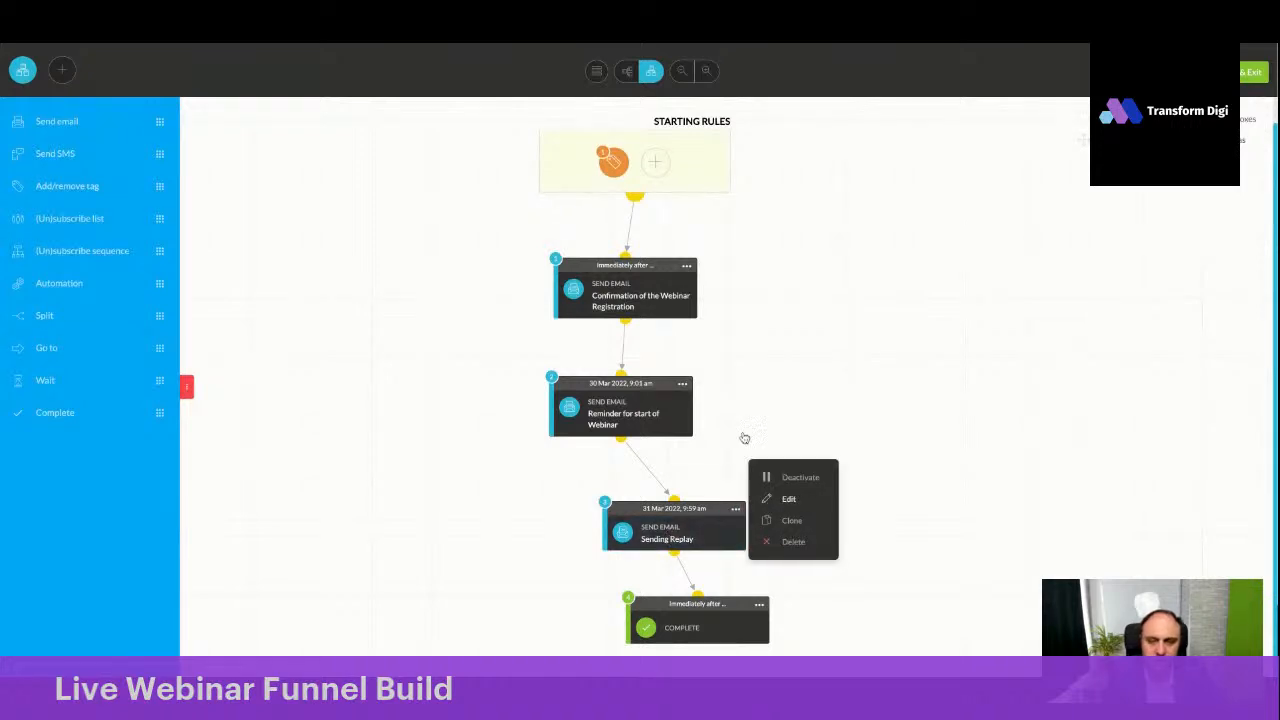
click(779, 500)
click(889, 401)
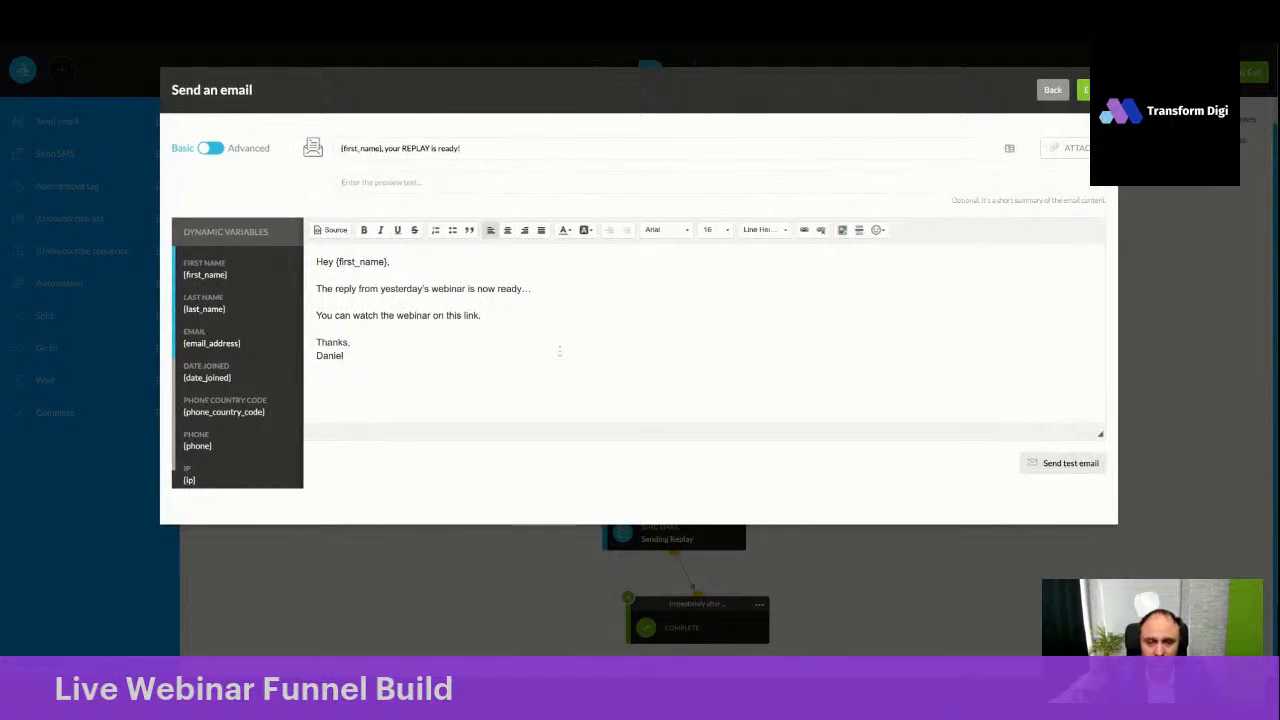
drag(486, 315, 397, 315)
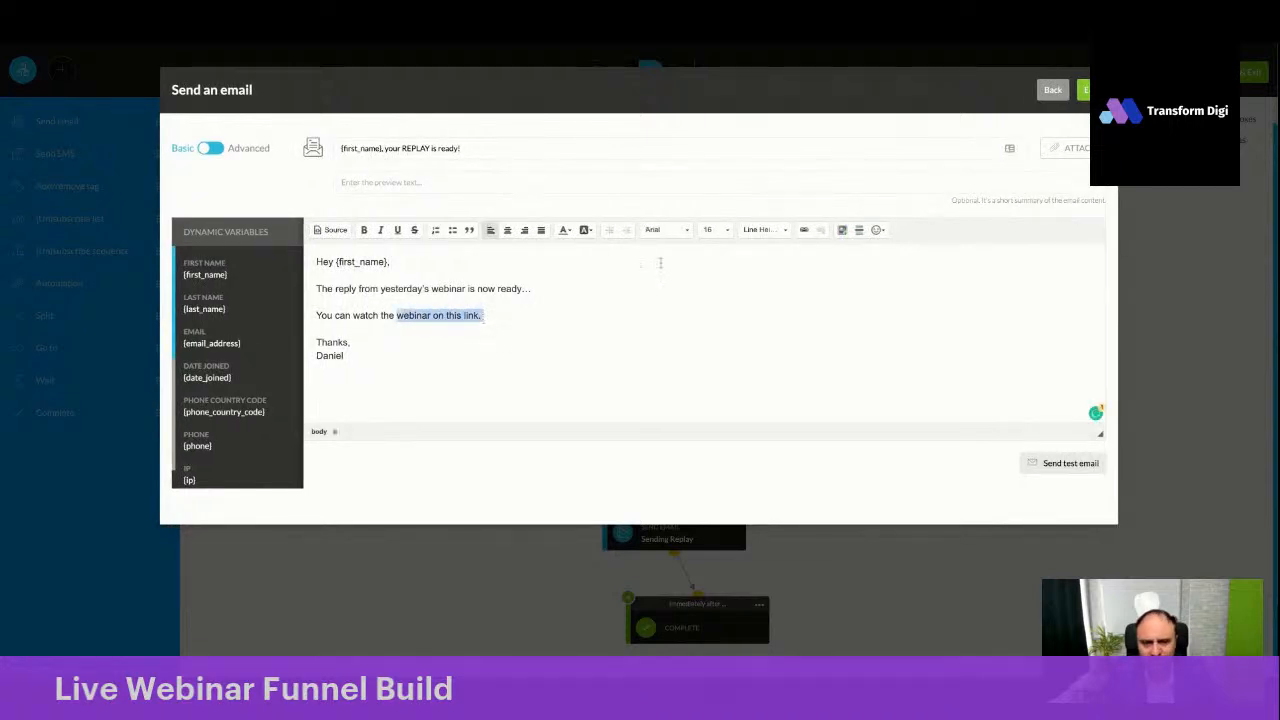
click(804, 230)
text(start.transformdigi.com/jIK8)
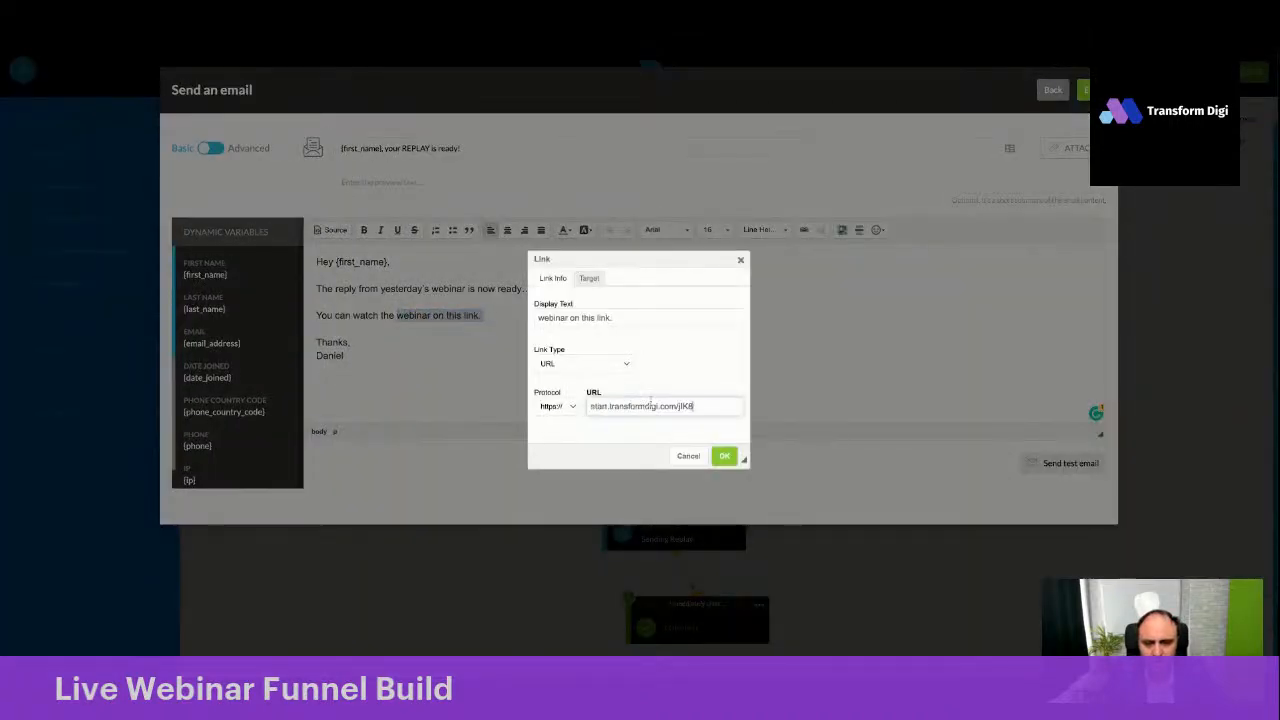
click(725, 459)
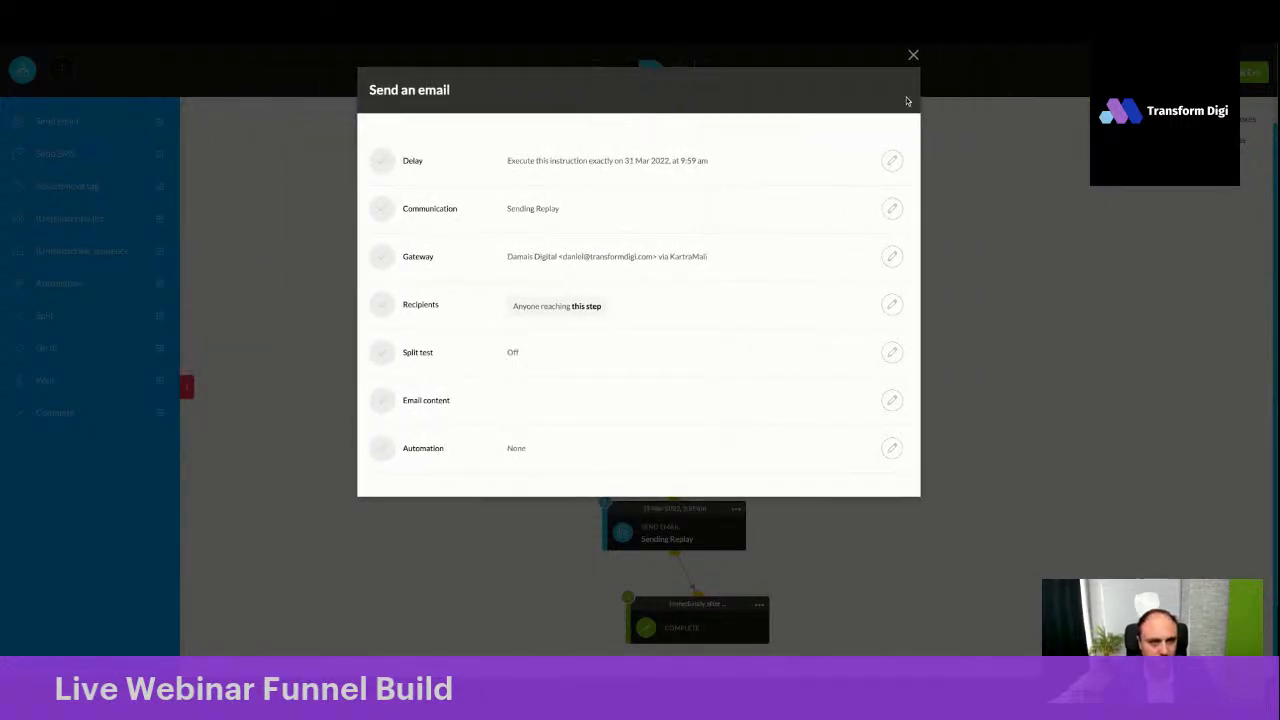
click(914, 56)
click(1253, 72)
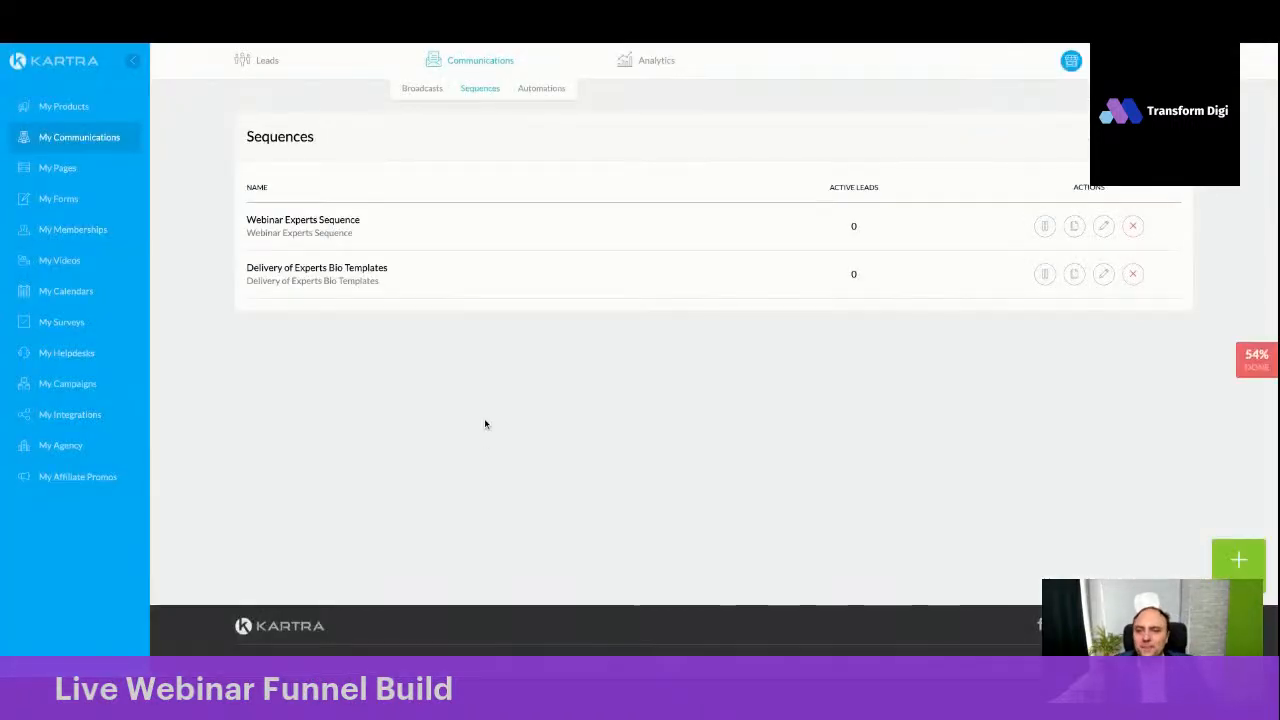
Open the Webinar for Experts Landing Page for editing, review it up to the headline, and leave the page editor
click(62, 168)
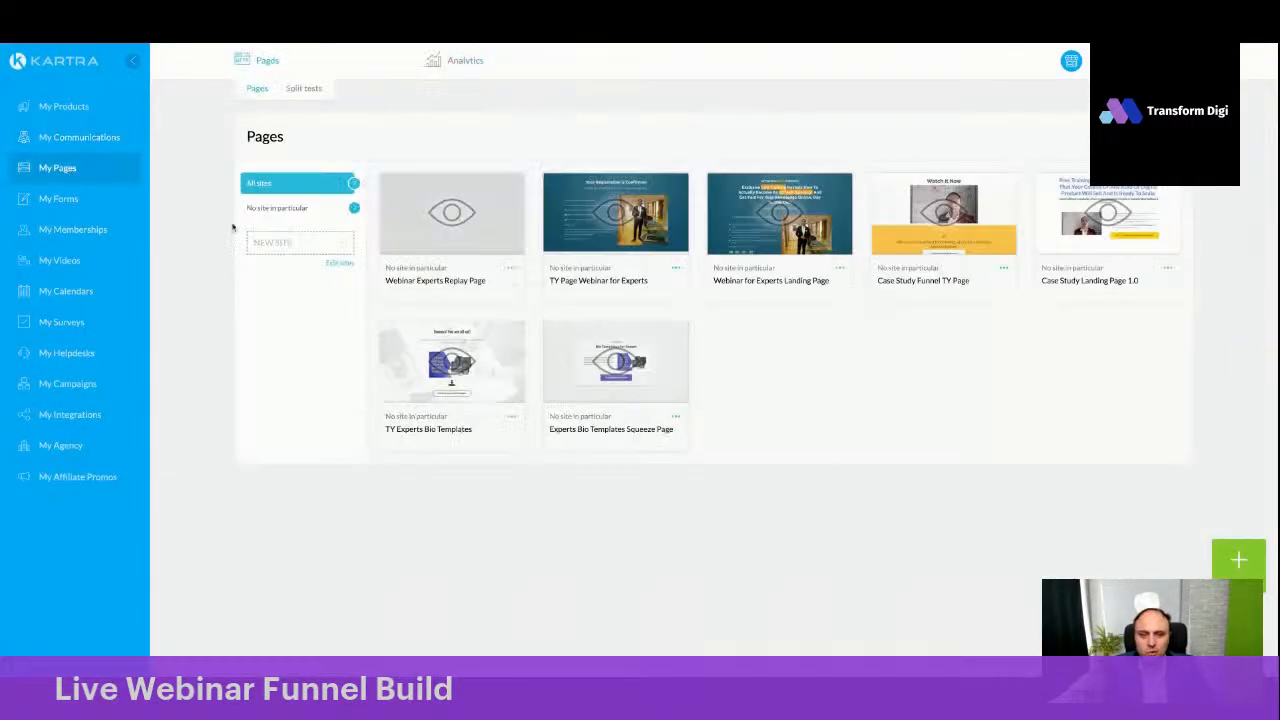
click(839, 268)
click(894, 294)
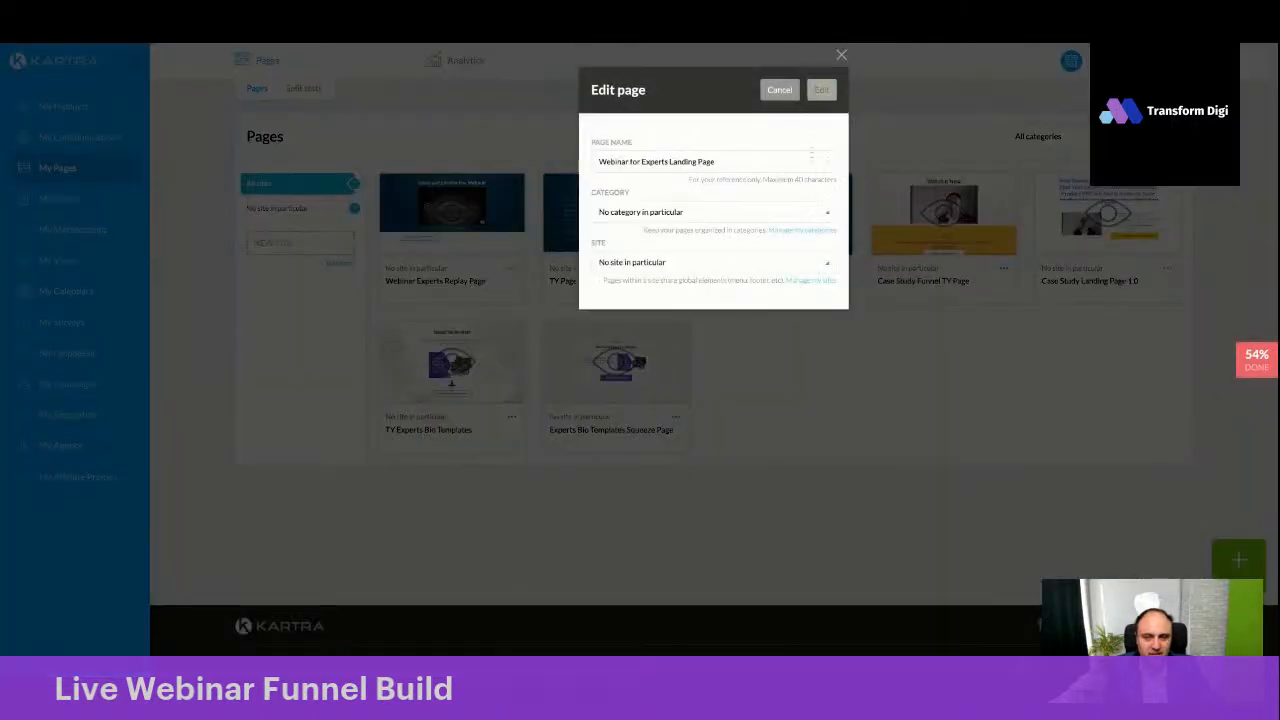
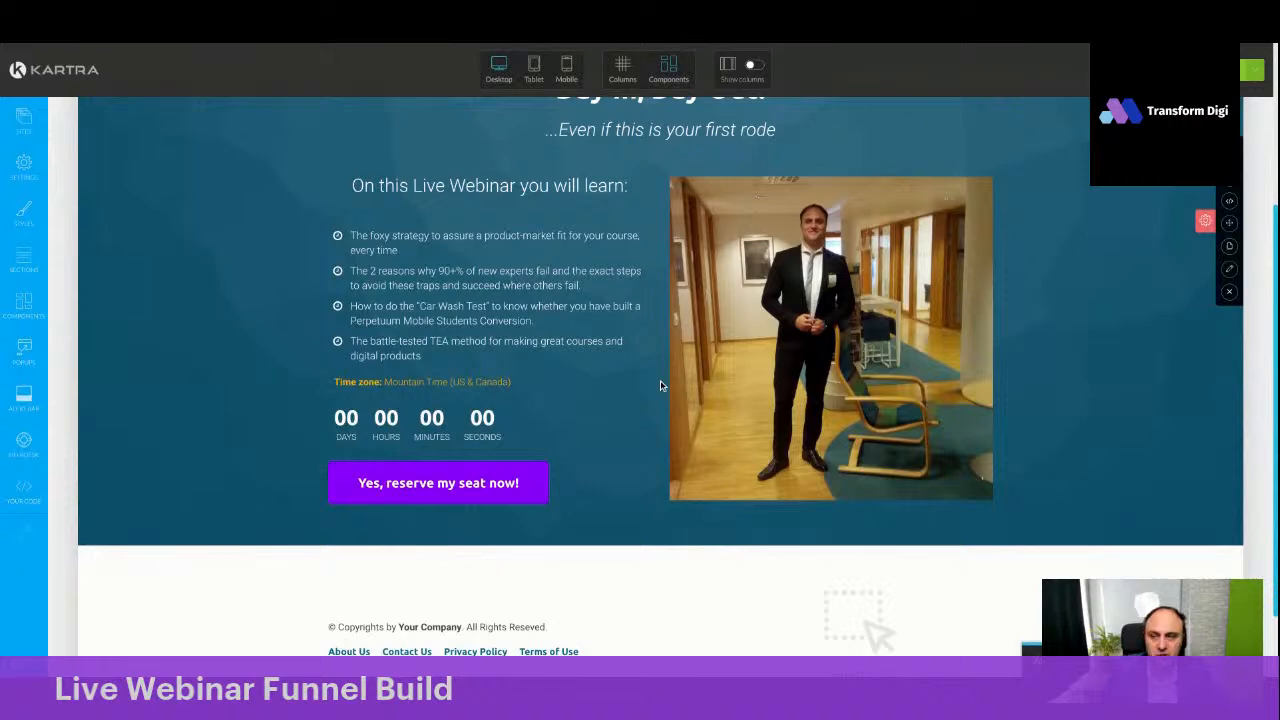
scroll(660, 385, up, 5)
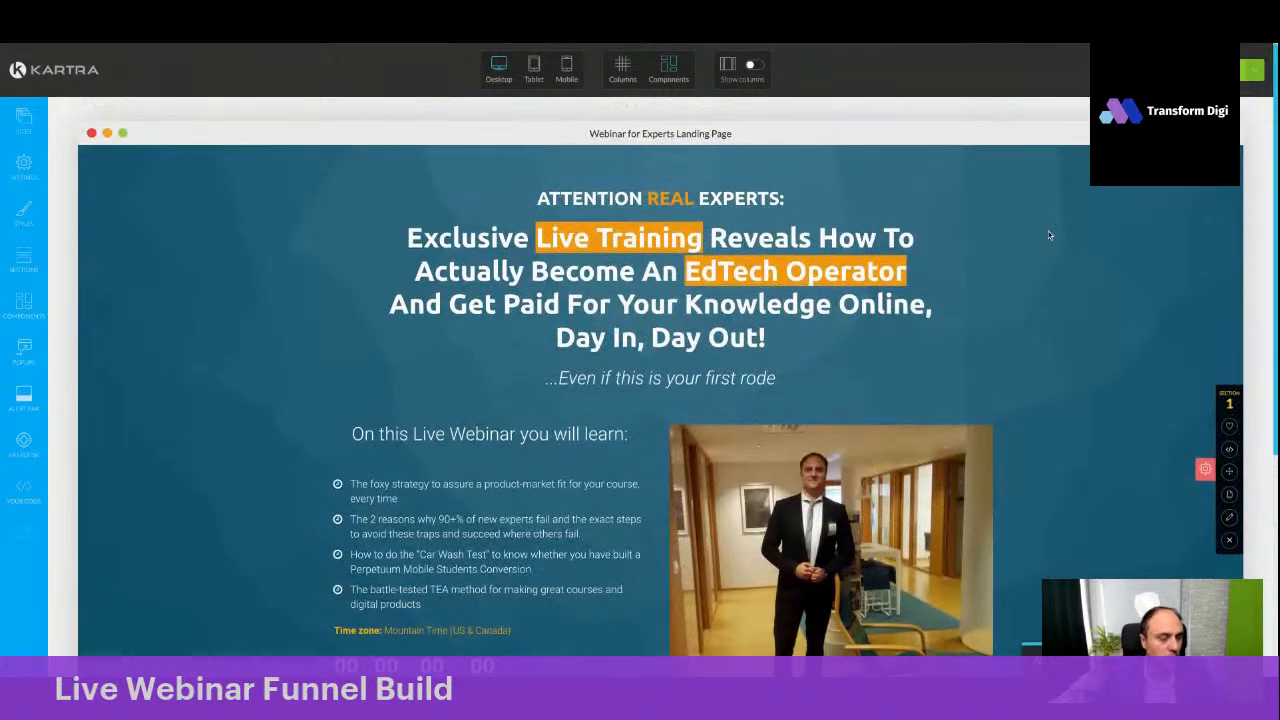
click(1253, 70)
click(747, 90)
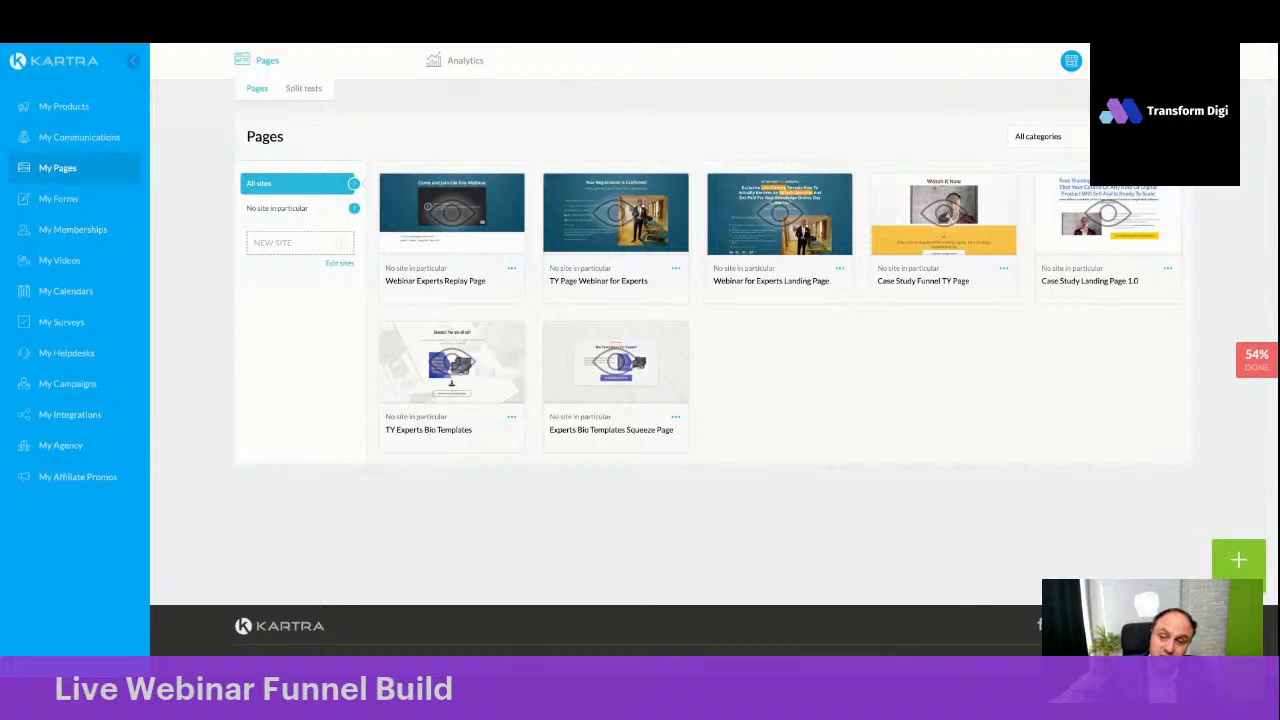
Look through the Products, Pages, Surveys and Memberships areas, including the membership portals and files sections
click(92, 137)
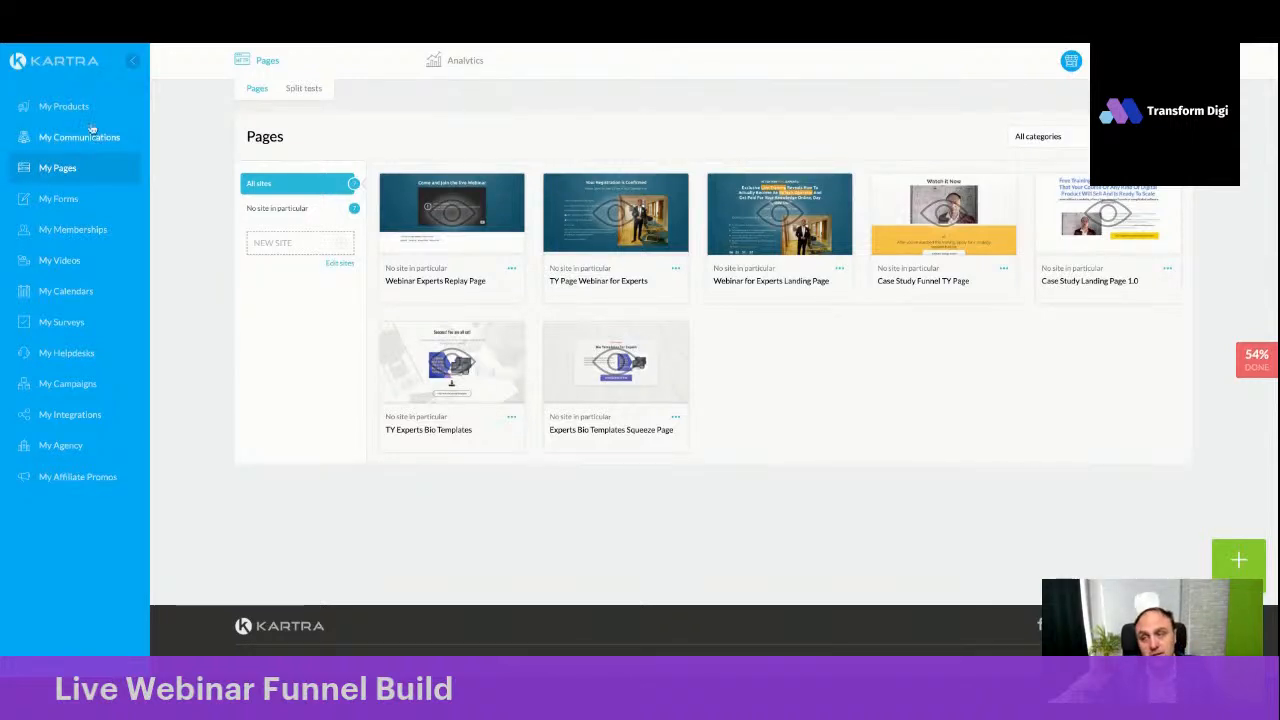
click(80, 110)
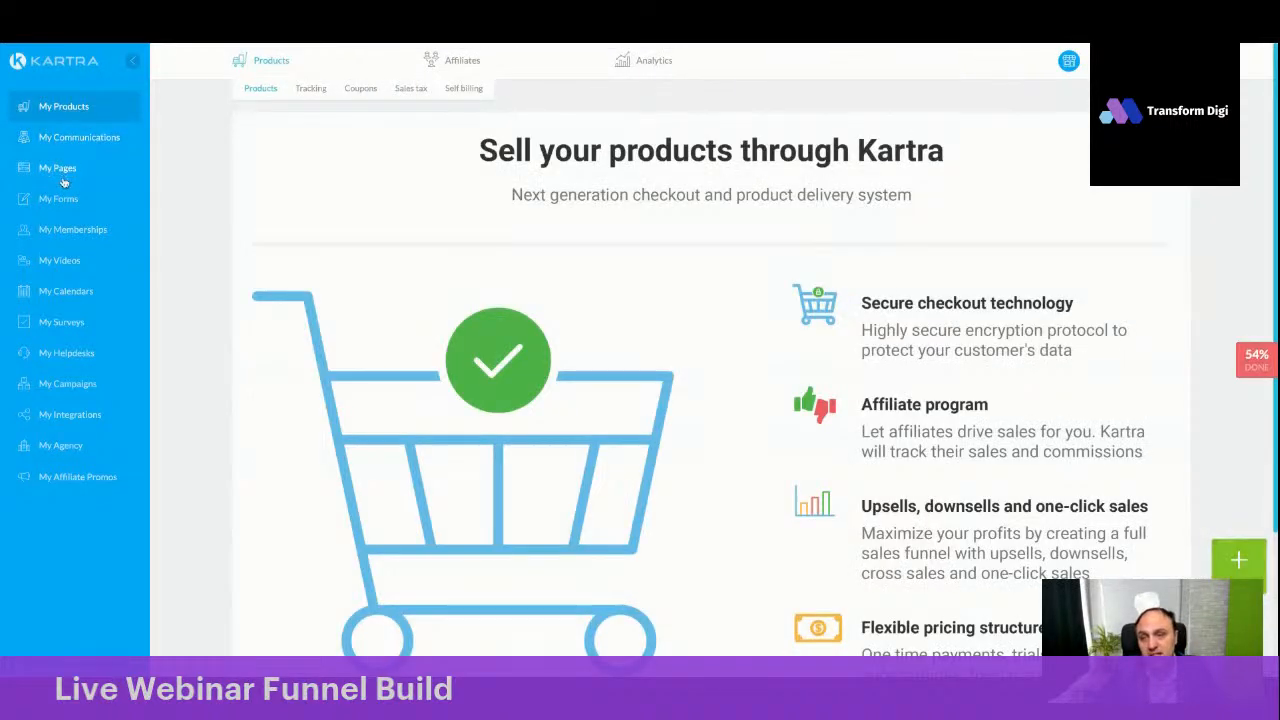
click(63, 168)
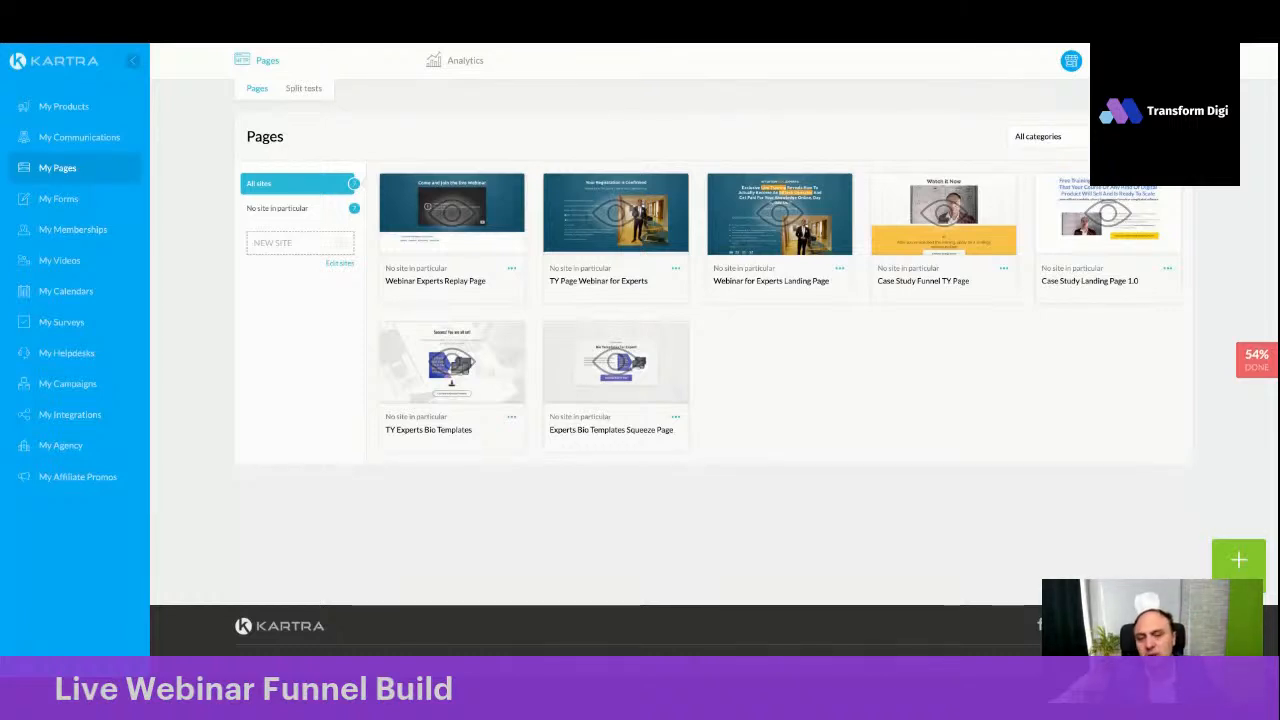
click(66, 291)
click(73, 322)
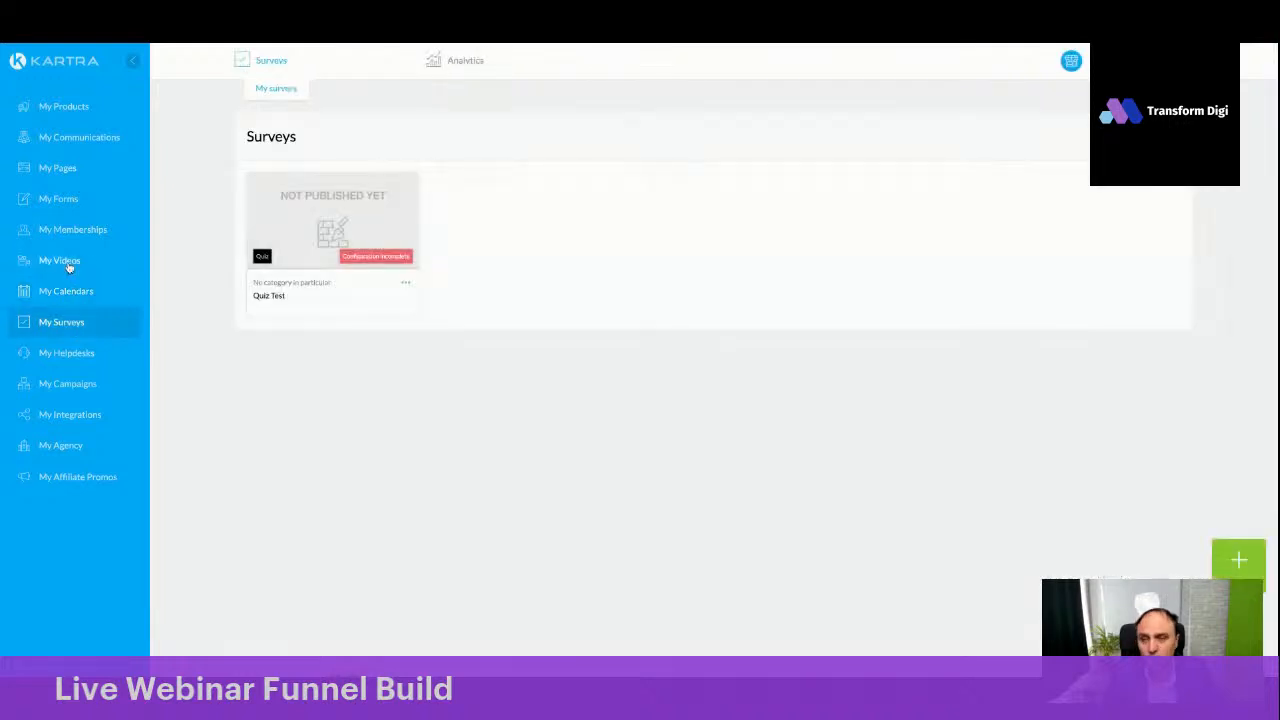
click(69, 264)
click(78, 230)
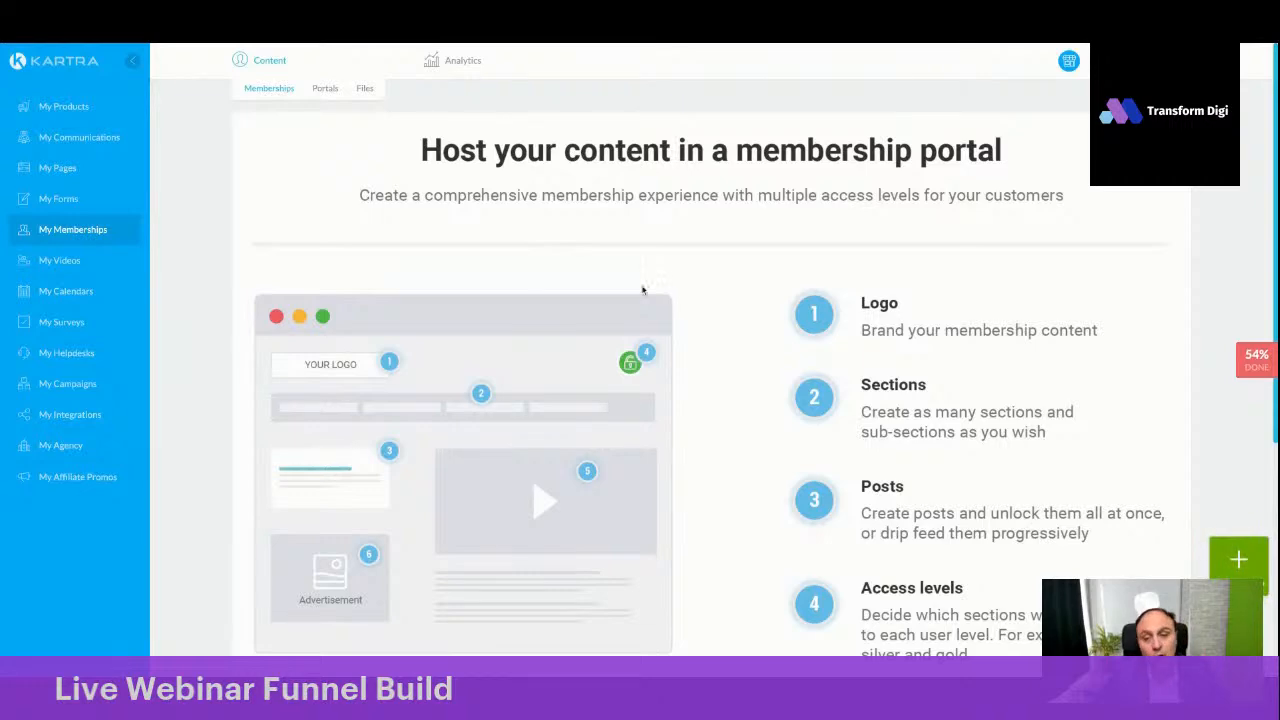
scroll(706, 357, down, 4)
scroll(714, 357, up, 4)
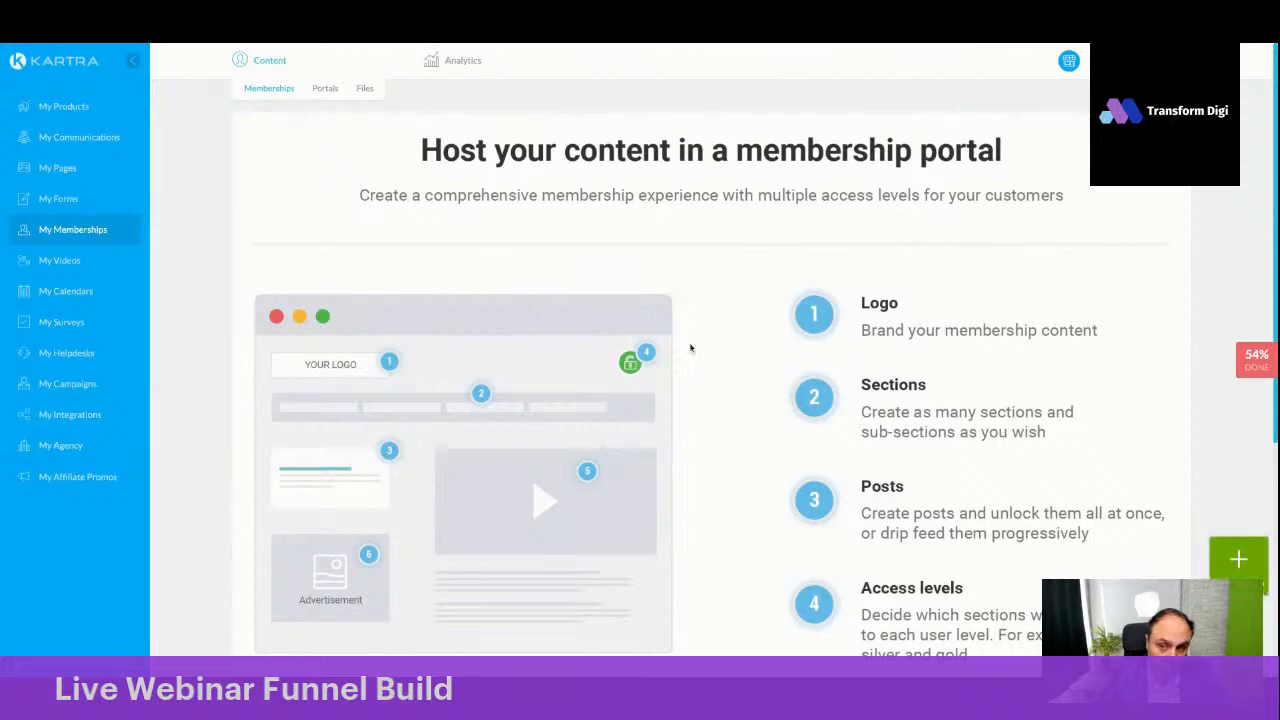
click(324, 89)
click(363, 89)
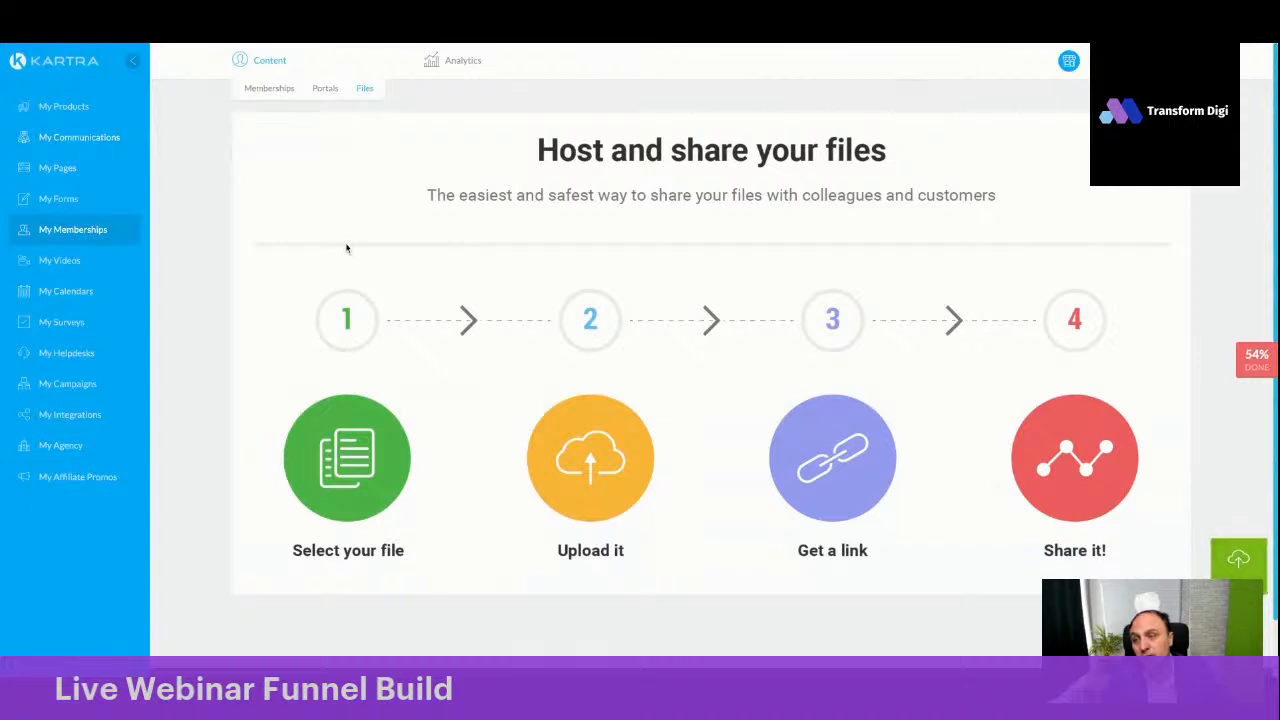
In the Webinar for Experts Form Opt In form, set the submit button text to "Yes, reserve my seat now!" and save the form fields
click(133, 212)
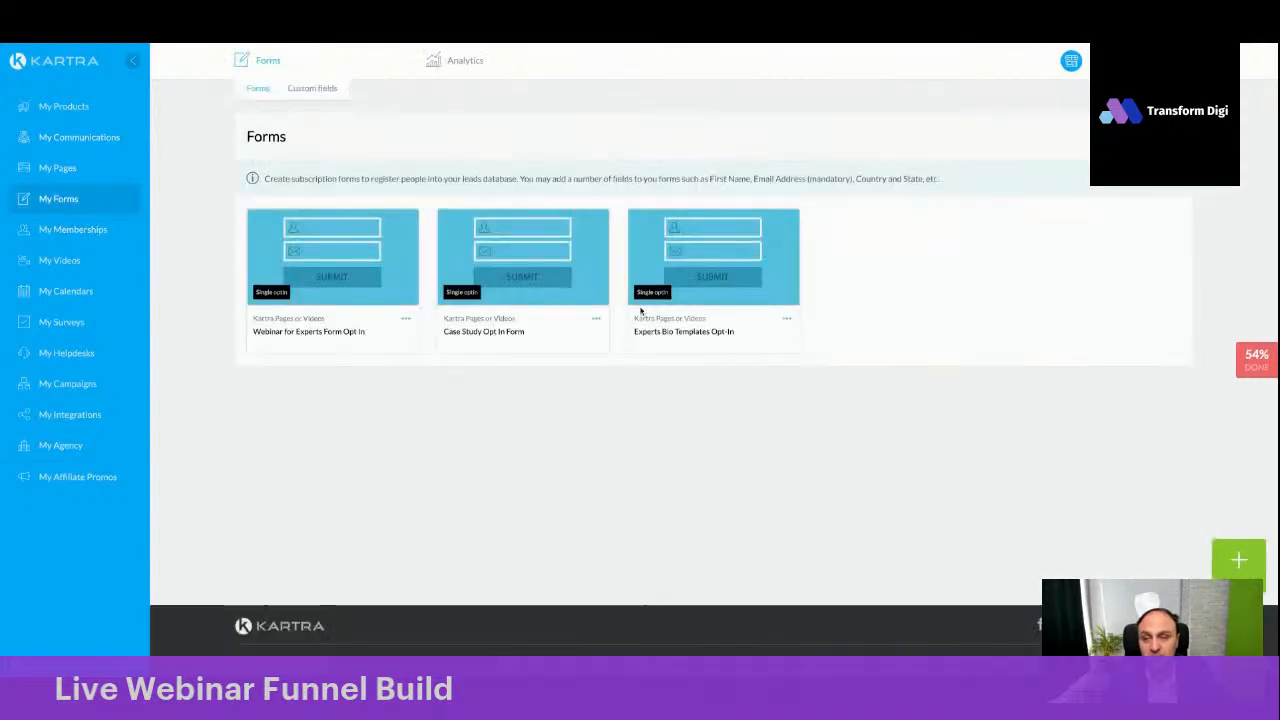
click(404, 319)
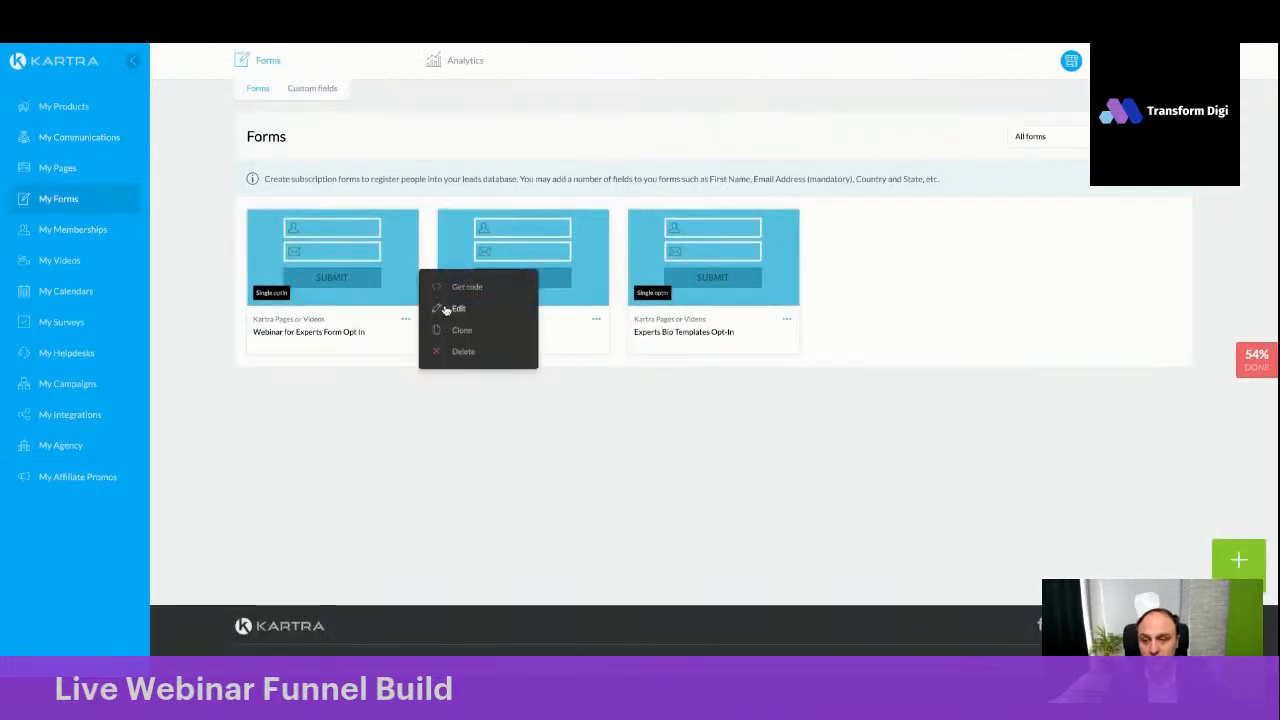
click(440, 308)
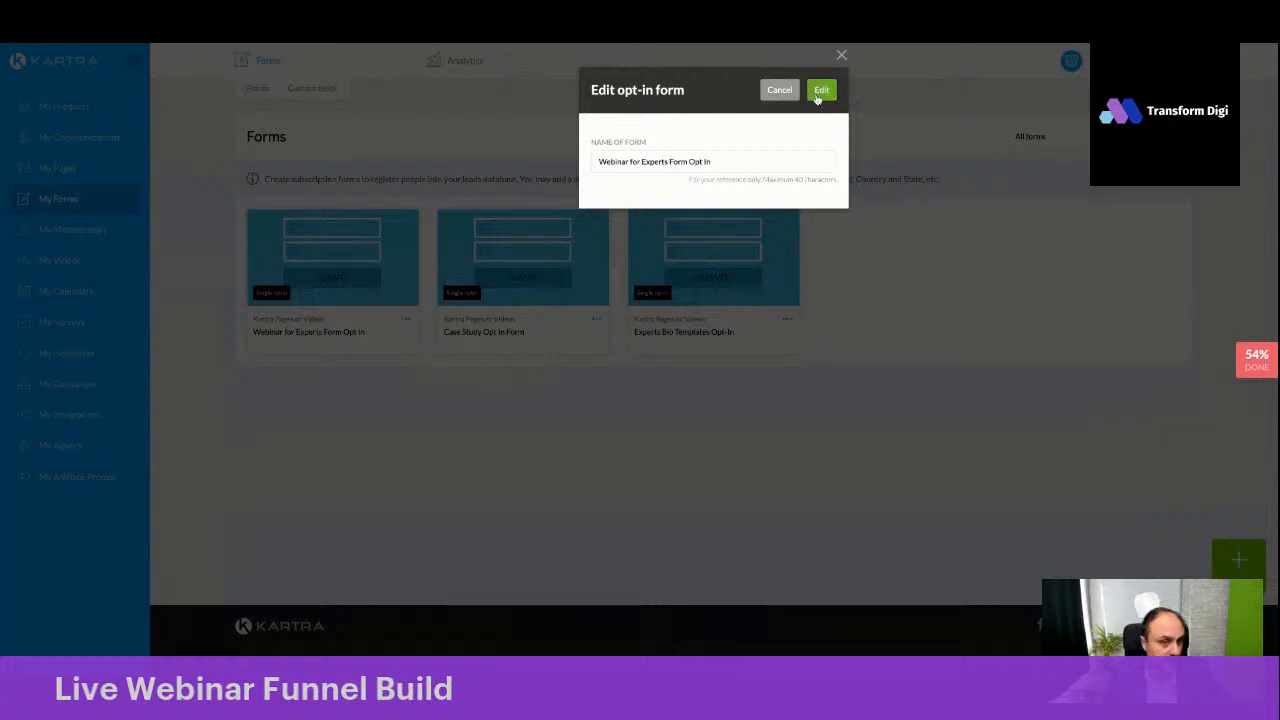
click(820, 92)
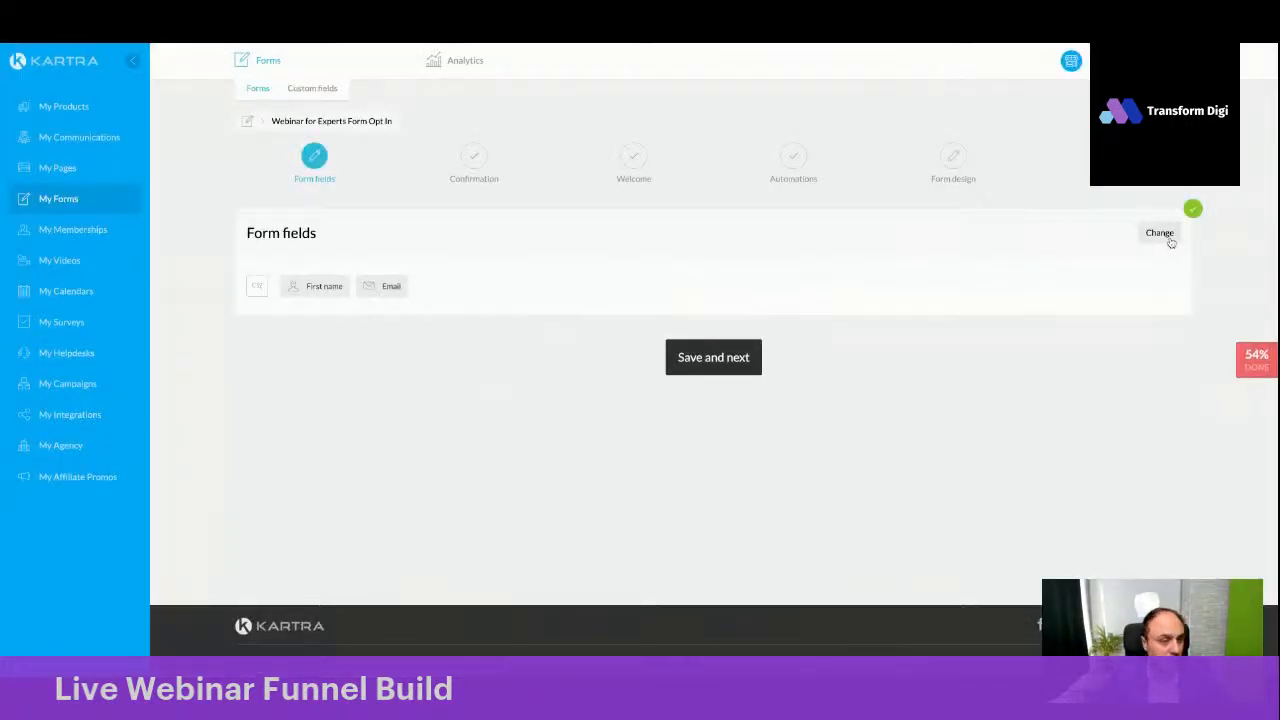
click(1165, 236)
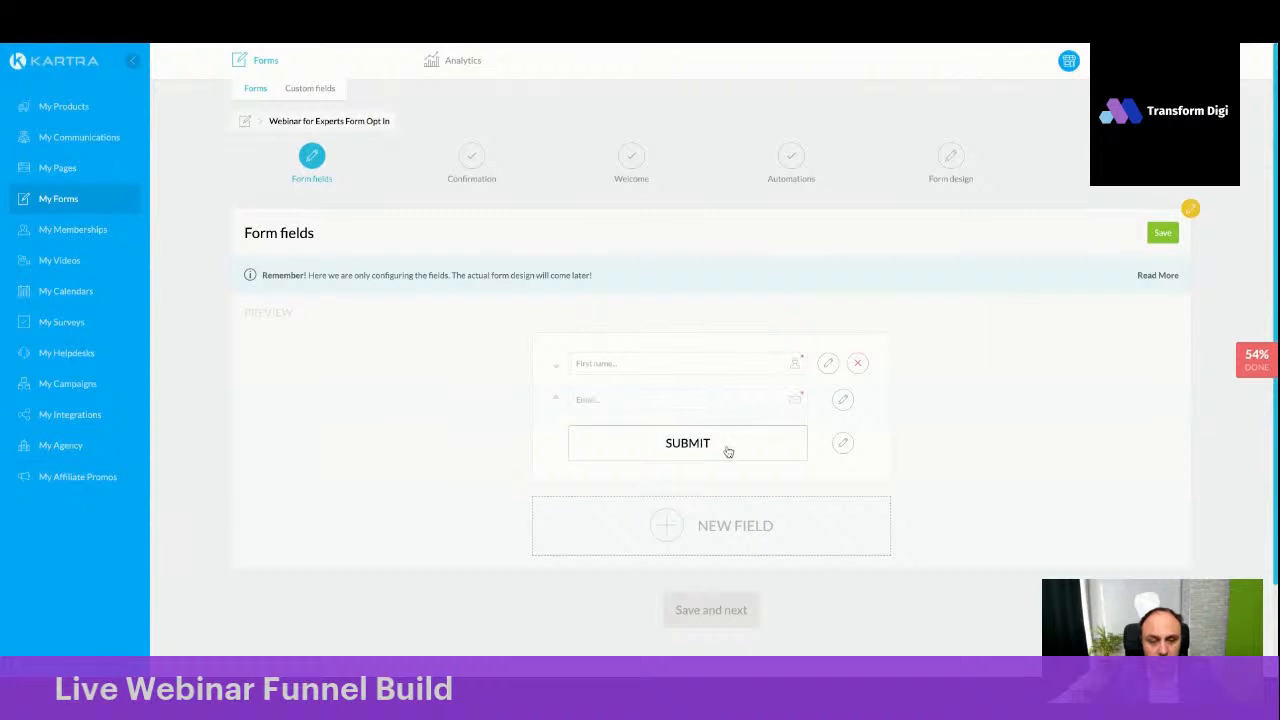
click(843, 443)
triple_click(666, 161)
text(yes, I wan)
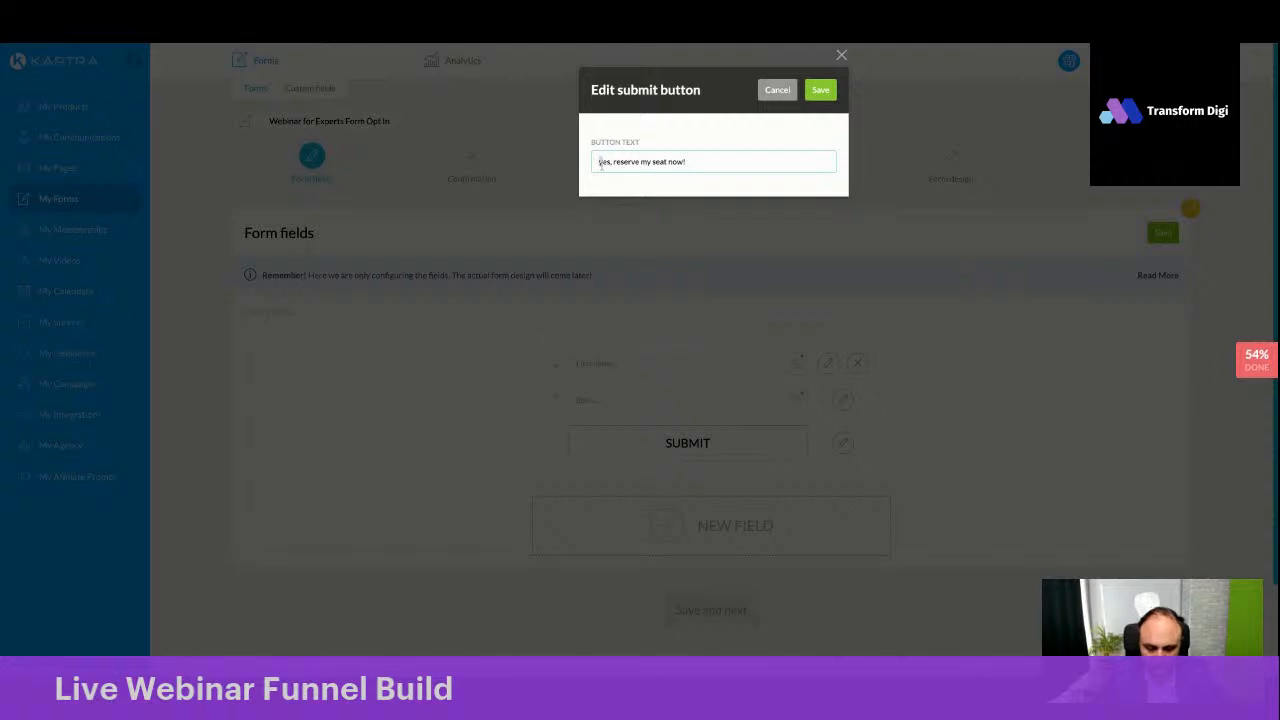
click(818, 90)
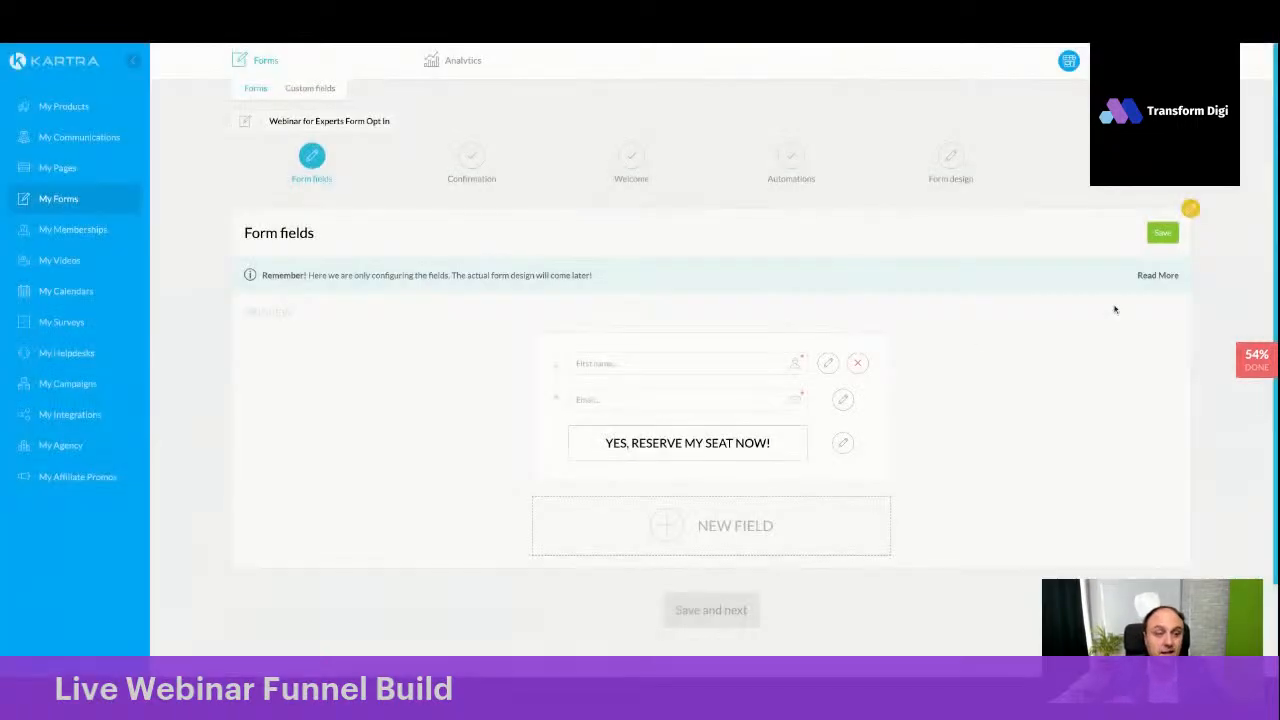
click(1162, 232)
Save the form through its confirmation, welcome, automations and form design stages, keeping their existing settings
click(700, 350)
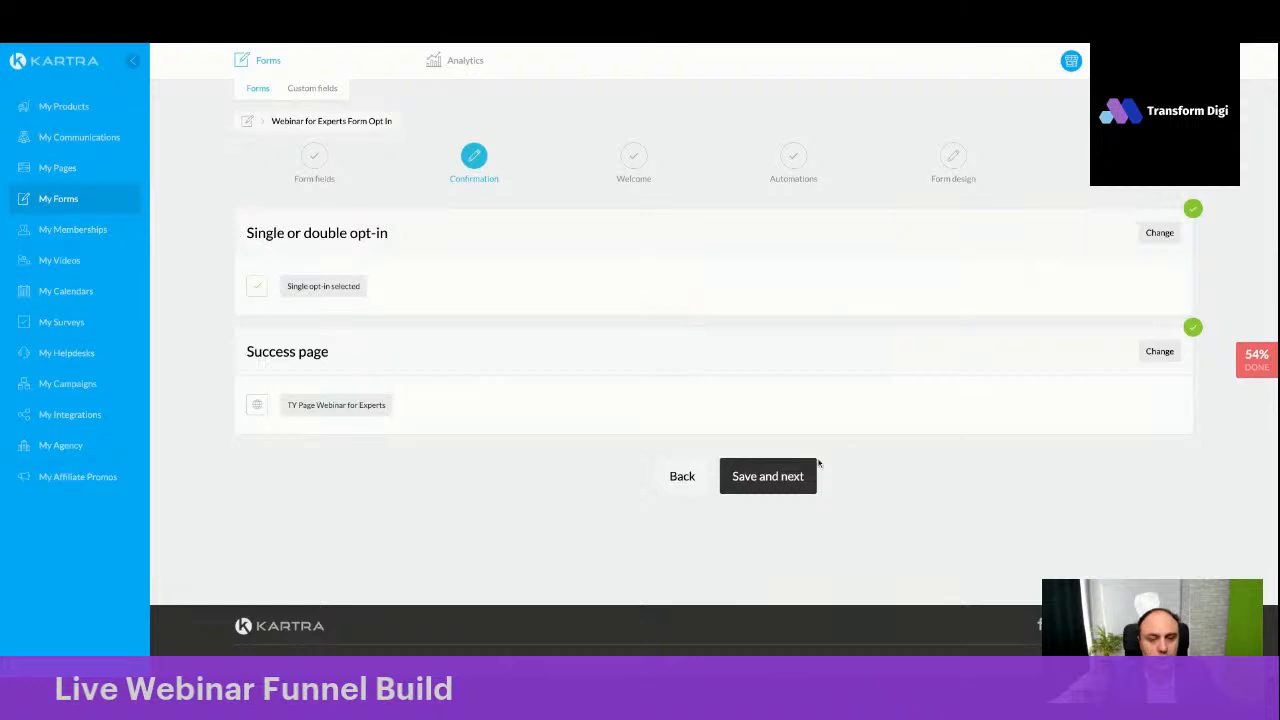
click(800, 472)
click(740, 363)
scroll(751, 312, down, 1)
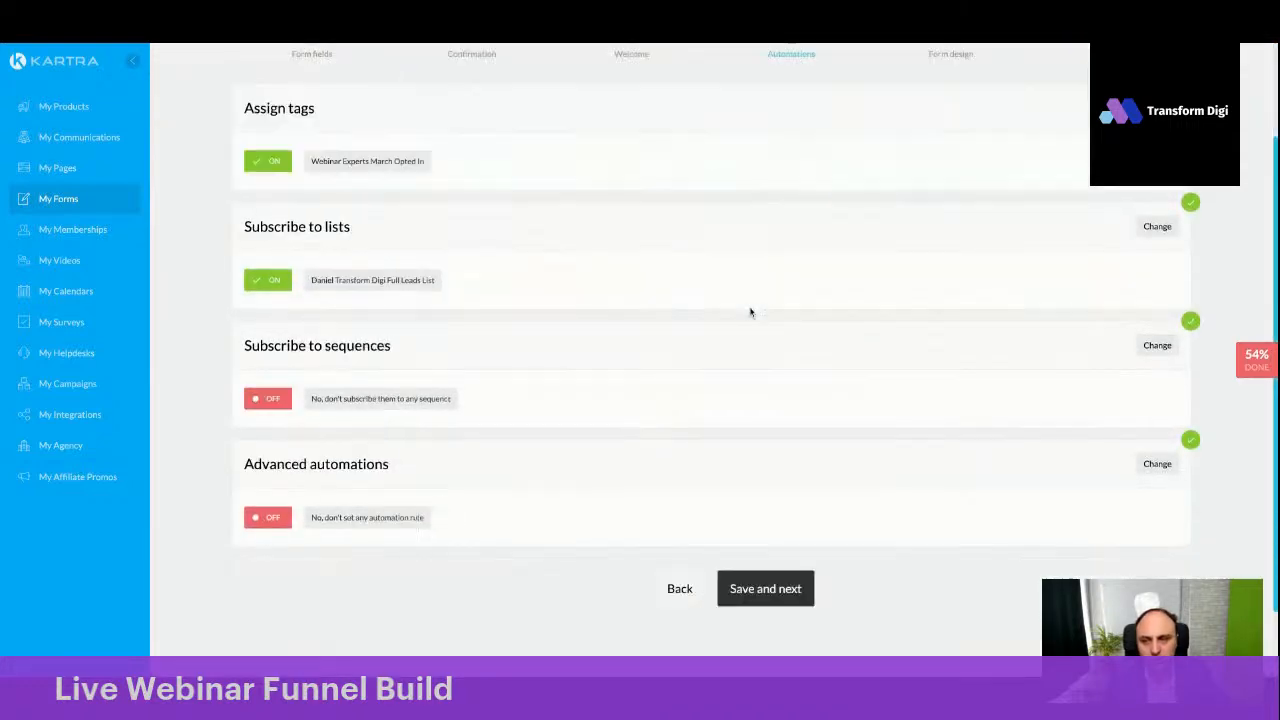
scroll(751, 312, down, 3)
click(800, 505)
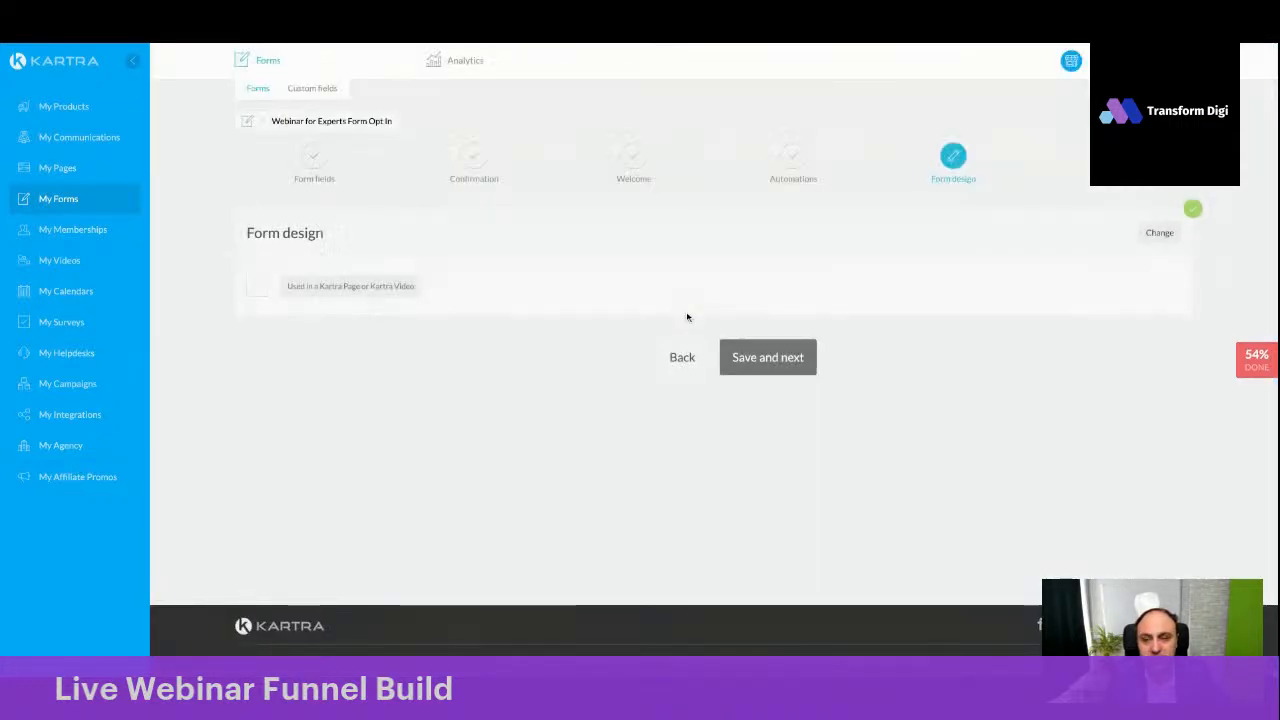
click(766, 358)
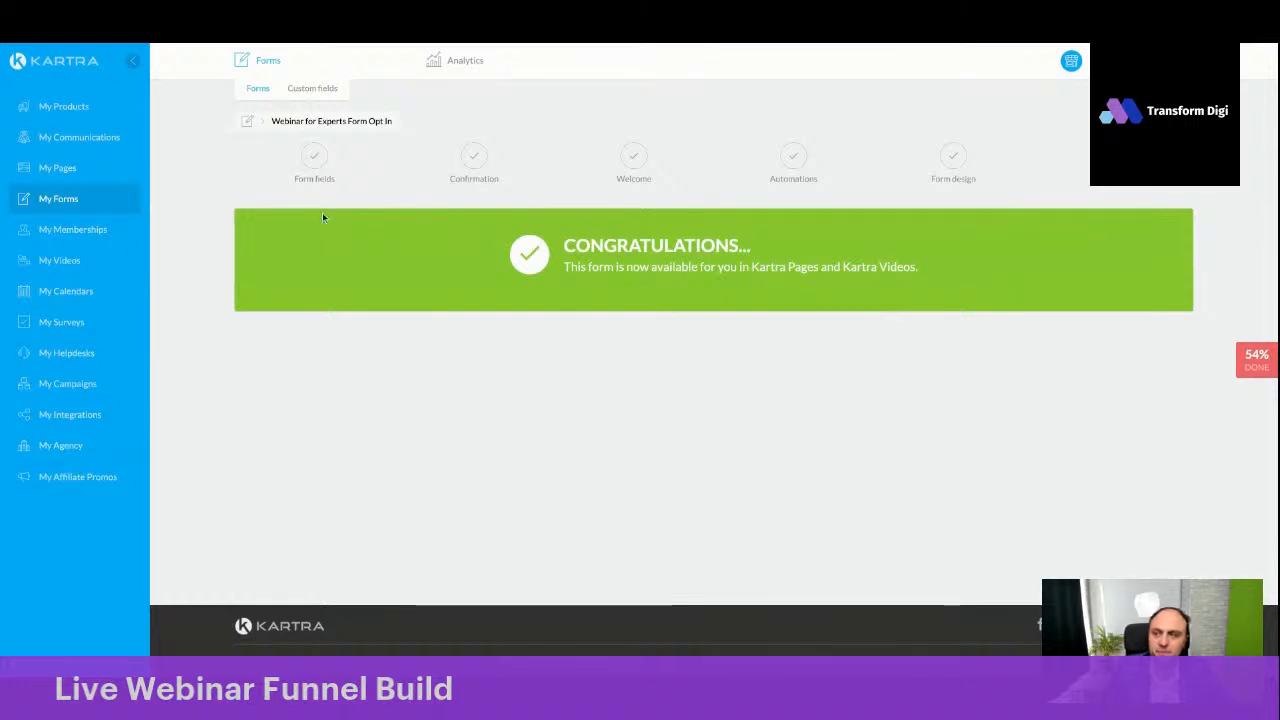
Open the Webinar for Experts Landing Page for editing and bring up the opt-in popup linked to the "Yes, reserve my seat now!" button
click(58, 167)
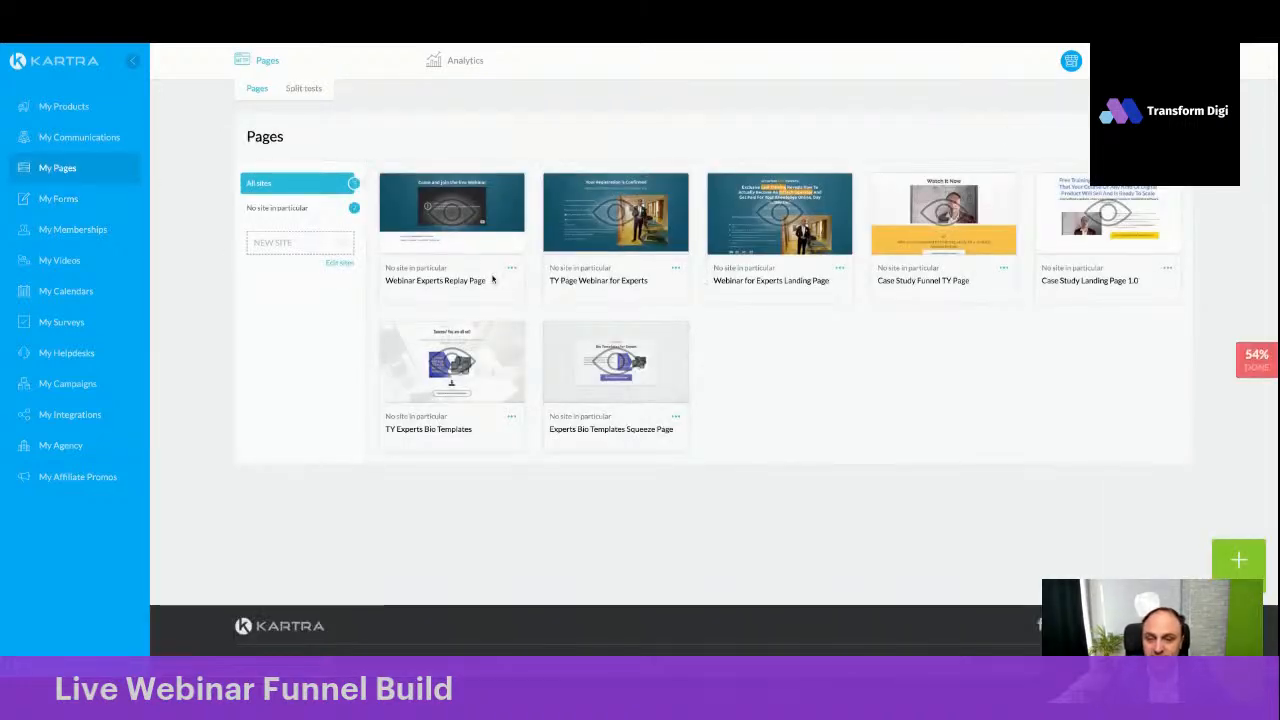
click(840, 269)
click(893, 291)
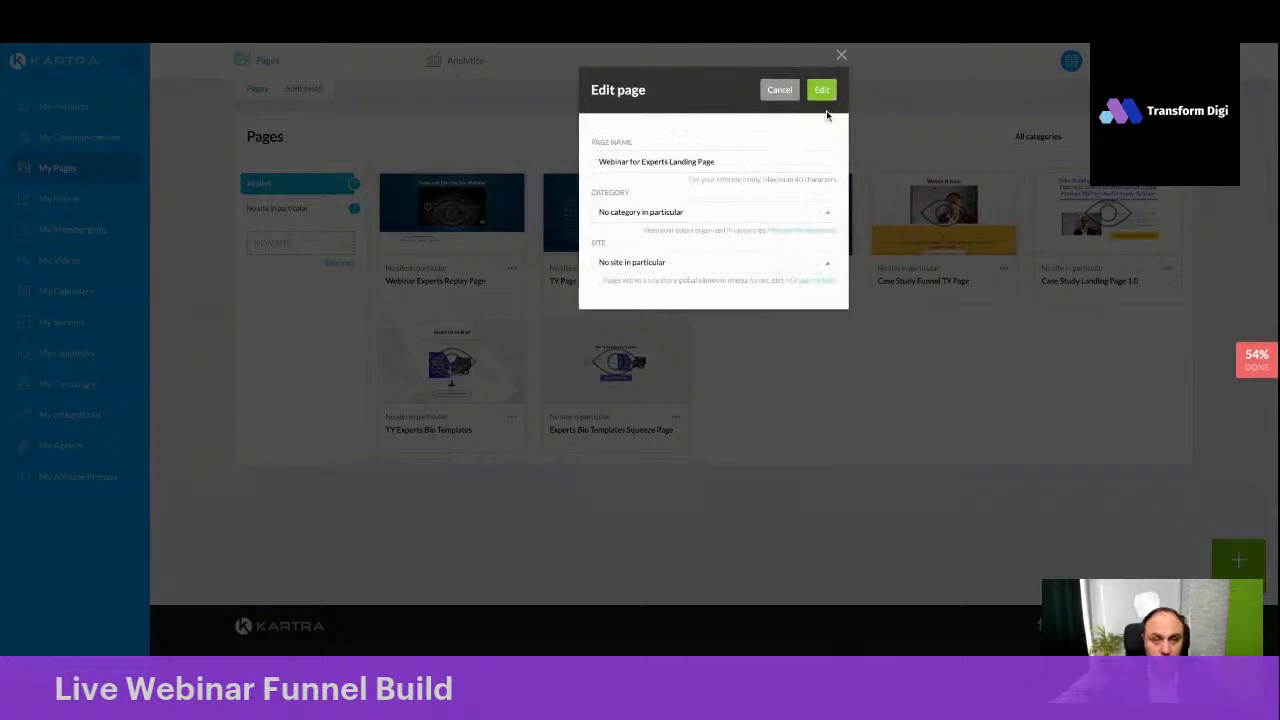
click(822, 92)
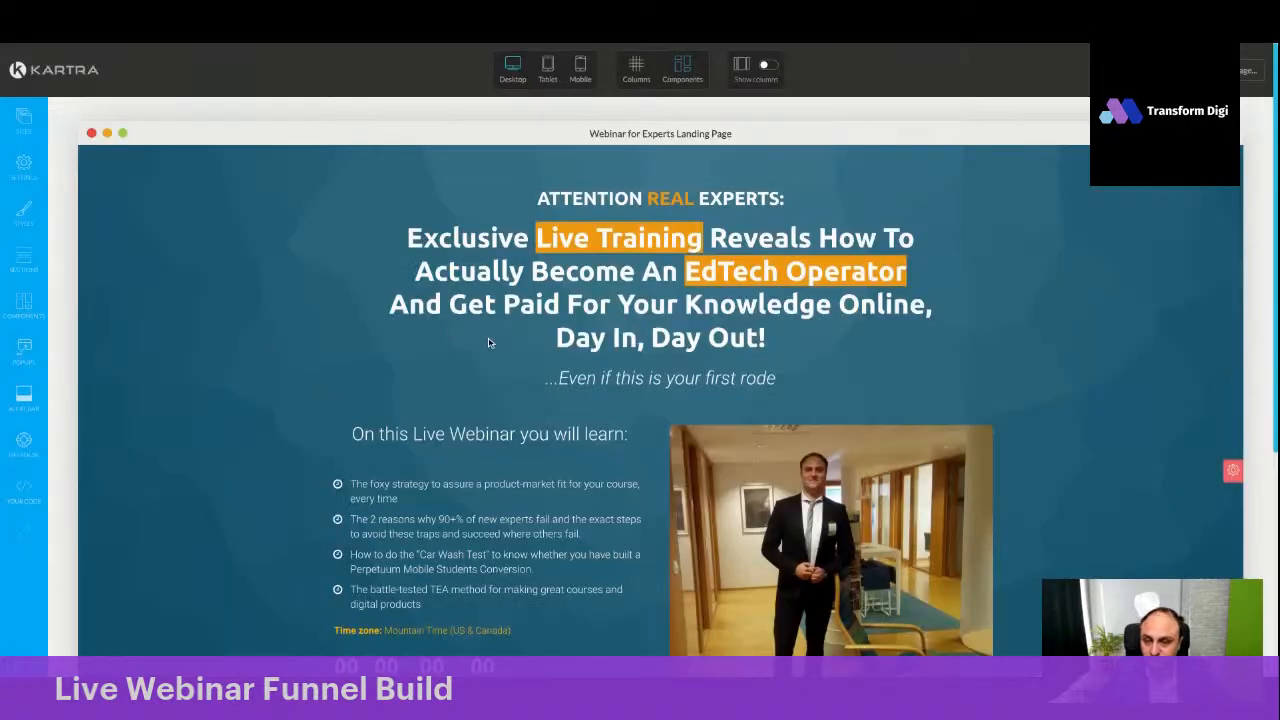
scroll(148, 399, down, 3)
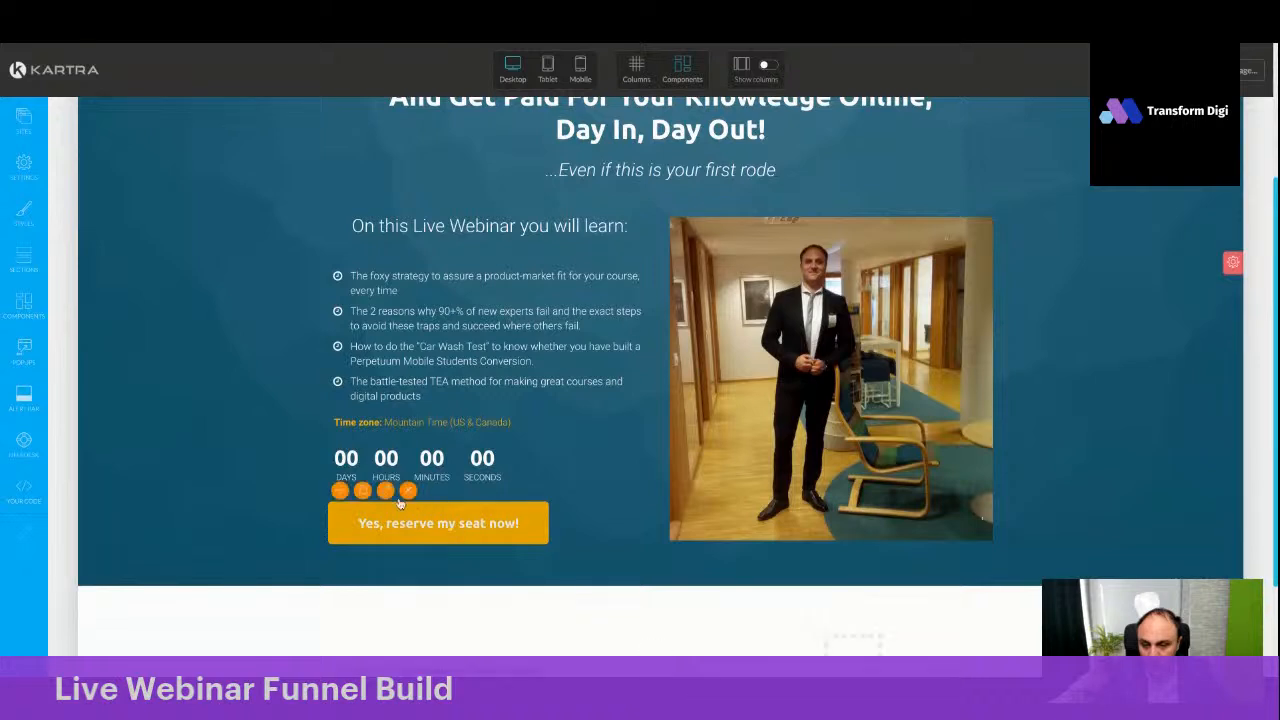
click(425, 525)
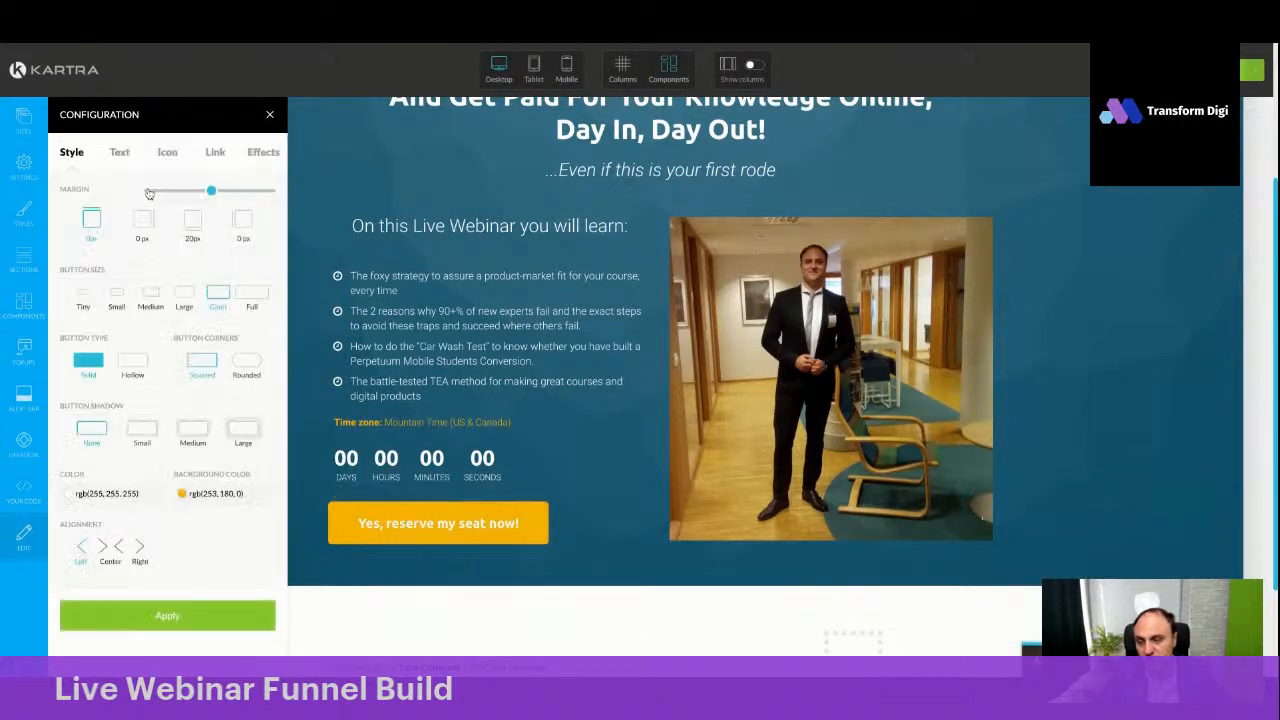
click(122, 152)
click(214, 152)
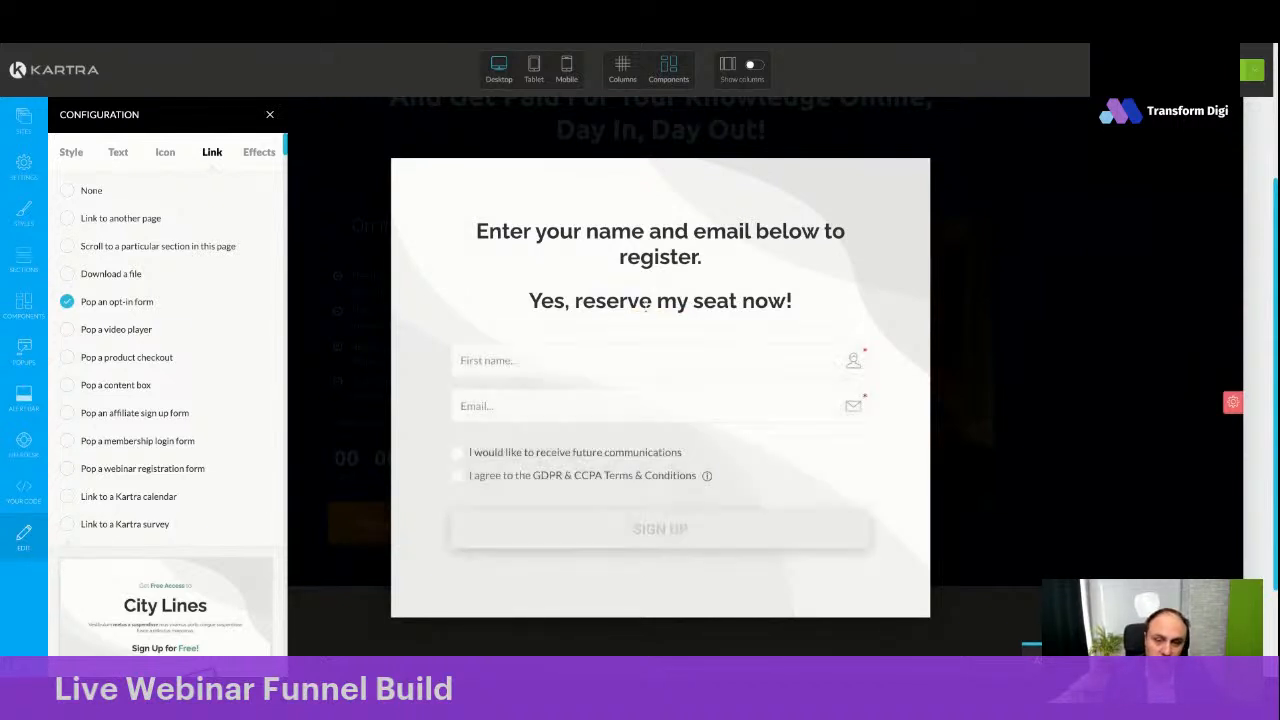
Apply the Webinar for Experts Form Opt In form to the popup's form fields and close the configuration
click(669, 356)
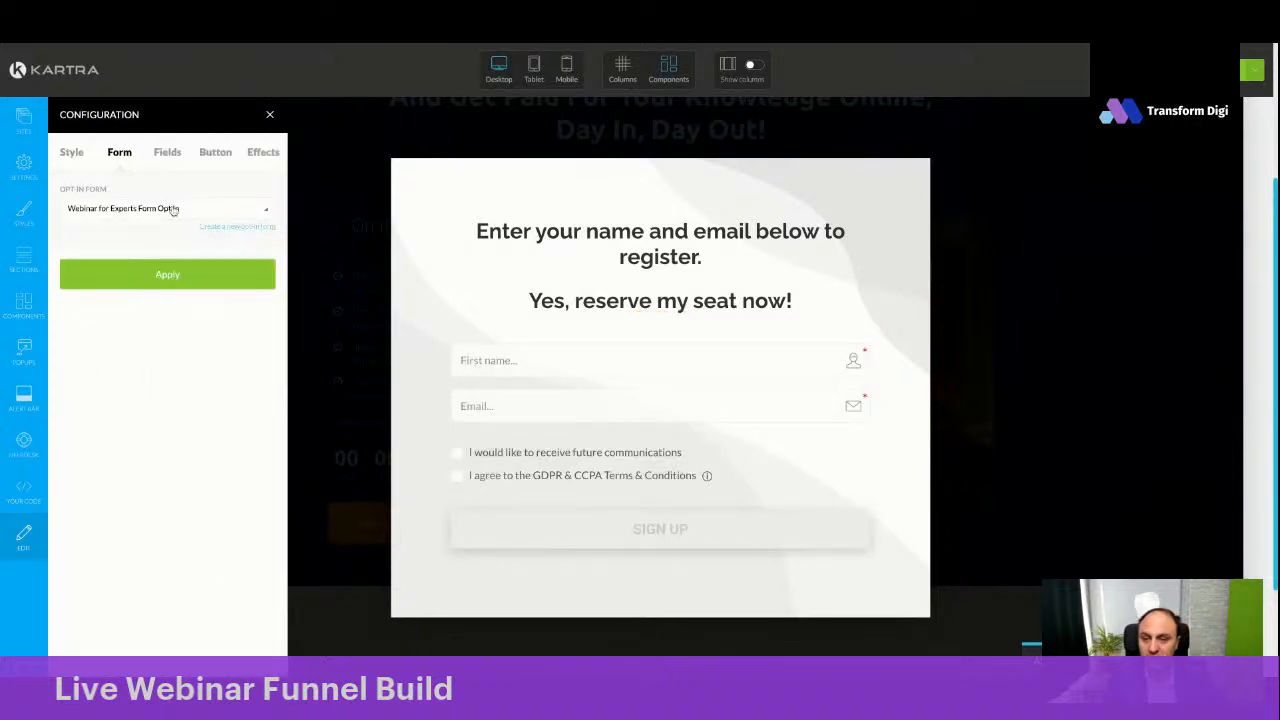
click(157, 278)
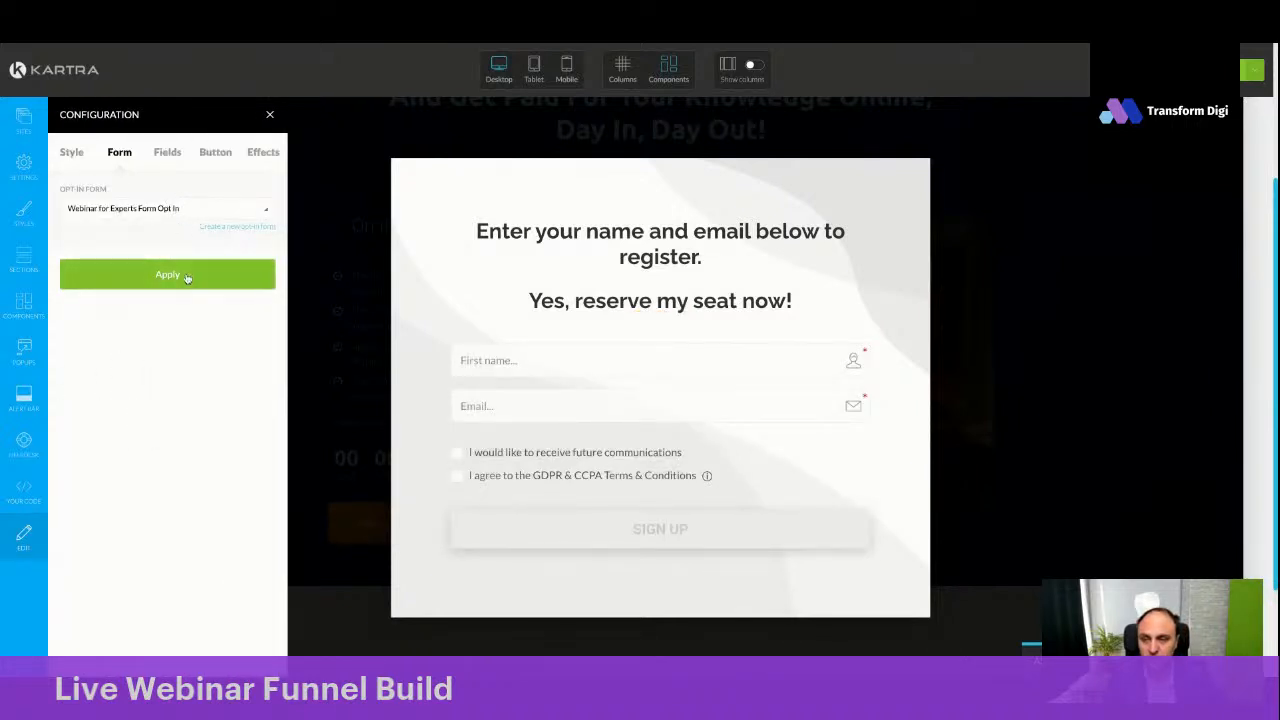
click(268, 118)
Delete the "Yes, reserve my seat now!" text line from the popup and publish the landing page
click(705, 278)
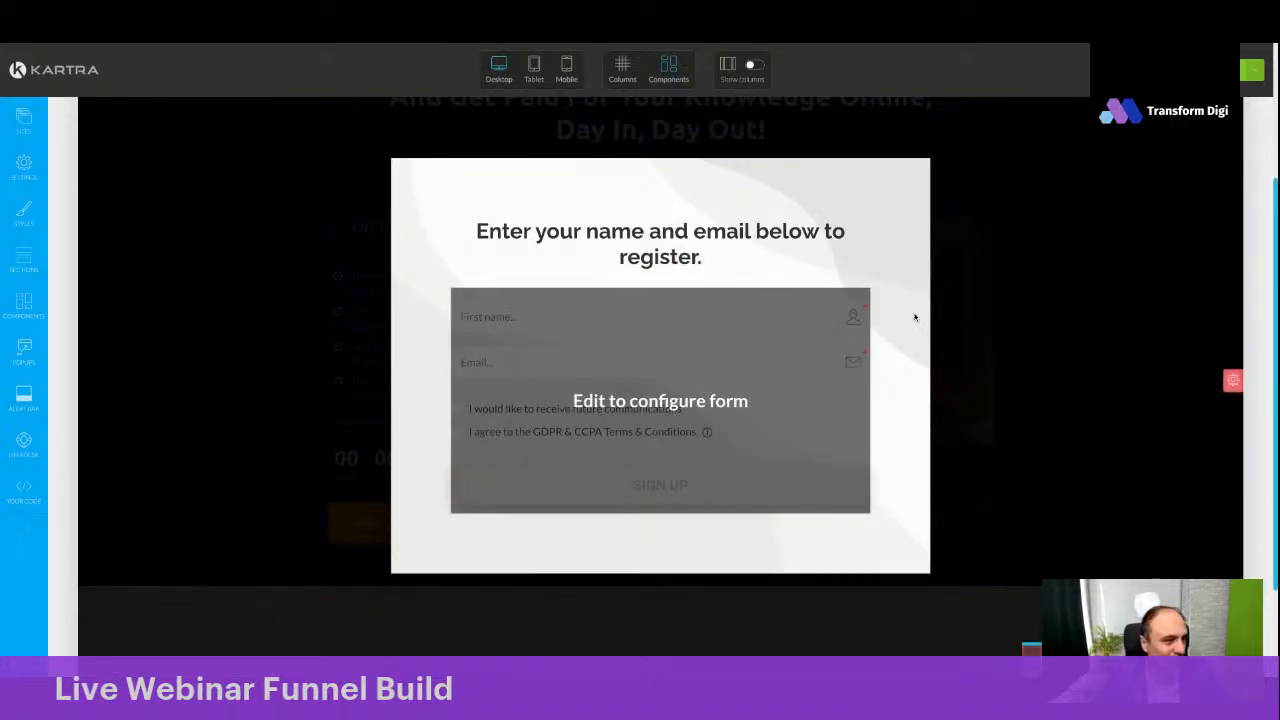
click(983, 517)
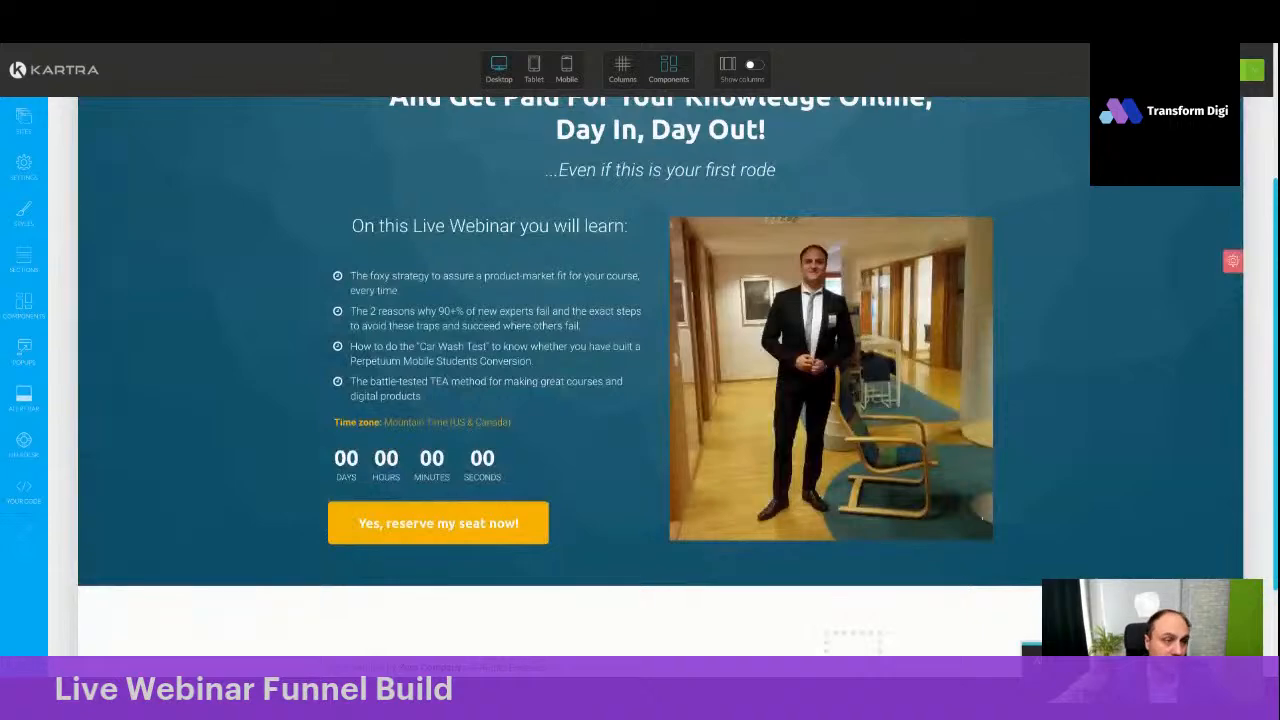
click(1252, 70)
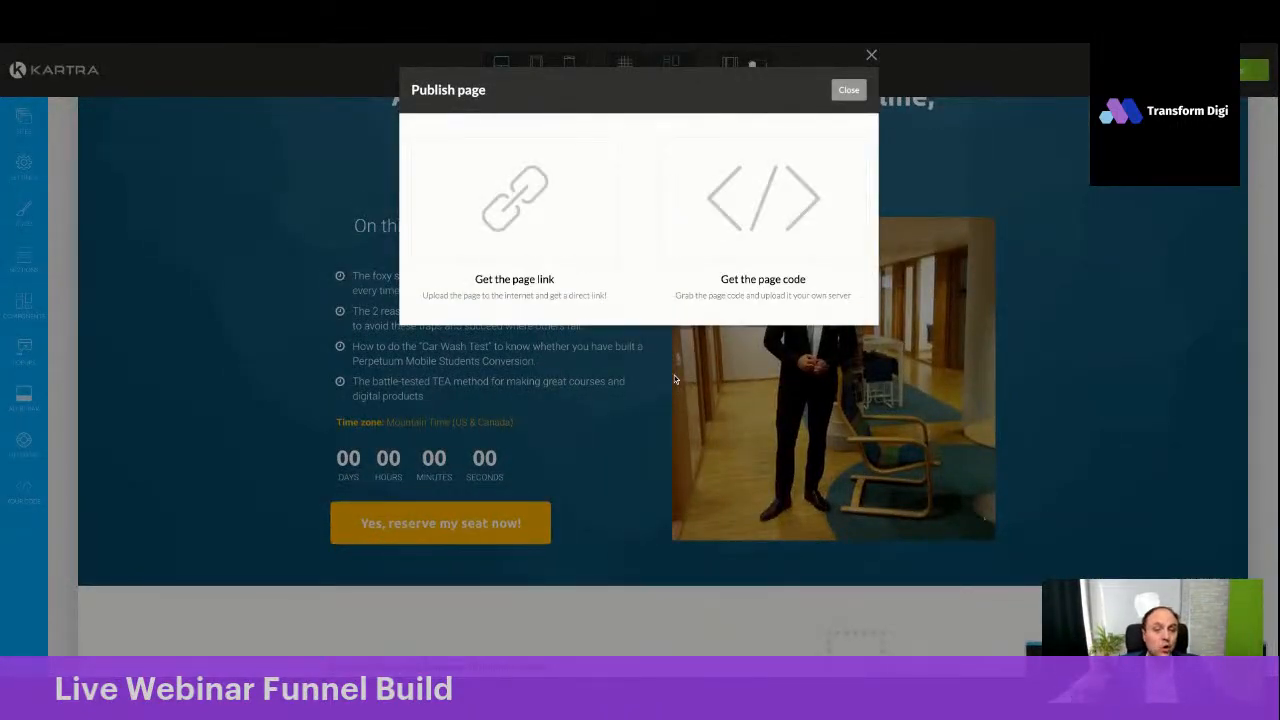
click(848, 90)
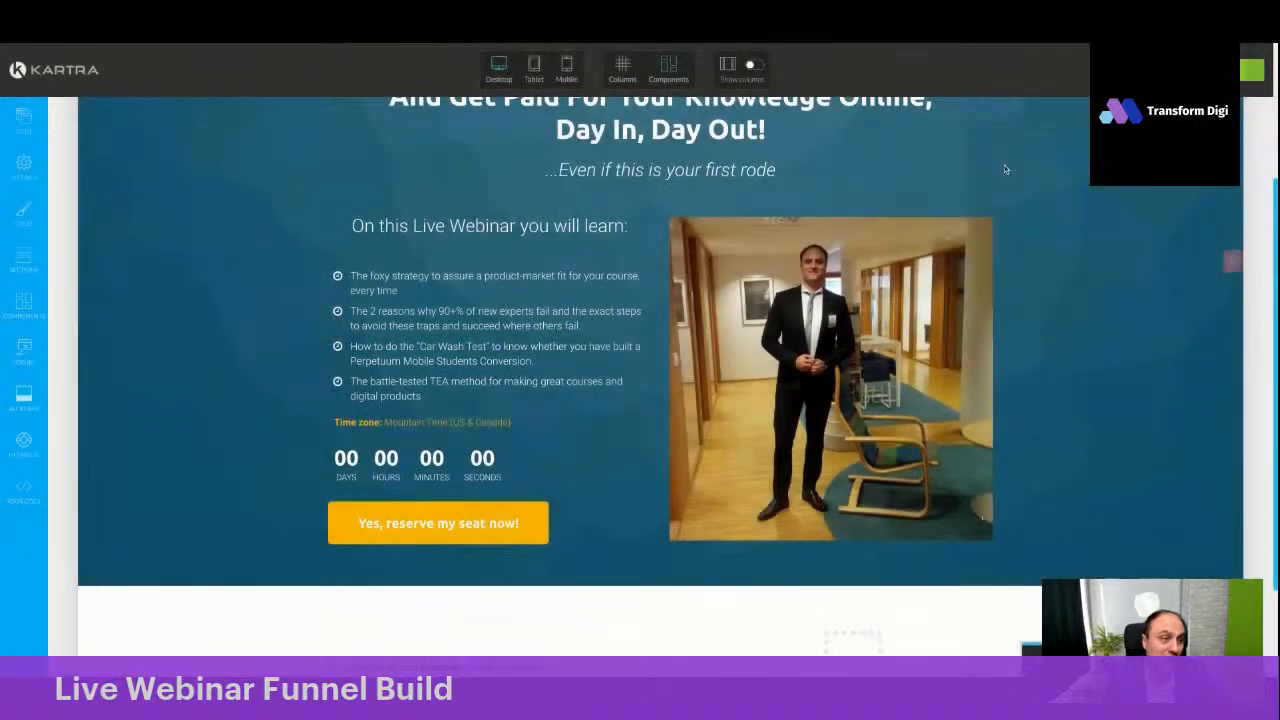
Exit the landing page editor and return to the dashboard's pages list
click(1254, 72)
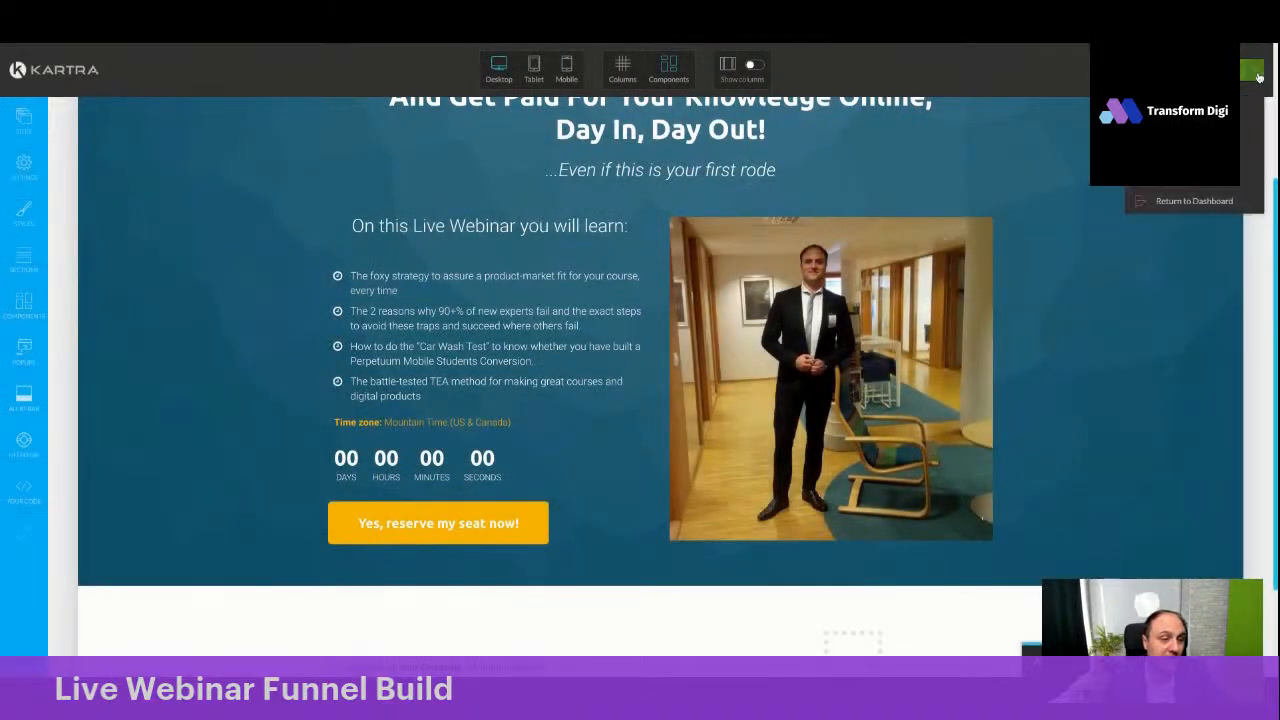
click(1180, 201)
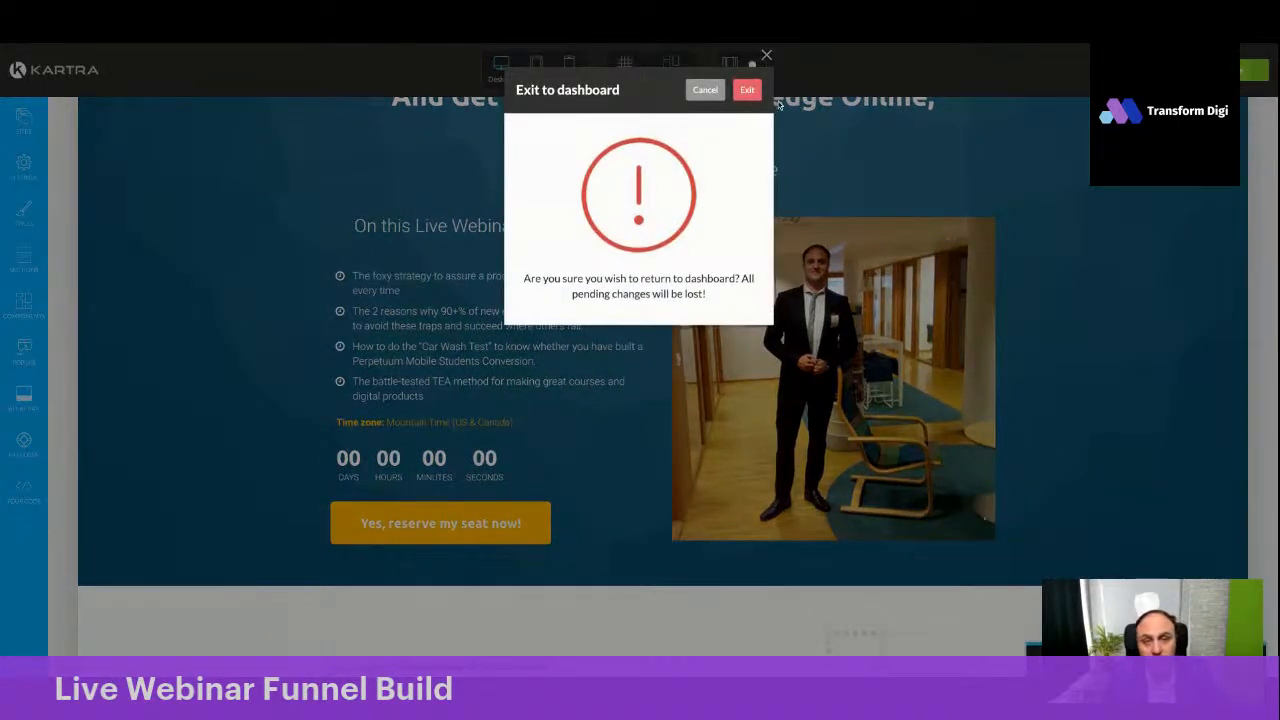
click(749, 90)
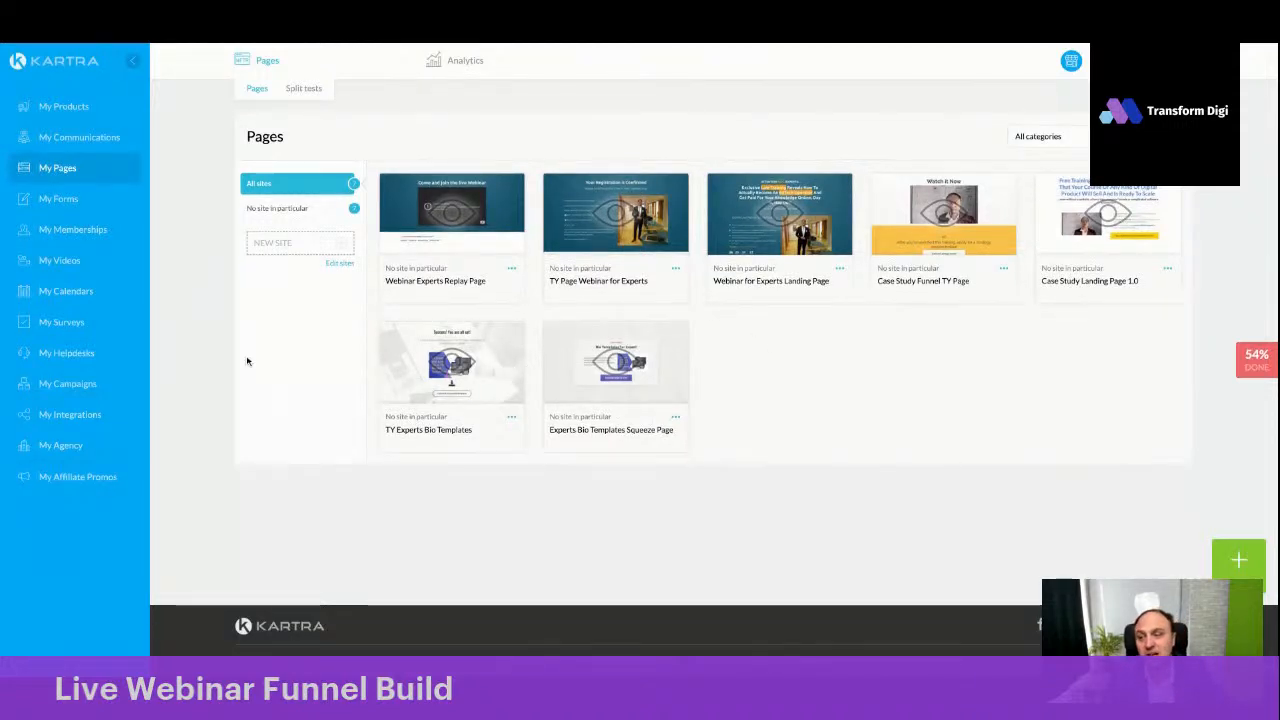
click(60, 260)
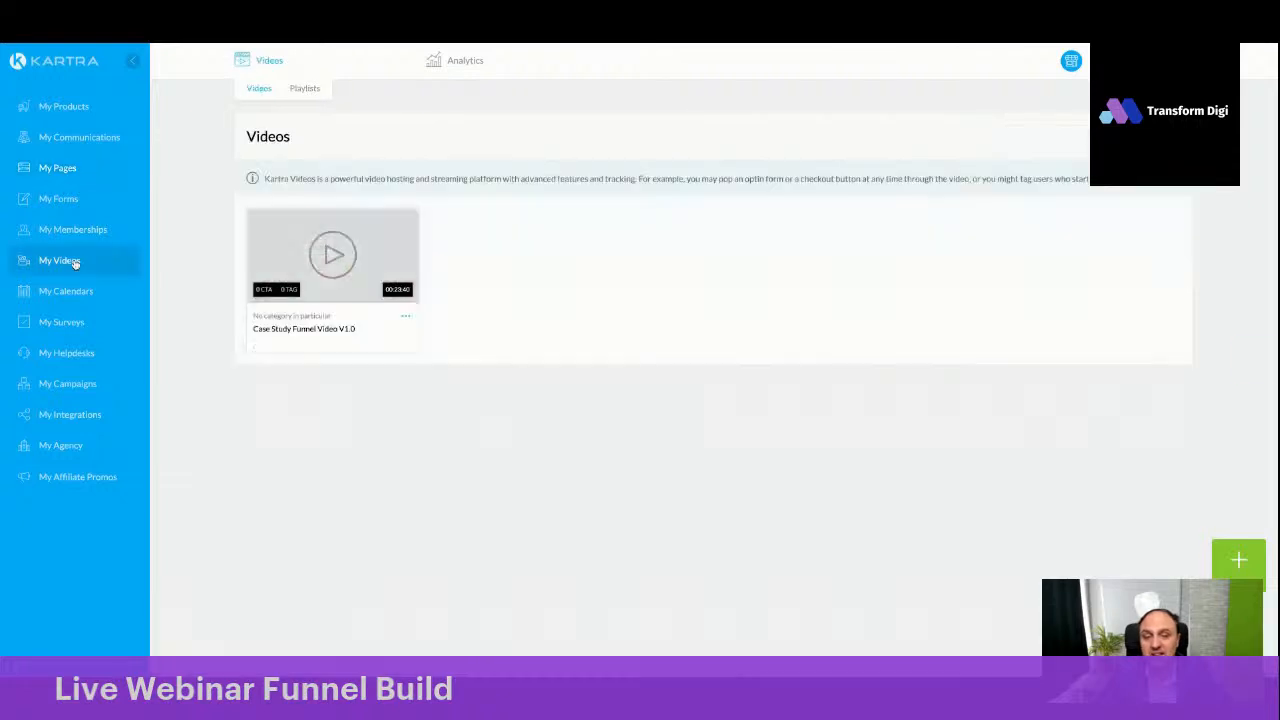
click(70, 199)
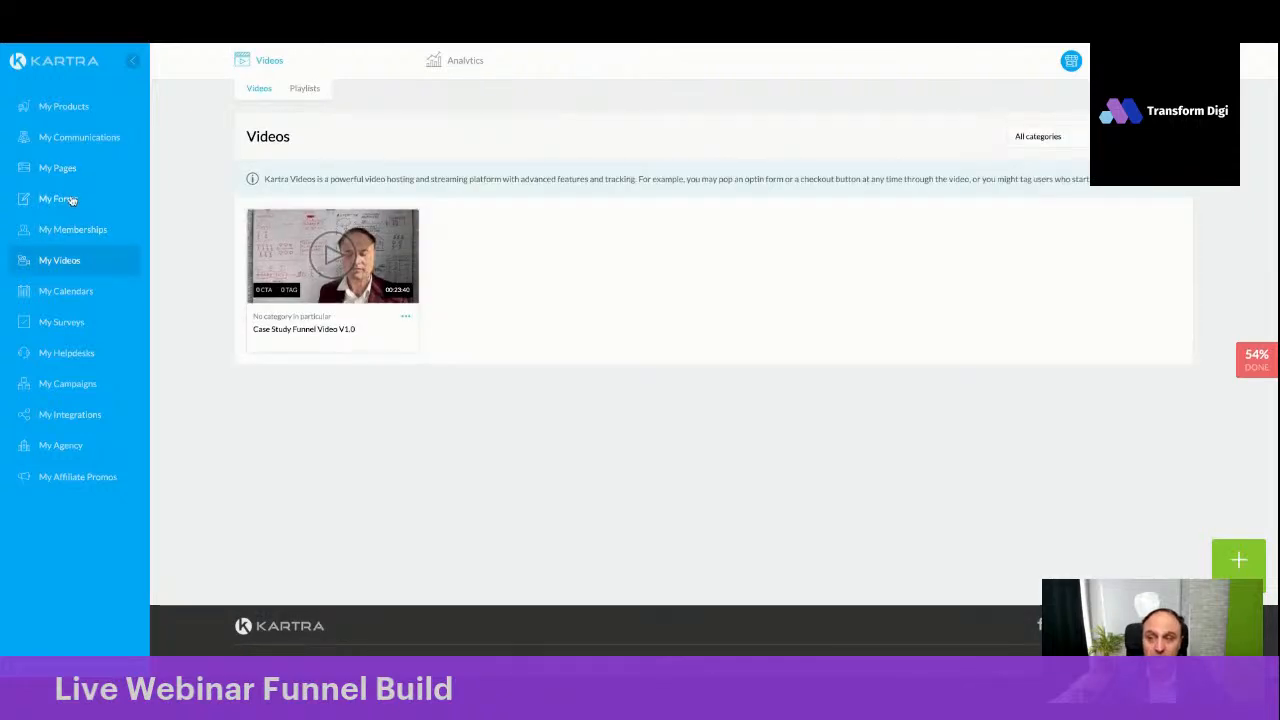
click(64, 170)
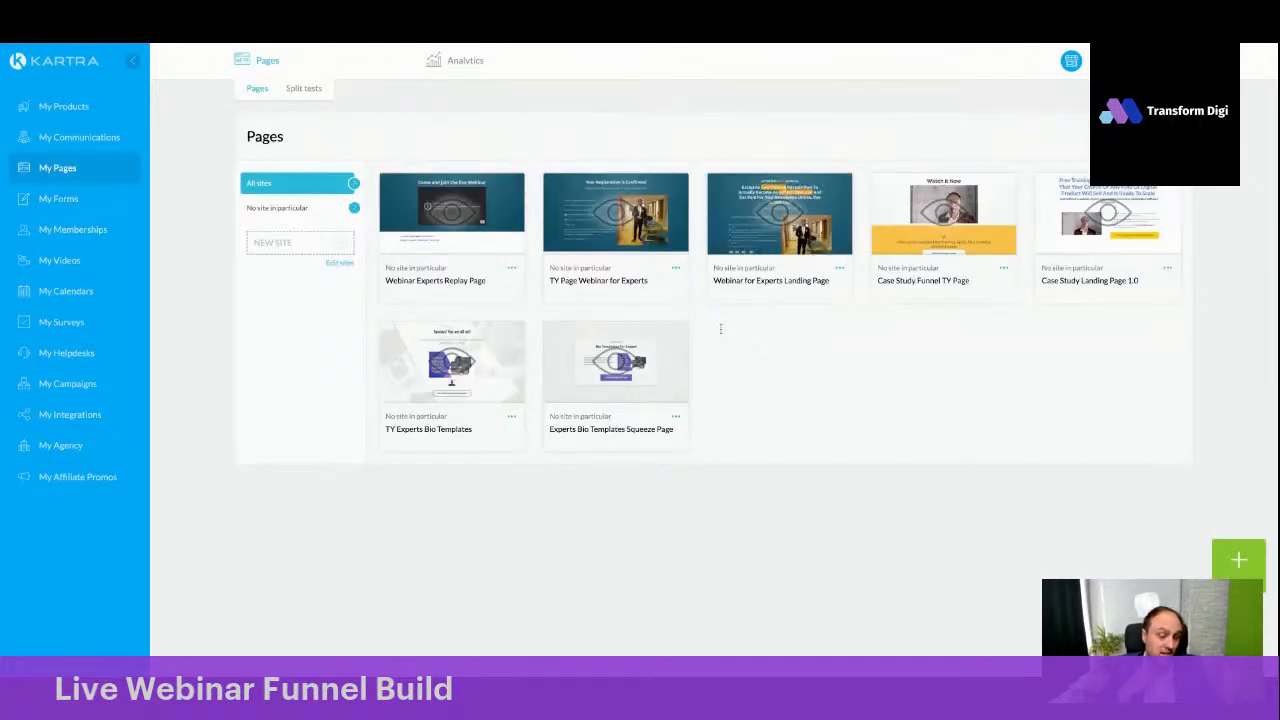